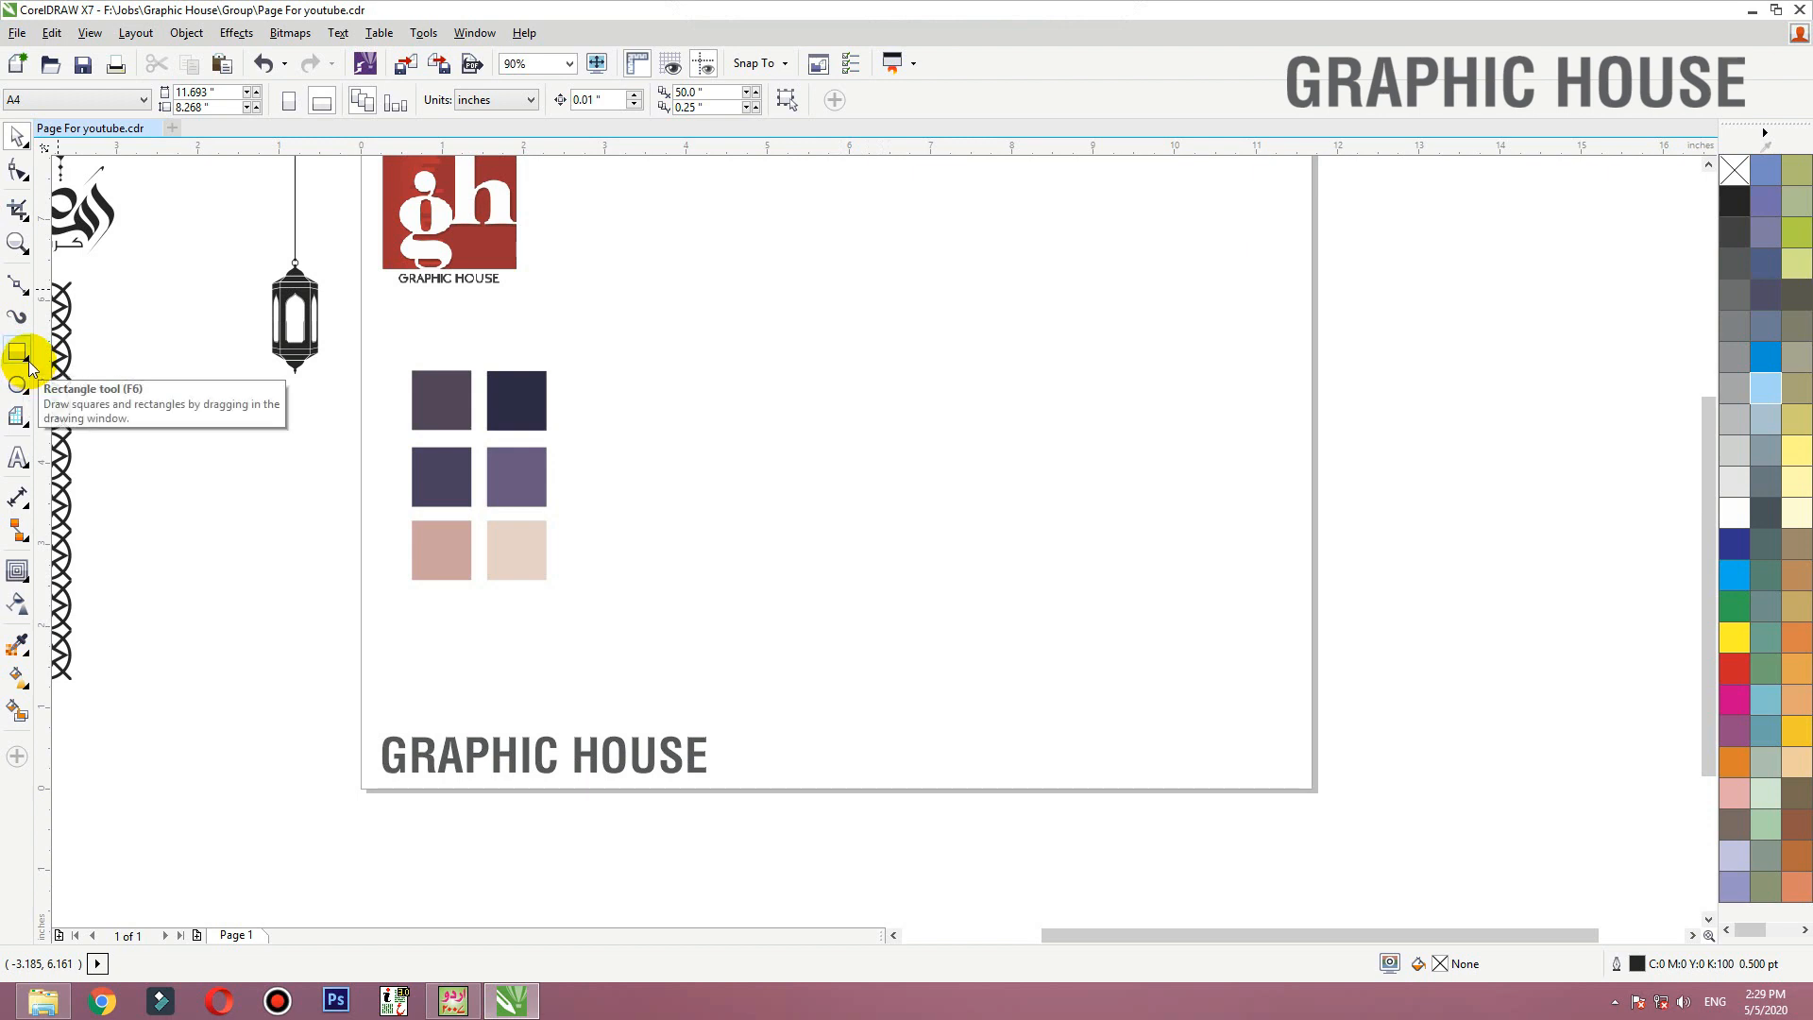
Draw a rectangle on the page, size it to 8 by 5 inches, and place it just beside the colour swatches
click(22, 360)
drag(633, 292, 1219, 626)
drag(210, 93, 2, 52)
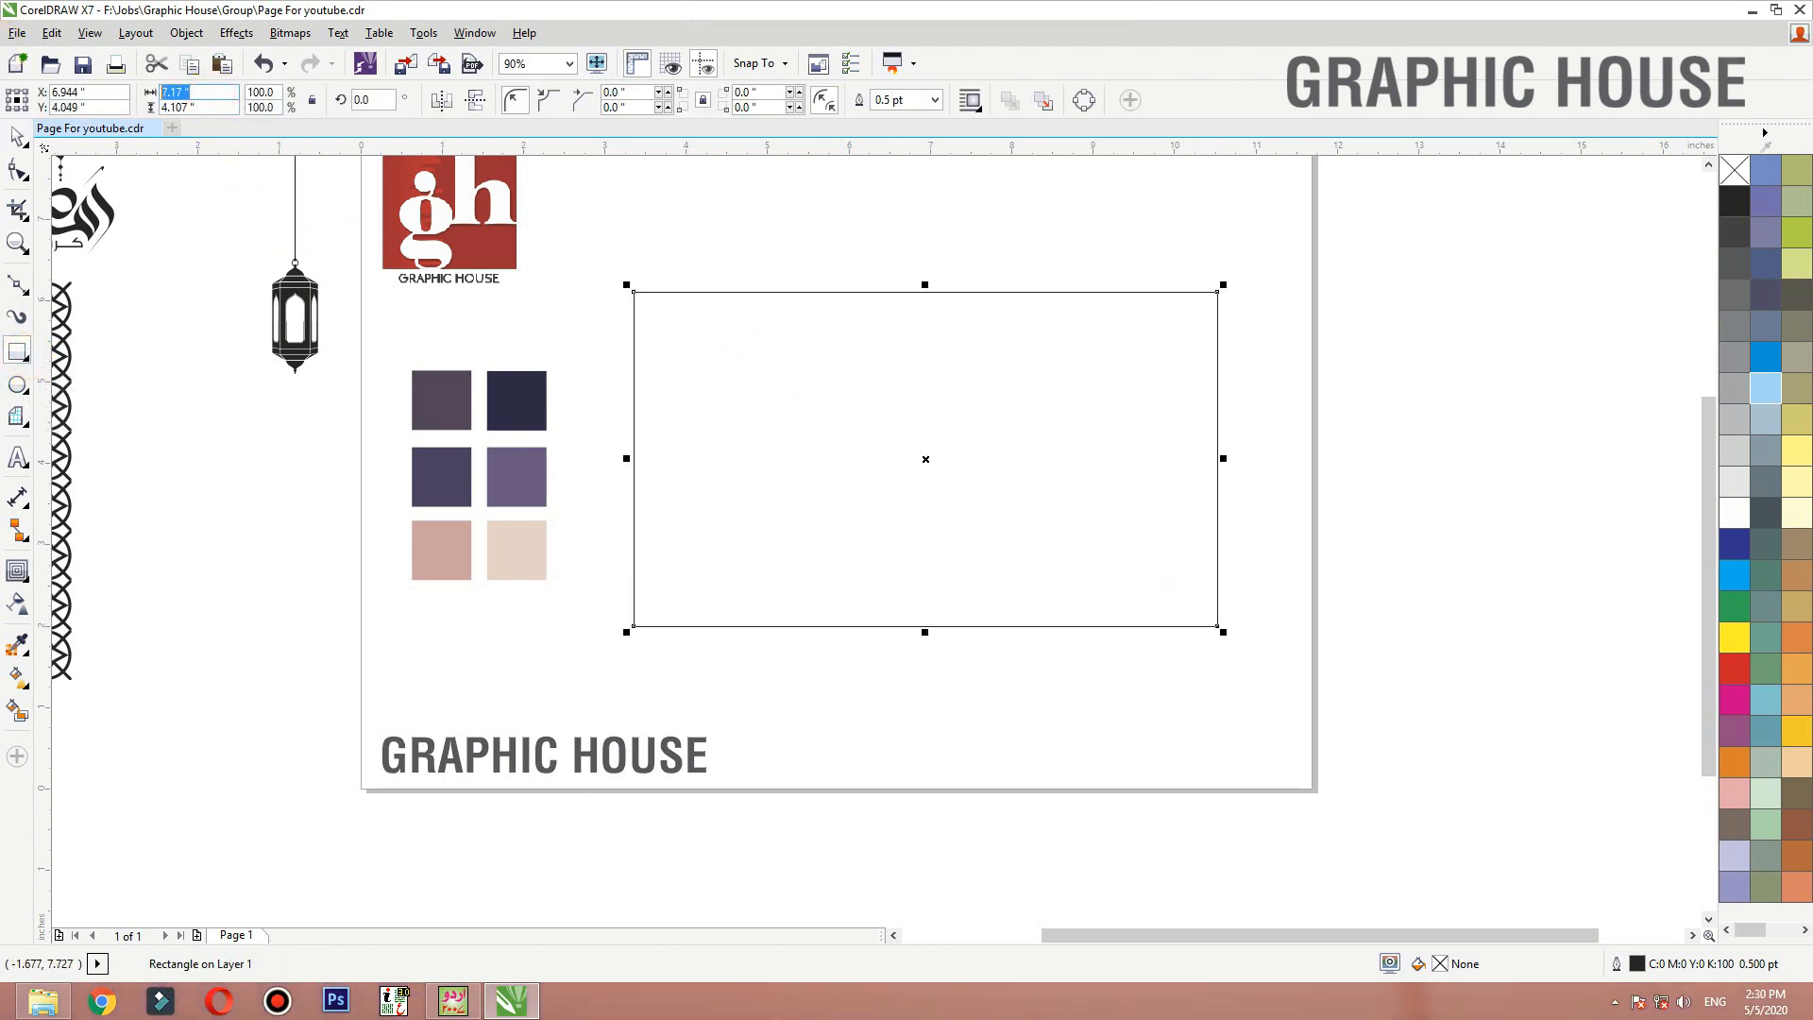
text(8)
key(Tab)
text(5)
key(Return)
key(space)
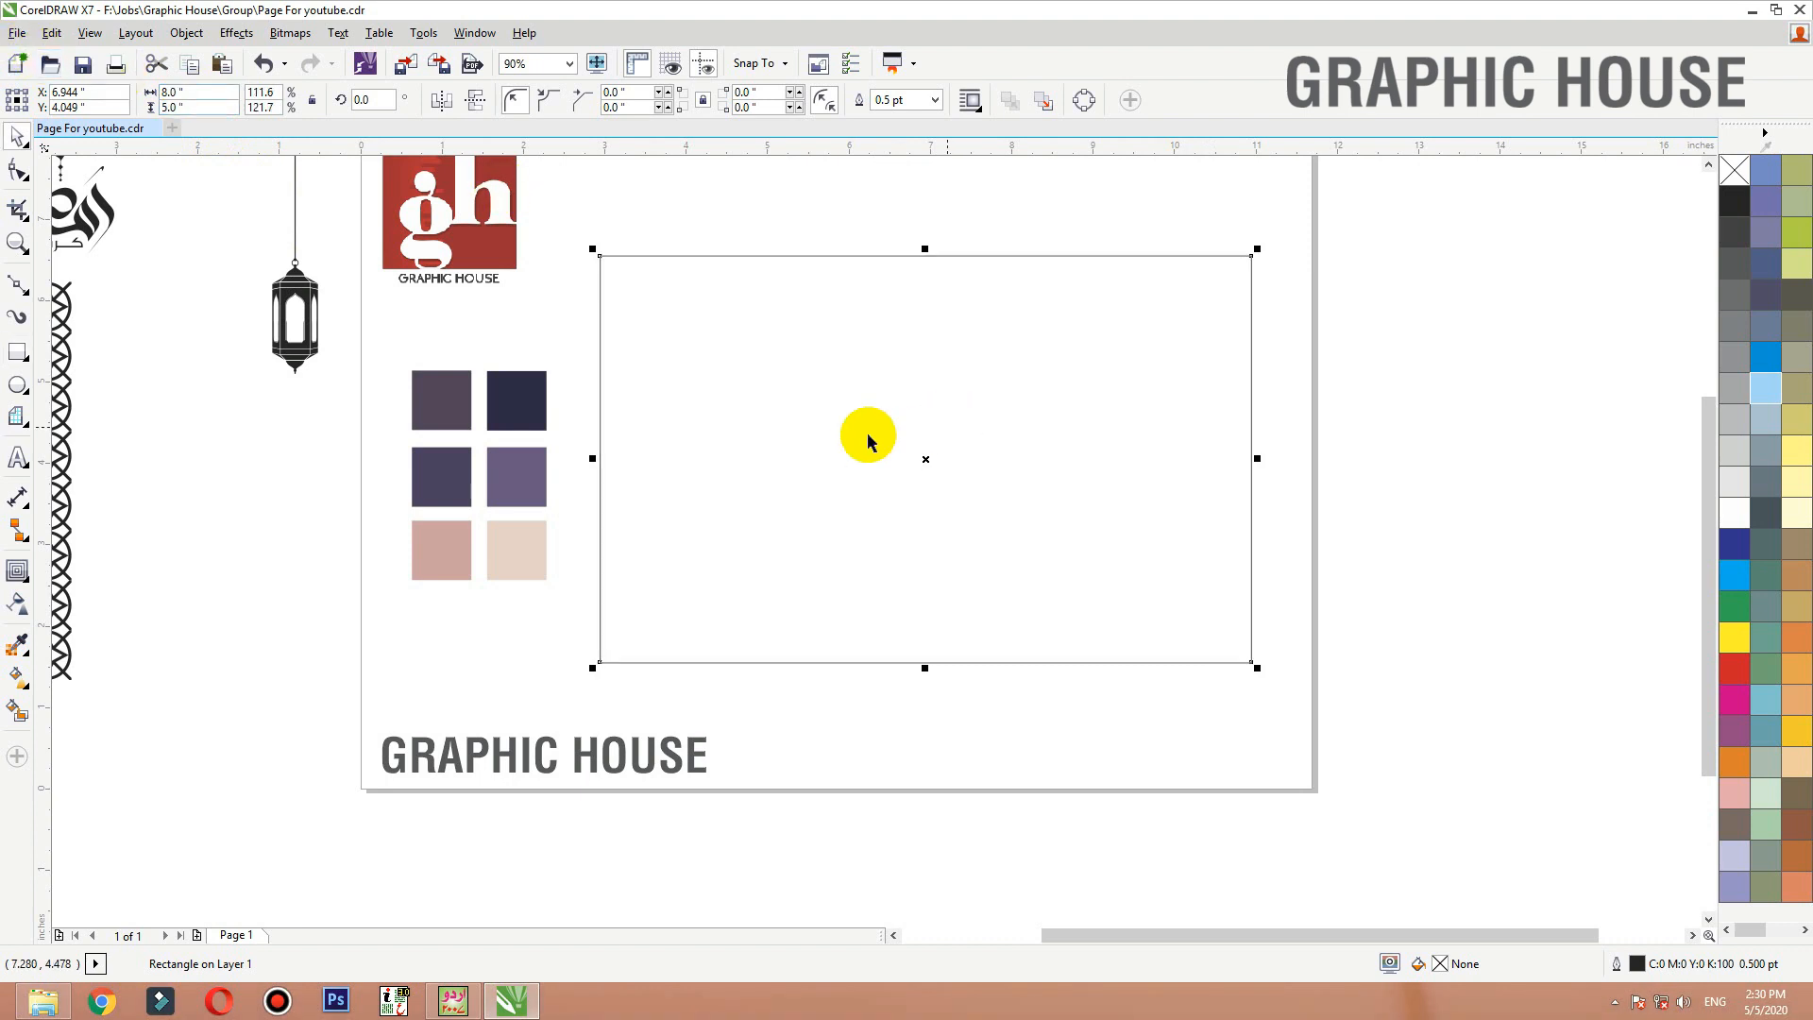
mouse_move(868, 434)
mouse_down()
mouse_move(835, 456)
mouse_move(887, 441)
mouse_up()
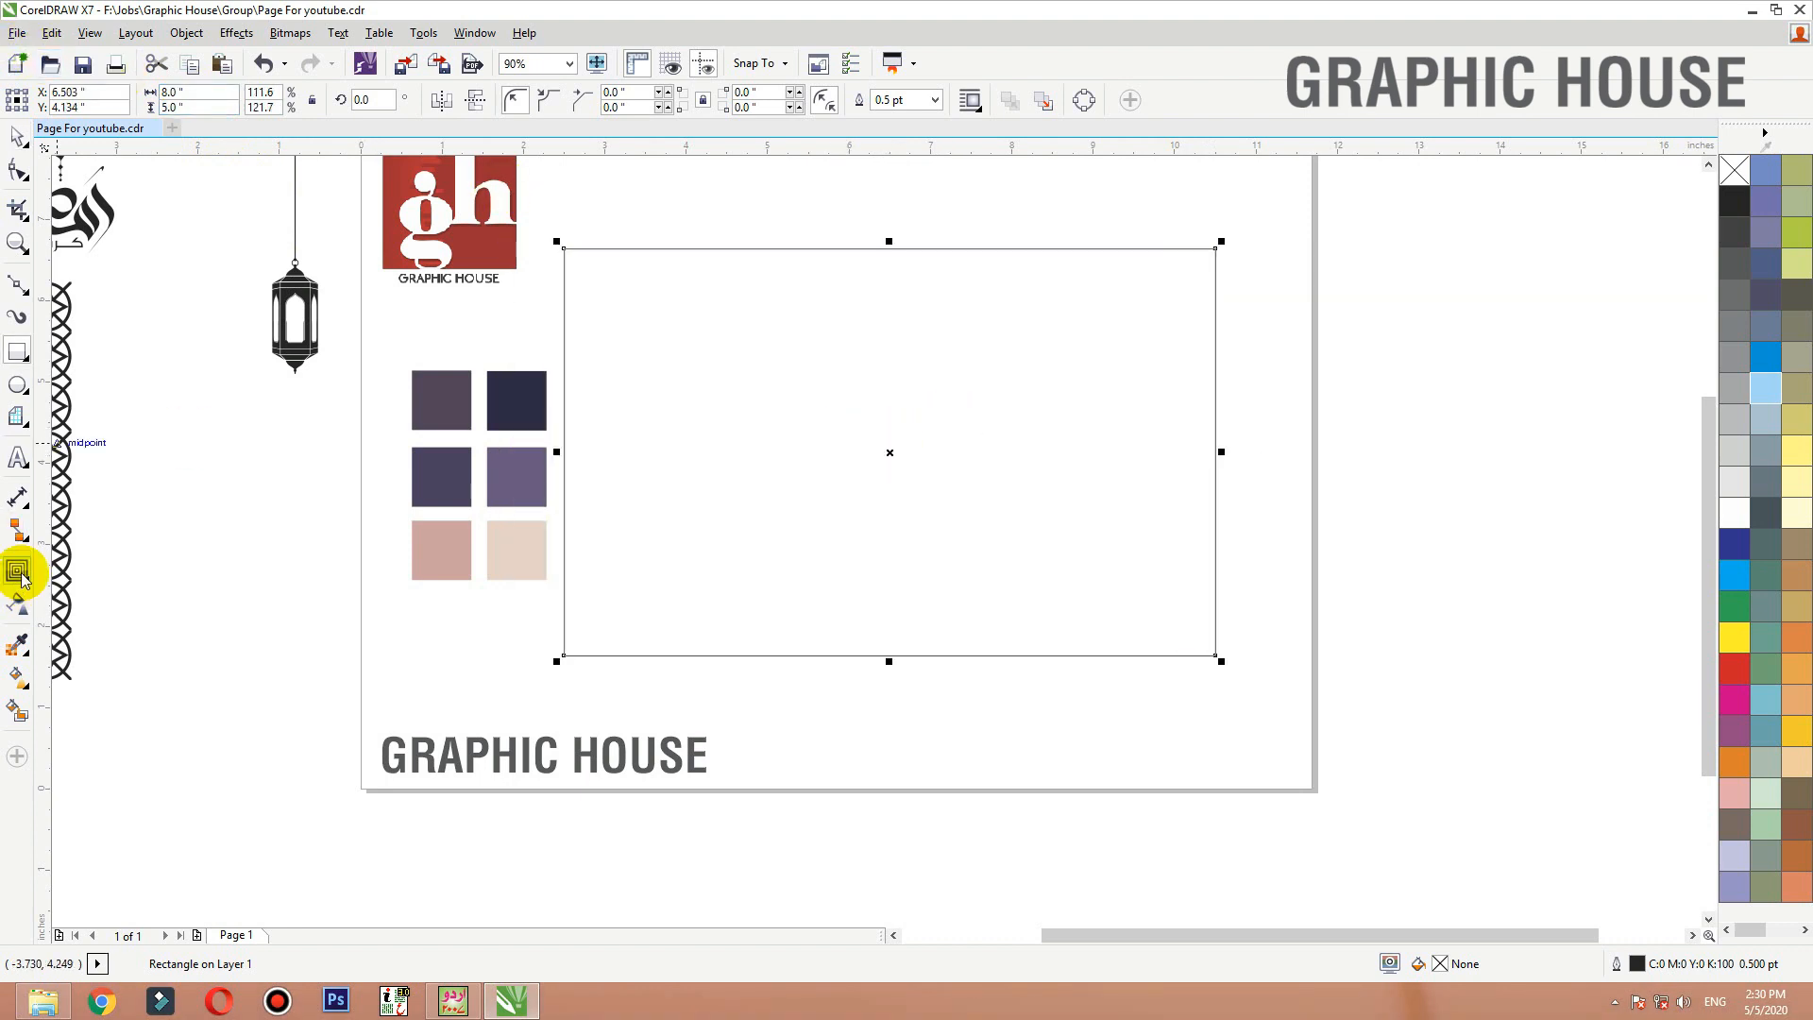
Fill the large rectangle with the dark navy sampled from the swatch and remove its outline
click(17, 645)
click(532, 402)
click(620, 397)
key(space)
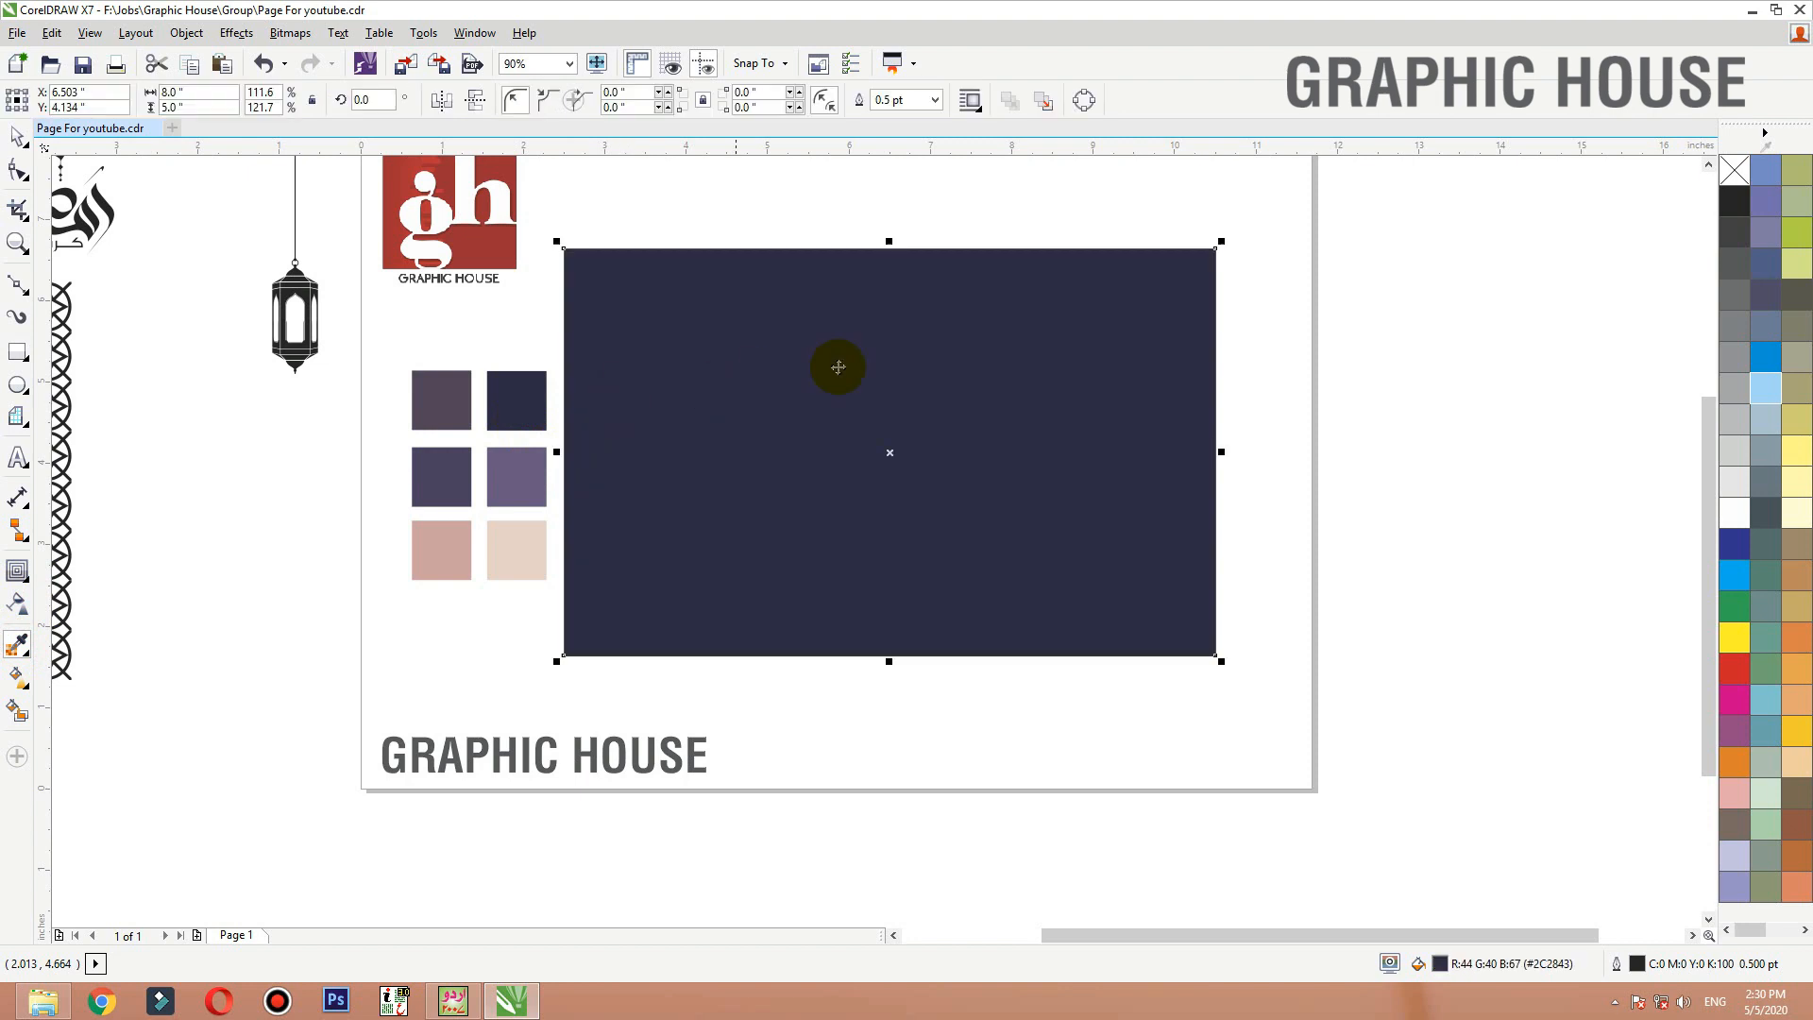
right_click(1734, 172)
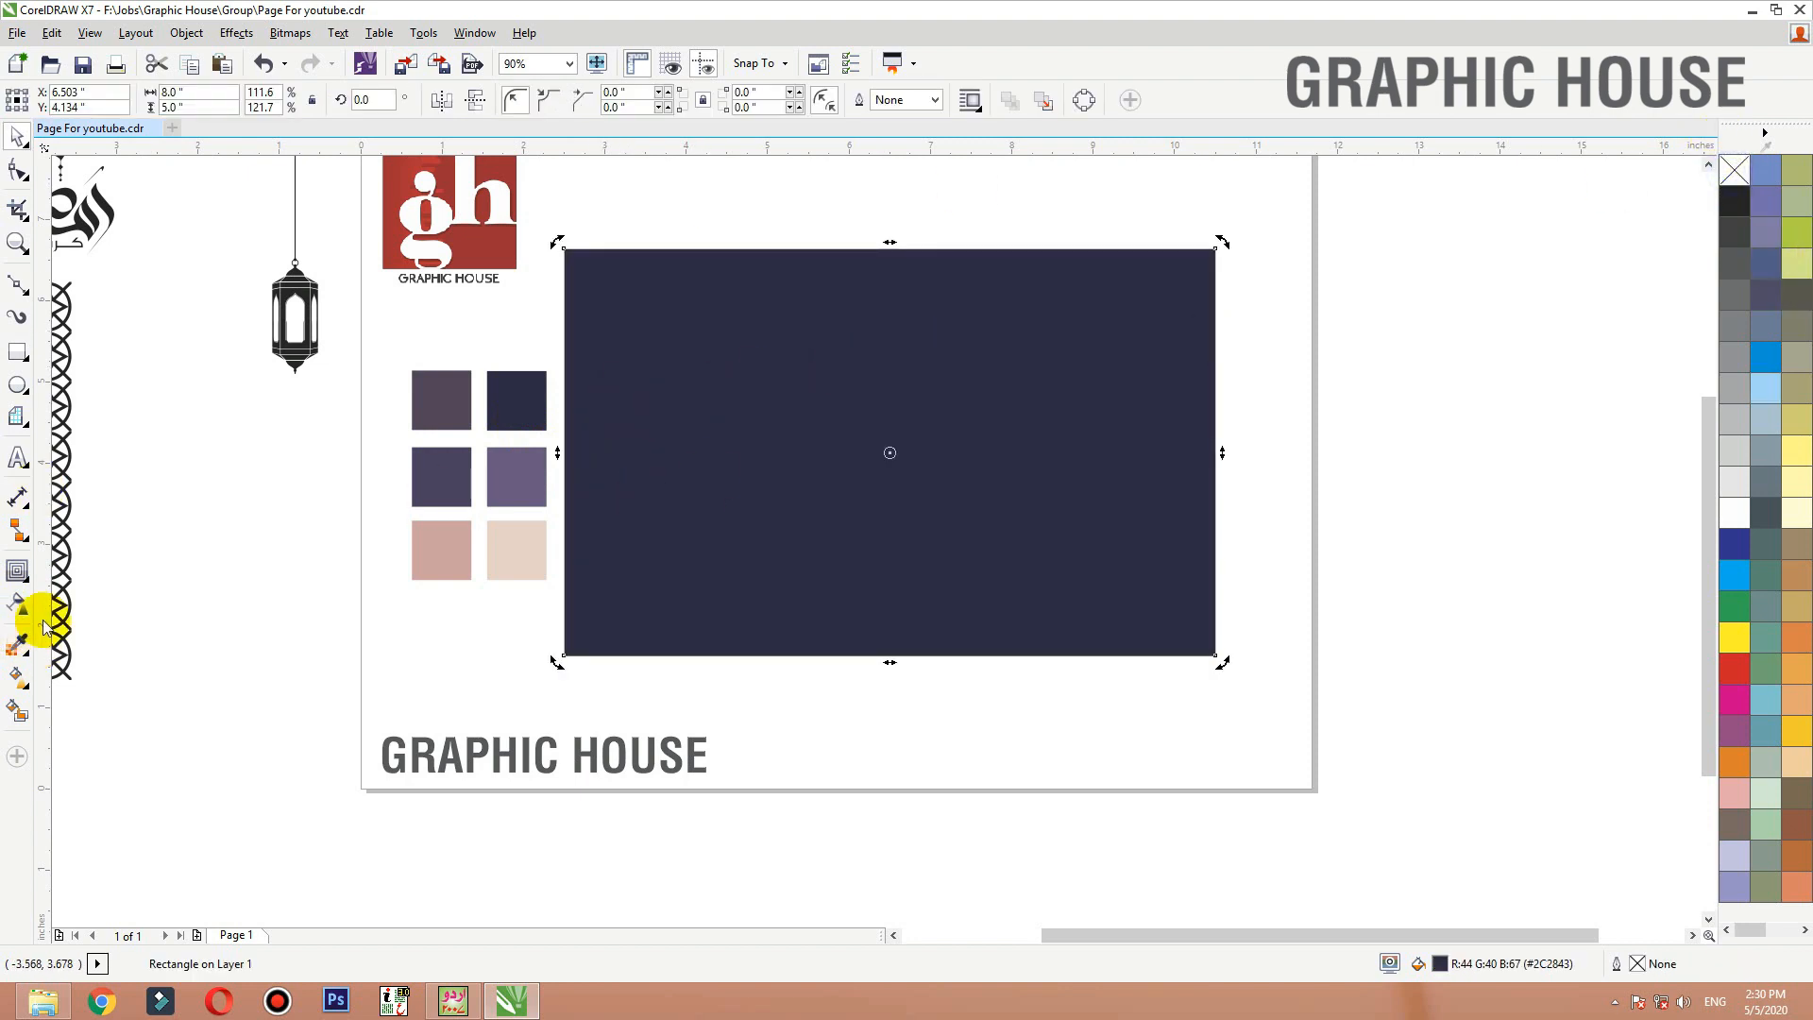
Add a one-step inner contour of about 0.206 inches to the navy rectangle and break the contour apart
click(17, 571)
drag(564, 392, 589, 265)
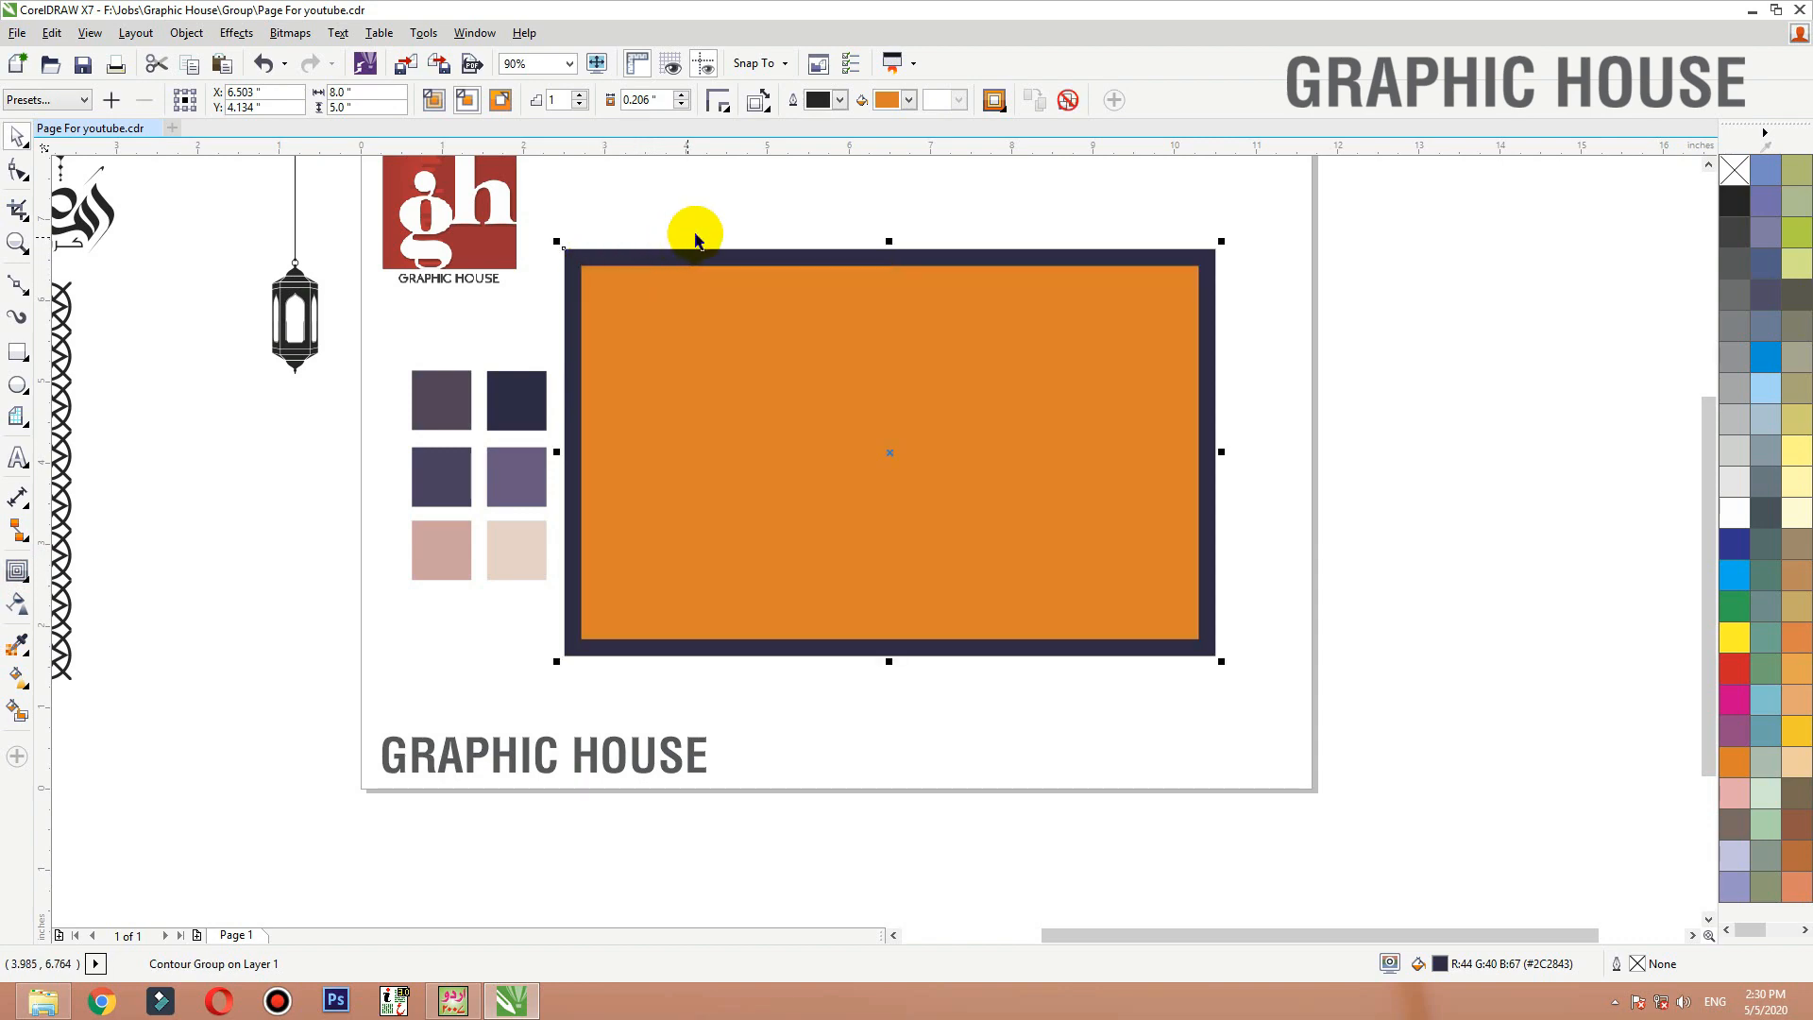
key(ctrl+k)
click(695, 239)
drag(738, 432, 786, 471)
key(ctrl+z)
Give the inner contour rectangle a white outline and remove its orange fill
right_click(1738, 513)
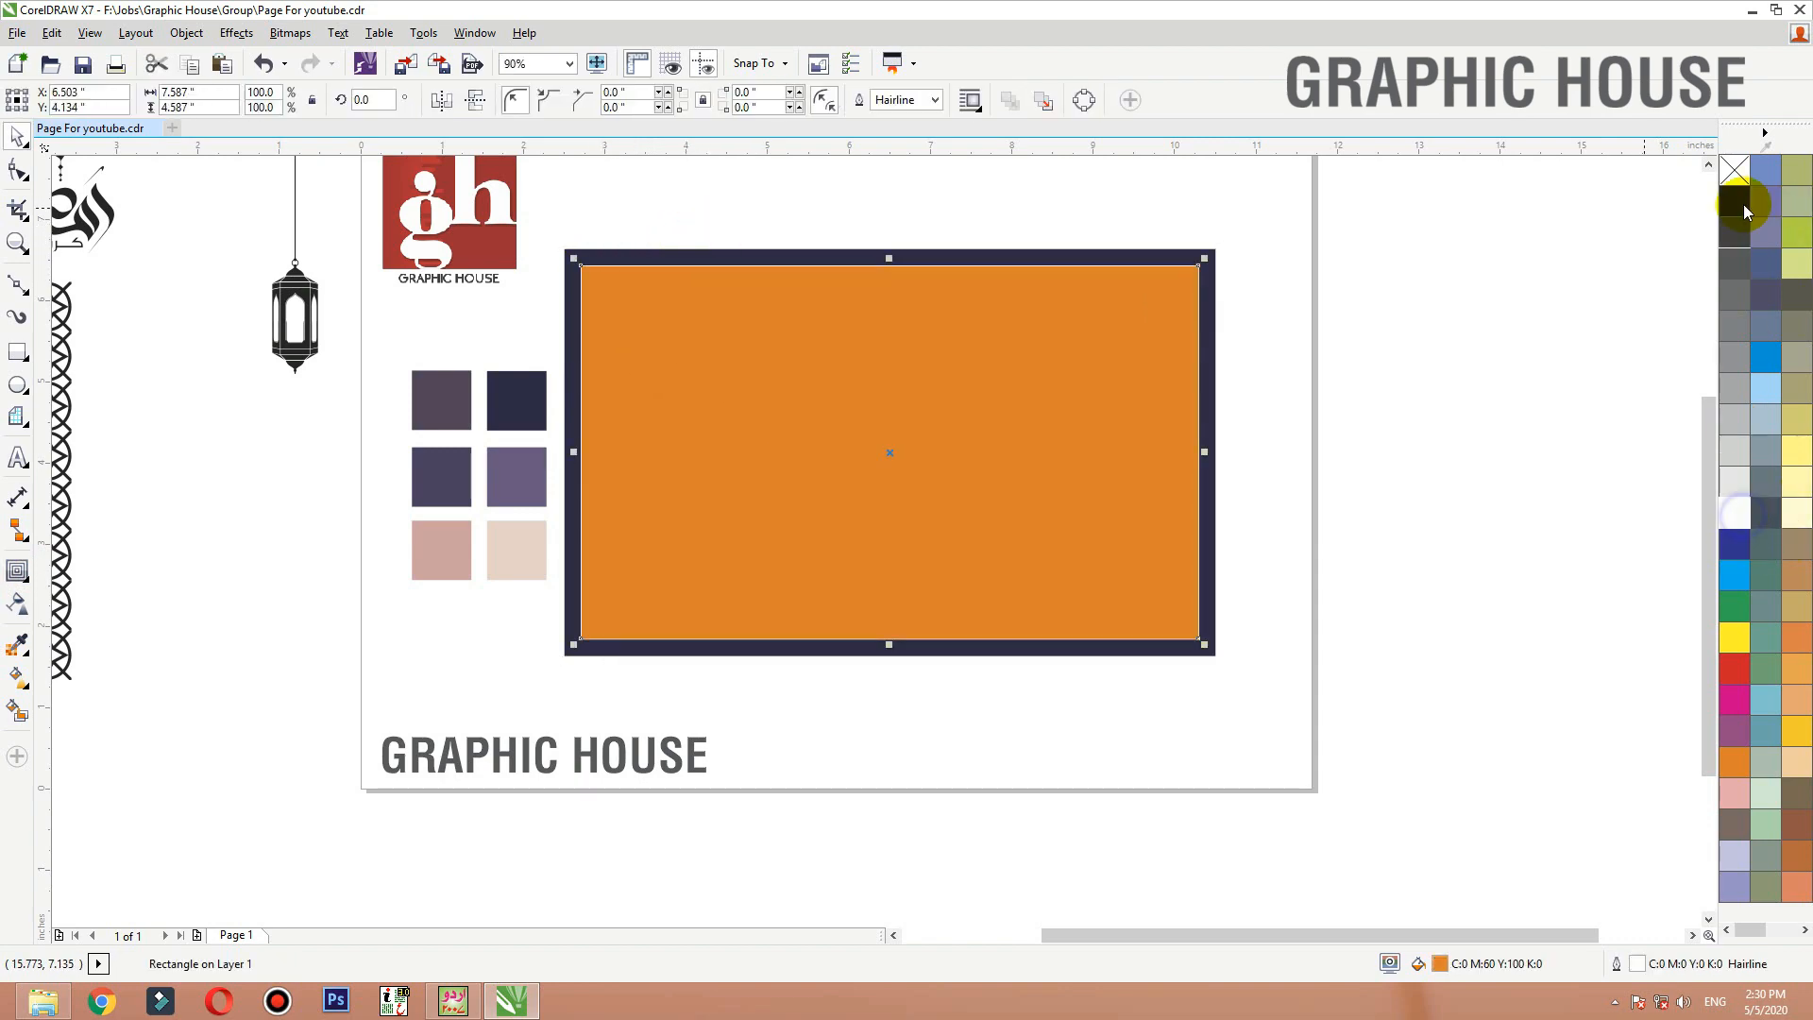
click(1745, 212)
click(1478, 453)
Draw a vertical rectangle about 1.8 by 3.9 inches from the navy background's upper edge, near its left side, and fill it white
scroll(1186, 802, up, 1)
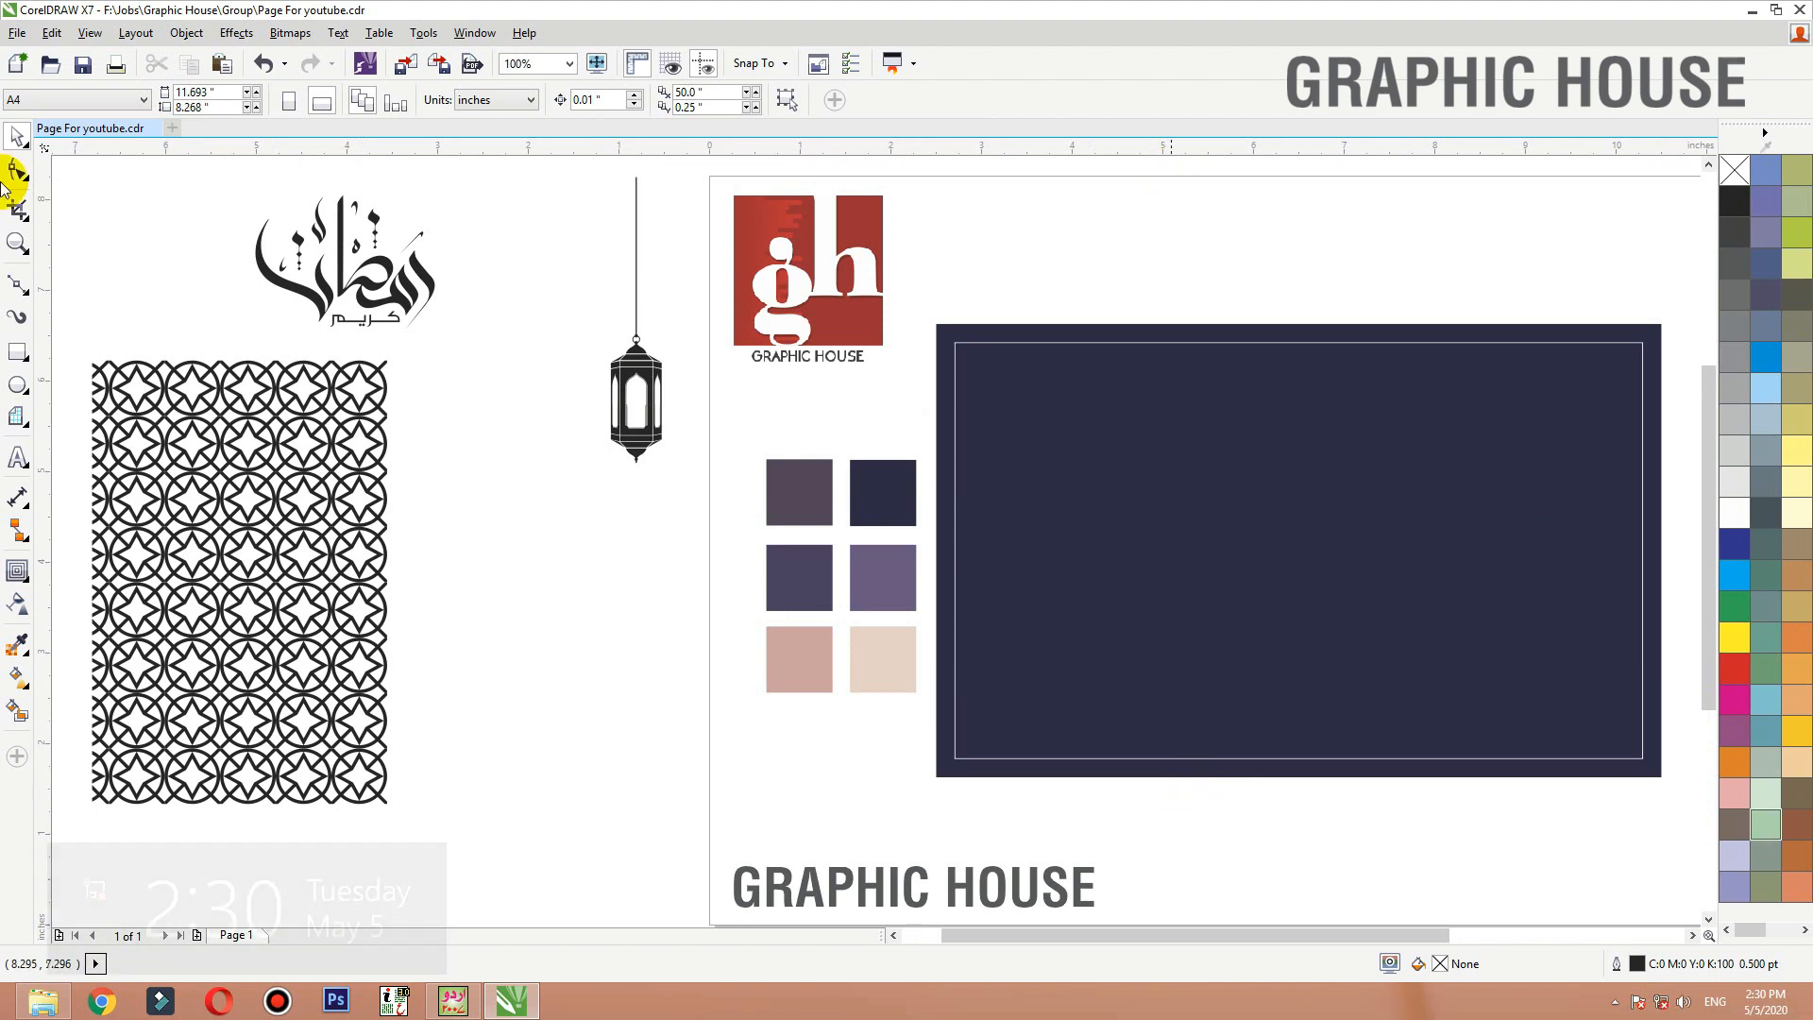
click(16, 352)
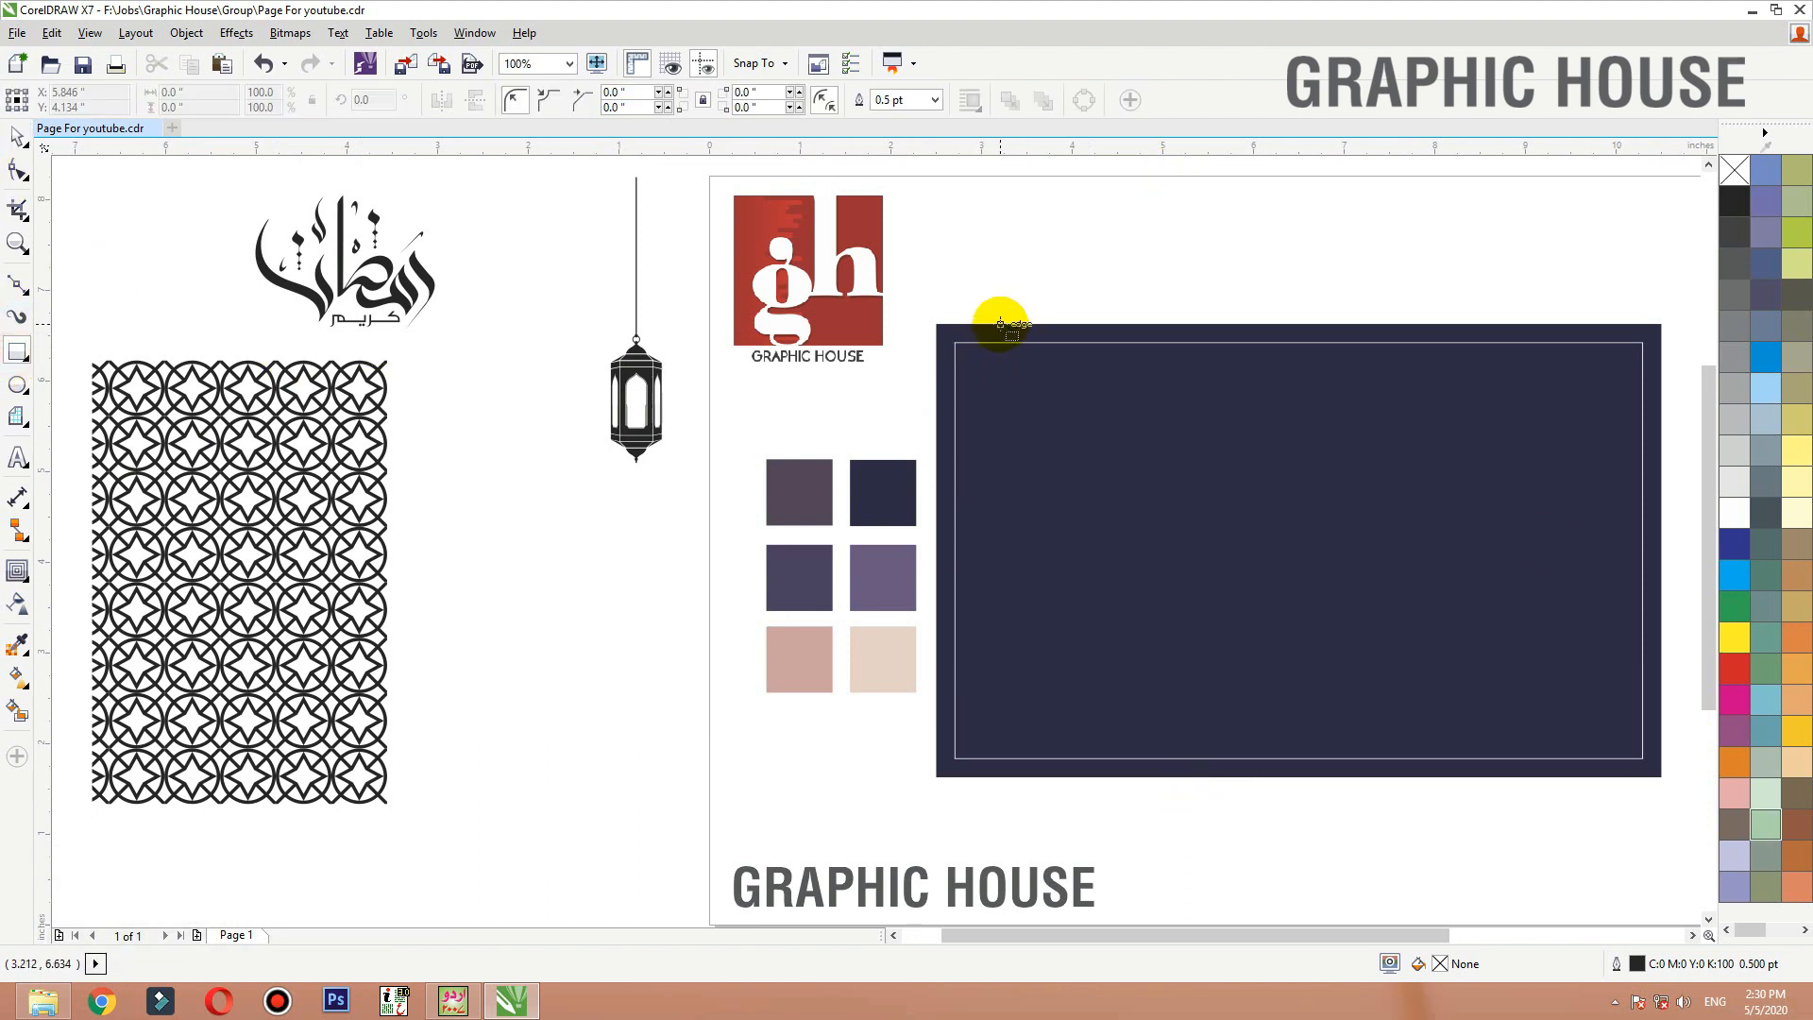
drag(1000, 324, 1164, 678)
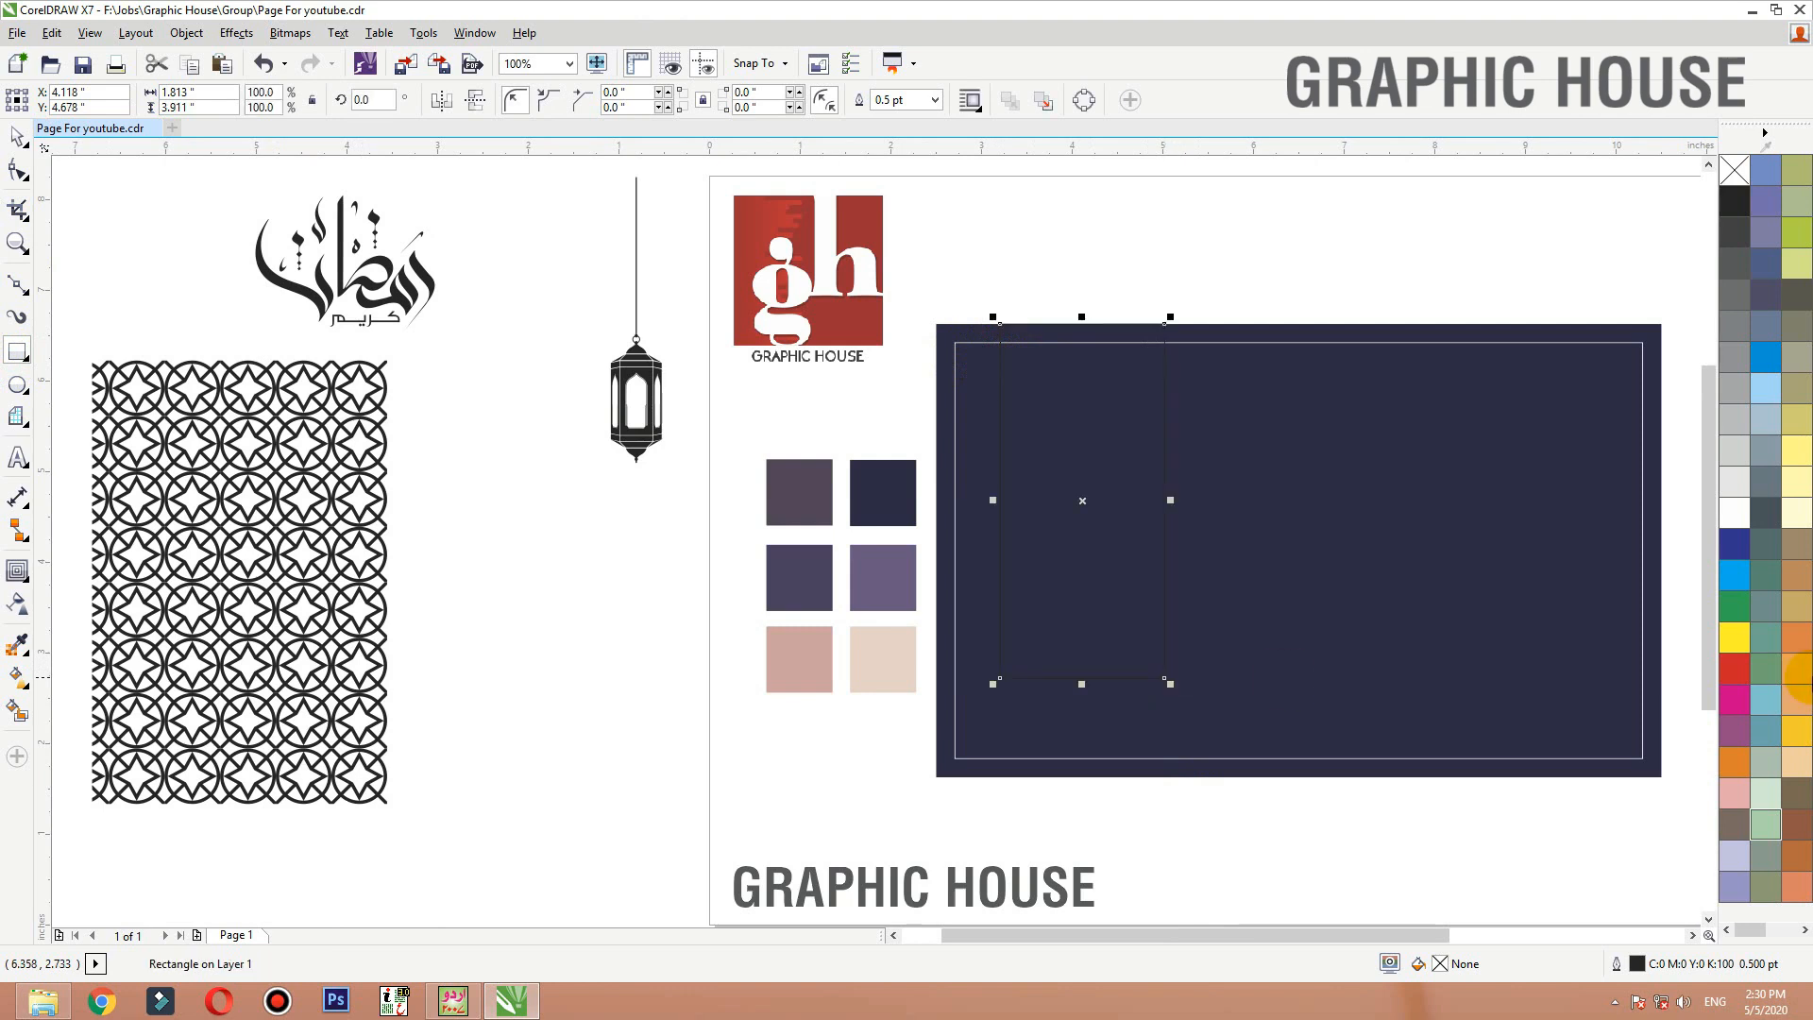
key(space)
click(1734, 545)
click(1734, 514)
drag(1315, 268, 810, 822)
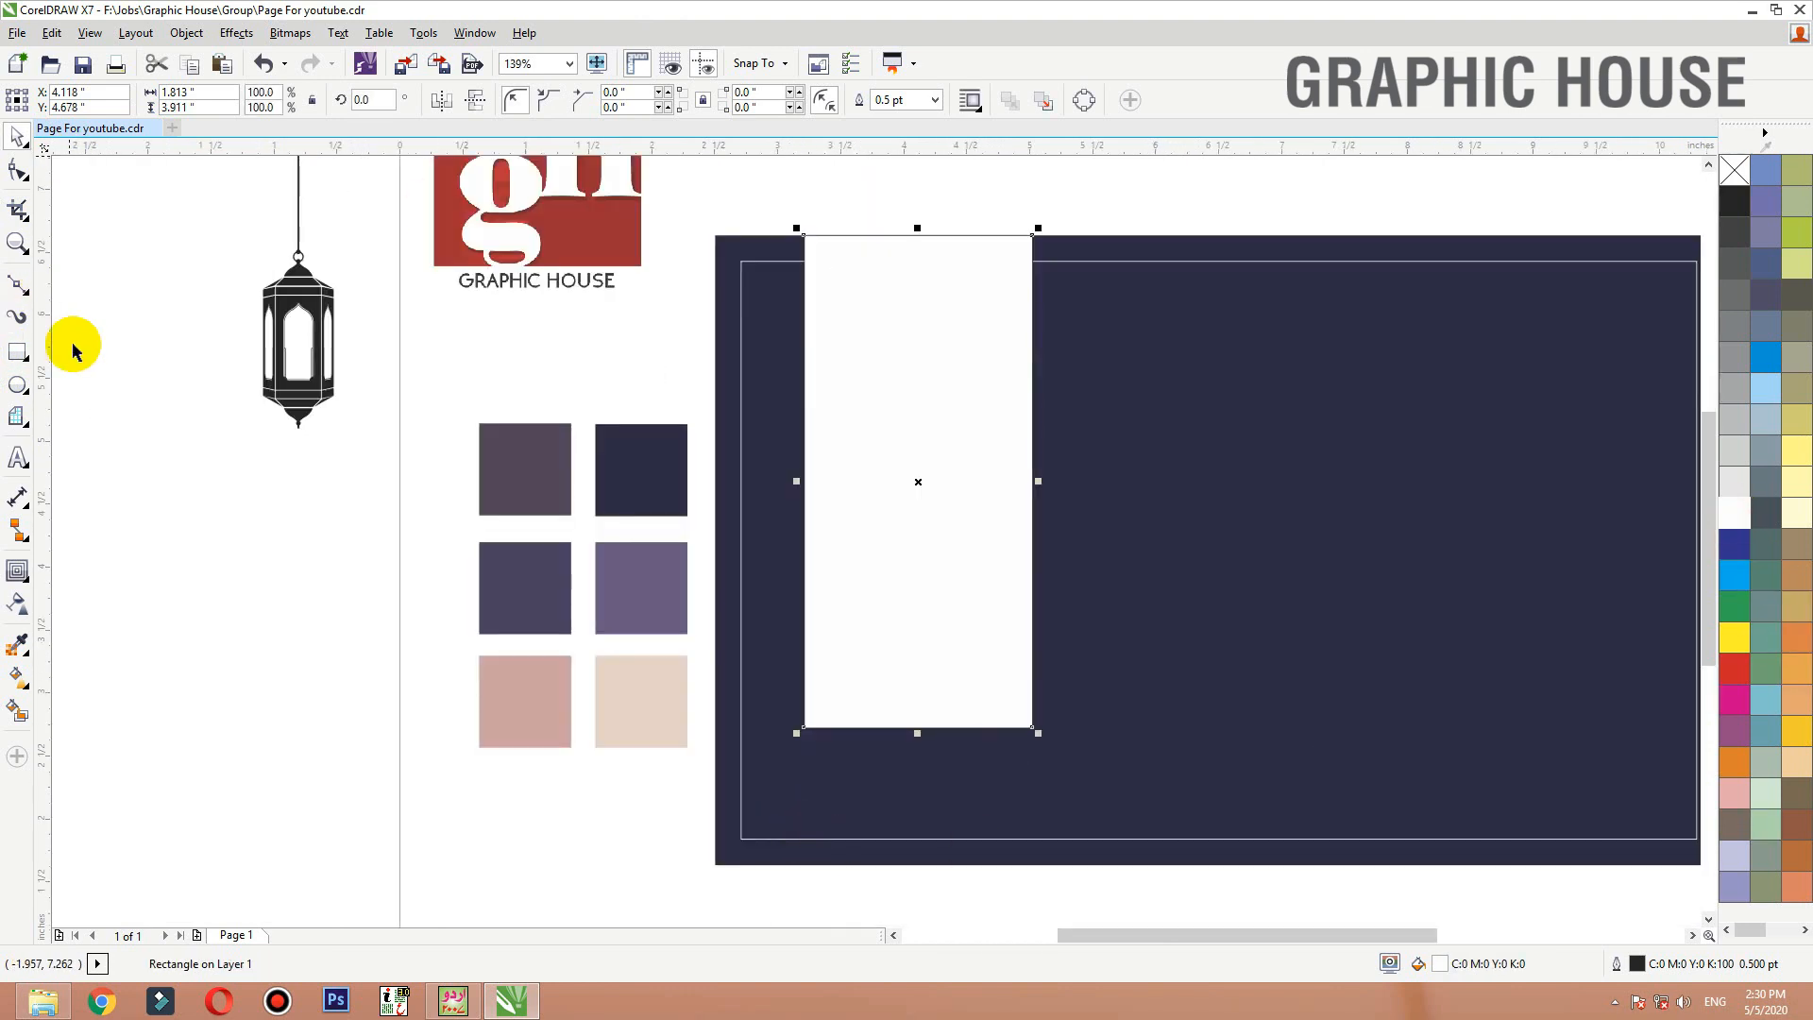
Draw a five-pointed star about 2.6 inches wide on the navy area beside the white rectangle and fill it white
click(30, 586)
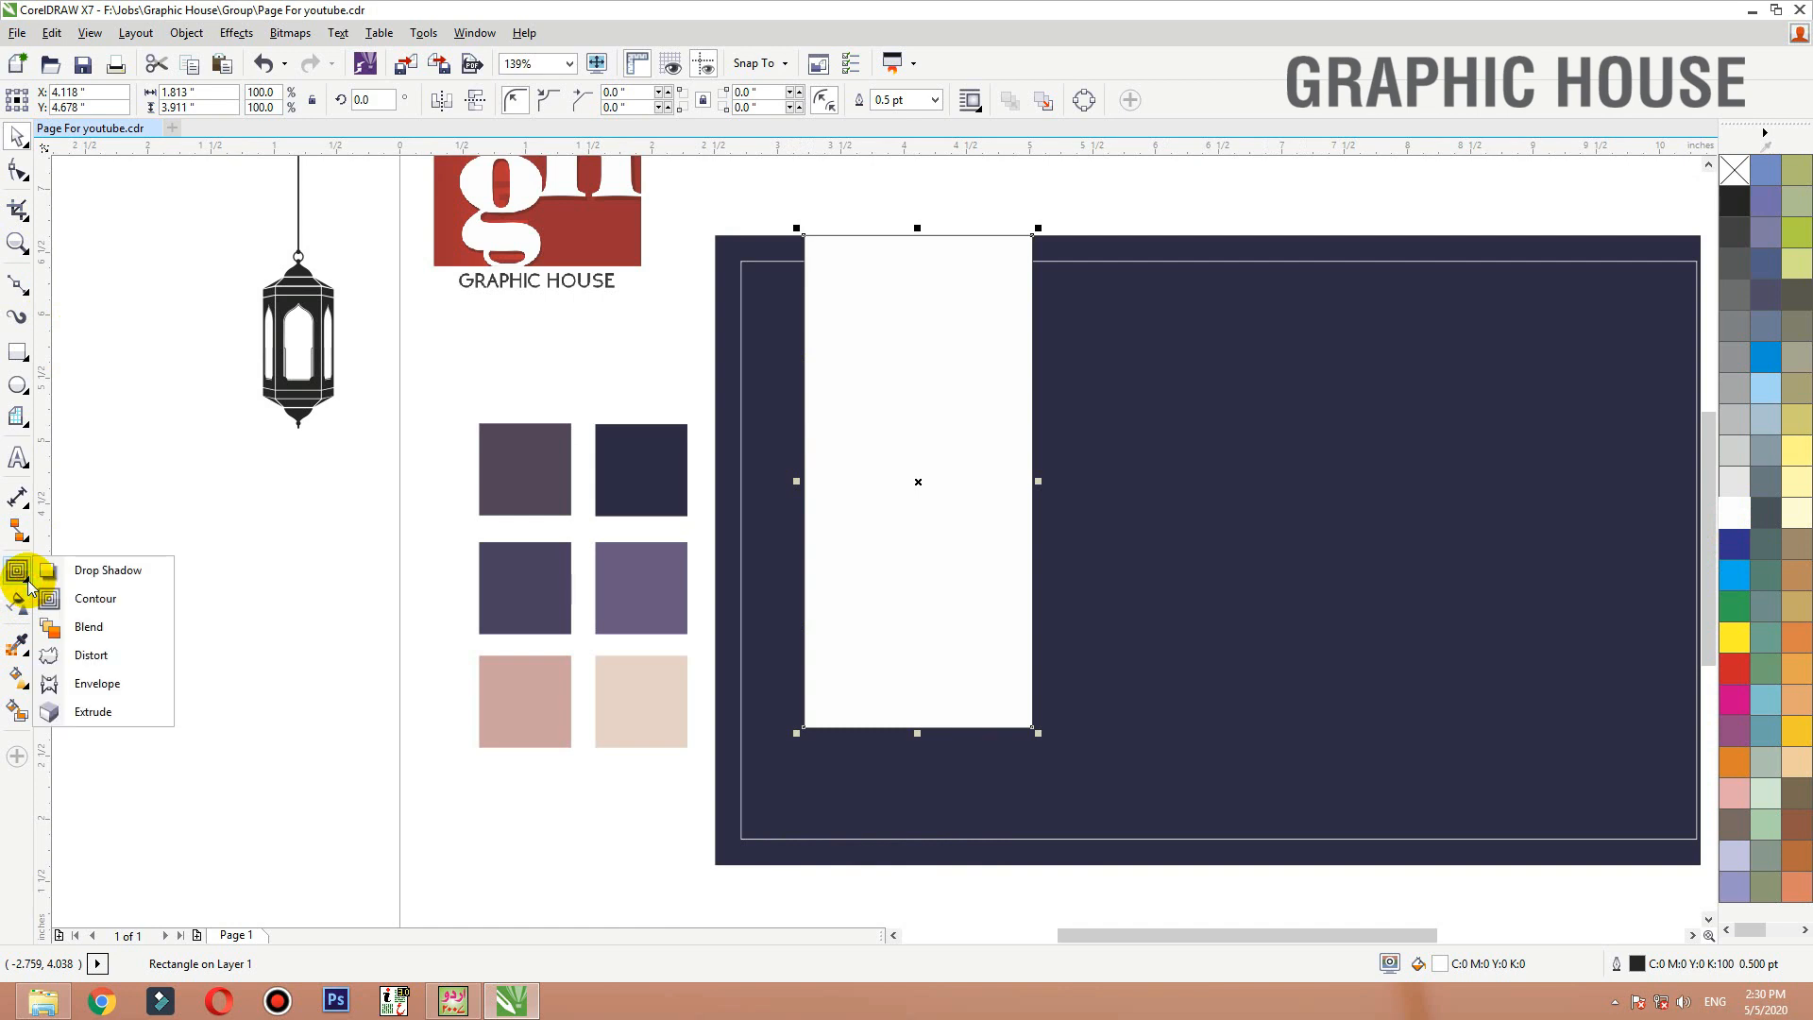
mouse_move(25, 395)
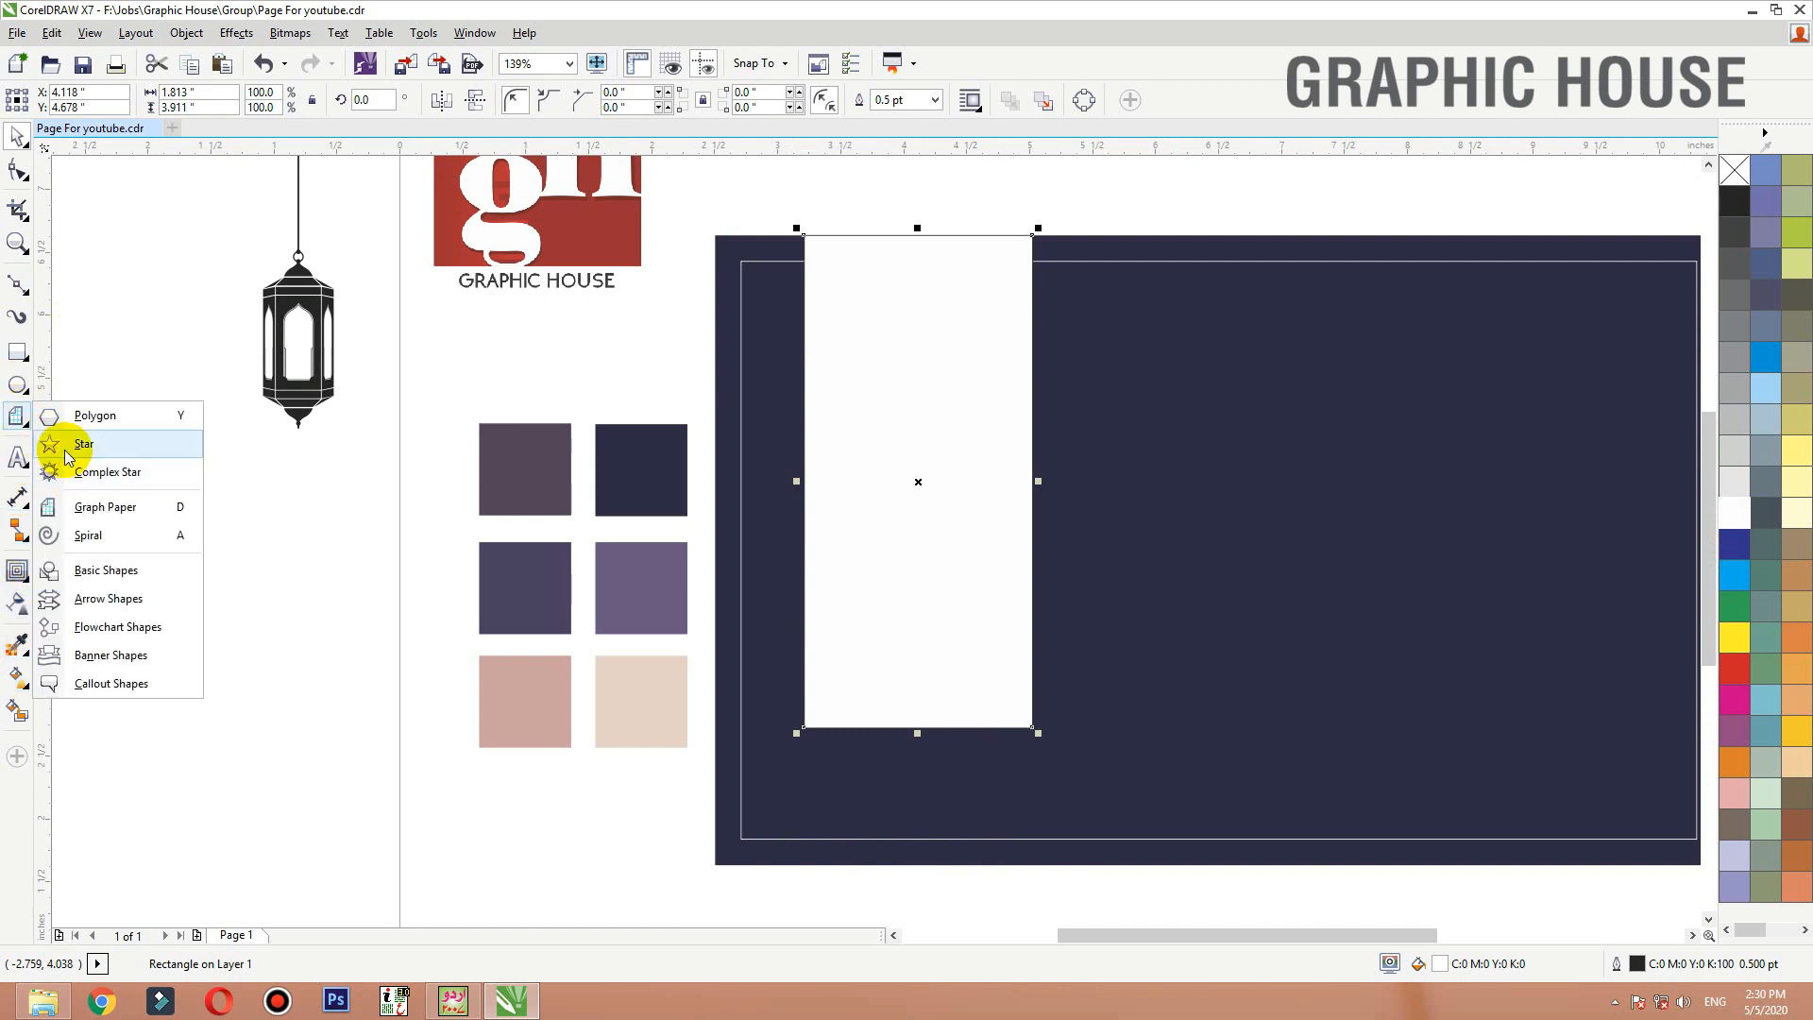
click(75, 443)
drag(1110, 405, 1454, 734)
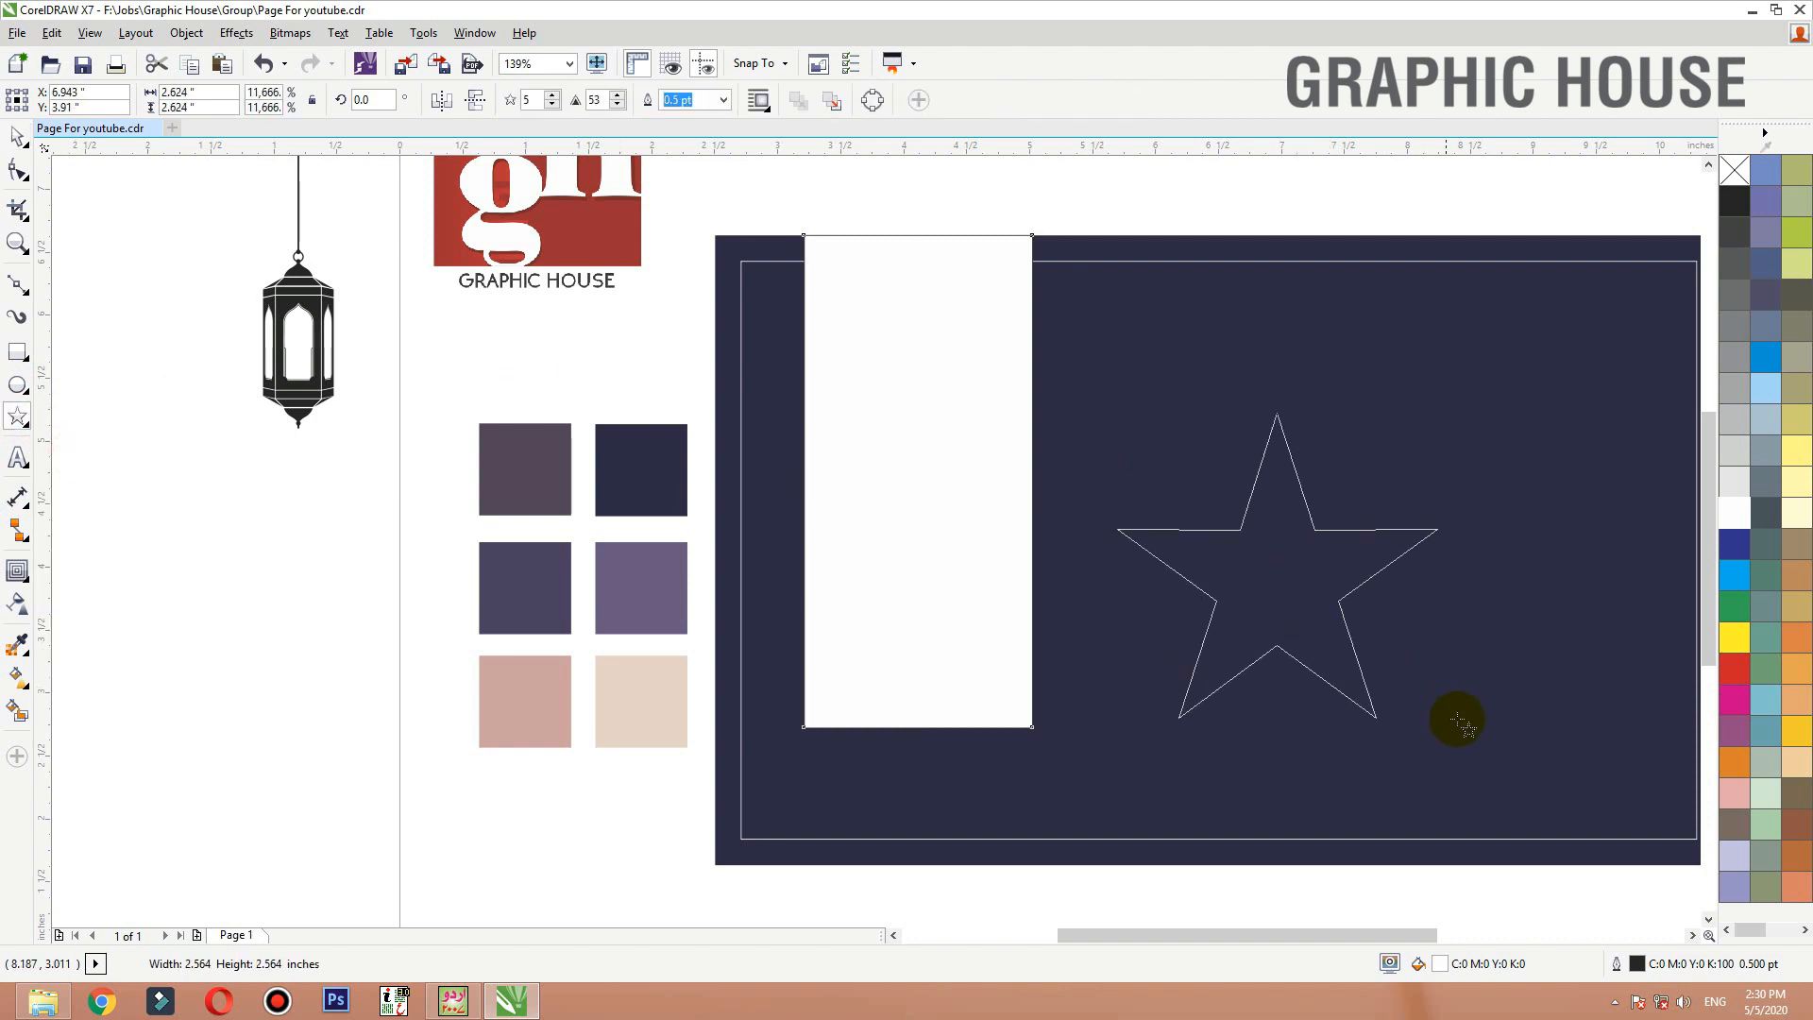
key(space)
click(1734, 513)
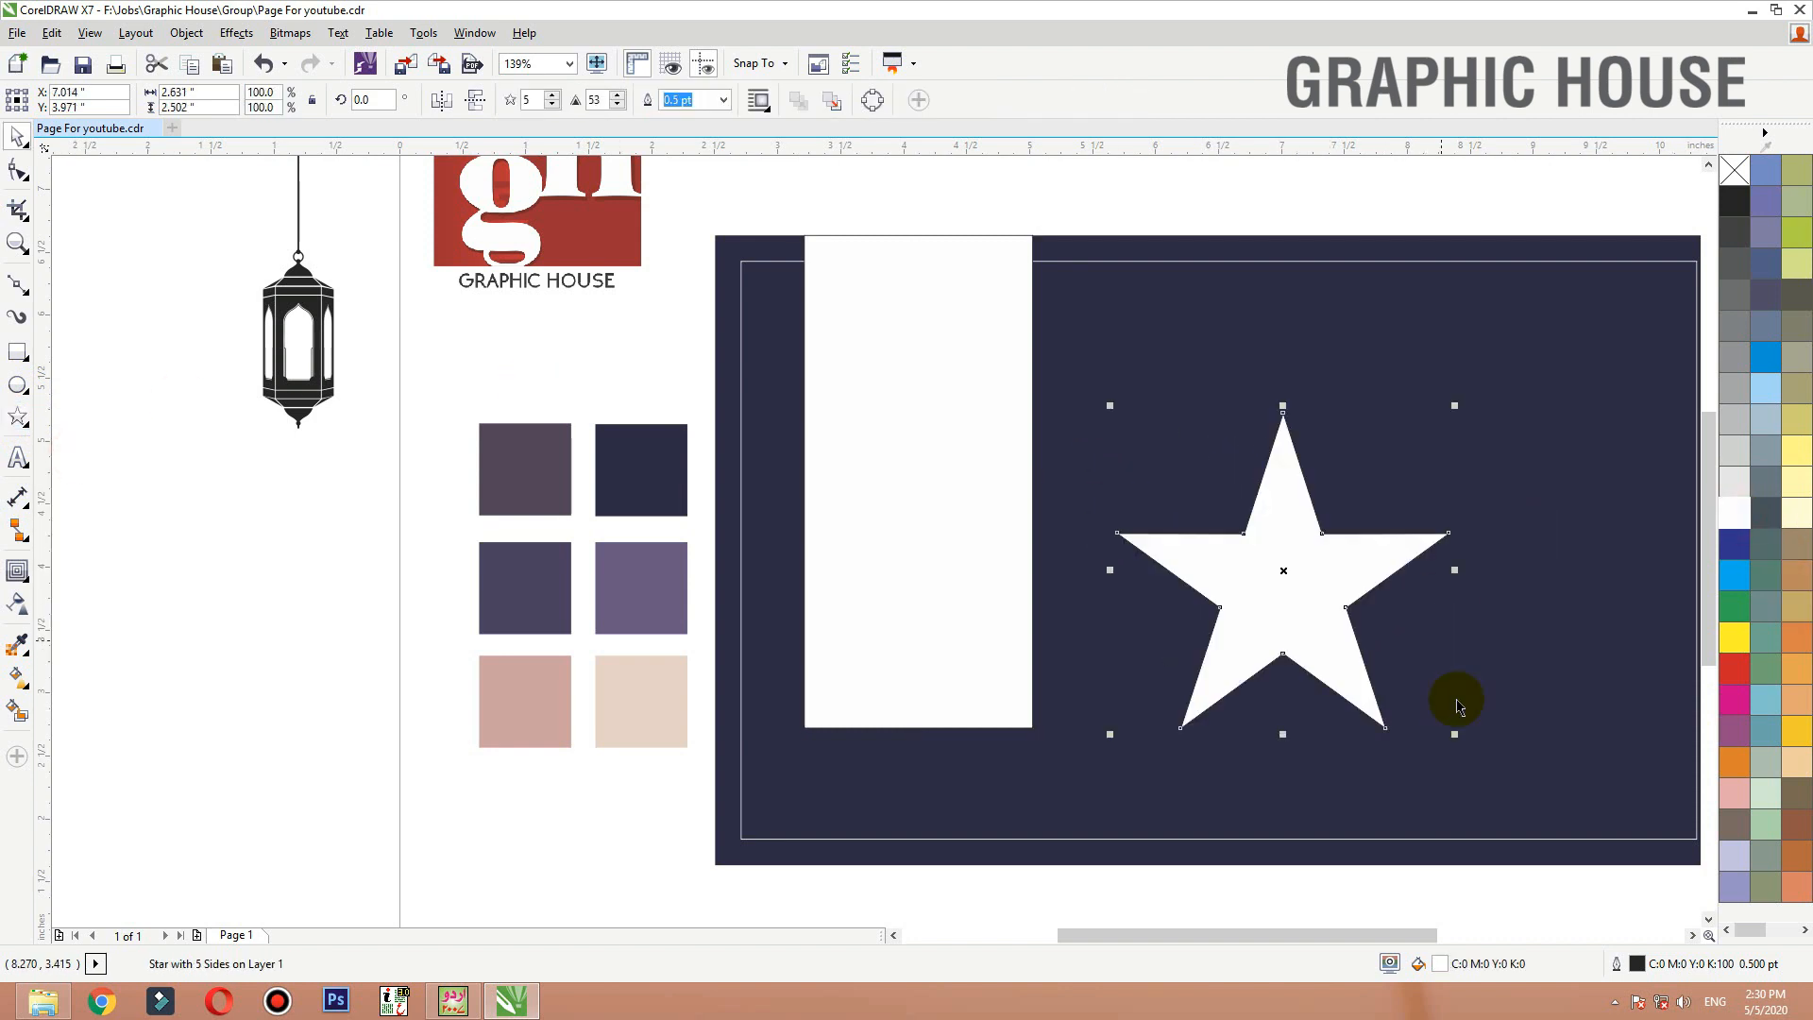
Set the star to 8 points and its corner sharpness to 20
click(553, 97)
click(553, 96)
click(554, 96)
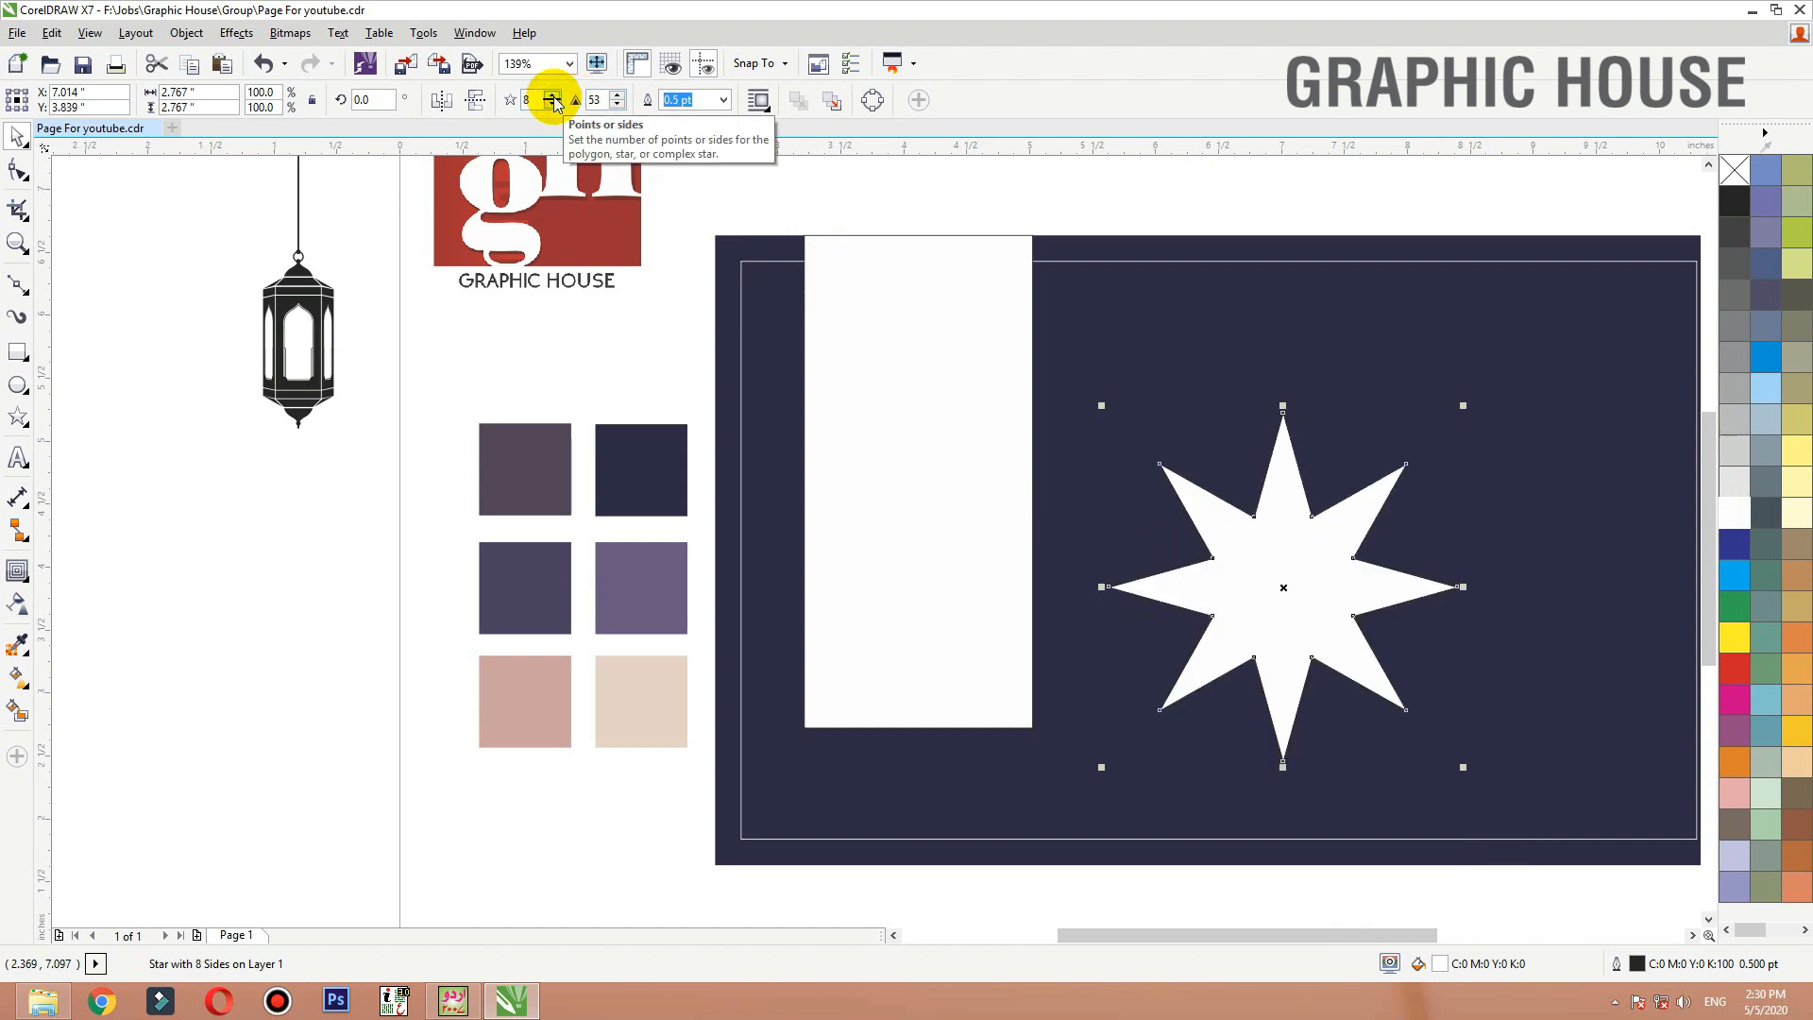
click(617, 105)
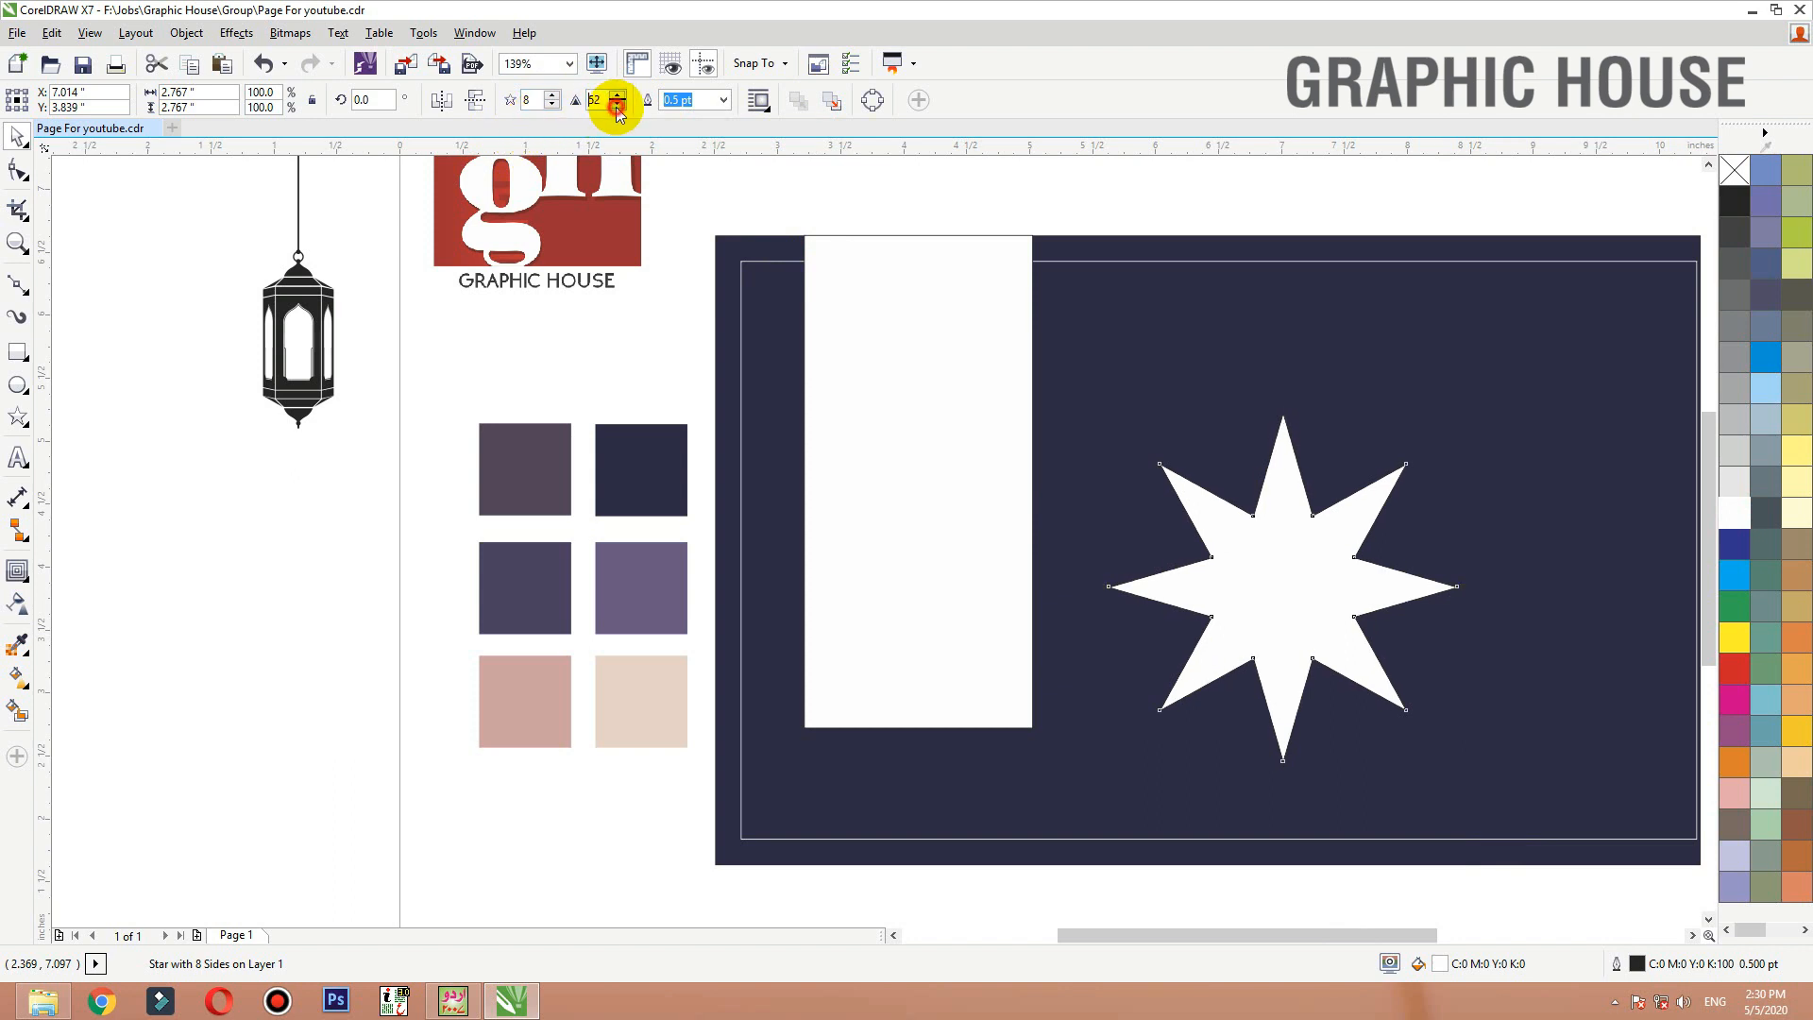
click(616, 105)
click(617, 105)
click(617, 104)
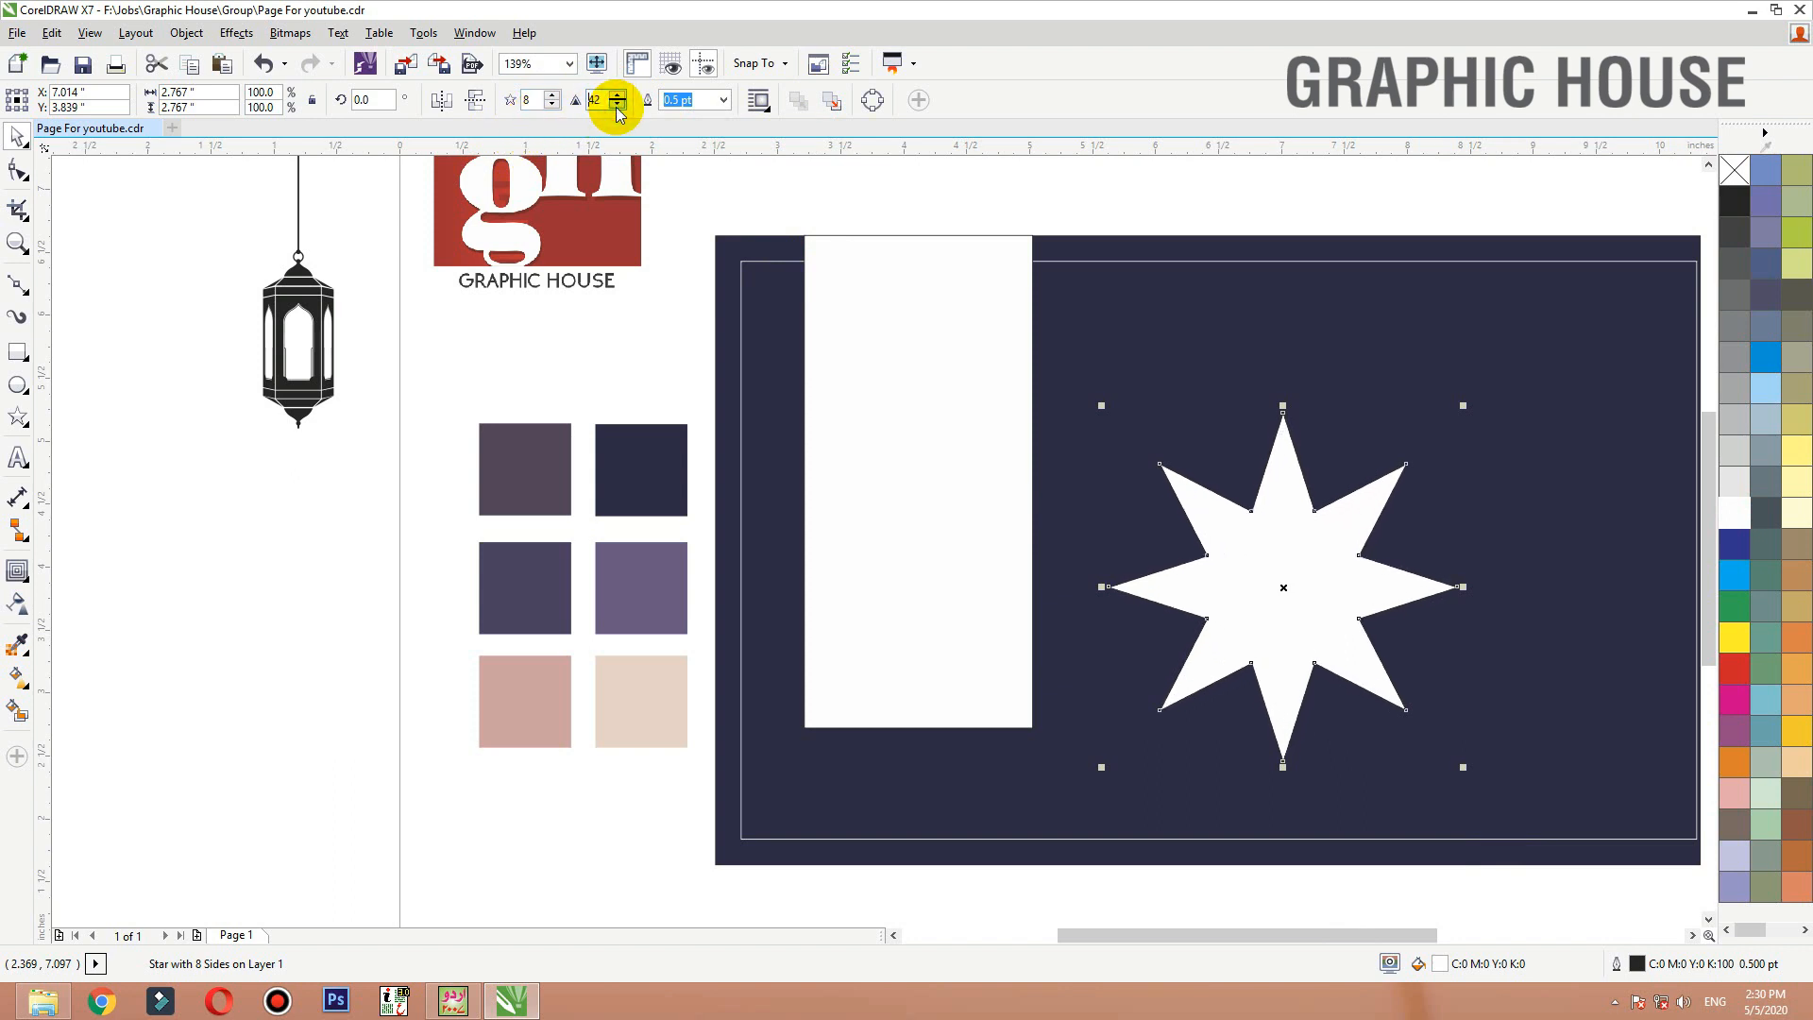
click(617, 104)
click(617, 104)
click(616, 105)
click(616, 104)
click(617, 105)
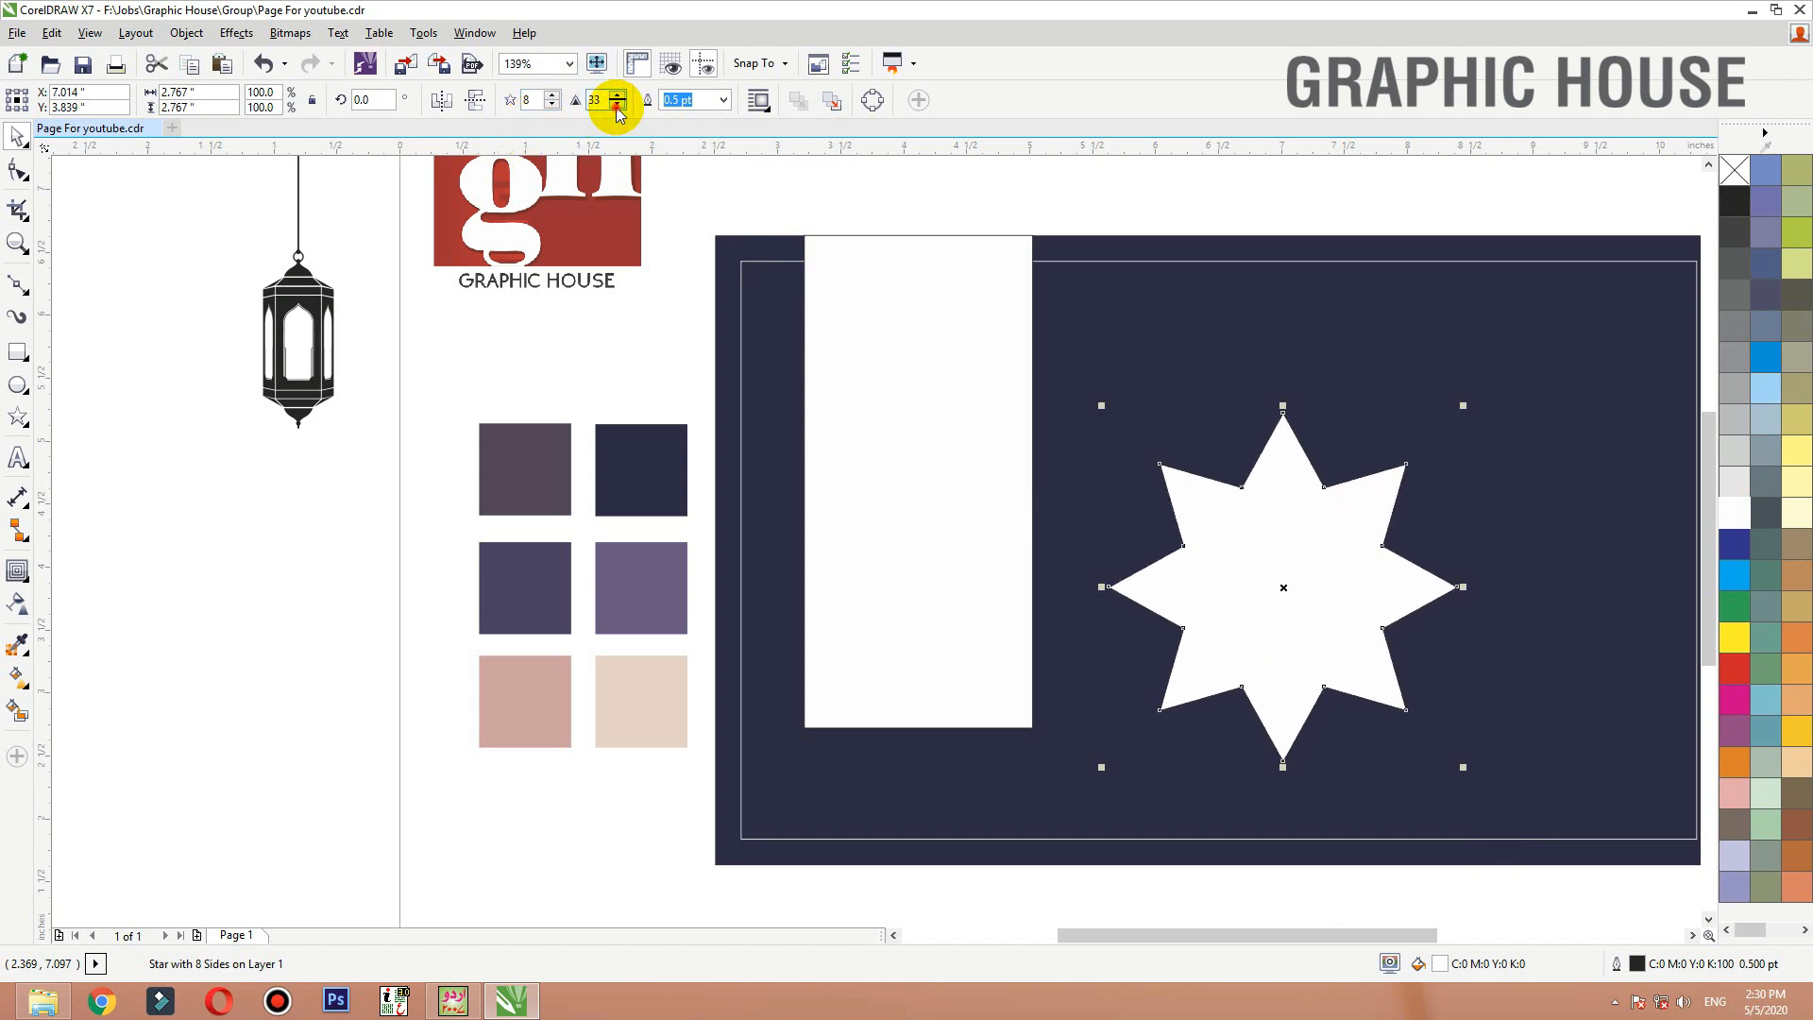
click(617, 105)
click(616, 104)
click(616, 105)
click(617, 105)
click(616, 105)
click(617, 105)
click(617, 105)
click(617, 104)
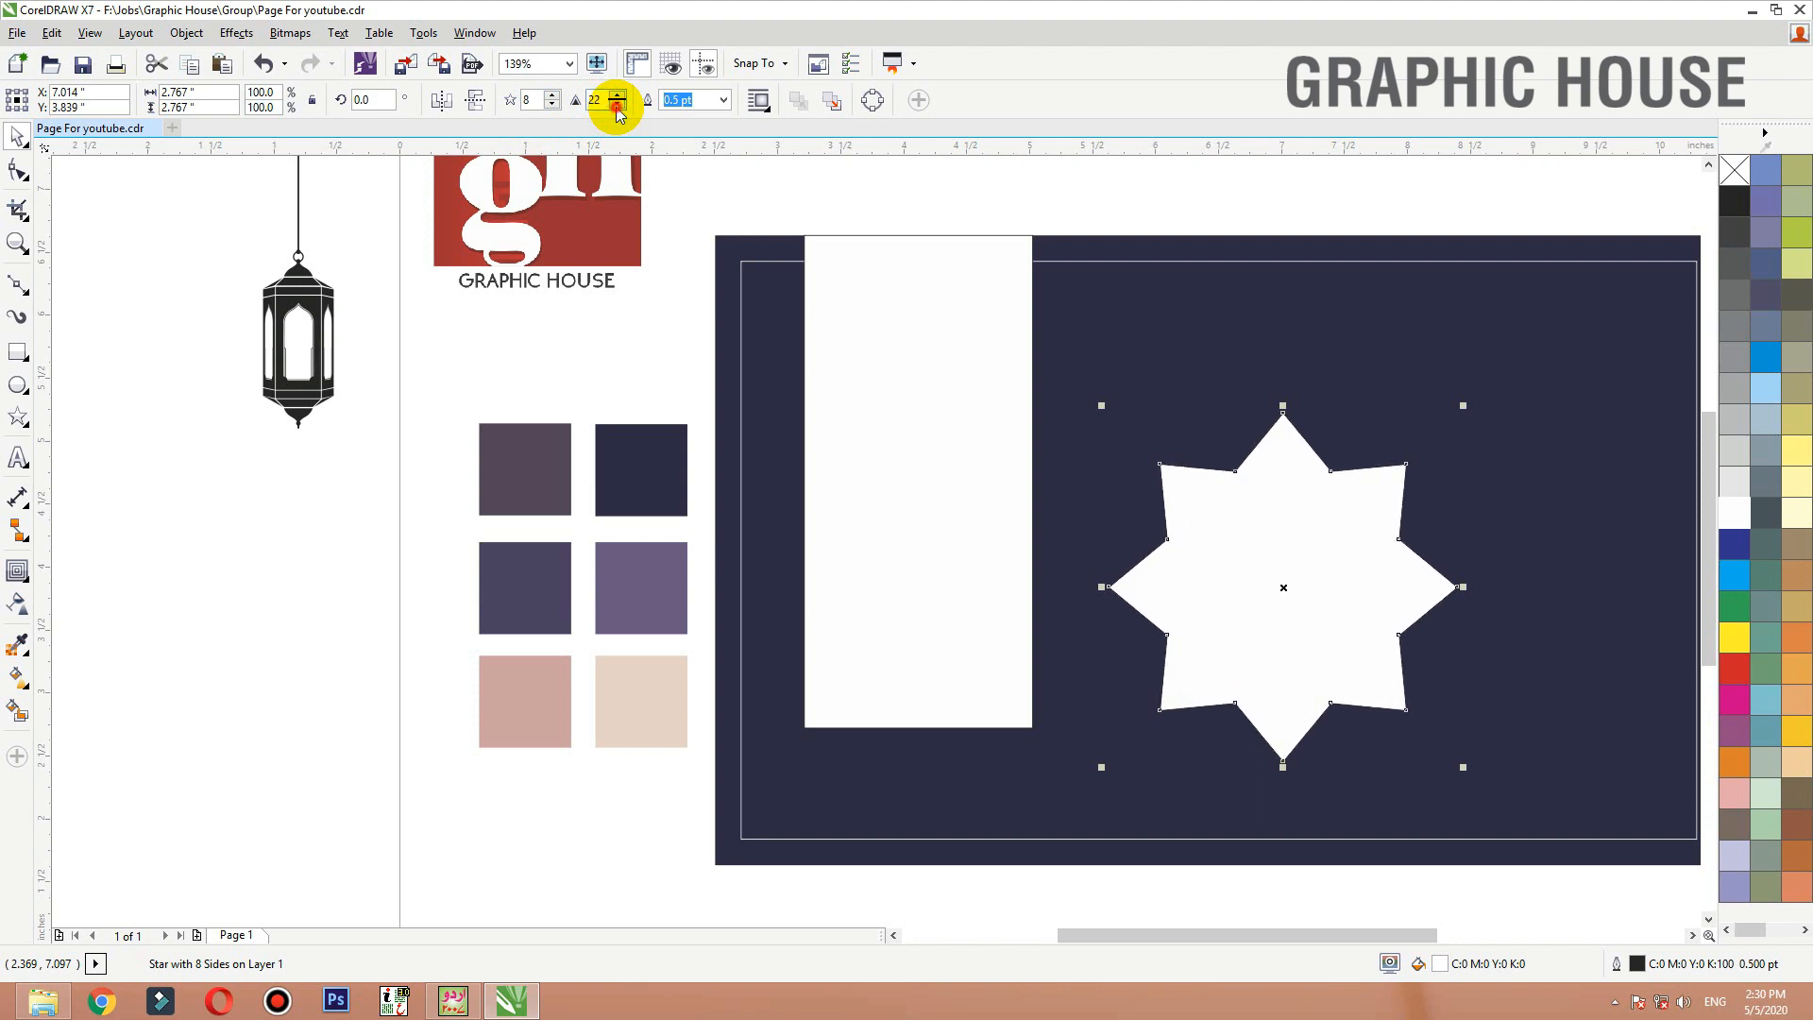
click(616, 105)
click(617, 105)
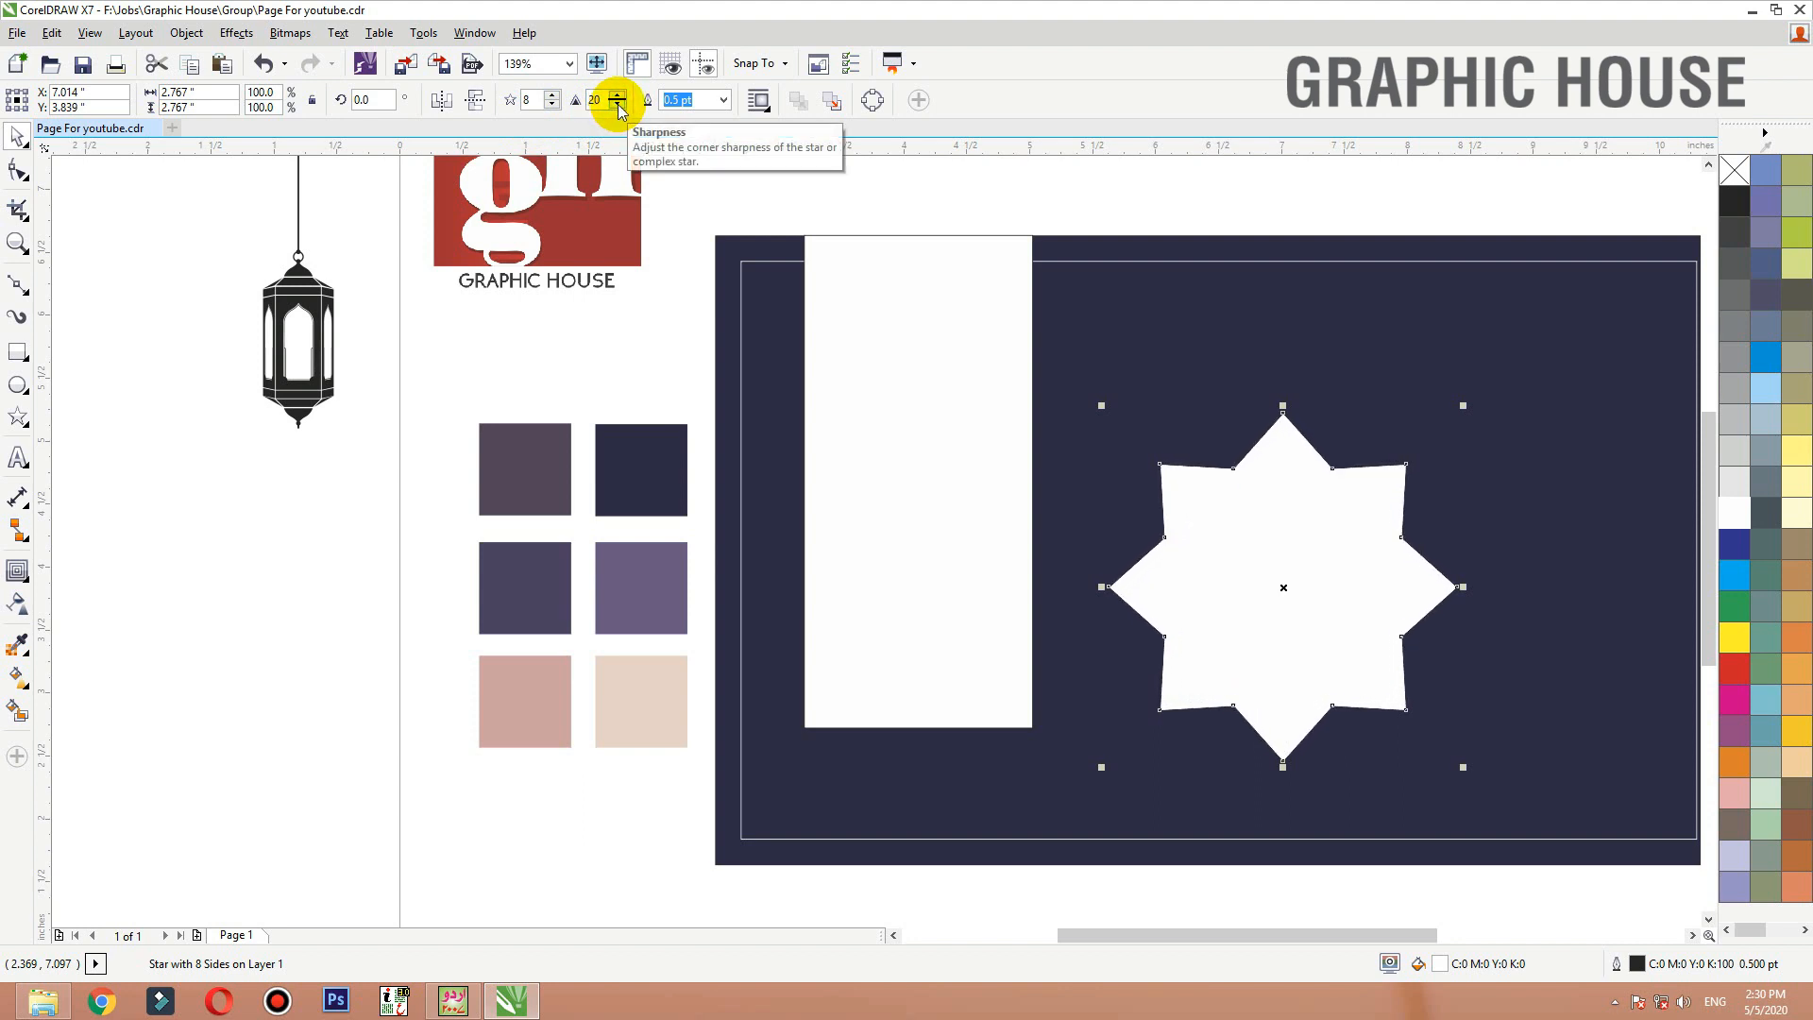
Move the star onto the lower end of the white rectangle, centred on it, and scale it to about 2.59 inches wide
drag(1259, 648, 894, 752)
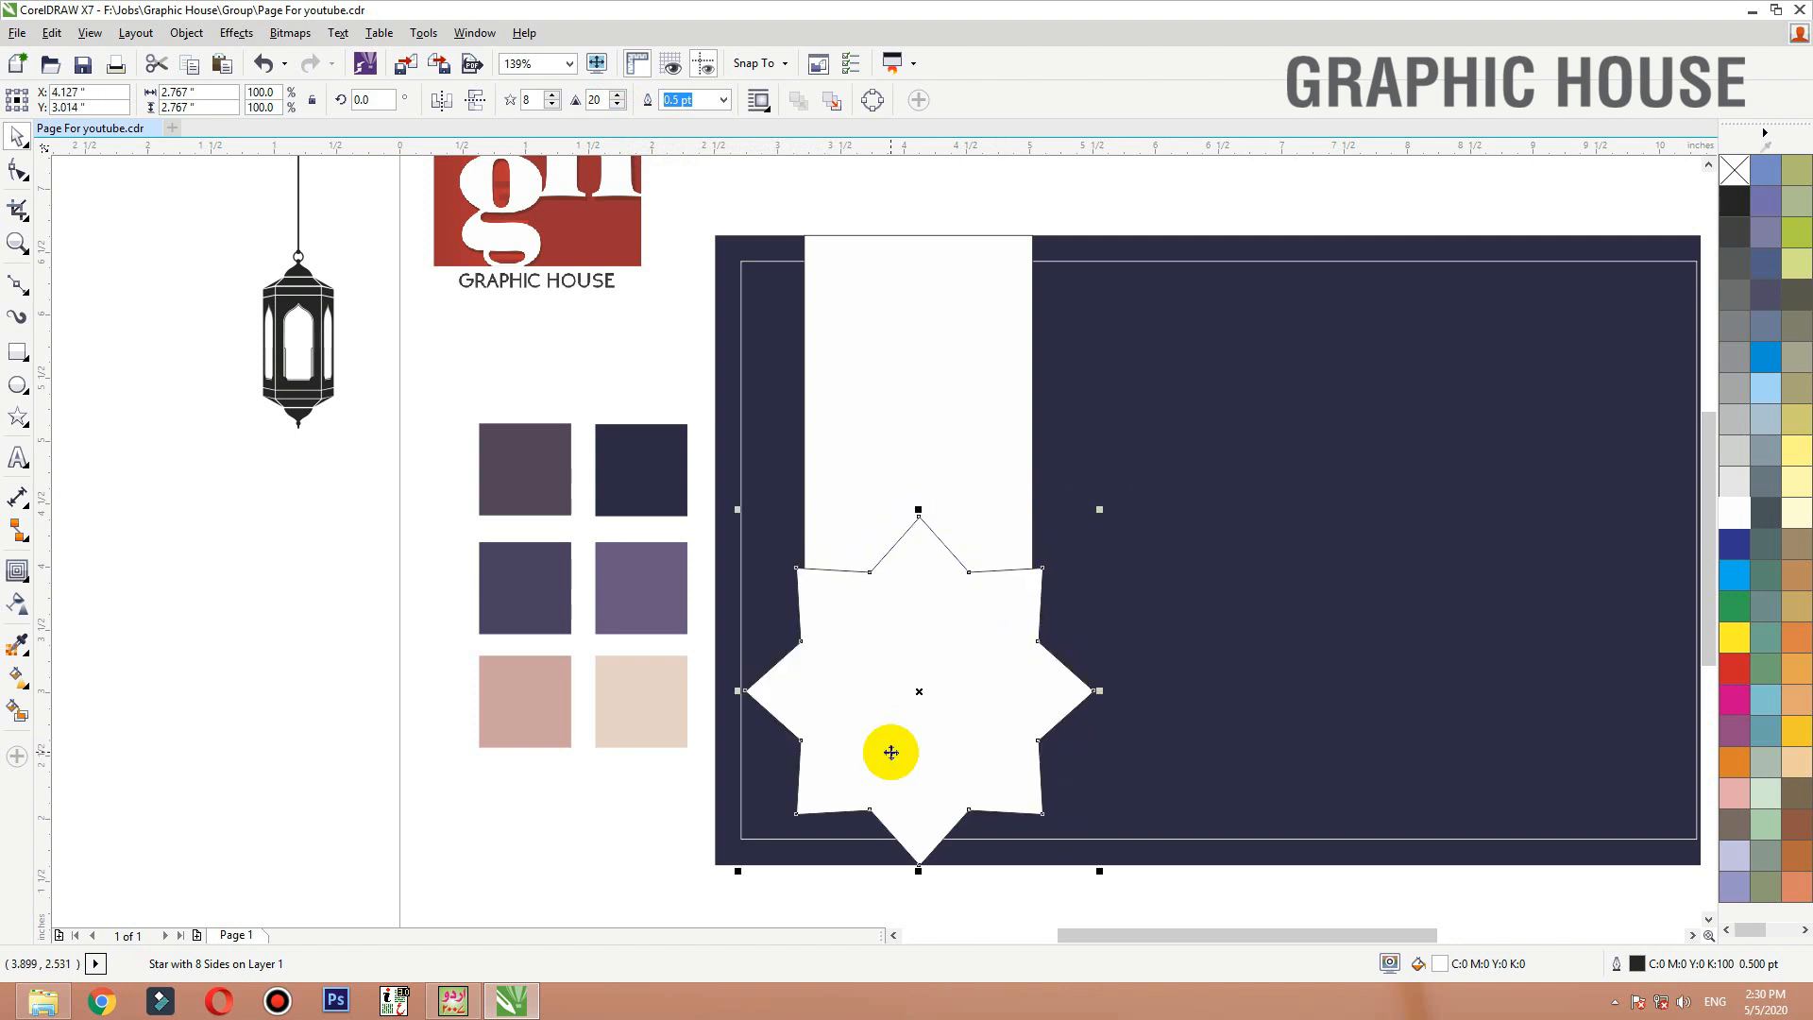
drag(1095, 513, 1084, 514)
Try welding the star and the white rectangle into one shape, and undo the weld
shift+click(996, 470)
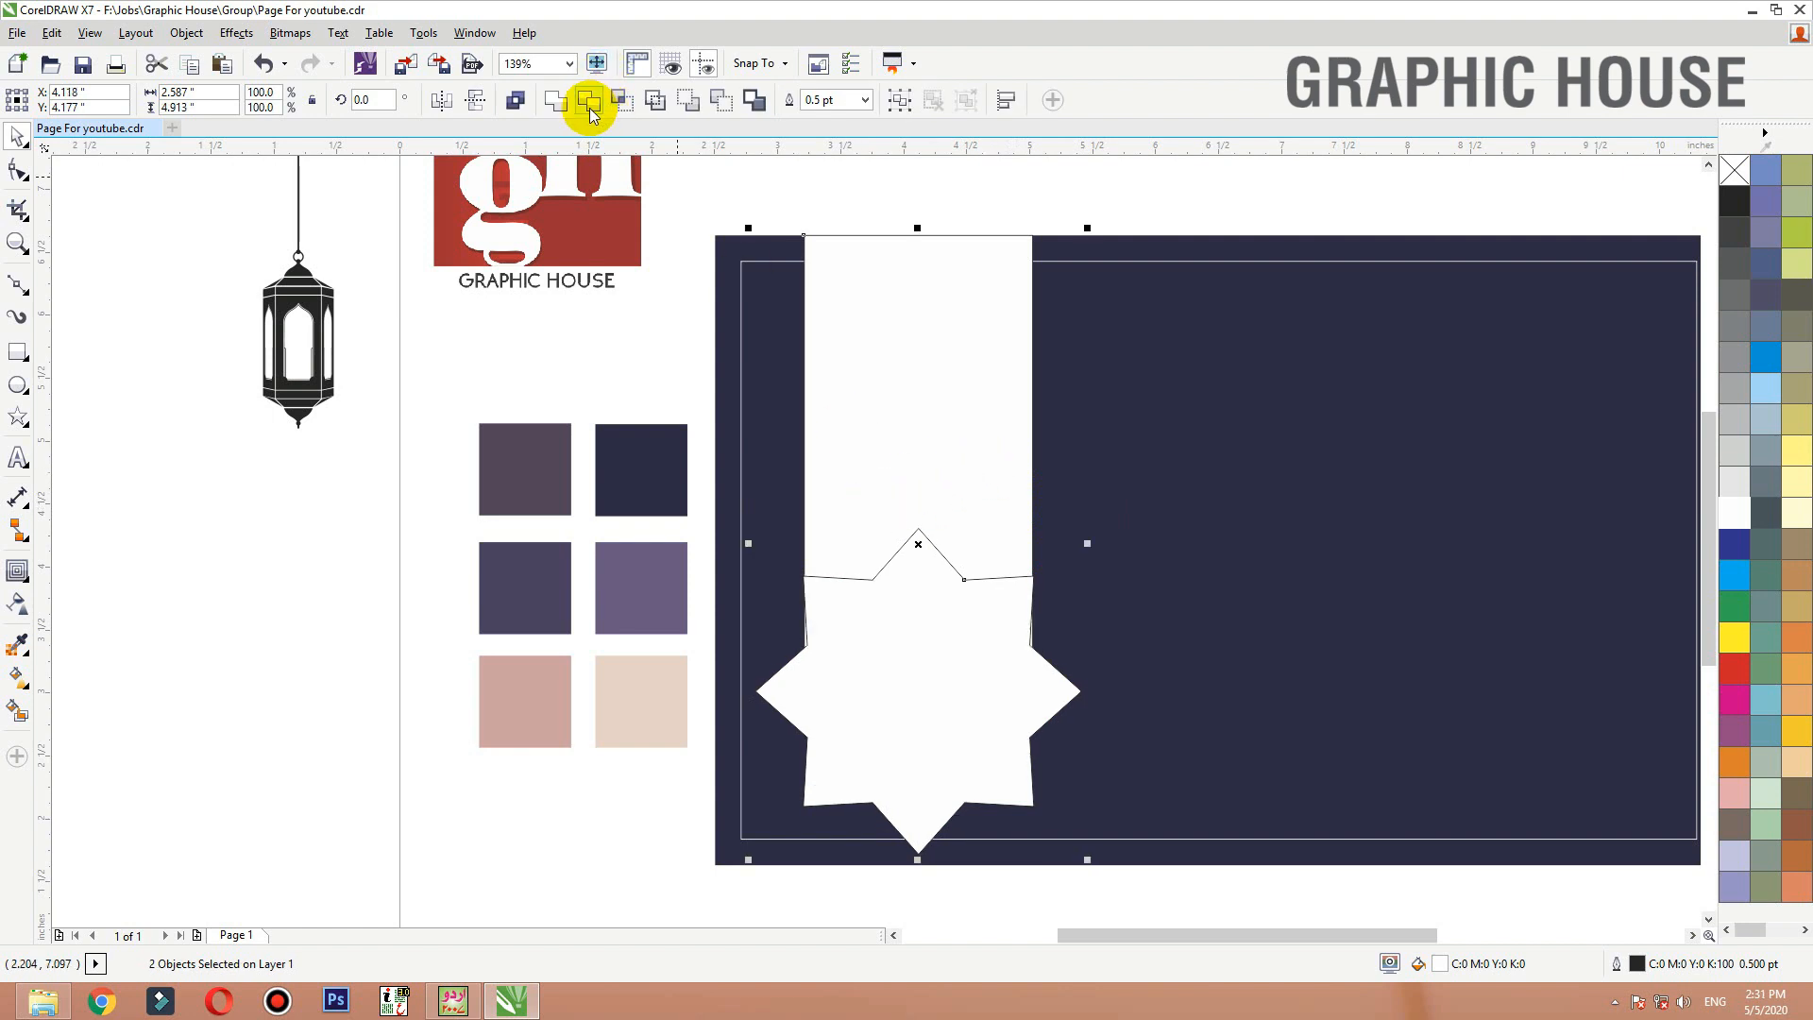
click(556, 100)
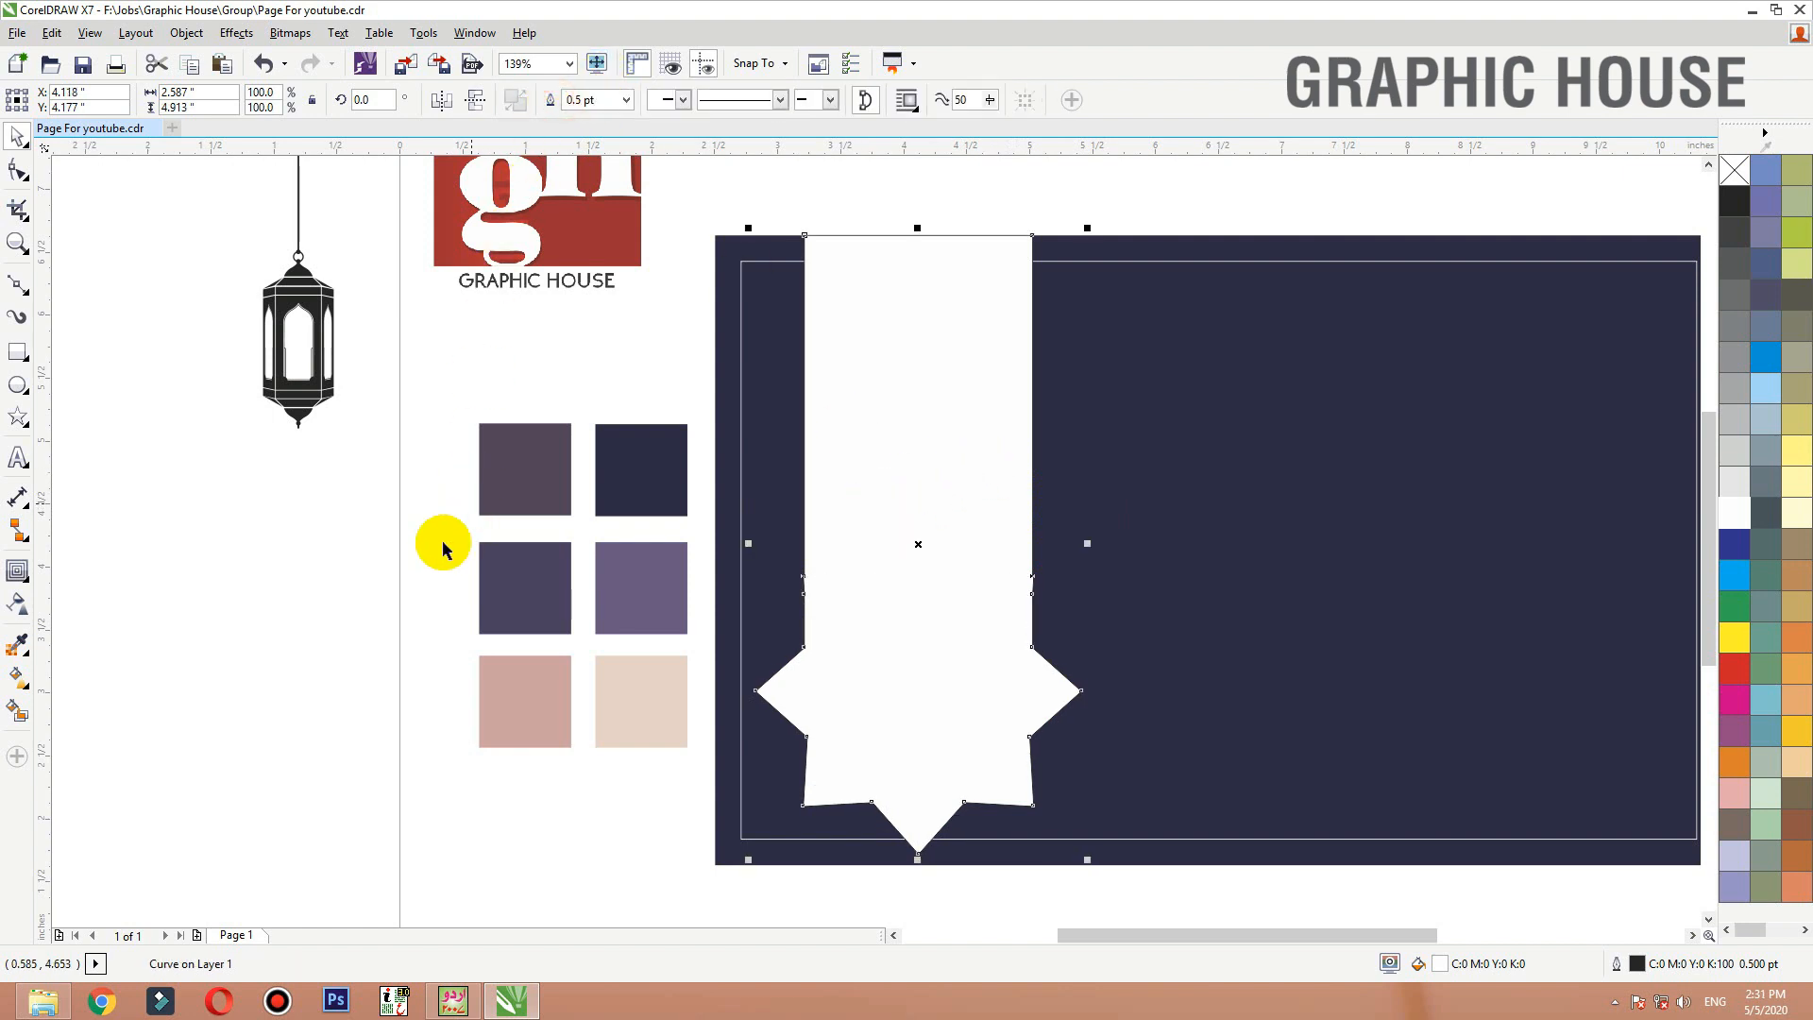
click(352, 676)
click(917, 689)
key(ctrl+z)
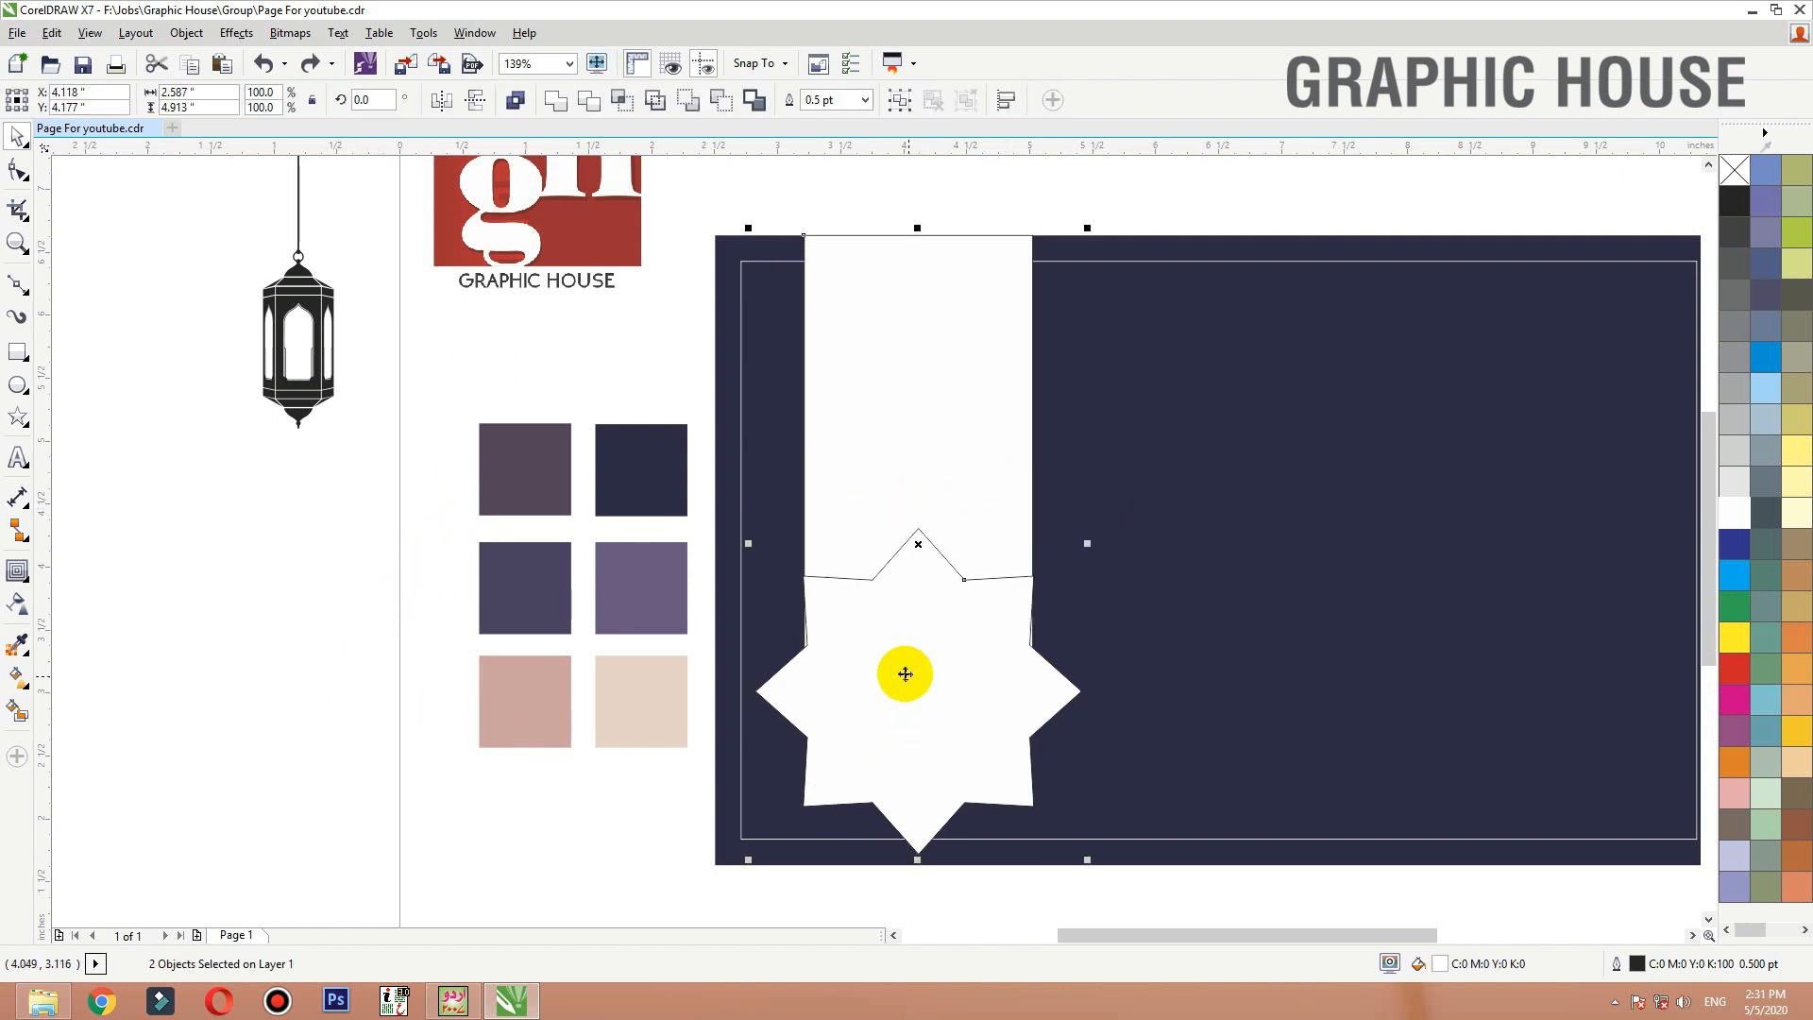
Narrow the white rectangle evenly from both sides, keeping it centred on the star
click(508, 769)
click(959, 718)
click(1001, 512)
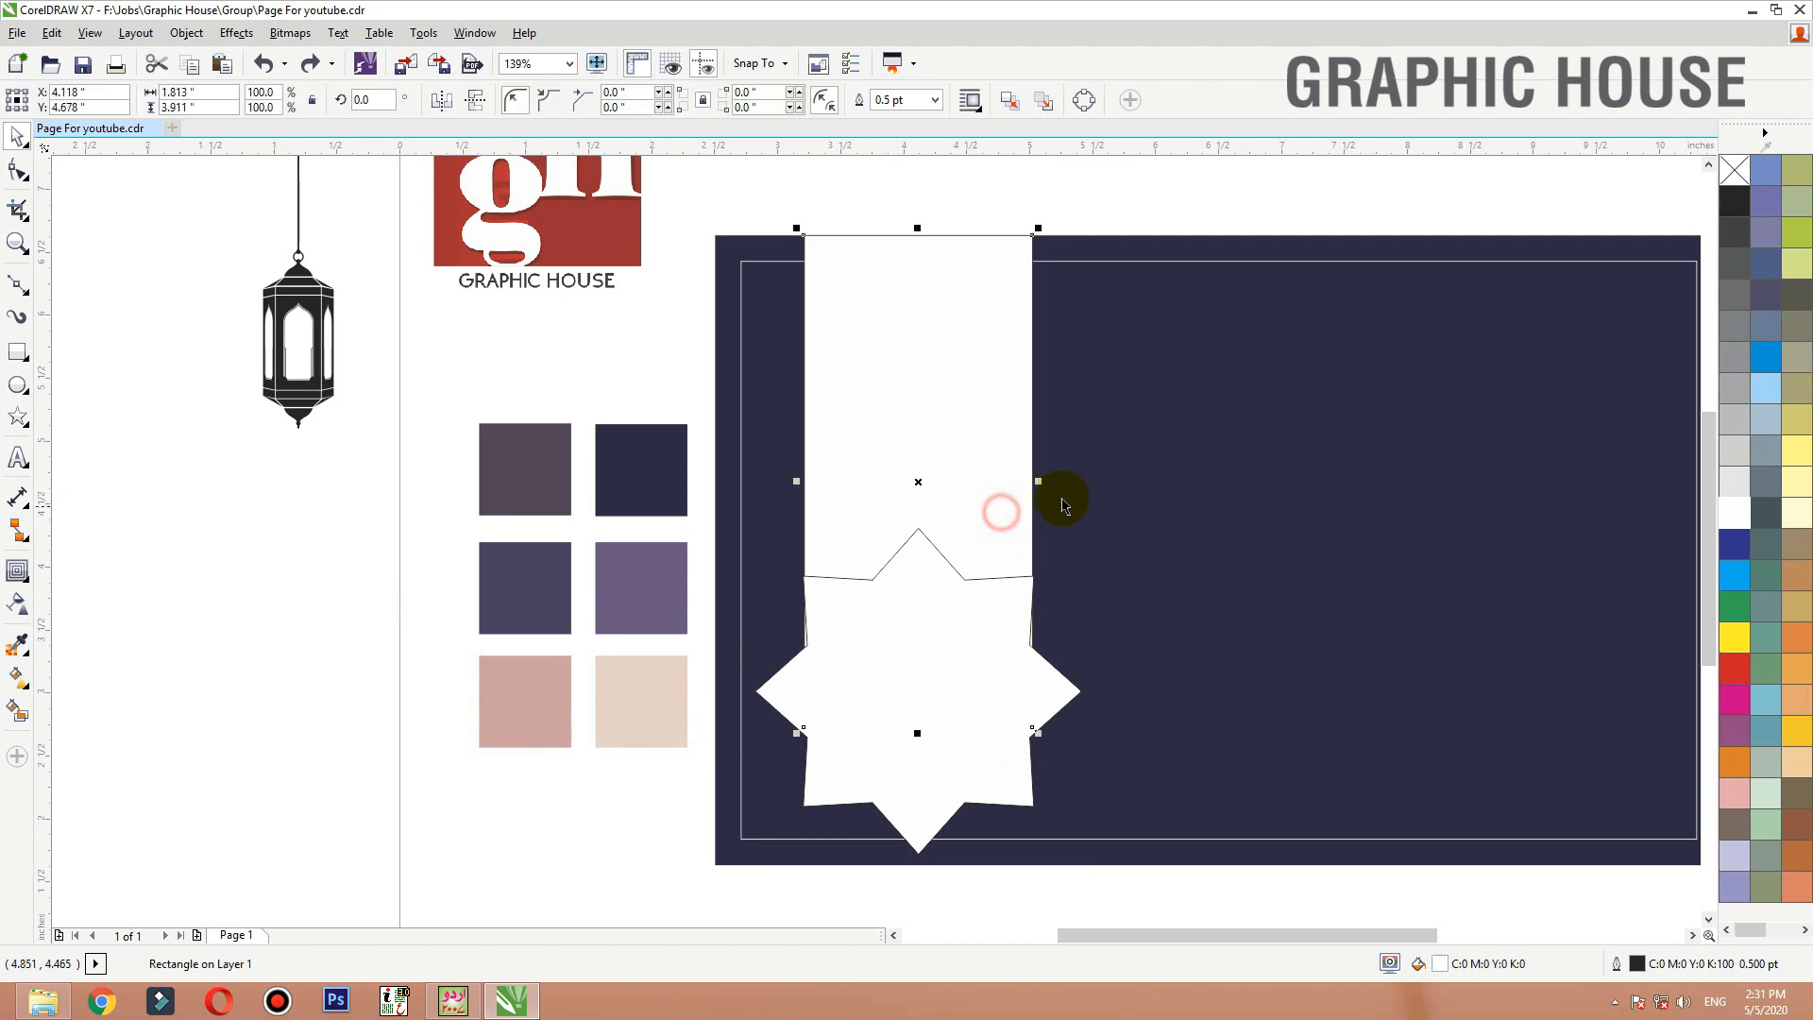
drag(1038, 480, 704, 849)
Convert the eight-pointed star to curves
double_click(1007, 623)
key(ctrl+q)
Move the star's upper-left and upper-right tip nodes horizontally inward, inside the white rectangle's edges
key(F10)
key(F2)
drag(1045, 355, 1073, 338)
drag(626, 338, 750, 338)
drag(1074, 351, 1024, 344)
key(space)
Try welding the reshaped star to the white rectangle, and undo both the weld and the node edits
scroll(1024, 566, down, 1)
shift+click(1040, 360)
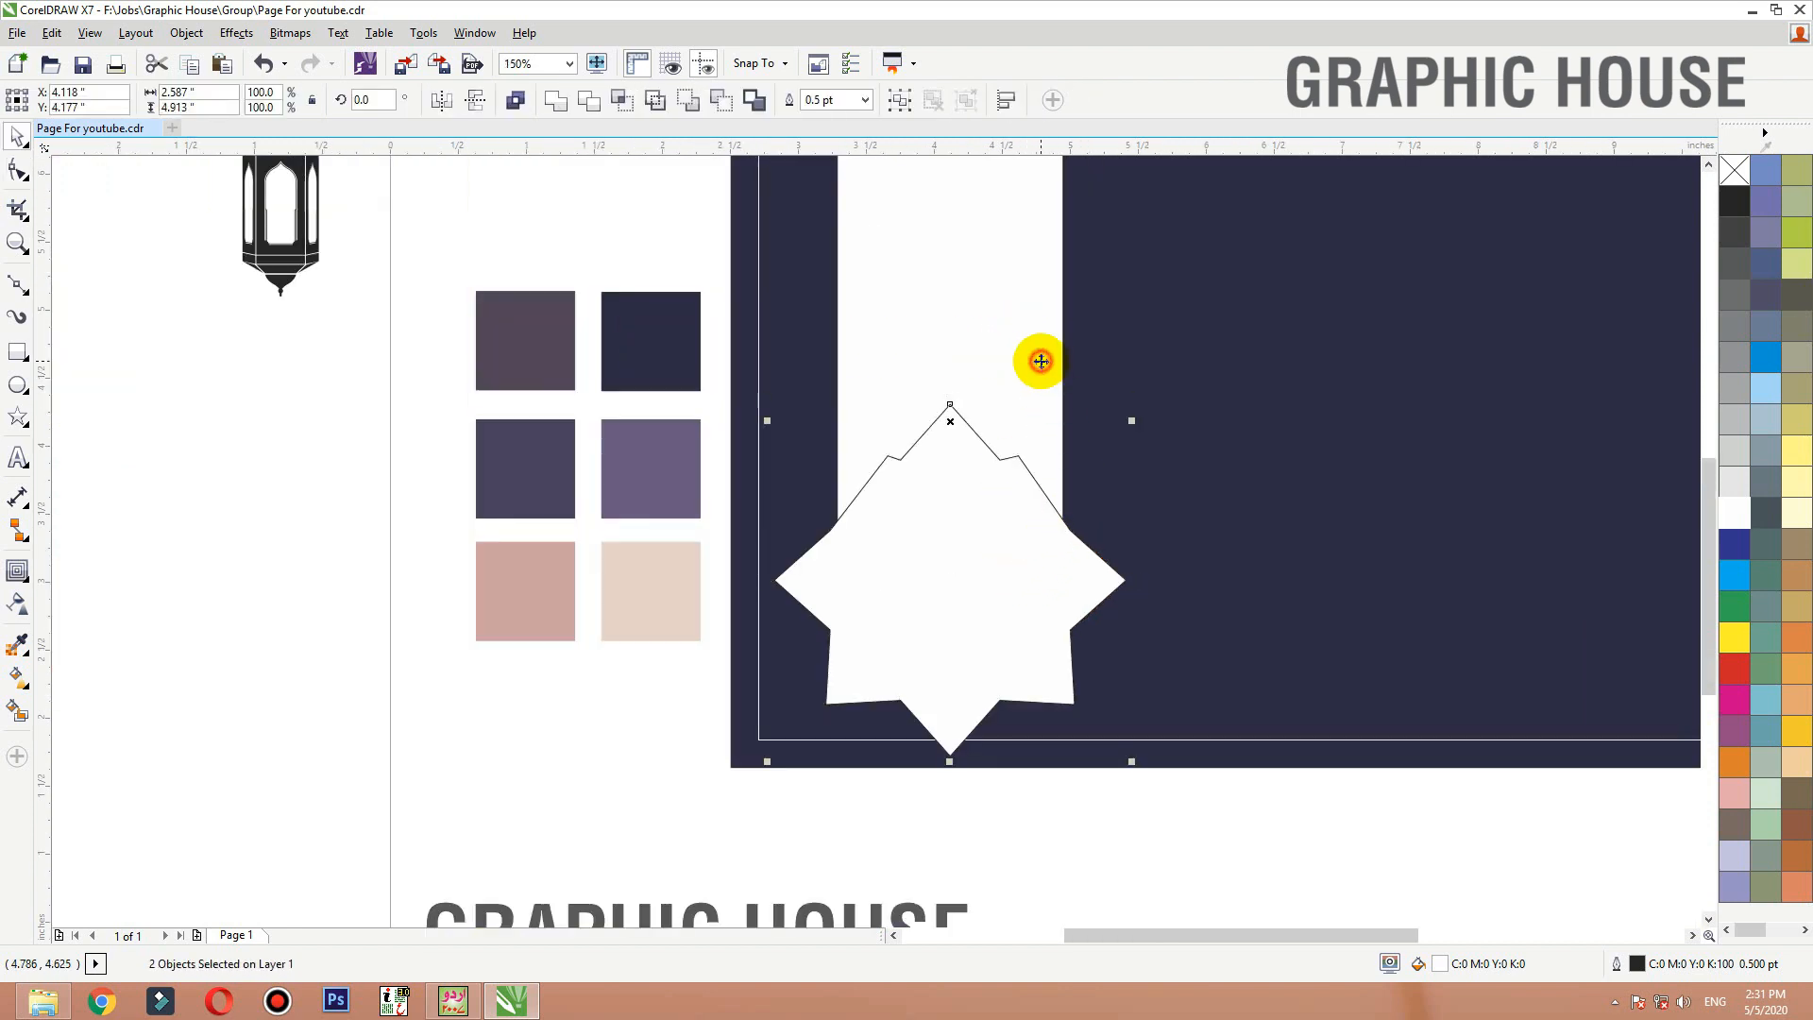
click(558, 114)
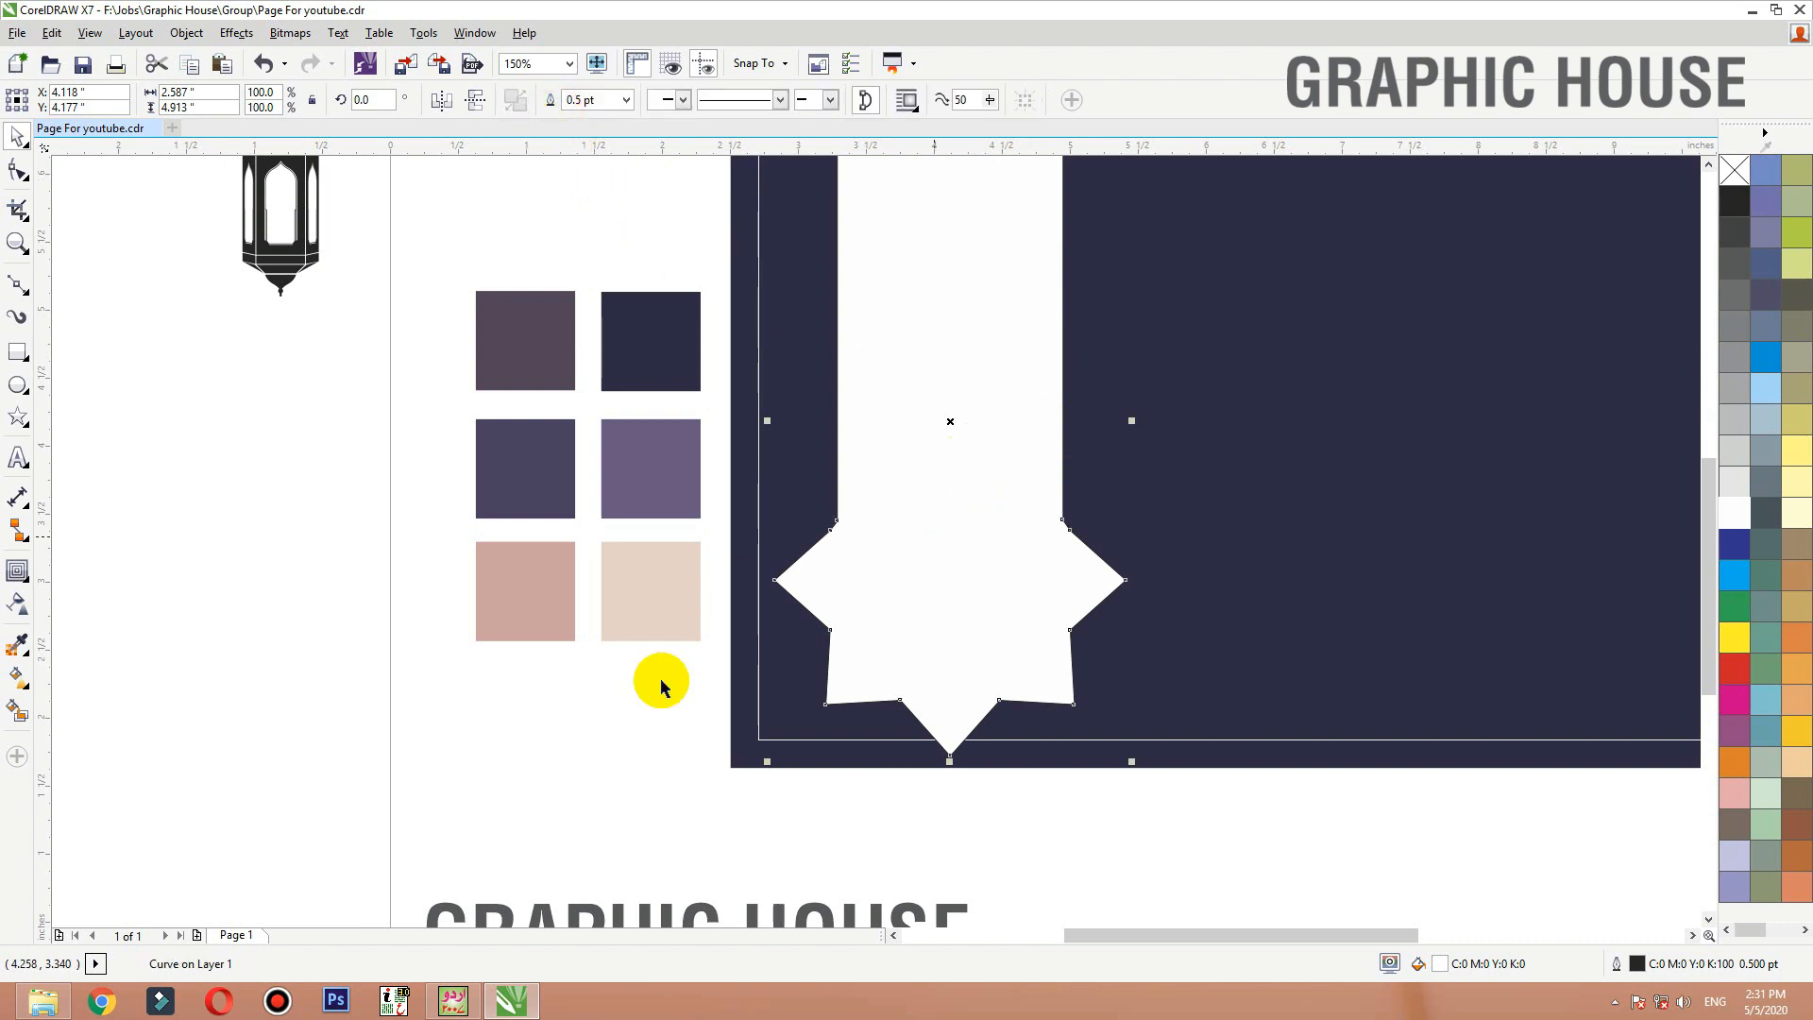
click(659, 810)
scroll(665, 690, down, 1)
scroll(1044, 753, up, 1)
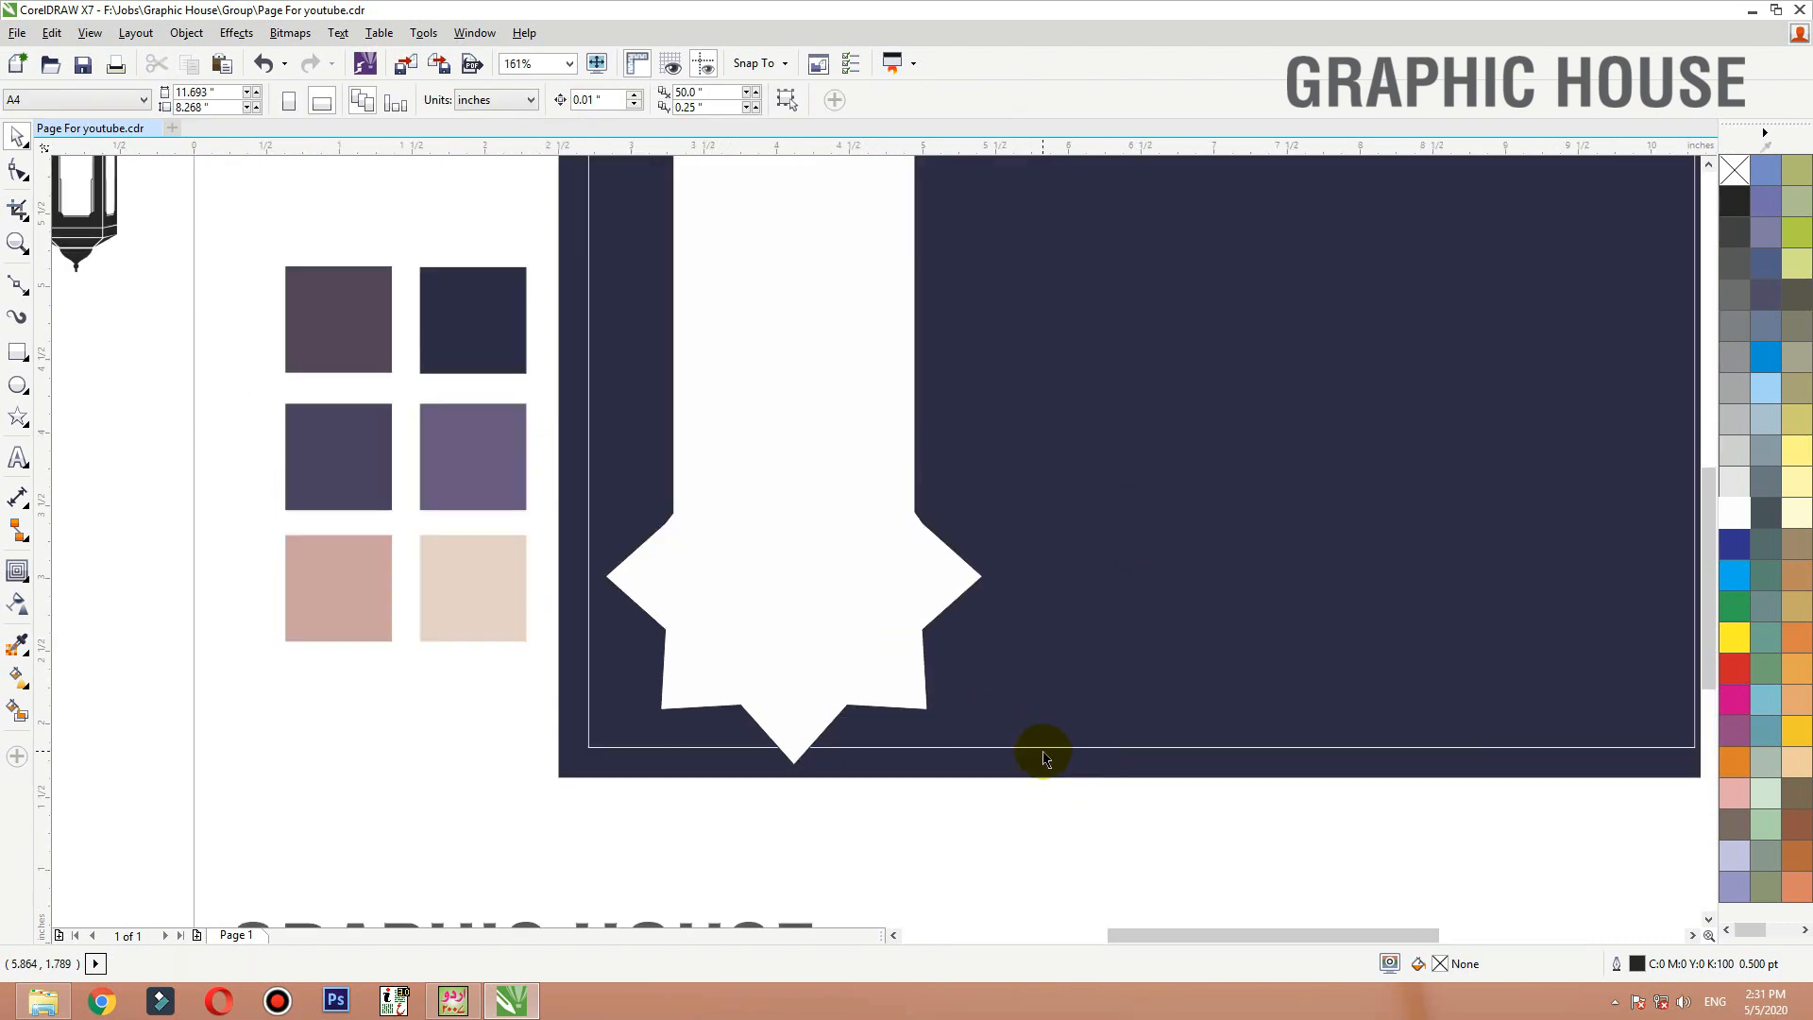
key(space)
key(ctrl+z)
key(ctrl+z)
key(ctrl+z)
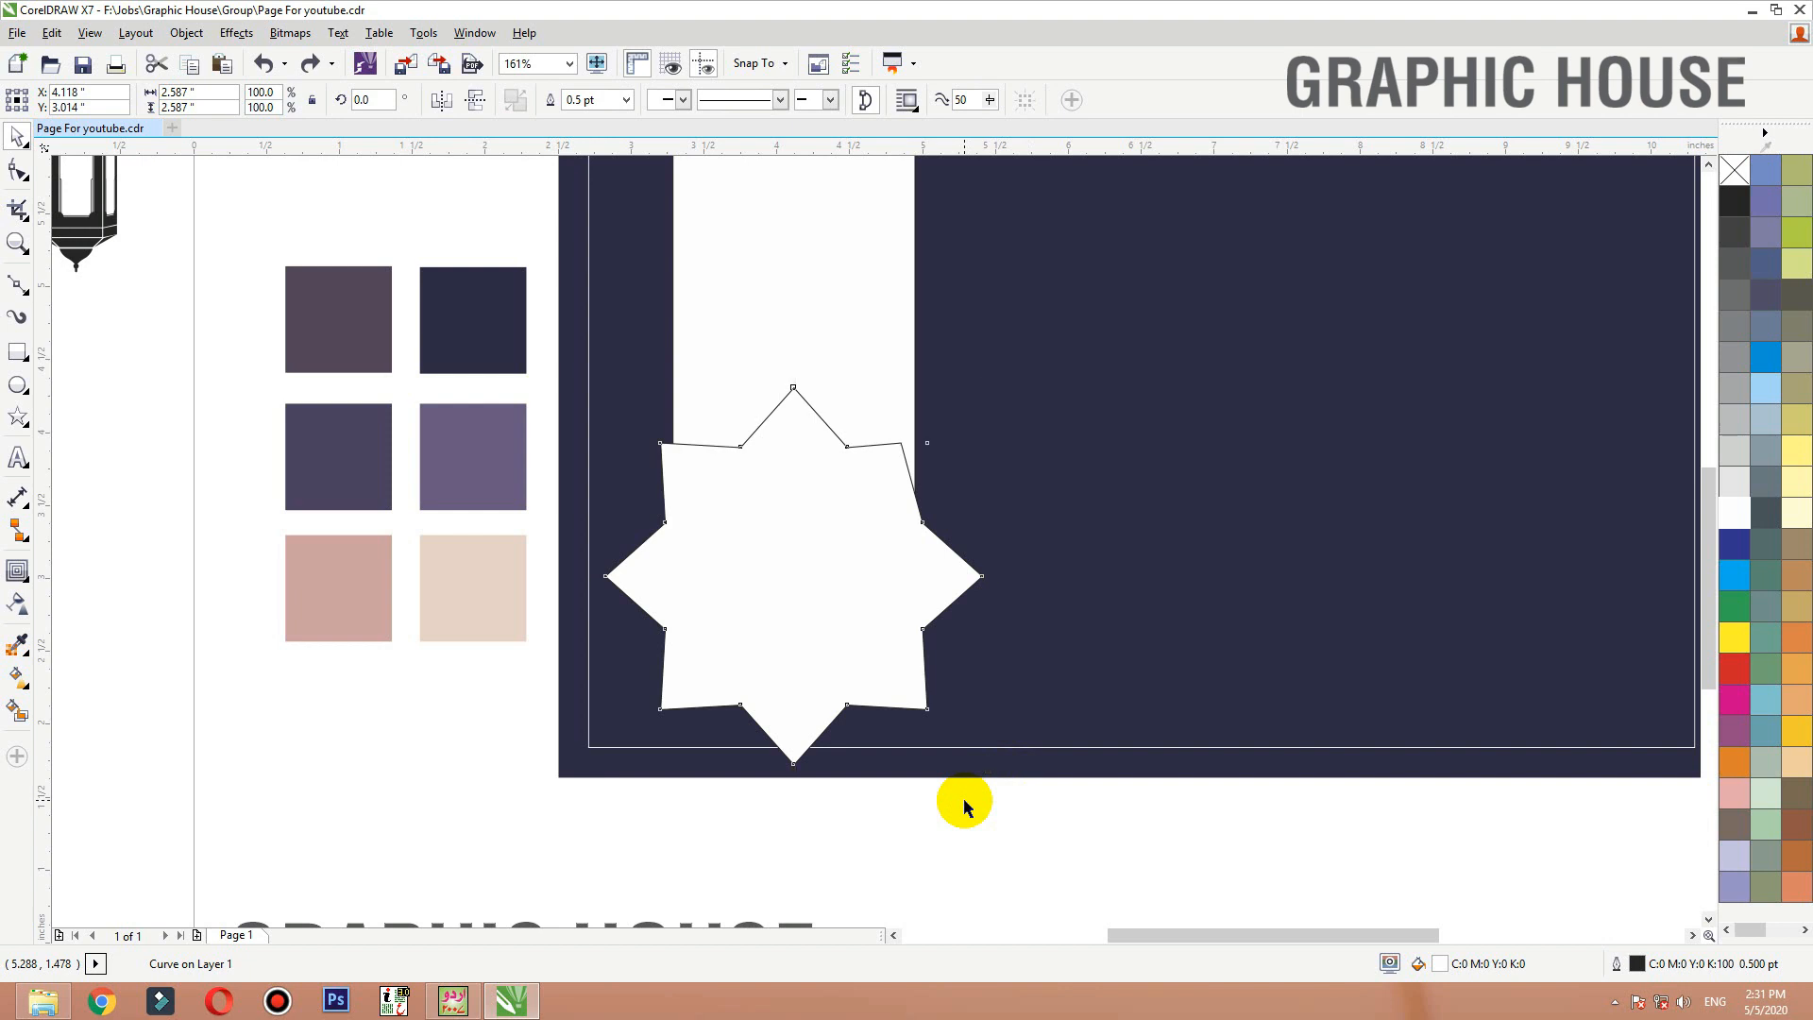
Scale the star about its centre to 87.5%, about 2.26 inches wide
drag(988, 380, 974, 391)
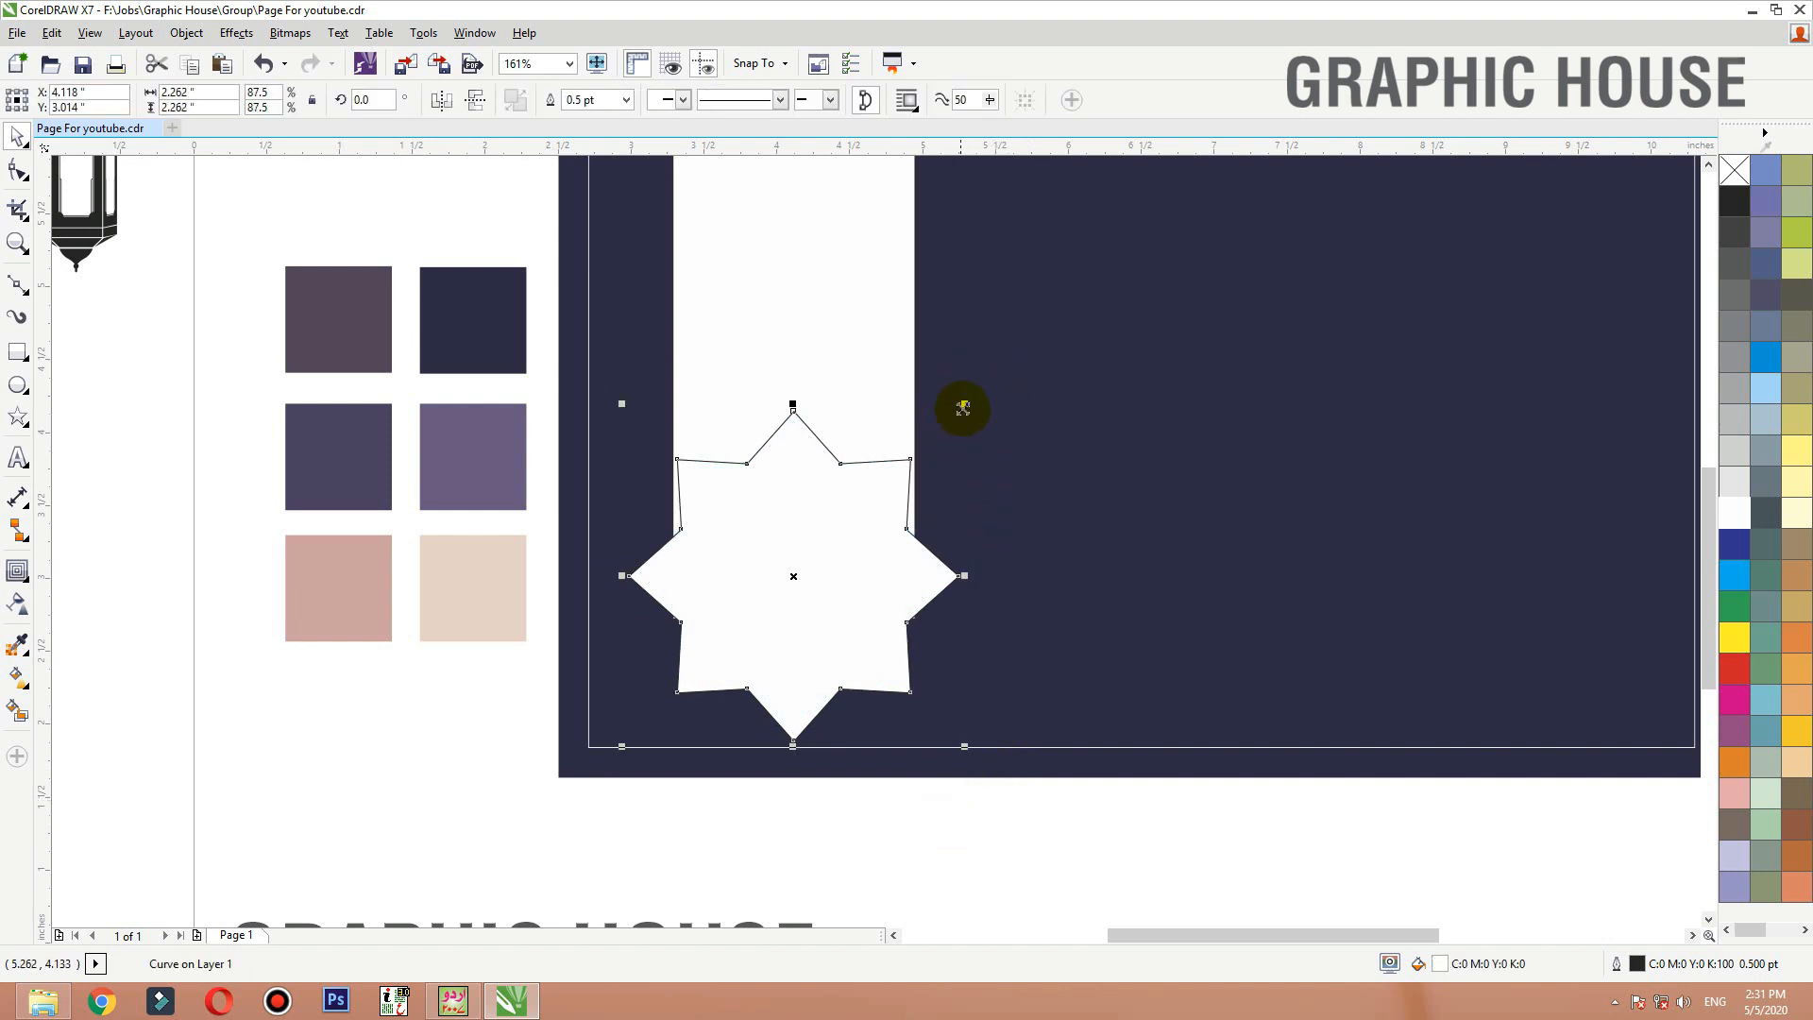
Try welding the smaller star to the white rectangle, undo the weld, and reselect only the star
shift+click(861, 377)
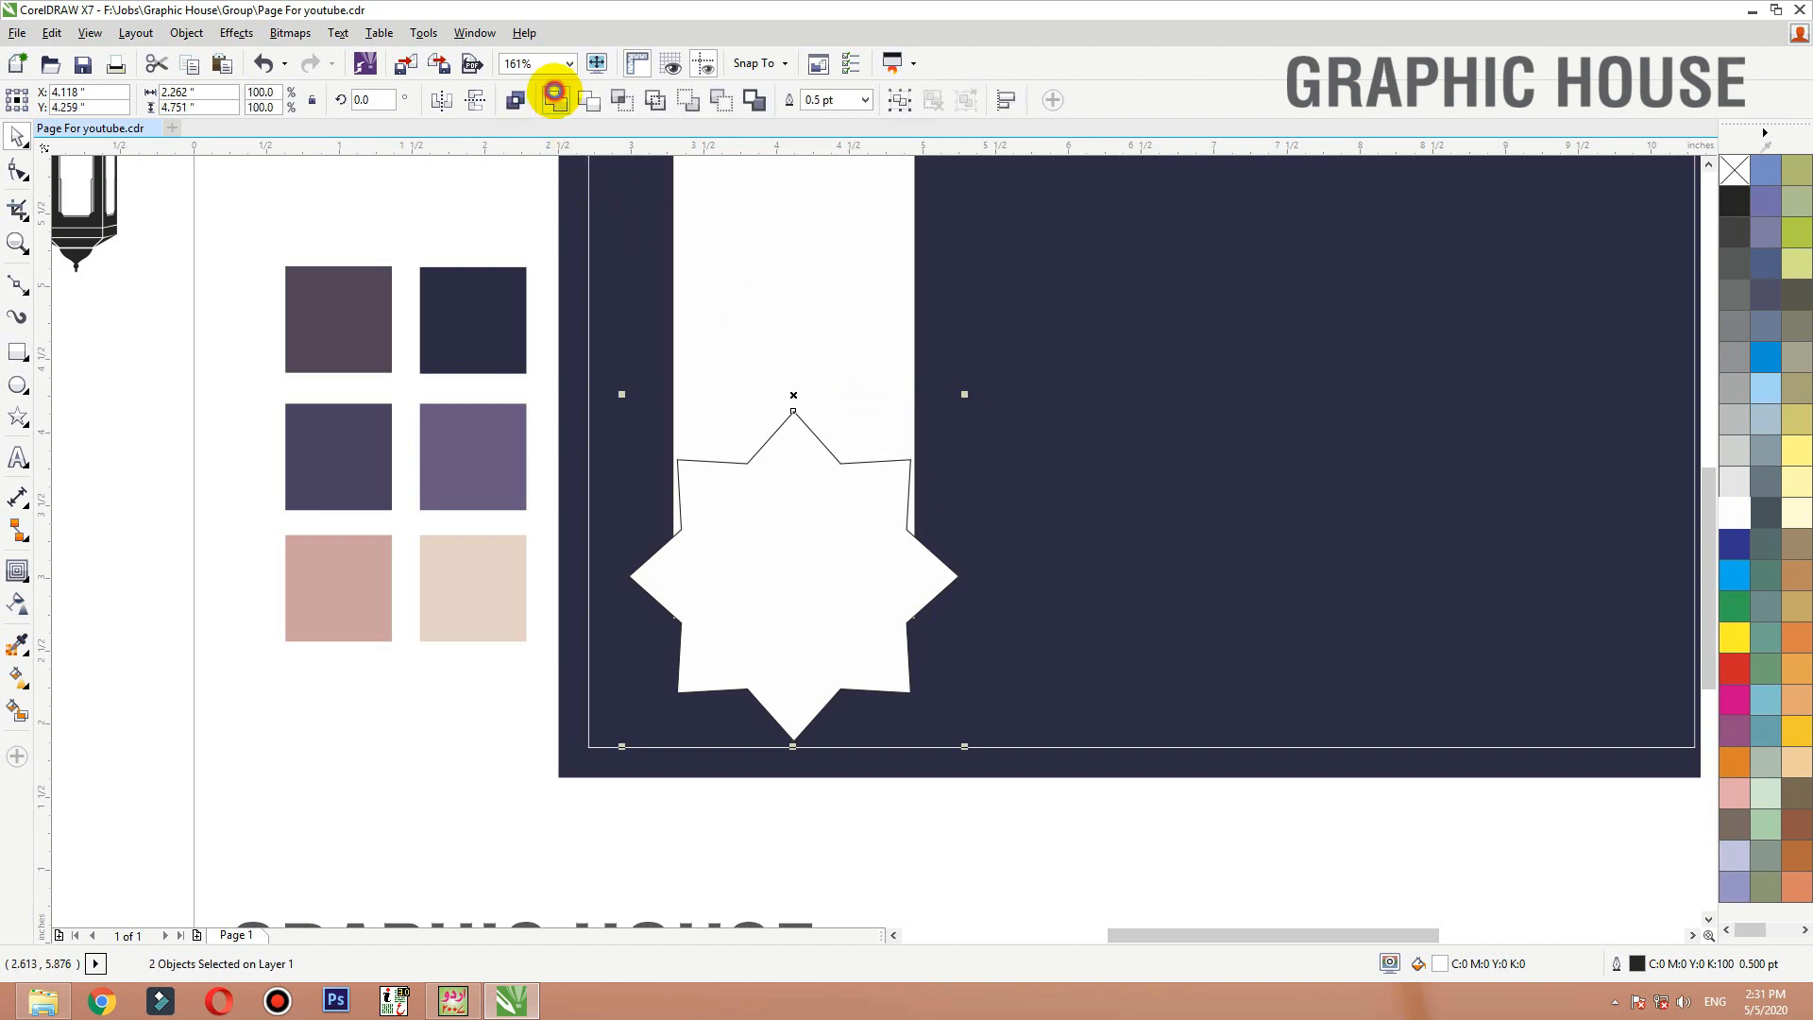
click(553, 99)
click(457, 733)
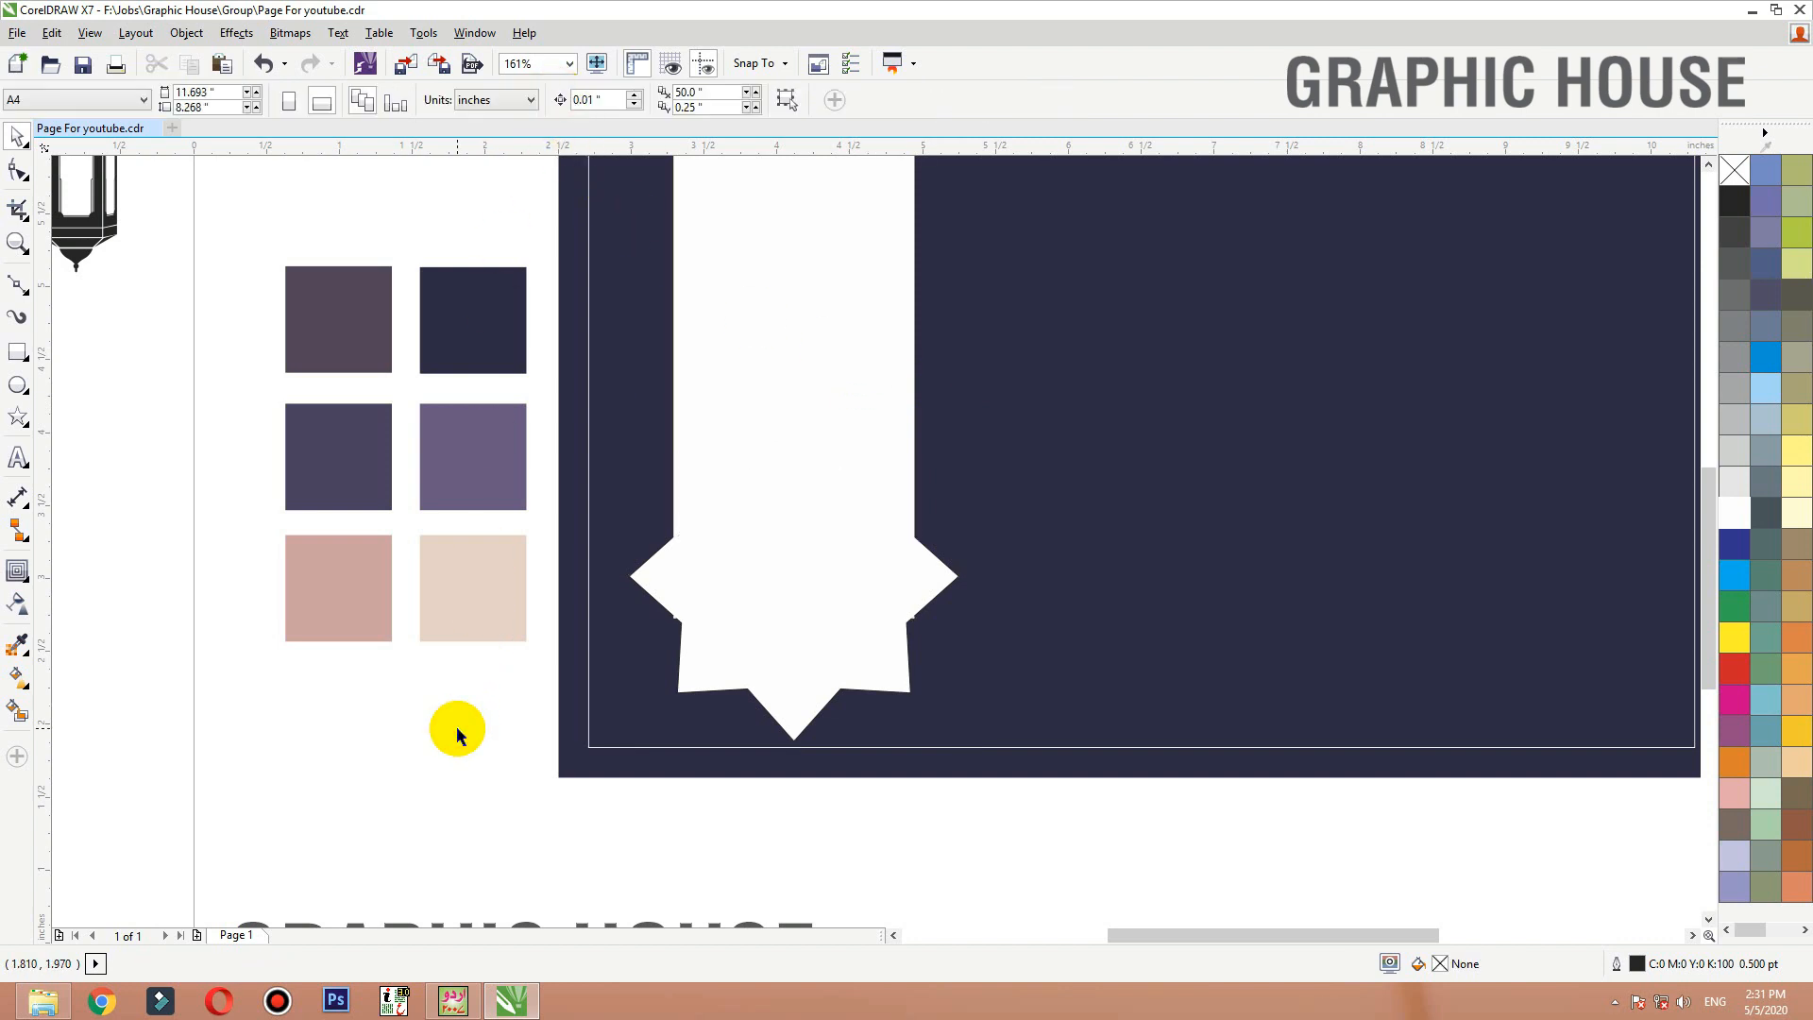
key(ctrl+z)
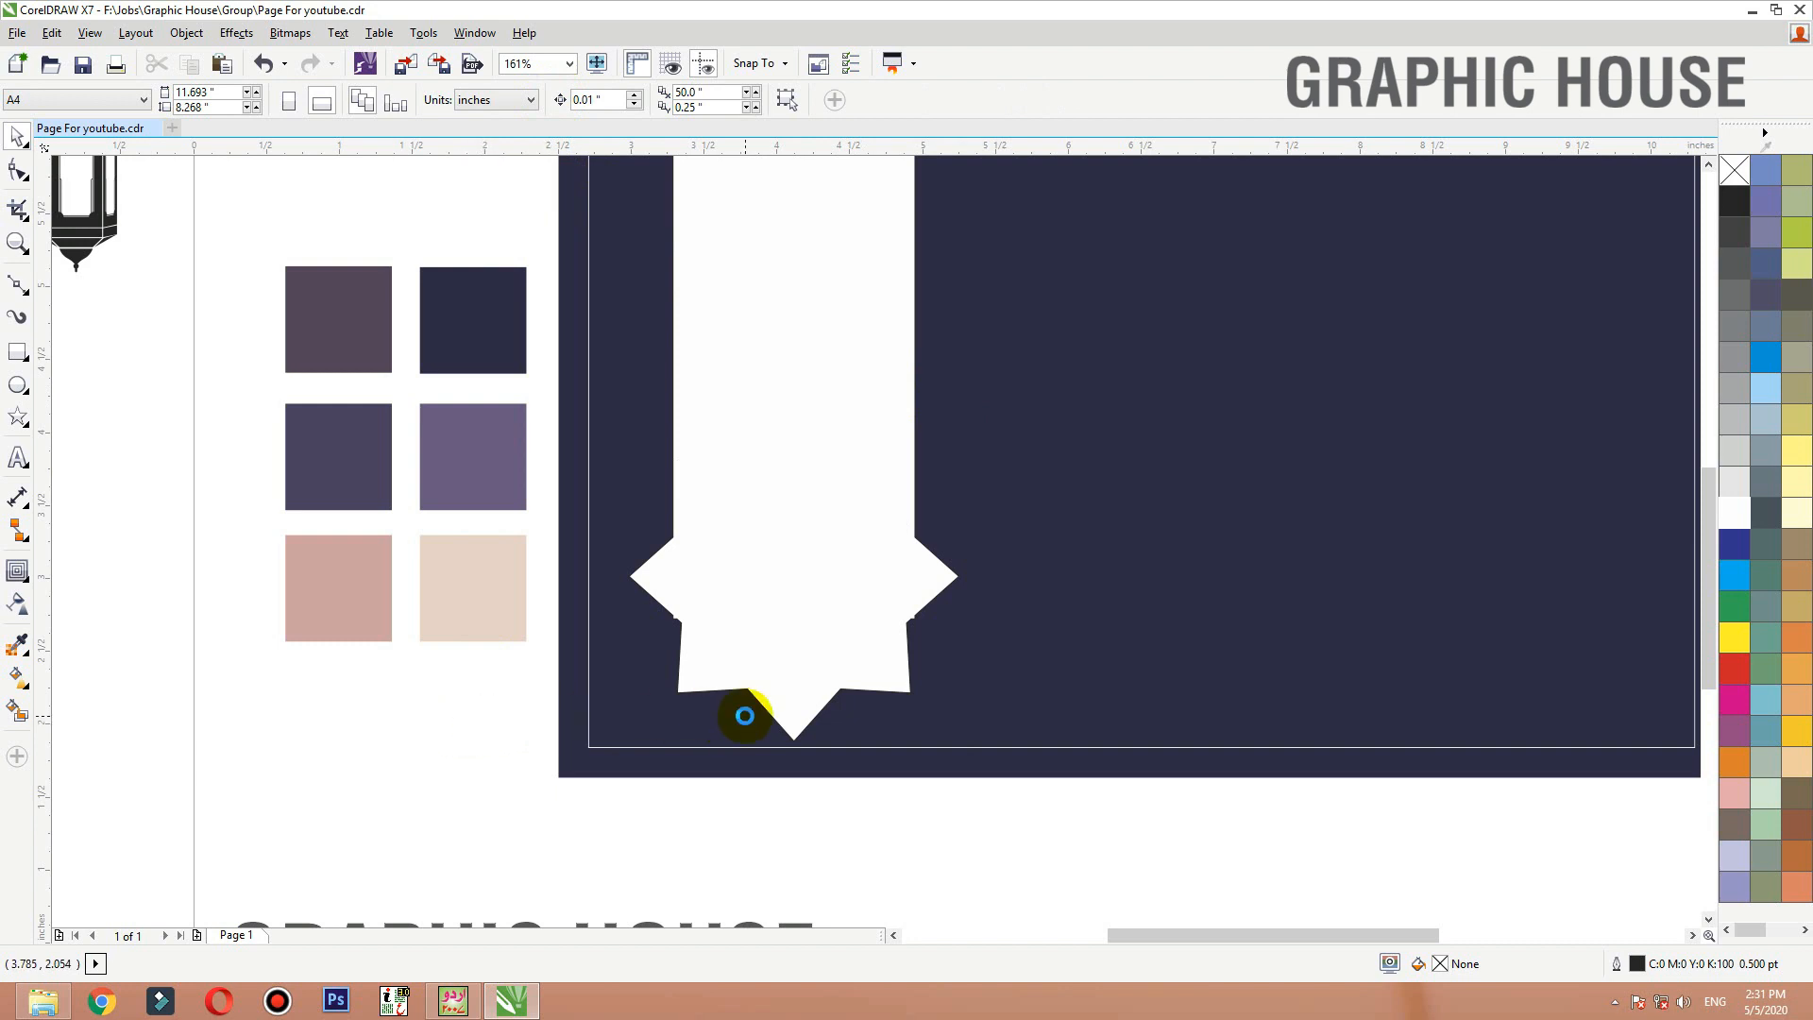
click(806, 806)
click(820, 526)
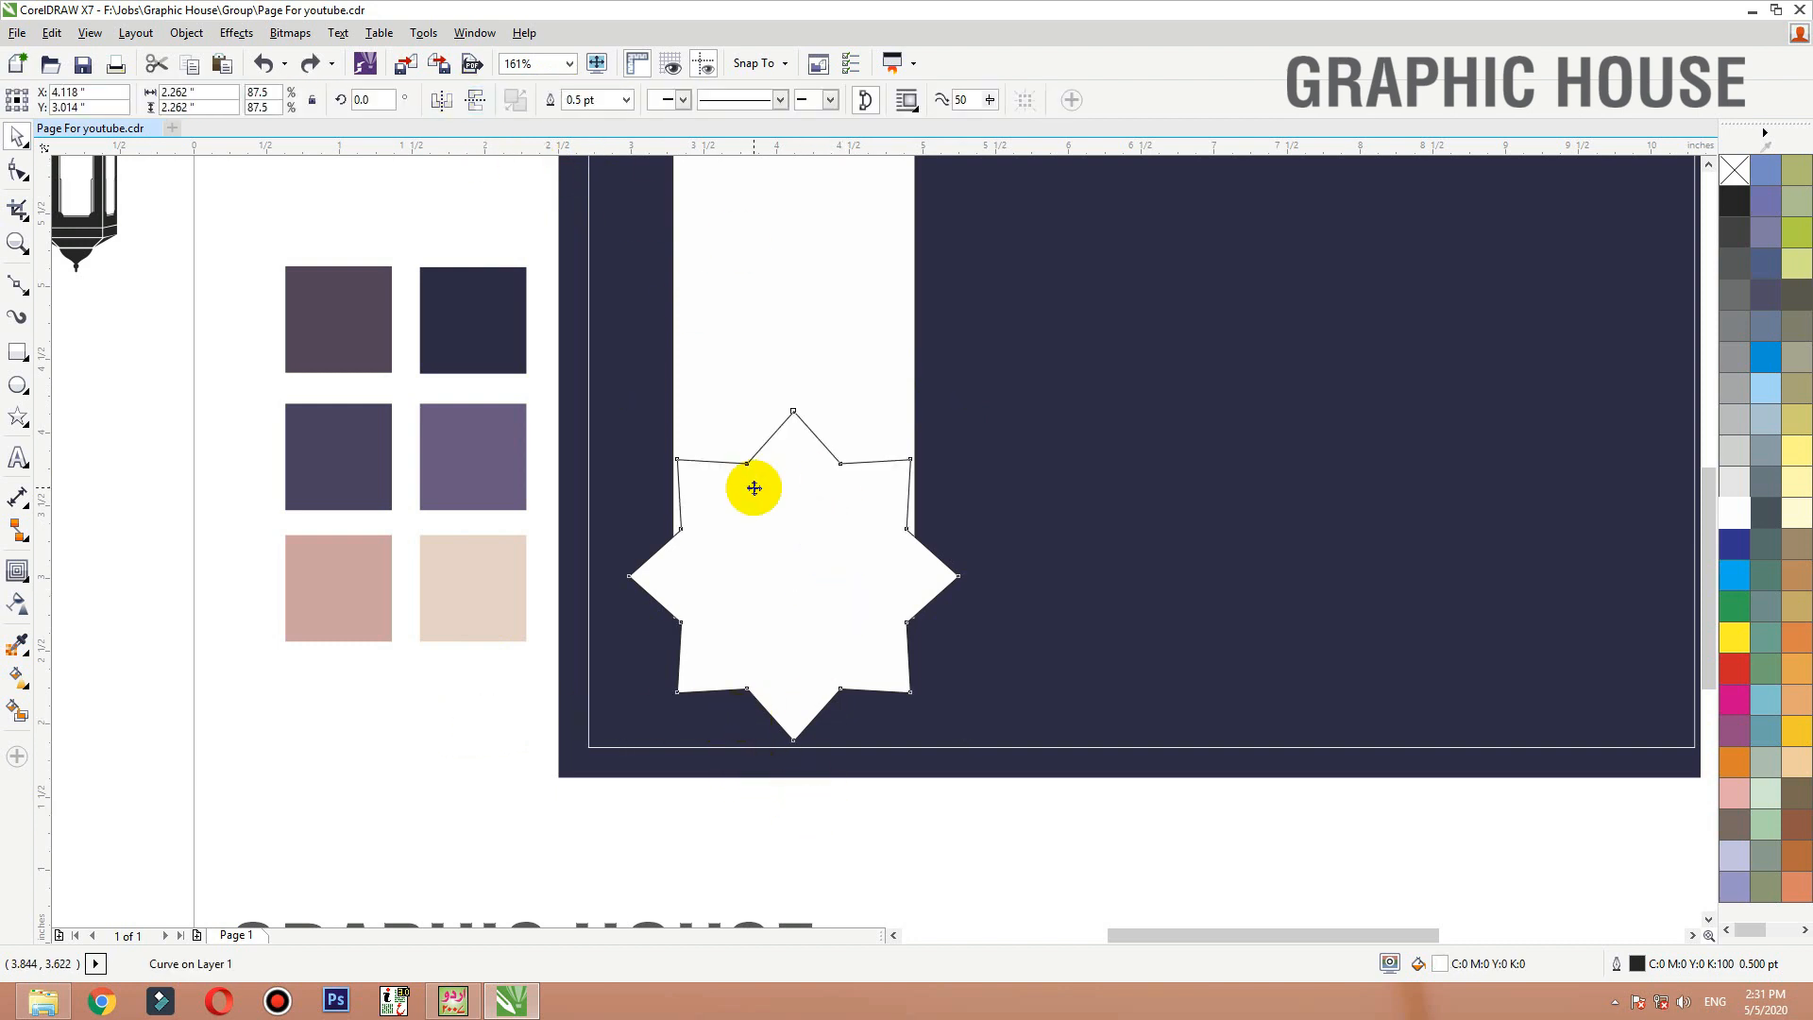
Undo the star's edits back to the original eight-pointed star and move it over the white rectangle's lower end
key(ctrl+z)
key(ctrl+z)
key(ctrl+z)
key(ctrl+z)
key(ctrl+z)
key(ctrl+z)
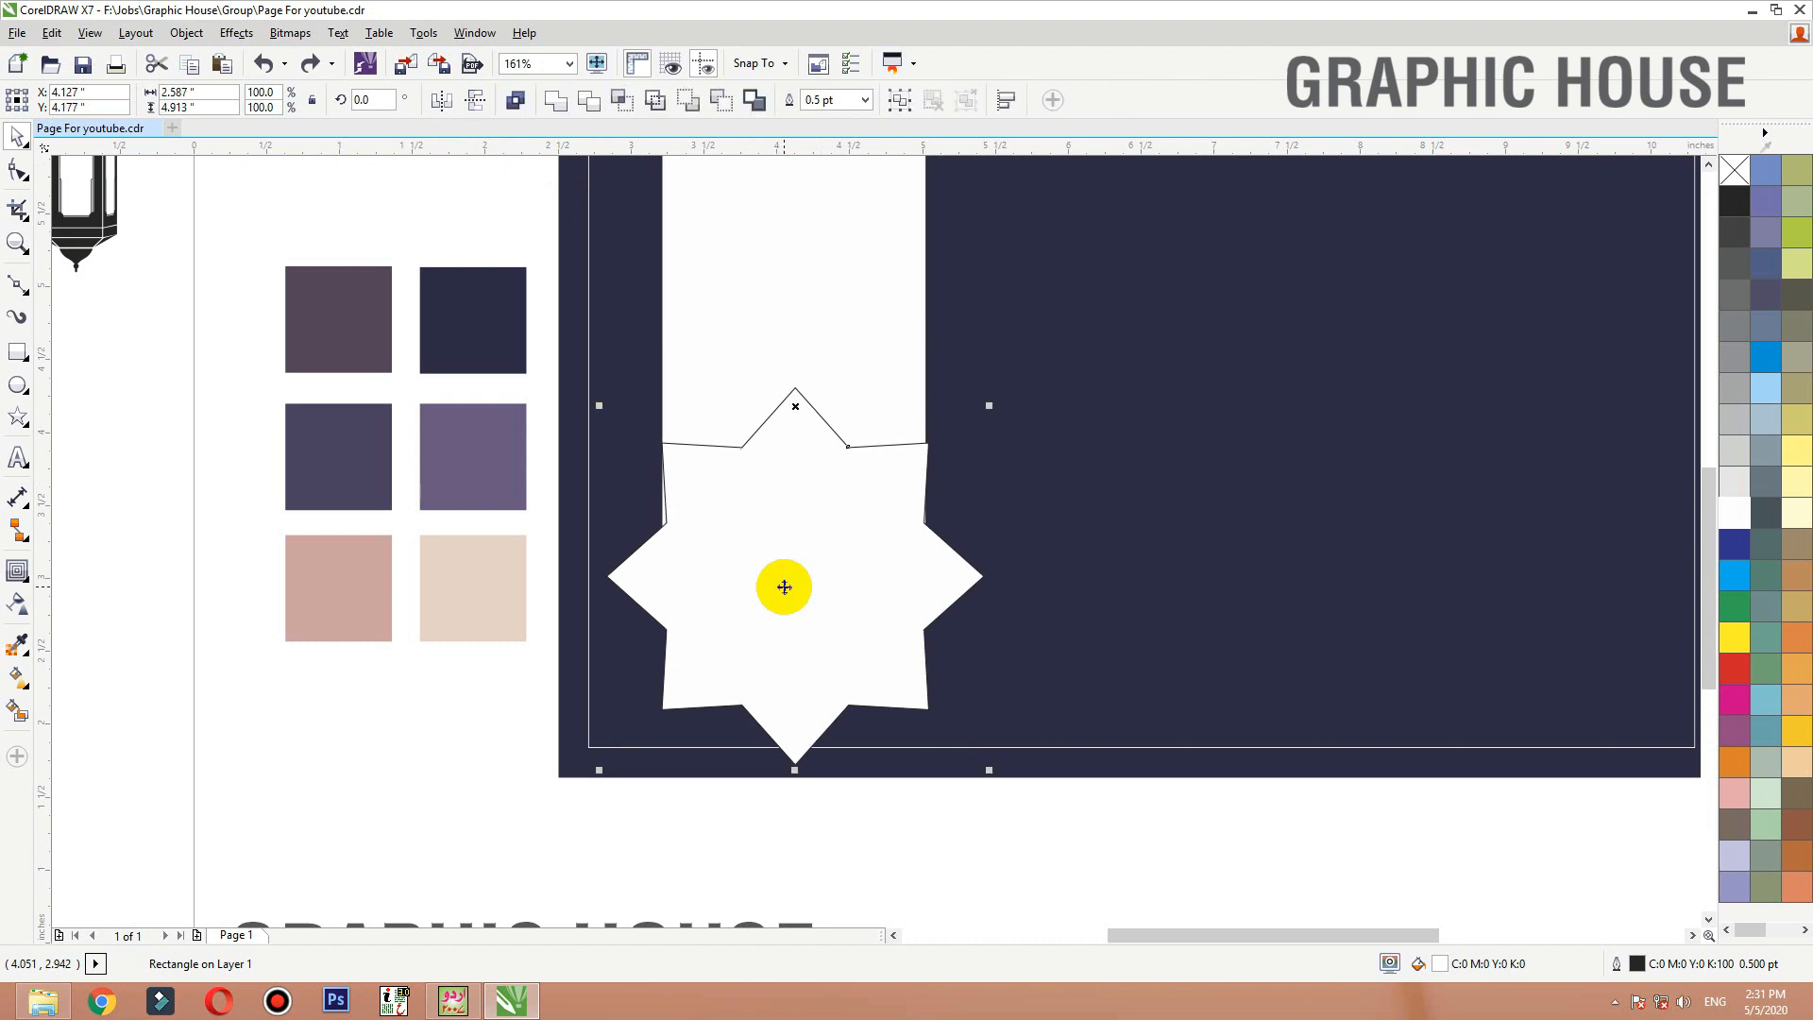
drag(1174, 511, 752, 605)
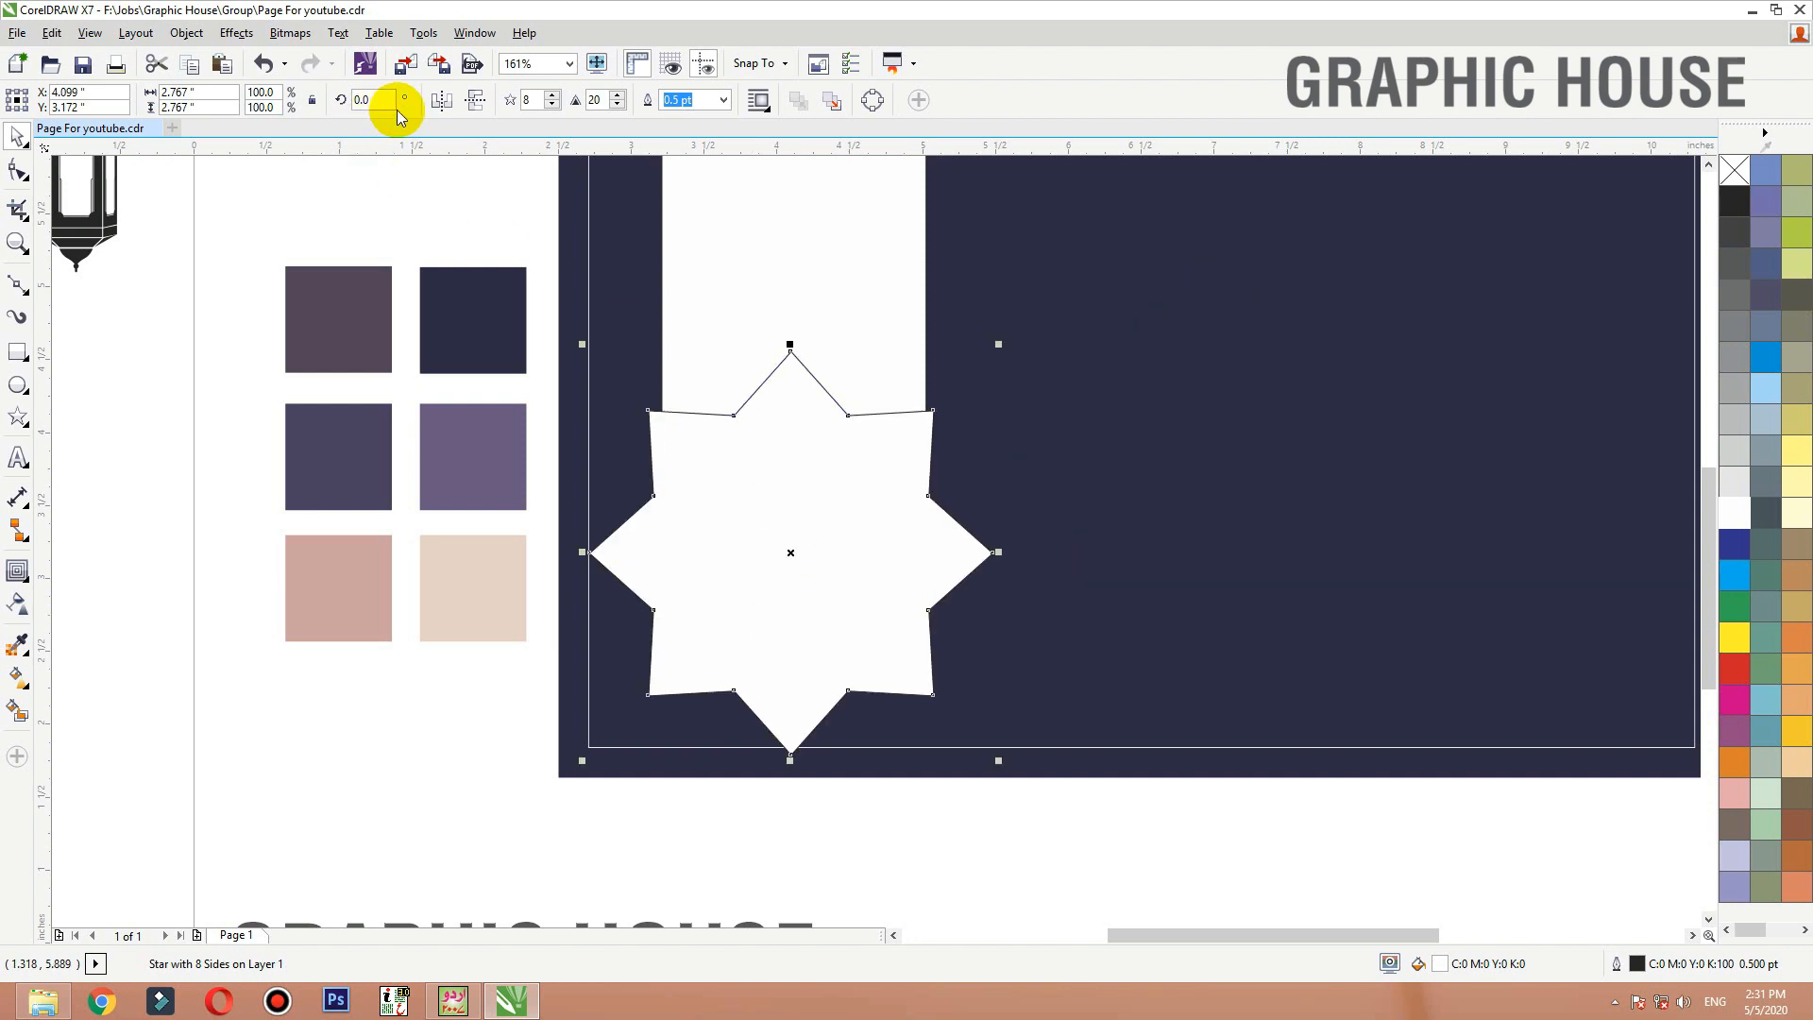
Try nine points on the star and set it back to eight points
click(553, 95)
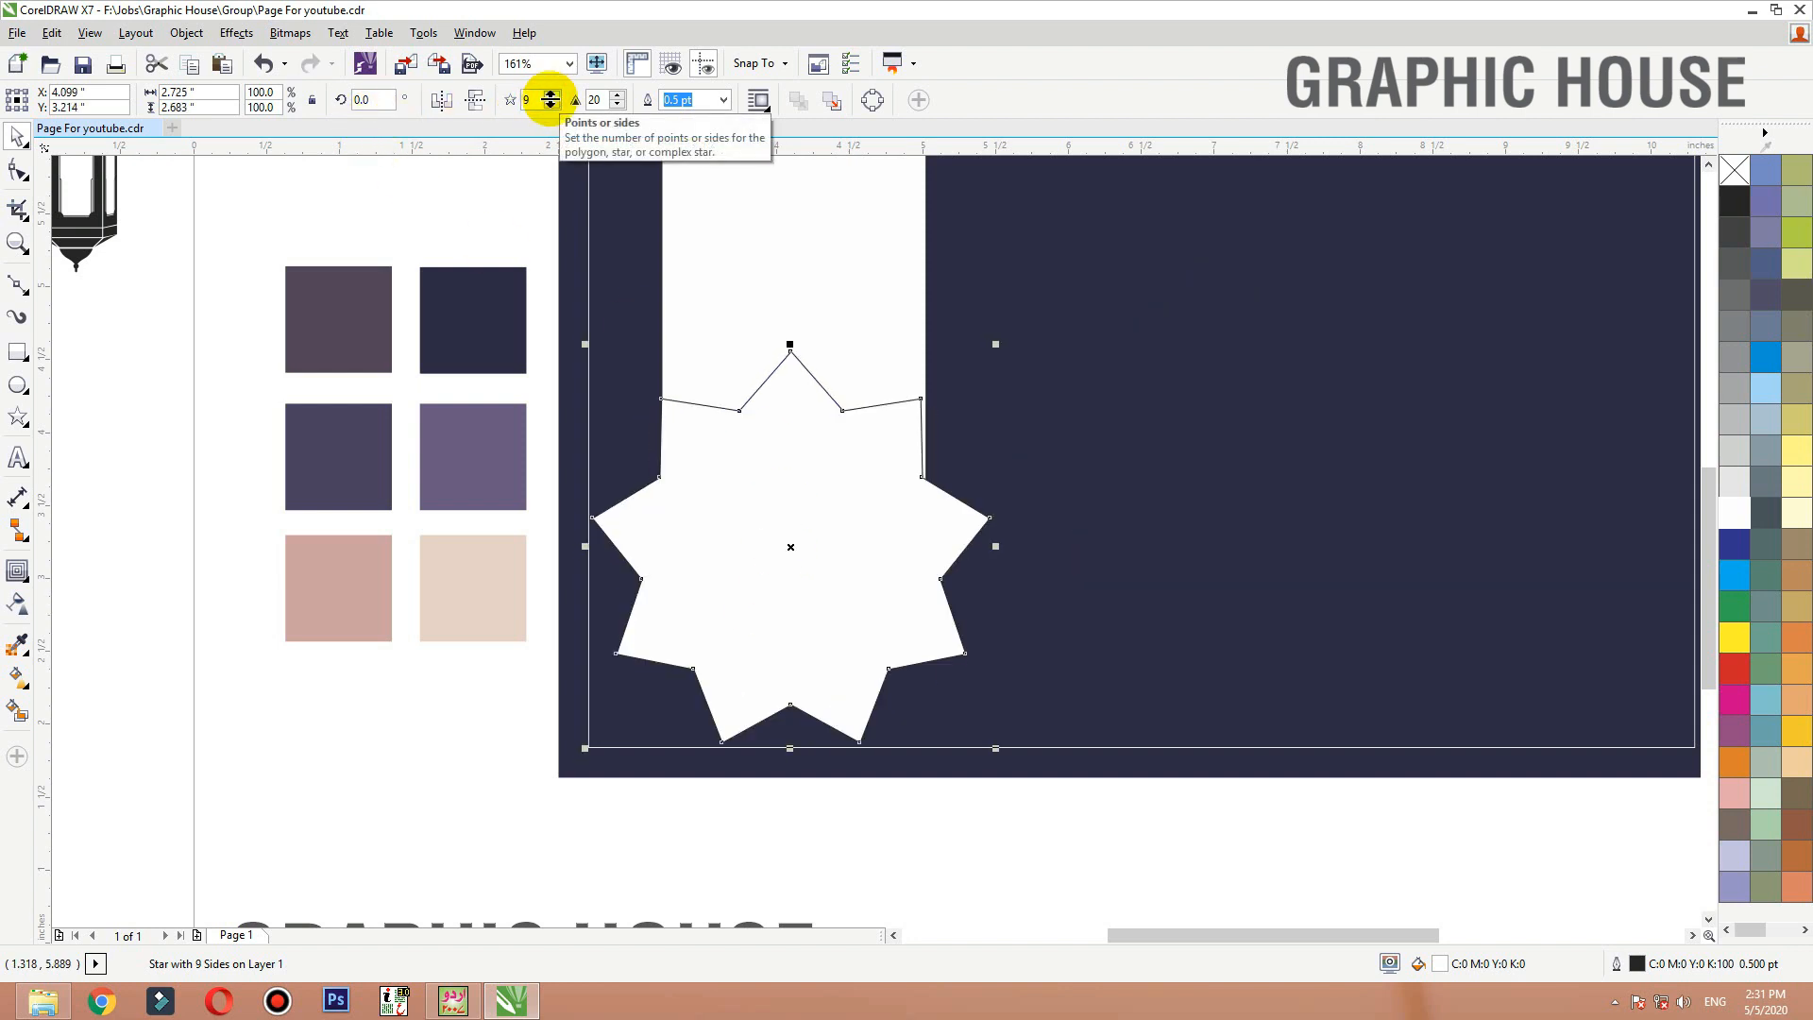
click(553, 104)
click(778, 251)
click(795, 477)
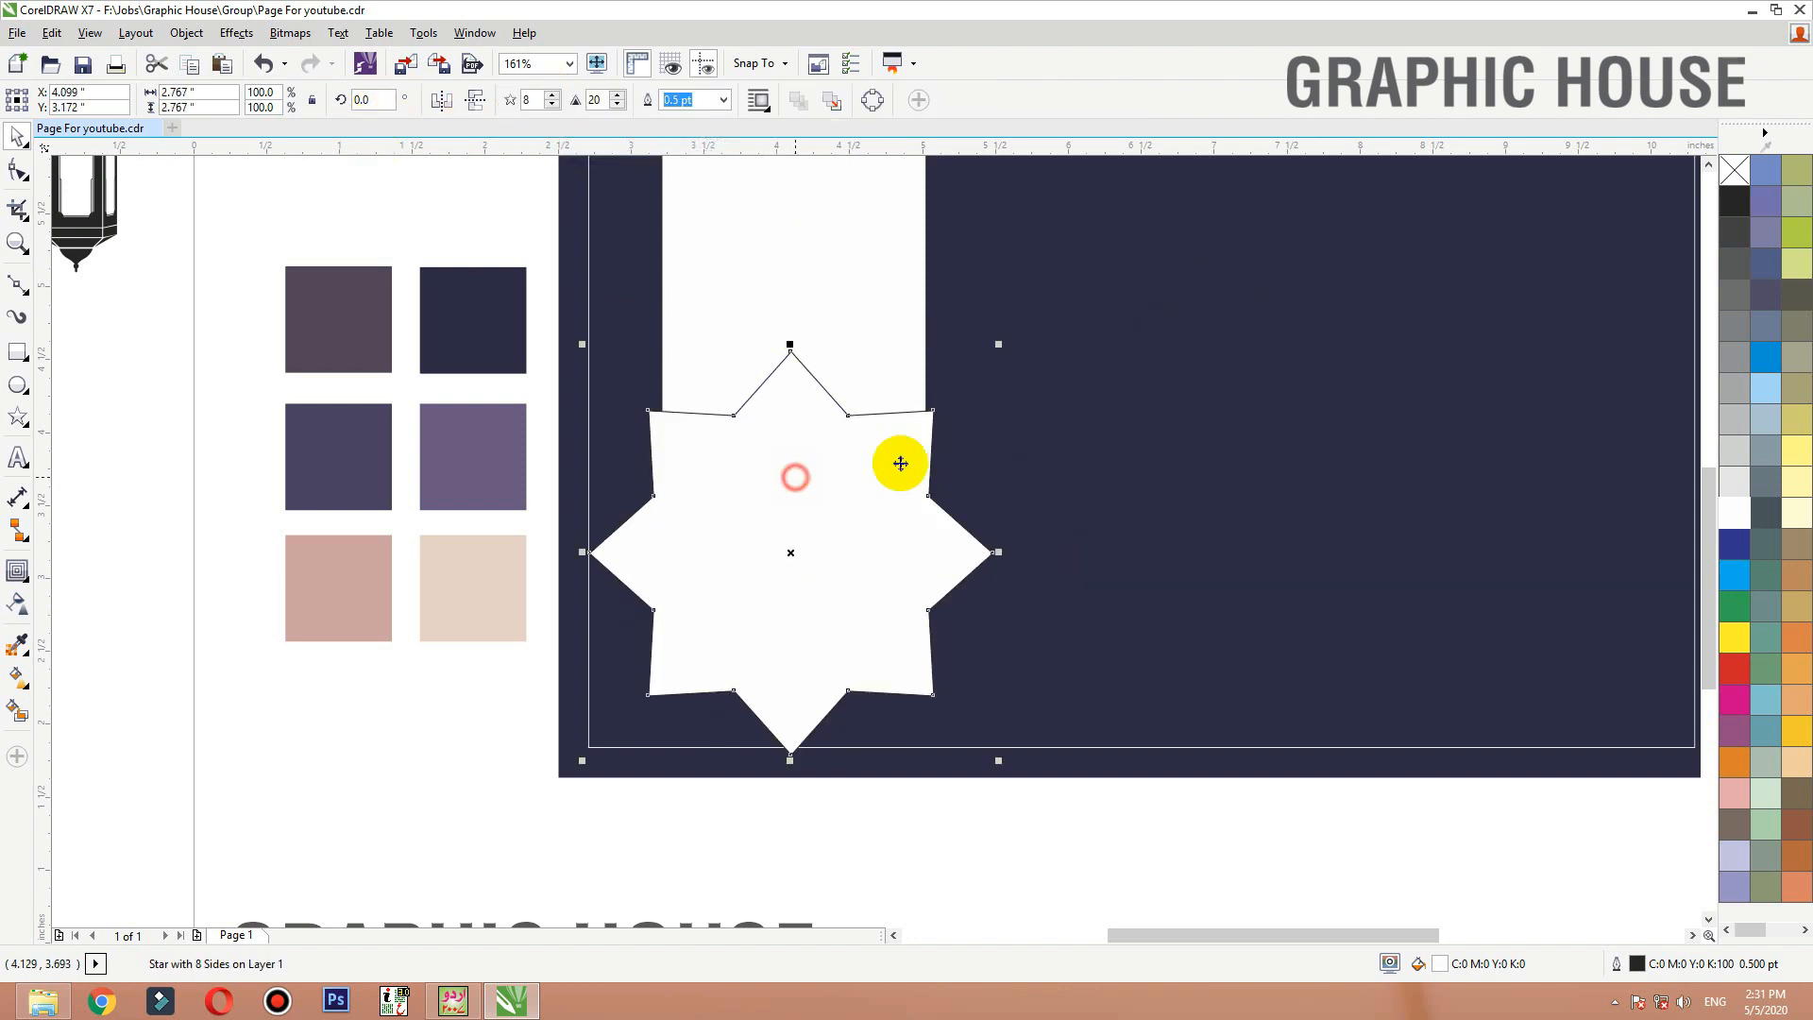
Widen the white rectangle symmetrically to about 2.03 inches and raise its lower edge until it is hidden behind the star
click(907, 364)
drag(931, 332, 947, 332)
click(884, 661)
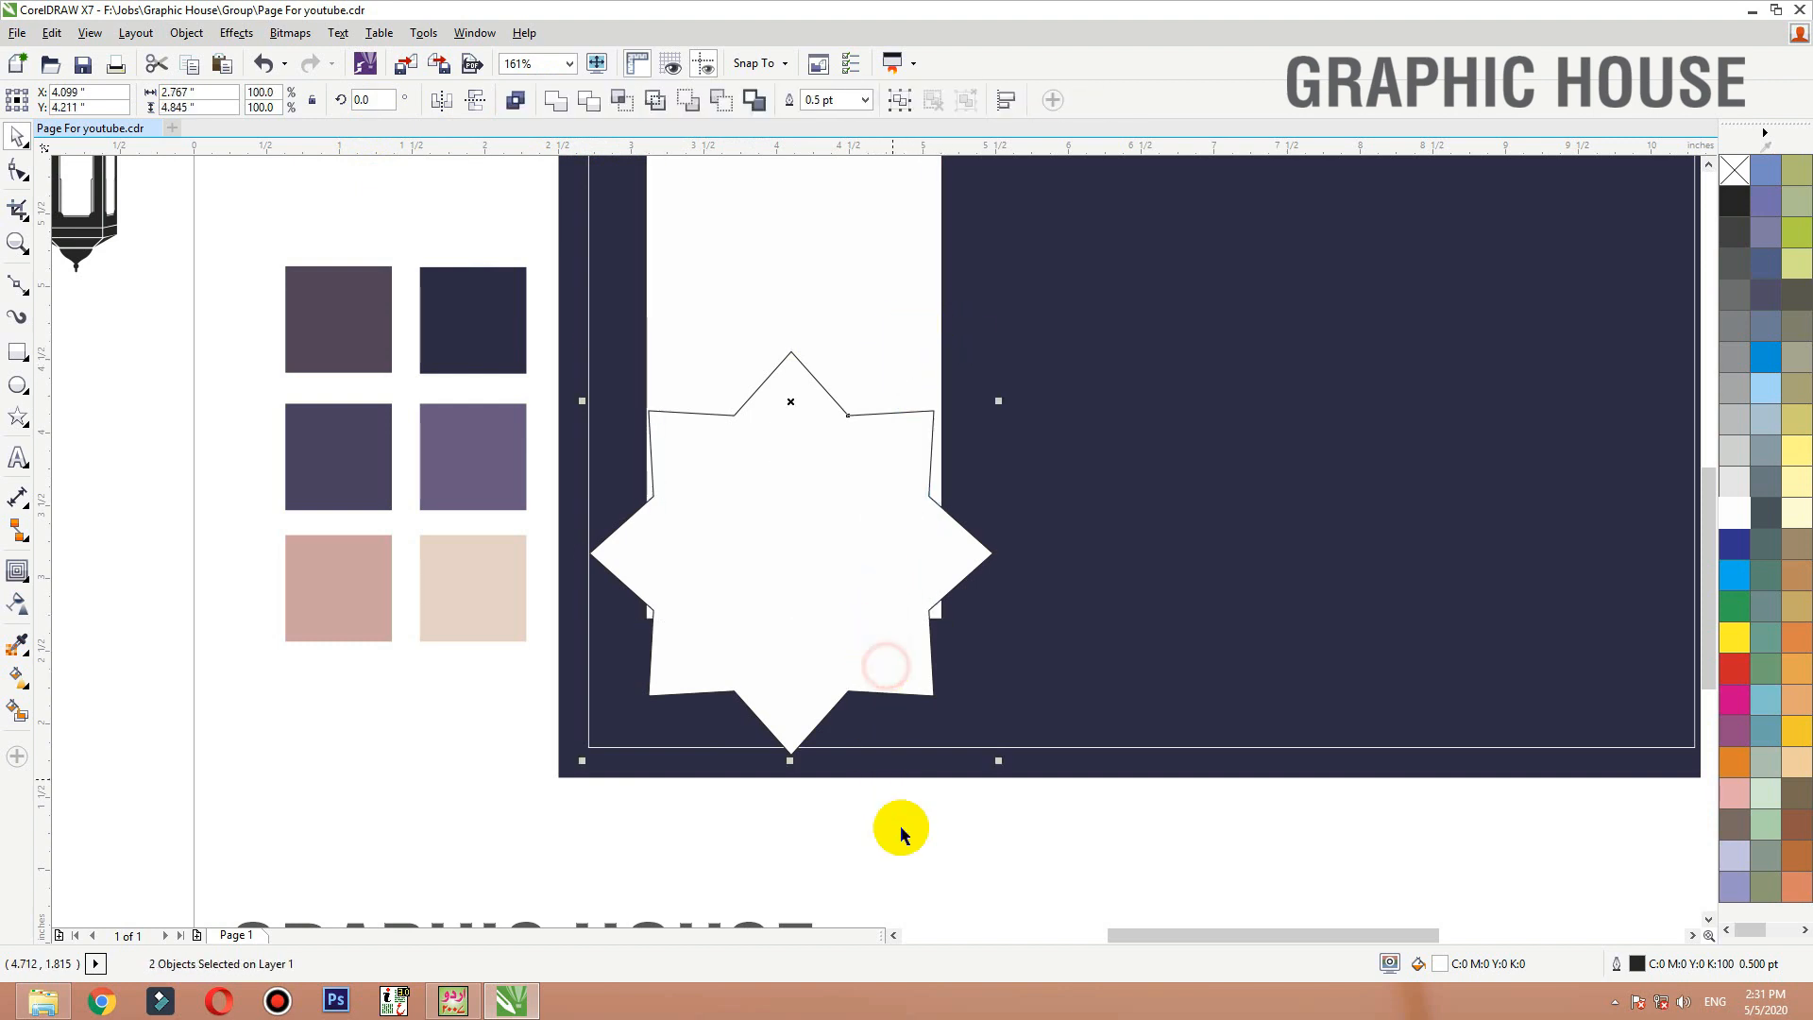
click(902, 827)
click(889, 328)
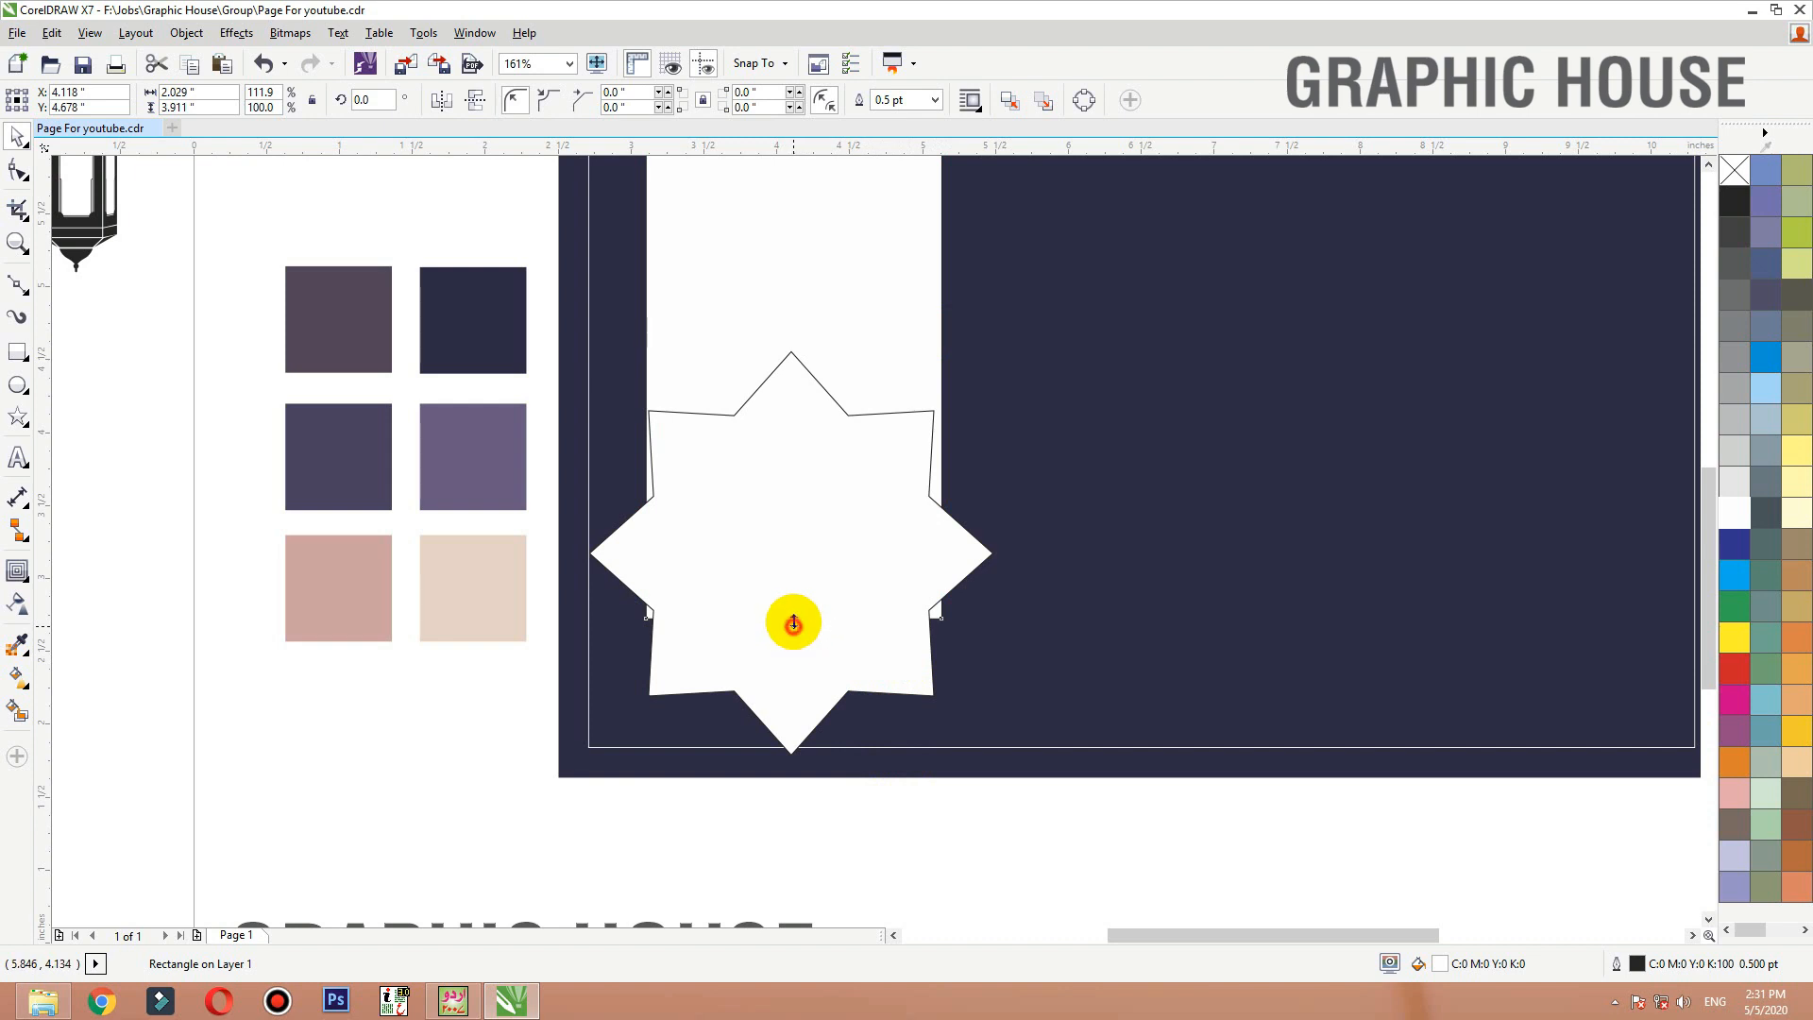
drag(794, 623, 793, 571)
click(863, 304)
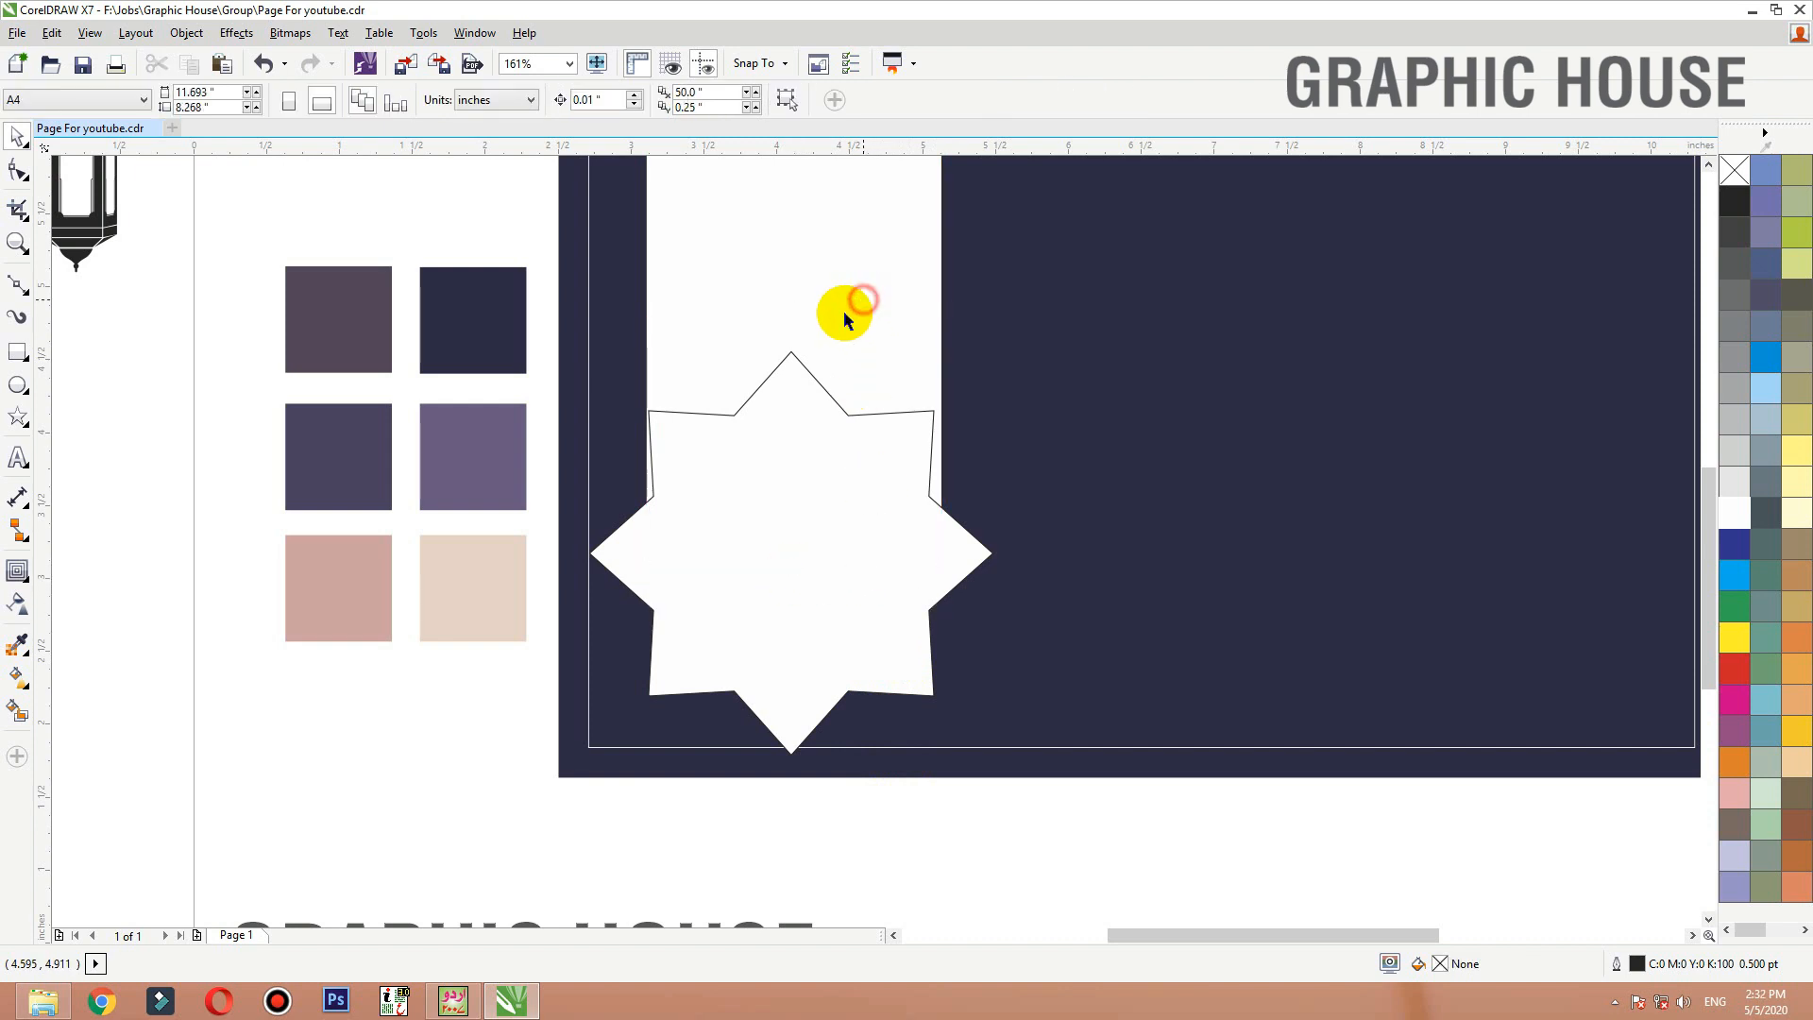
Weld the eight-pointed star and the white rectangle into one banner shape
click(753, 502)
shift+click(781, 268)
click(546, 100)
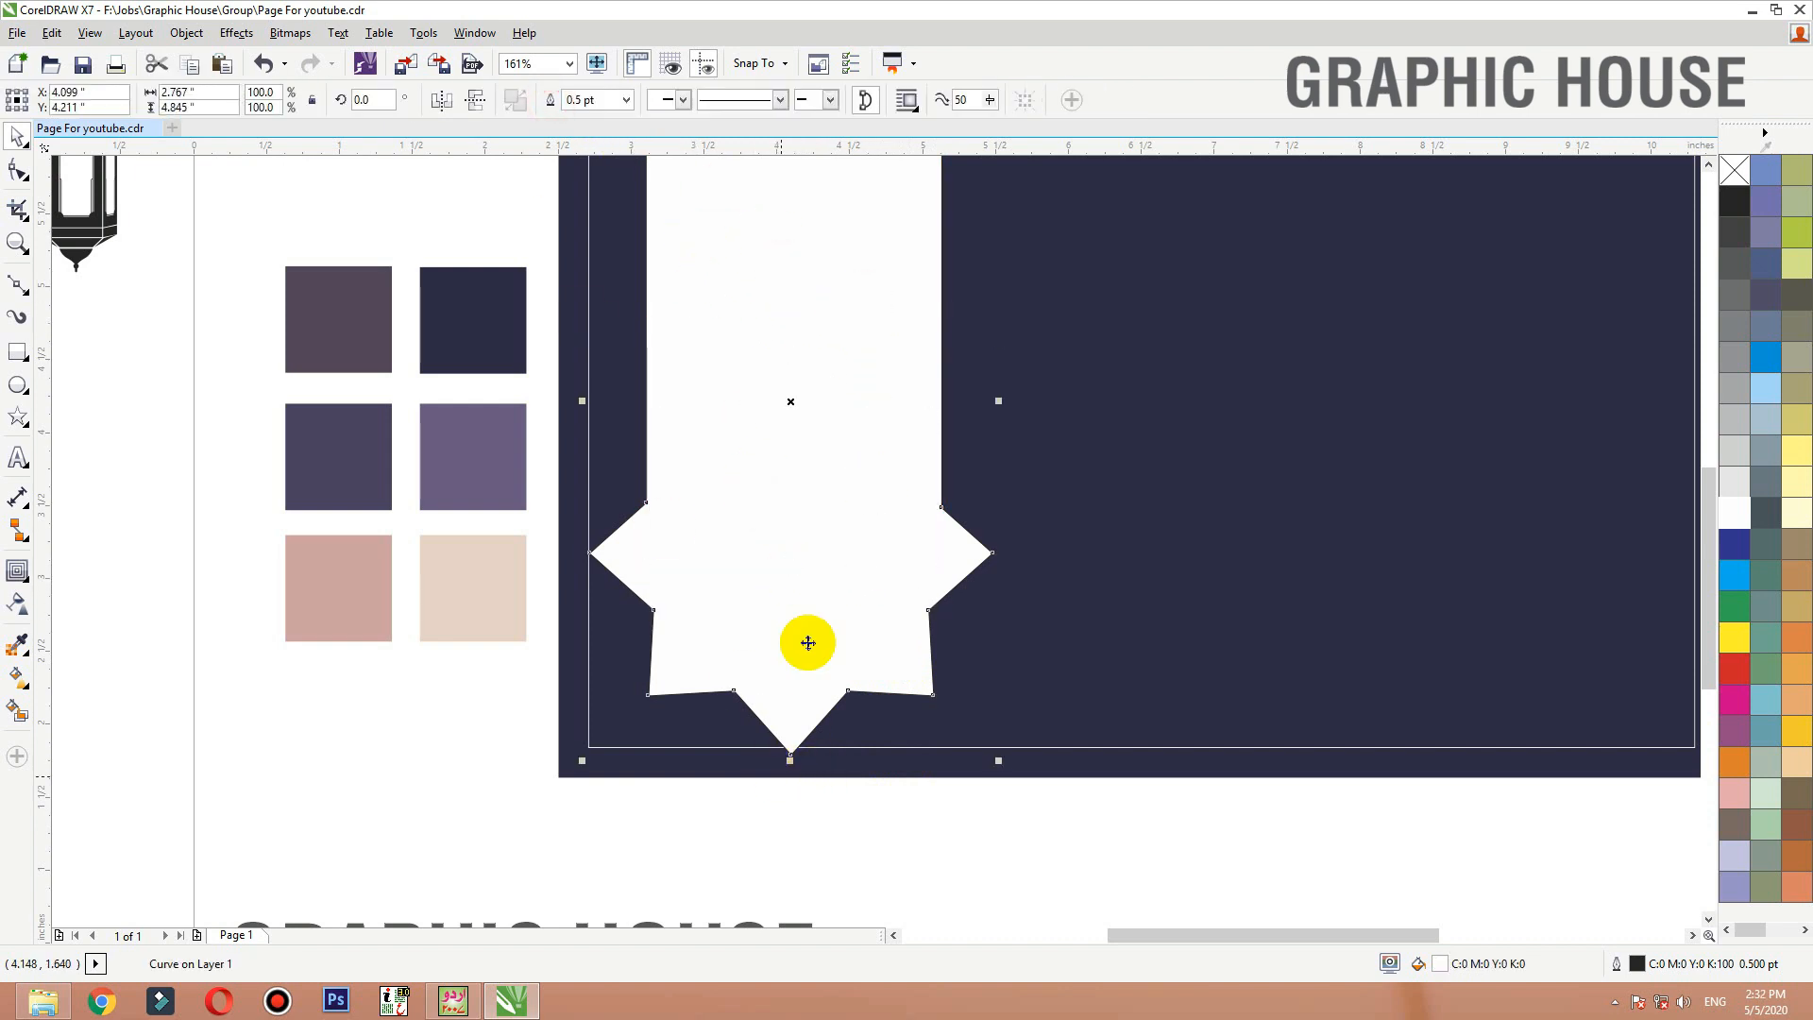
click(830, 640)
scroll(866, 721, down, 2)
click(894, 764)
Lower the banner's top nodes to the thin inner border line and remove the banner's outline
key(F2)
drag(655, 724, 1182, 330)
double_click(808, 602)
drag(909, 304, 575, 336)
key(space)
right_click(1737, 166)
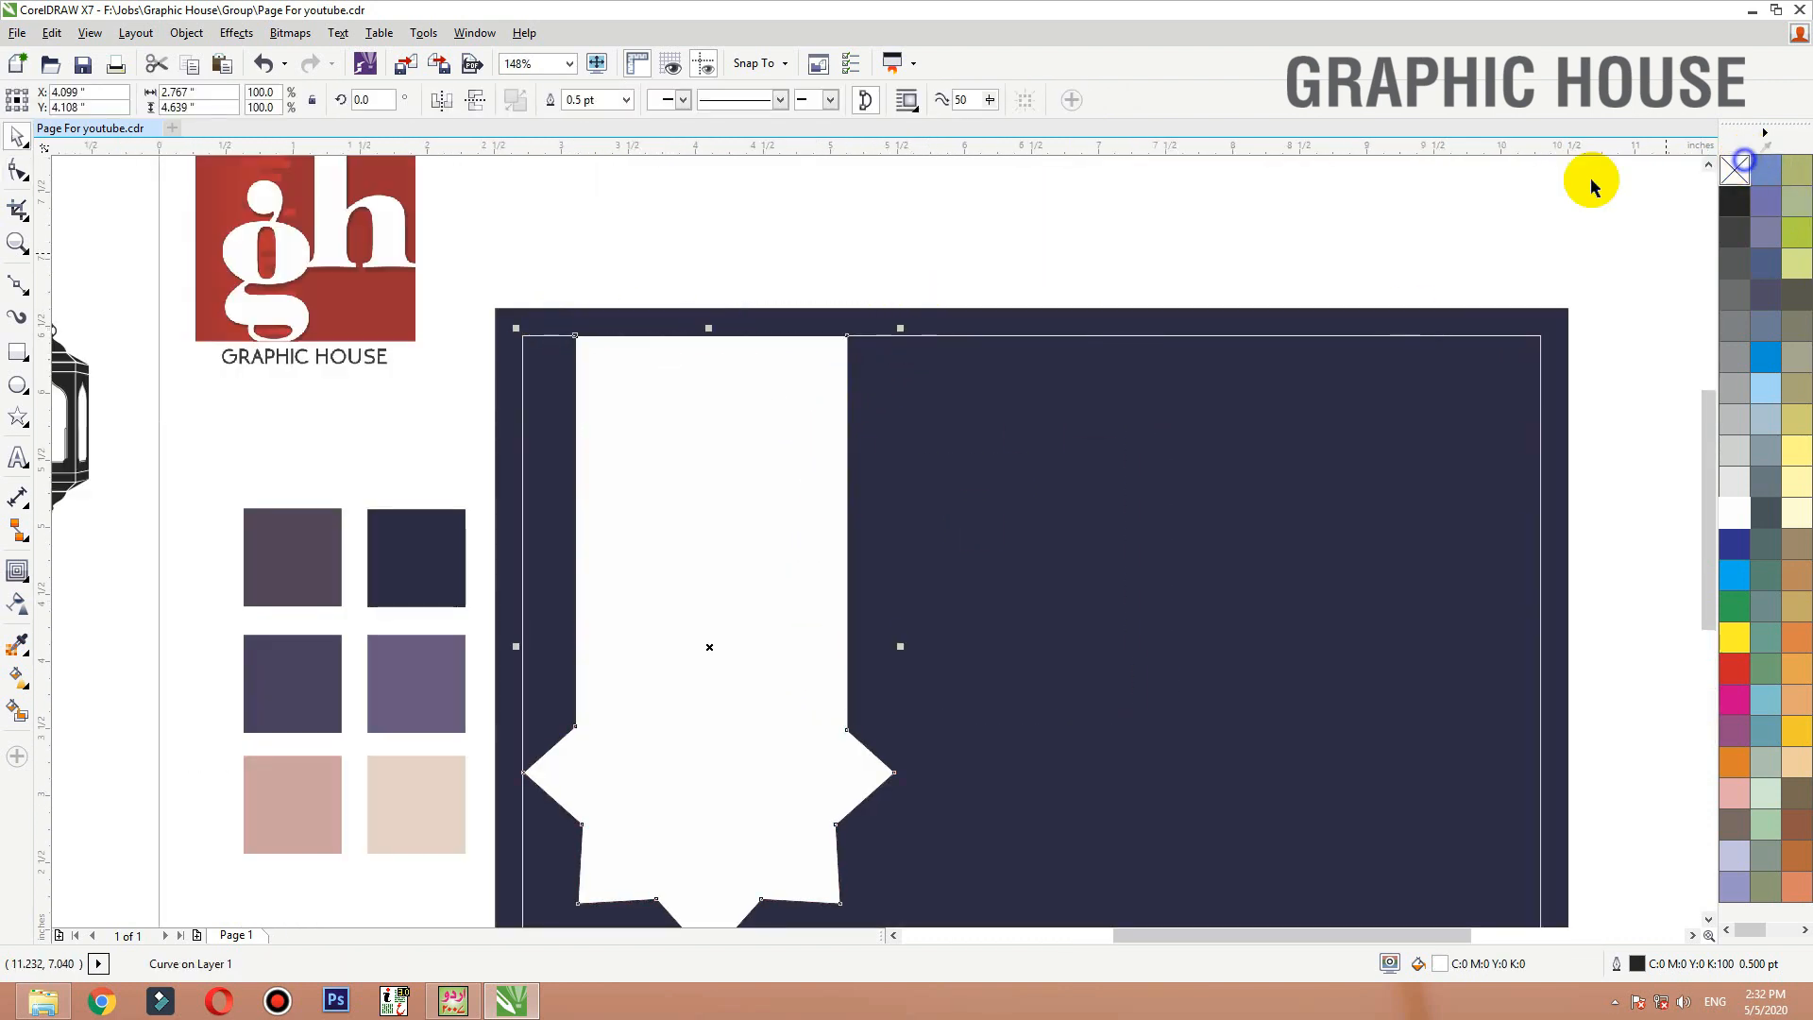
Align the banner's top edge with the top edge of the navy background
shift+click(967, 310)
key(t)
click(991, 251)
key(F4)
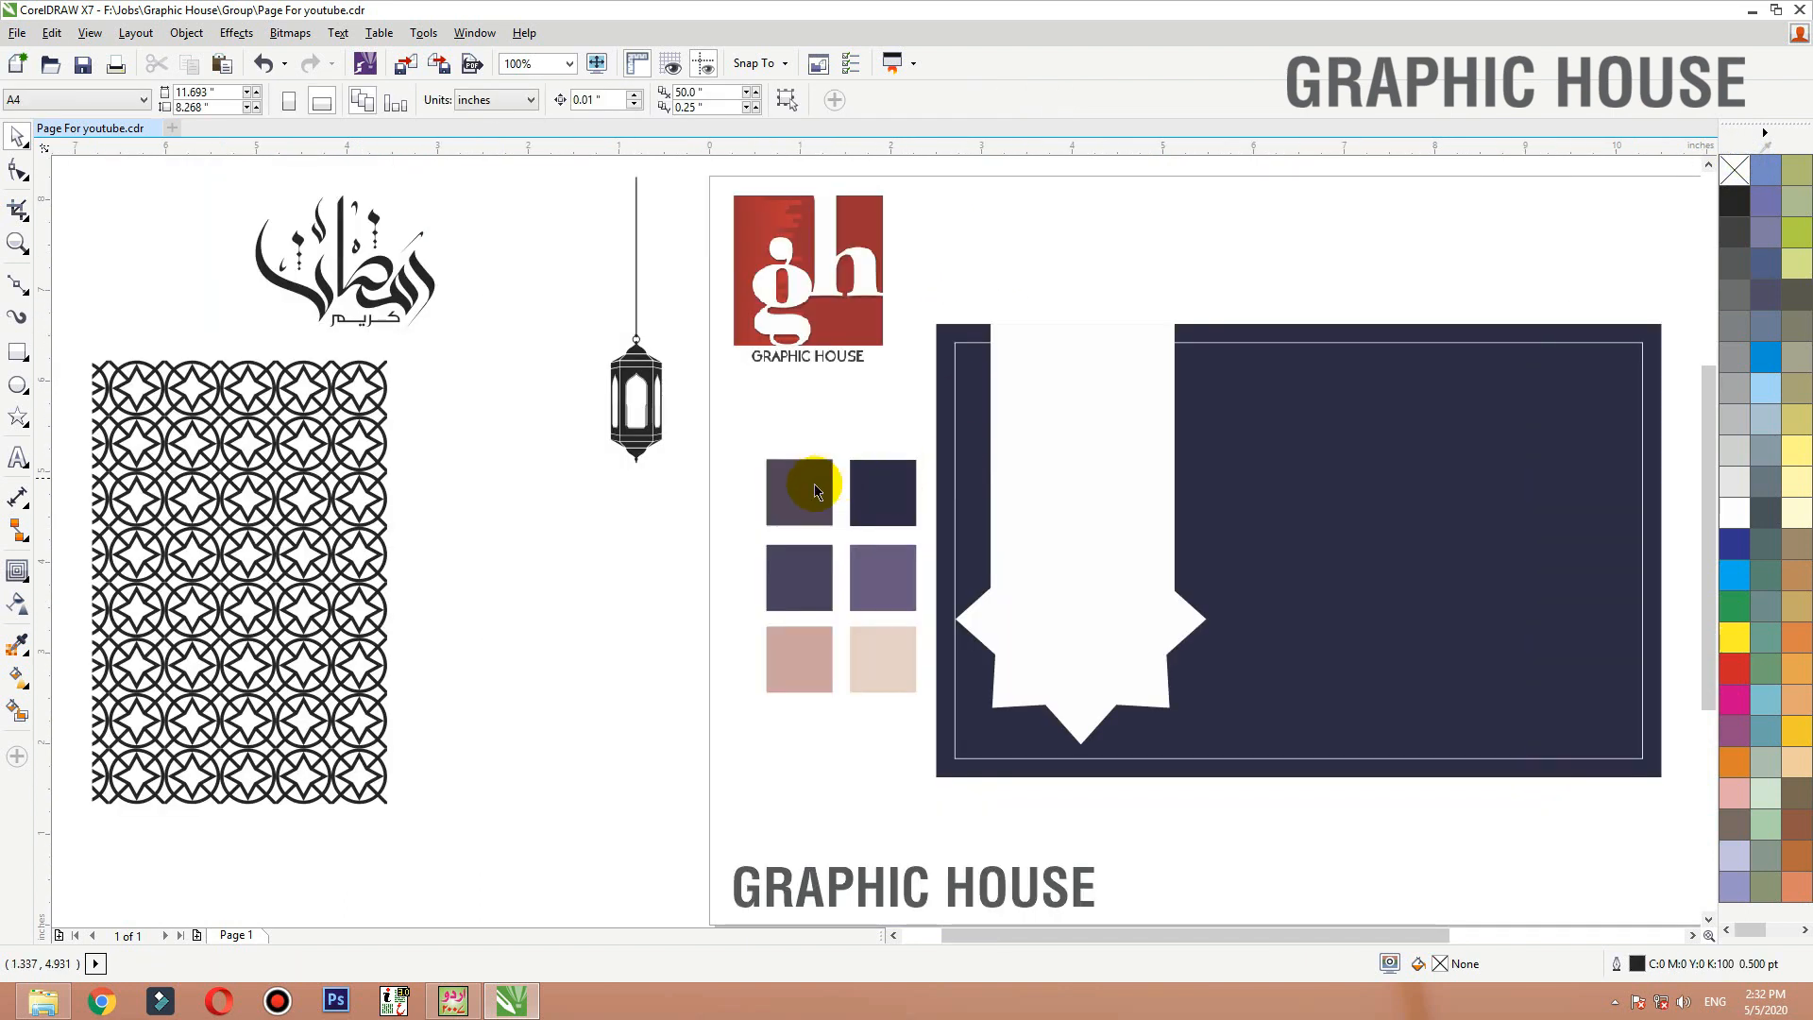
Fill the banner with the light purple sampled from its swatch (#715A84)
click(803, 622)
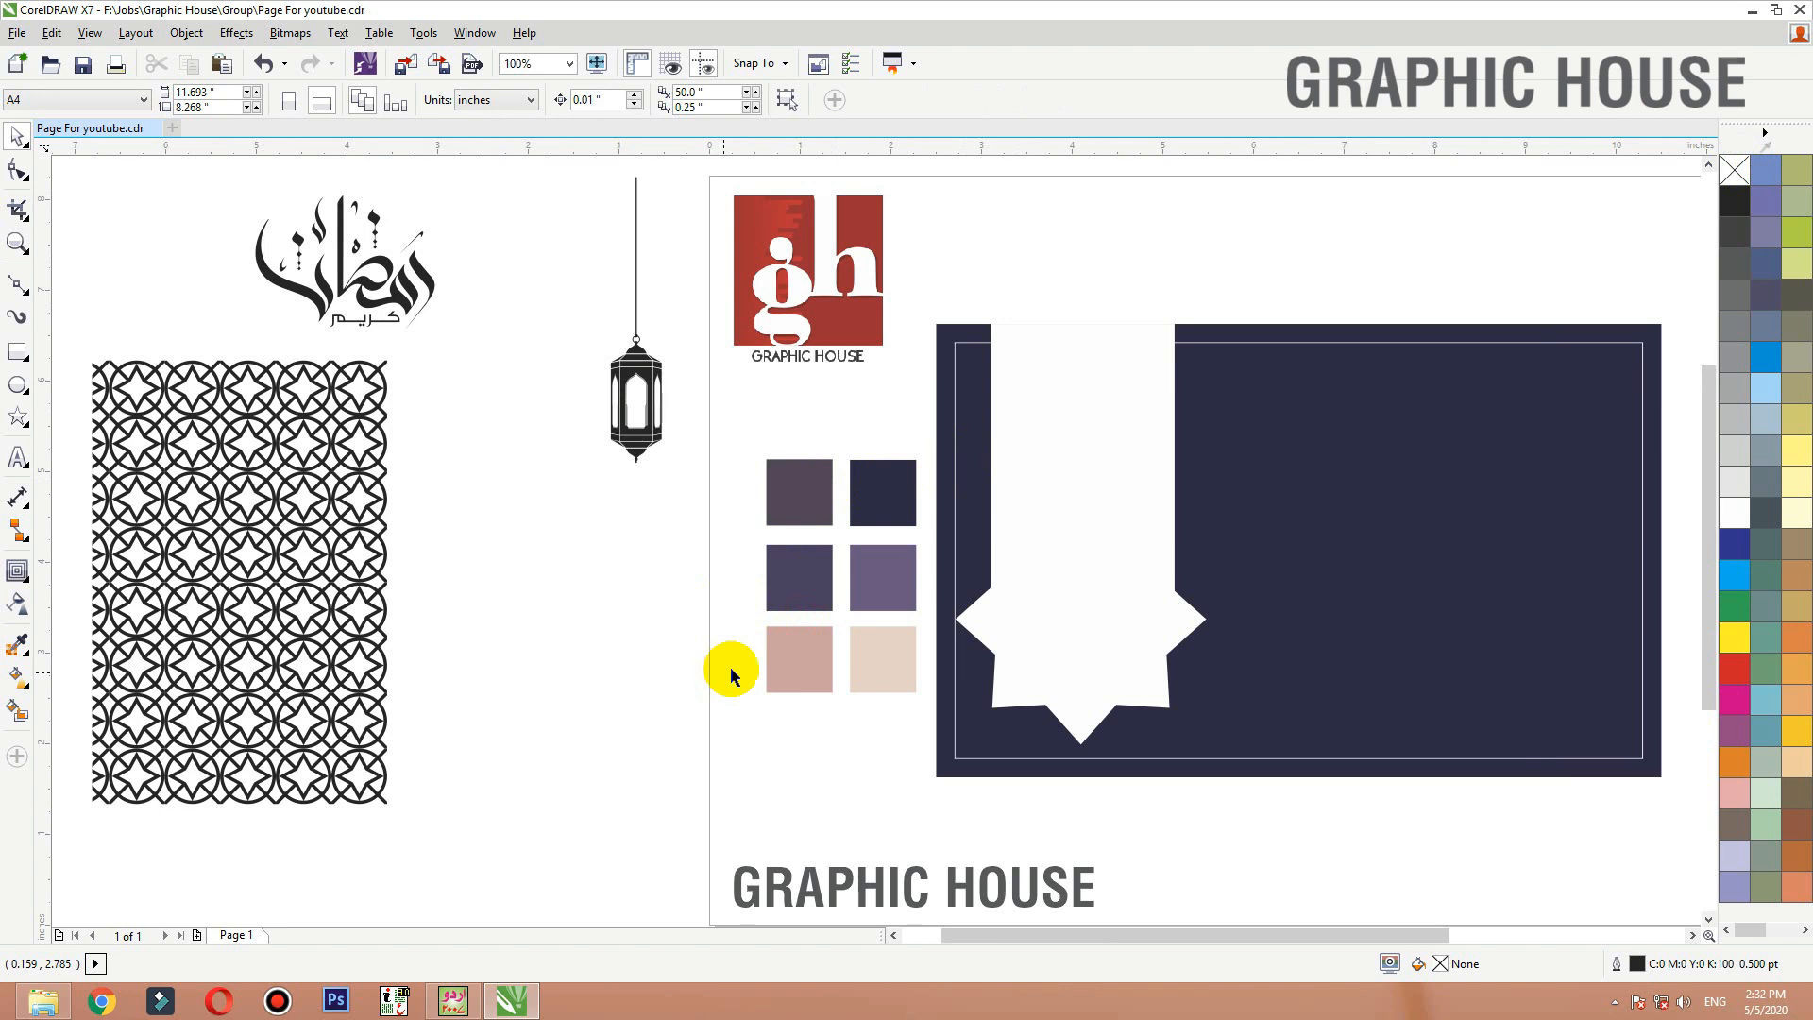
click(17, 645)
click(902, 590)
click(1043, 518)
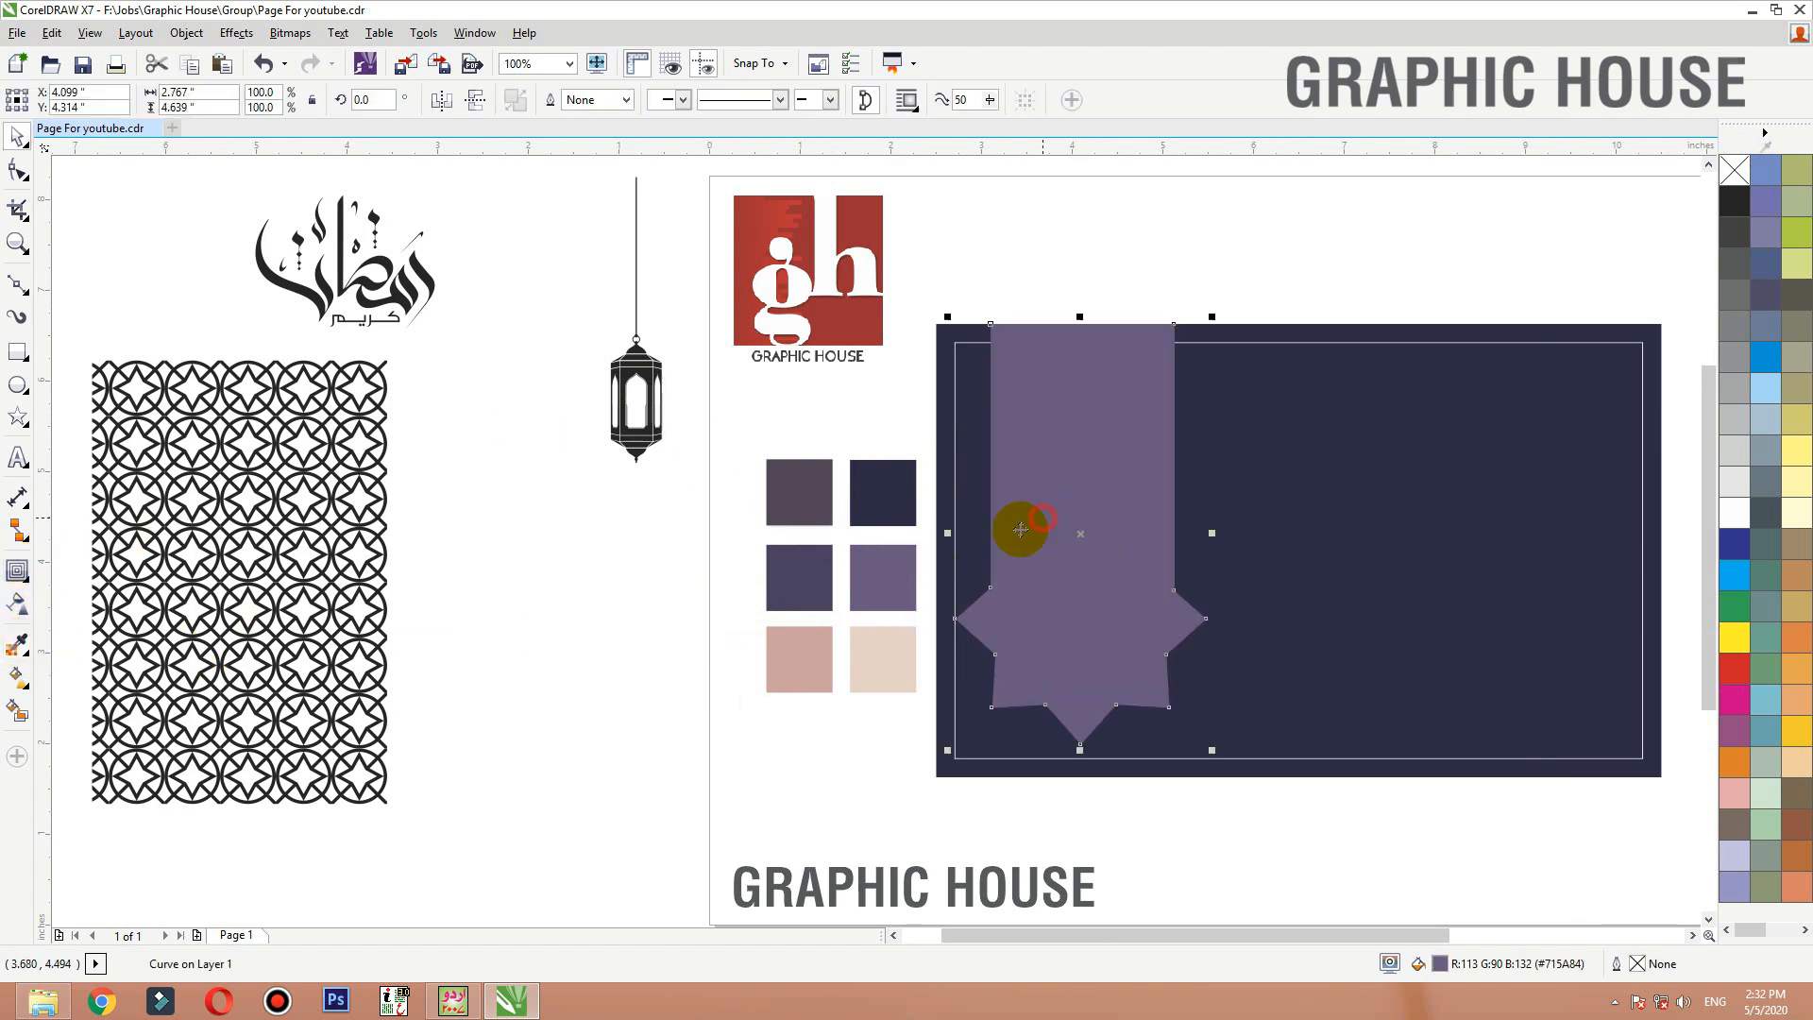
Add a one-step inside contour to the purple banner
key(F2)
drag(846, 396, 1672, 937)
click(17, 571)
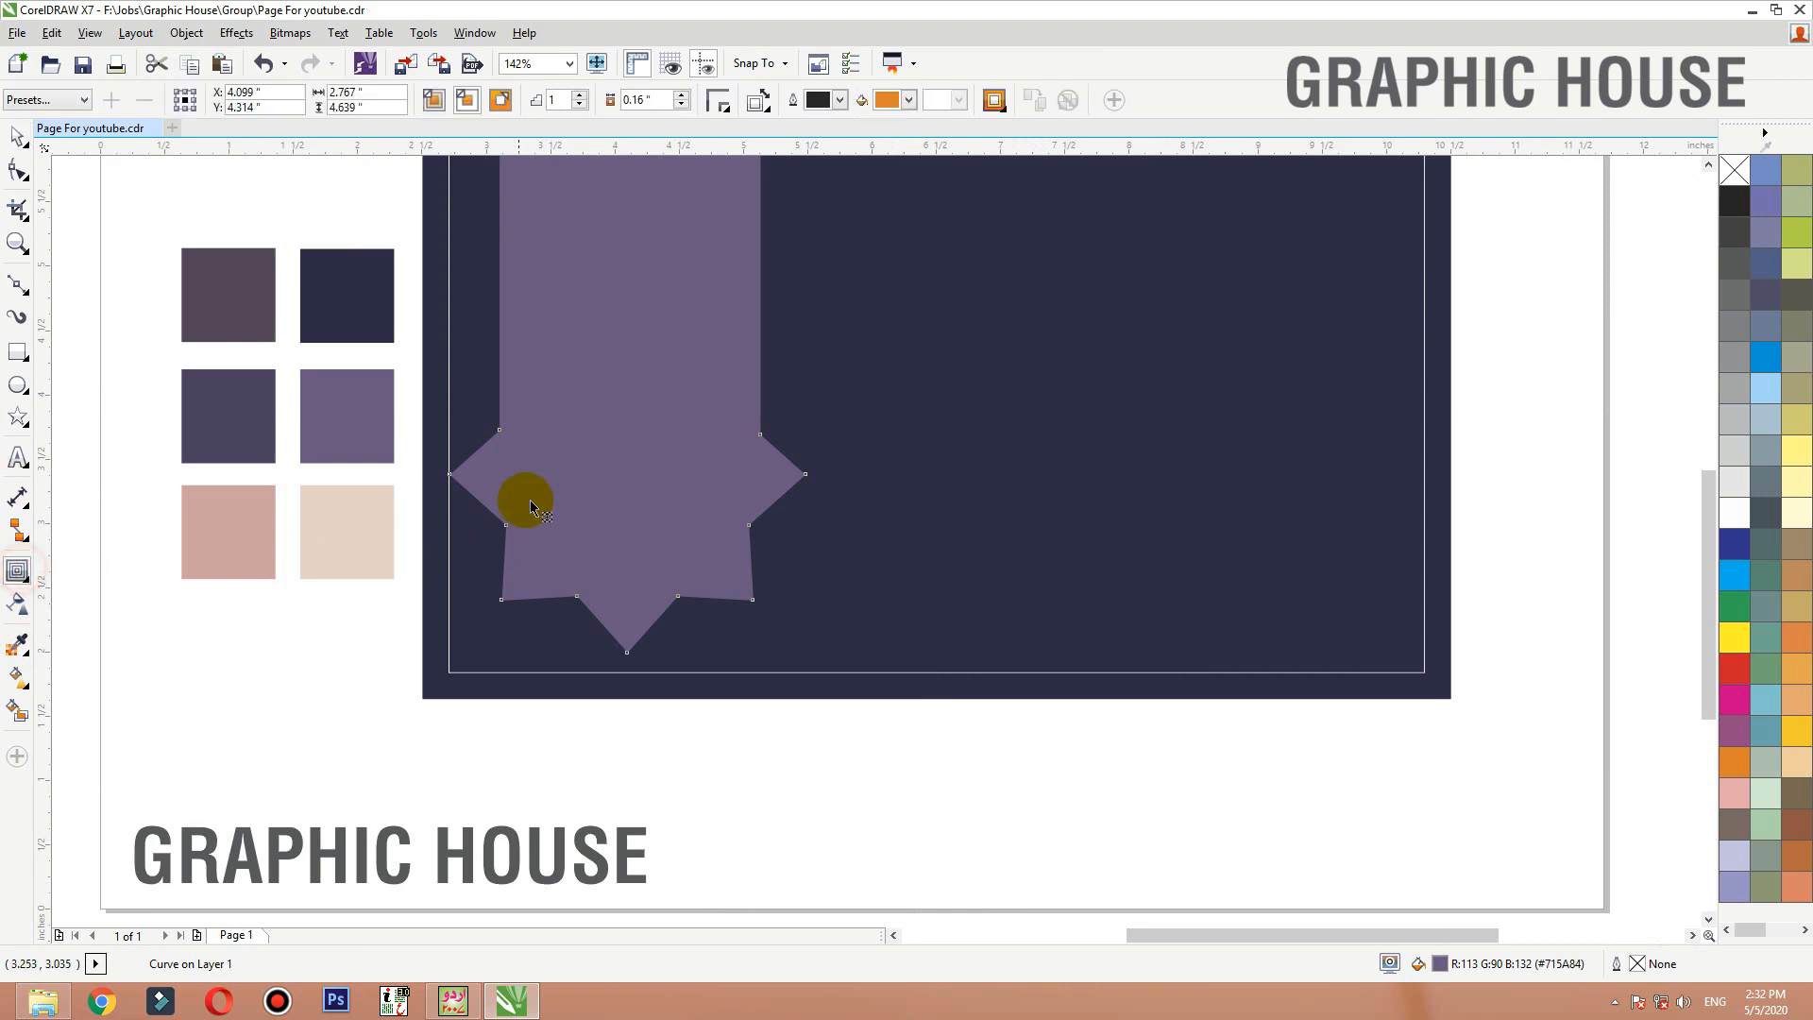
drag(532, 507, 492, 364)
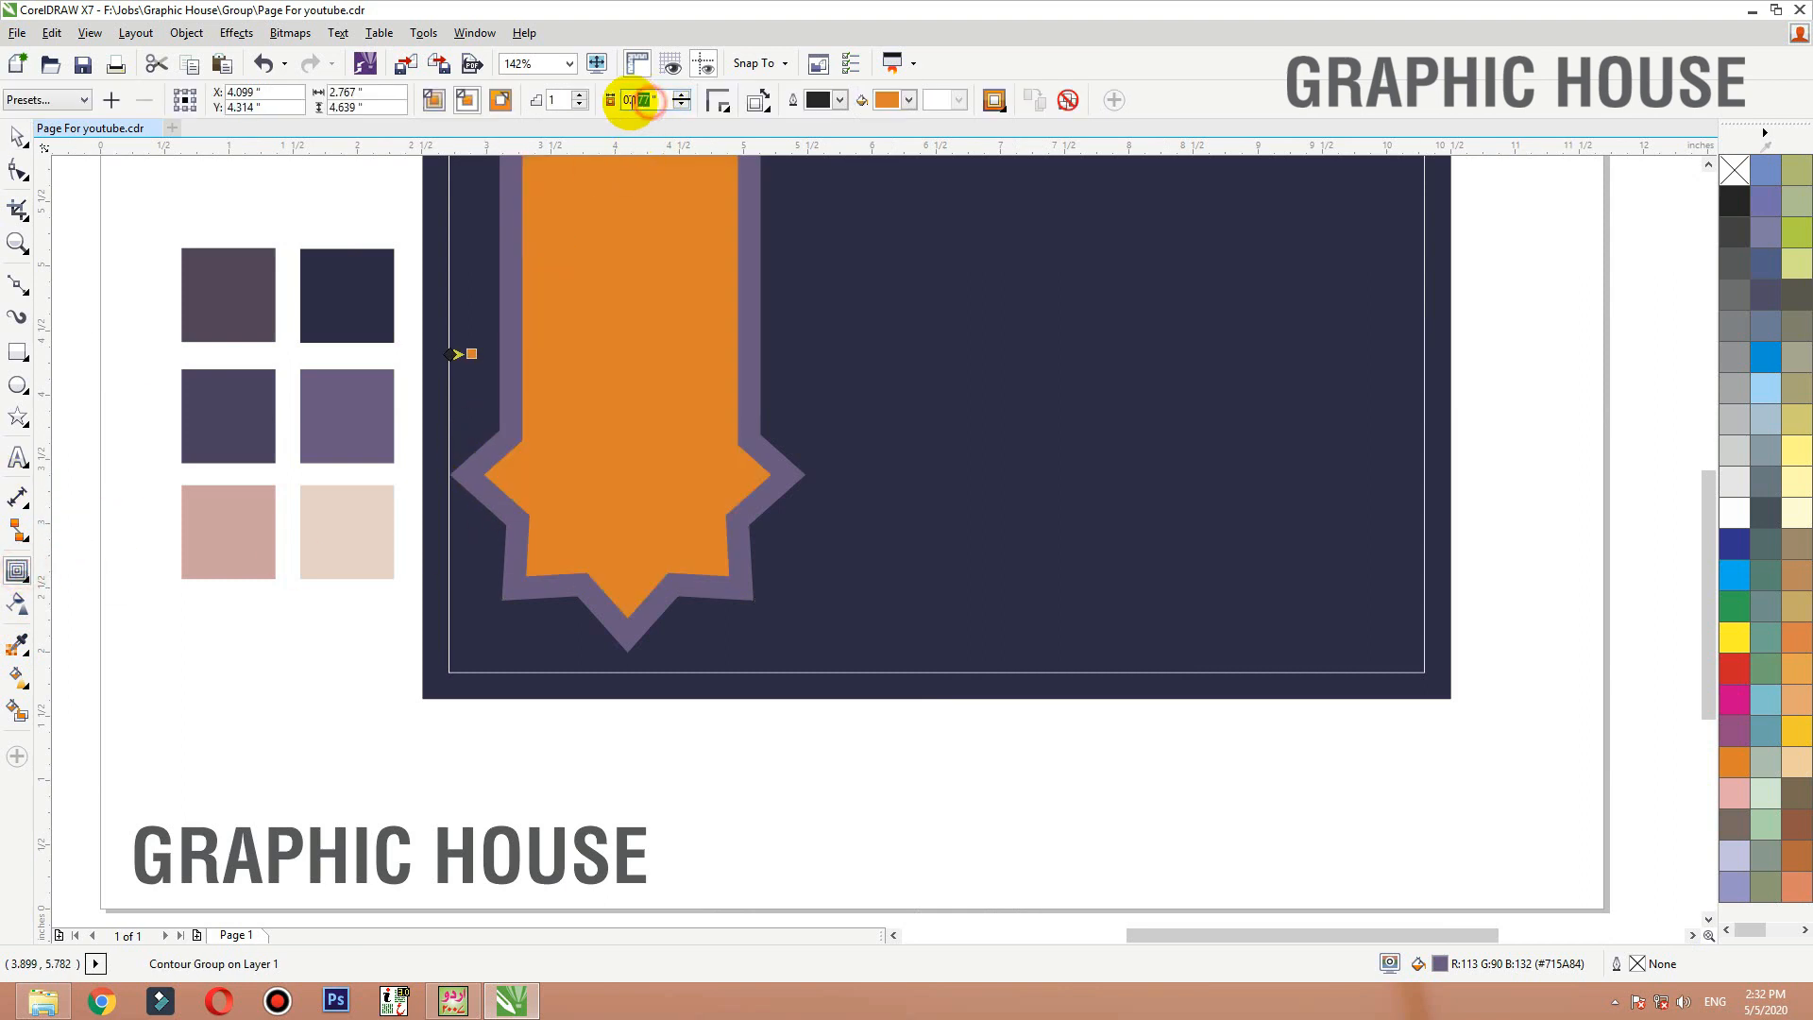
Try a contour offset of 0.7 inch, and set the offset to 0.17 inch
text(0)
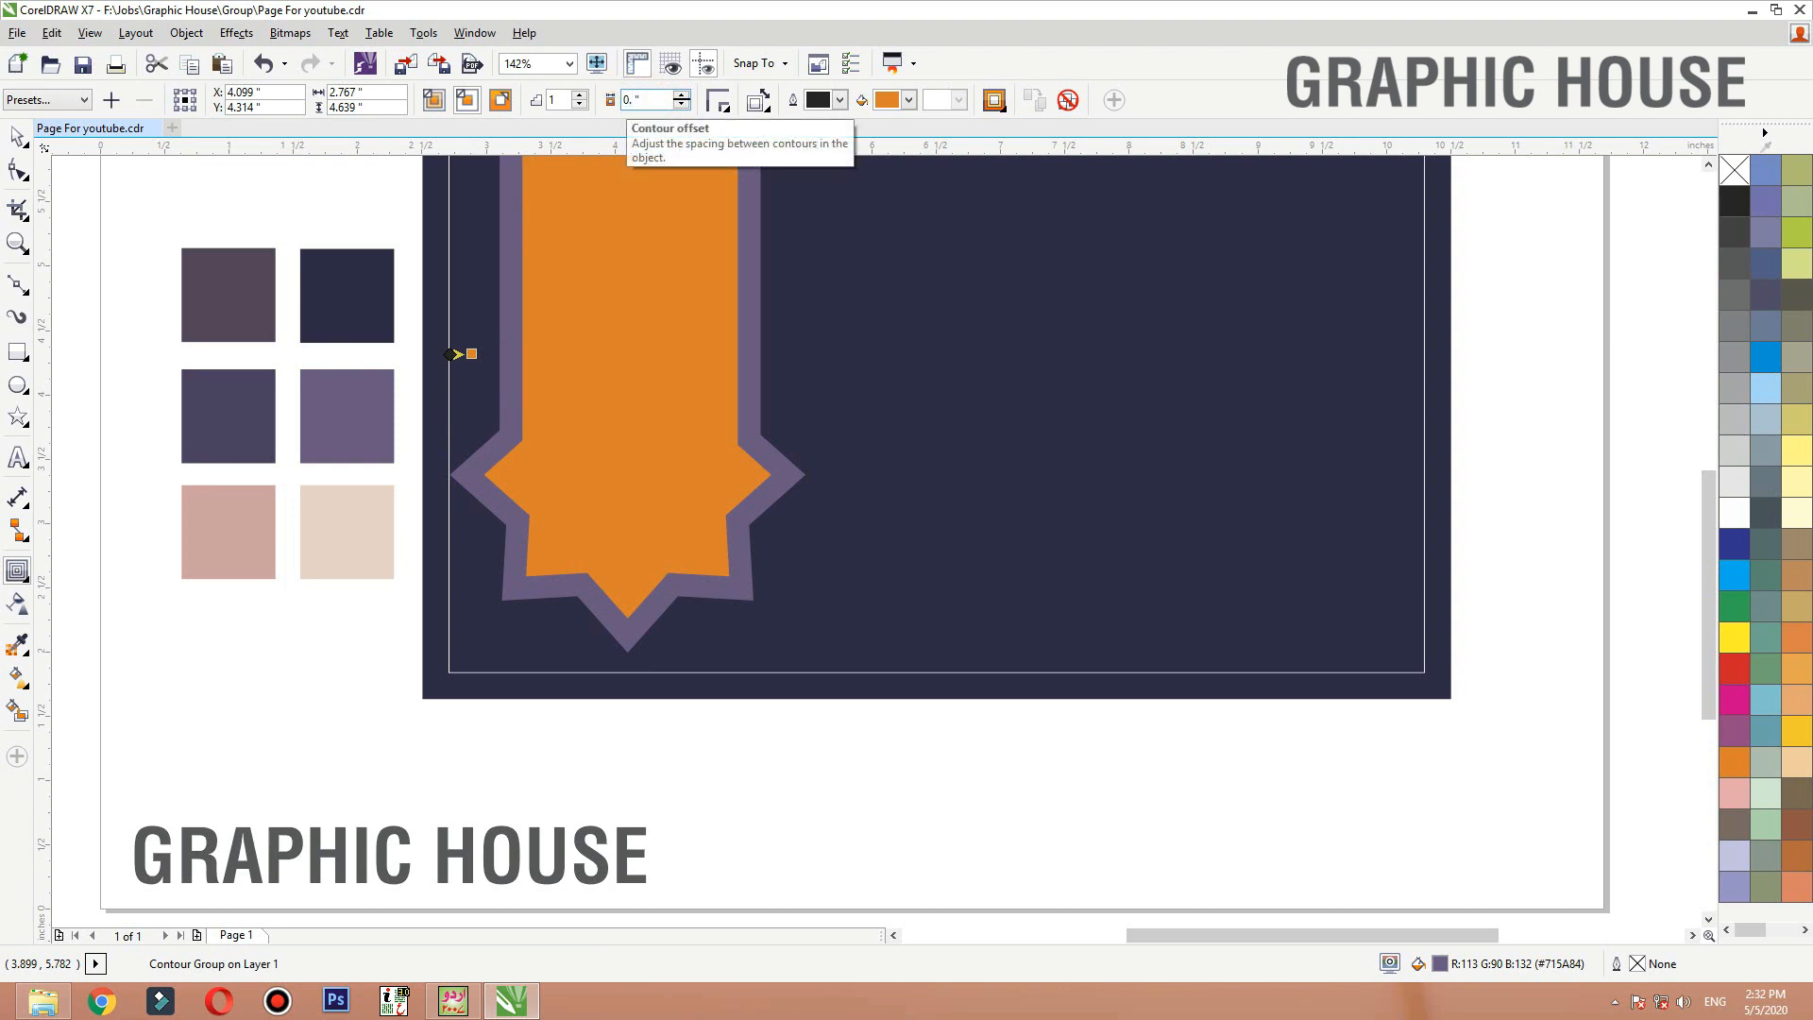
text(.7)
key(Return)
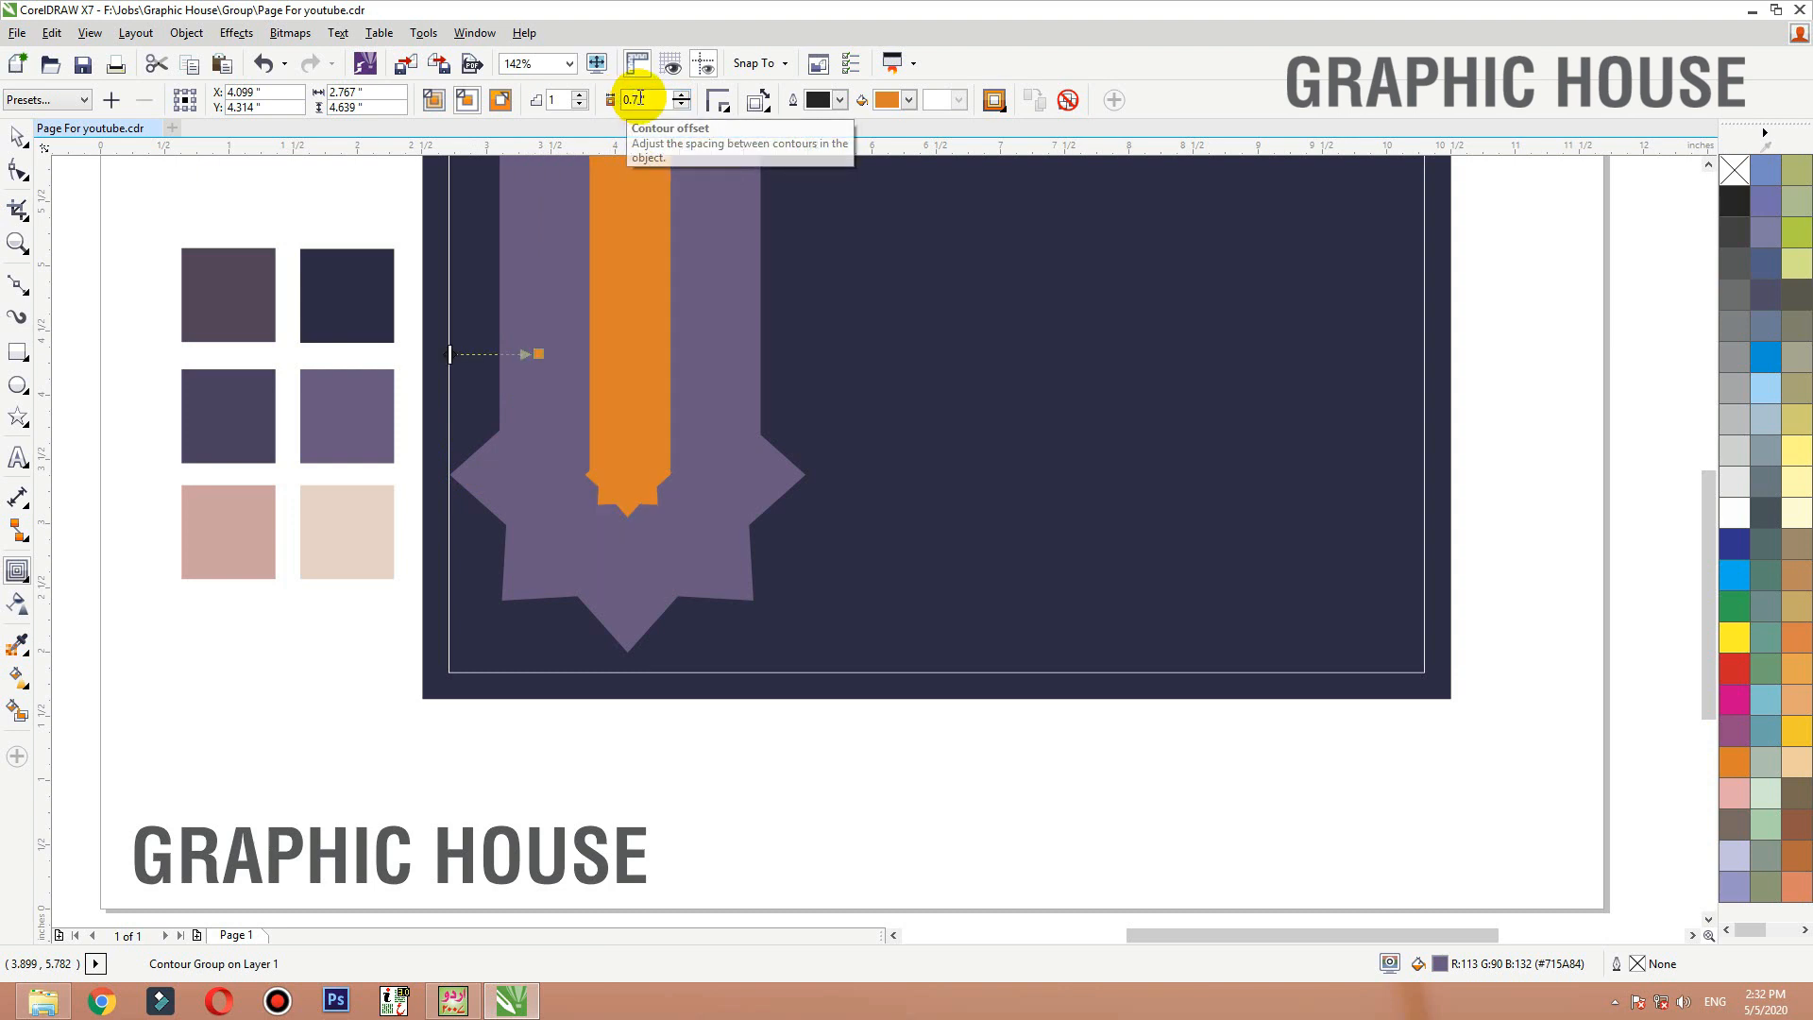
click(631, 99)
text(17 ")
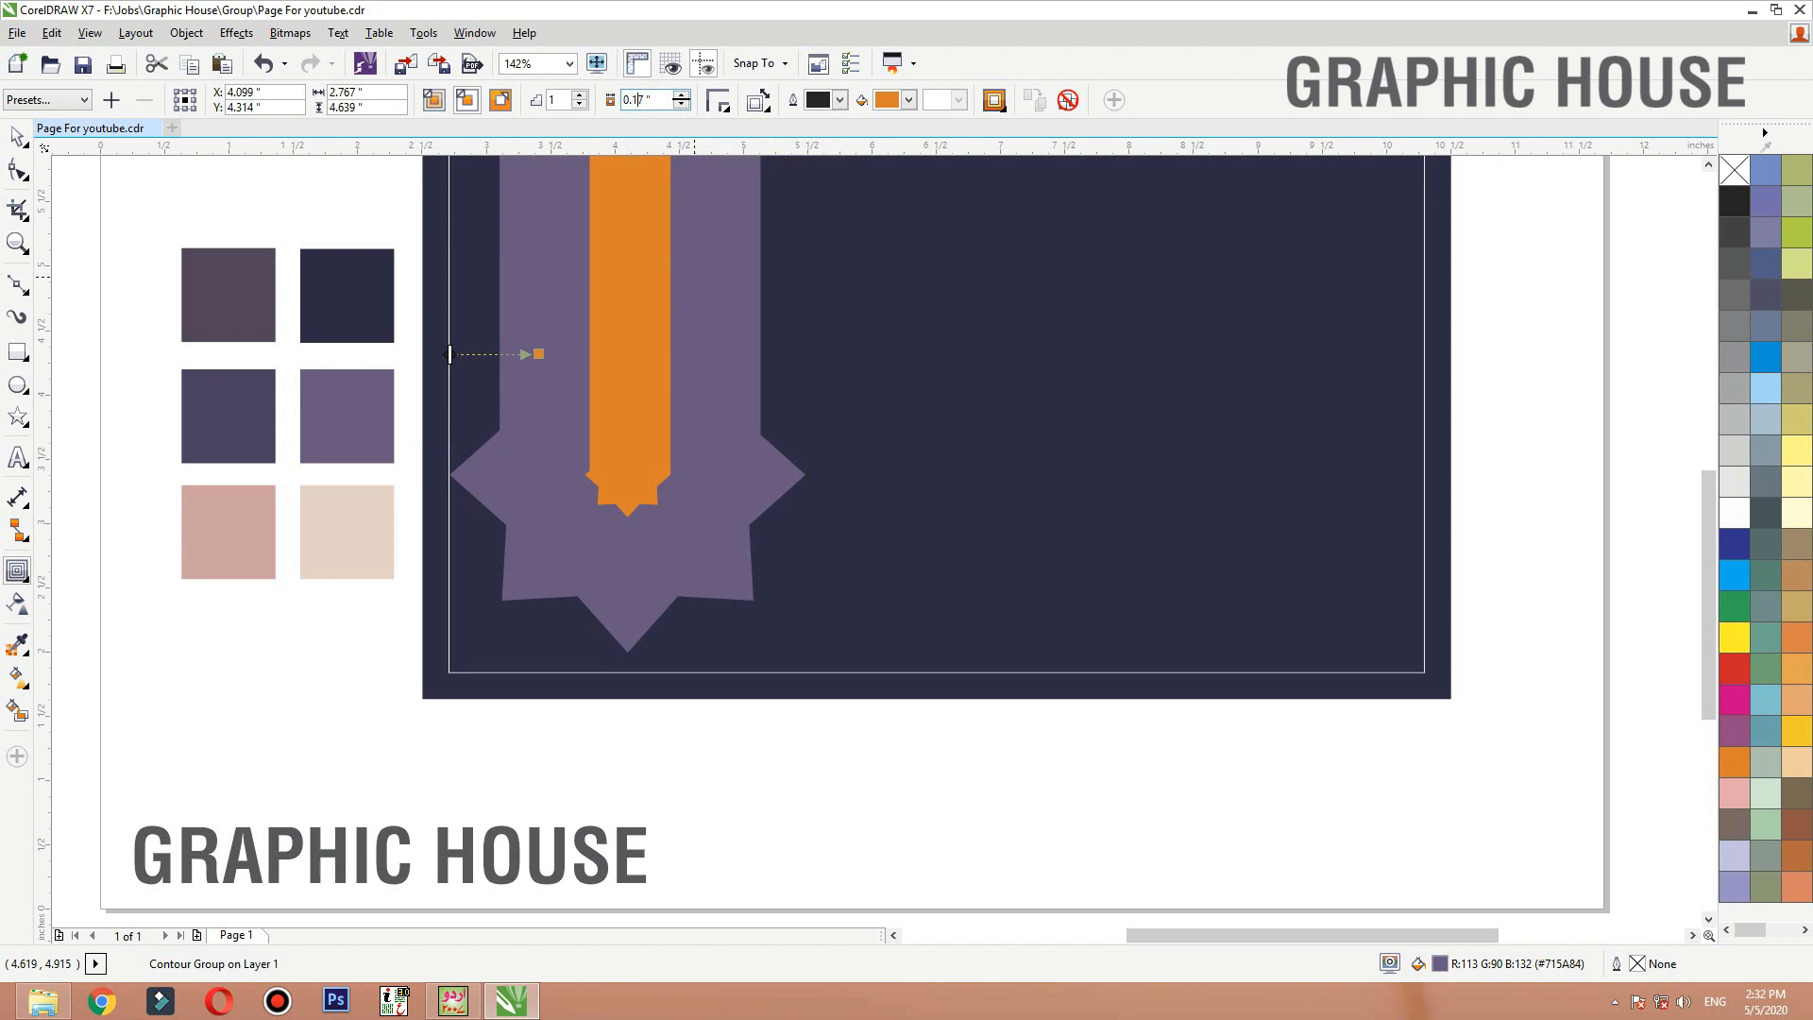
key(Return)
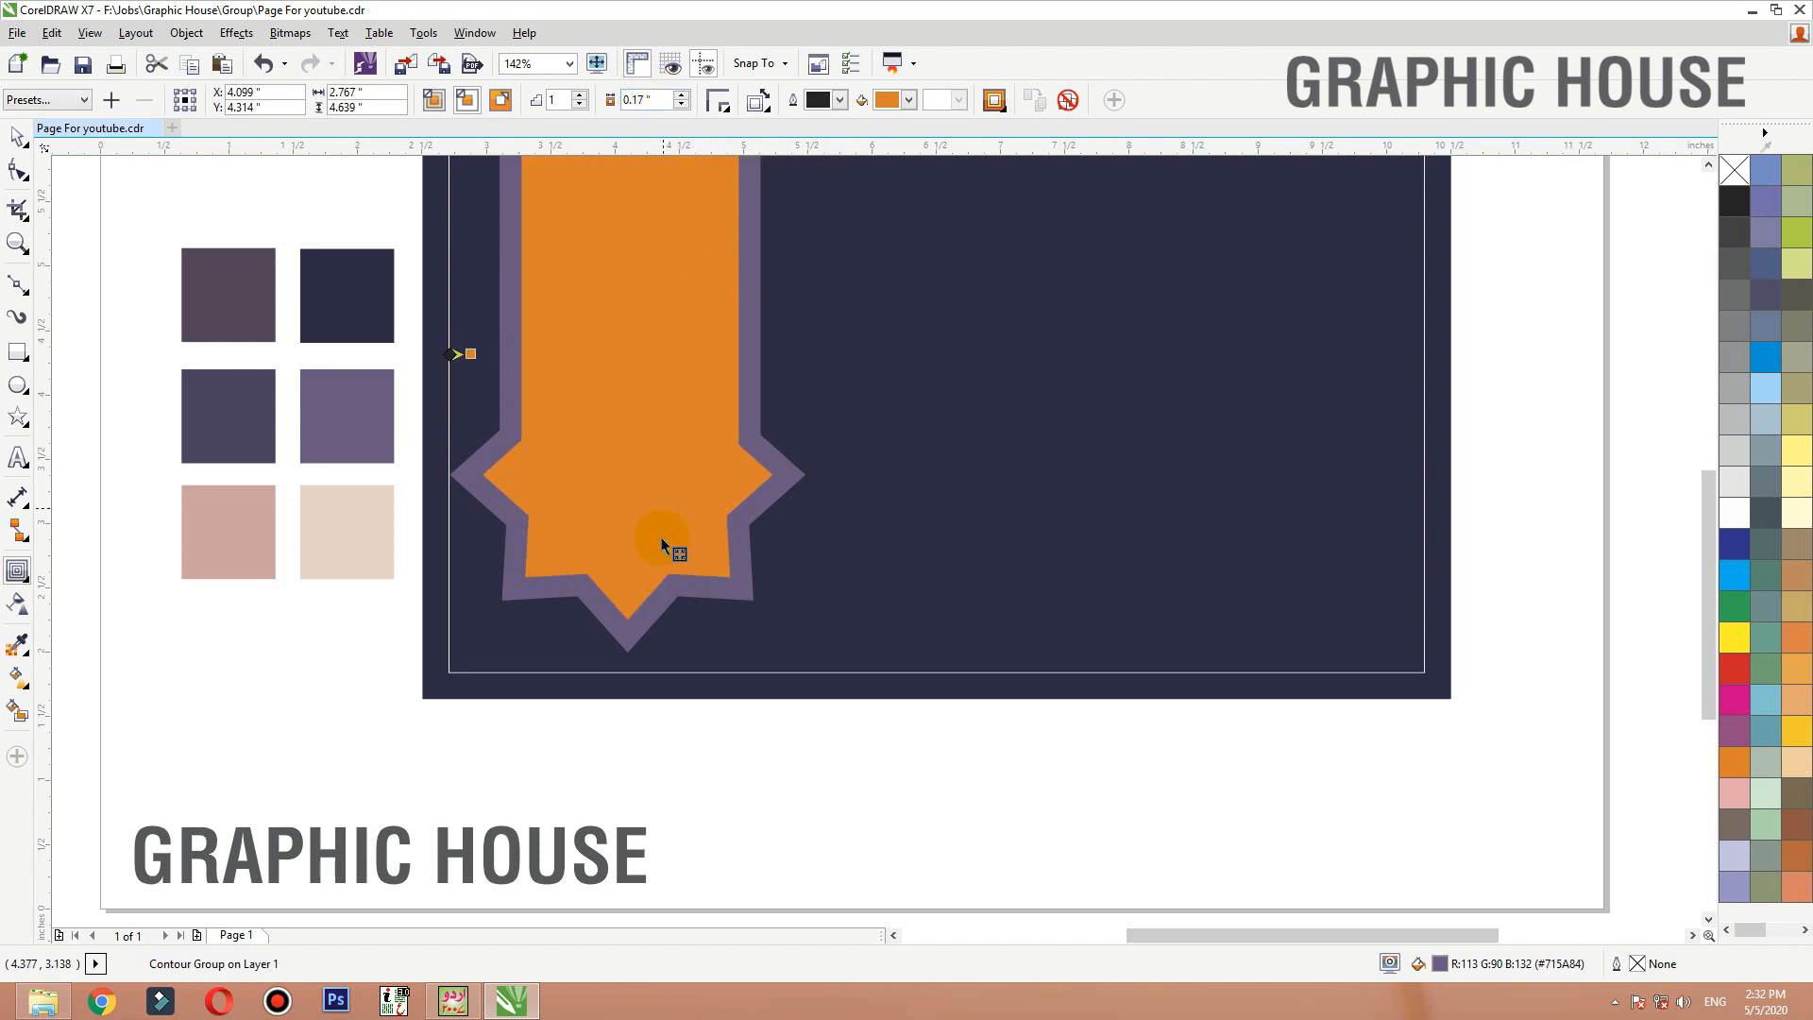
Break the contour apart from the banner and fill the separated inner shape with white
key(space)
drag(592, 479, 805, 454)
key(ctrl+z)
key(ctrl+k)
click(770, 757)
key(ctrl+z)
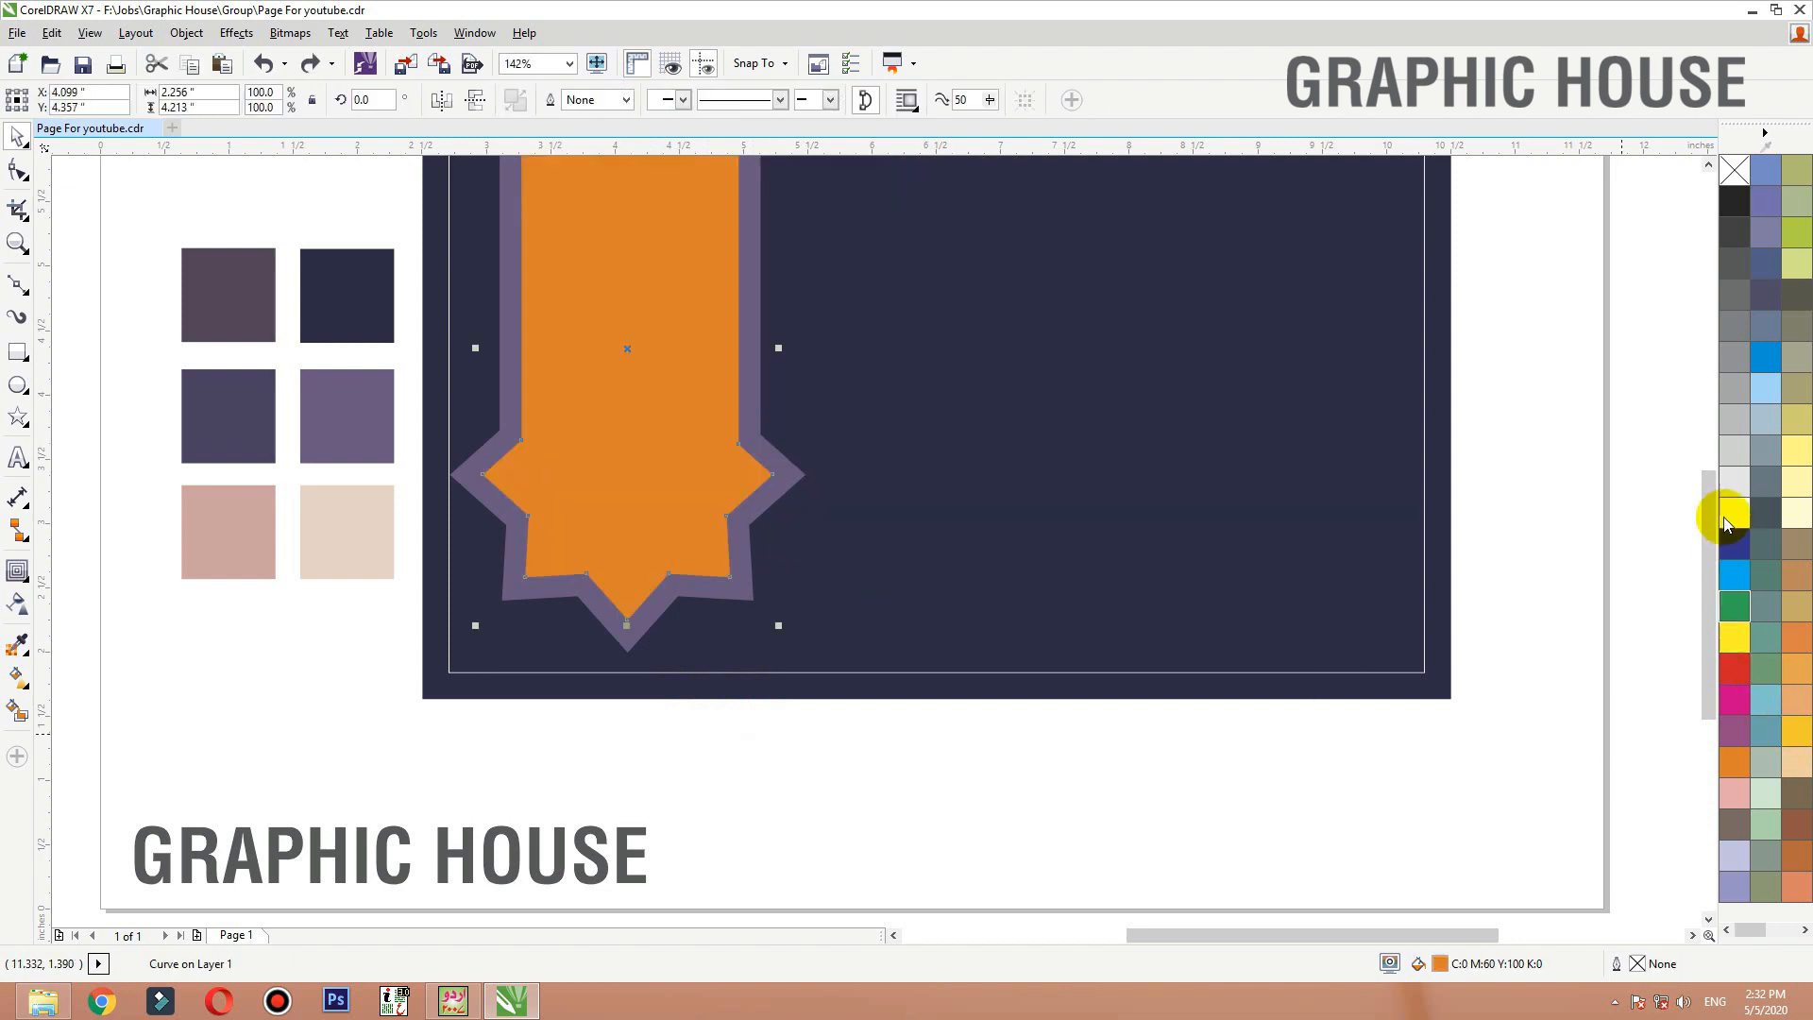
click(1729, 518)
click(1537, 519)
Raise the white inner shape's top nodes to the top edge of the navy background
scroll(1058, 715, down, 2)
key(F2)
drag(1152, 742, 485, 289)
click(854, 363)
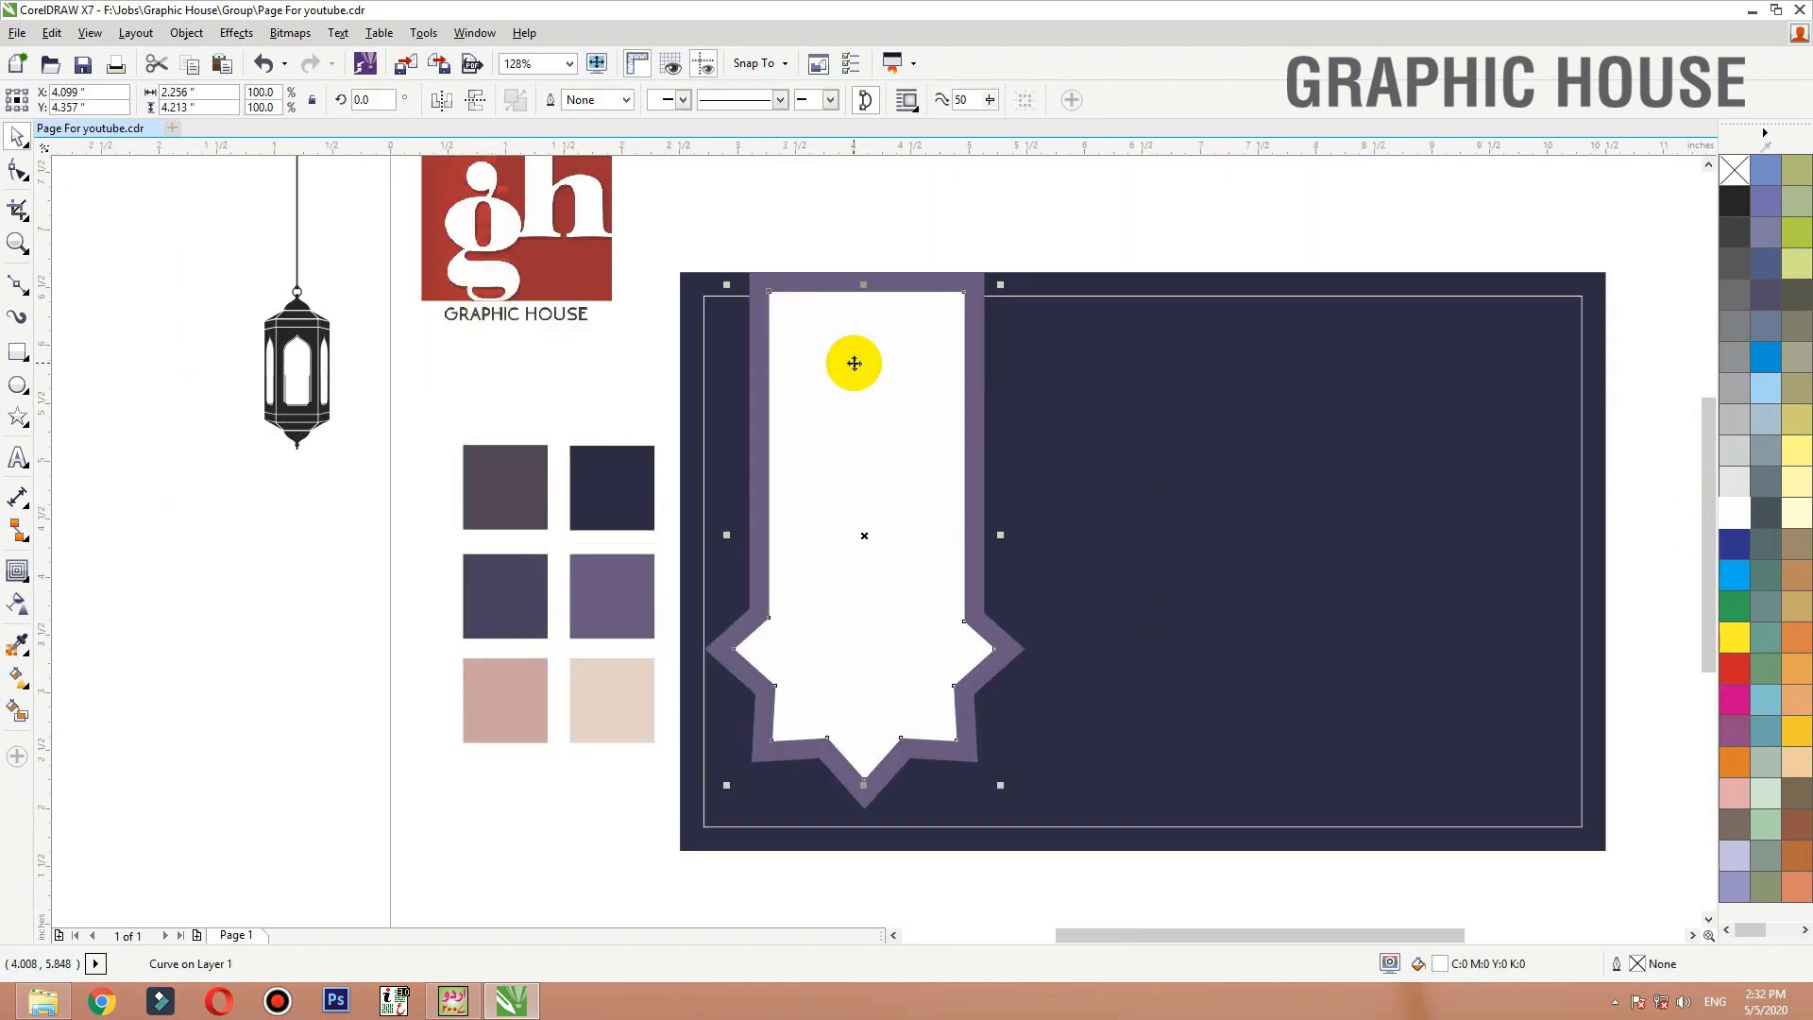
key(F10)
drag(689, 264, 963, 273)
key(space)
click(1117, 259)
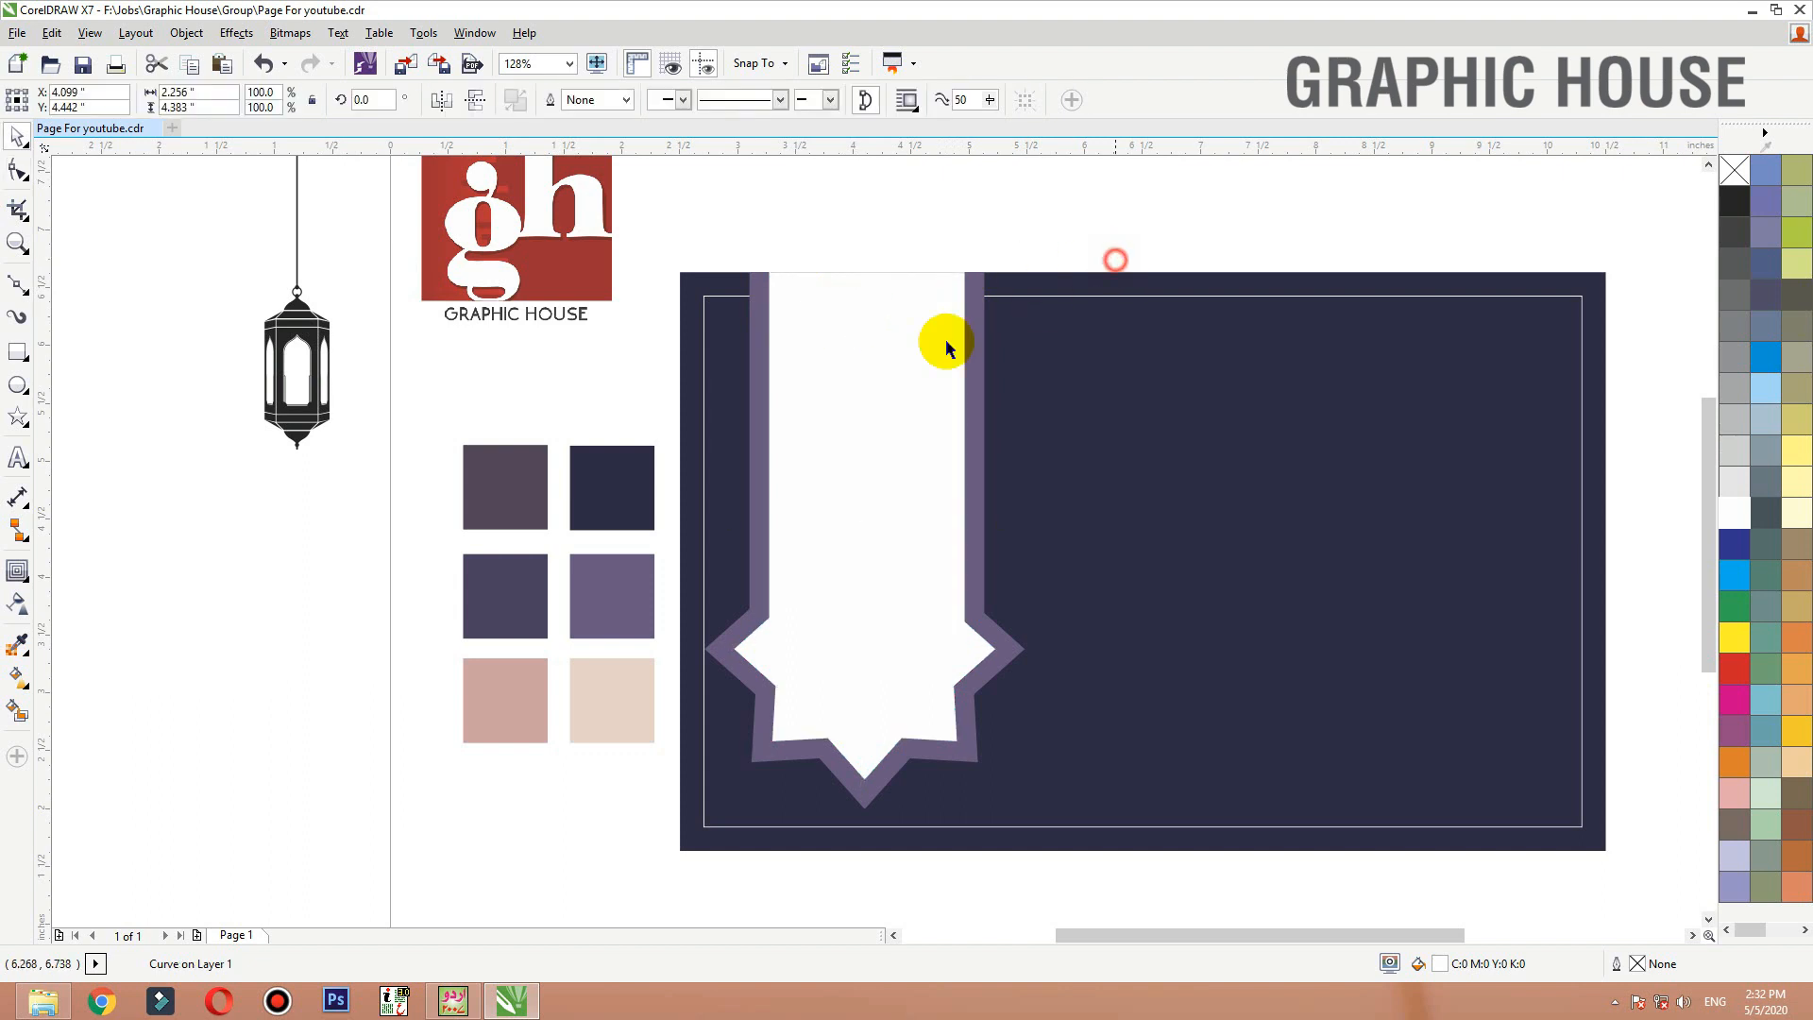
PowerClip the black geometric pattern group inside the white inner banner shape
scroll(654, 483, down, 2)
drag(250, 536, 366, 466)
right_click(368, 468)
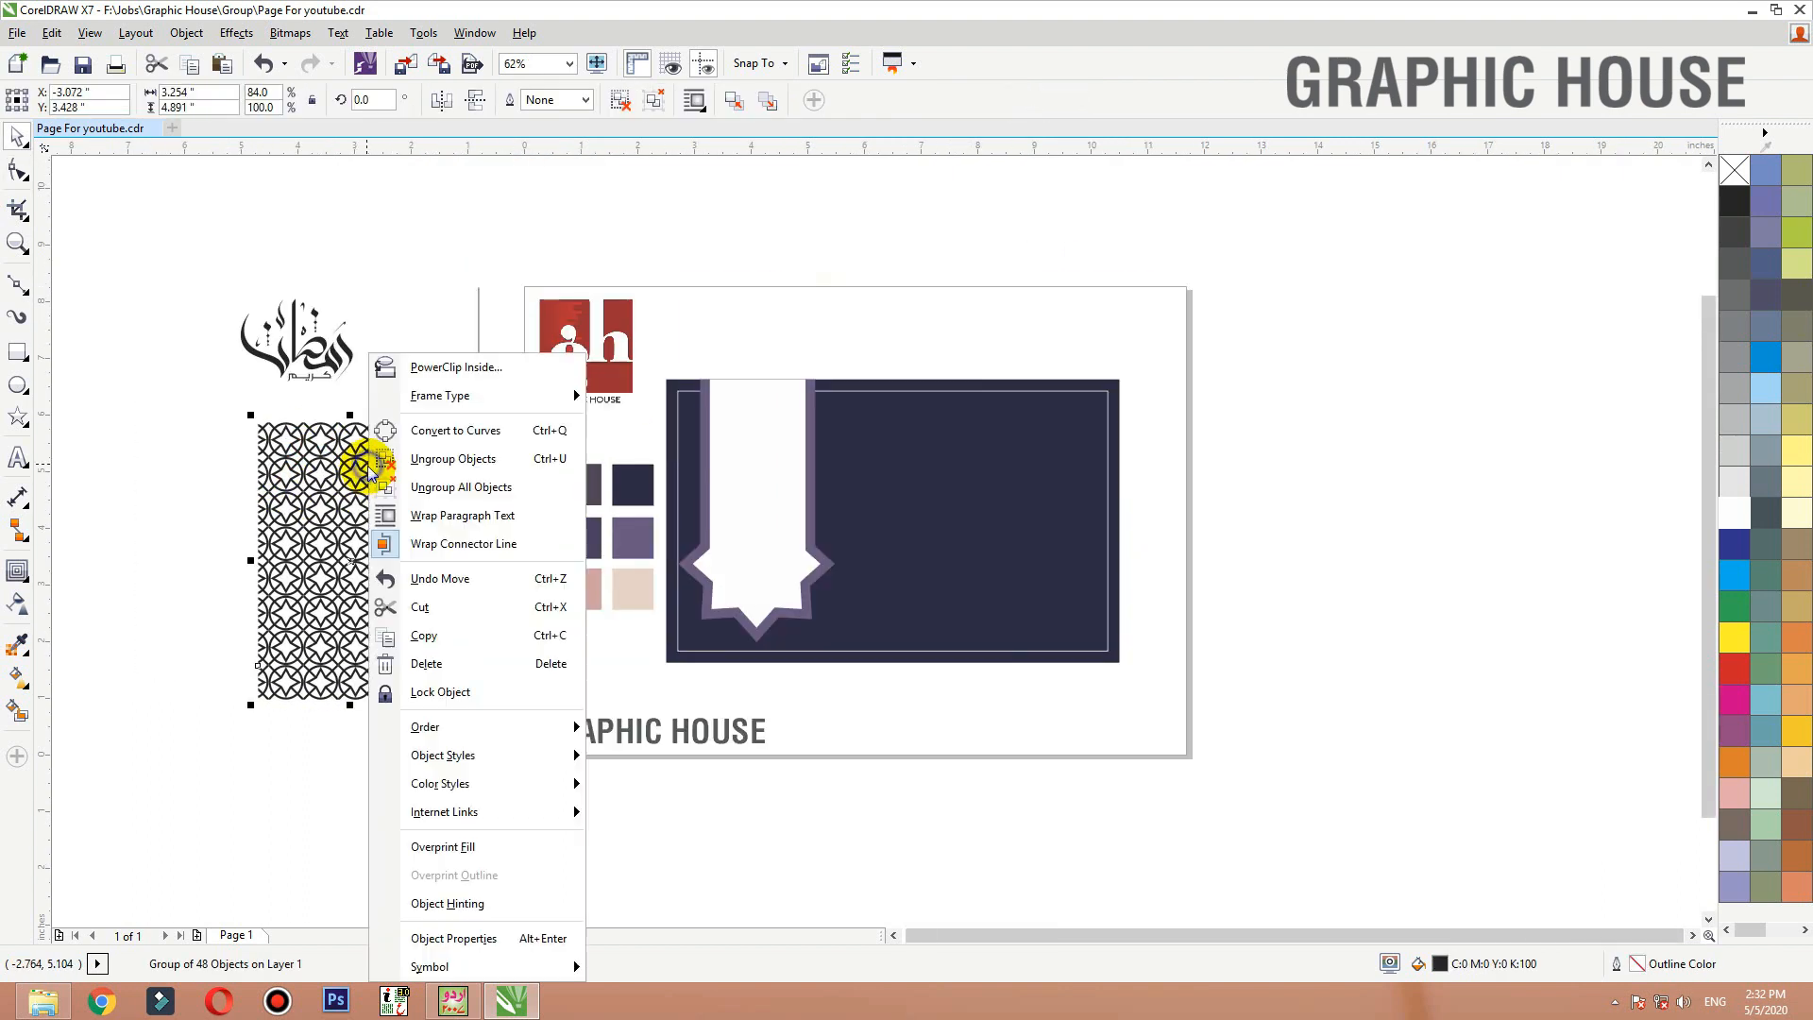
click(439, 367)
click(750, 404)
Edit the PowerClip contents, shift the pattern slightly right and up within the banner, and finish editing
ctrl+click(755, 407)
key(F2)
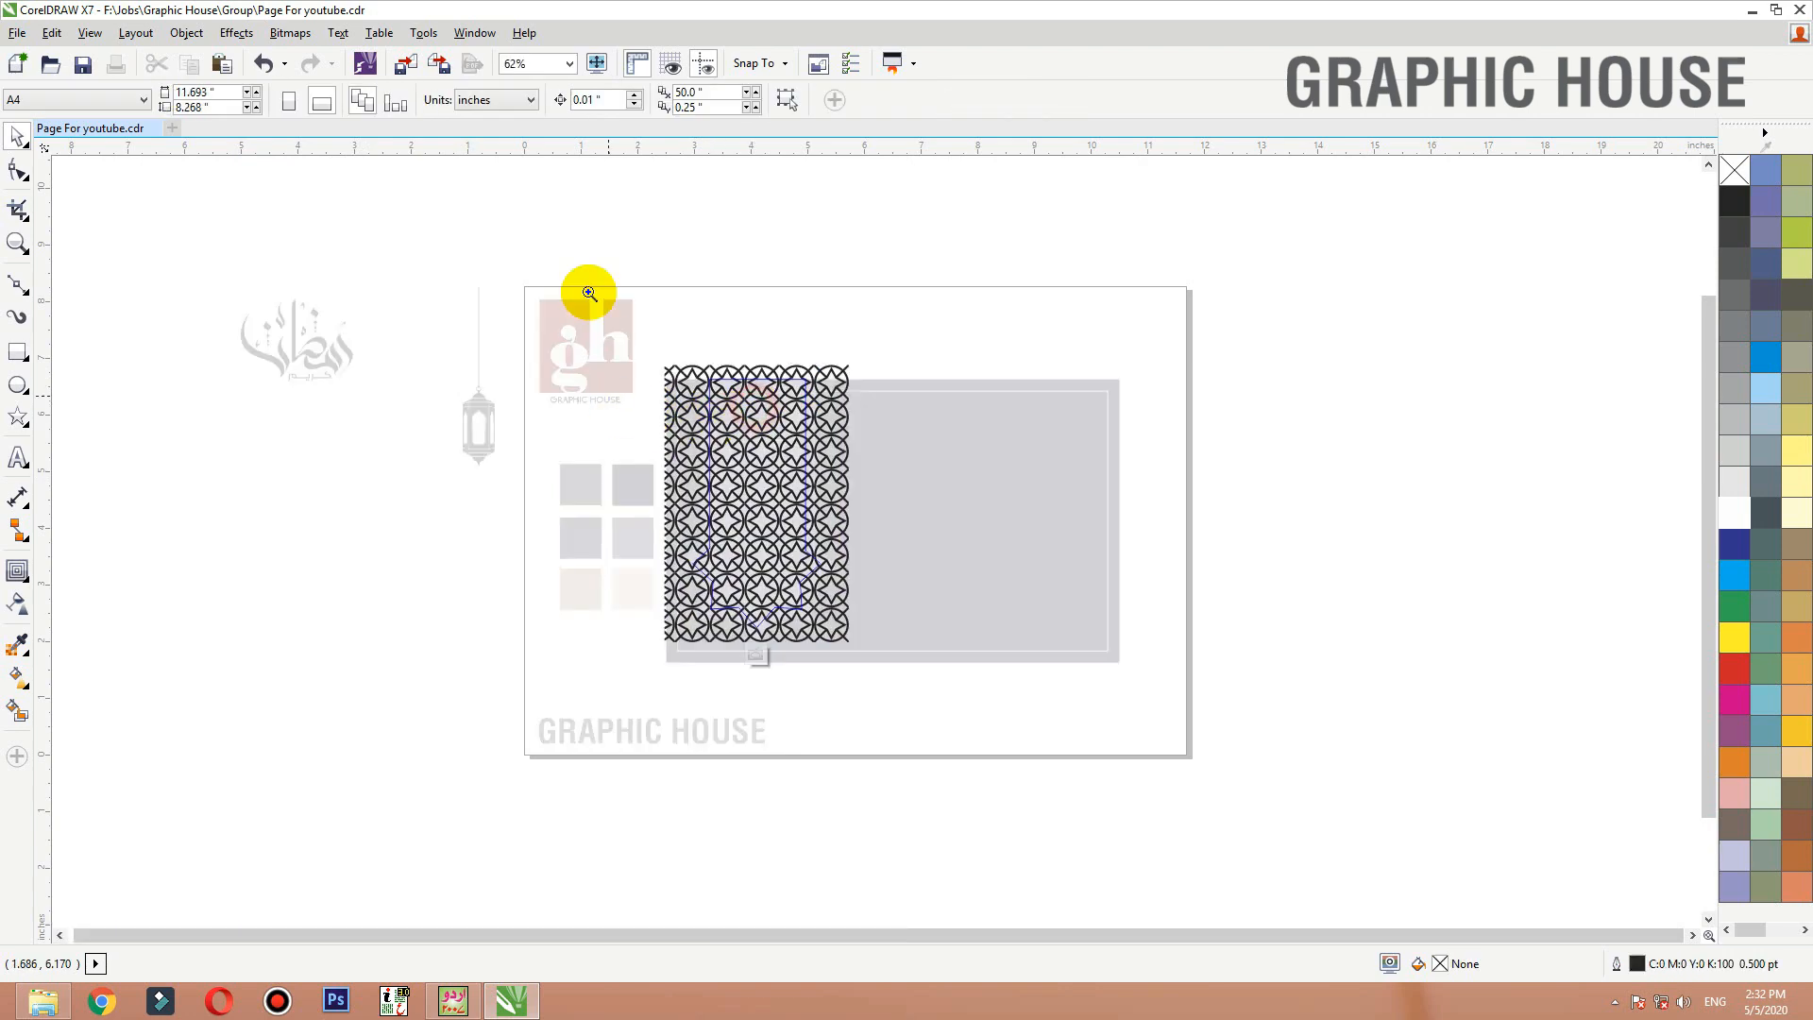
drag(599, 295, 938, 679)
click(862, 456)
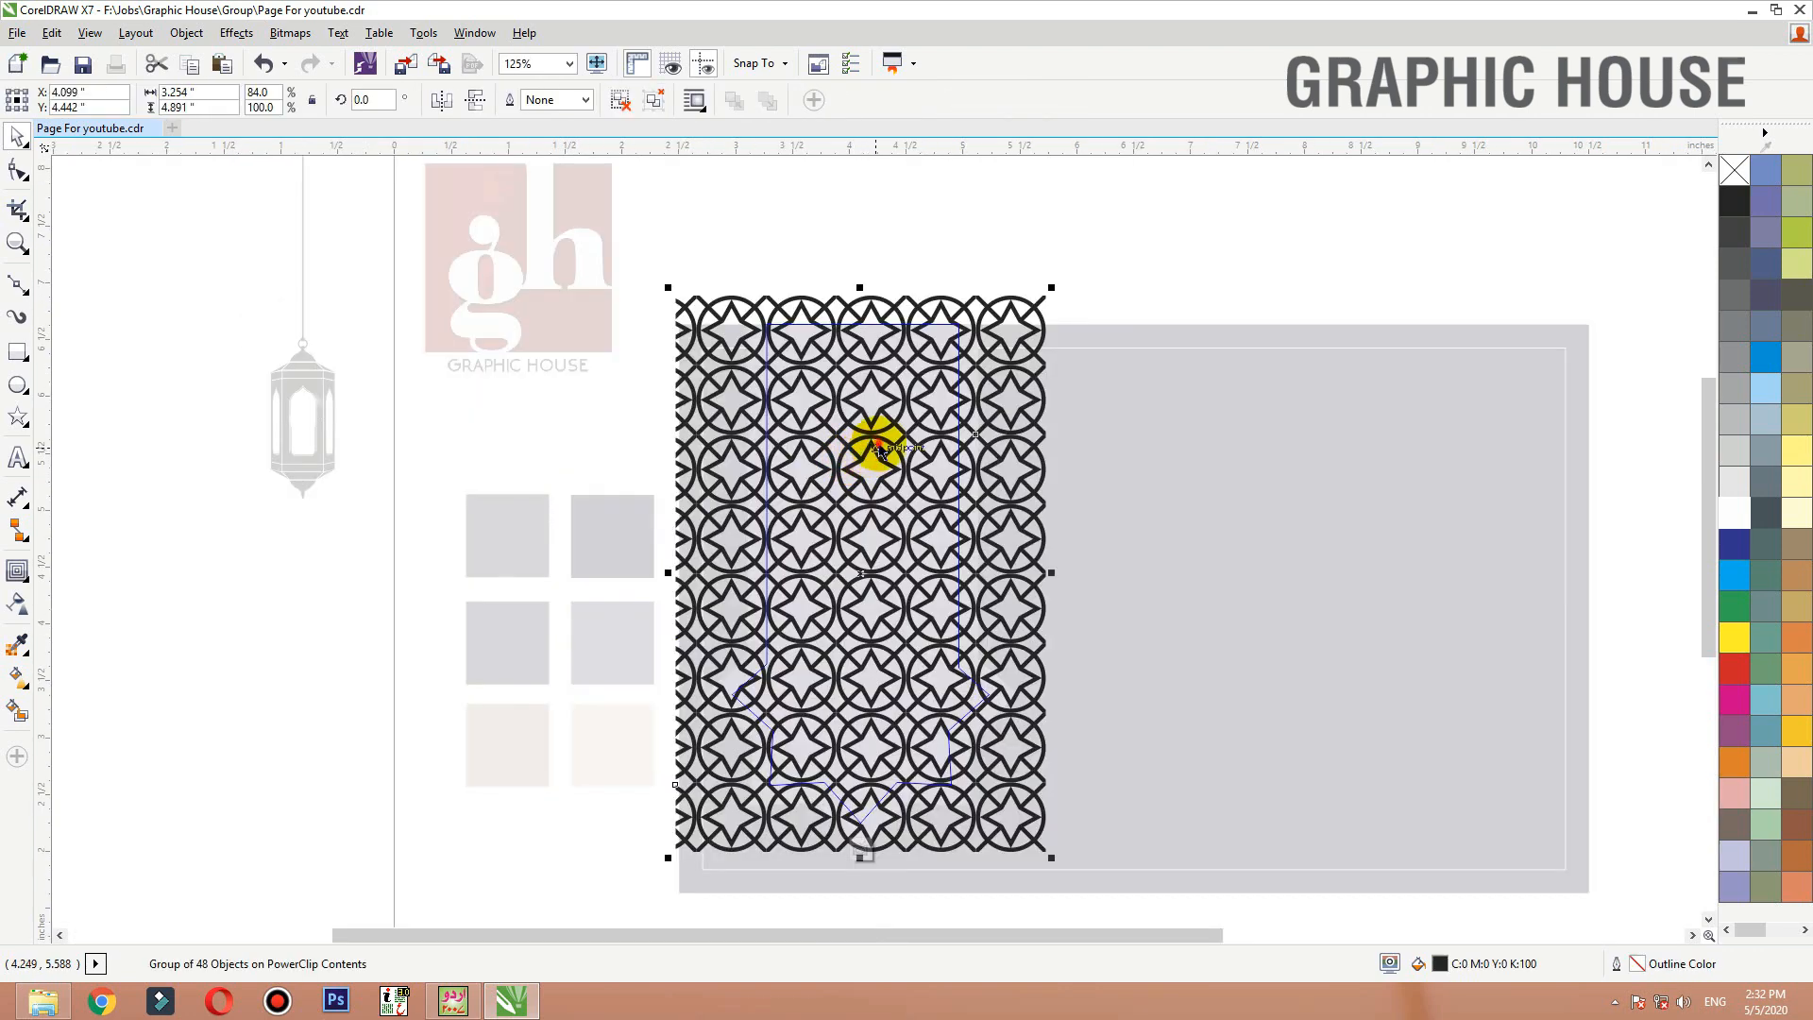
drag(877, 446, 895, 440)
ctrl+click(1098, 254)
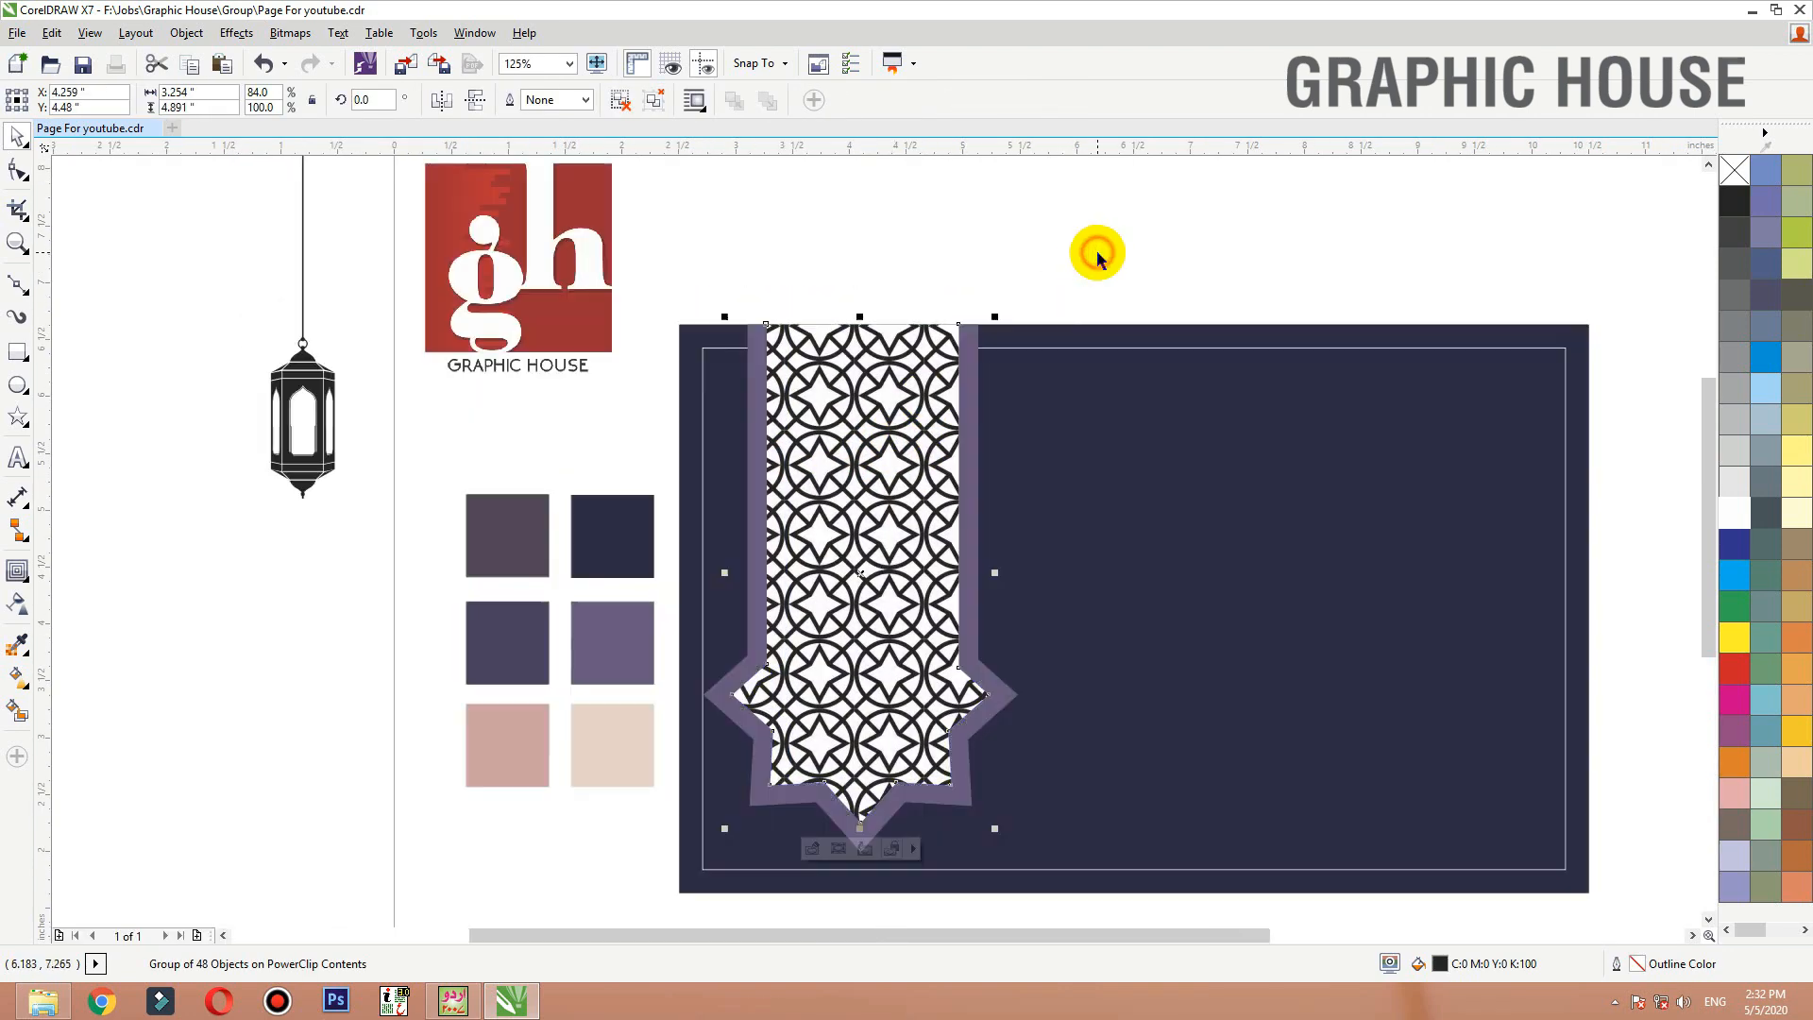
Fill the patterned inner shape with the dusty pink sampled from its swatch (#DAA4A2)
click(858, 528)
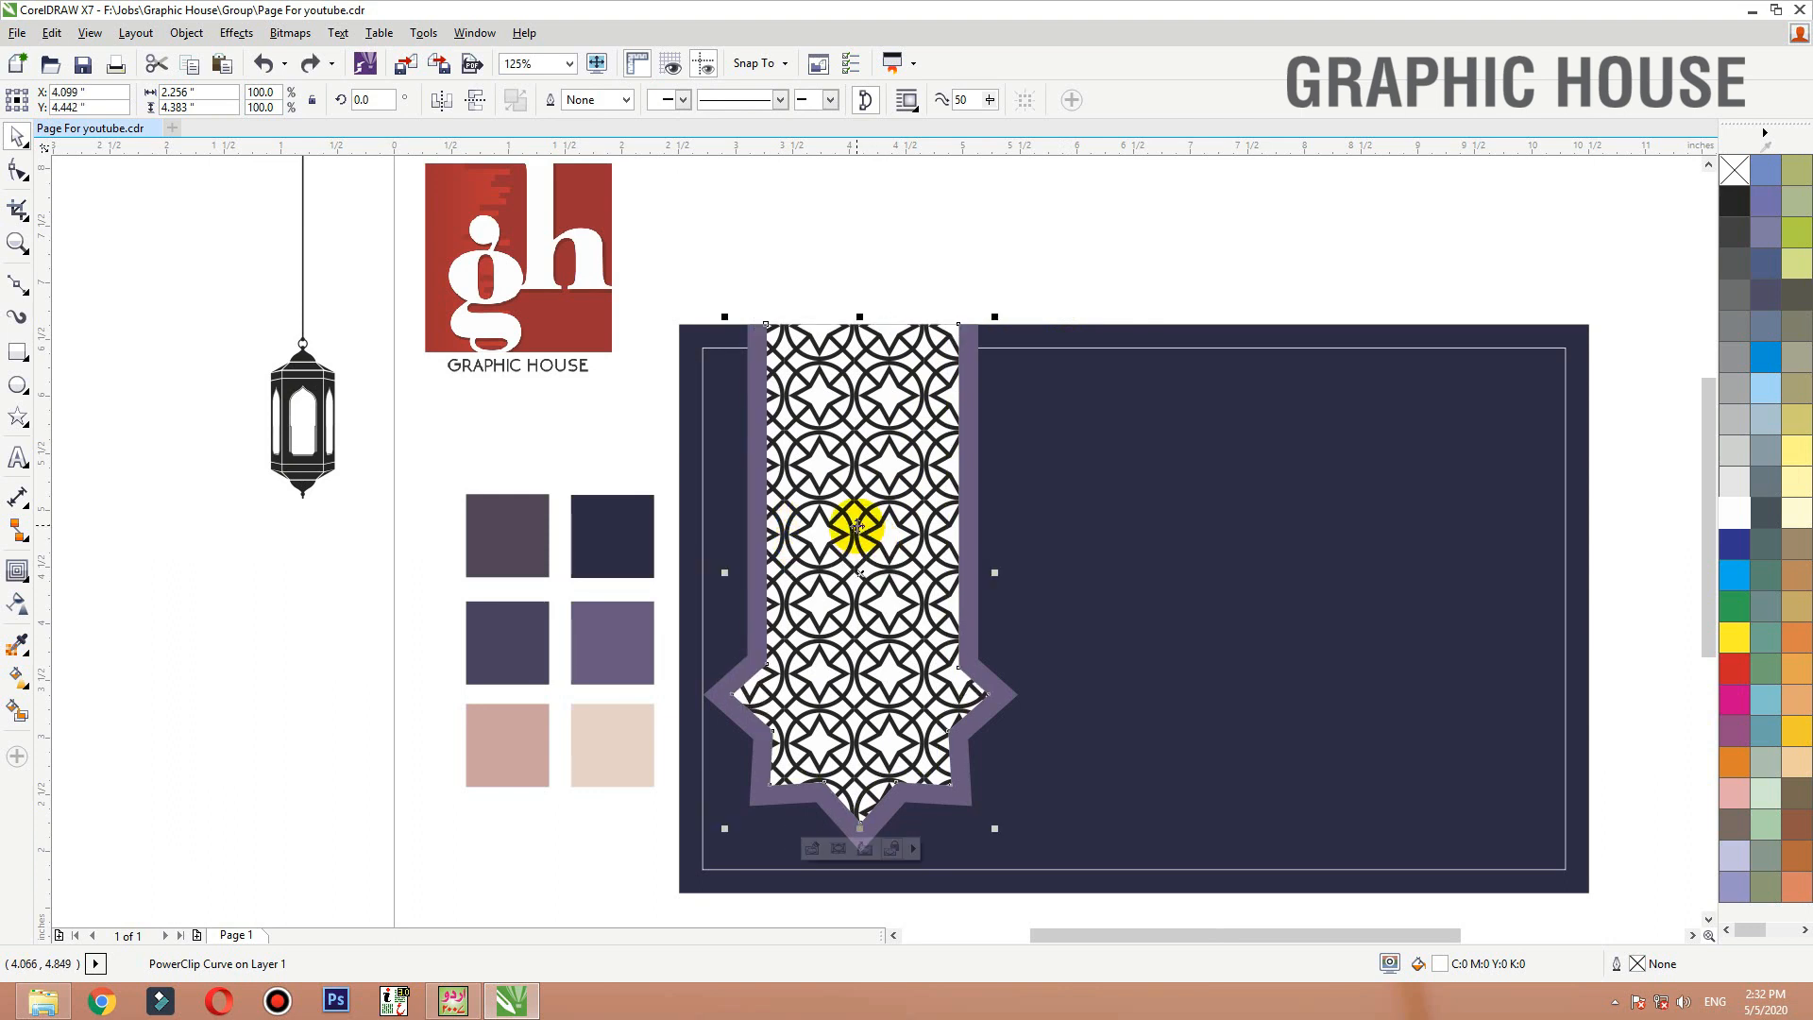
click(961, 804)
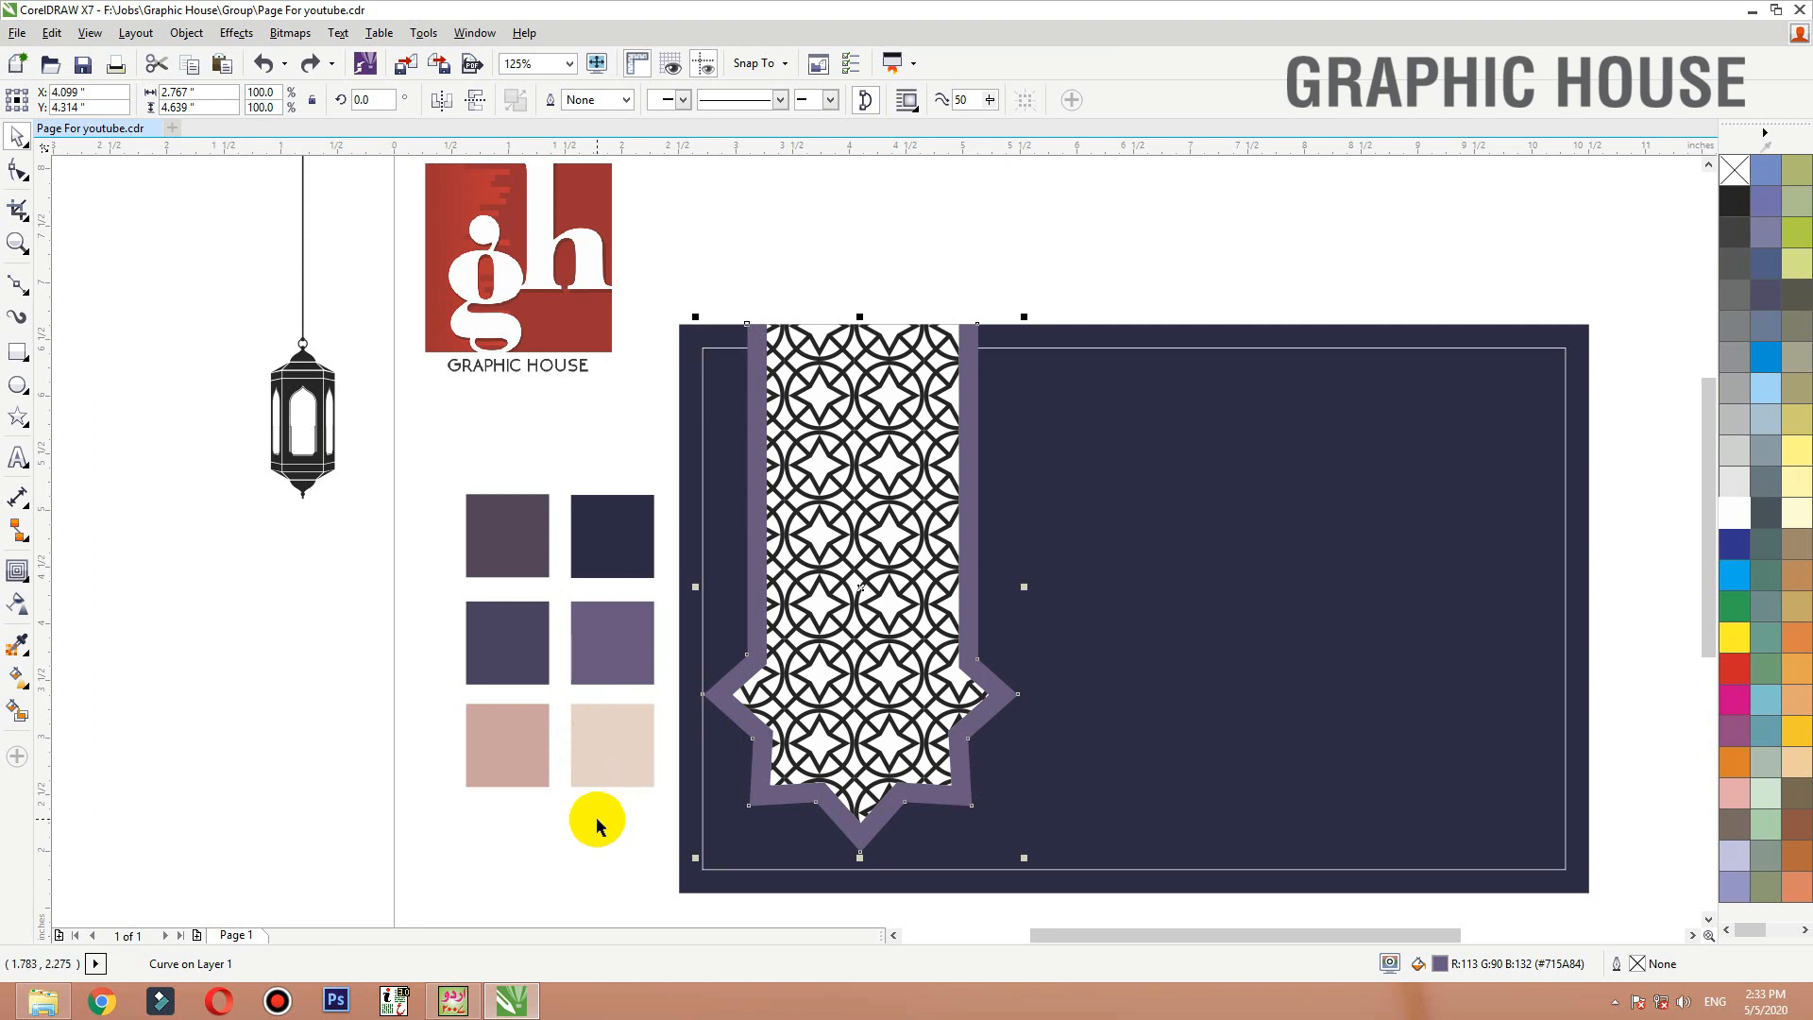
click(890, 619)
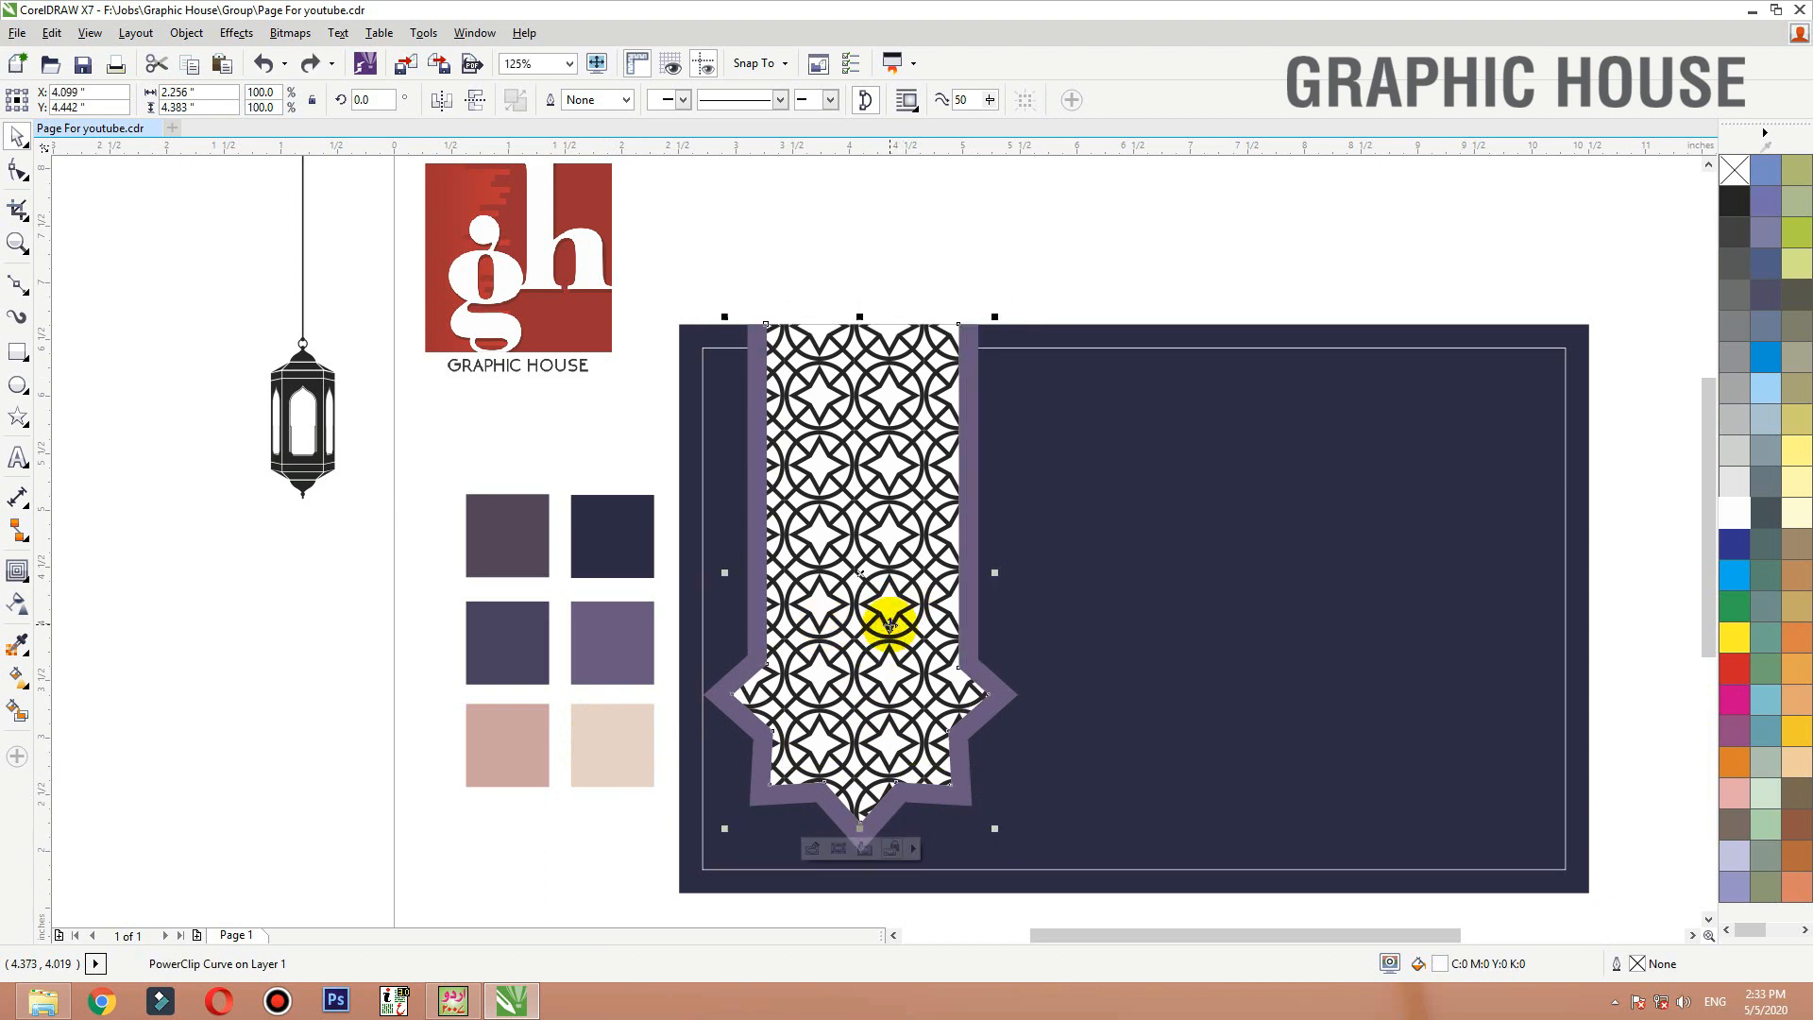
click(17, 644)
click(472, 741)
click(889, 664)
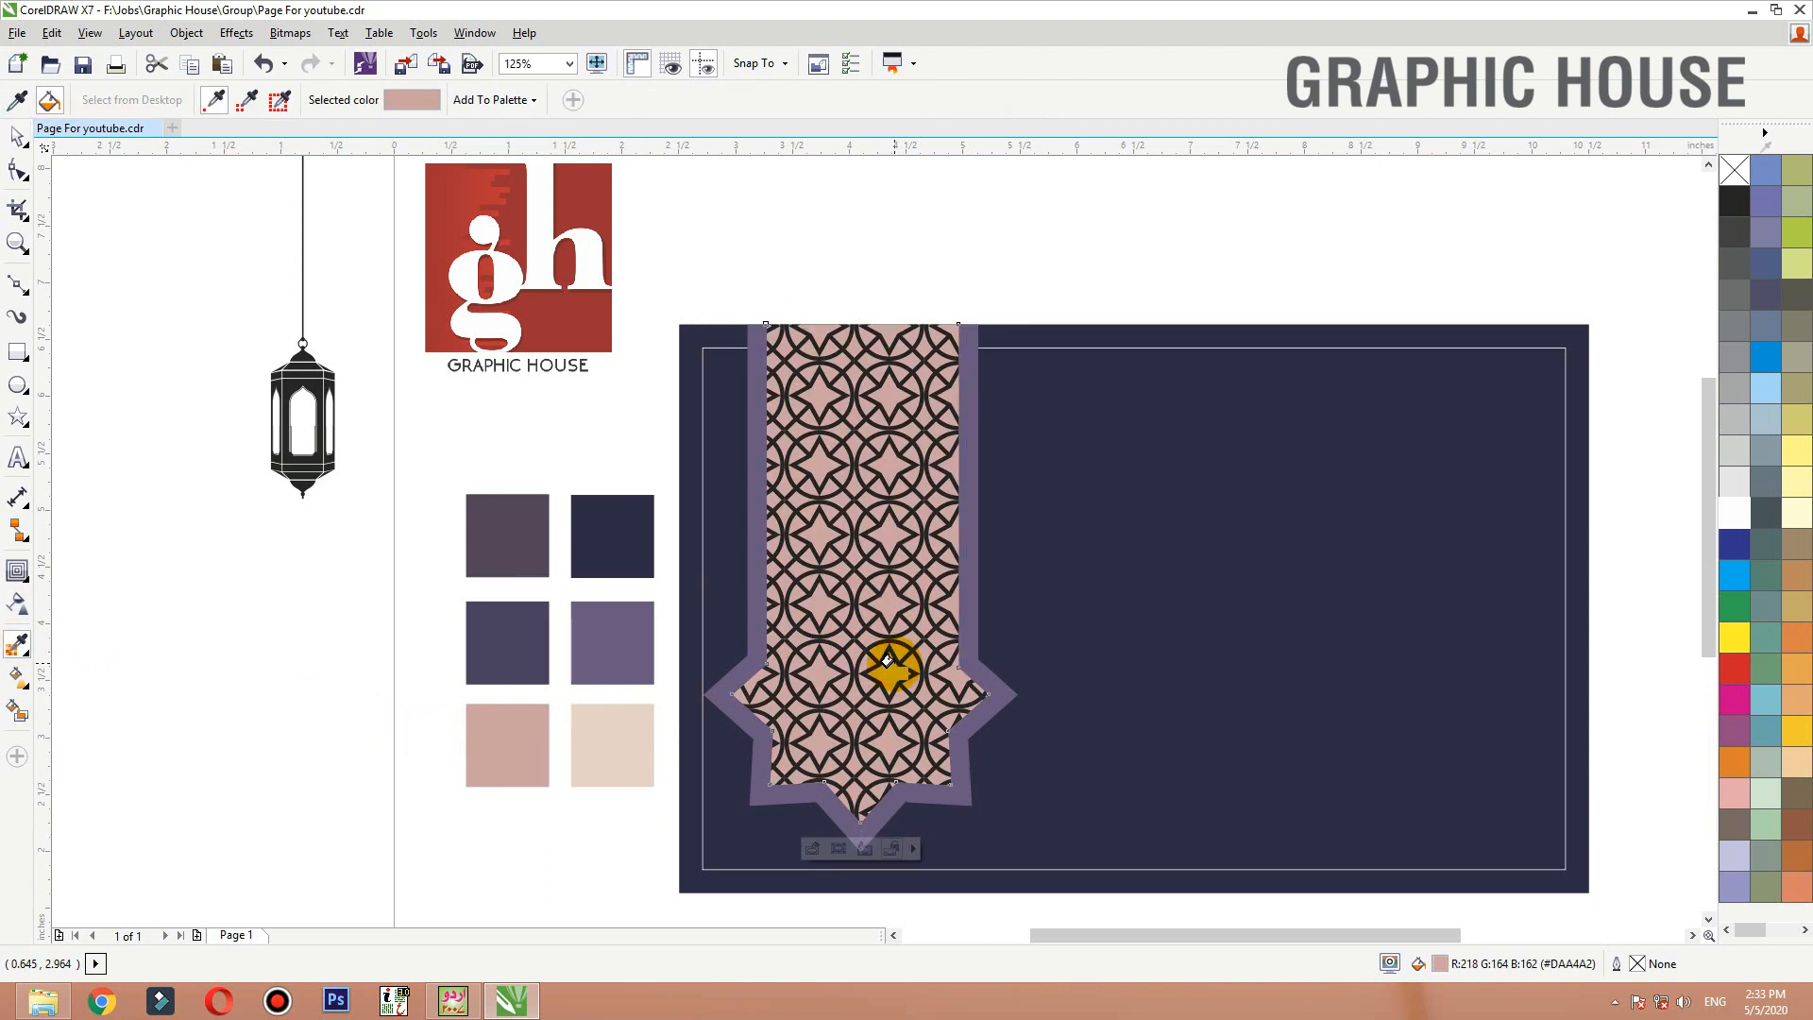
key(space)
drag(875, 656, 891, 566)
key(ctrl+z)
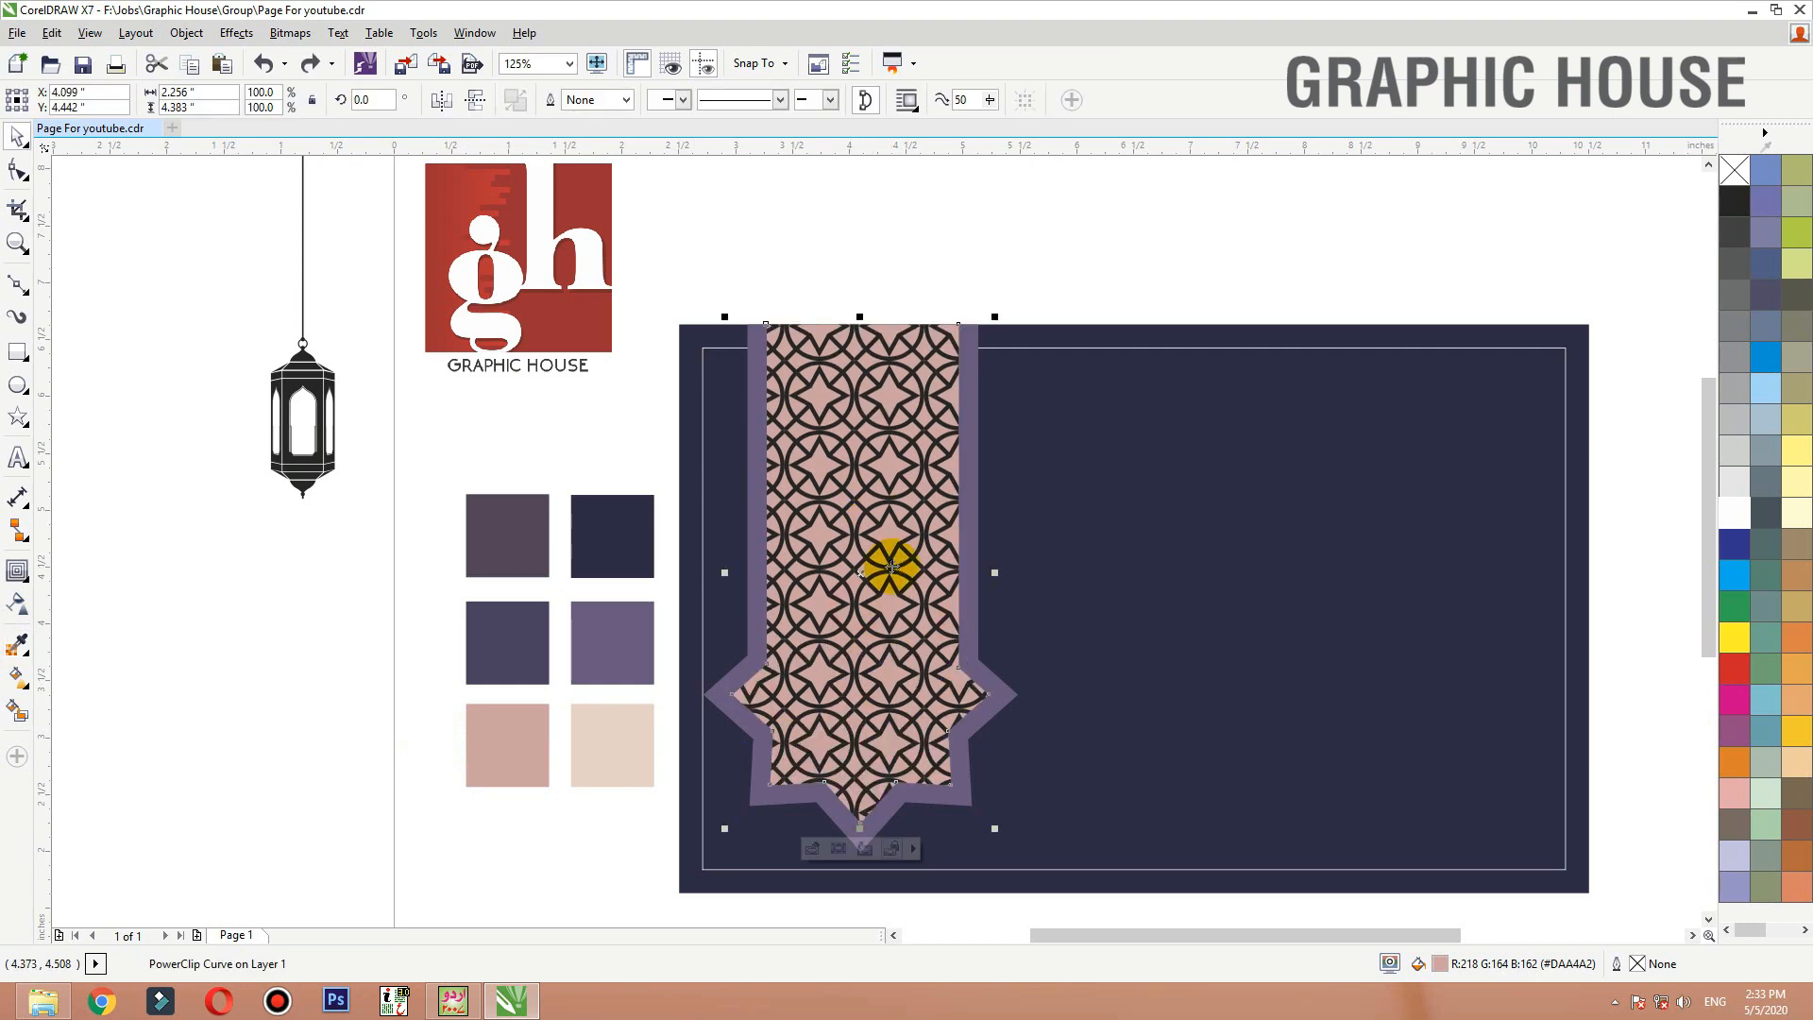
Apply a pink-to-white fountain fill down the patterned shape and change it to an elliptical gradient
key(g)
drag(857, 749, 856, 751)
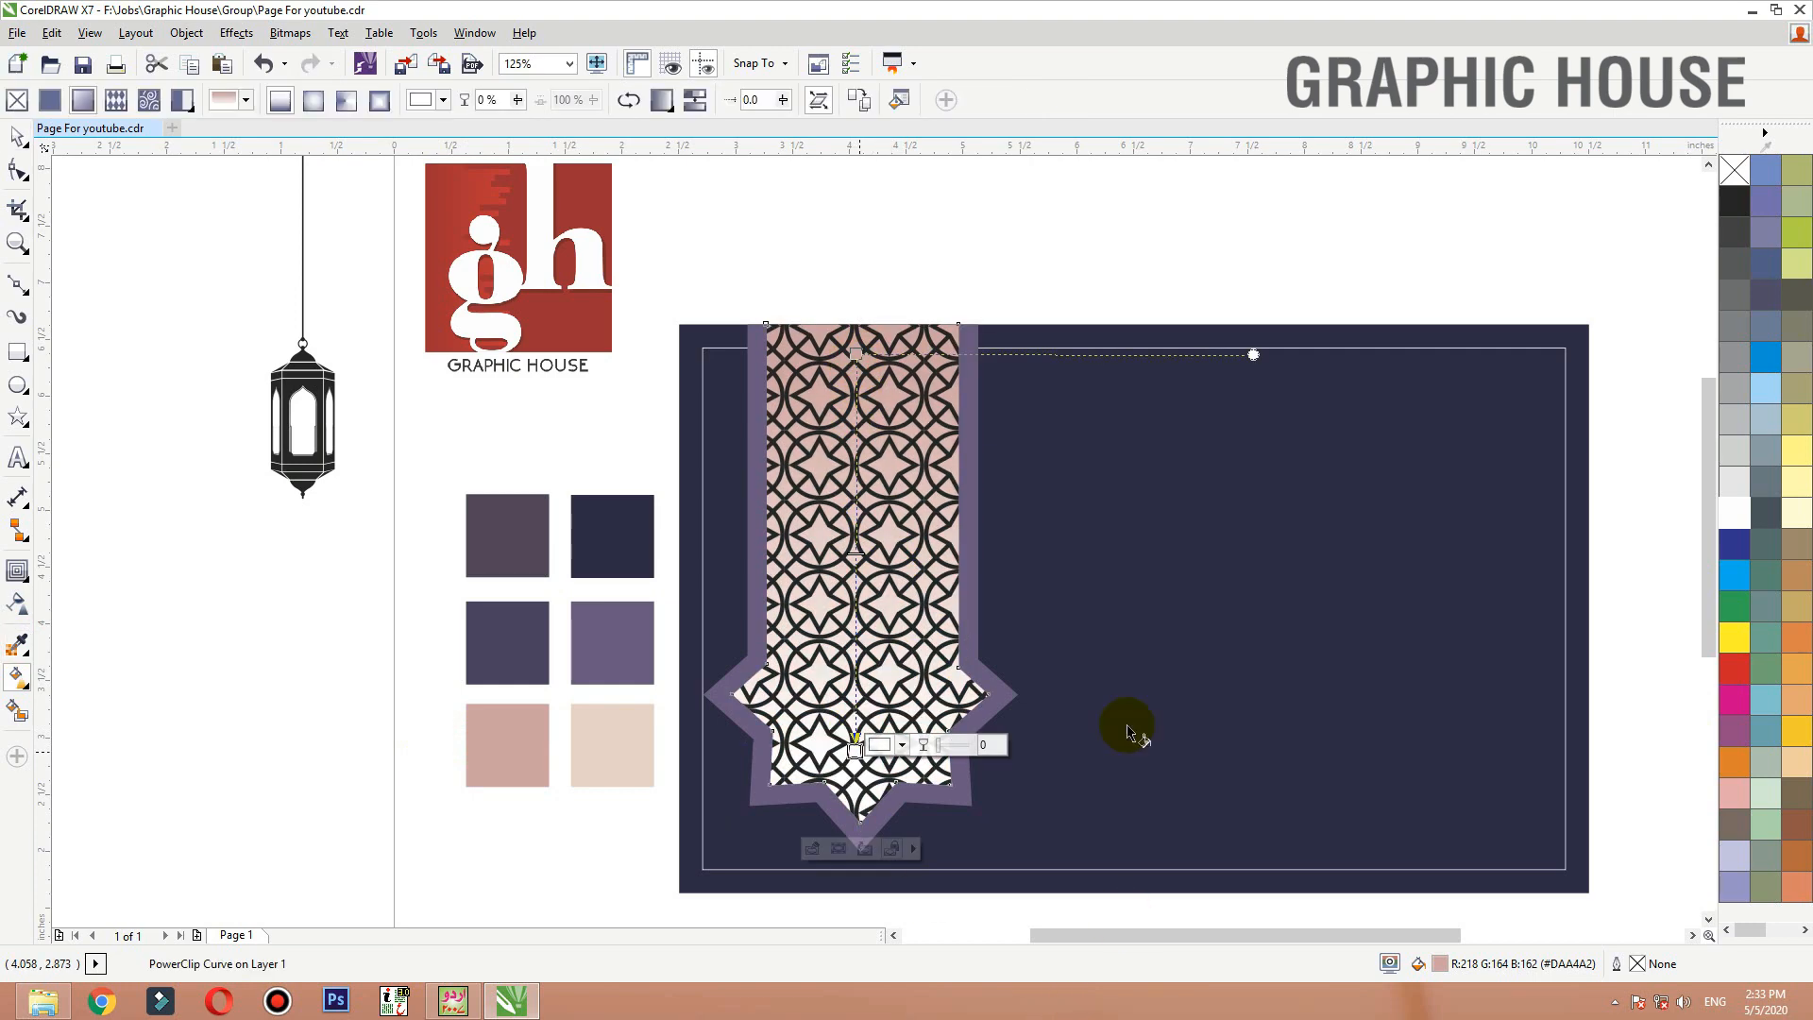
click(315, 100)
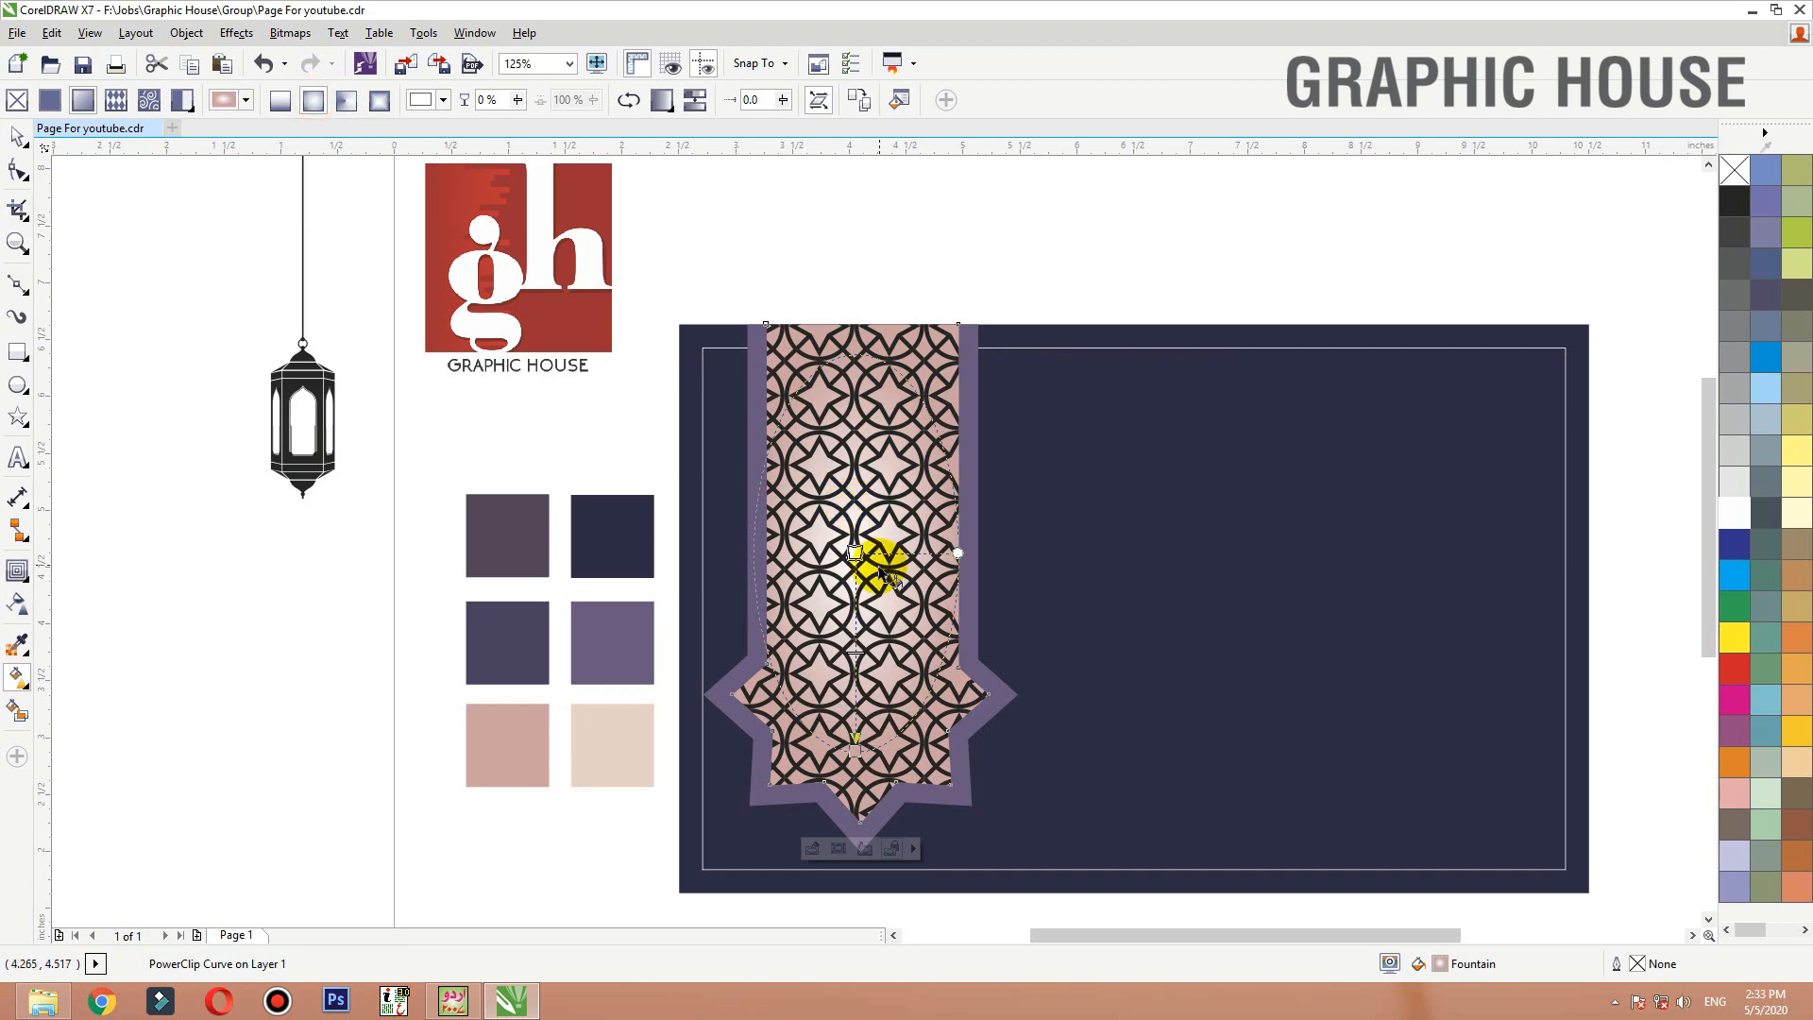
Set the gradient's centre colour to the sampled cream swatch (#EED3C8) and stretch the gradient's outer end past the banner's lower-right edge
click(853, 553)
click(901, 548)
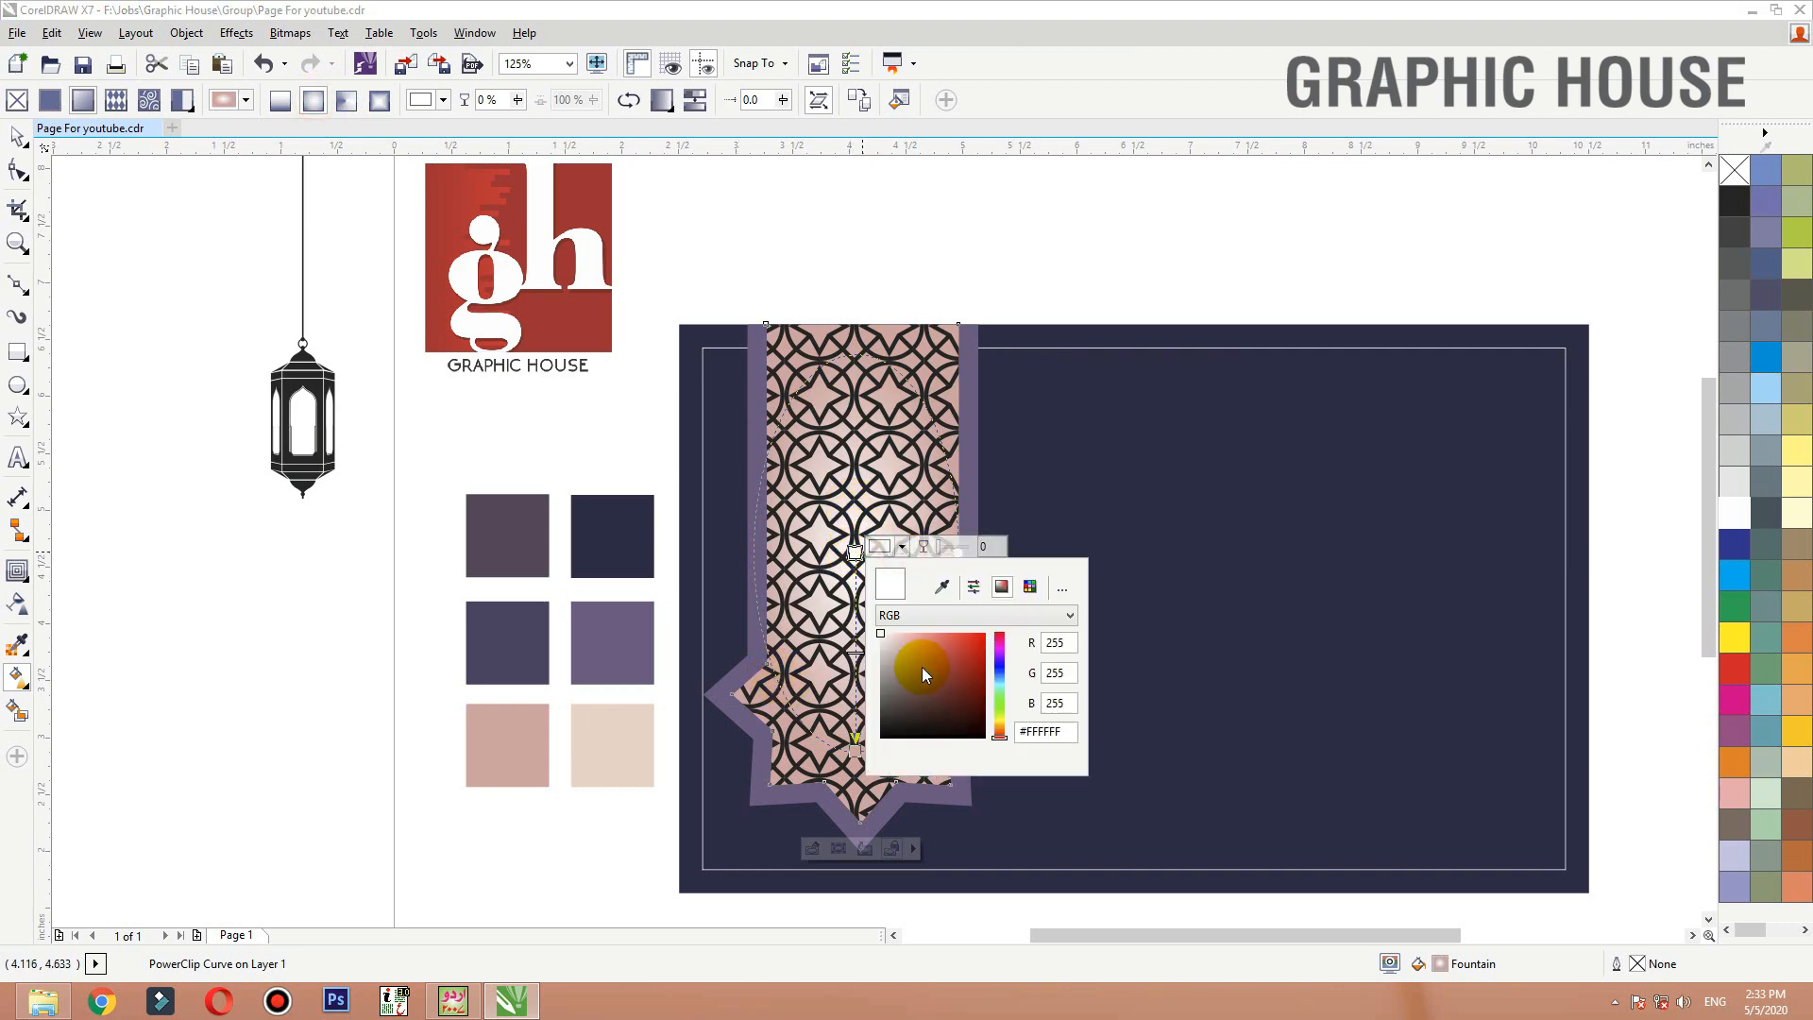
click(940, 589)
click(636, 730)
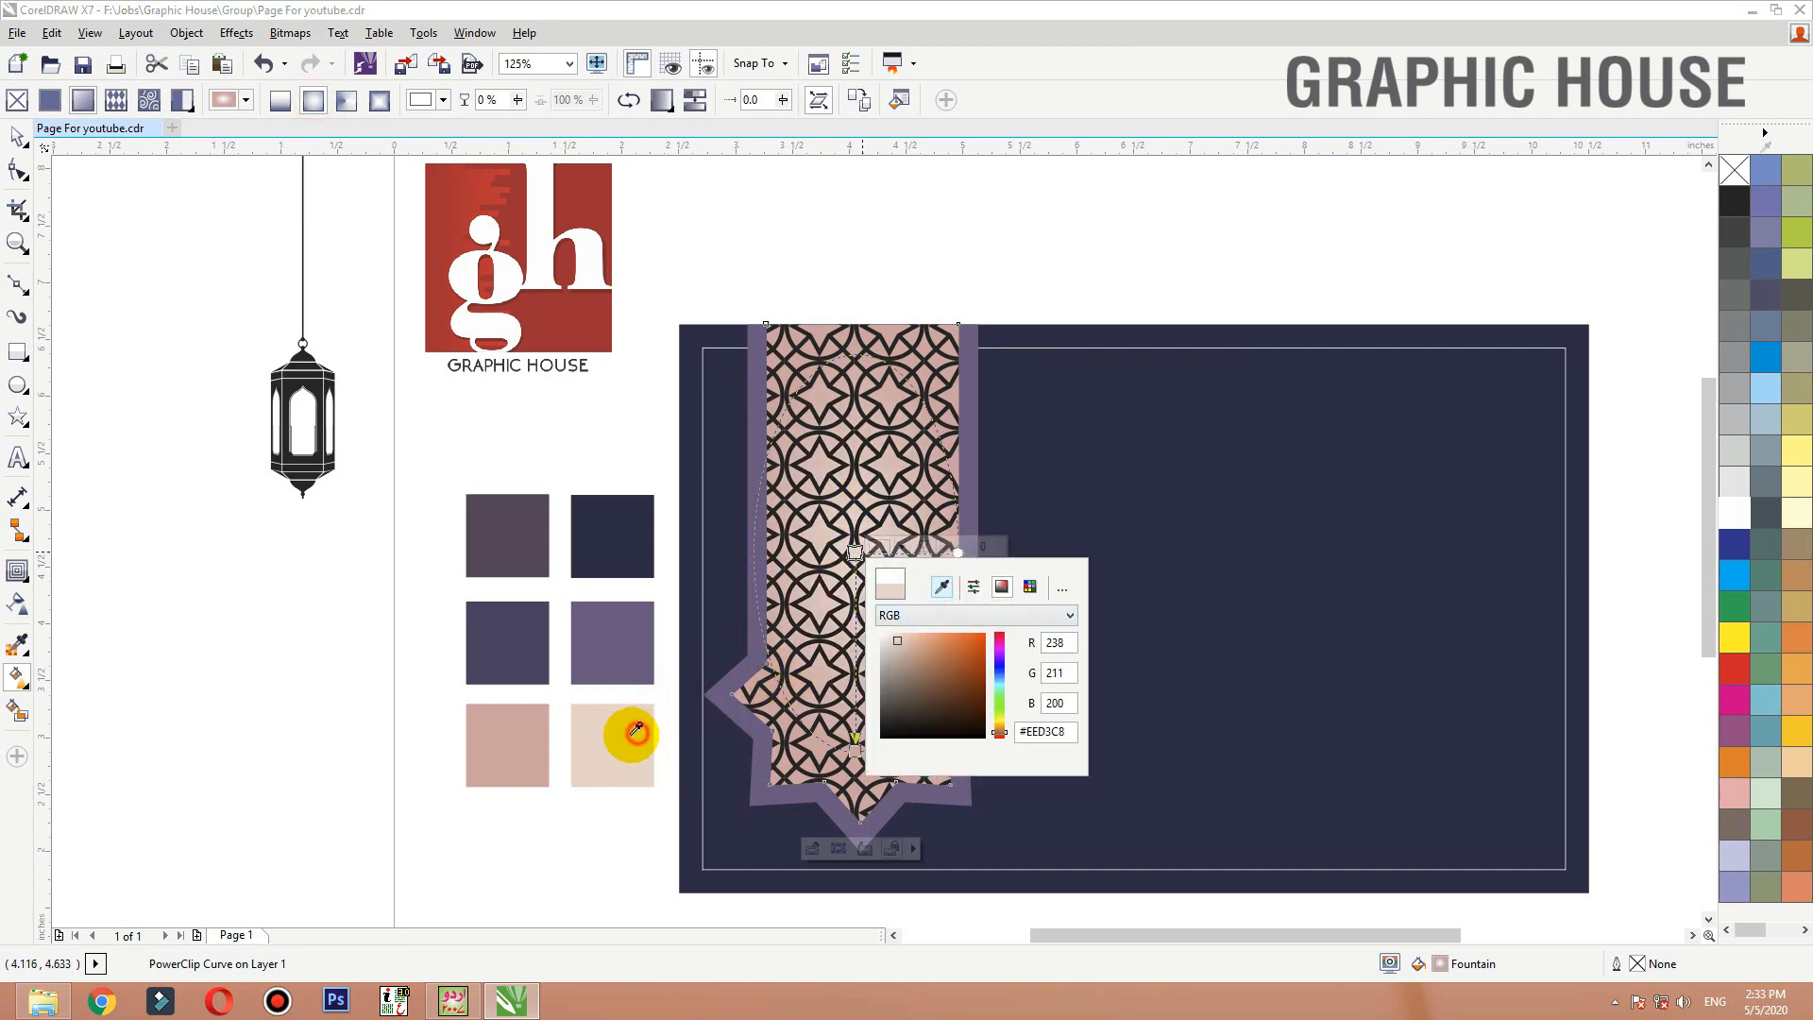
click(821, 628)
drag(855, 751, 1002, 787)
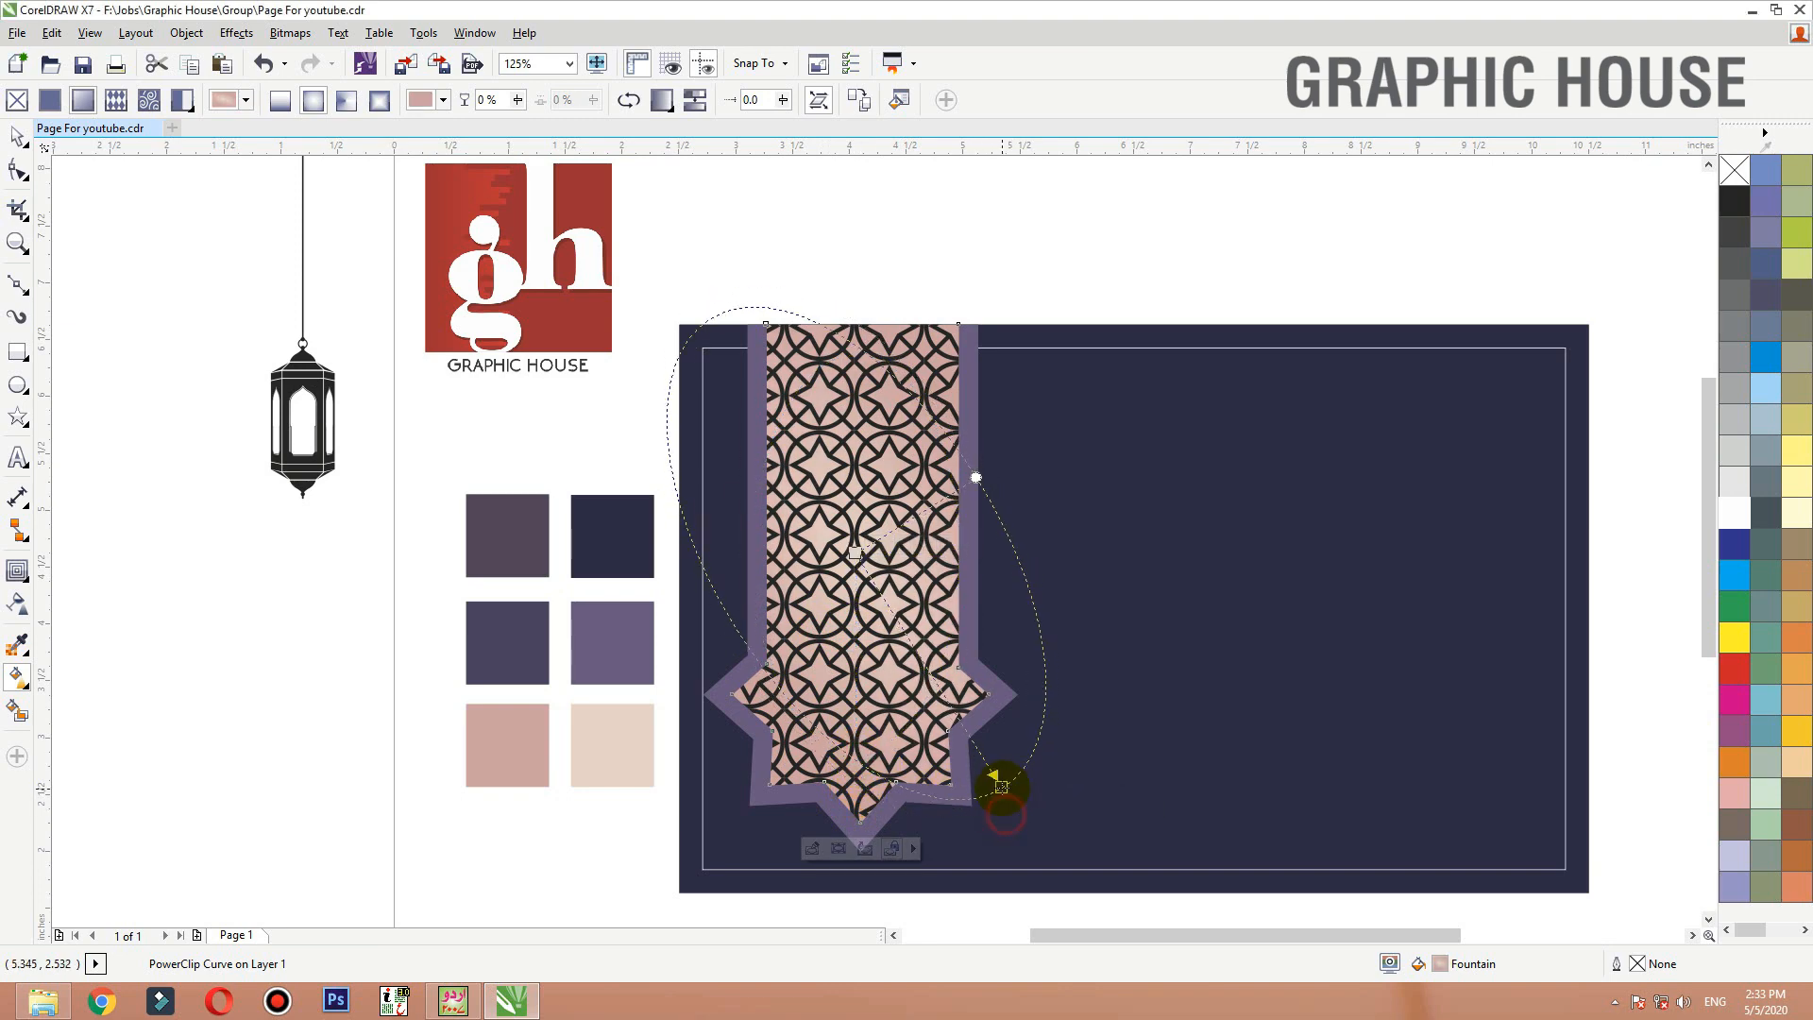
Add a white stop inside the patterned shape's elliptical gradient, move the centre up, and pull the outer end to the shape's lower-left edge
double_click(889, 610)
click(1737, 512)
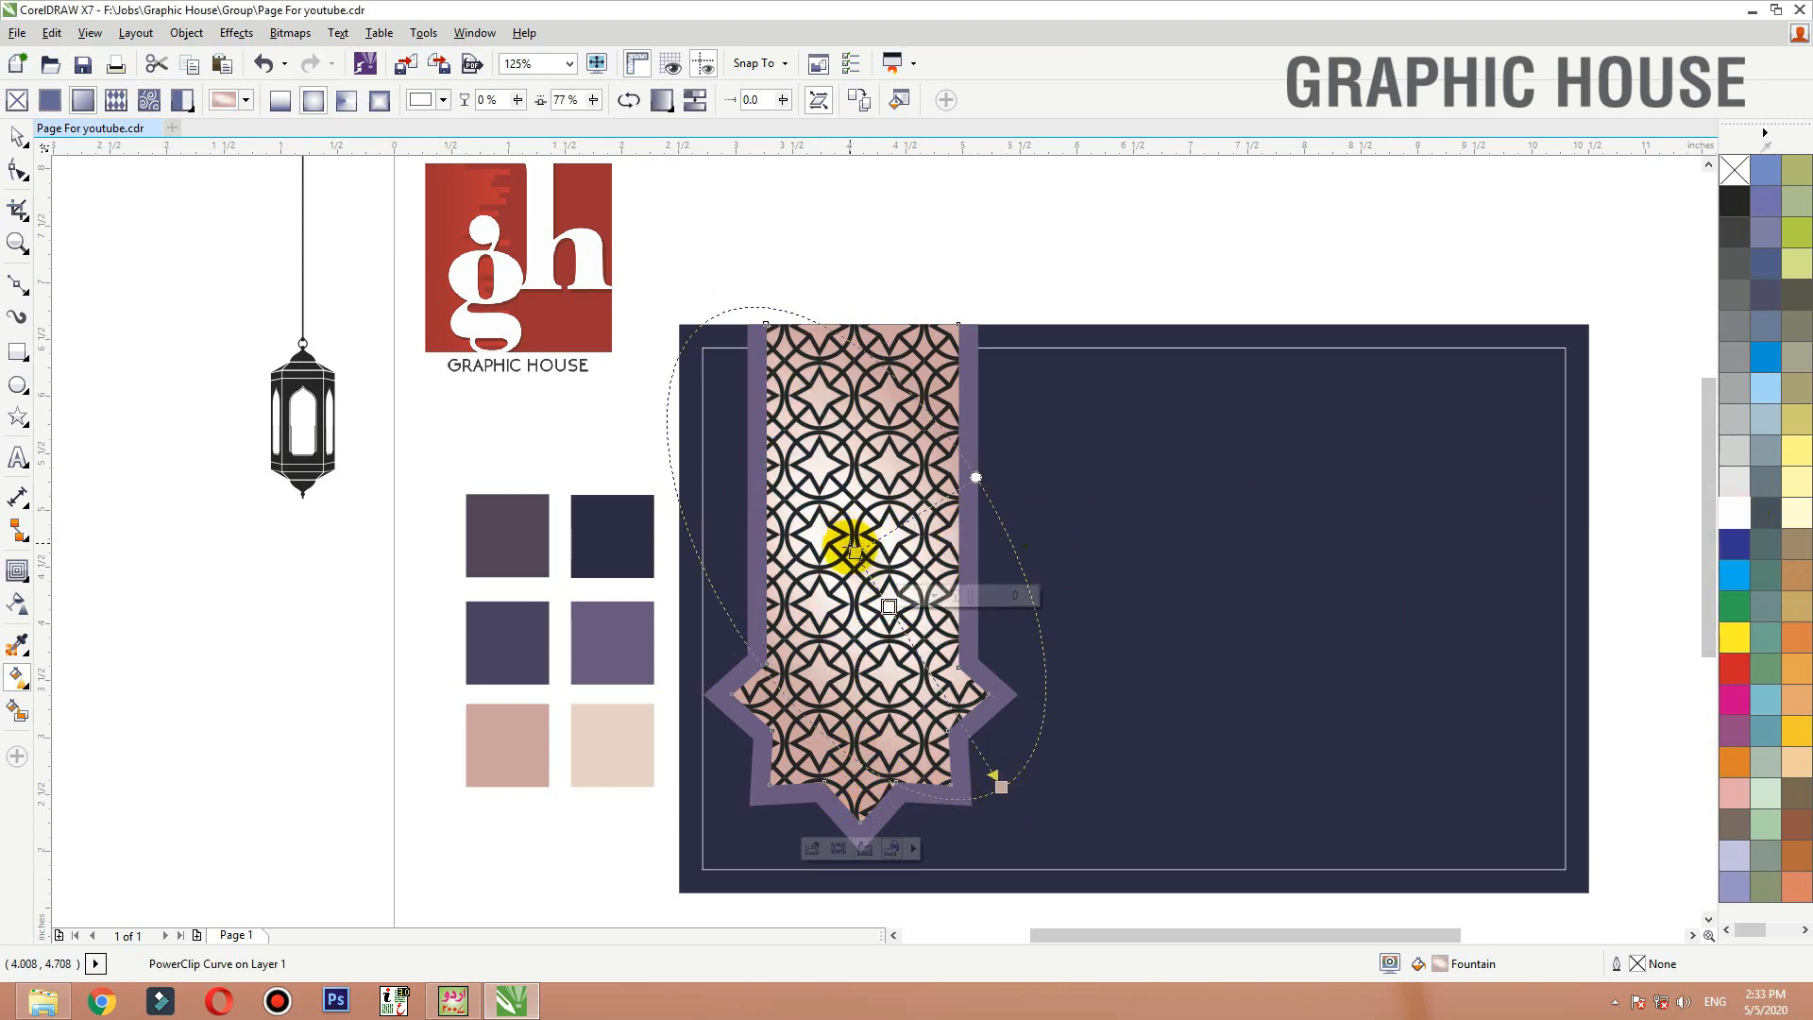
mouse_move(854, 551)
mouse_down()
mouse_move(855, 501)
mouse_move(854, 526)
mouse_up()
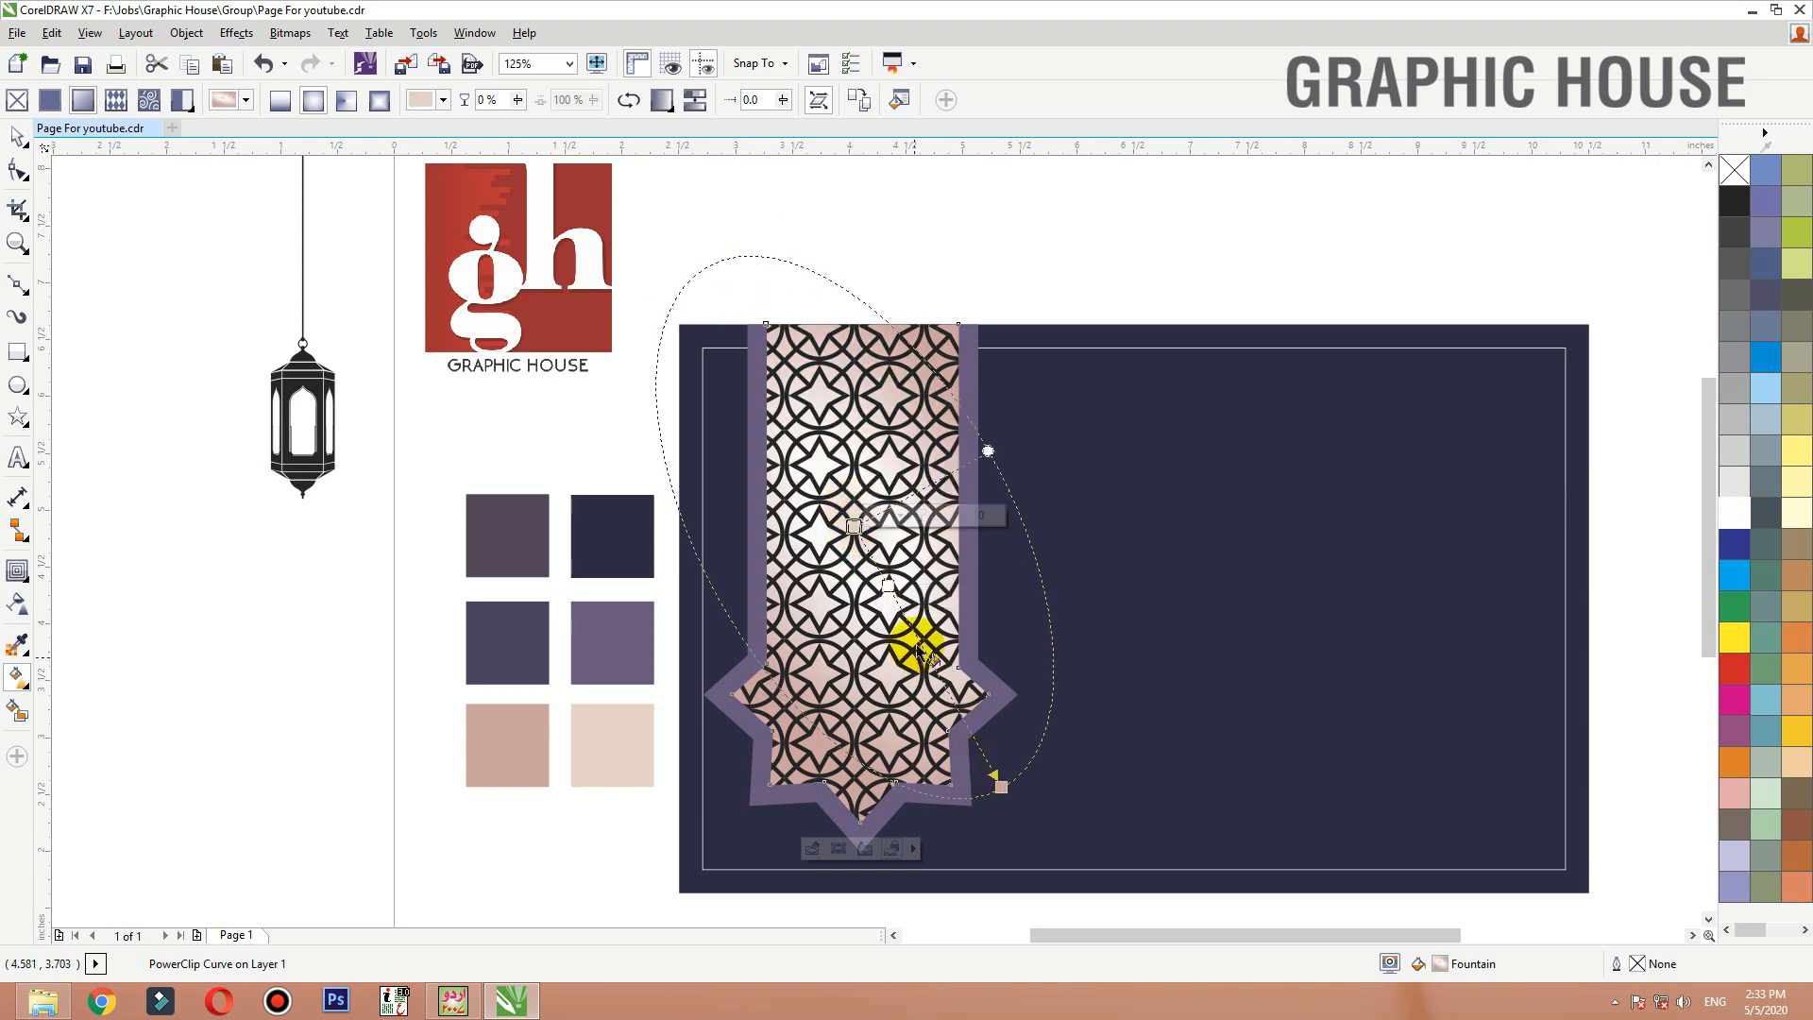
drag(888, 585, 903, 615)
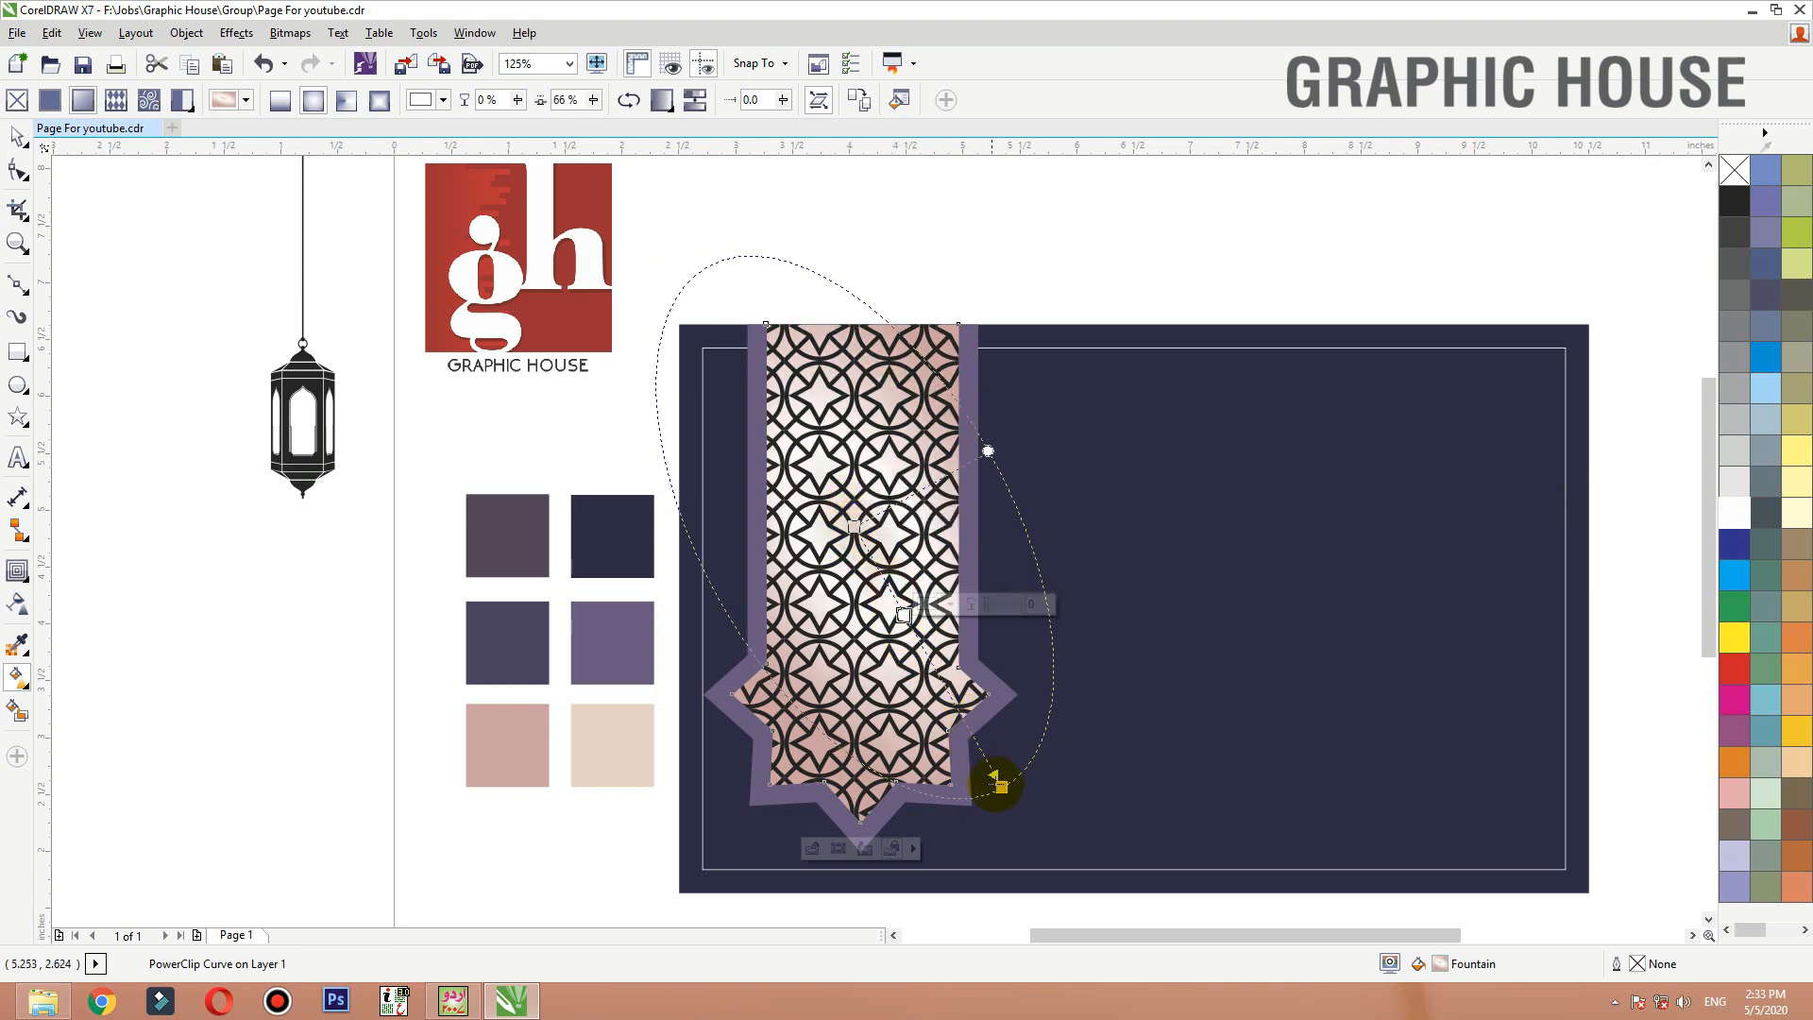
drag(997, 782, 815, 801)
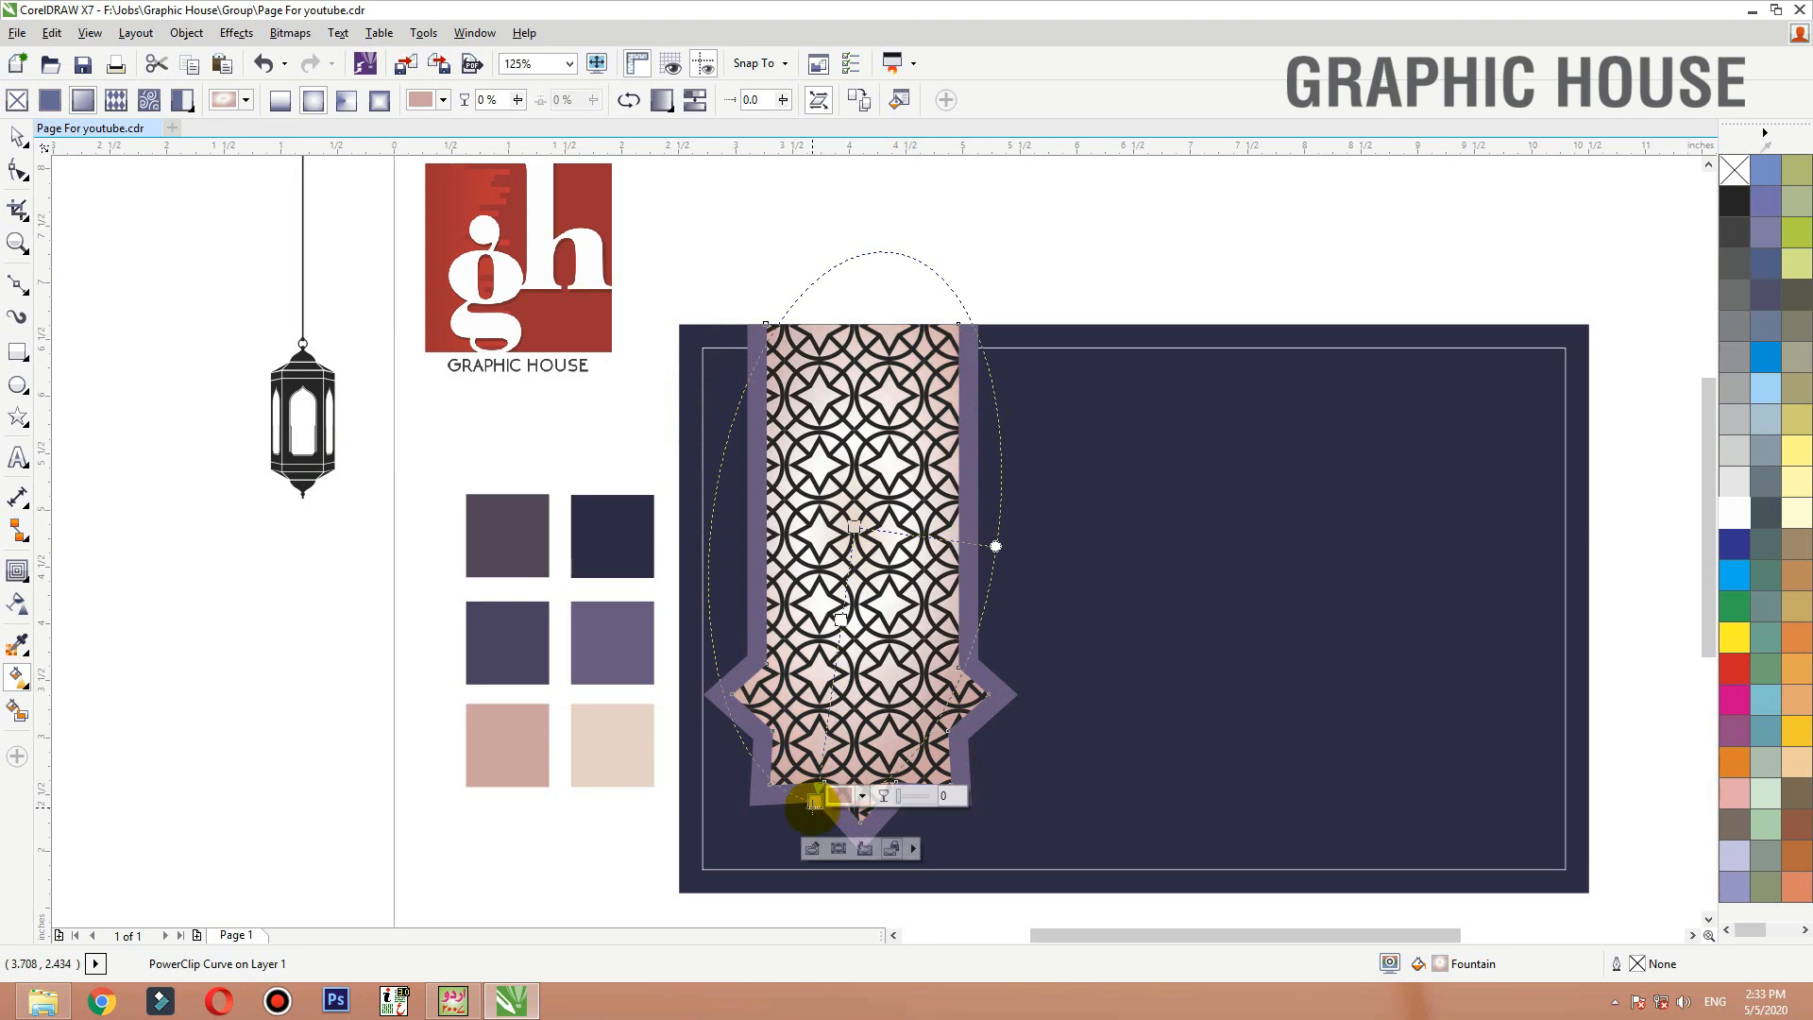
key(space)
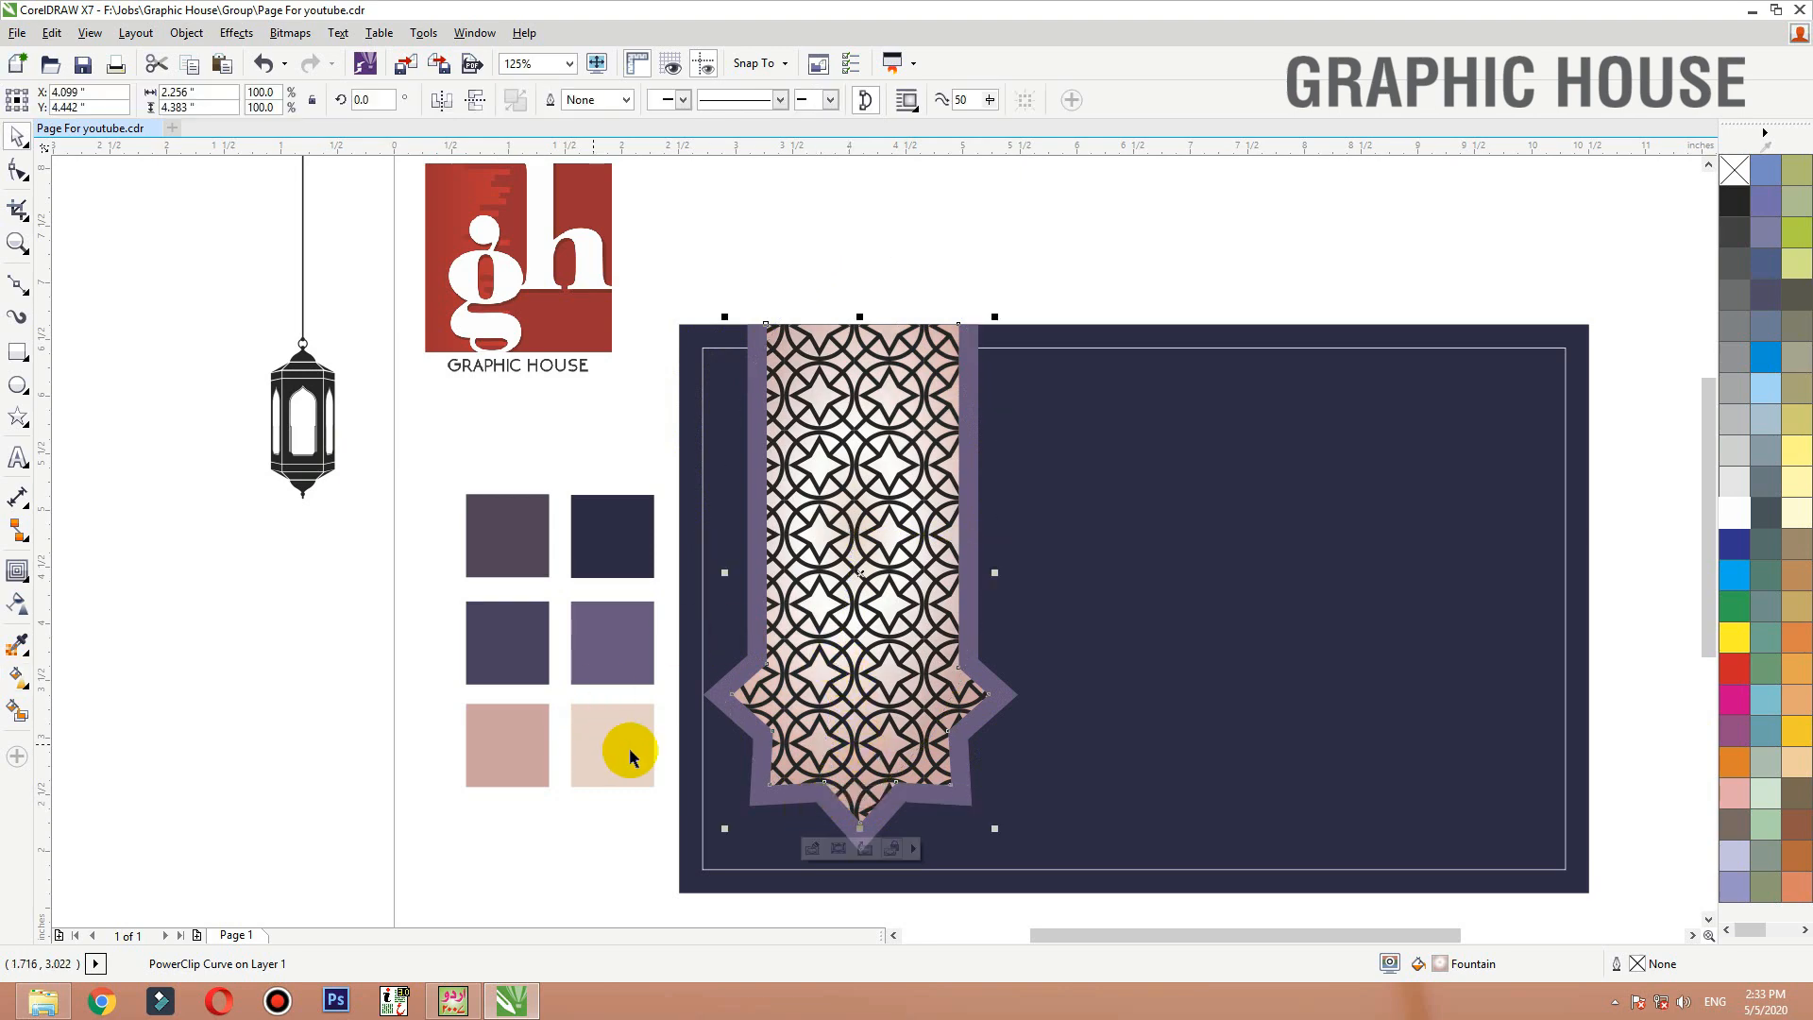
Try to recolour the clipped pattern with the purple sampled from its swatch (#715A84)
ctrl+click(820, 670)
click(831, 666)
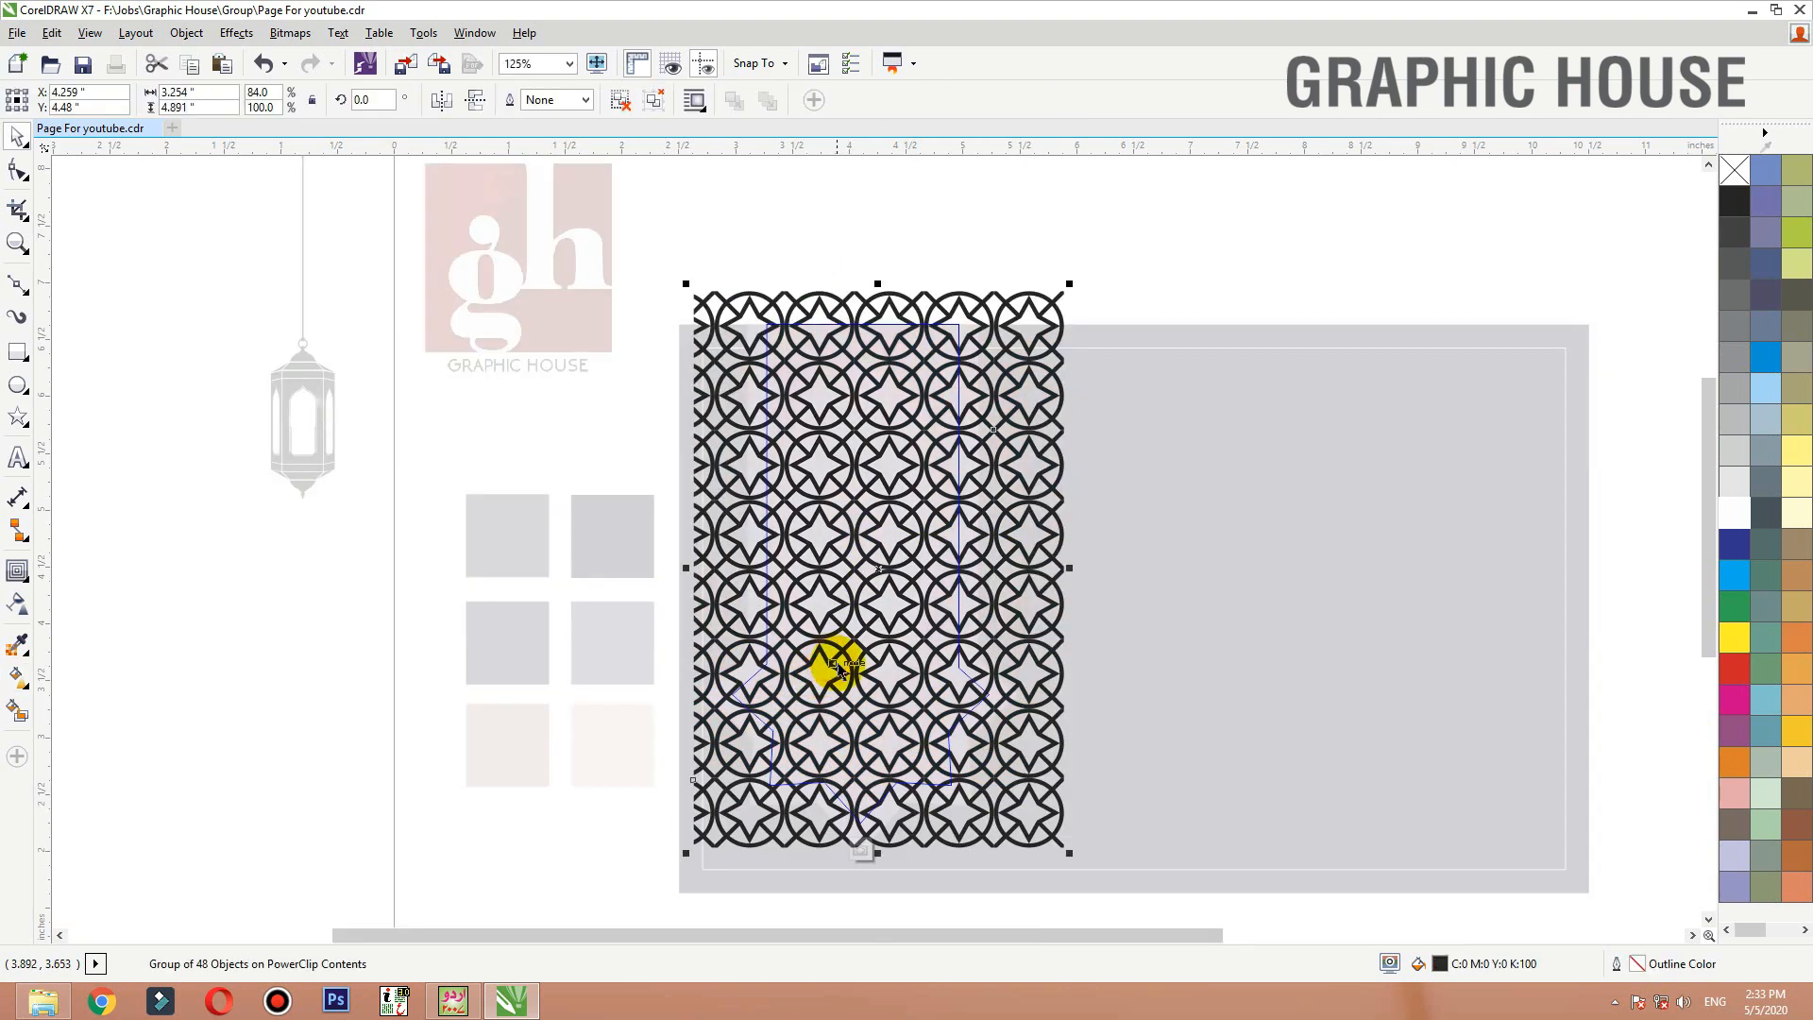
ctrl+click(586, 751)
click(19, 643)
click(624, 647)
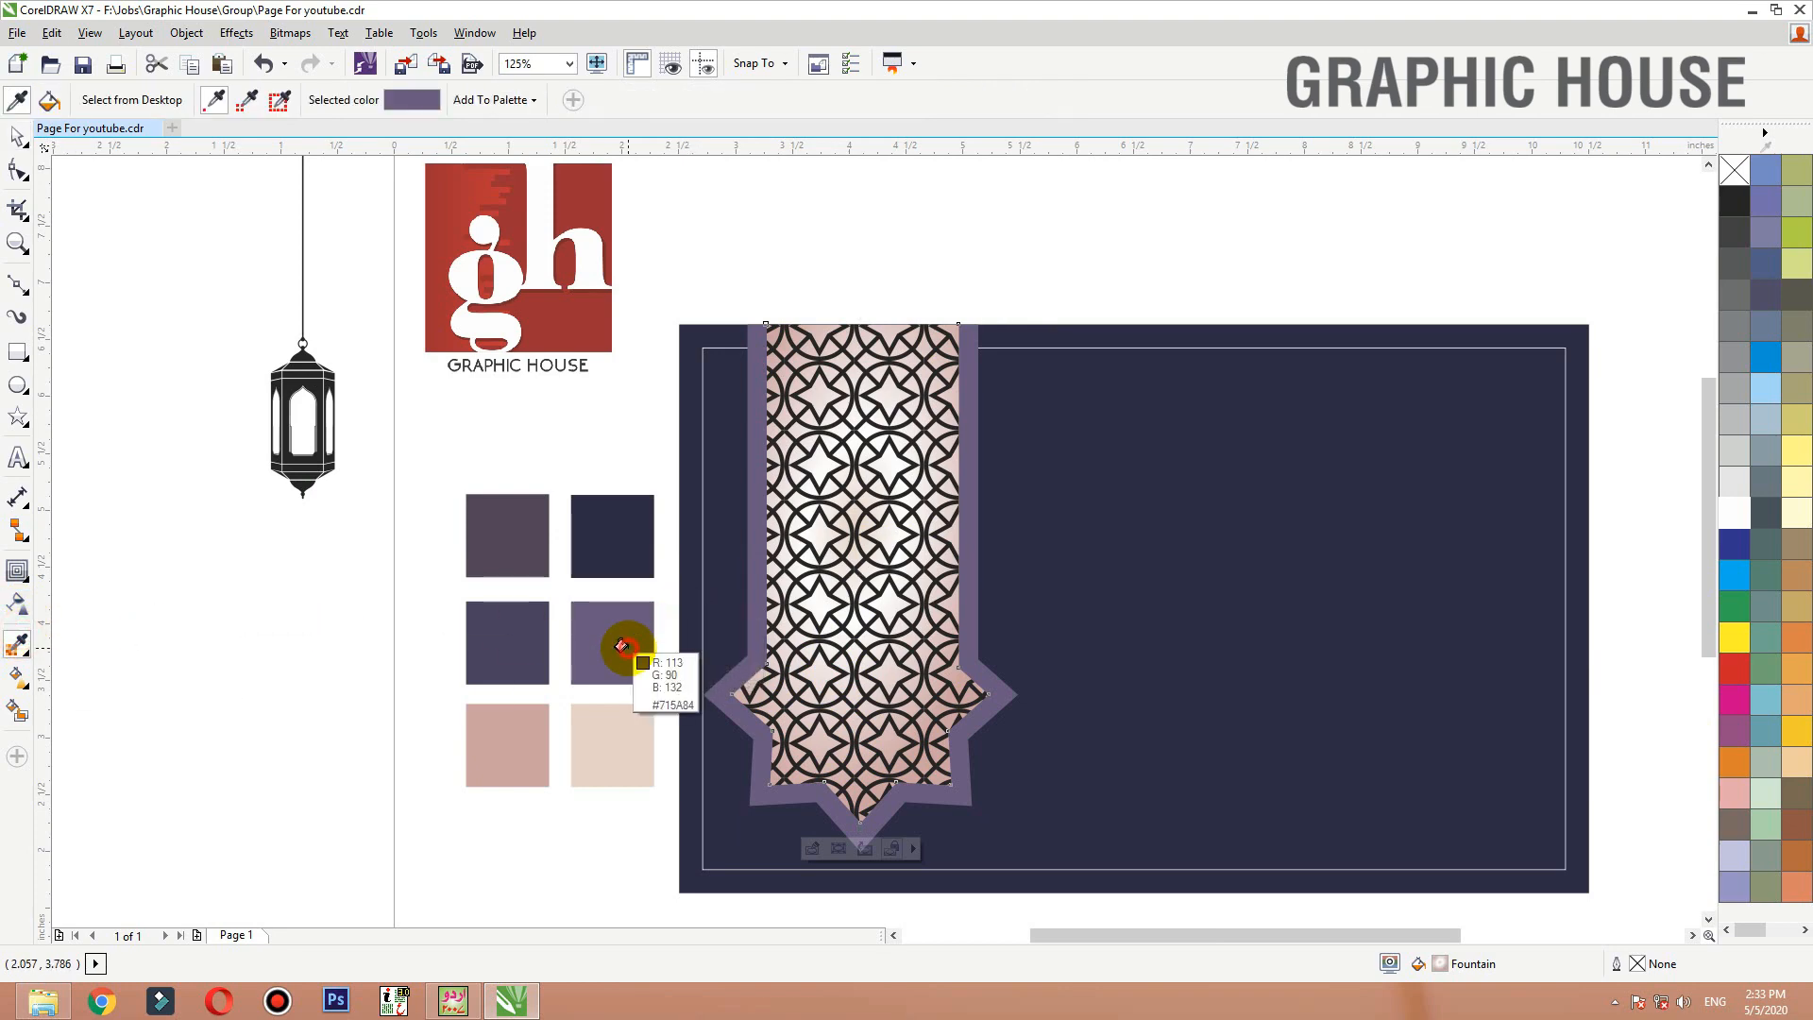
click(796, 676)
key(ctrl+z)
key(space)
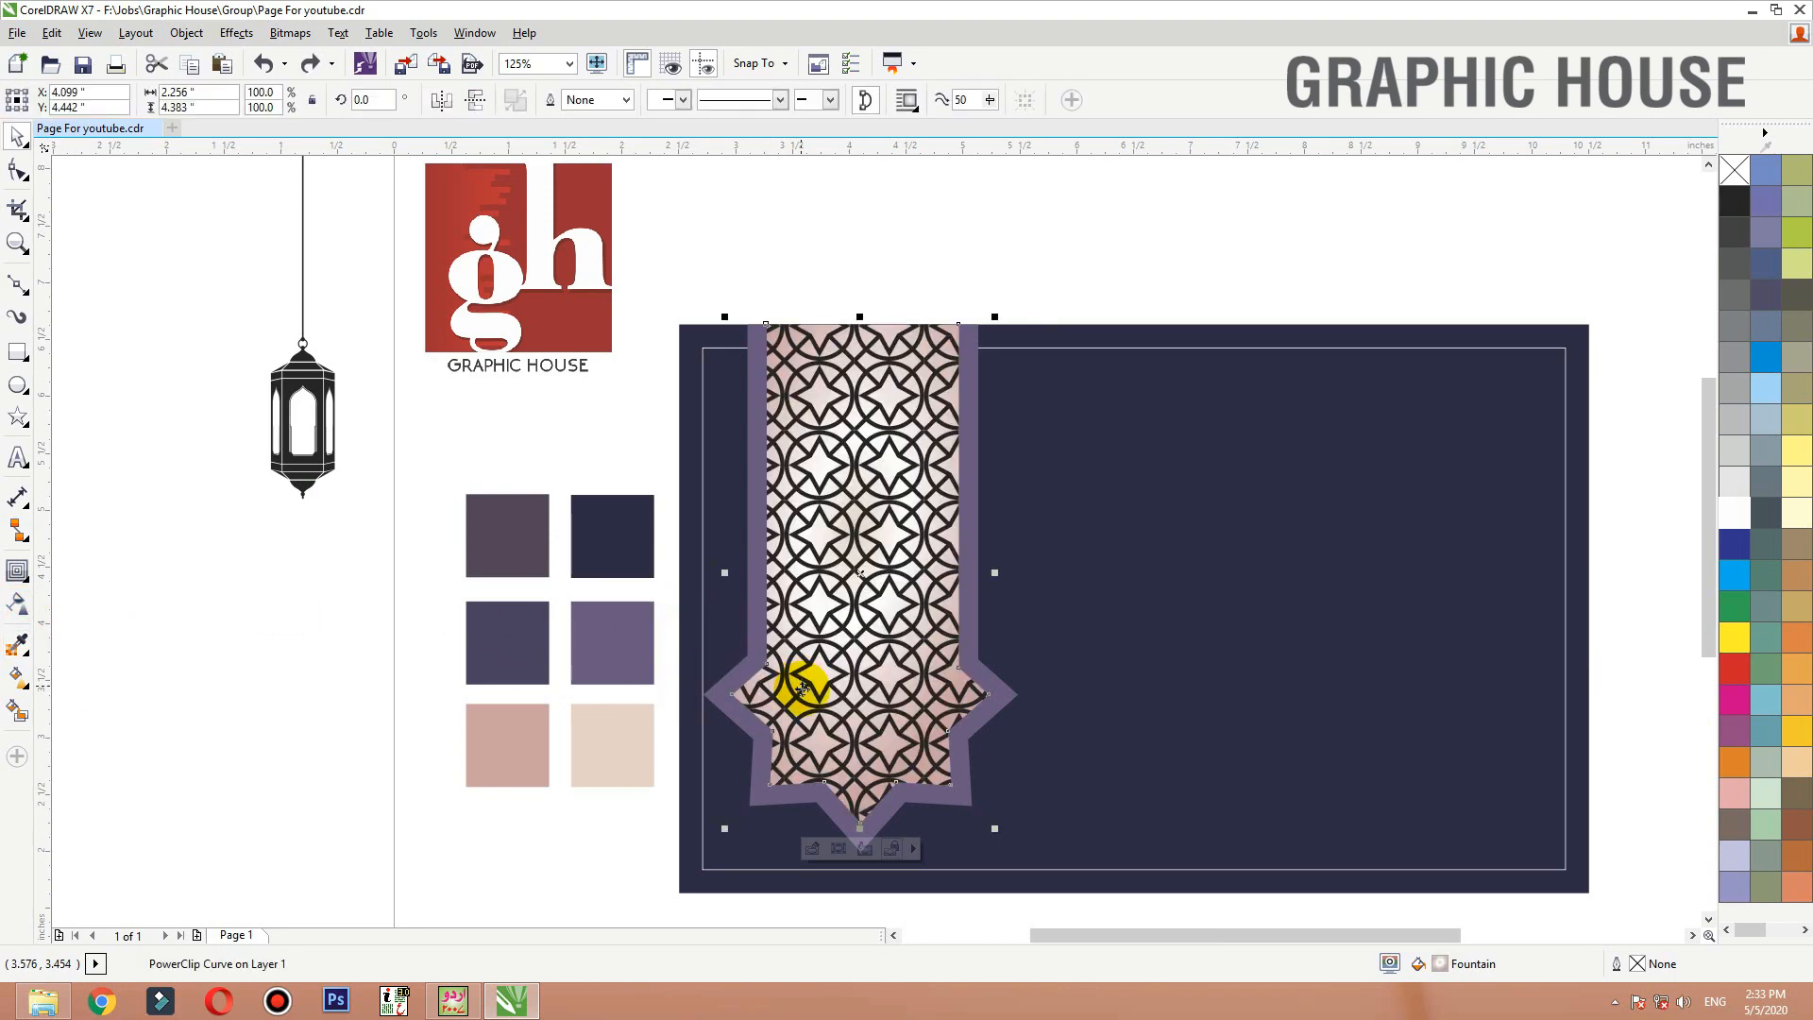
Duplicate the purple #715A84 swatch slightly to the right of the original
click(635, 648)
drag(559, 596, 1094, 861)
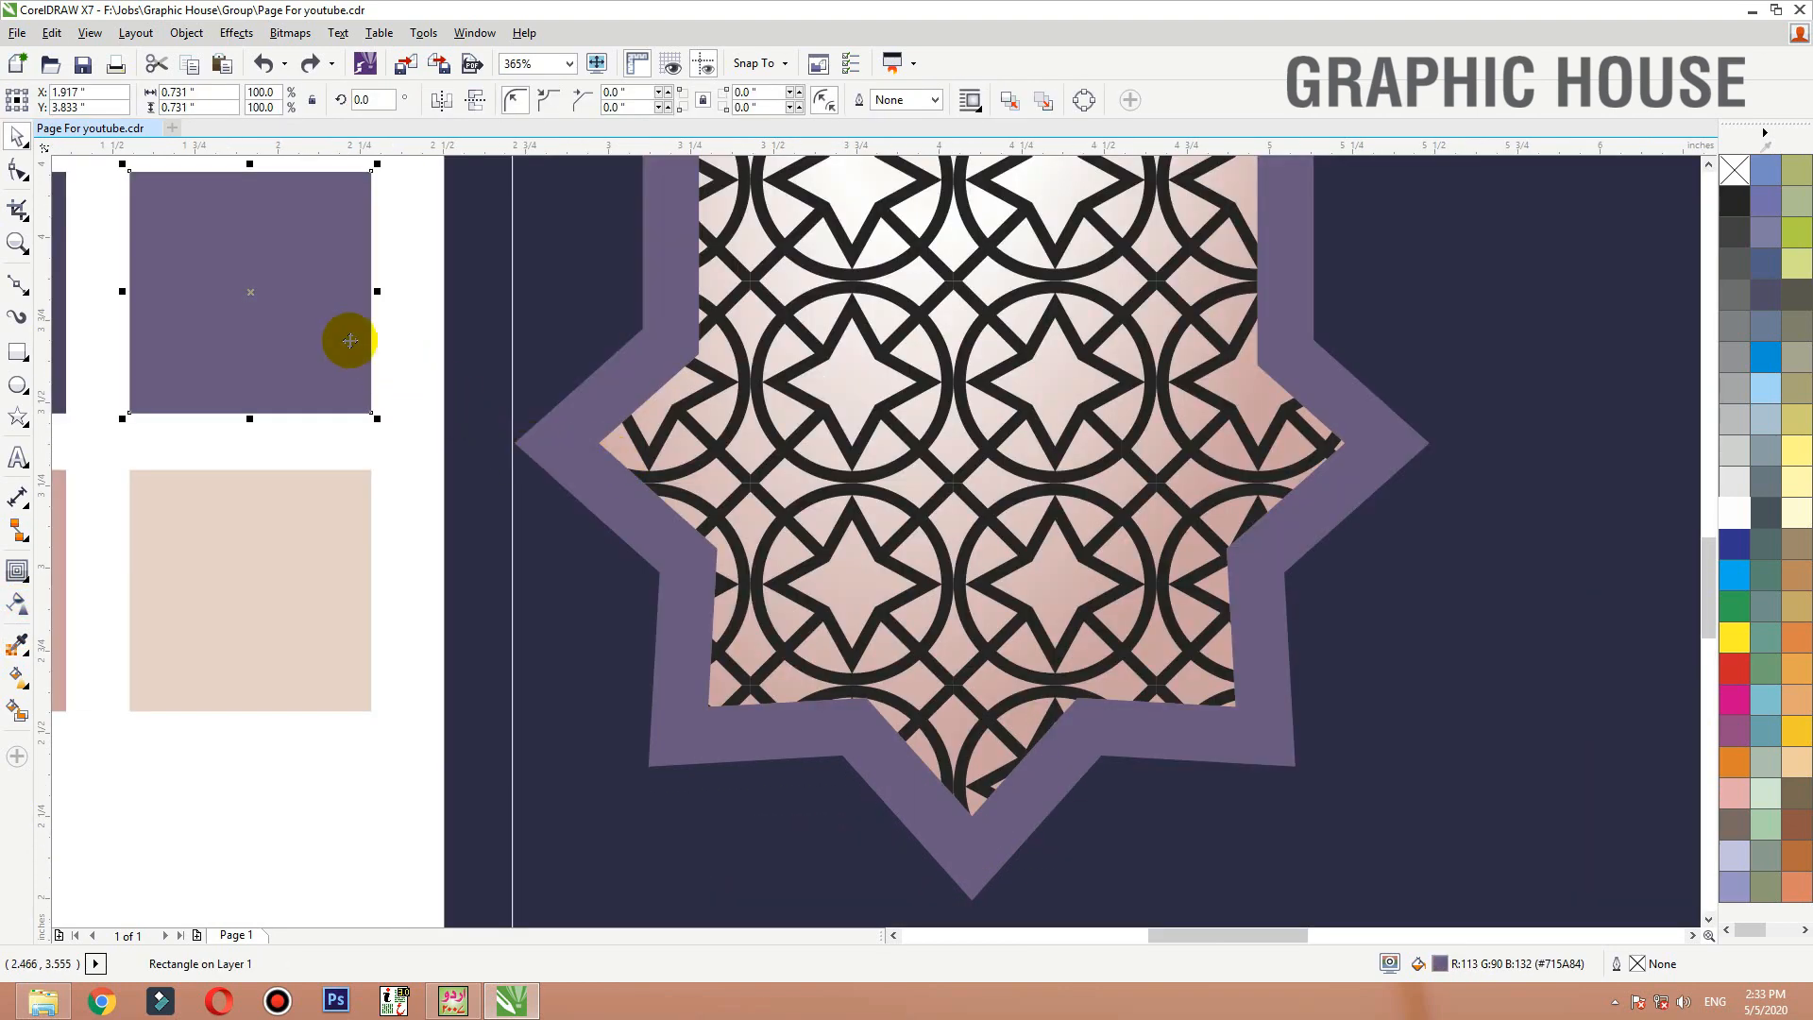
right_click(351, 334)
click(259, 301)
drag(261, 300, 364, 309)
right_click(364, 309)
PowerClip the duplicate purple swatch inside the patterned shape, open its contents for editing, and move the swatch clear of the pattern
right_click(366, 249)
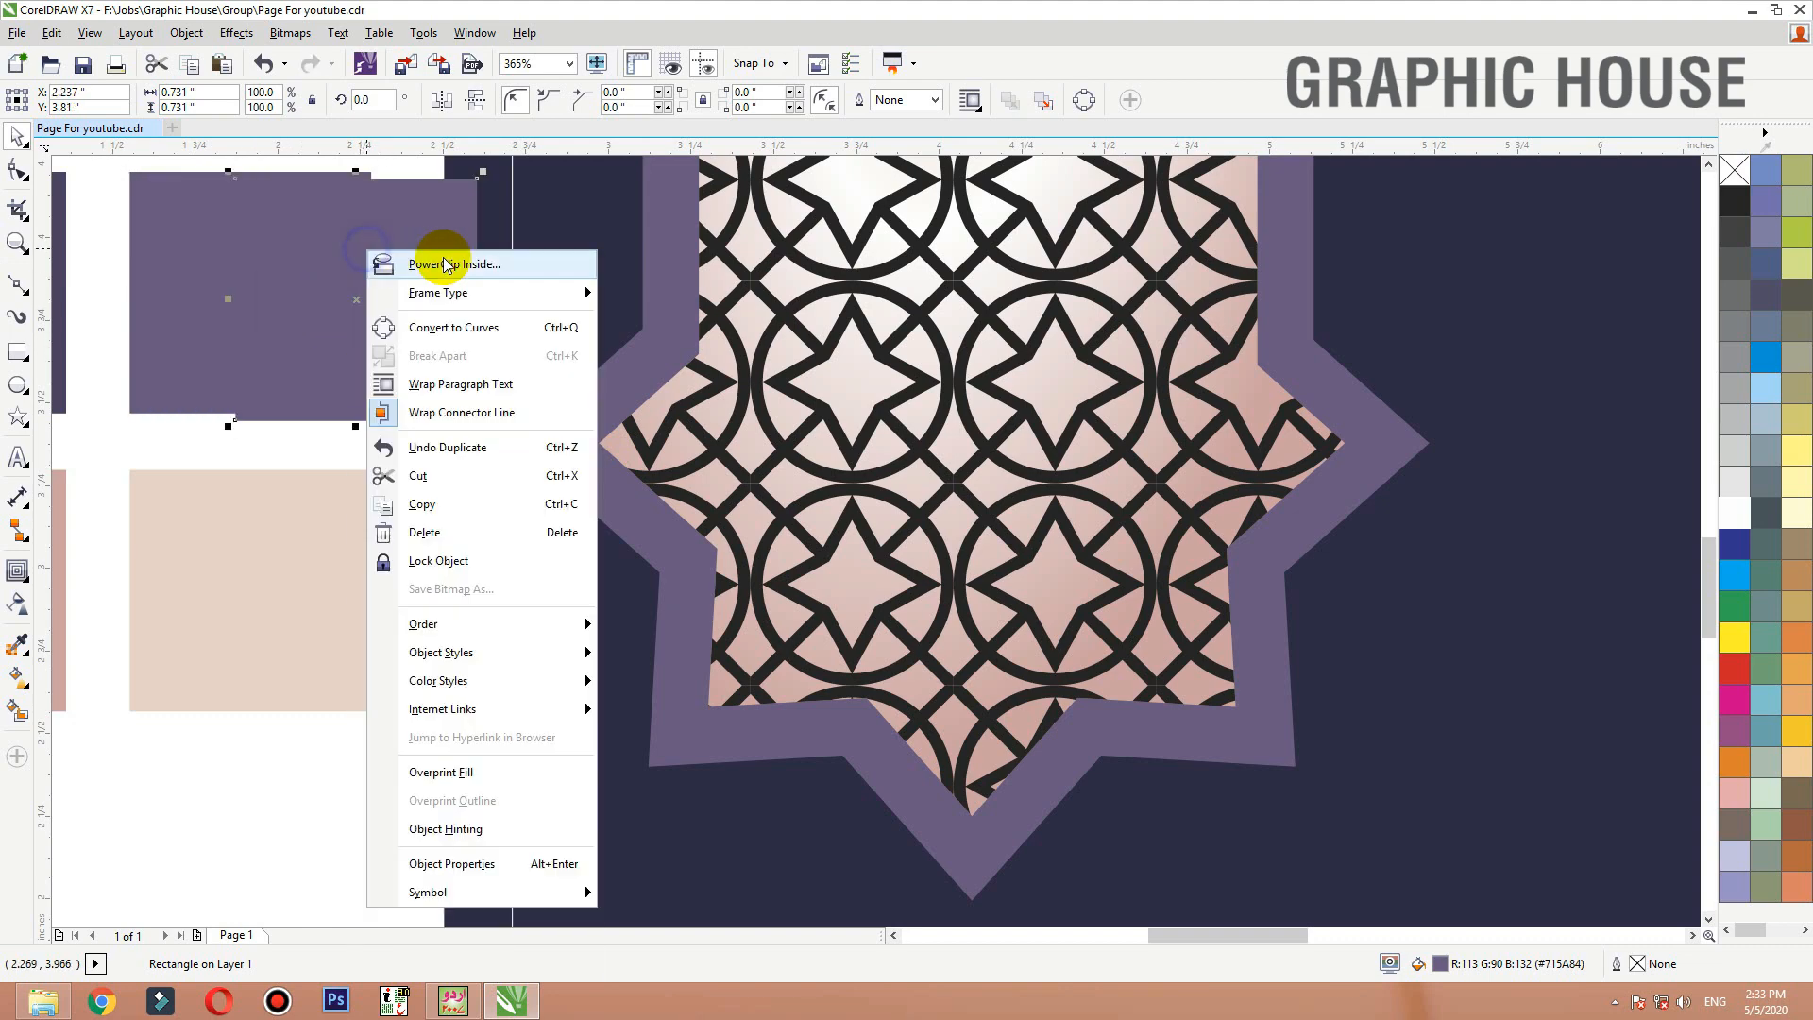
click(443, 260)
click(788, 283)
ctrl+click(787, 283)
scroll(878, 376, down, 1)
drag(939, 266, 473, 595)
Fill one tile in the pattern's bottom row with the purple sampled from the duplicate swatch
click(21, 642)
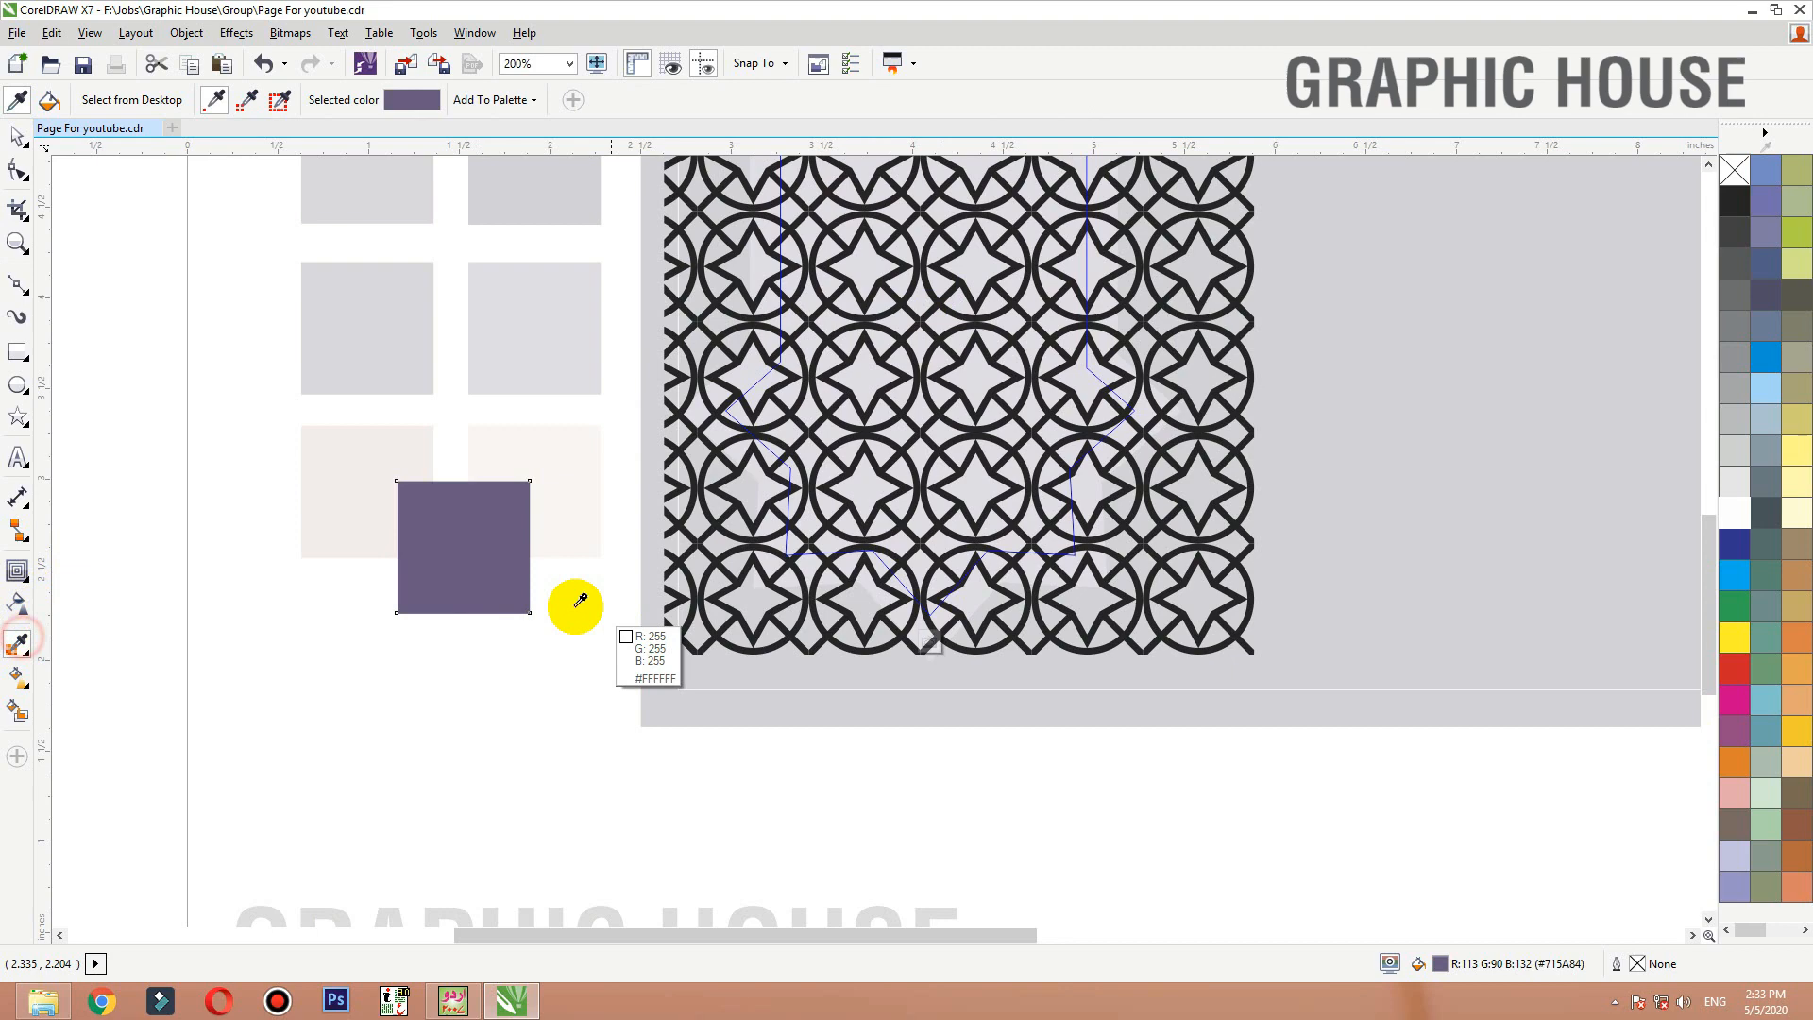
click(507, 579)
click(765, 646)
key(space)
Ungroup the pattern tiles and weld them into a single curve
click(769, 638)
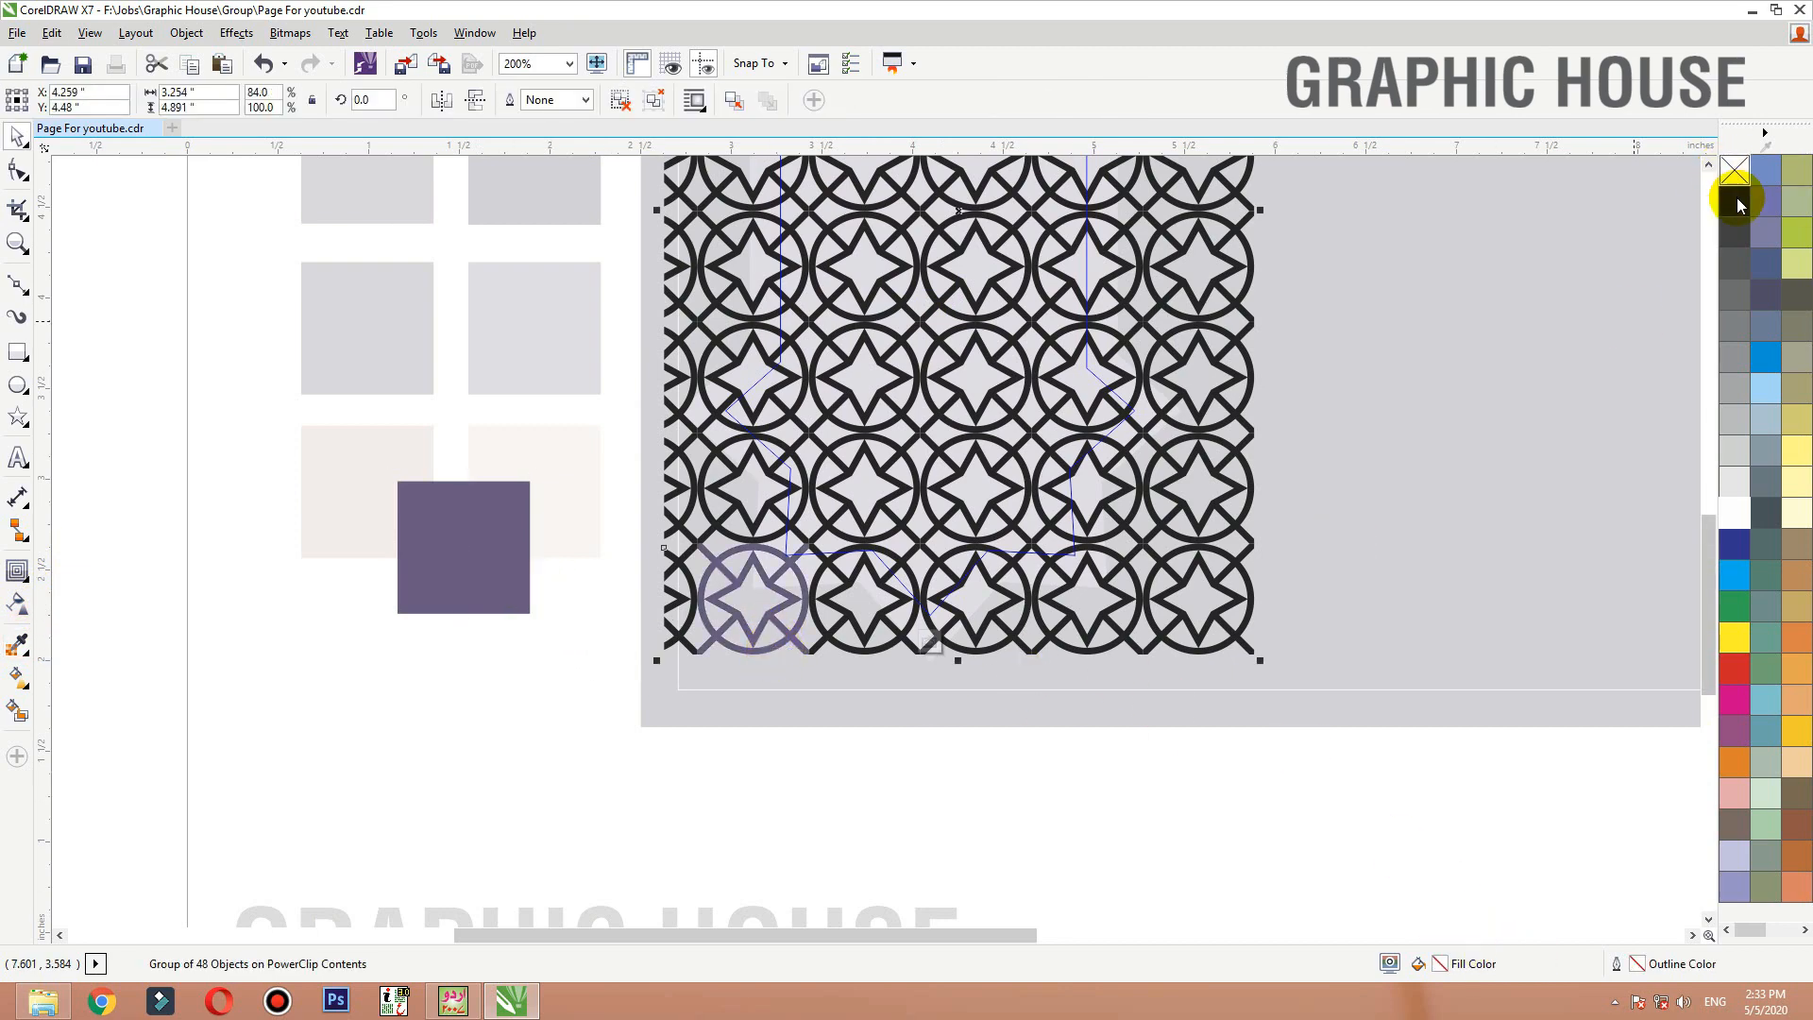
scroll(878, 660, down, 2)
scroll(718, 670, up, 4)
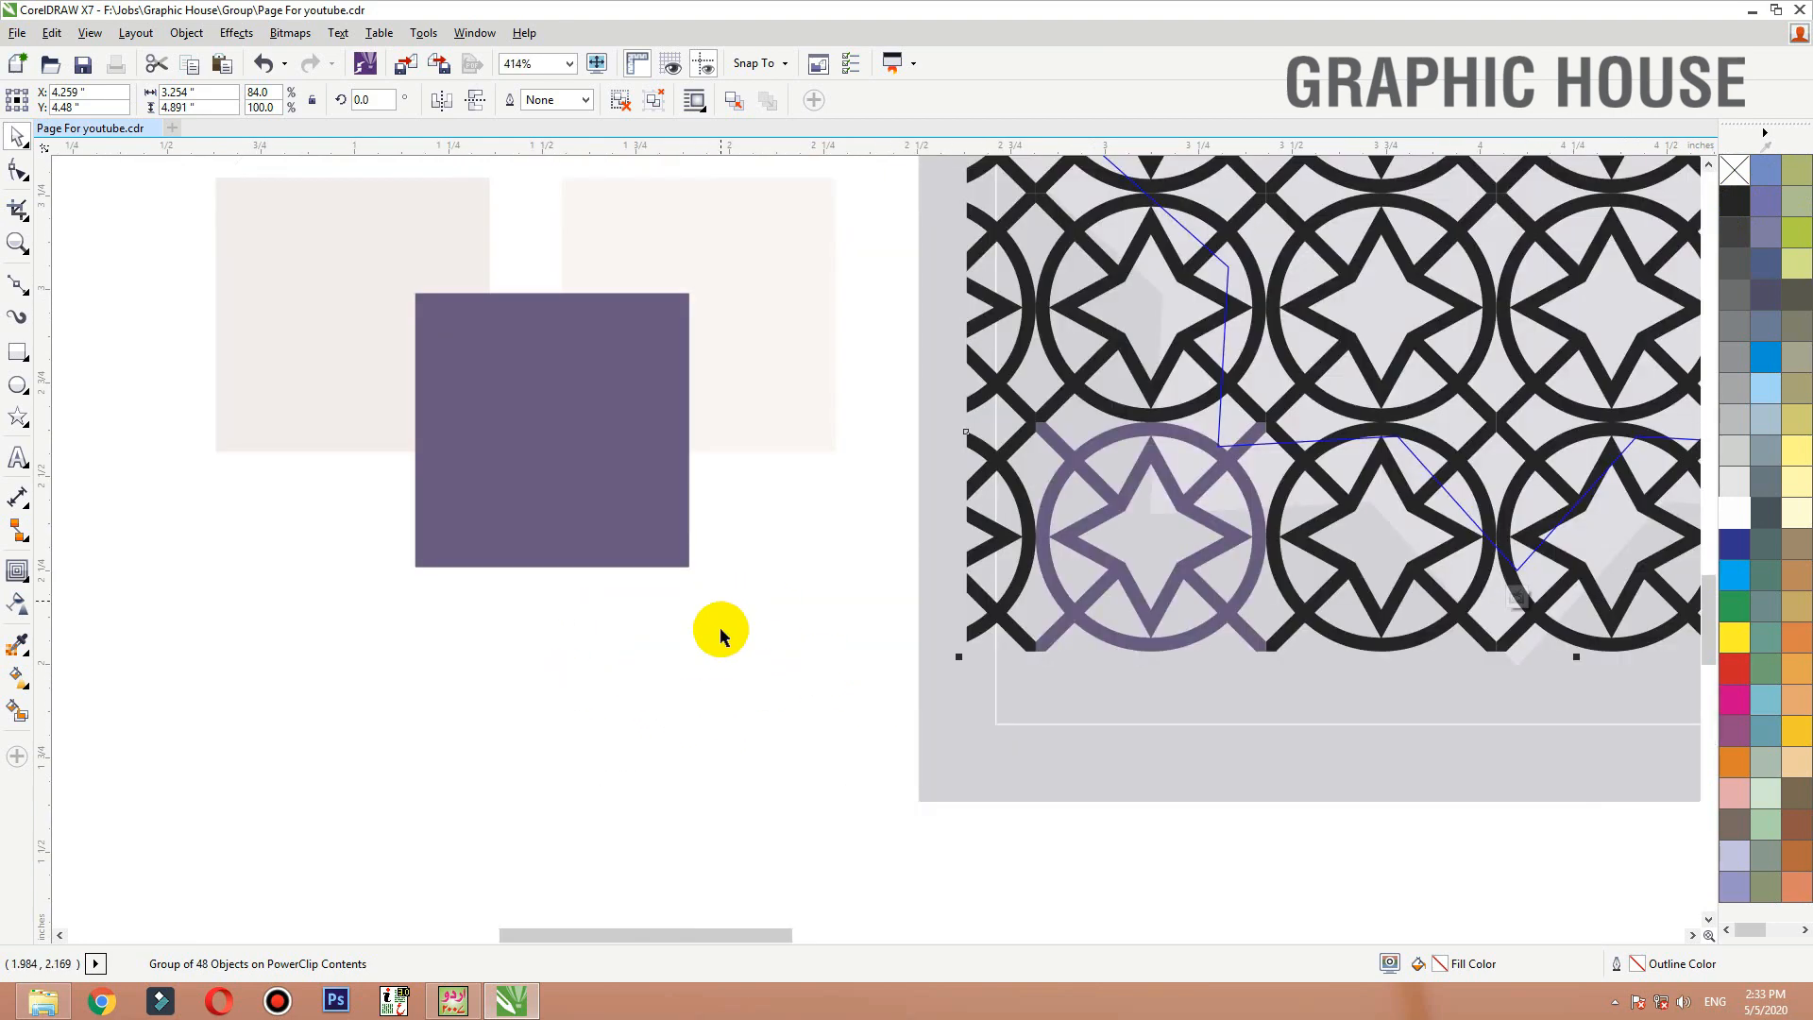
click(621, 100)
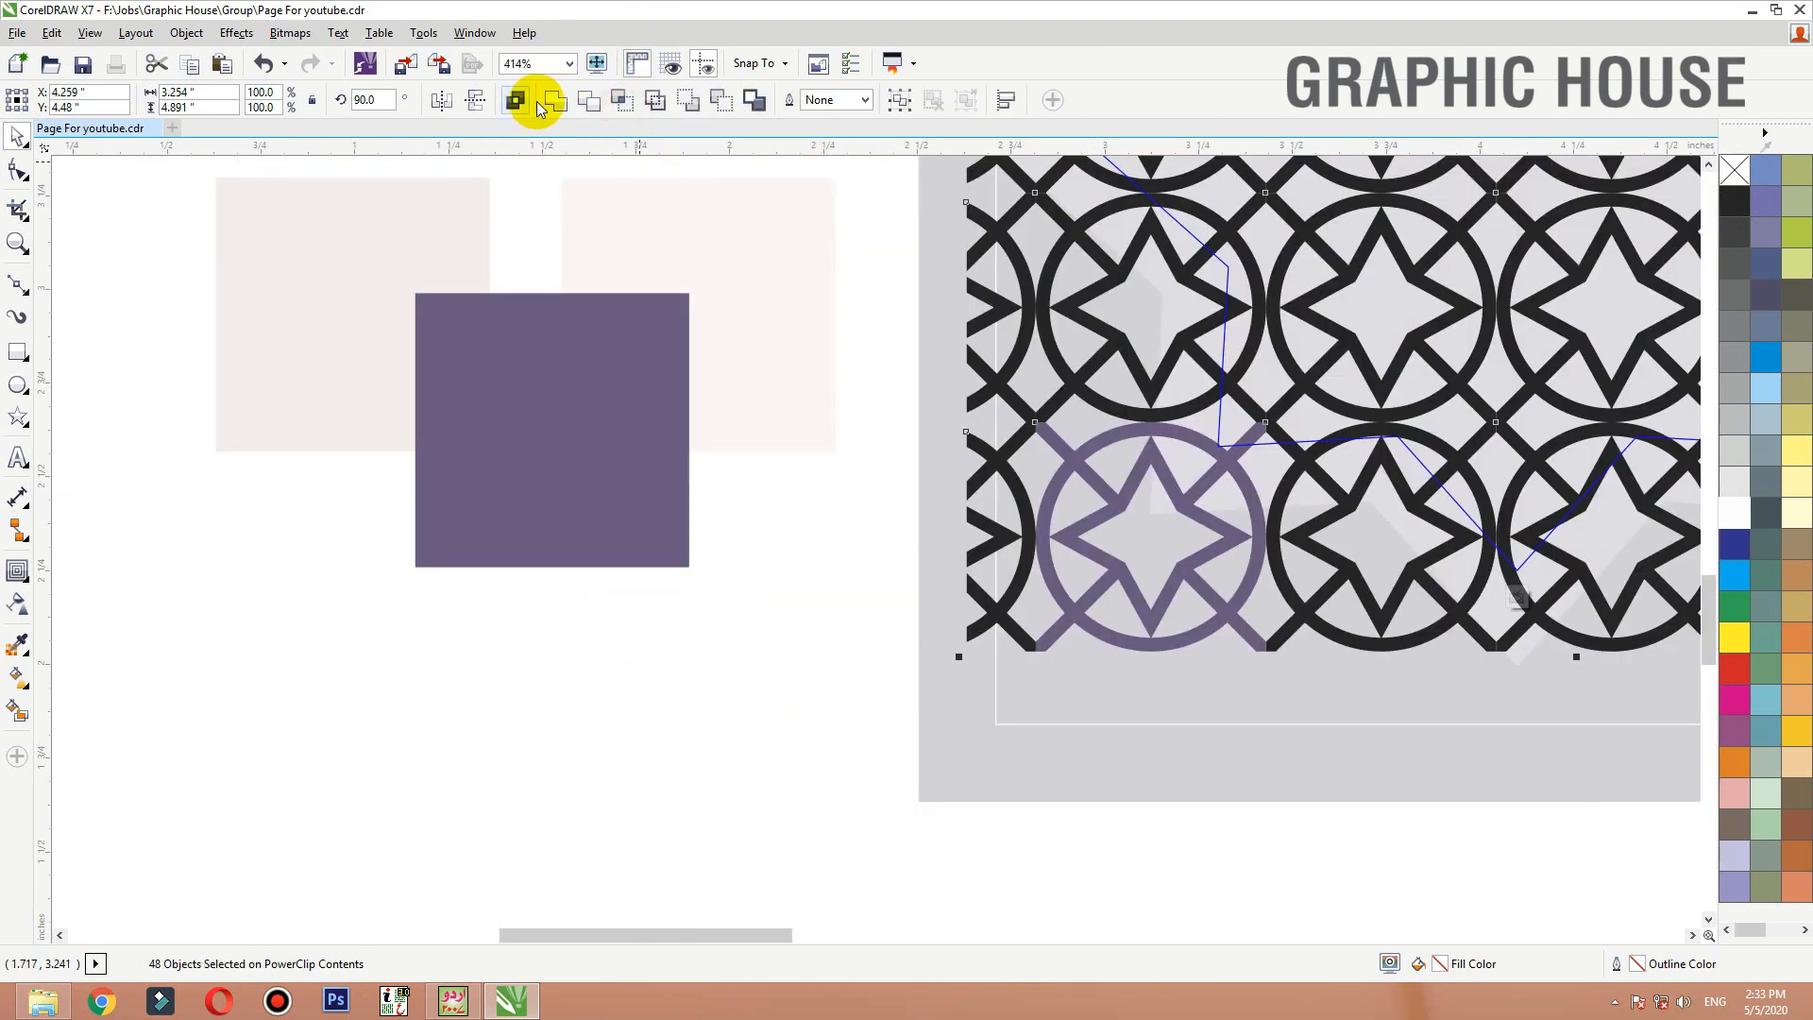
click(554, 102)
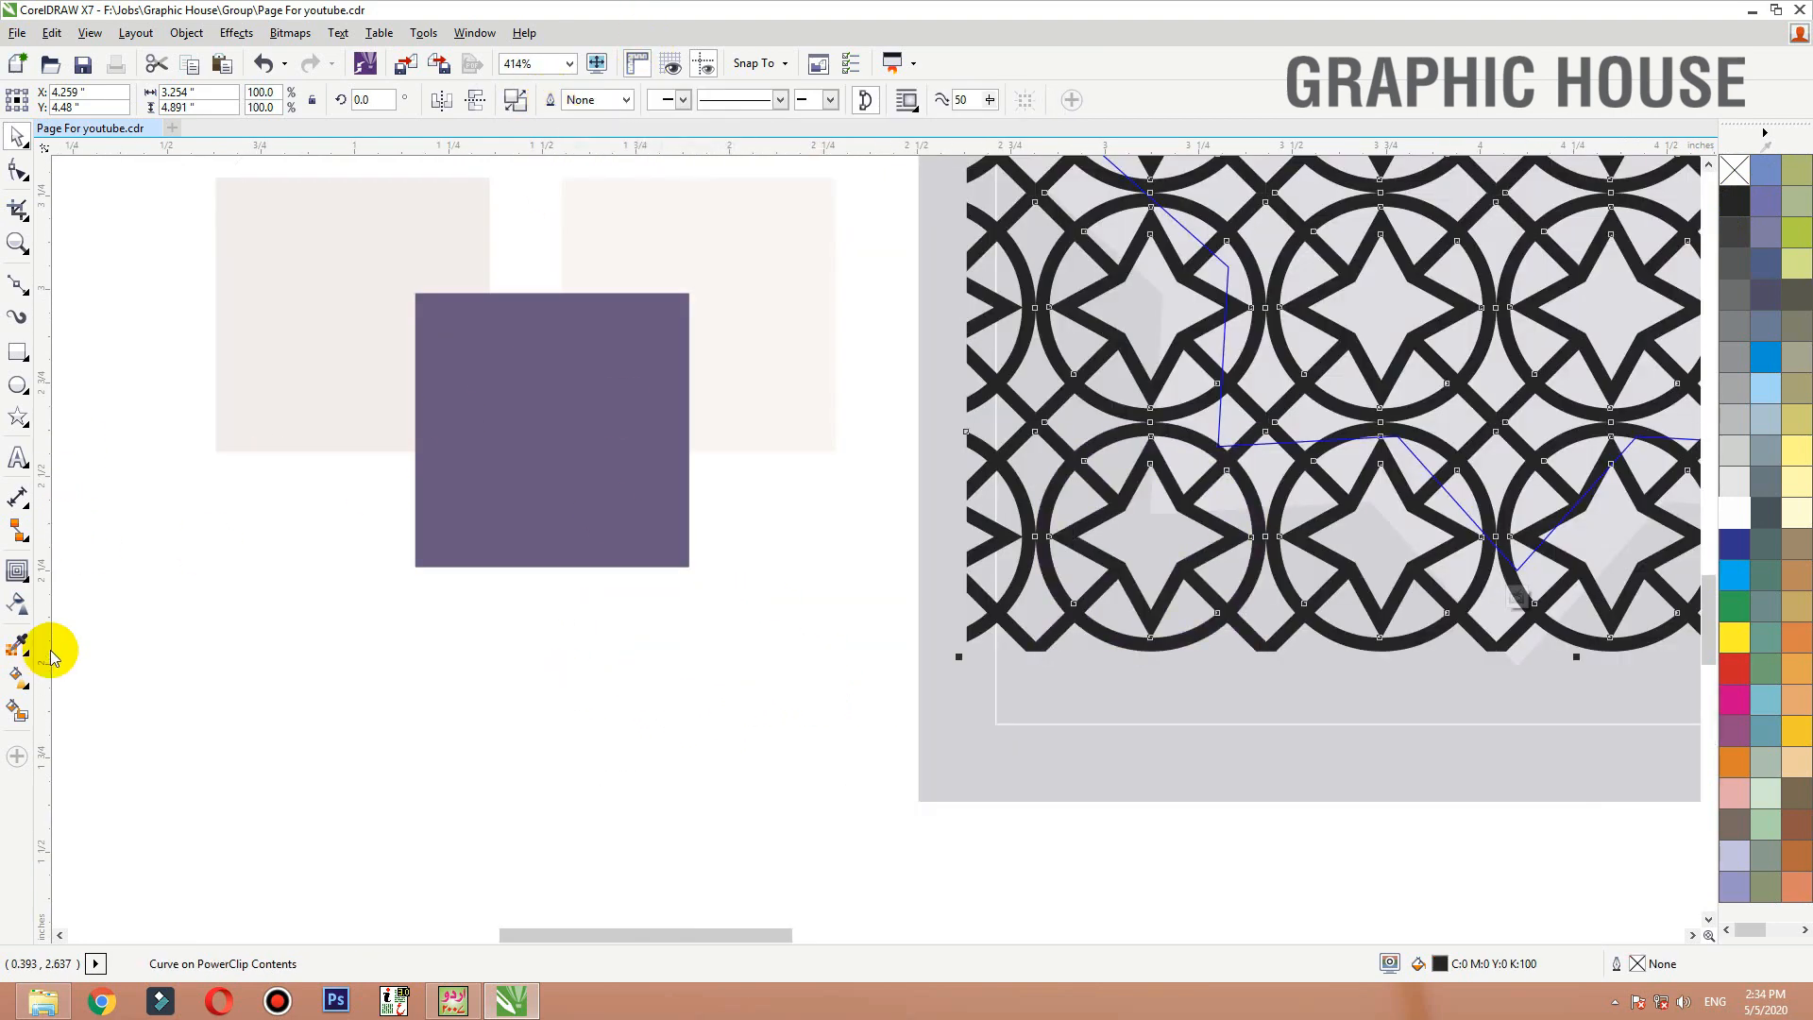
Fill the welded pattern with the purple sampled from the swatch (#715A84) and finish editing the PowerClip
click(20, 642)
click(635, 529)
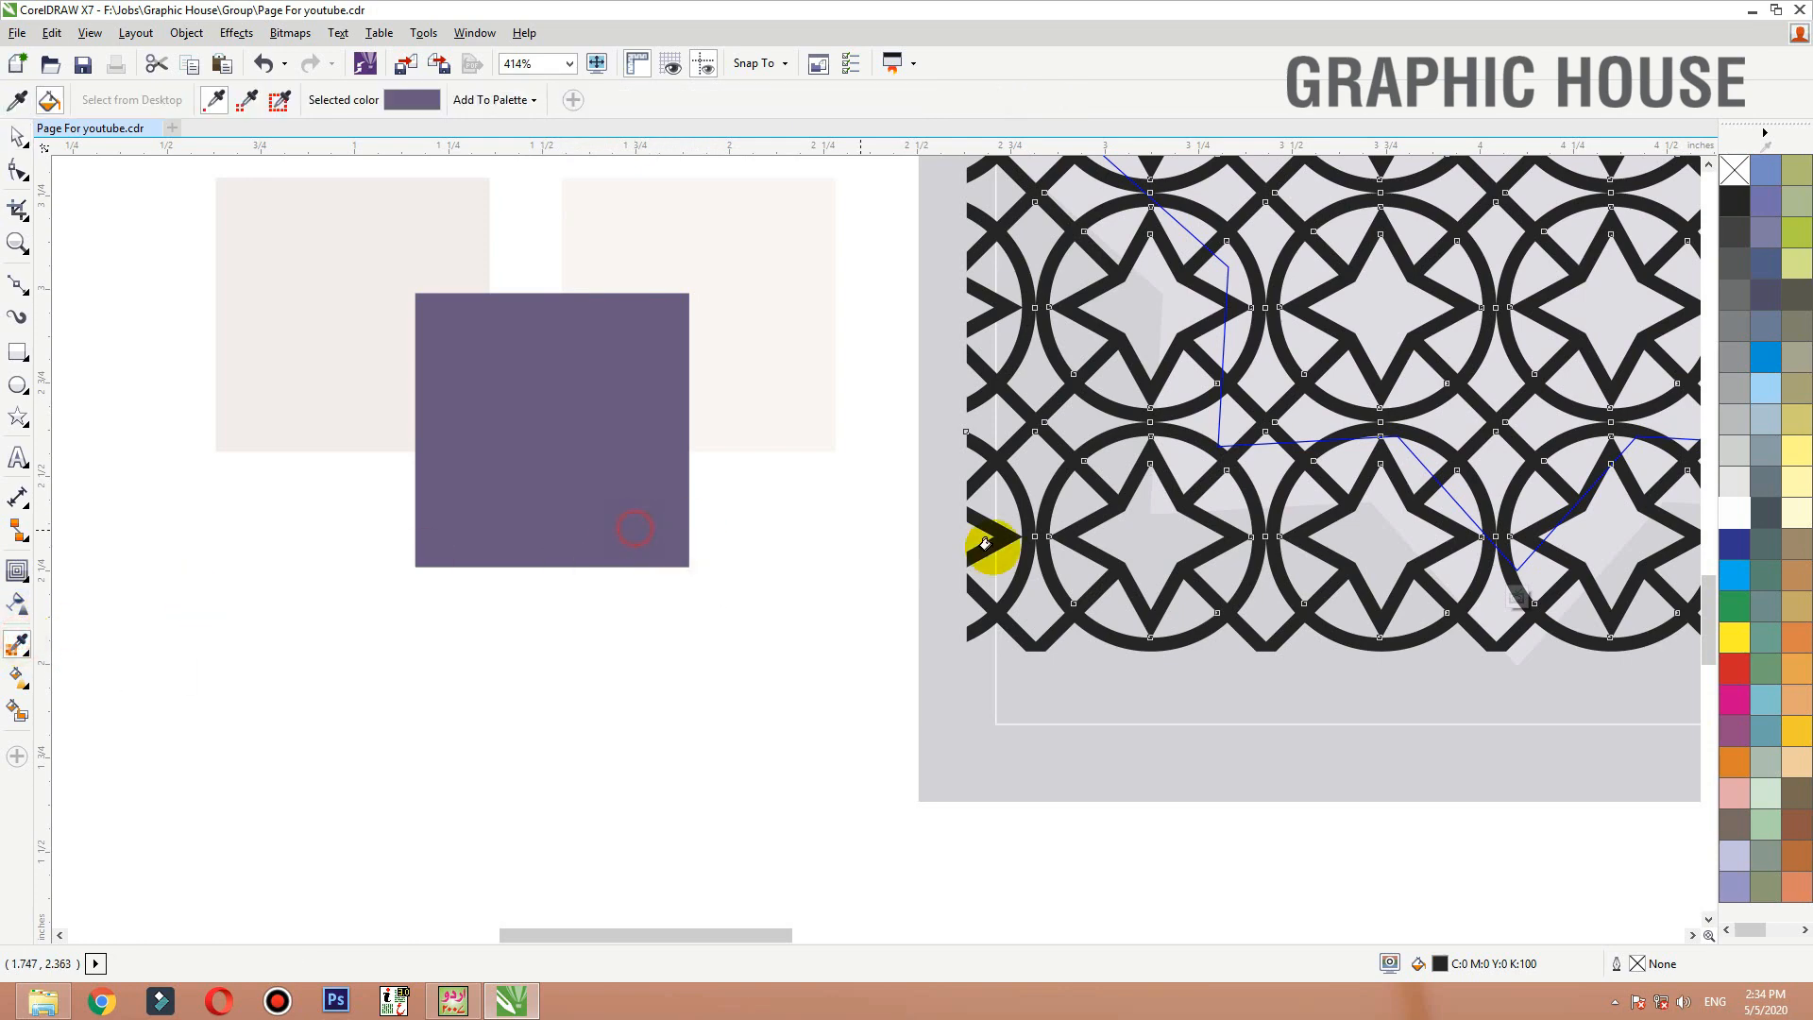
click(1045, 585)
scroll(1047, 588, down, 2)
key(space)
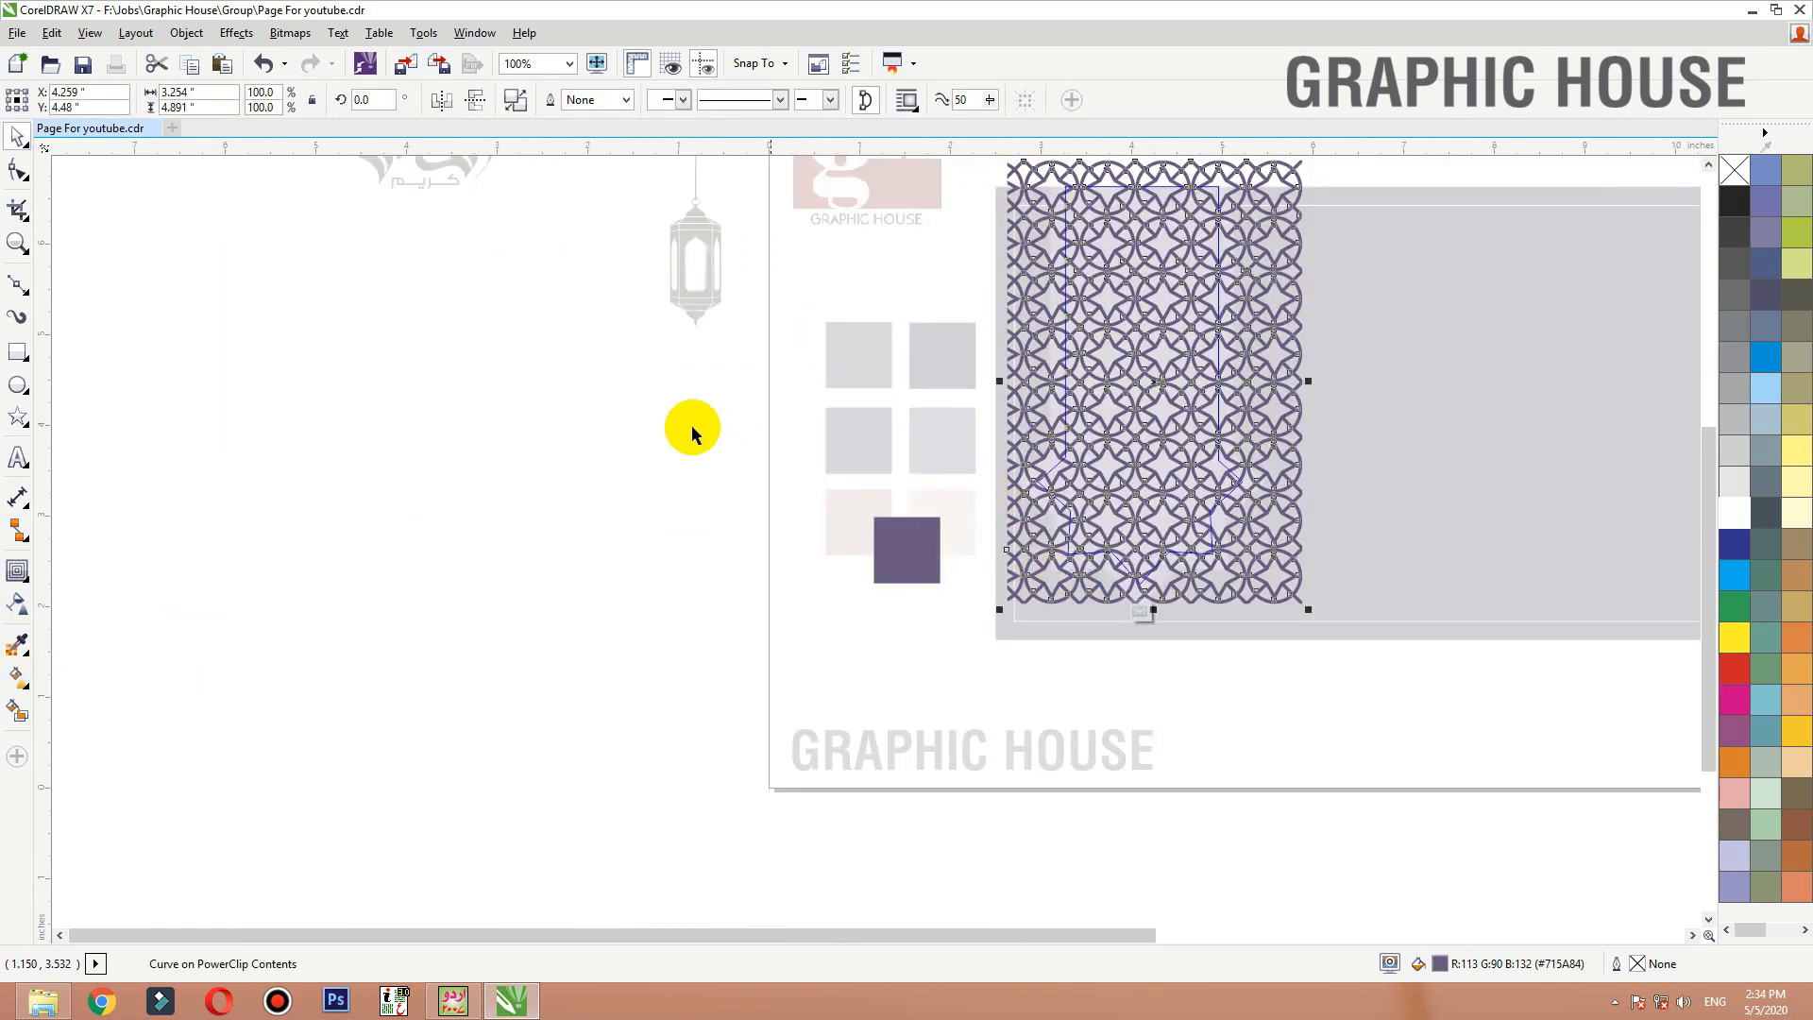
ctrl+click(693, 427)
key(shift+F2)
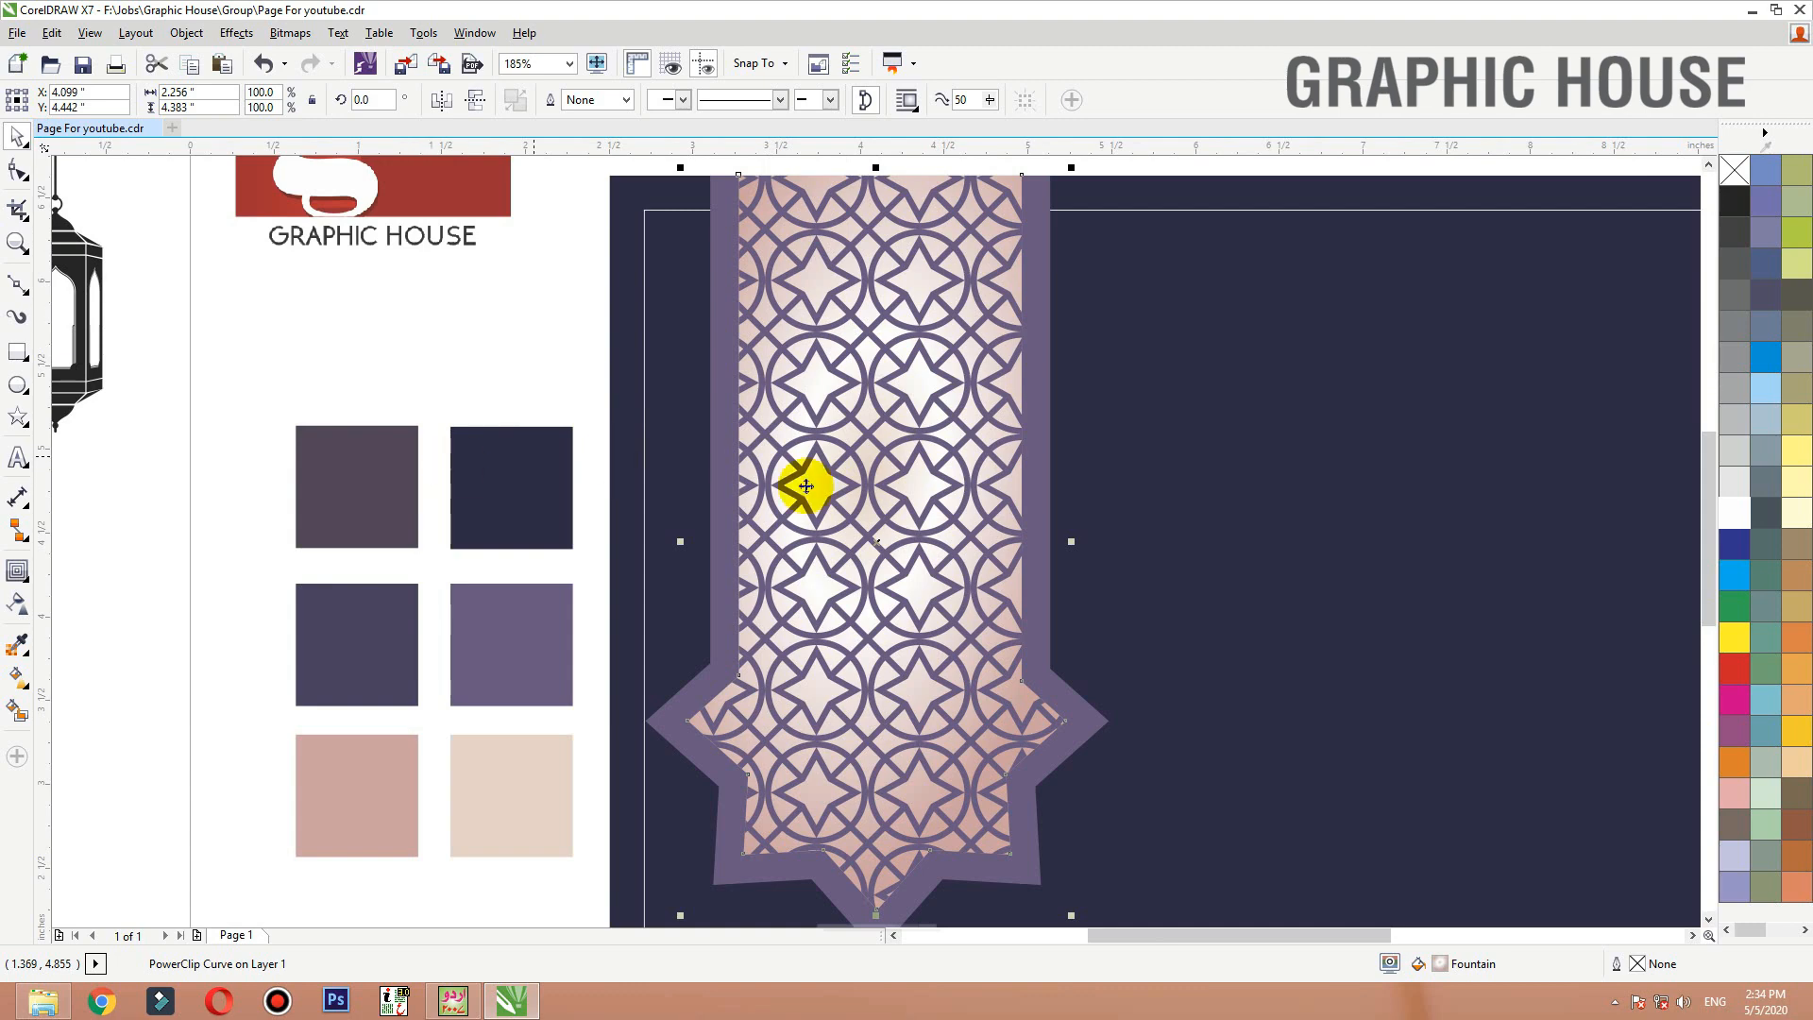
Reopen the PowerClip contents, darken the welded pattern's fill to #604D70, and finish editing
ctrl+click(831, 516)
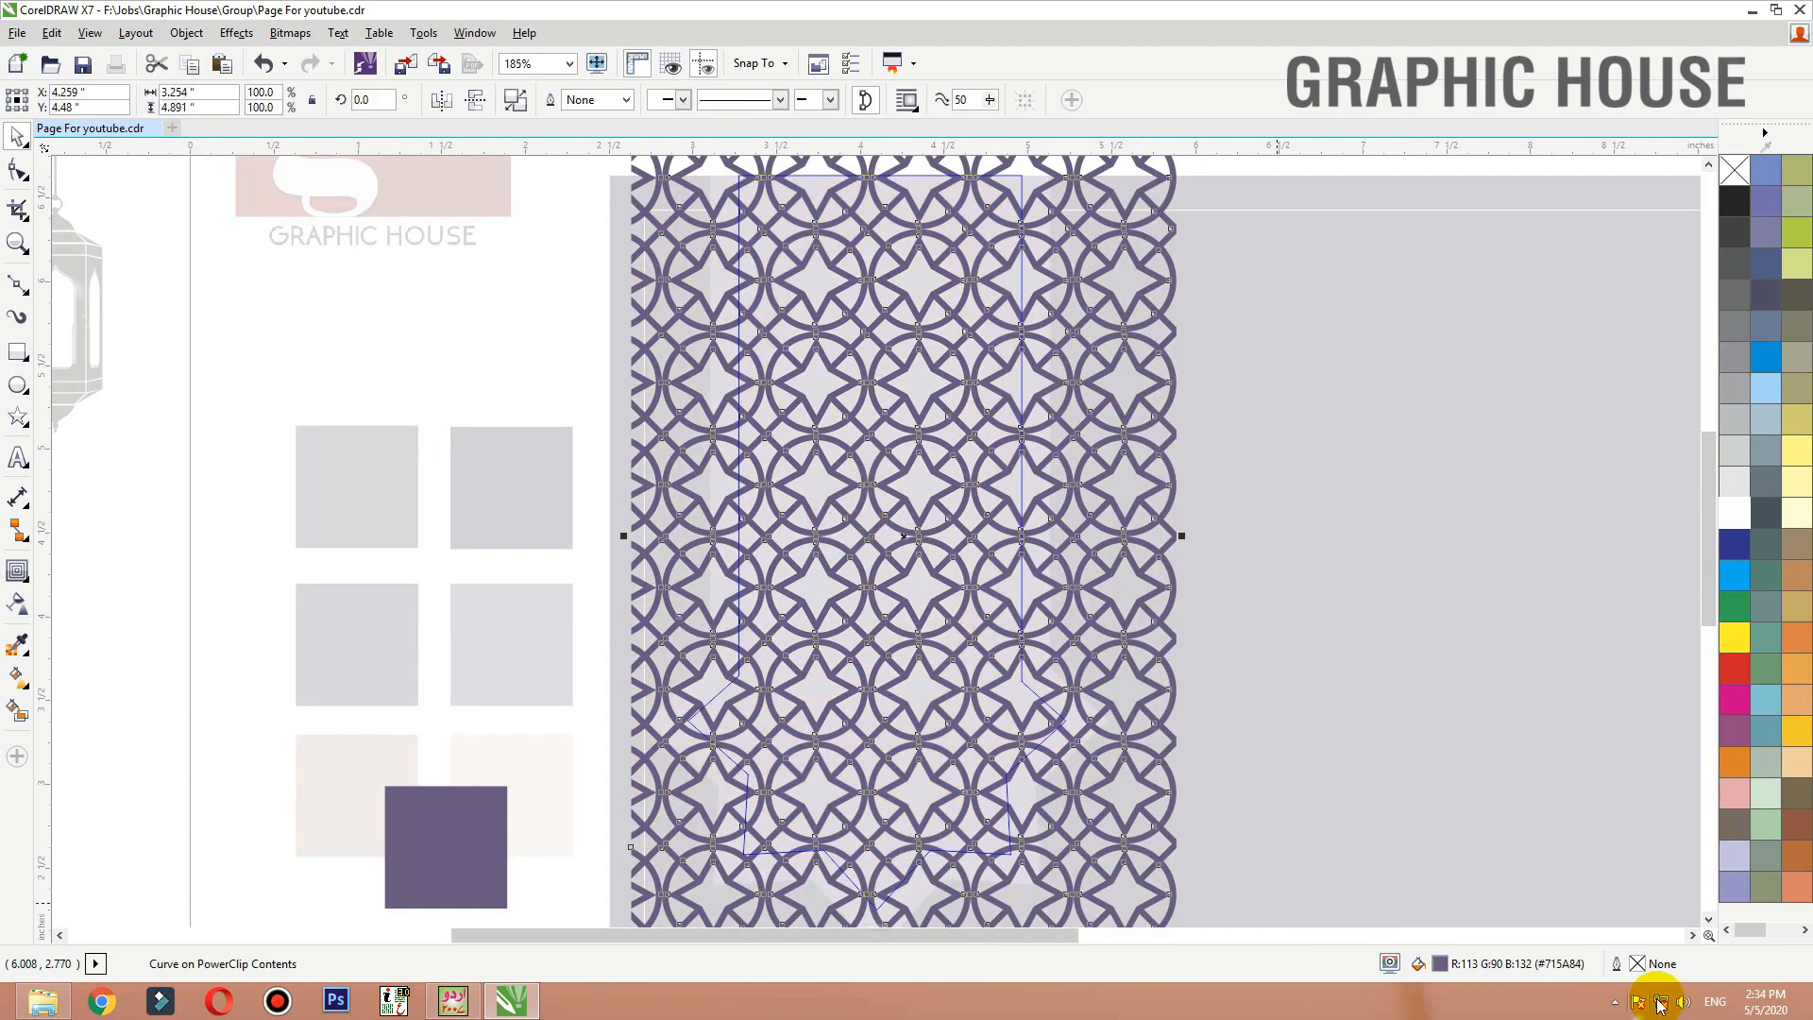
double_click(1439, 963)
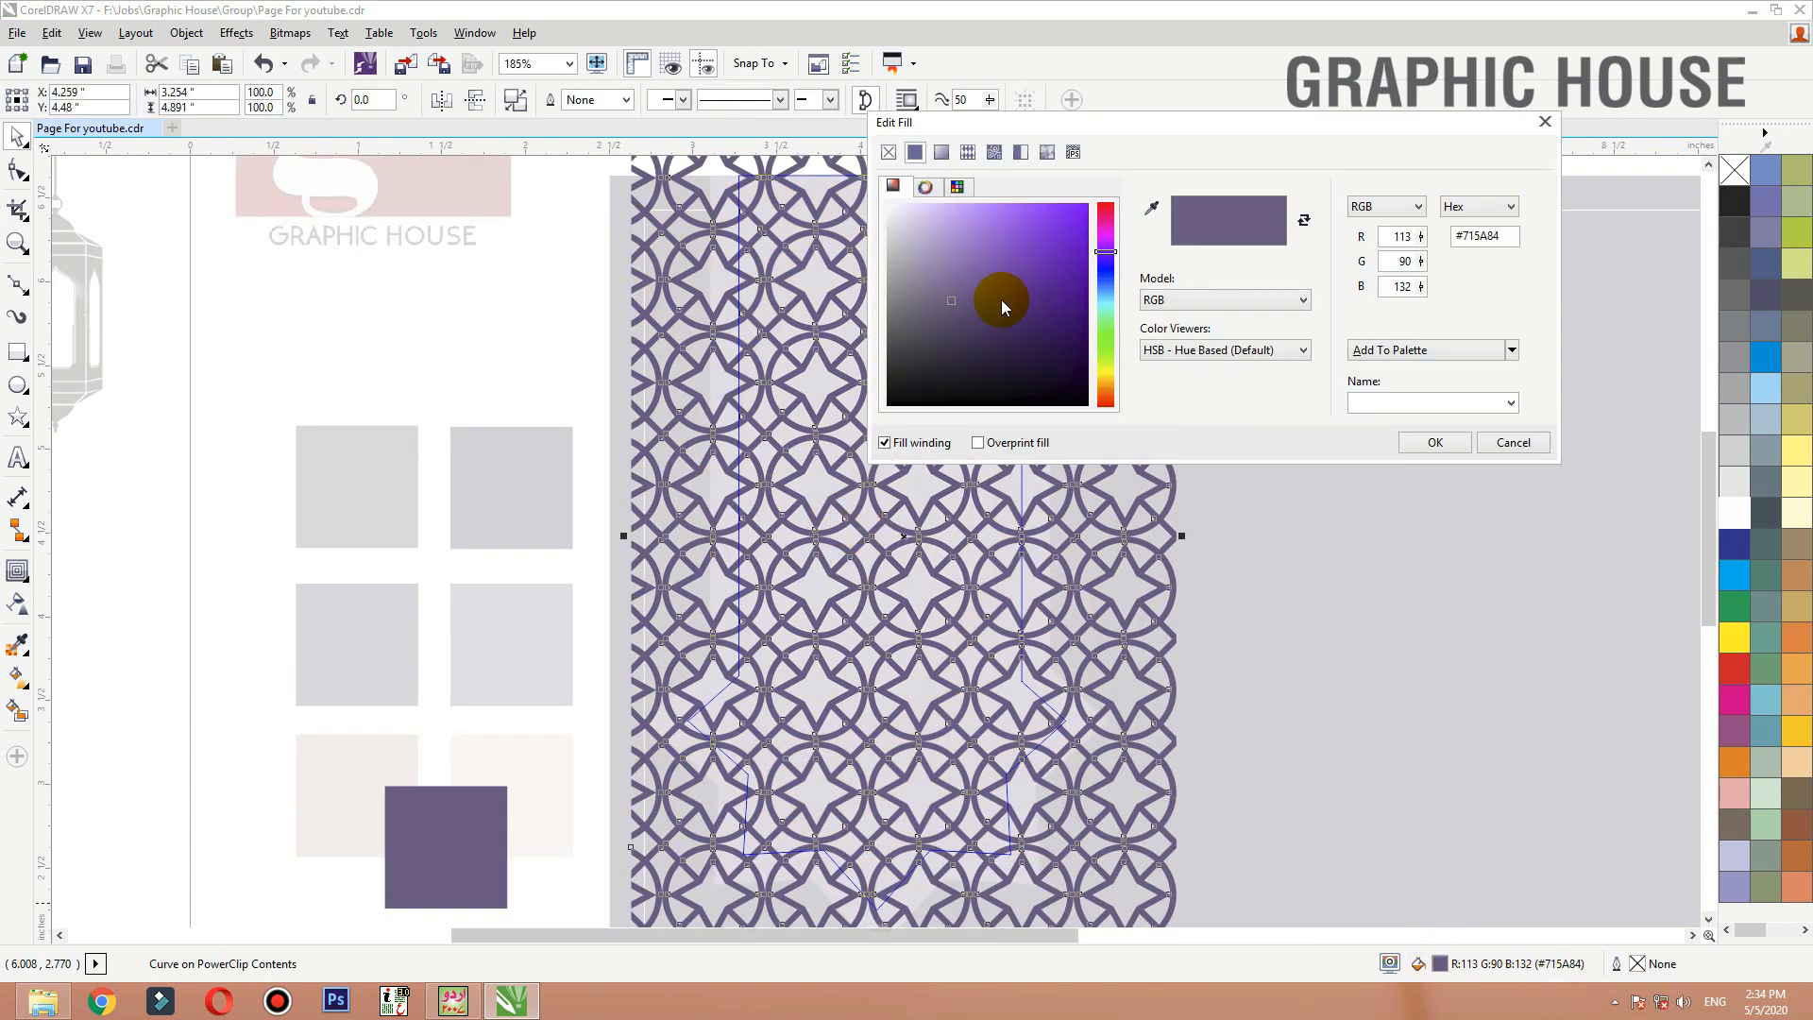
drag(951, 309, 950, 314)
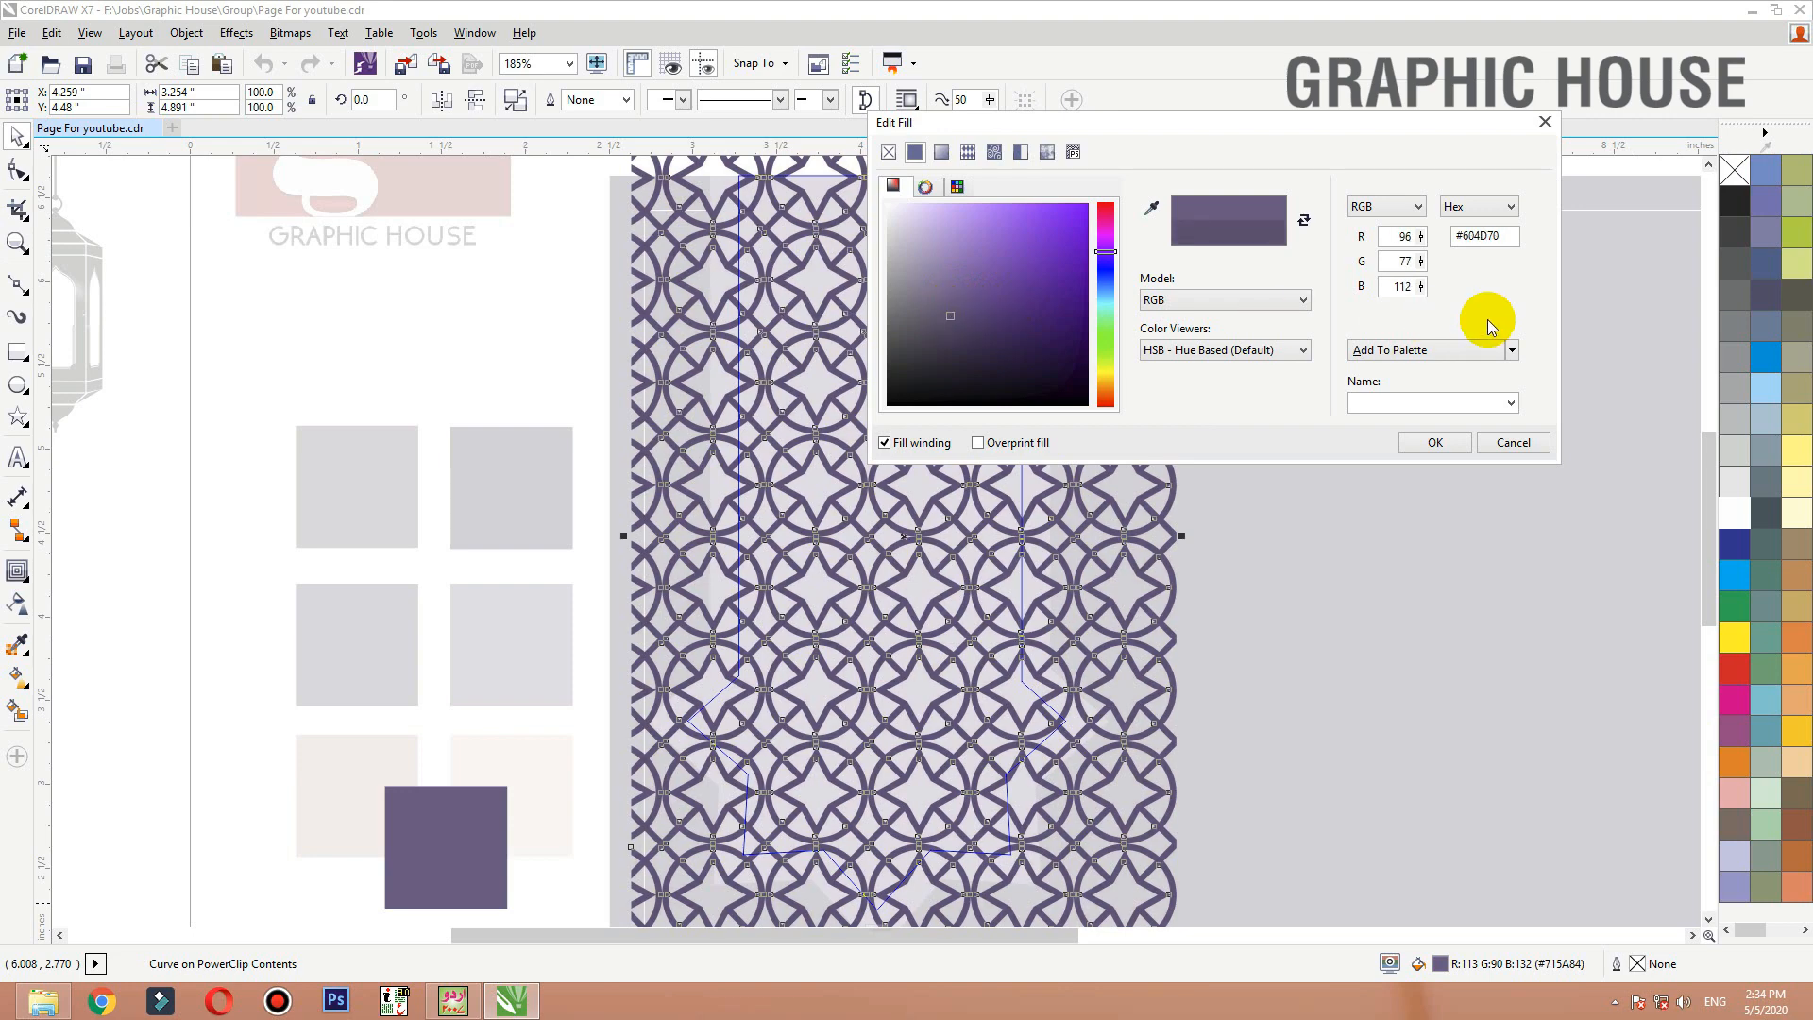
click(1421, 444)
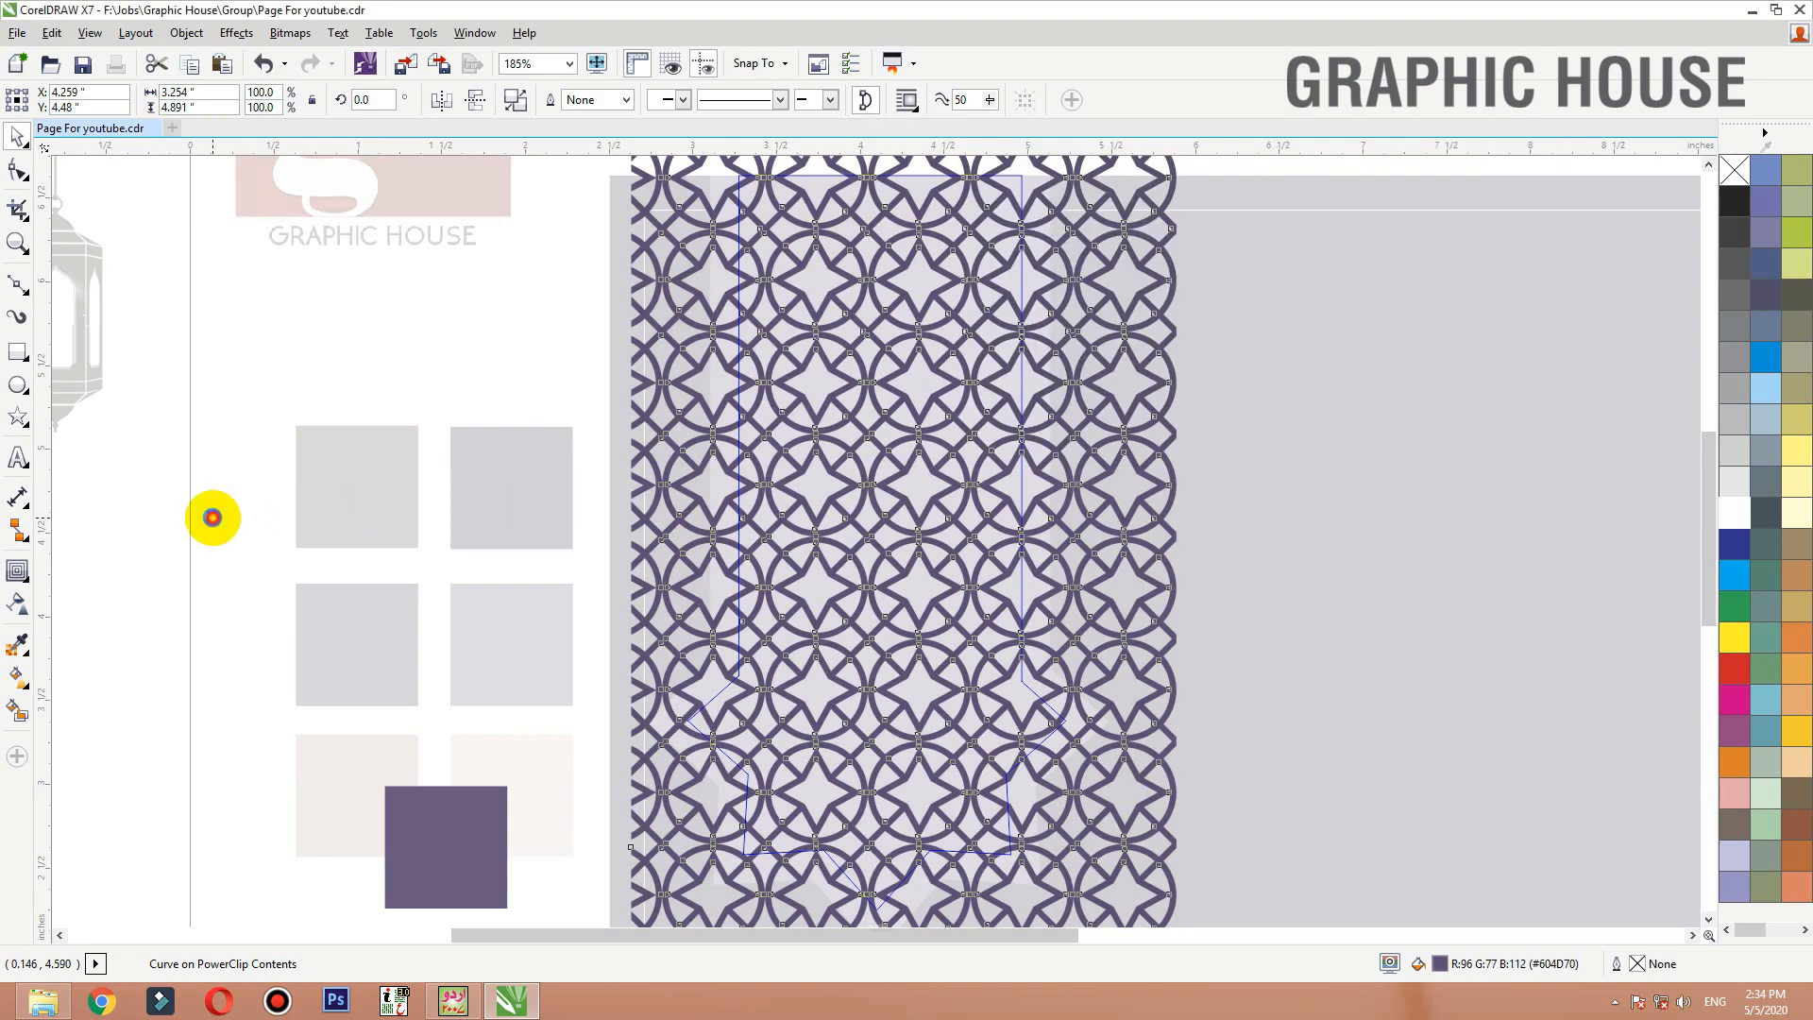
click(213, 517)
click(957, 273)
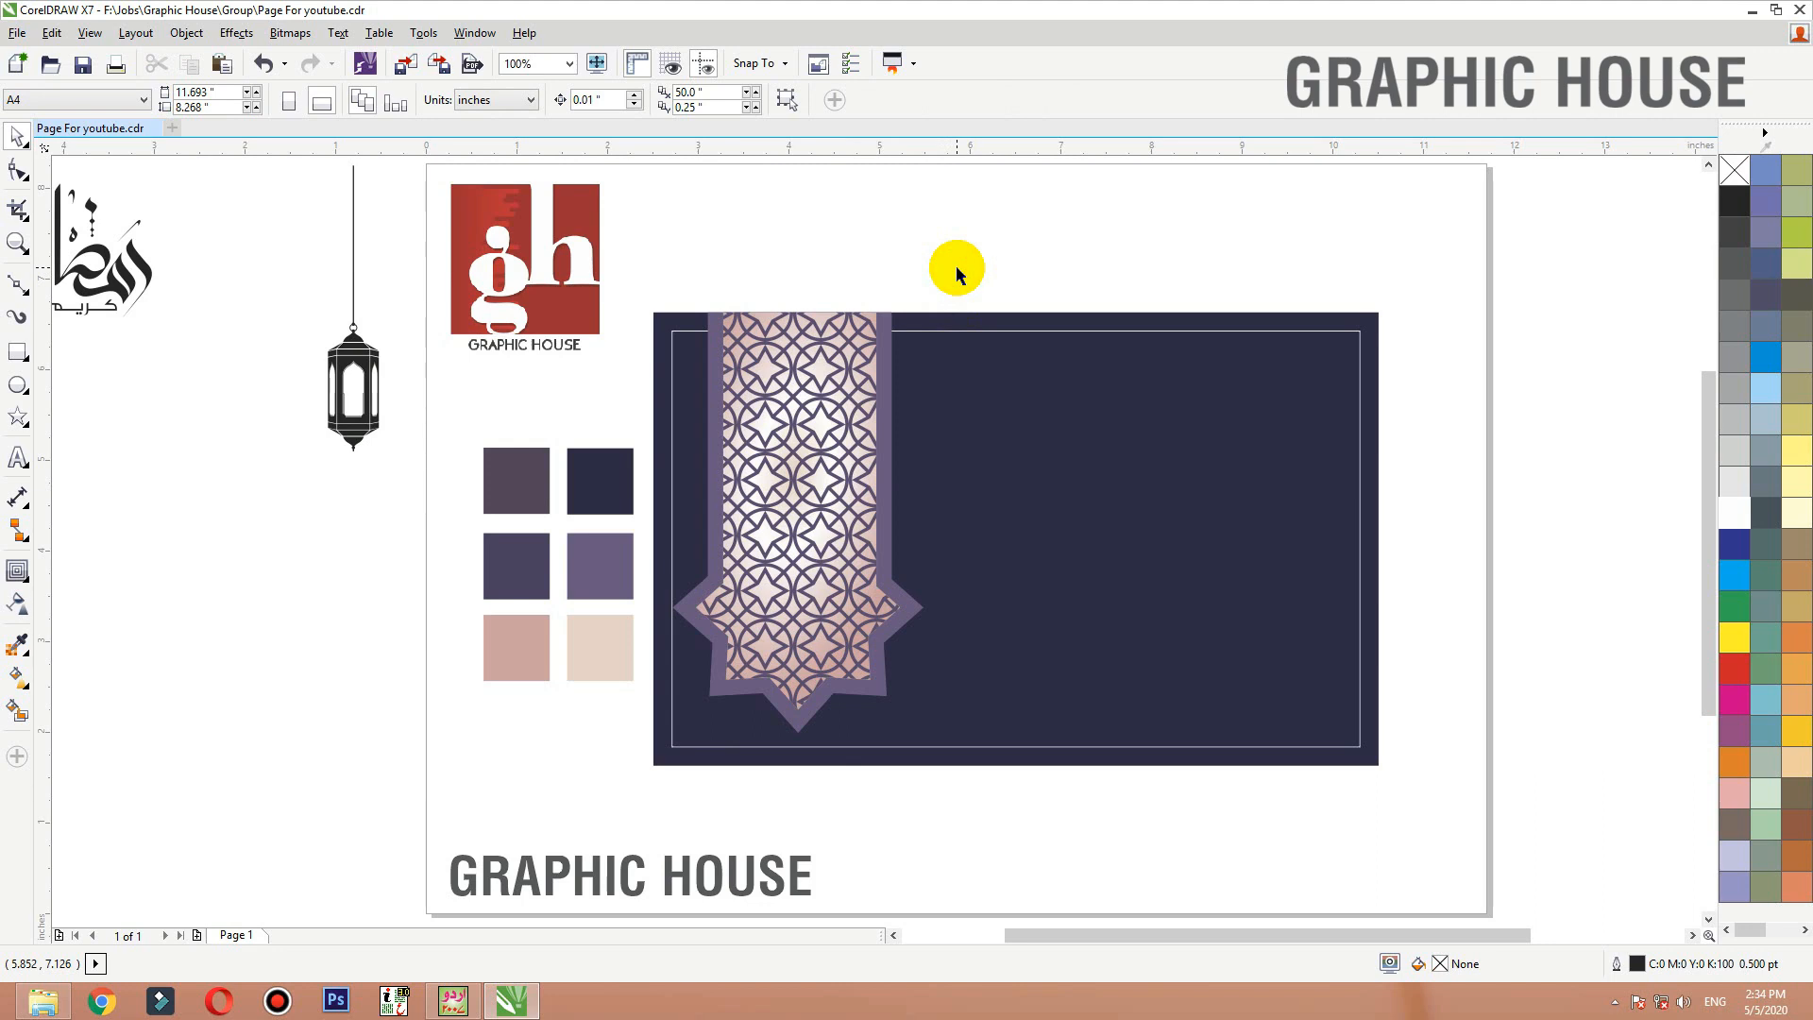
Add a Multiply drop shadow to the patterned shape, cast slightly downward, with opacity 54 and feather 10
click(833, 355)
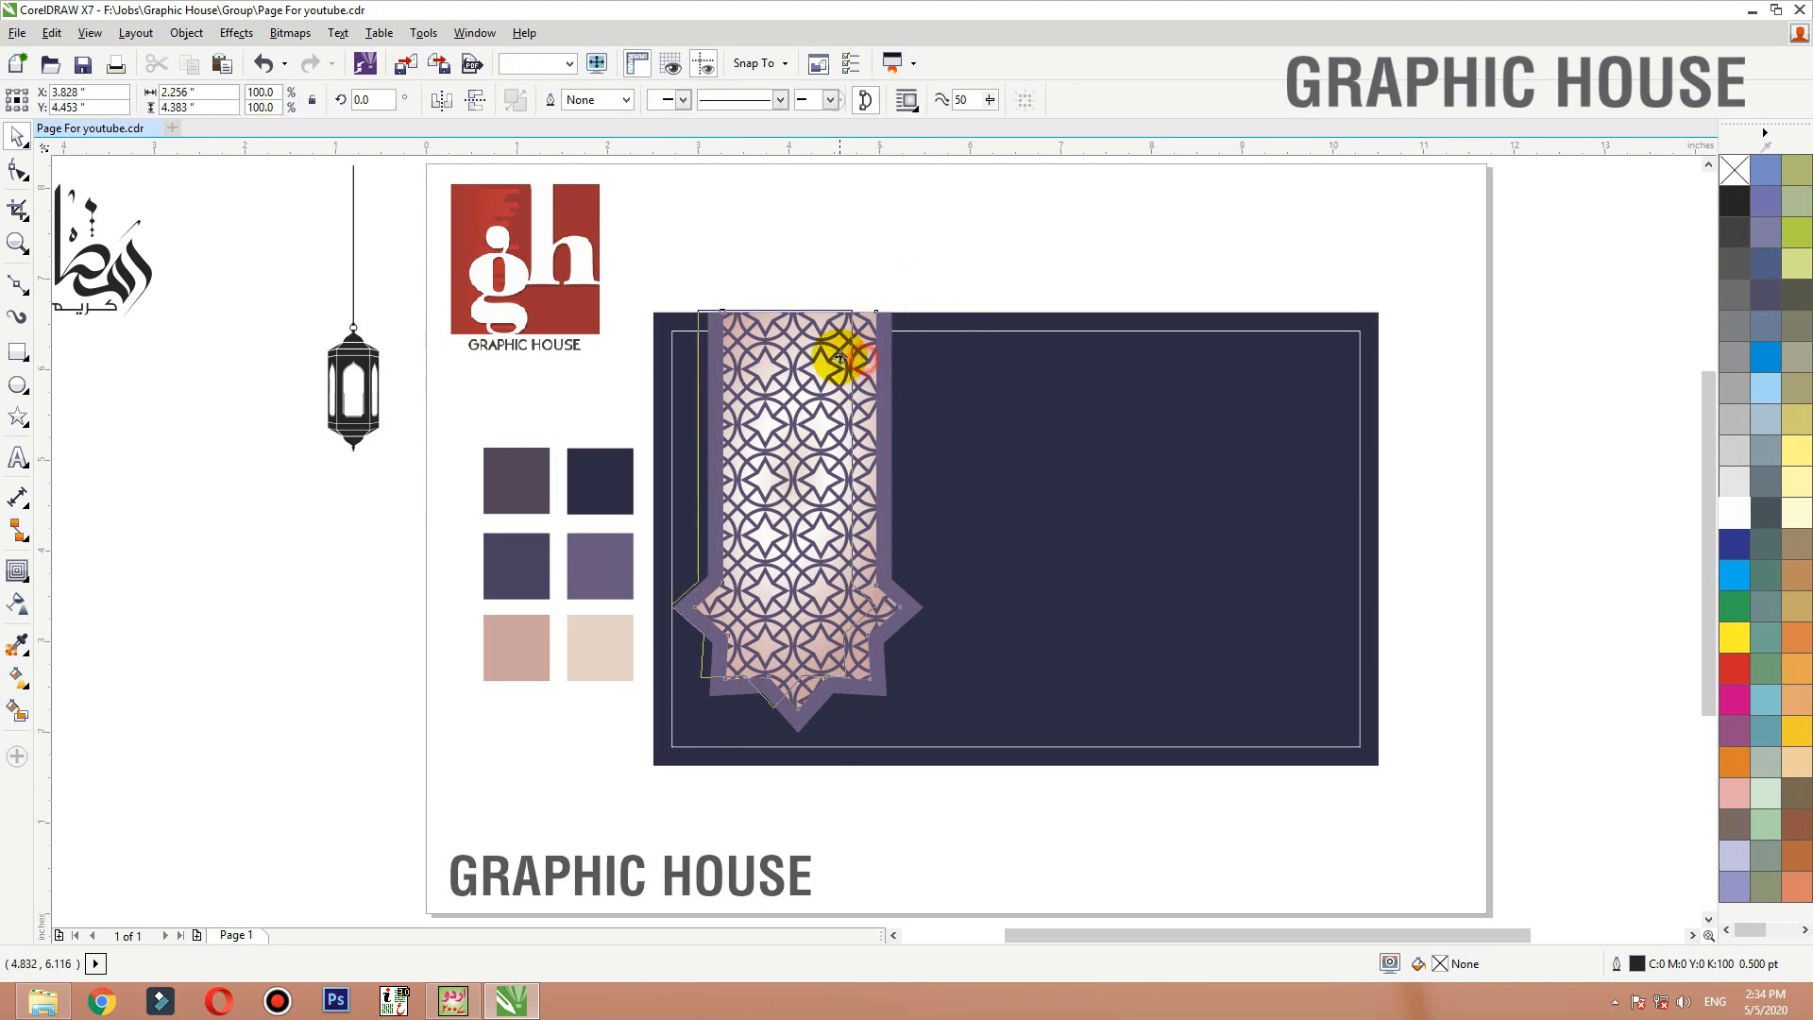
click(25, 581)
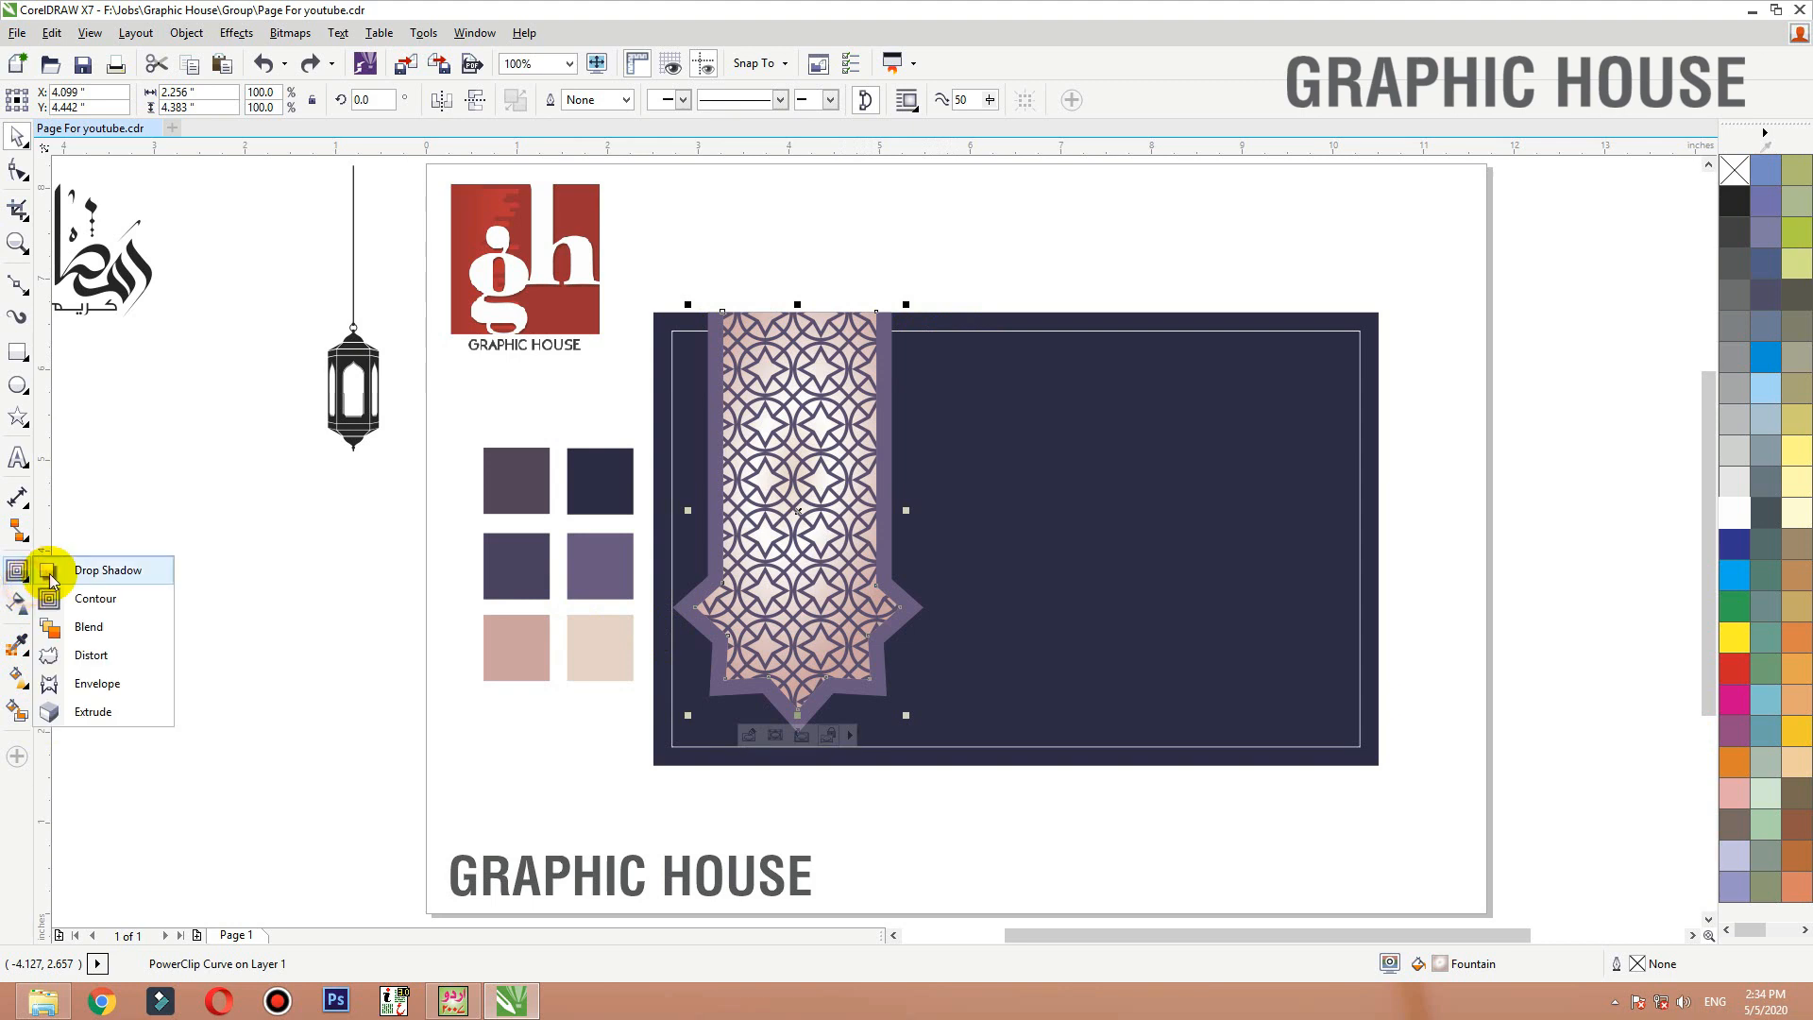
click(80, 571)
drag(798, 511, 809, 564)
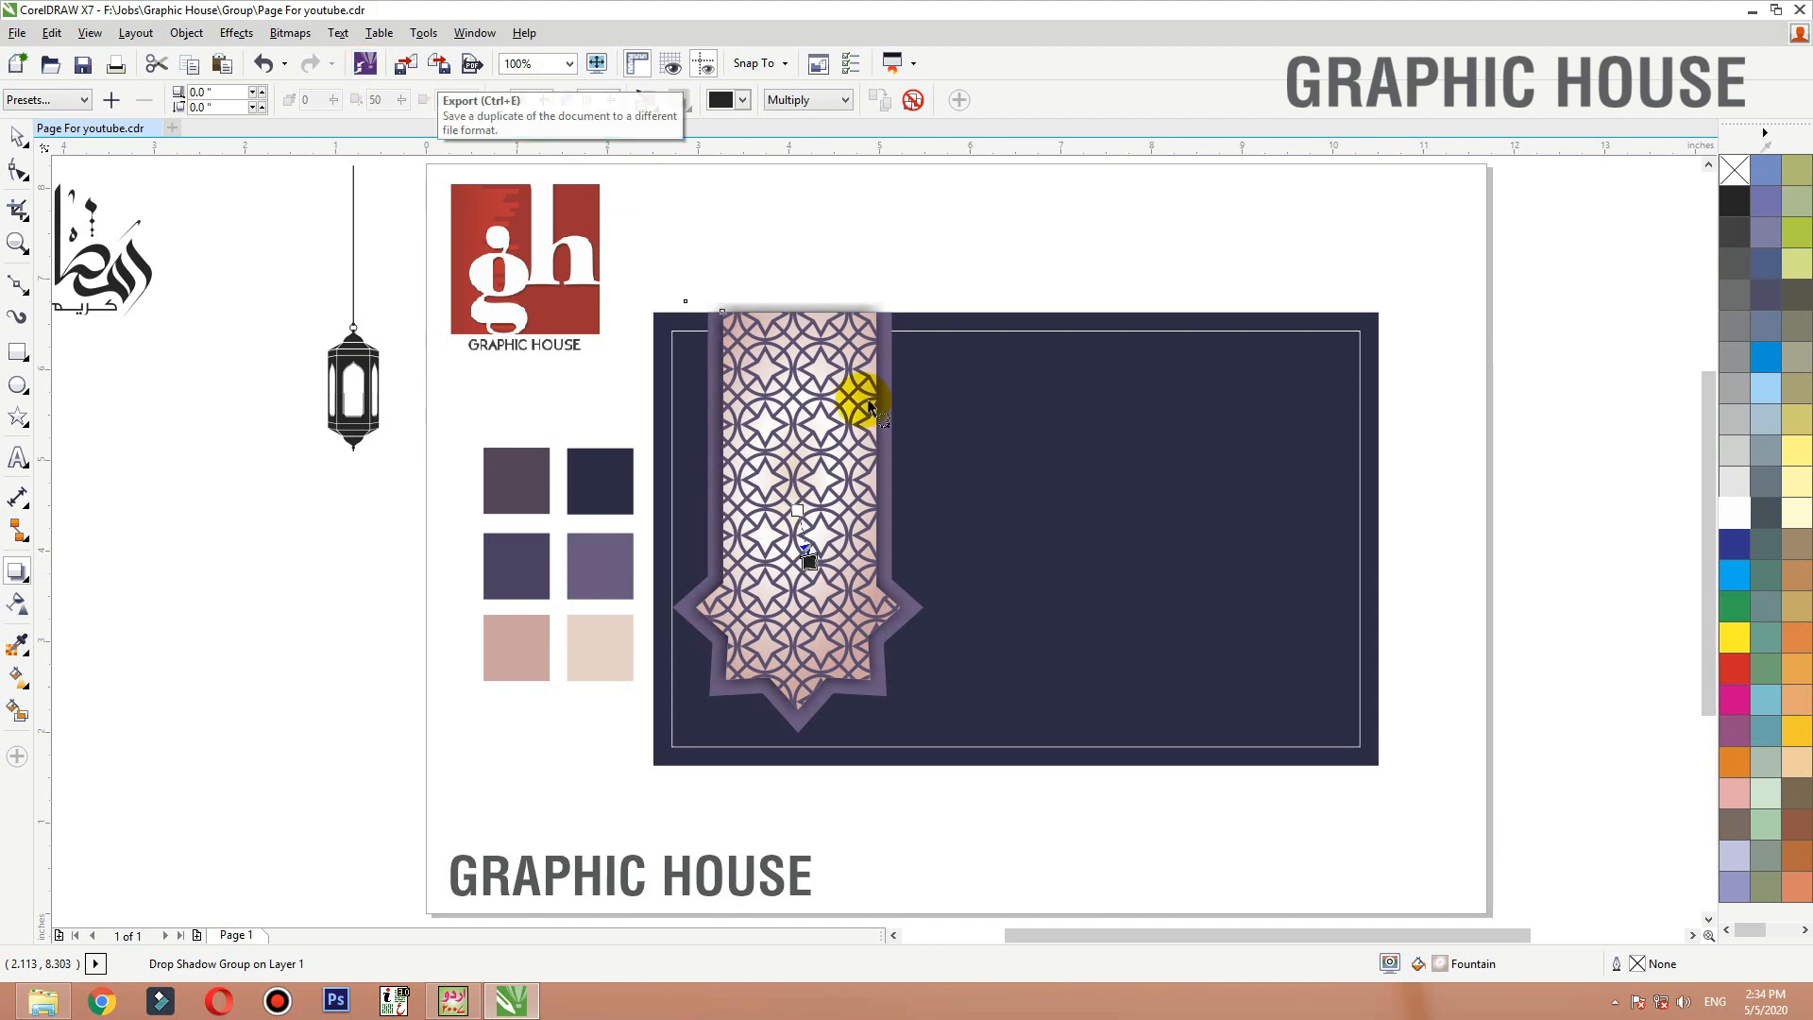
drag(793, 533, 799, 537)
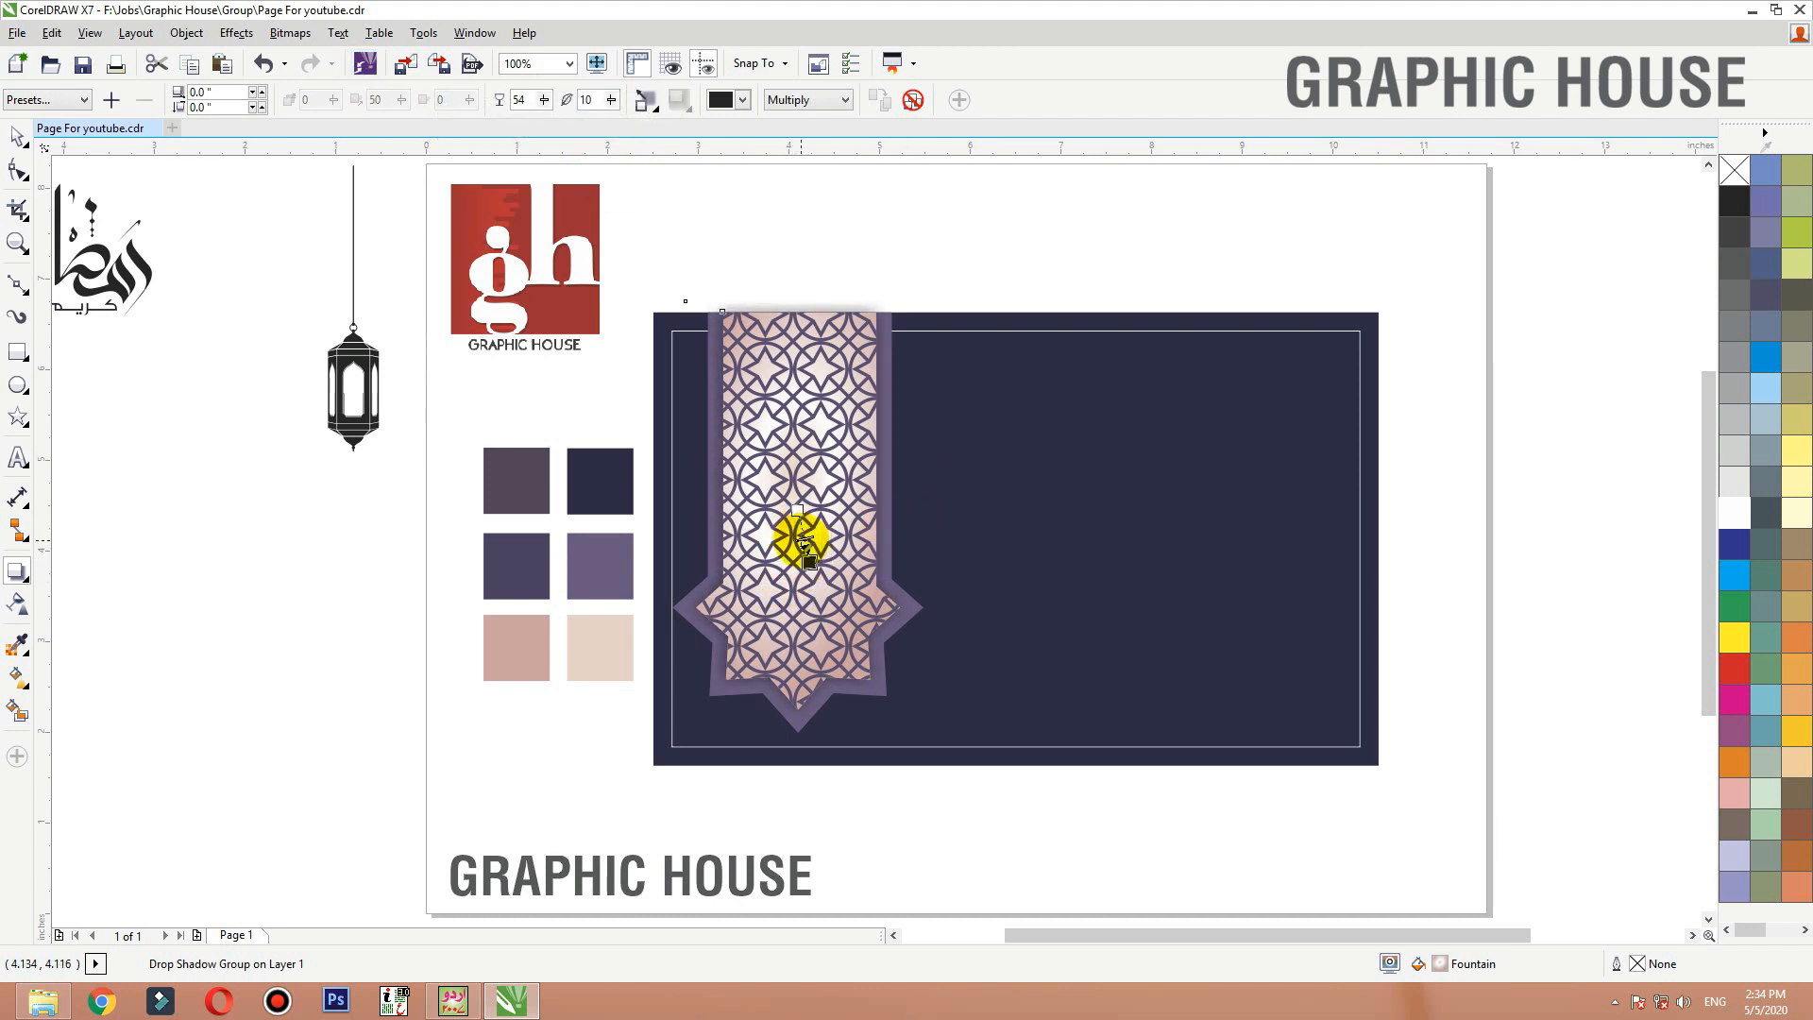
Try to move the shadowed patterned shape to the left
key(space)
drag(760, 593, 668, 584)
key(ctrl+z)
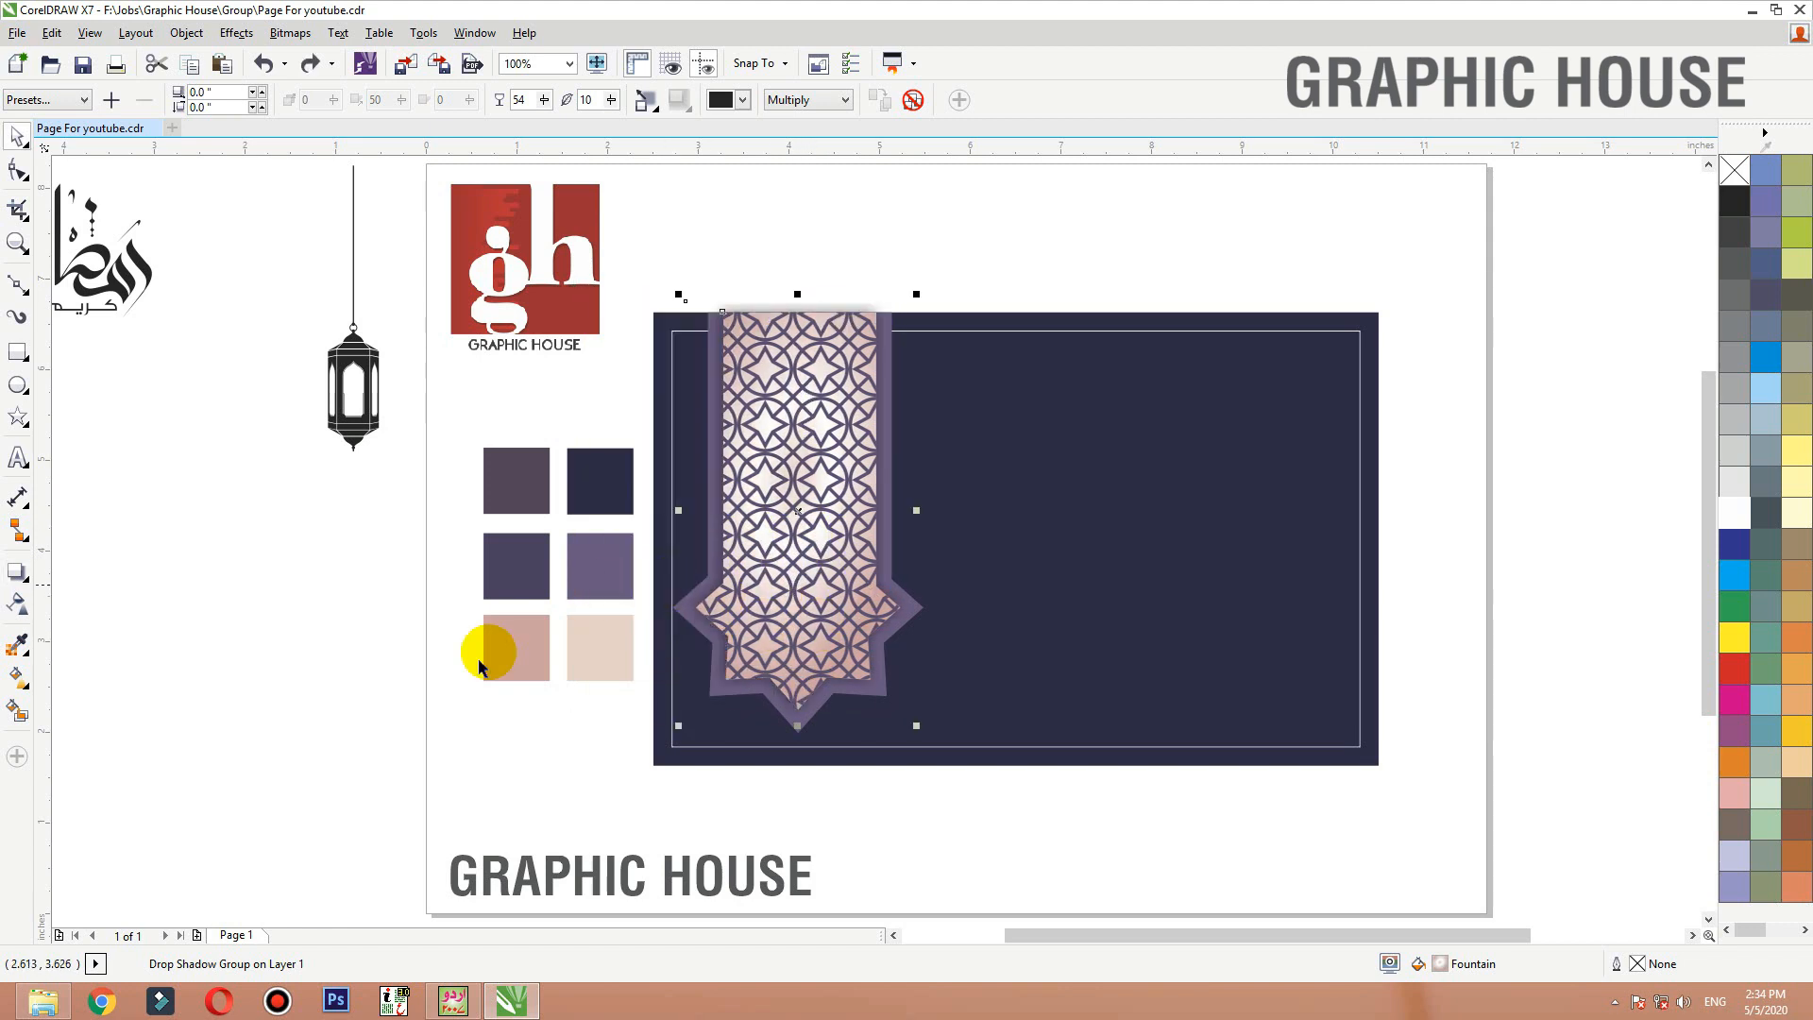
click(425, 805)
click(763, 662)
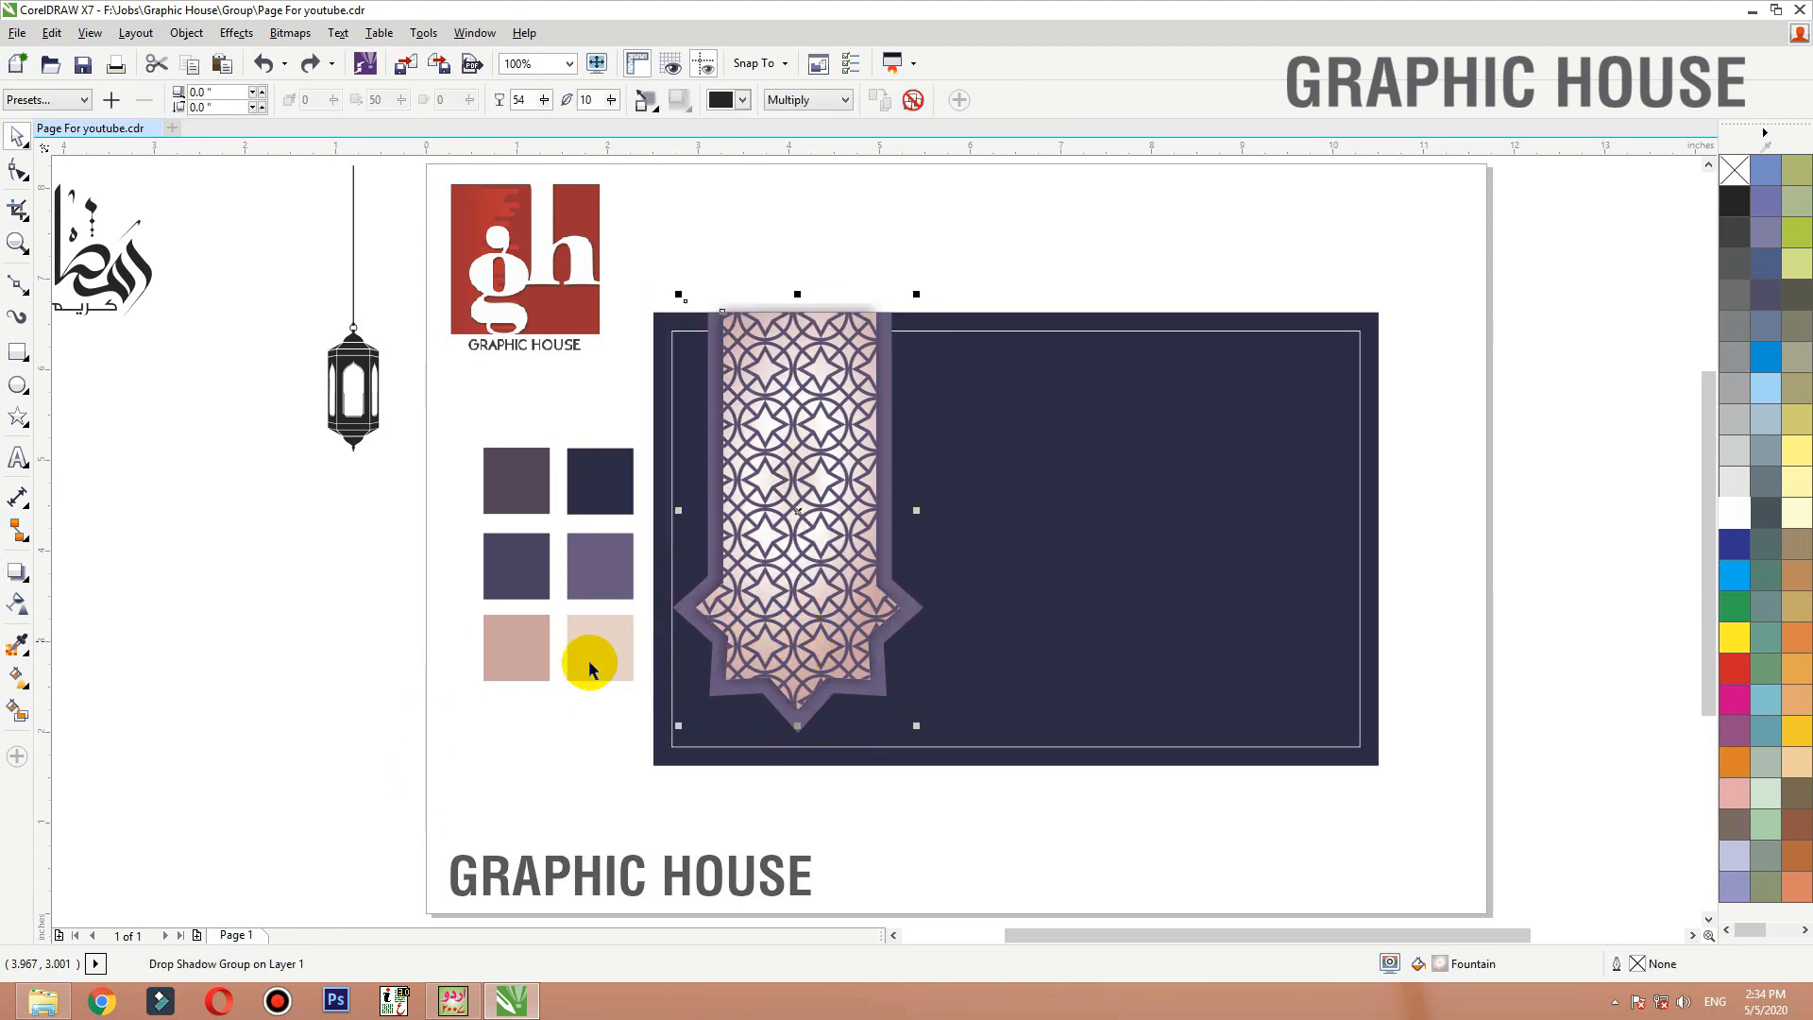
click(414, 804)
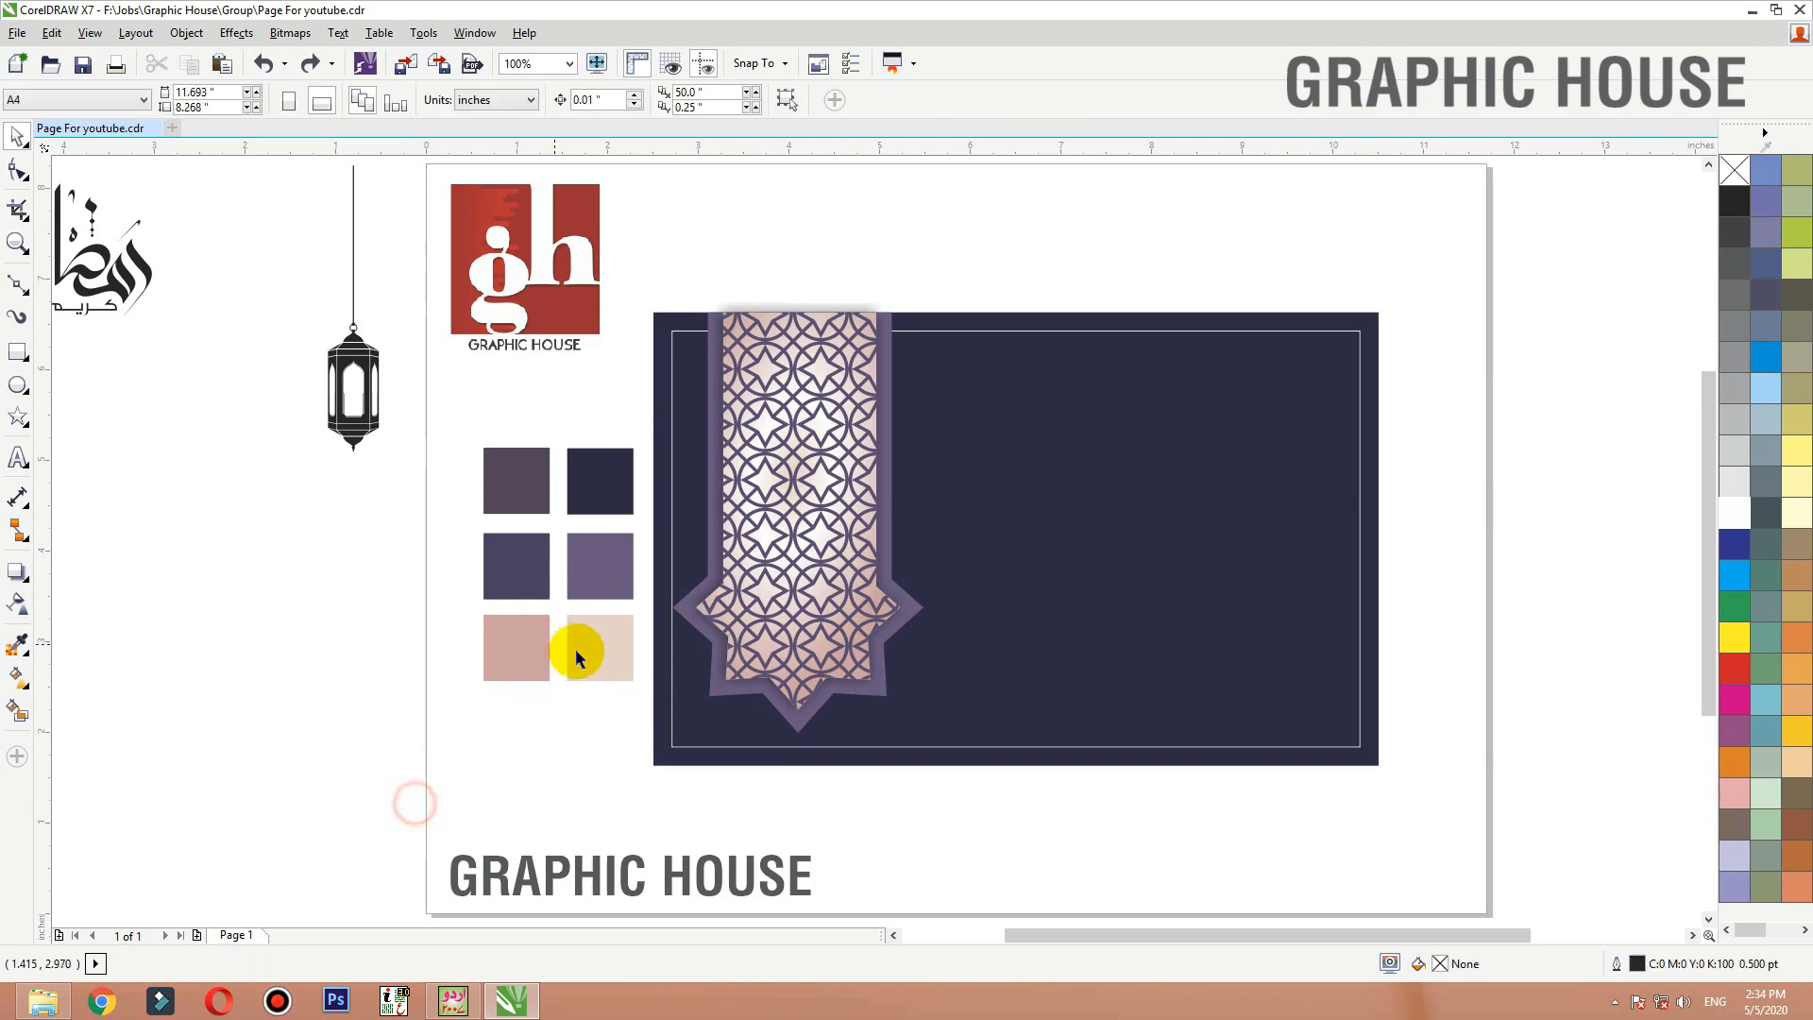
click(590, 652)
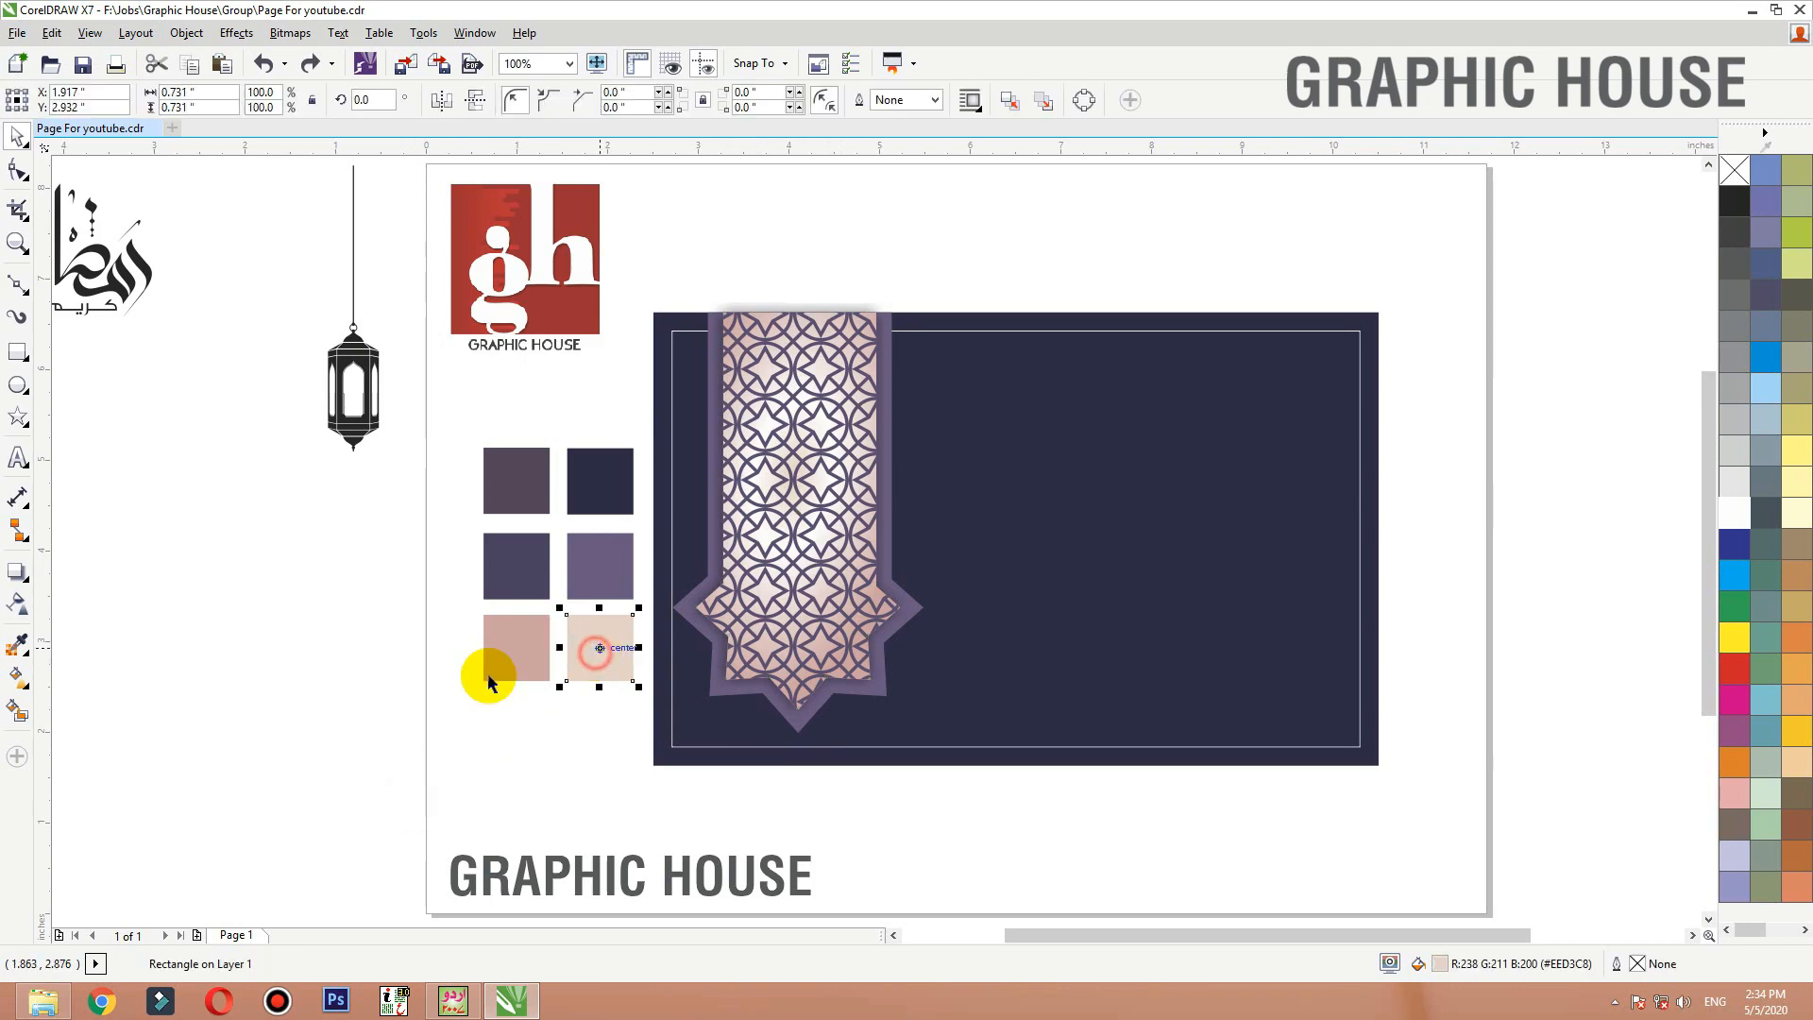
click(476, 735)
Separate the drop shadow from the patterned shape and group the two objects together
drag(473, 393, 1102, 777)
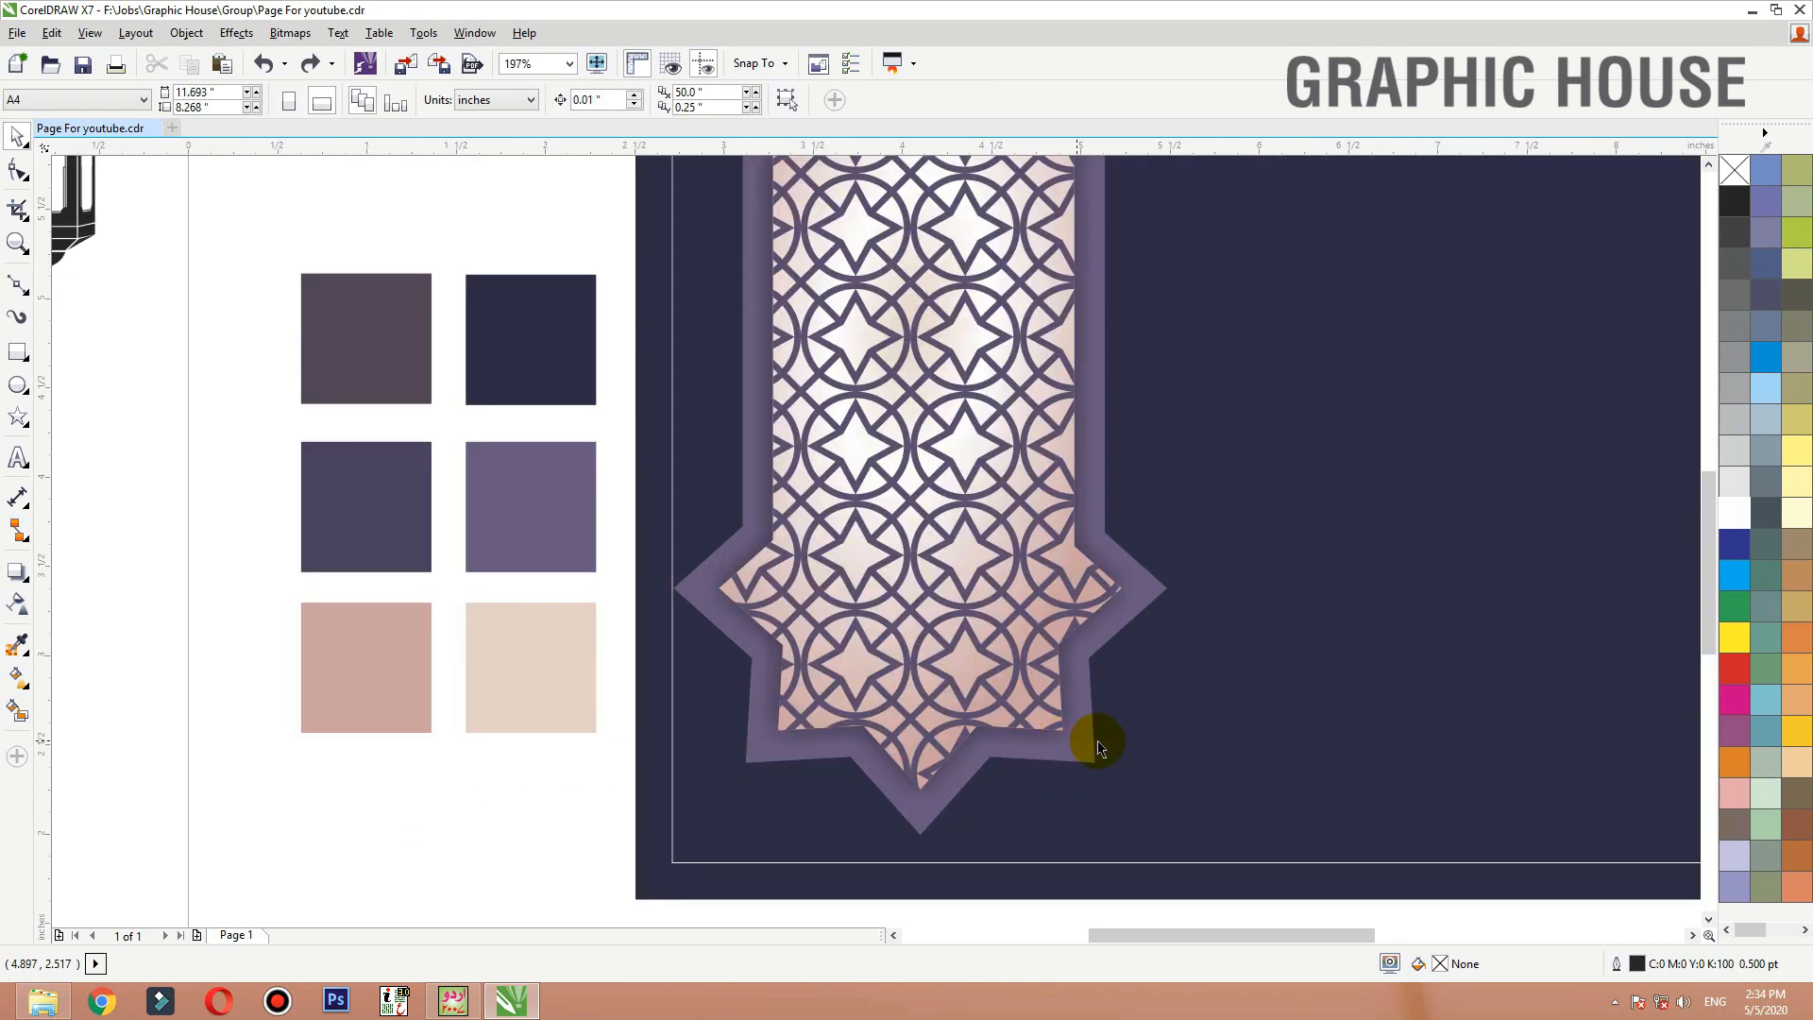
click(1103, 774)
key(ctrl+z)
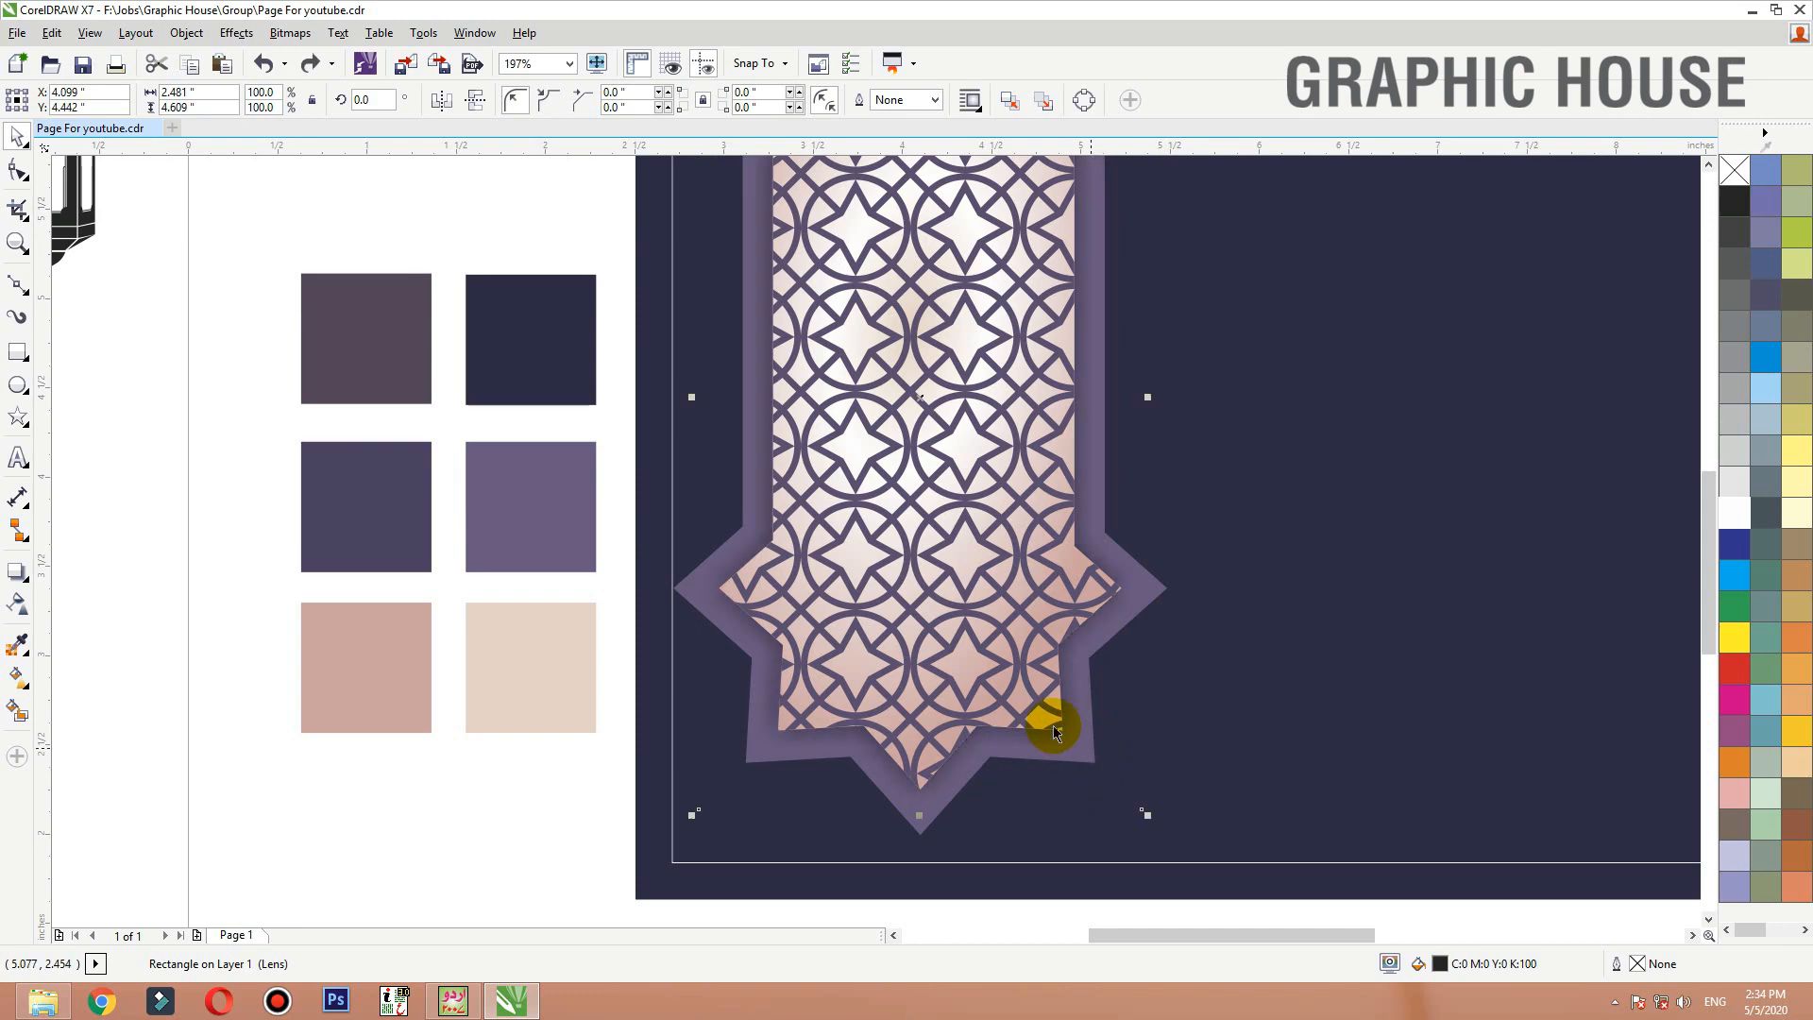
shift+click(1016, 667)
scroll(939, 756, down, 2)
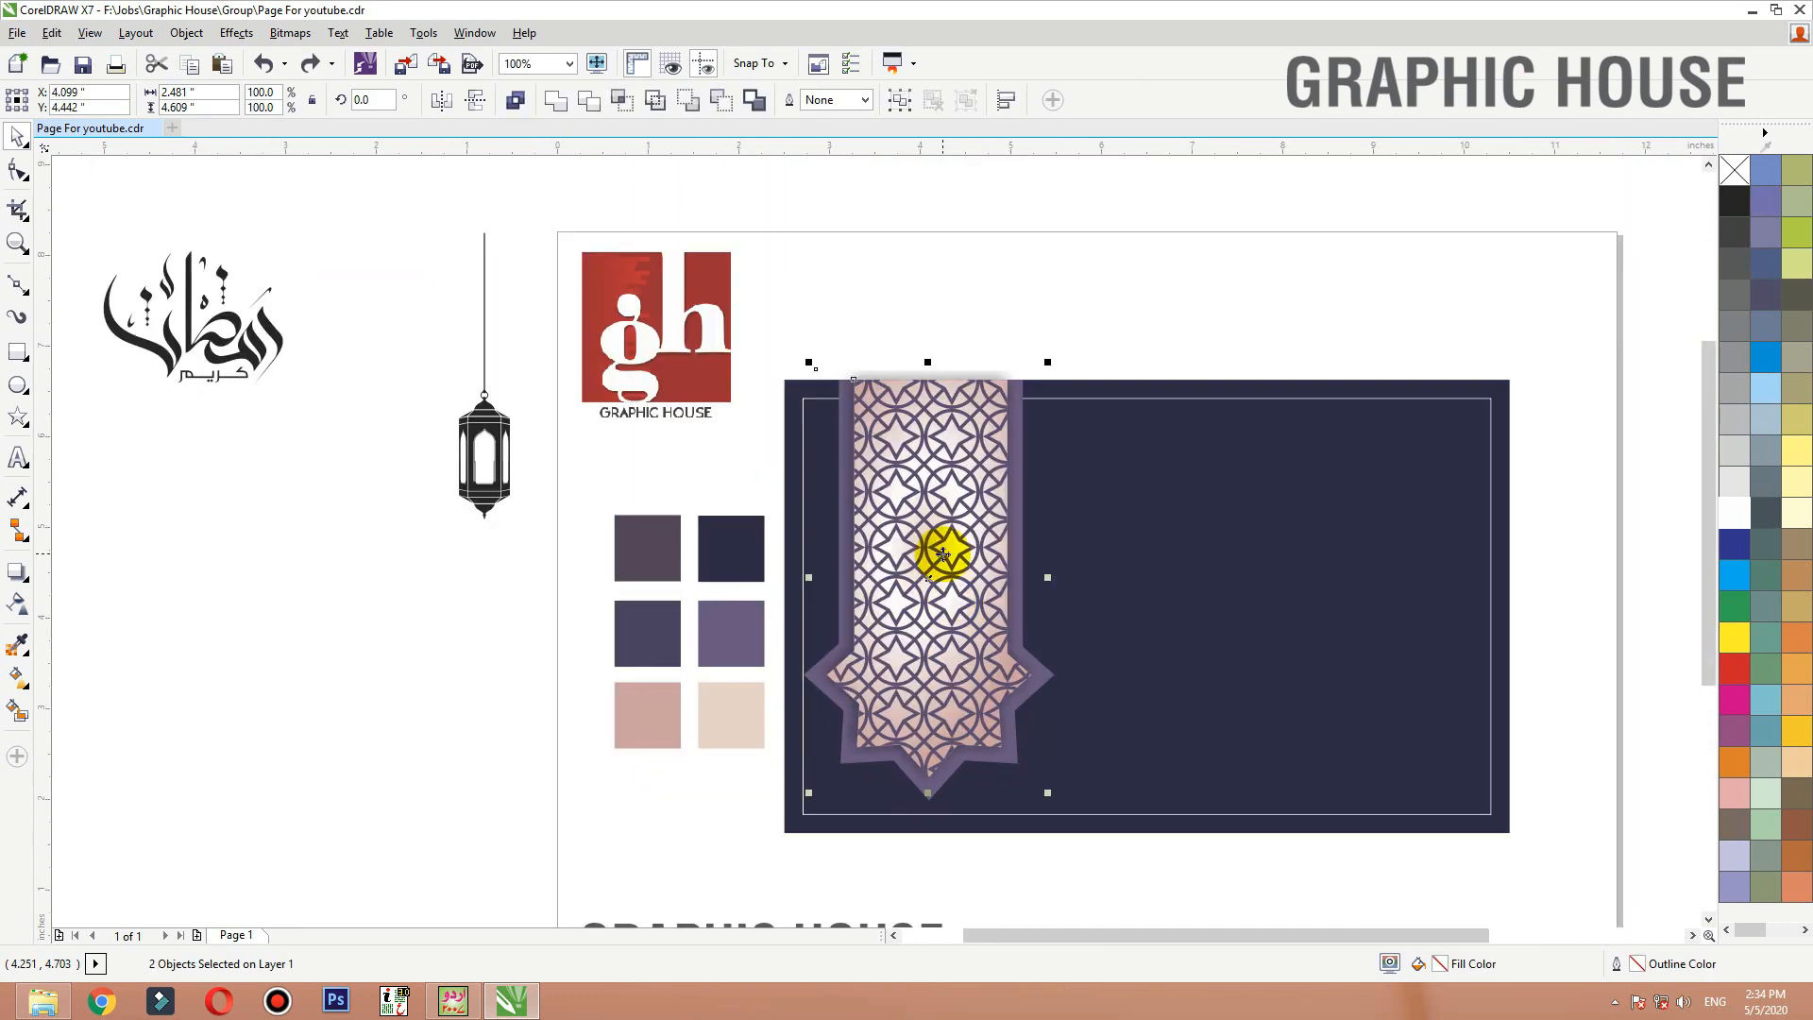
key(ctrl+g)
Move the patterned group to the right of the banner and PowerClip it inside the purple star-ended banner
drag(932, 547, 1284, 561)
right_click(1265, 351)
click(1368, 363)
click(931, 405)
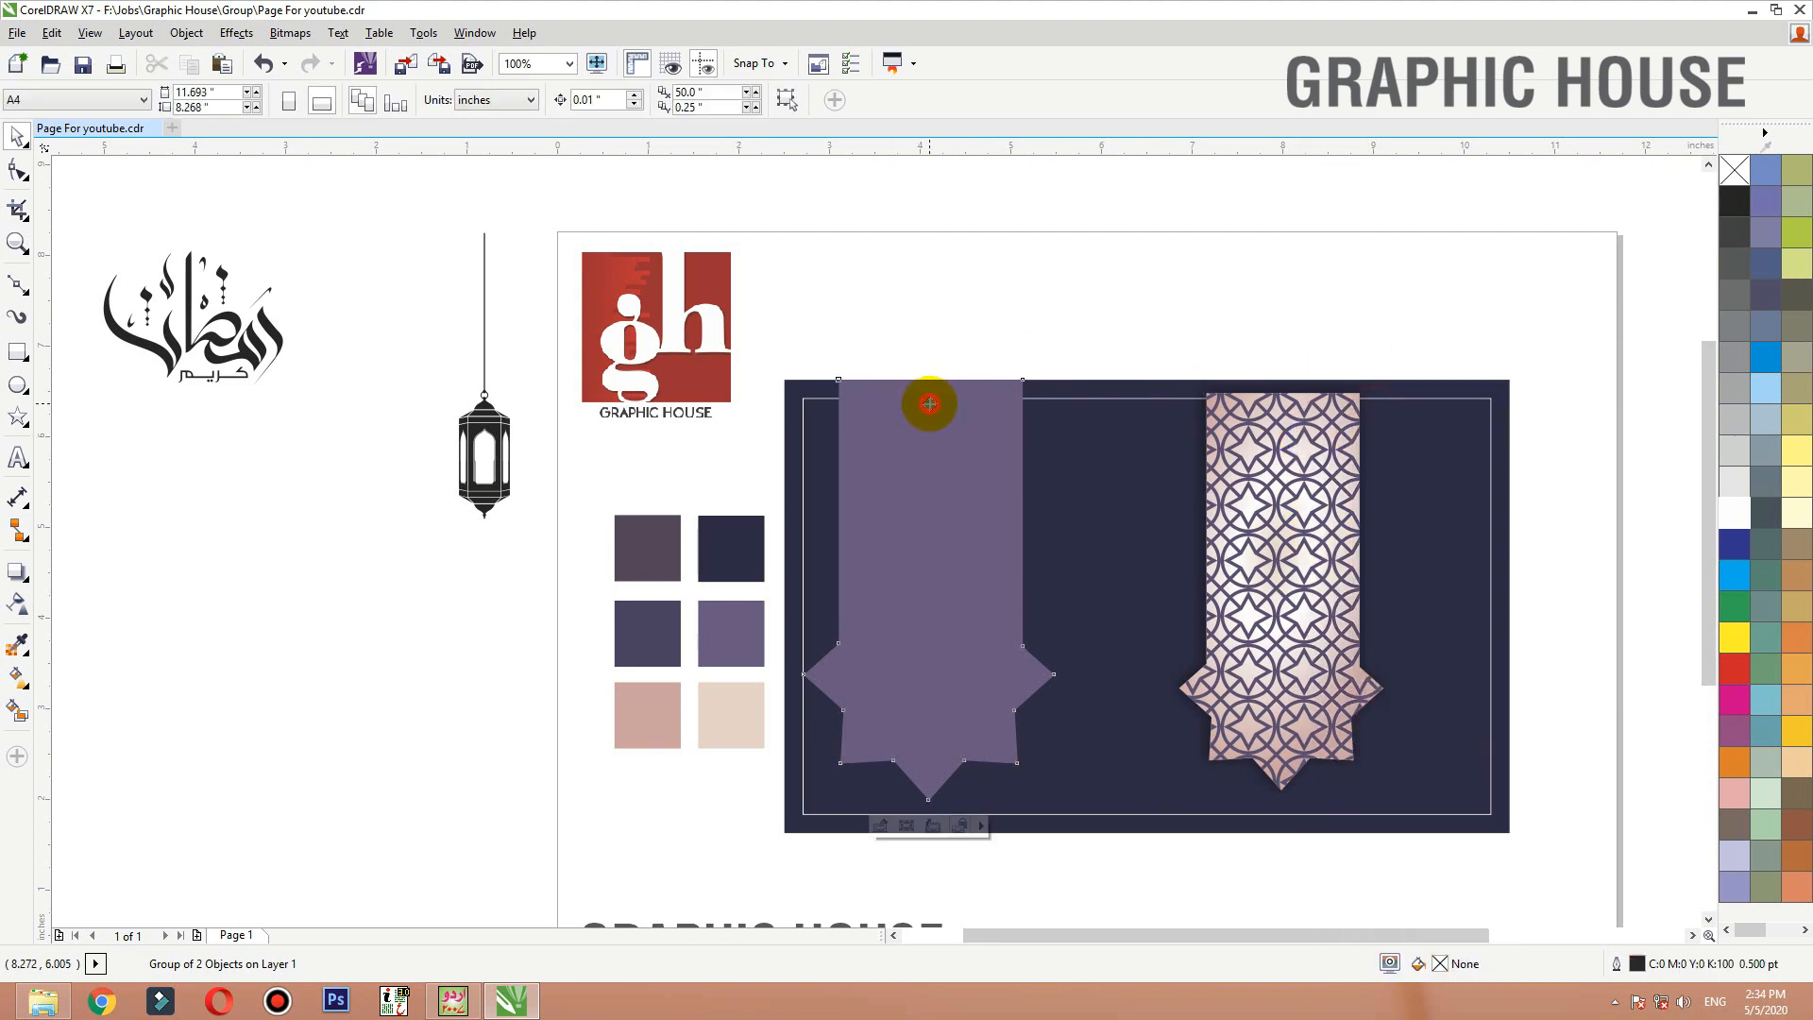
Centre the clipped pattern group inside the star-ended banner and raise it to the banner's top edge, finishing the PowerClip editing
ctrl+click(933, 408)
drag(1182, 216, 616, 877)
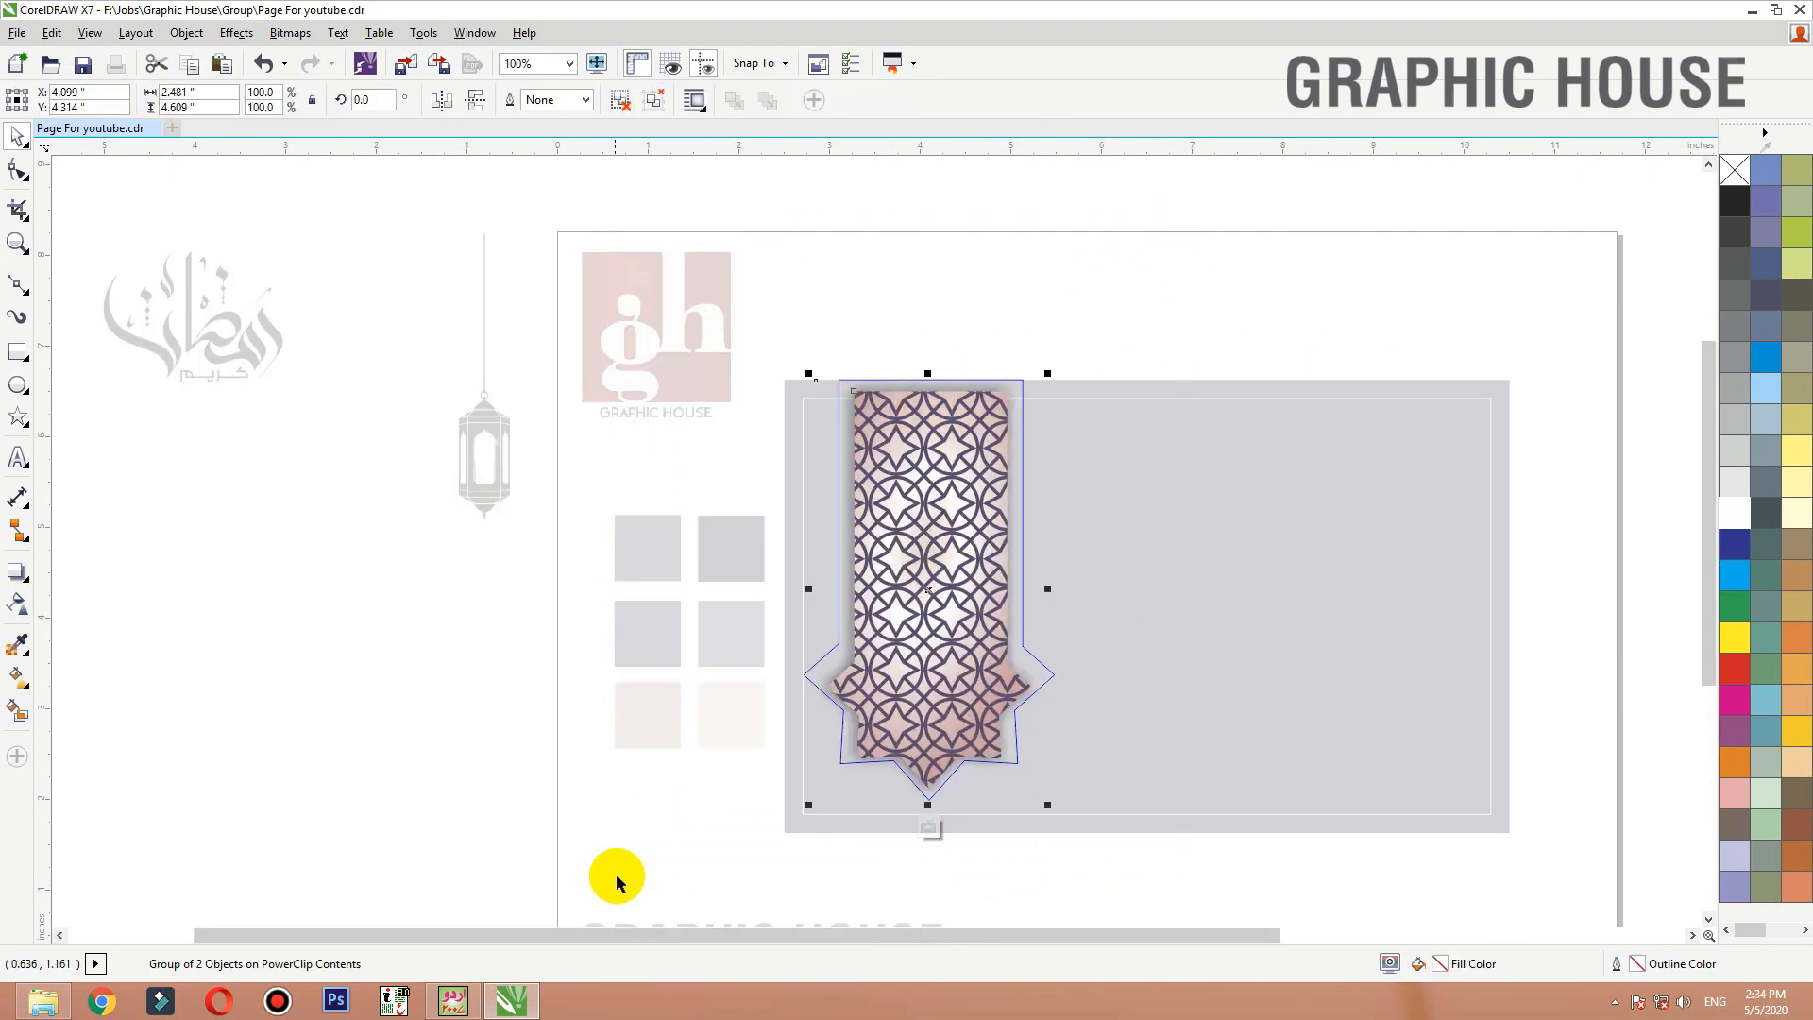
key(Up)
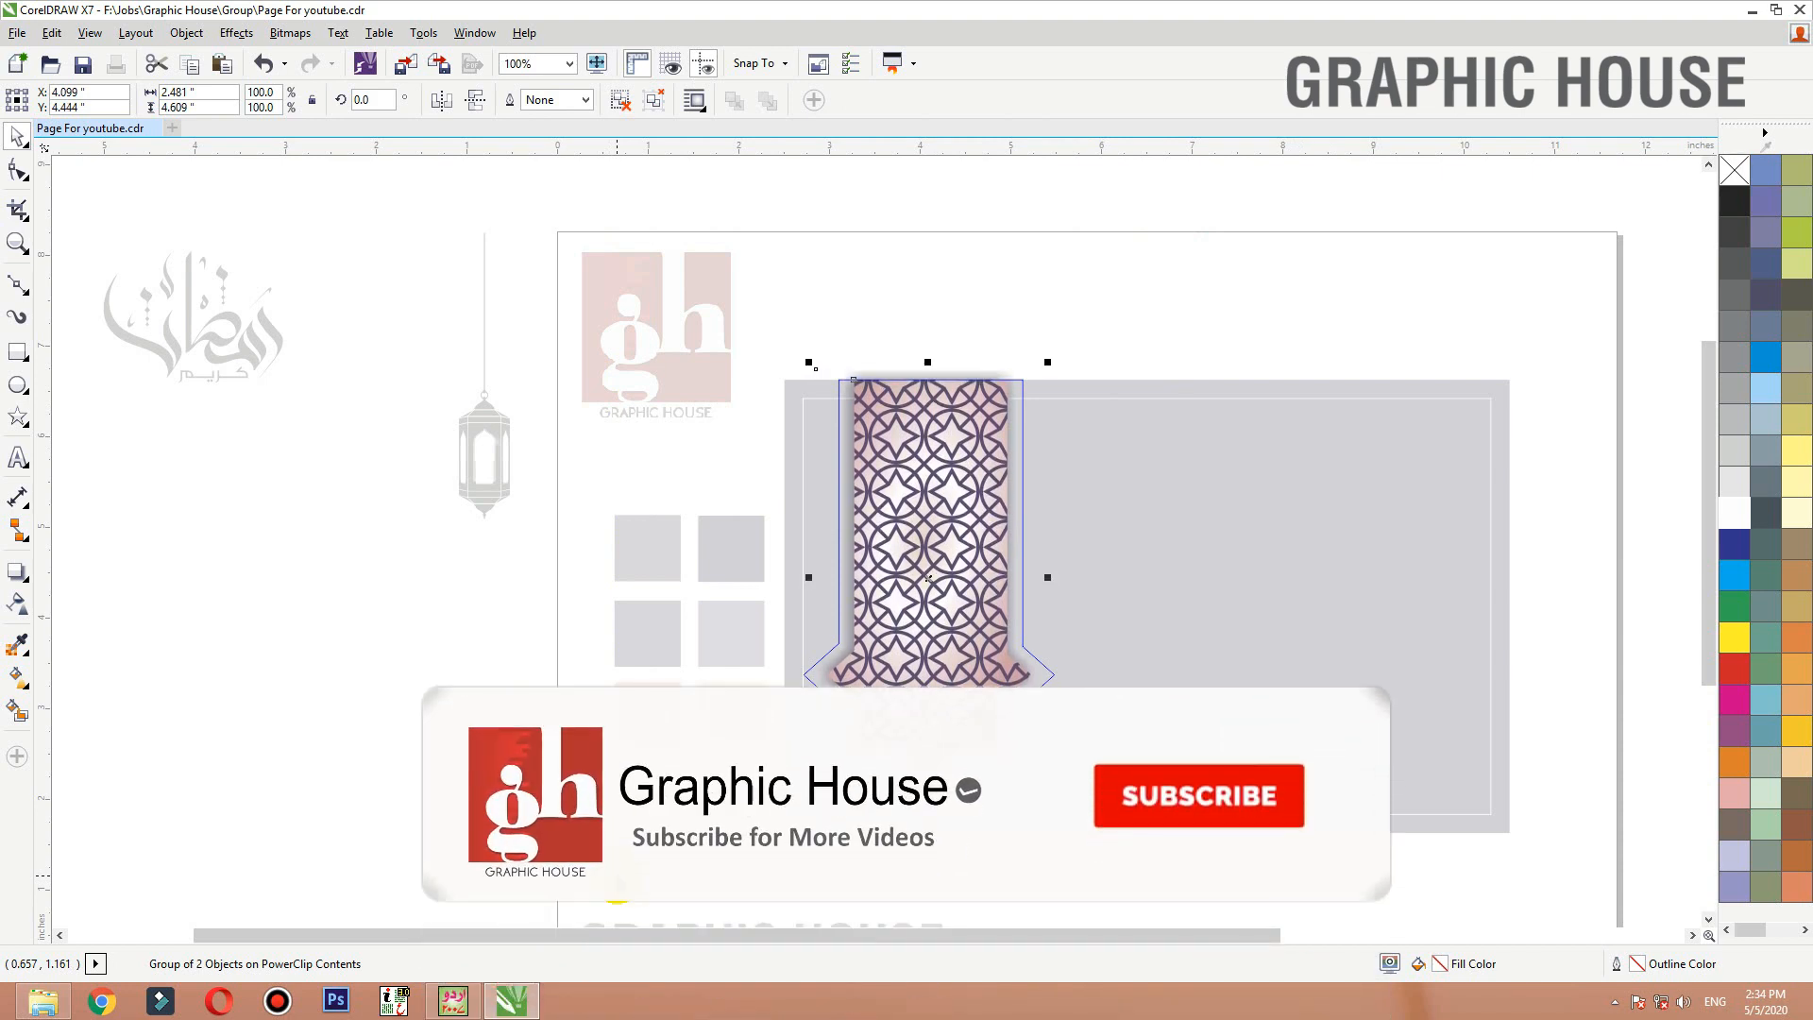
key(Up)
ctrl+click(1096, 292)
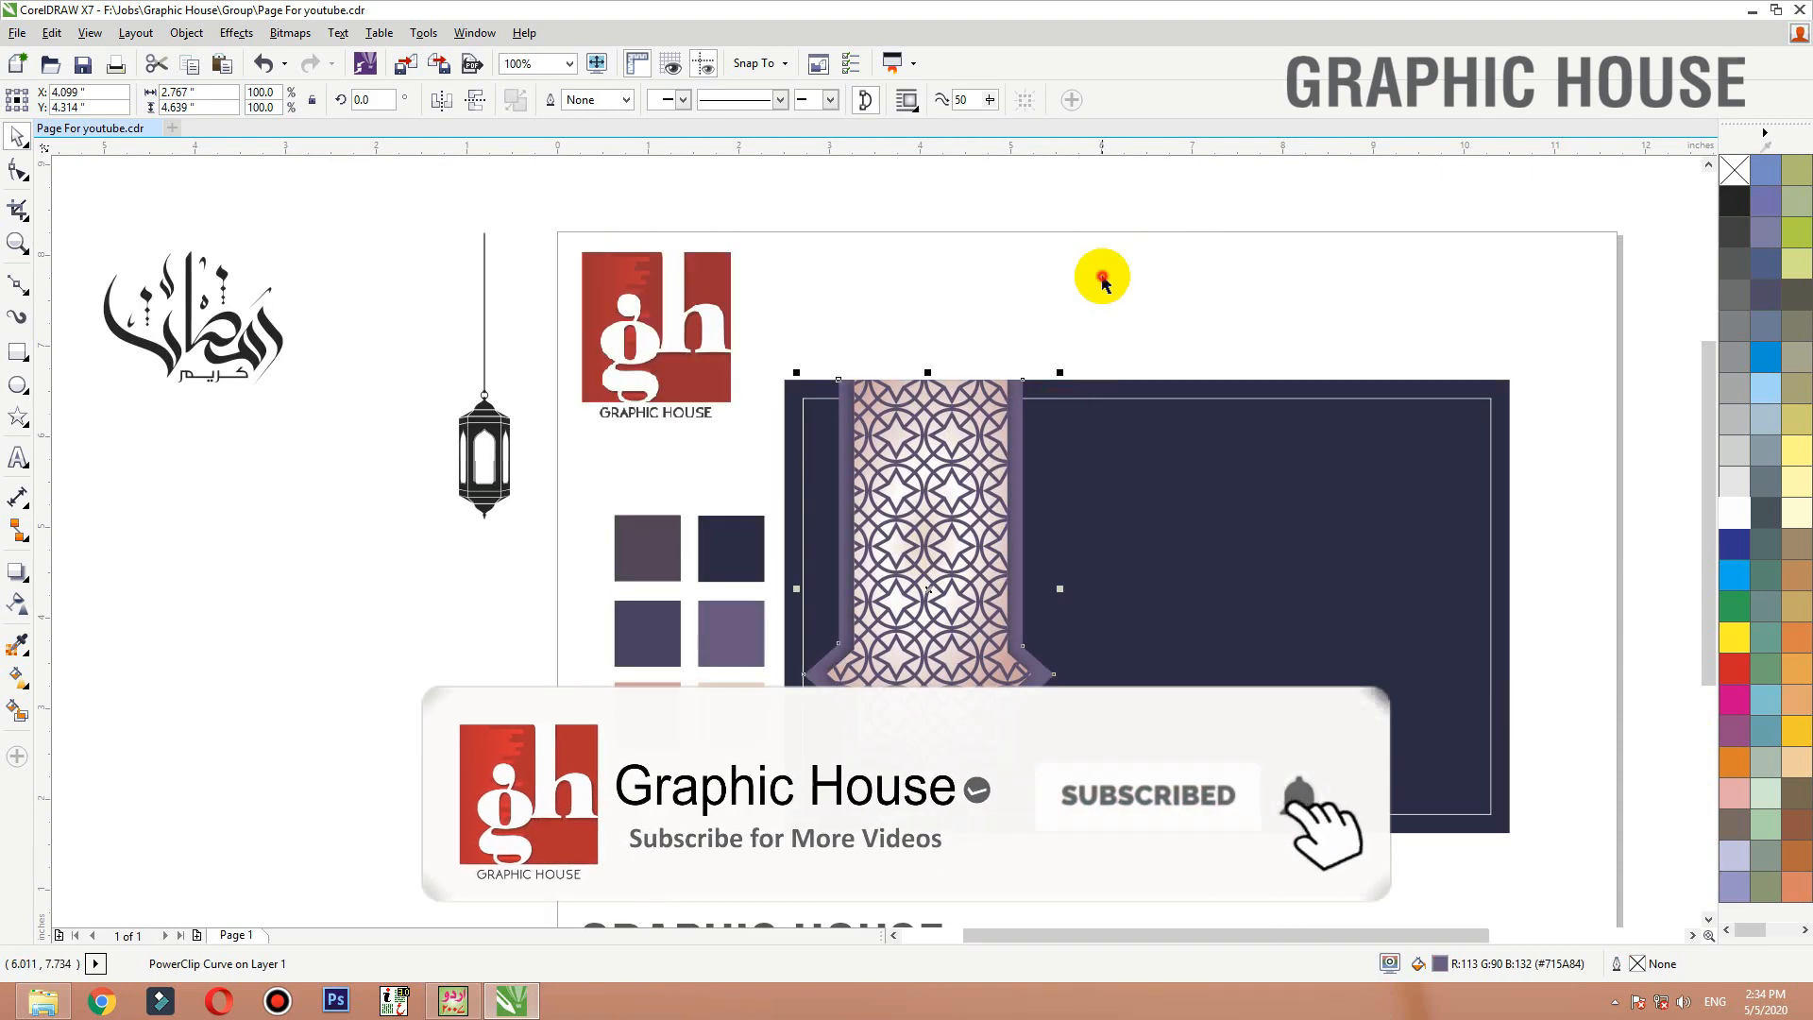
Add a Multiply drop shadow to the purple patterned banner, cast upward from its star tip, with opacity 40 and feather 15
drag(807, 667, 932, 473)
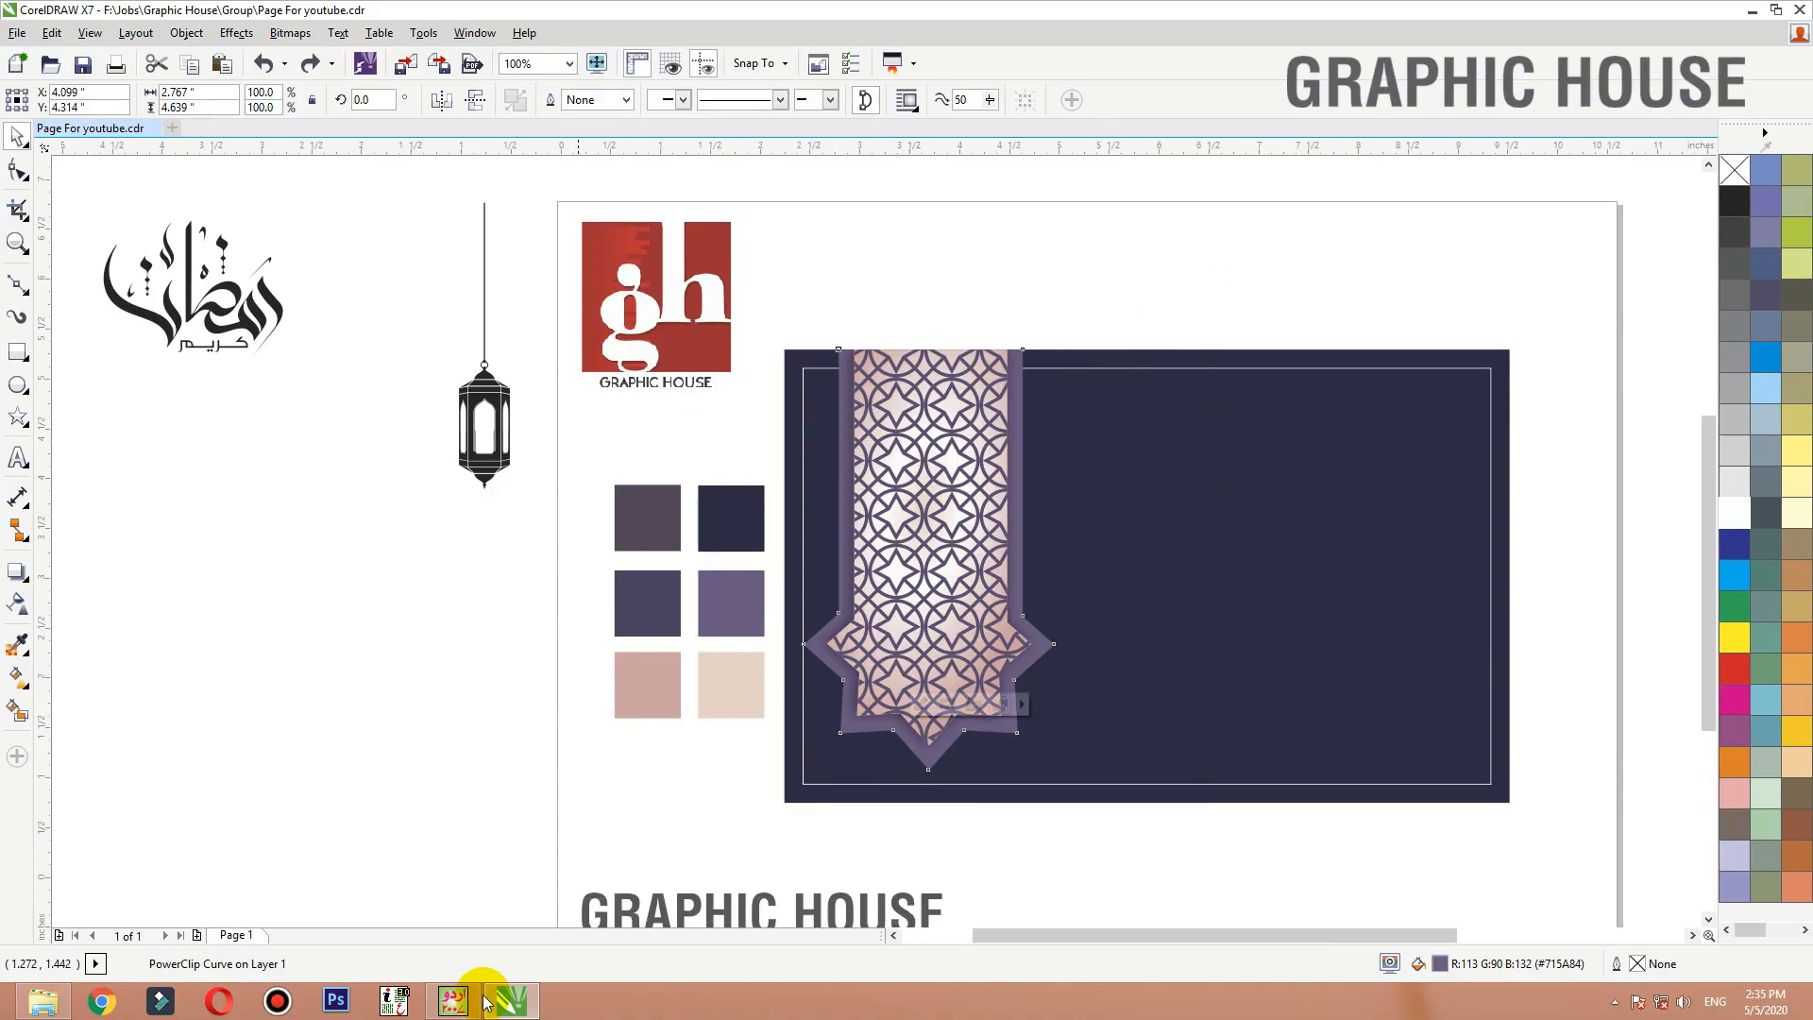
mouse_move(483, 995)
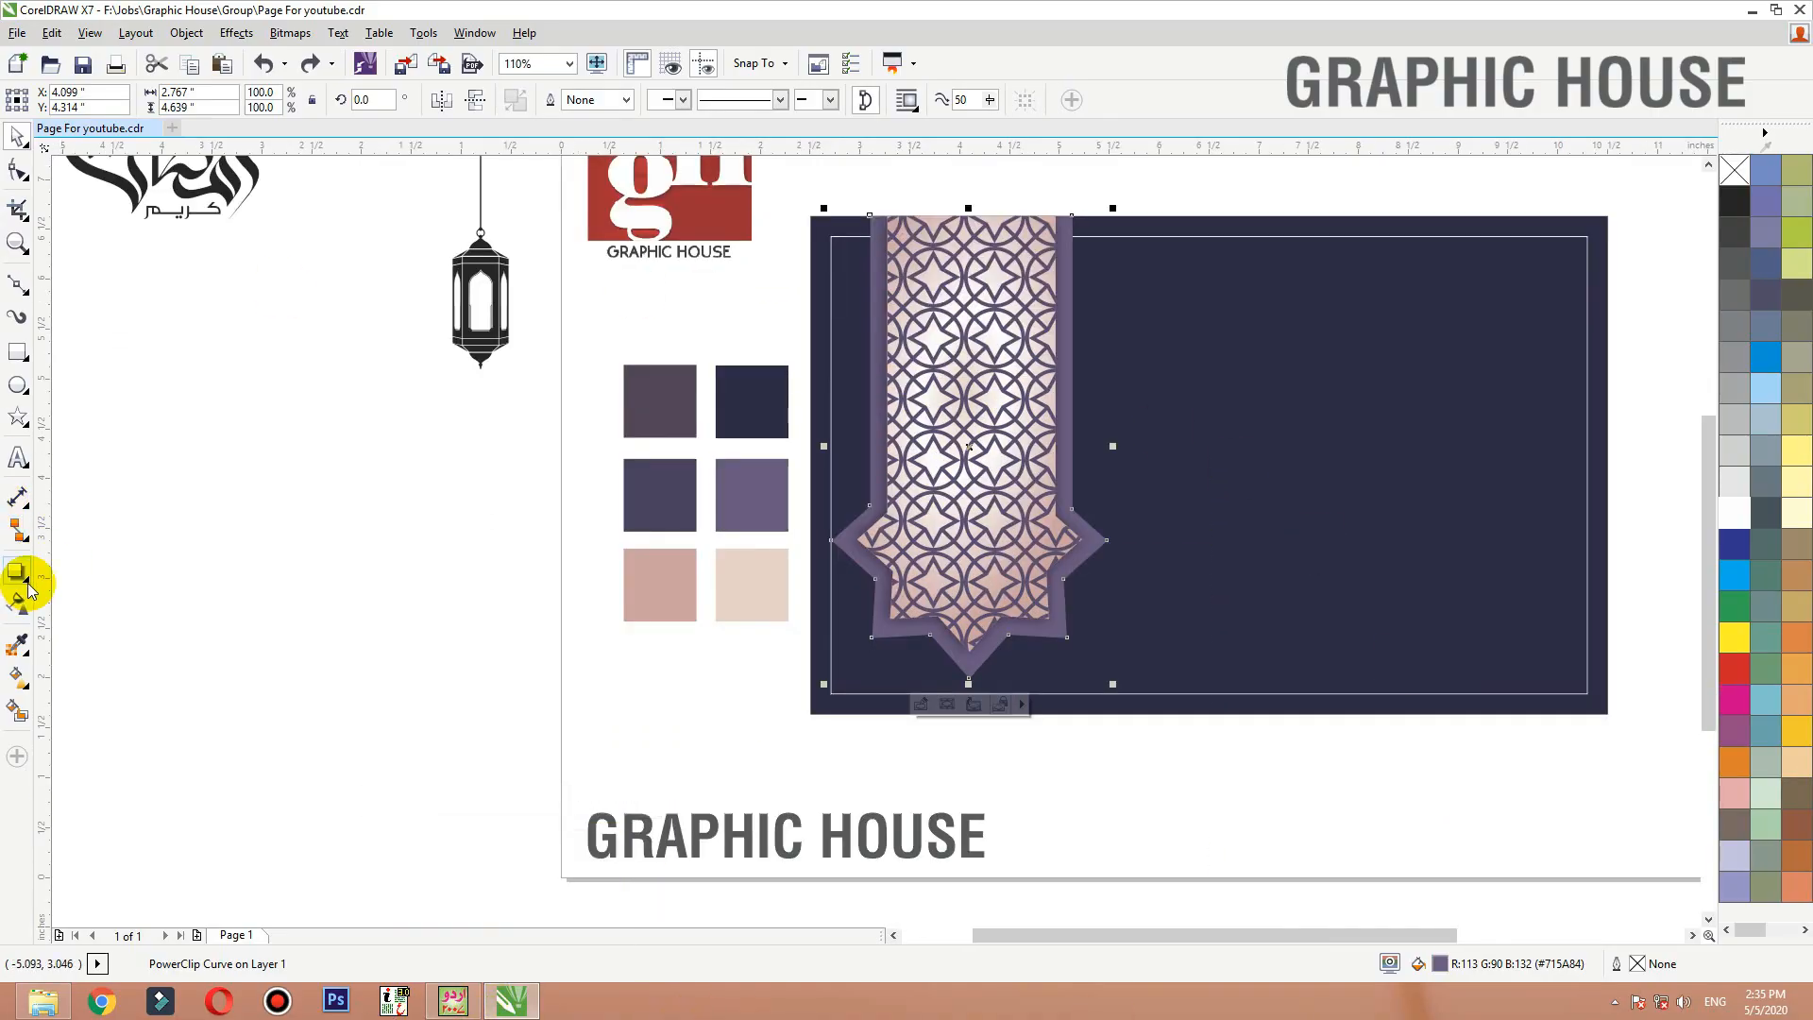
drag(28, 588, 57, 579)
drag(963, 607, 932, 202)
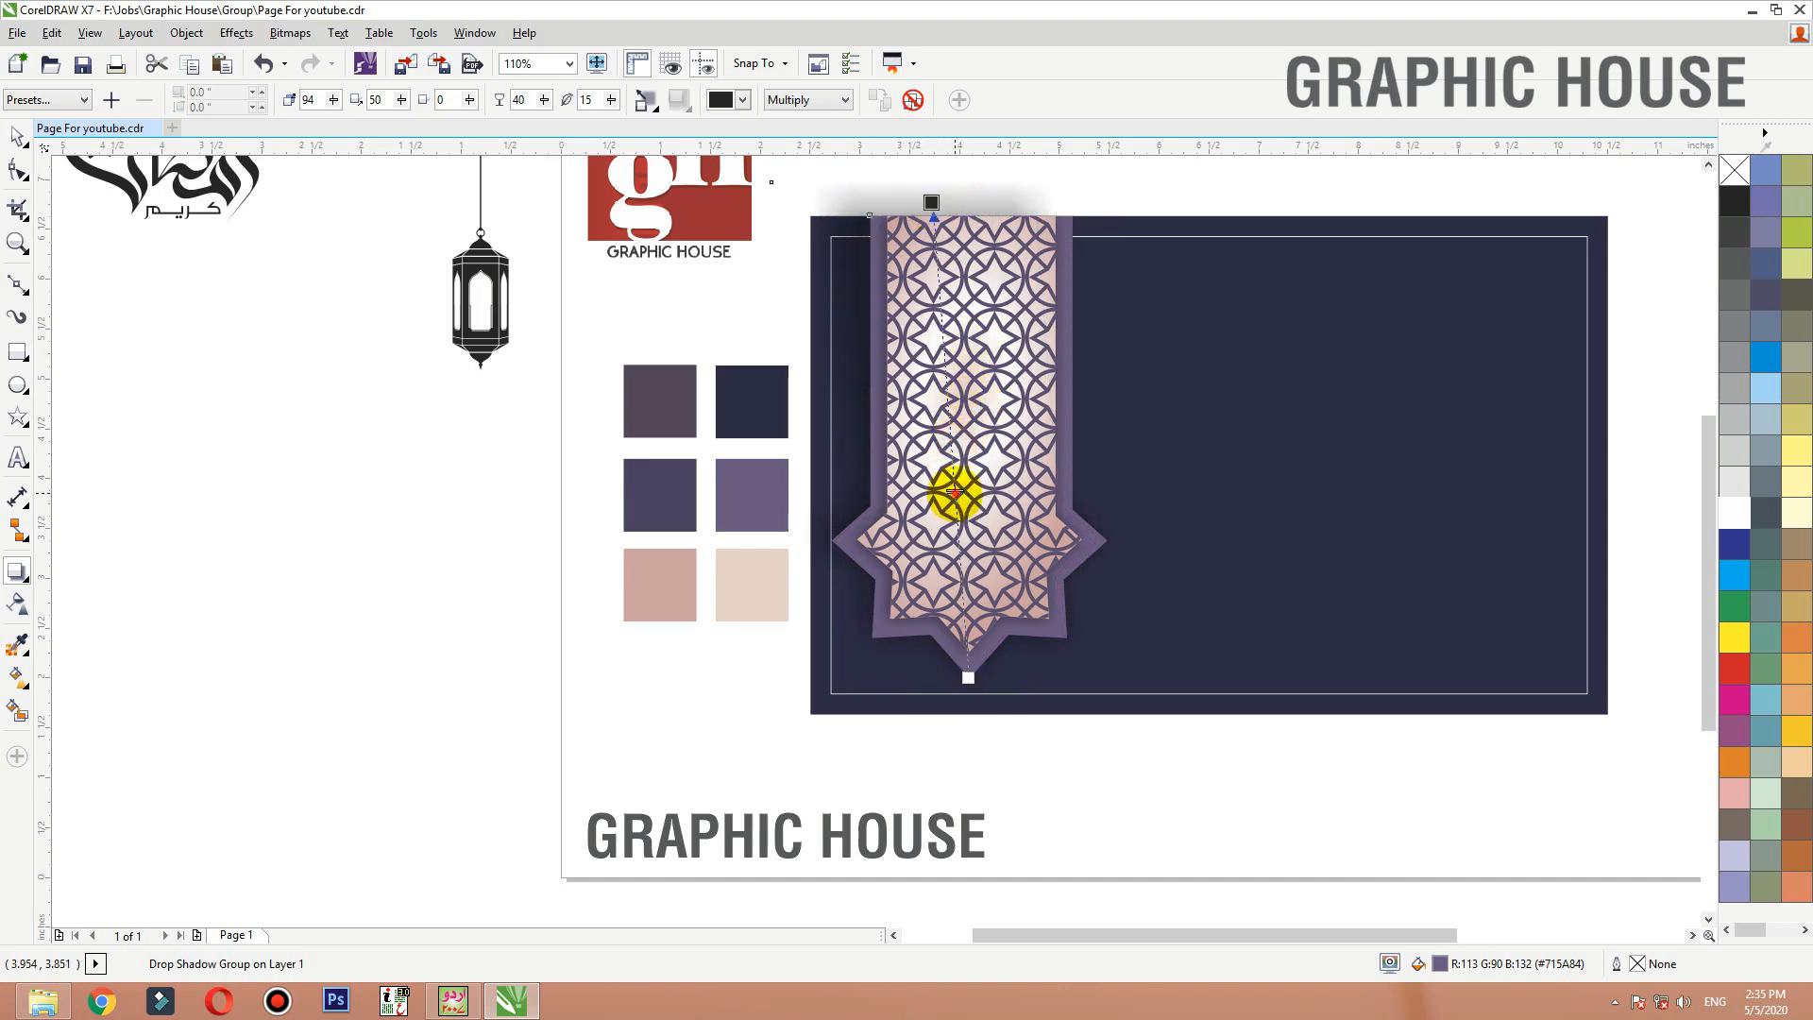
click(333, 563)
key(space)
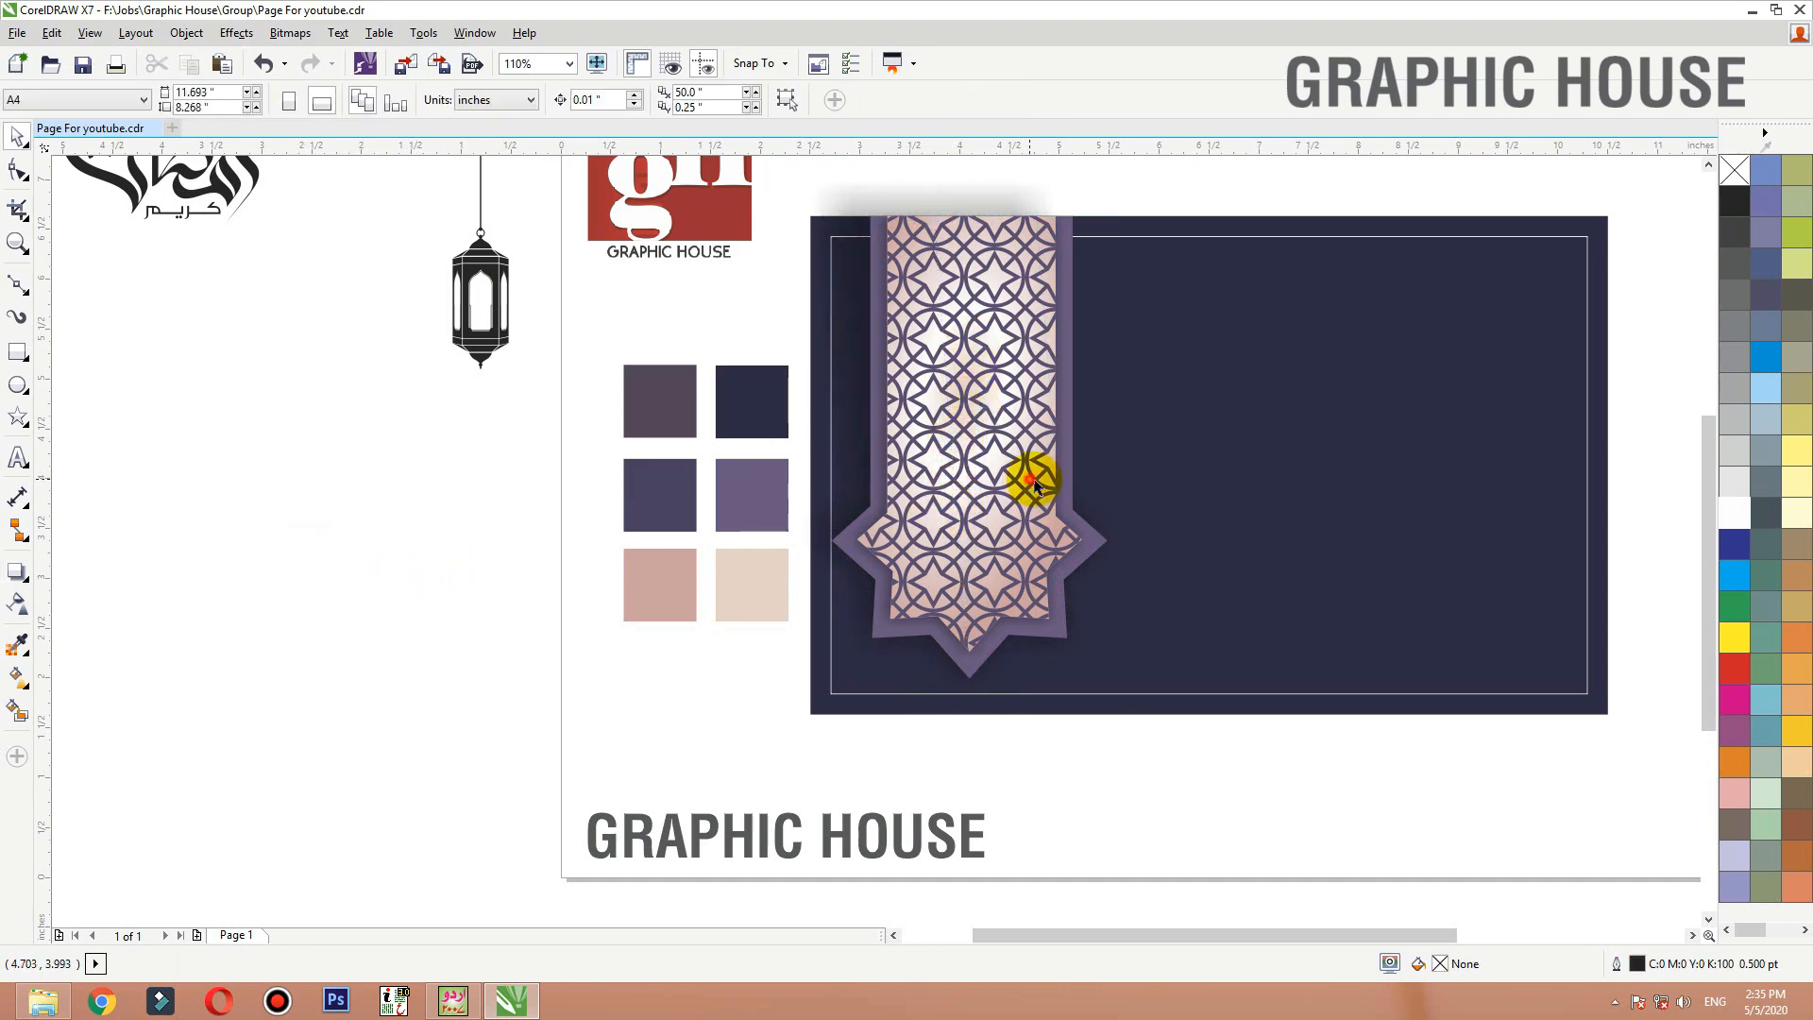
Move the shadowed banner slightly above the card's upper edge and PowerClip the banner with its shadow inside the navy rectangle
drag(1032, 480, 968, 365)
key(ctrl+z)
click(825, 329)
shift+click(967, 352)
right_click(988, 238)
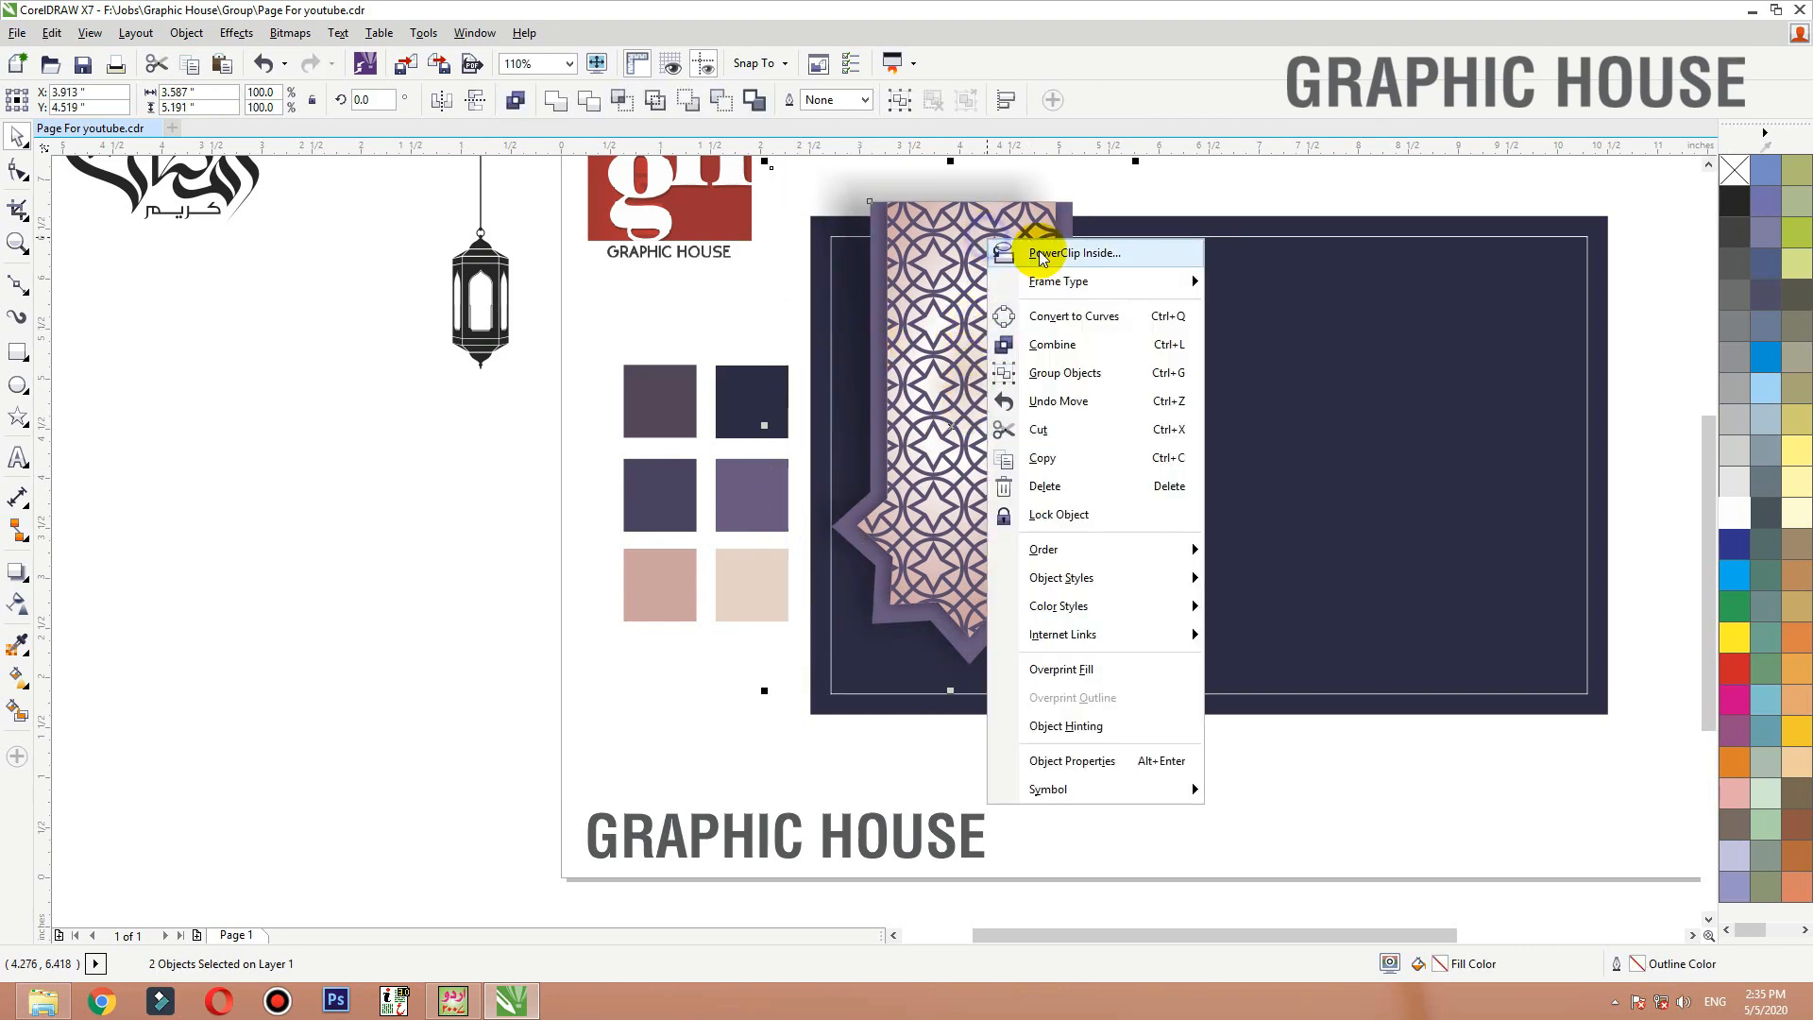
click(1137, 249)
click(1171, 221)
Open the navy card's PowerClip contents and place a vertically mirrored copy of the banner directly below the original's star tip
ctrl+click(1005, 227)
click(1005, 226)
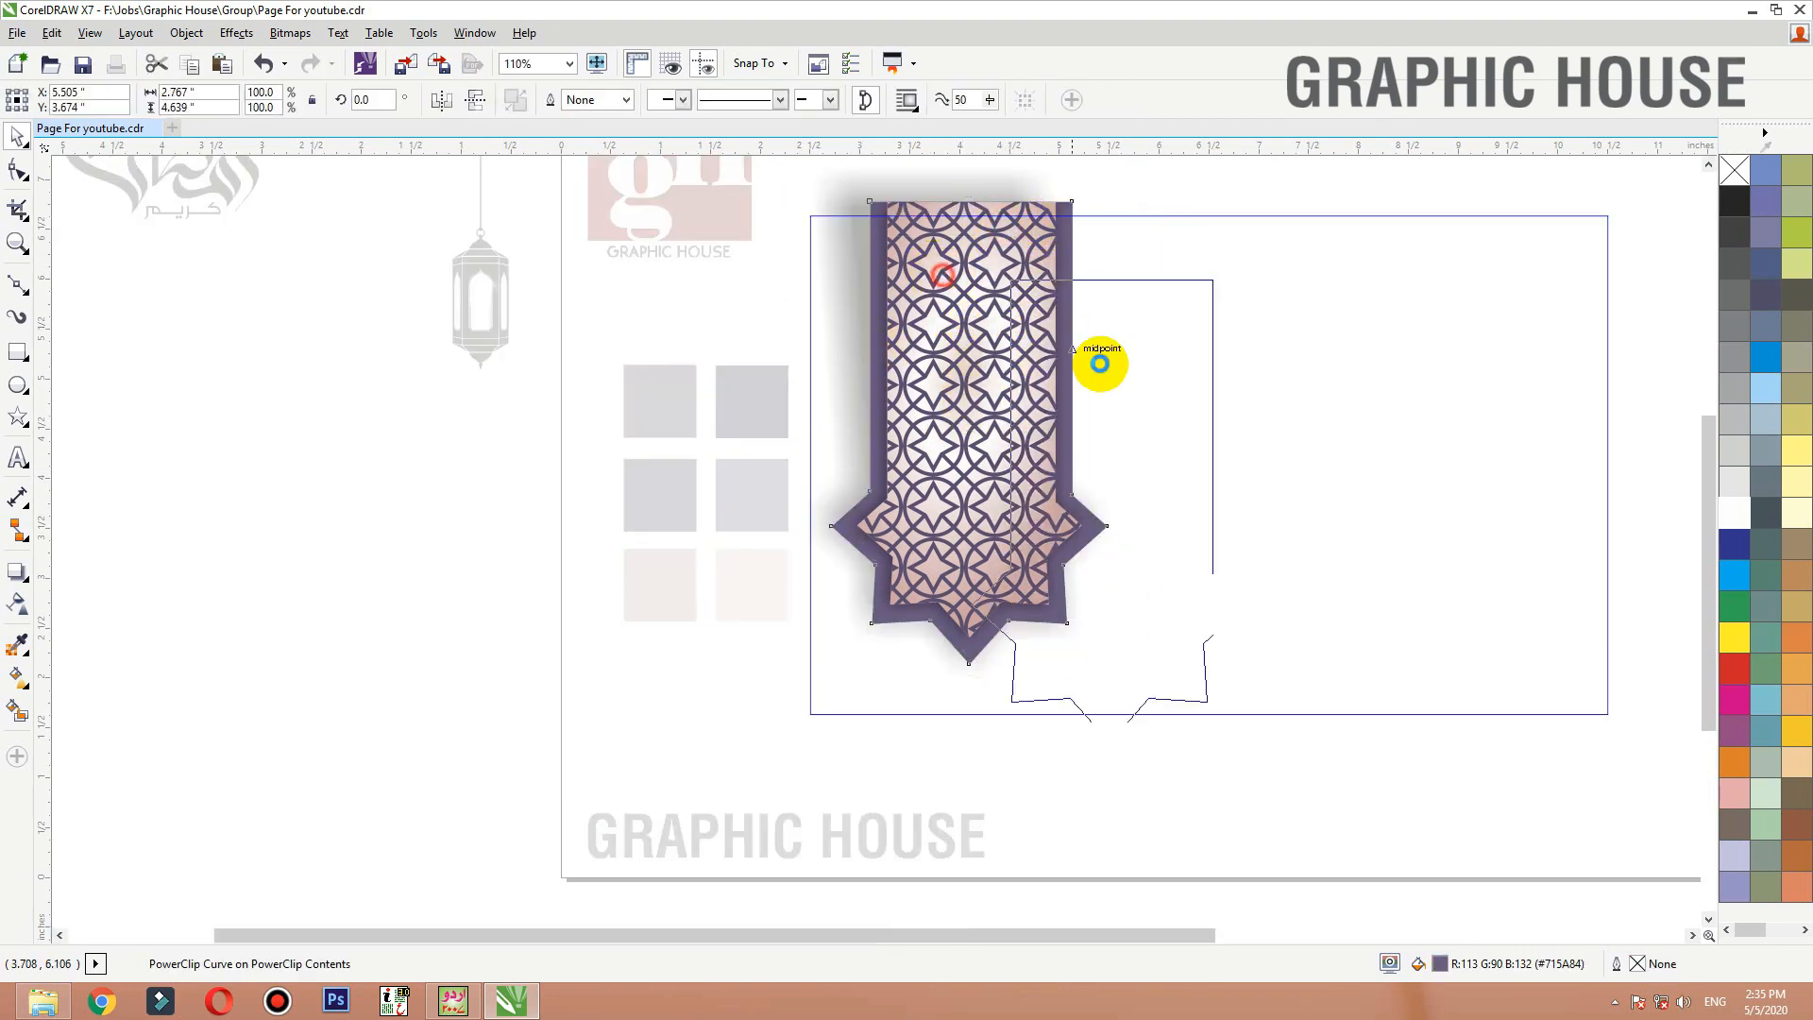
drag(968, 194, 974, 781)
scroll(941, 582, down, 2)
key(F2)
drag(793, 542, 1215, 864)
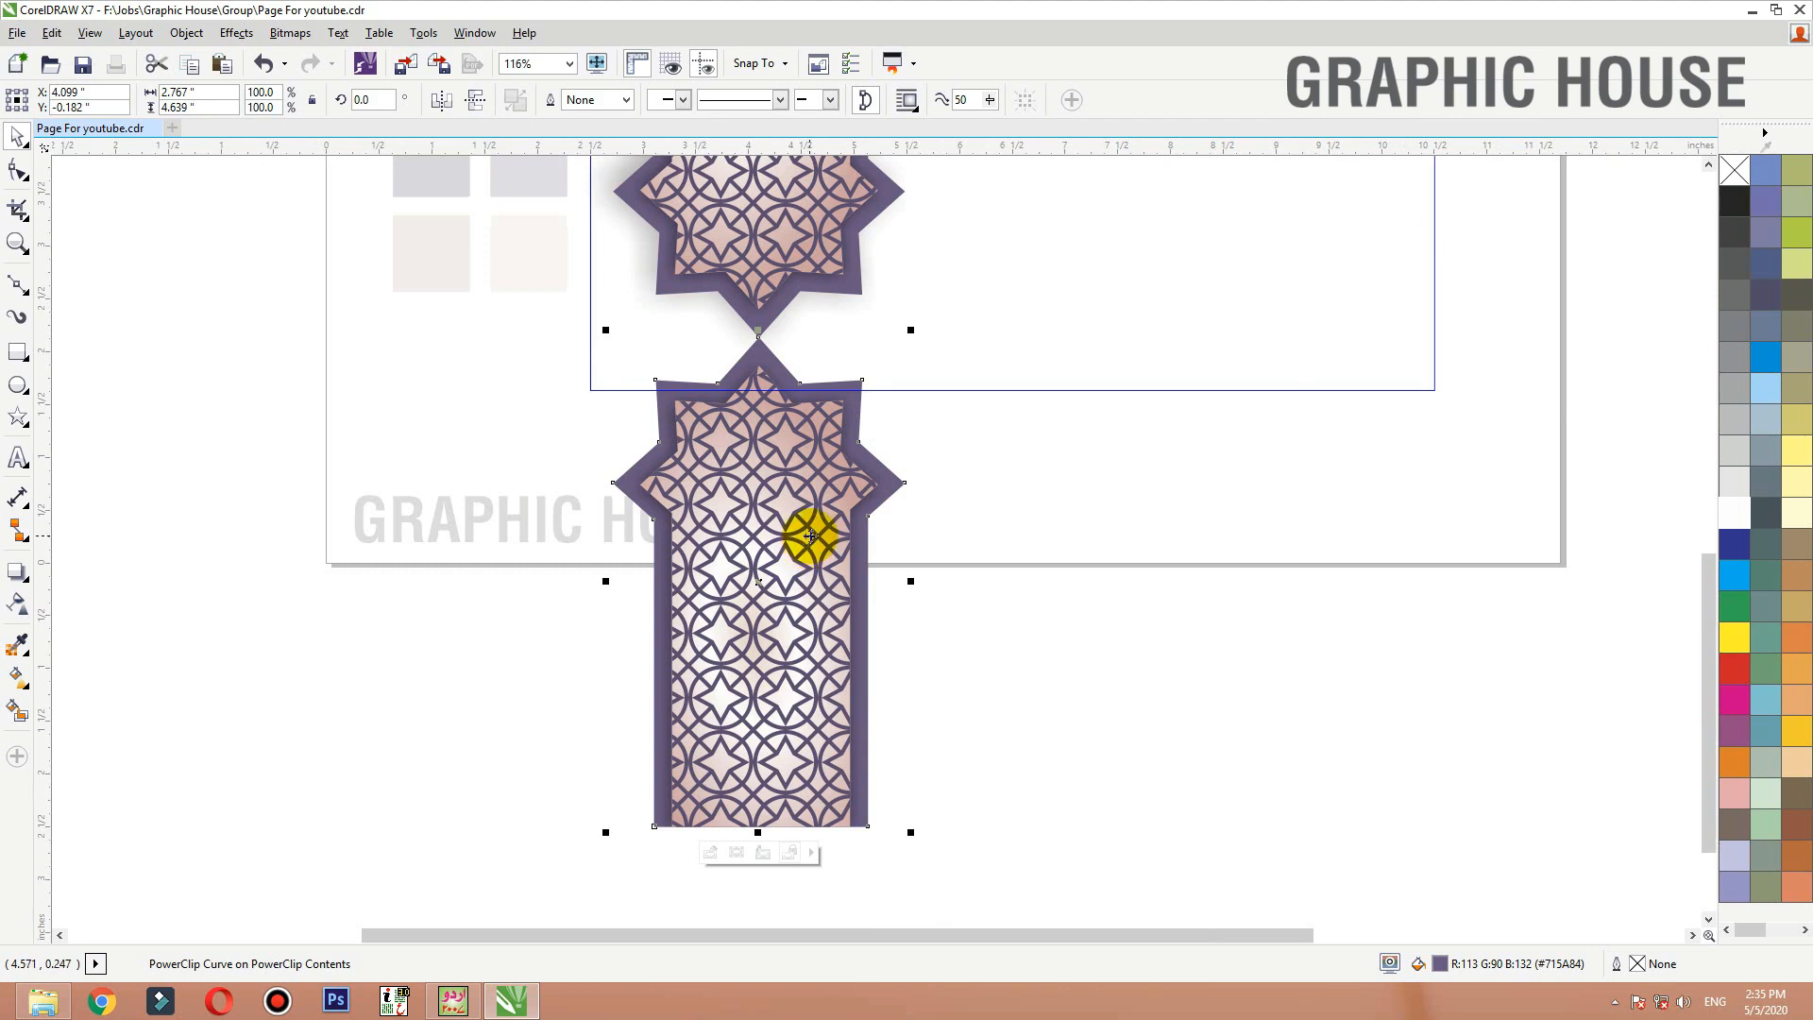
drag(816, 567, 814, 508)
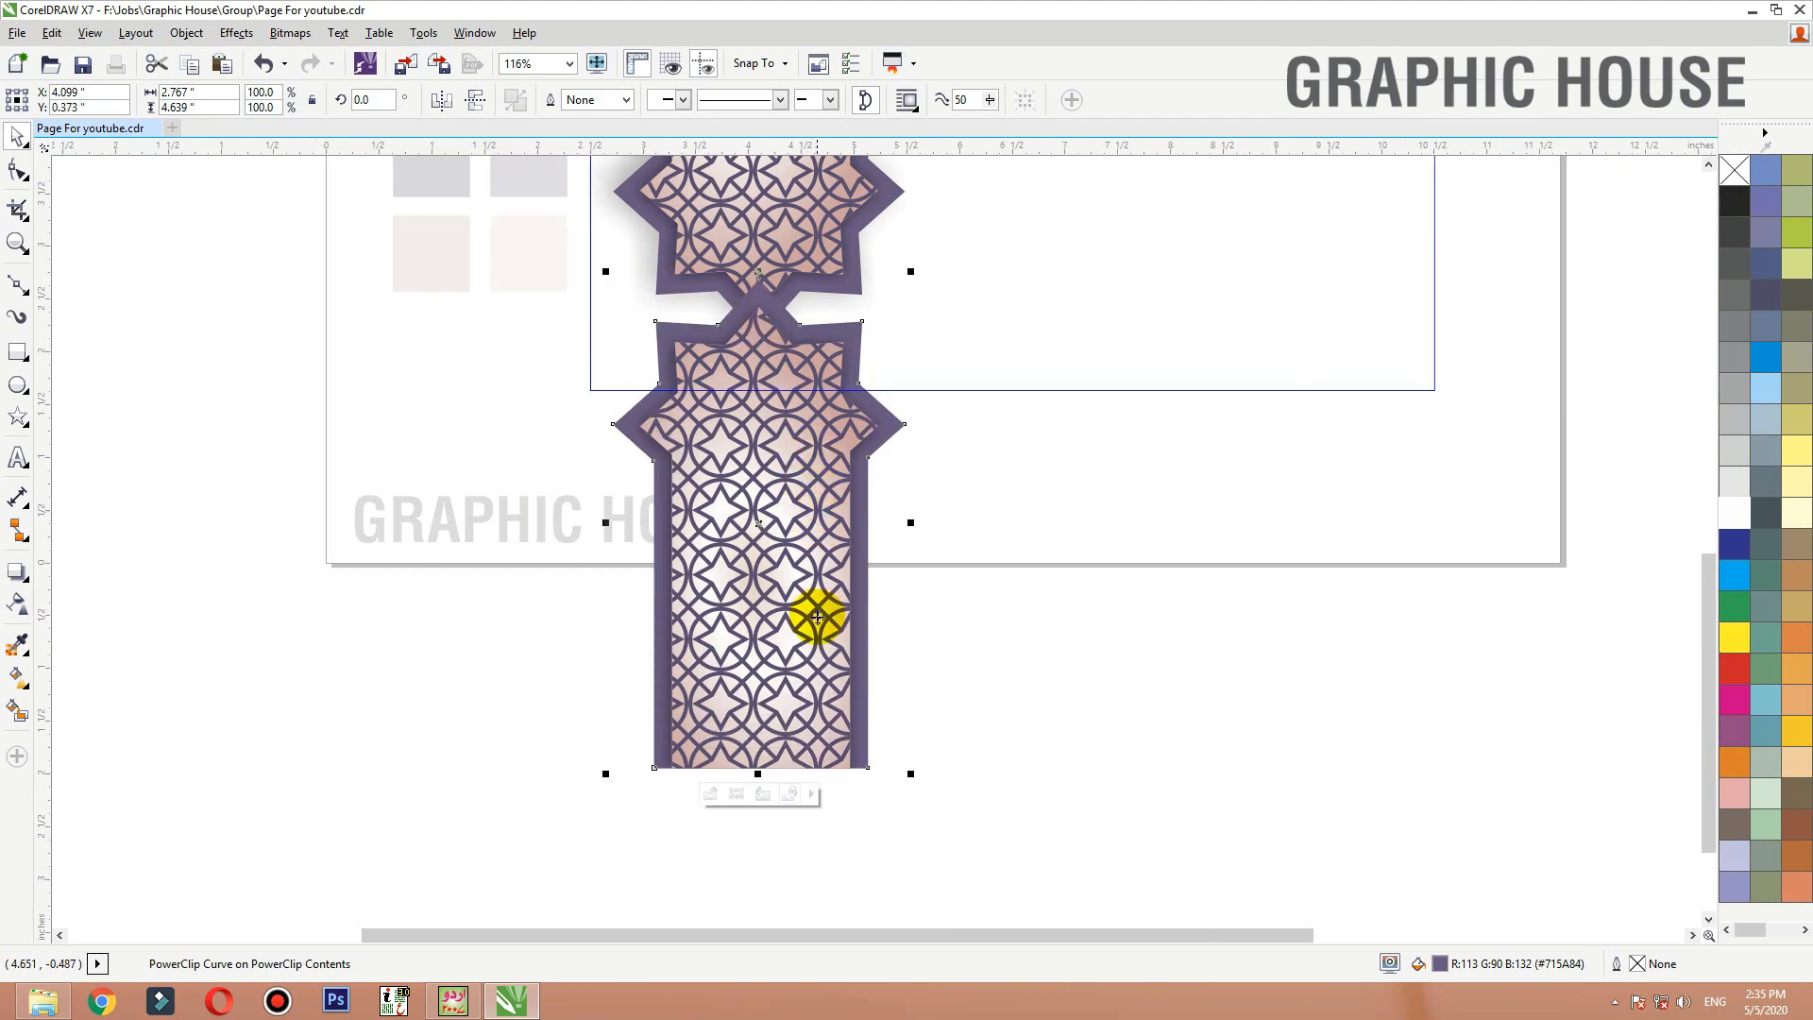
key(ctrl+z)
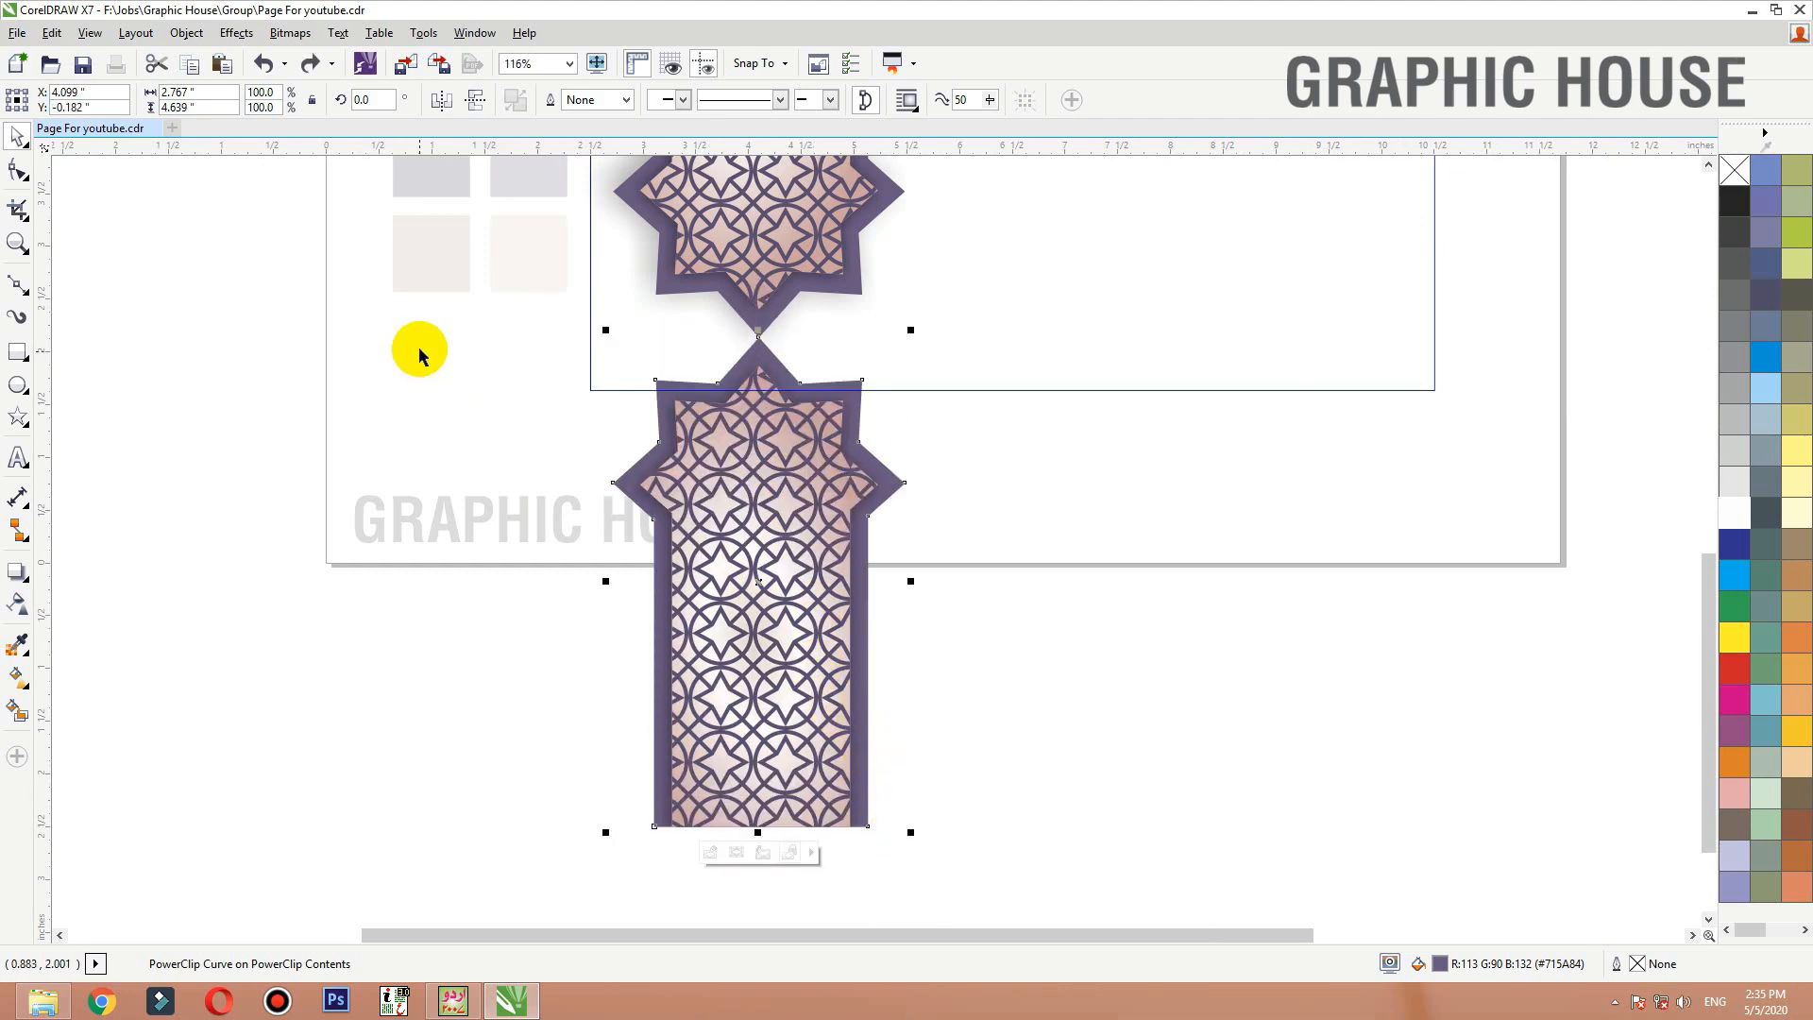
Try to widen the mirrored banner's lower end with Add Perspective
click(238, 34)
click(277, 360)
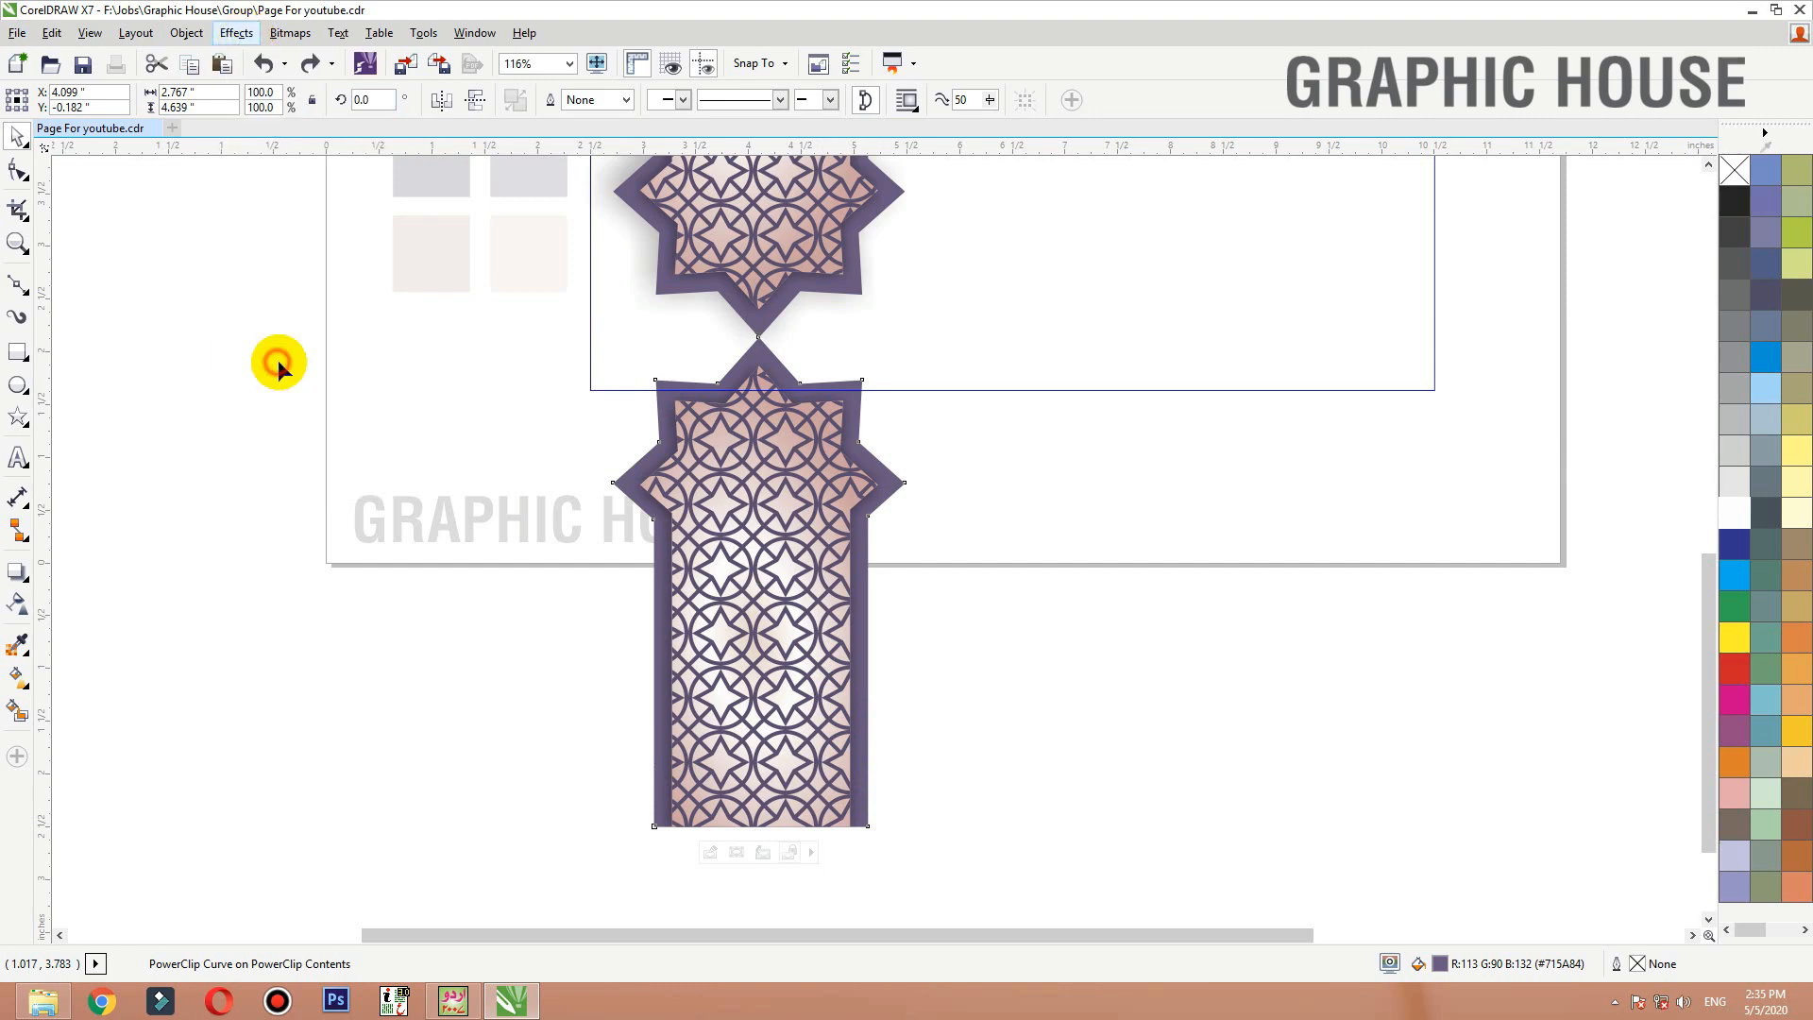
drag(904, 827, 1037, 828)
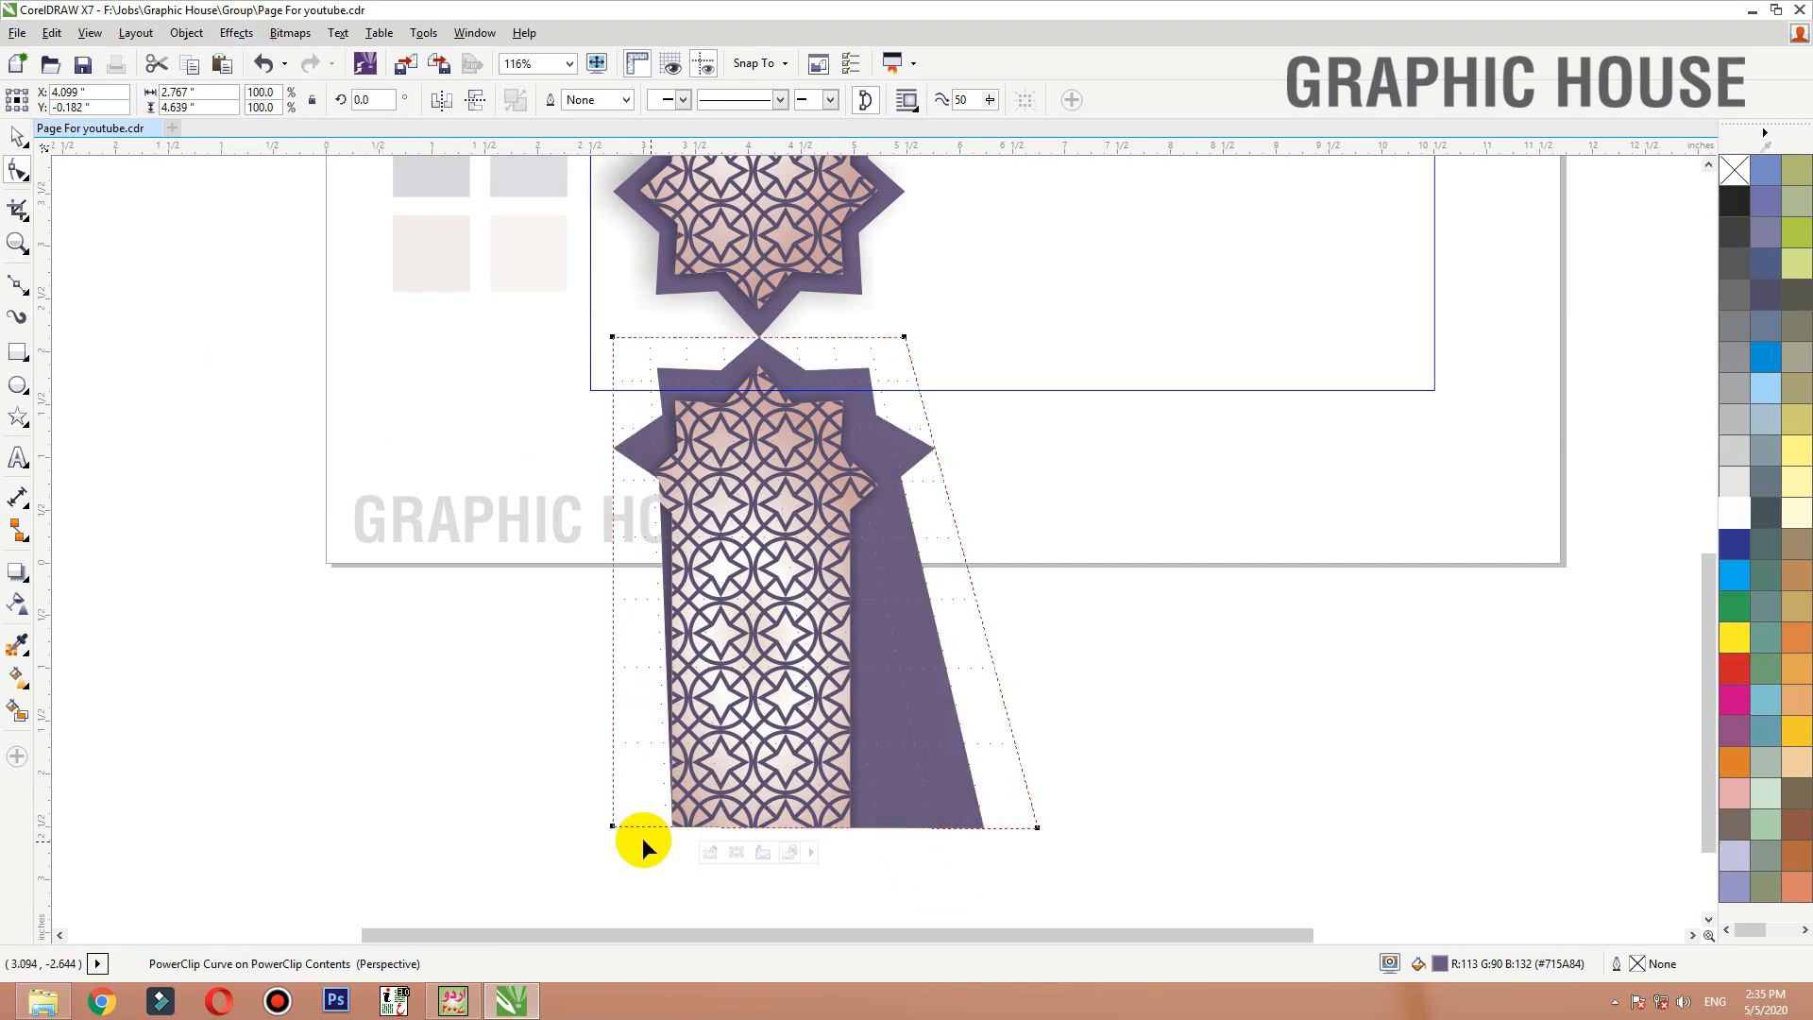
key(ctrl+z)
drag(613, 827, 553, 827)
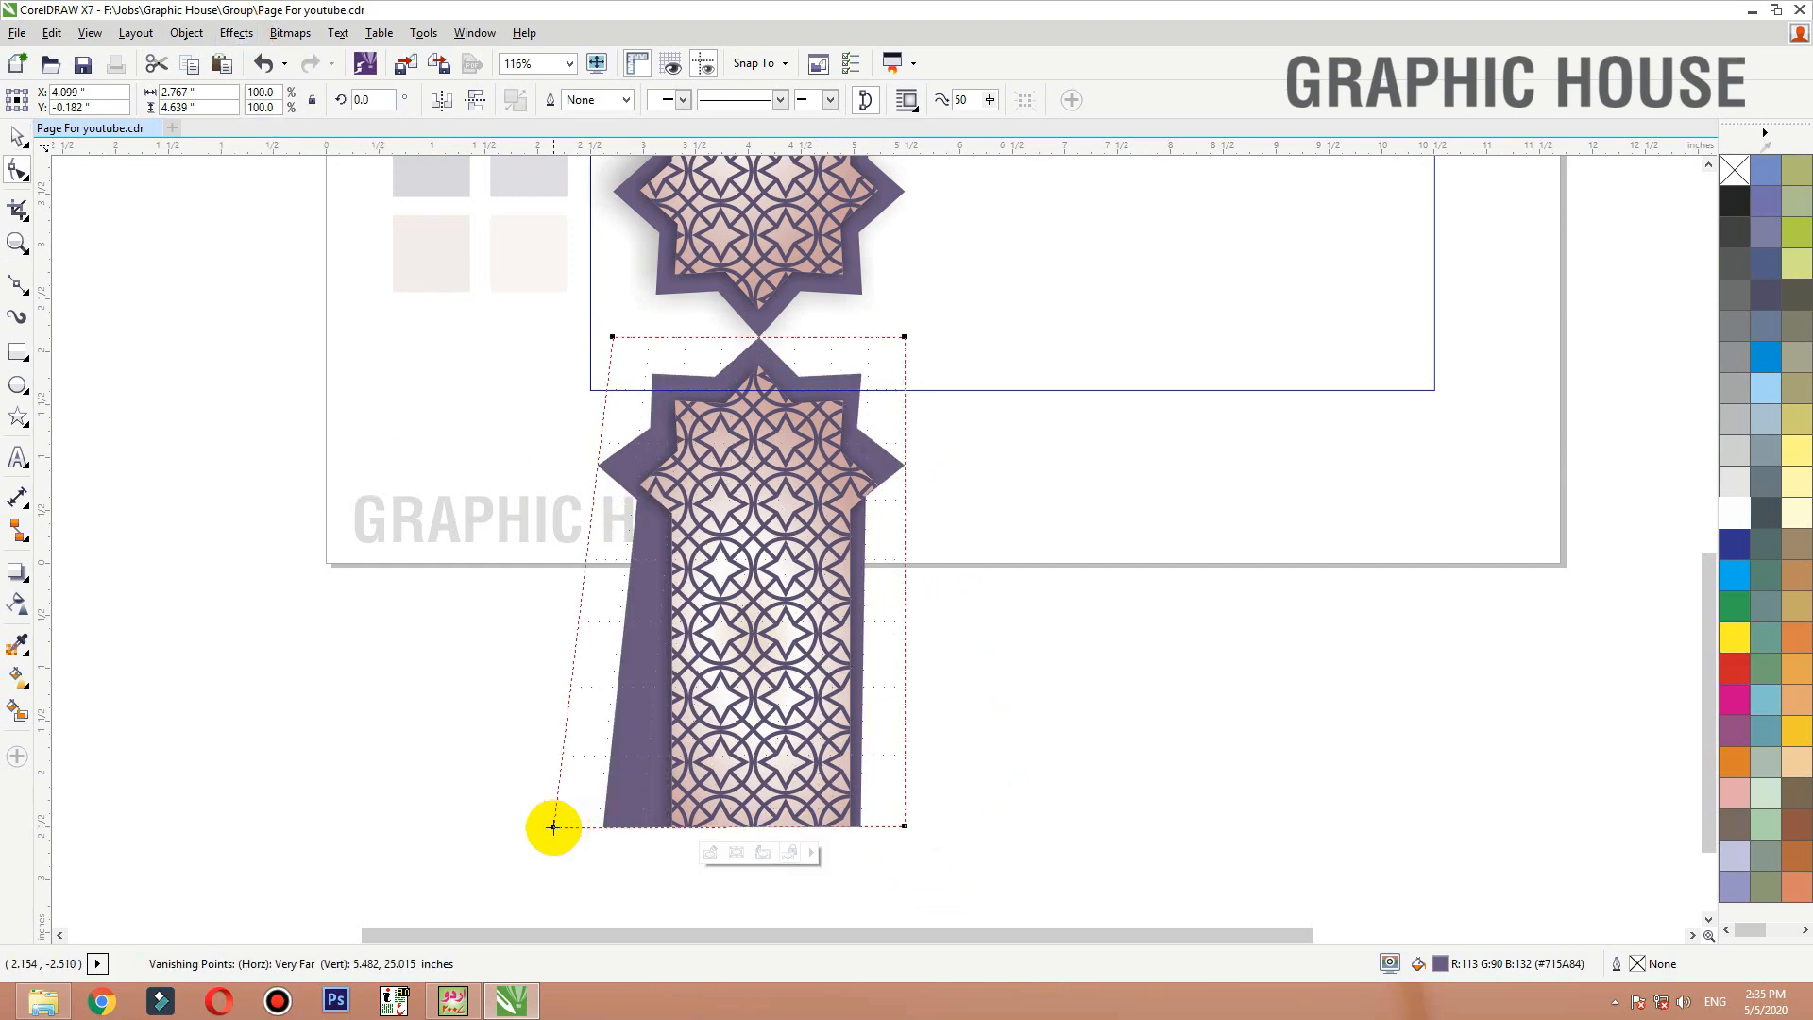
key(ctrl+z)
Squash the mirrored banner to about half its height and convert it to a 300 dpi CMYK bitmap with transparent background
key(space)
drag(760, 834, 752, 597)
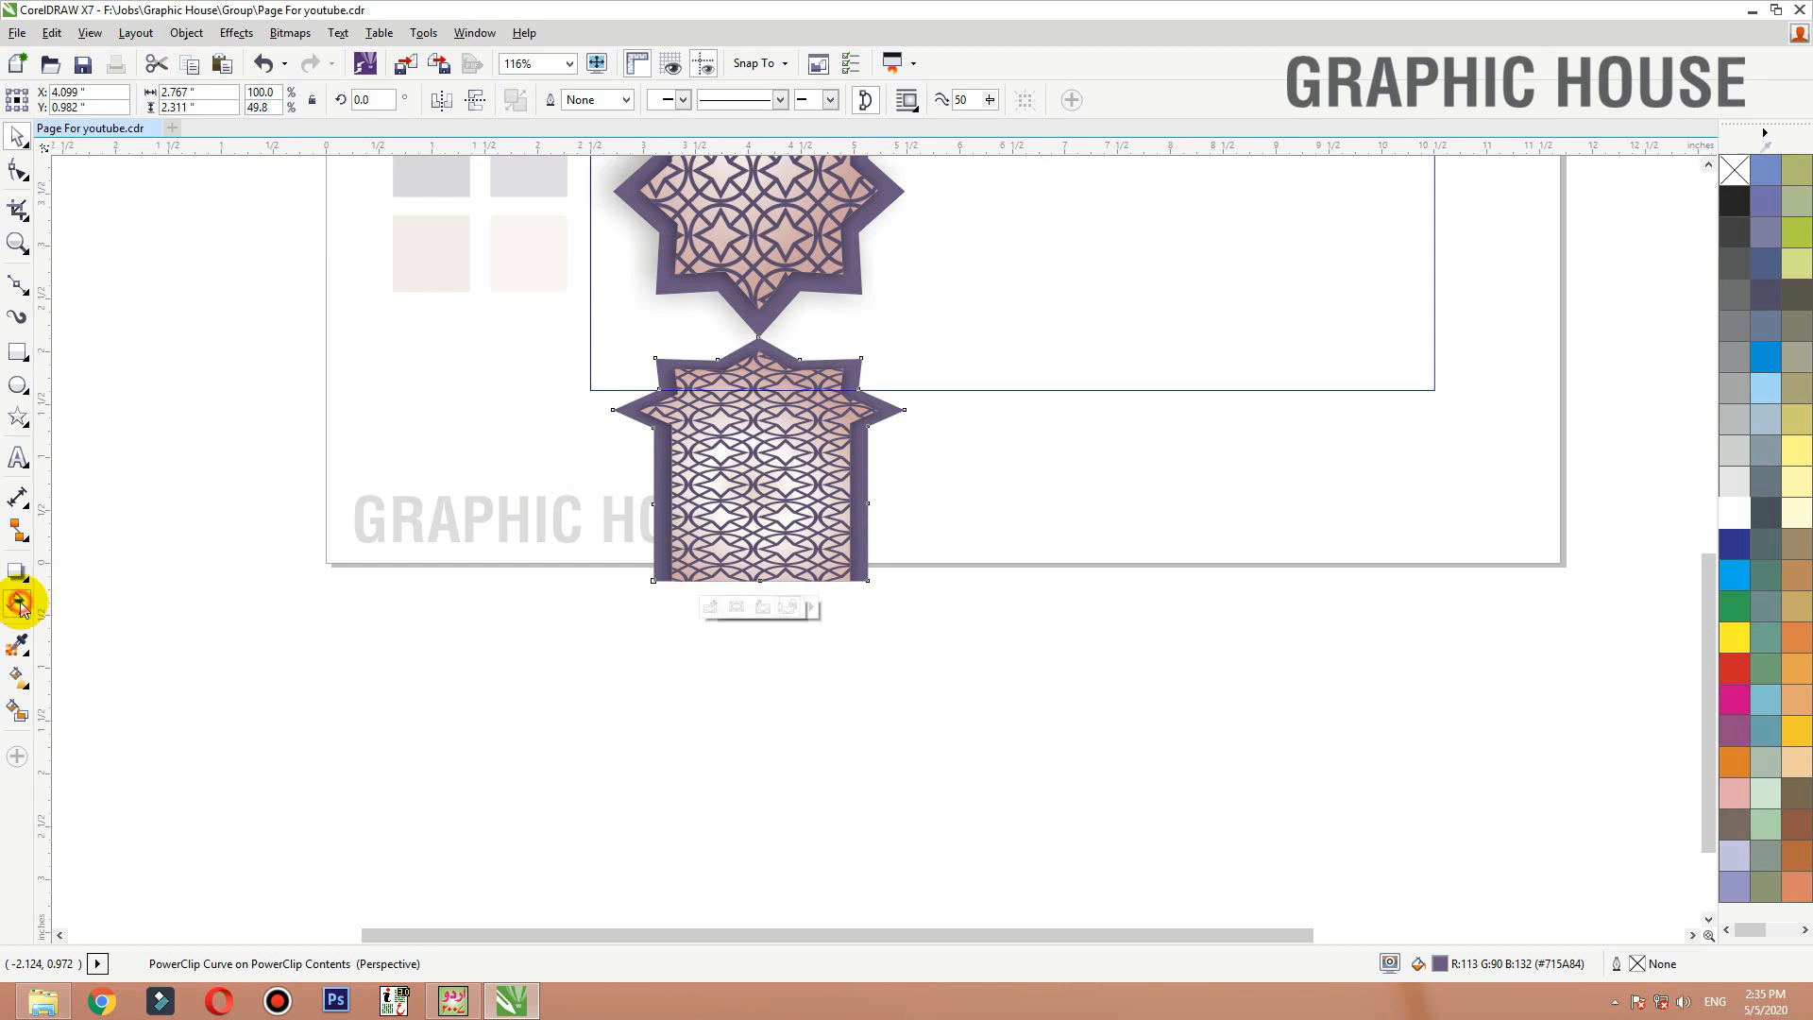
key(alt+b)
key(Return)
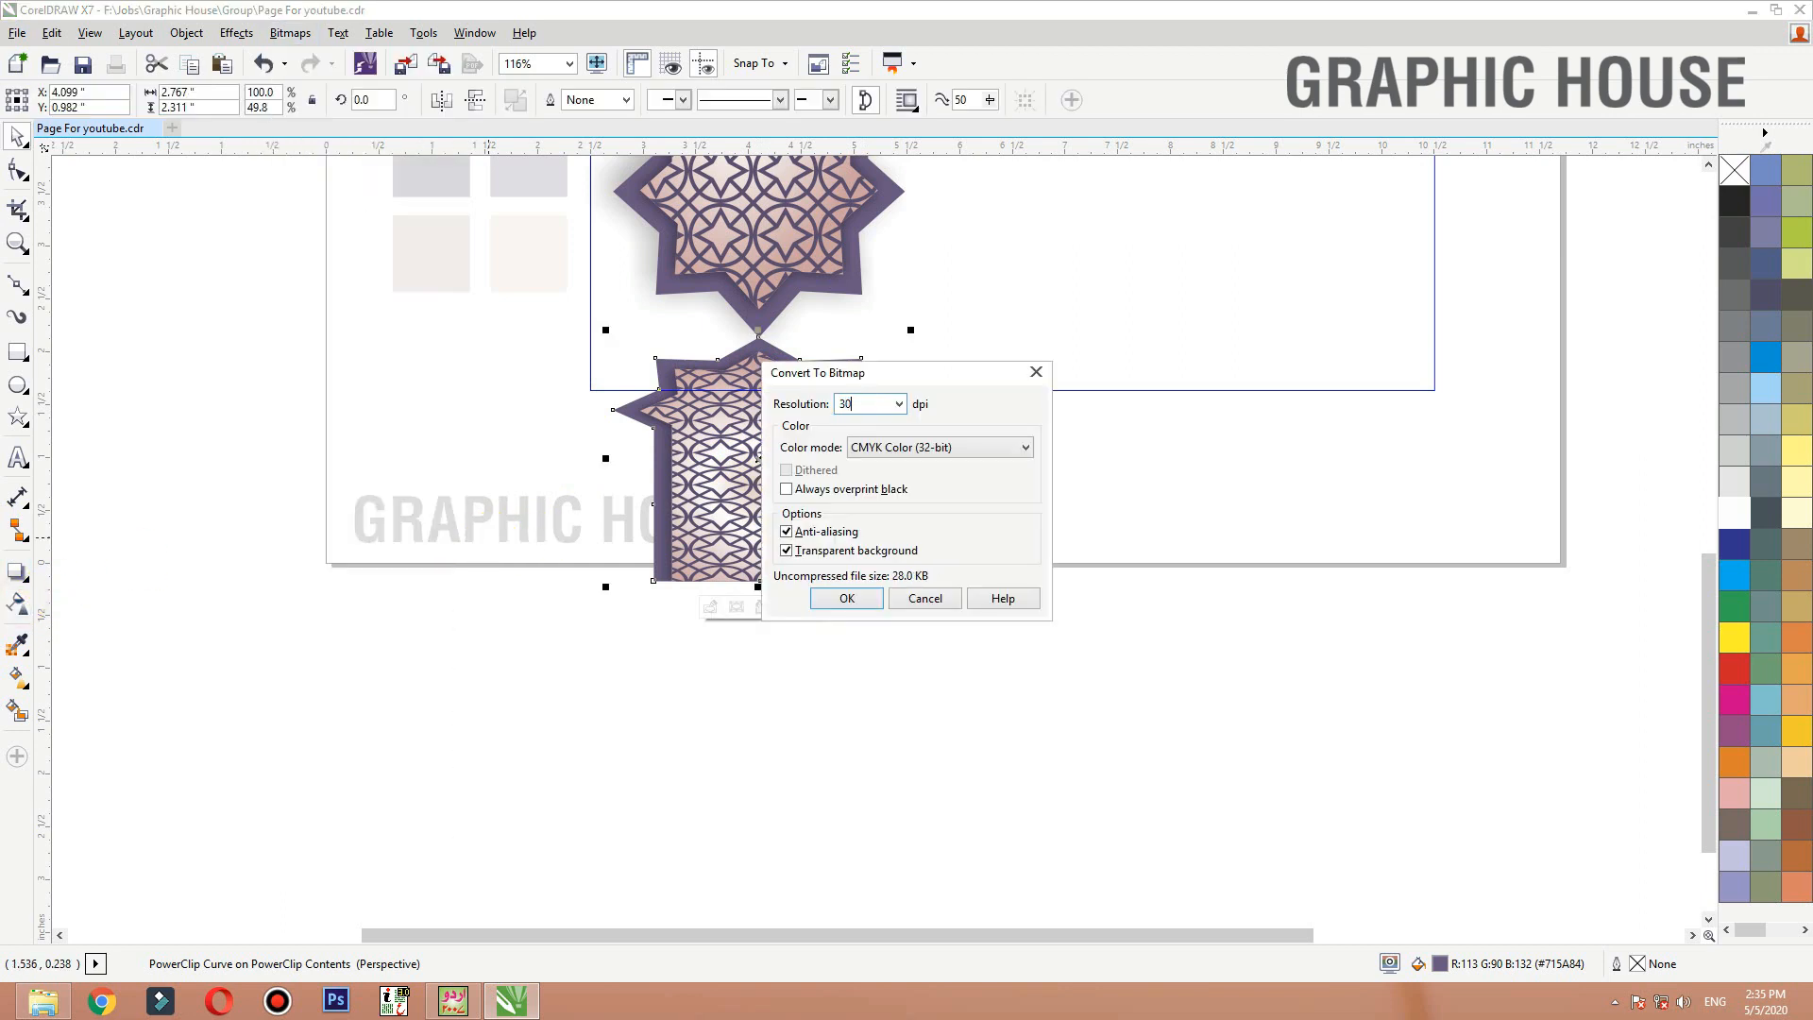
key(Return)
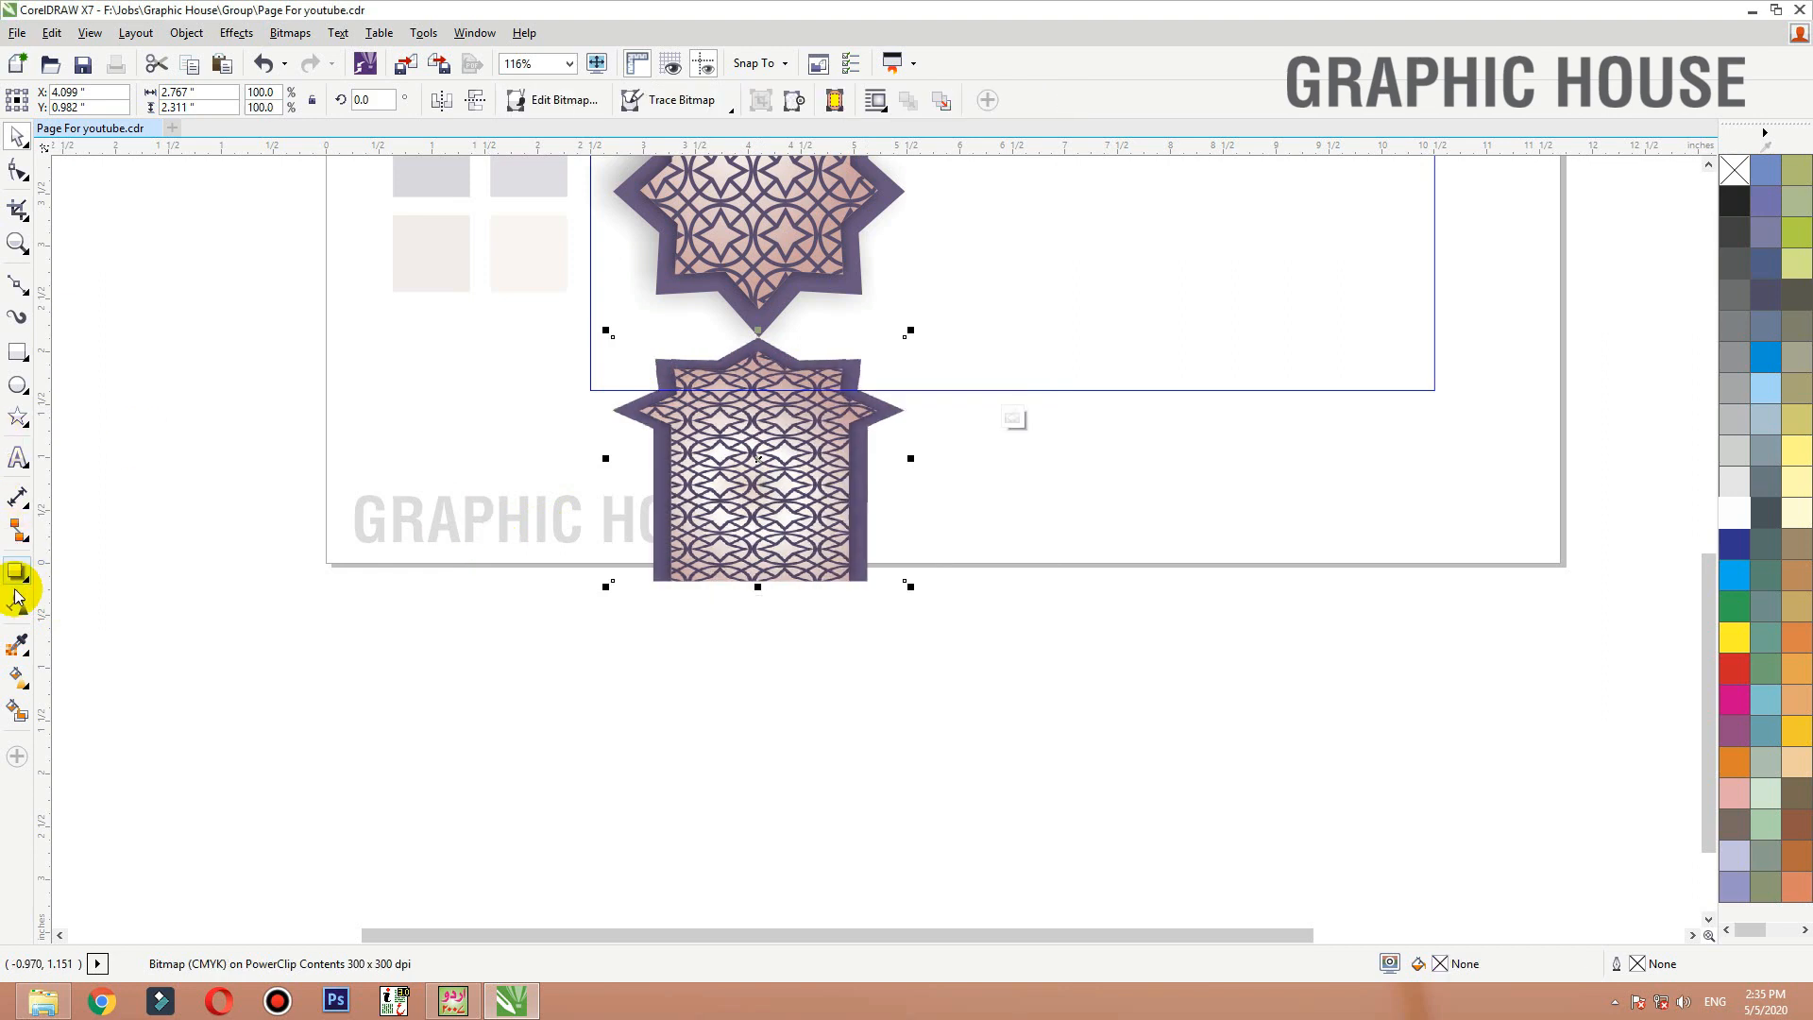
Fade the mirrored banner out downward with a linear transparency as a faint reflection and finish editing the card's contents
click(17, 600)
drag(758, 580, 752, 183)
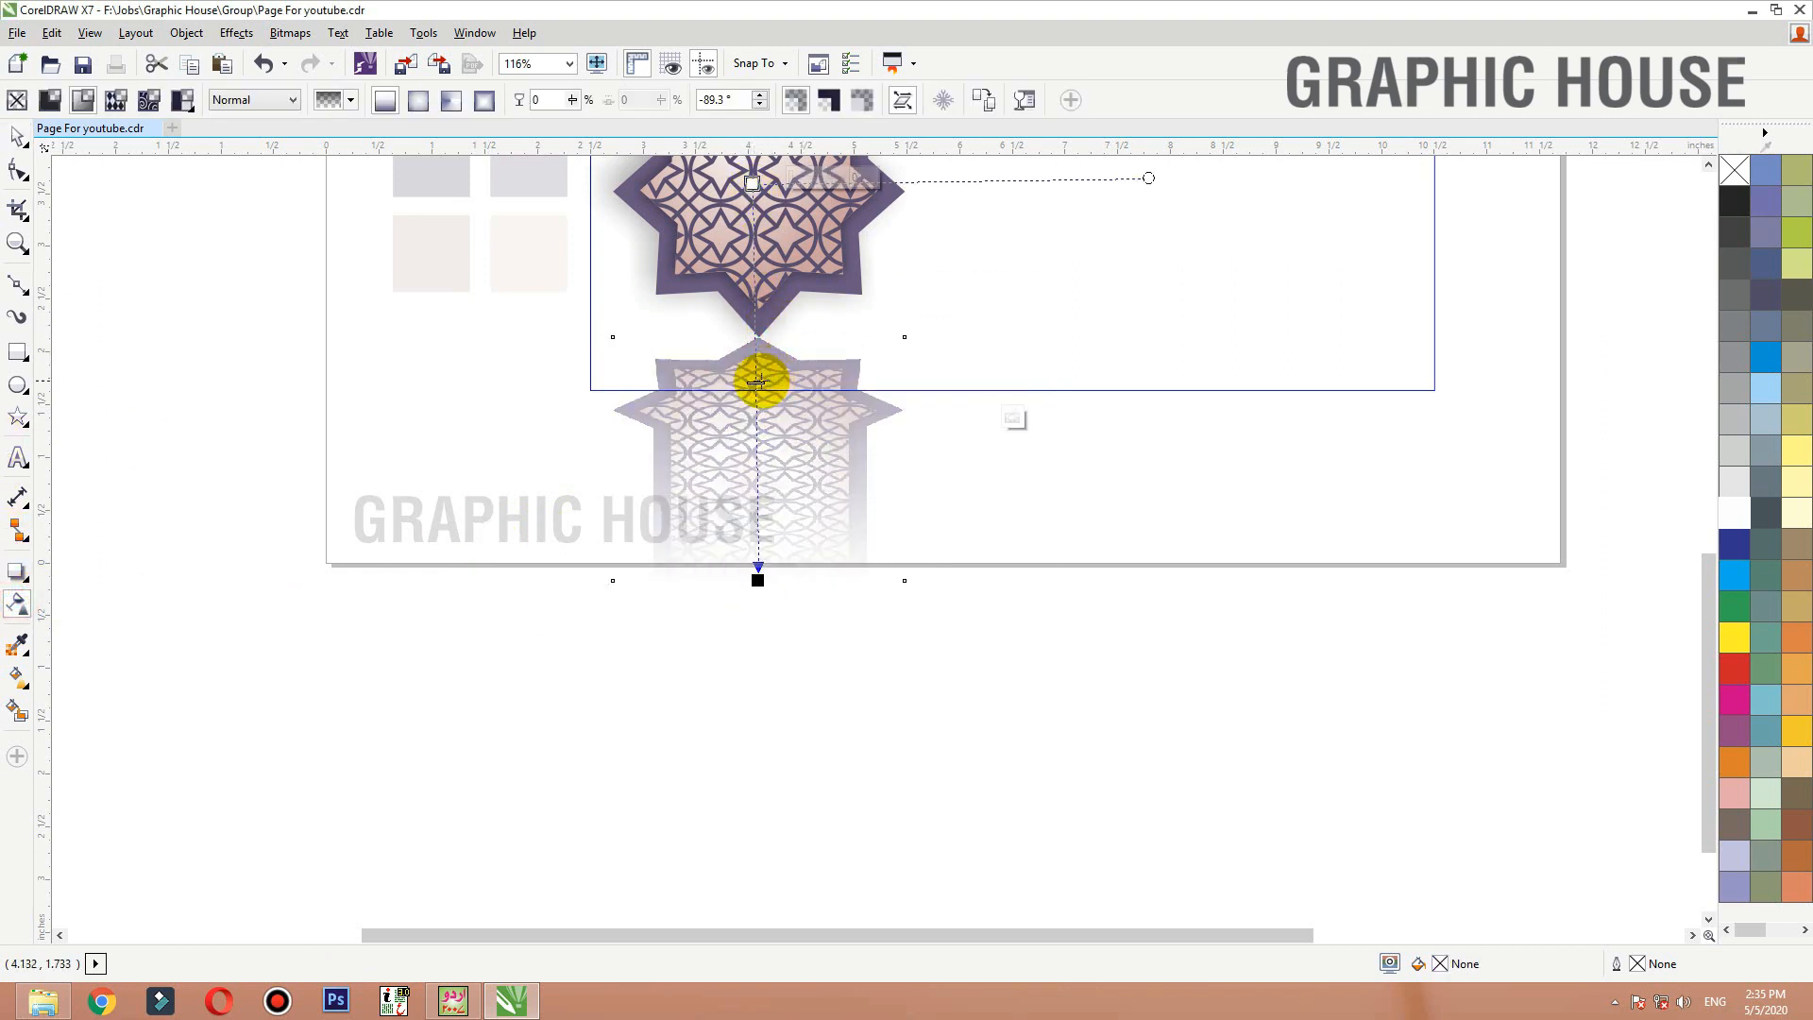
drag(759, 381, 760, 301)
key(space)
ctrl+click(356, 480)
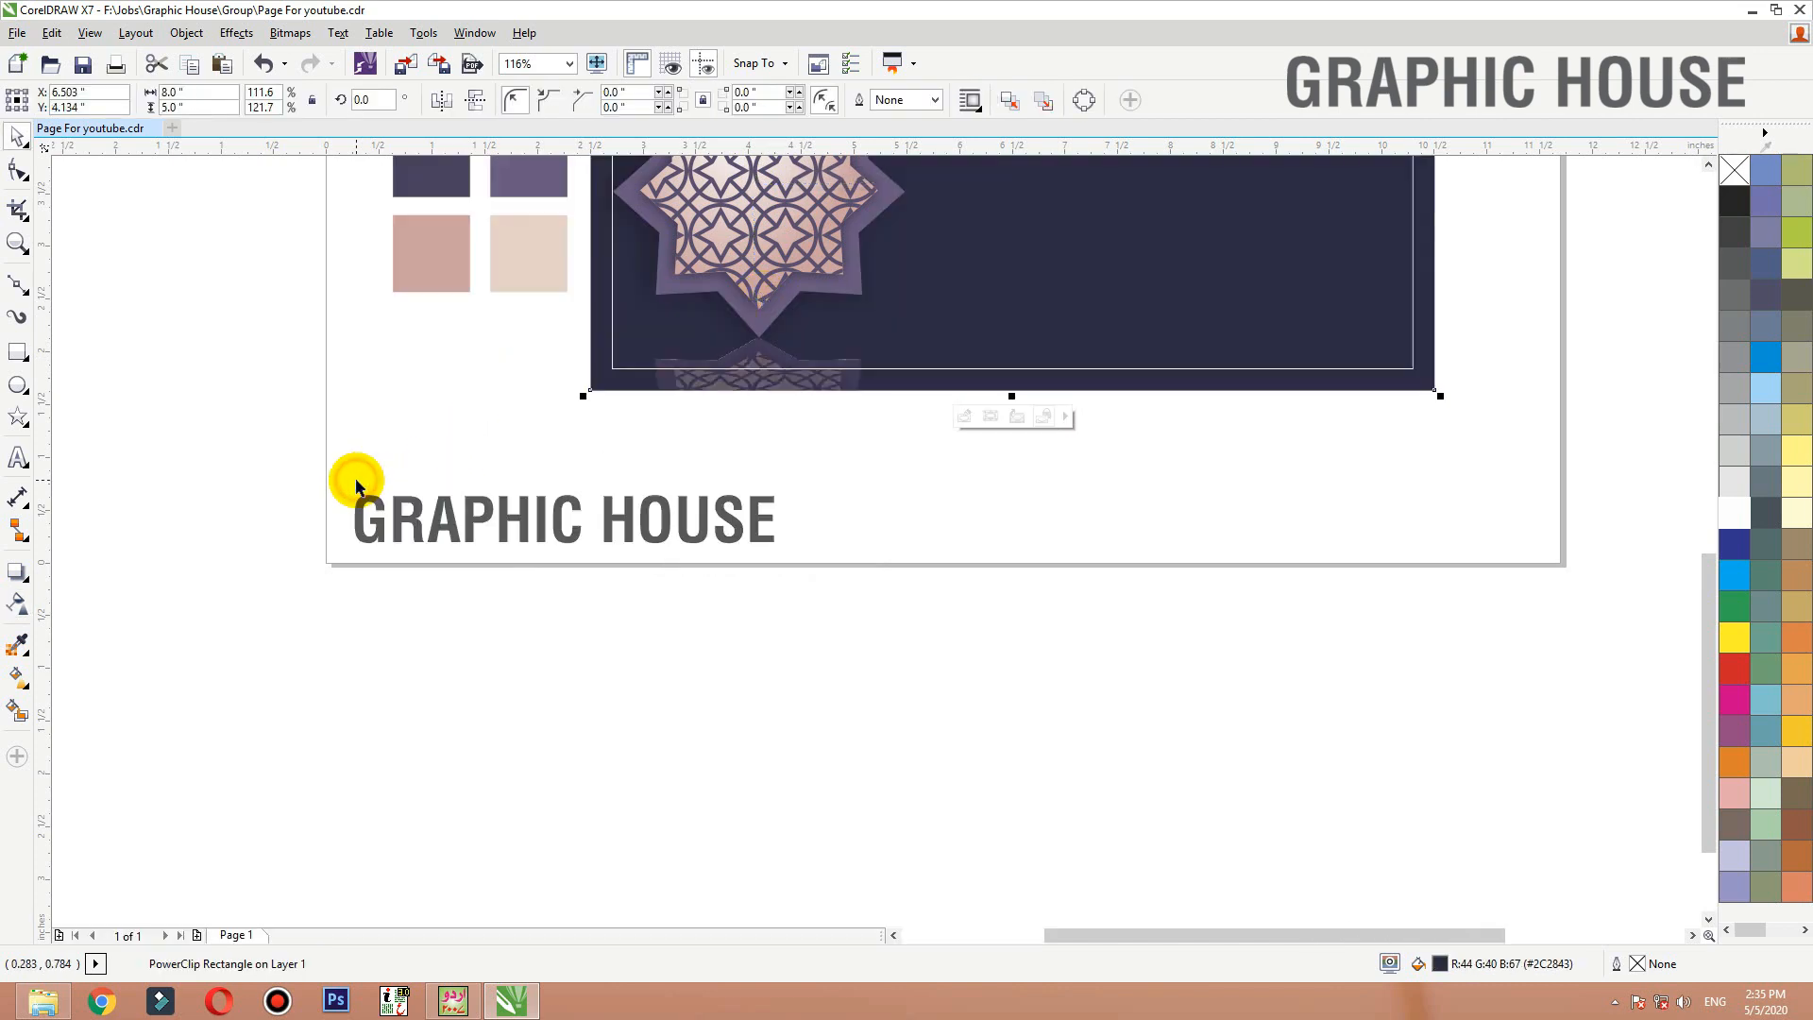
Move the banner's reflection slightly up inside the card's PowerClip so it meets the banner's star tip
ctrl+click(792, 381)
drag(784, 414, 783, 397)
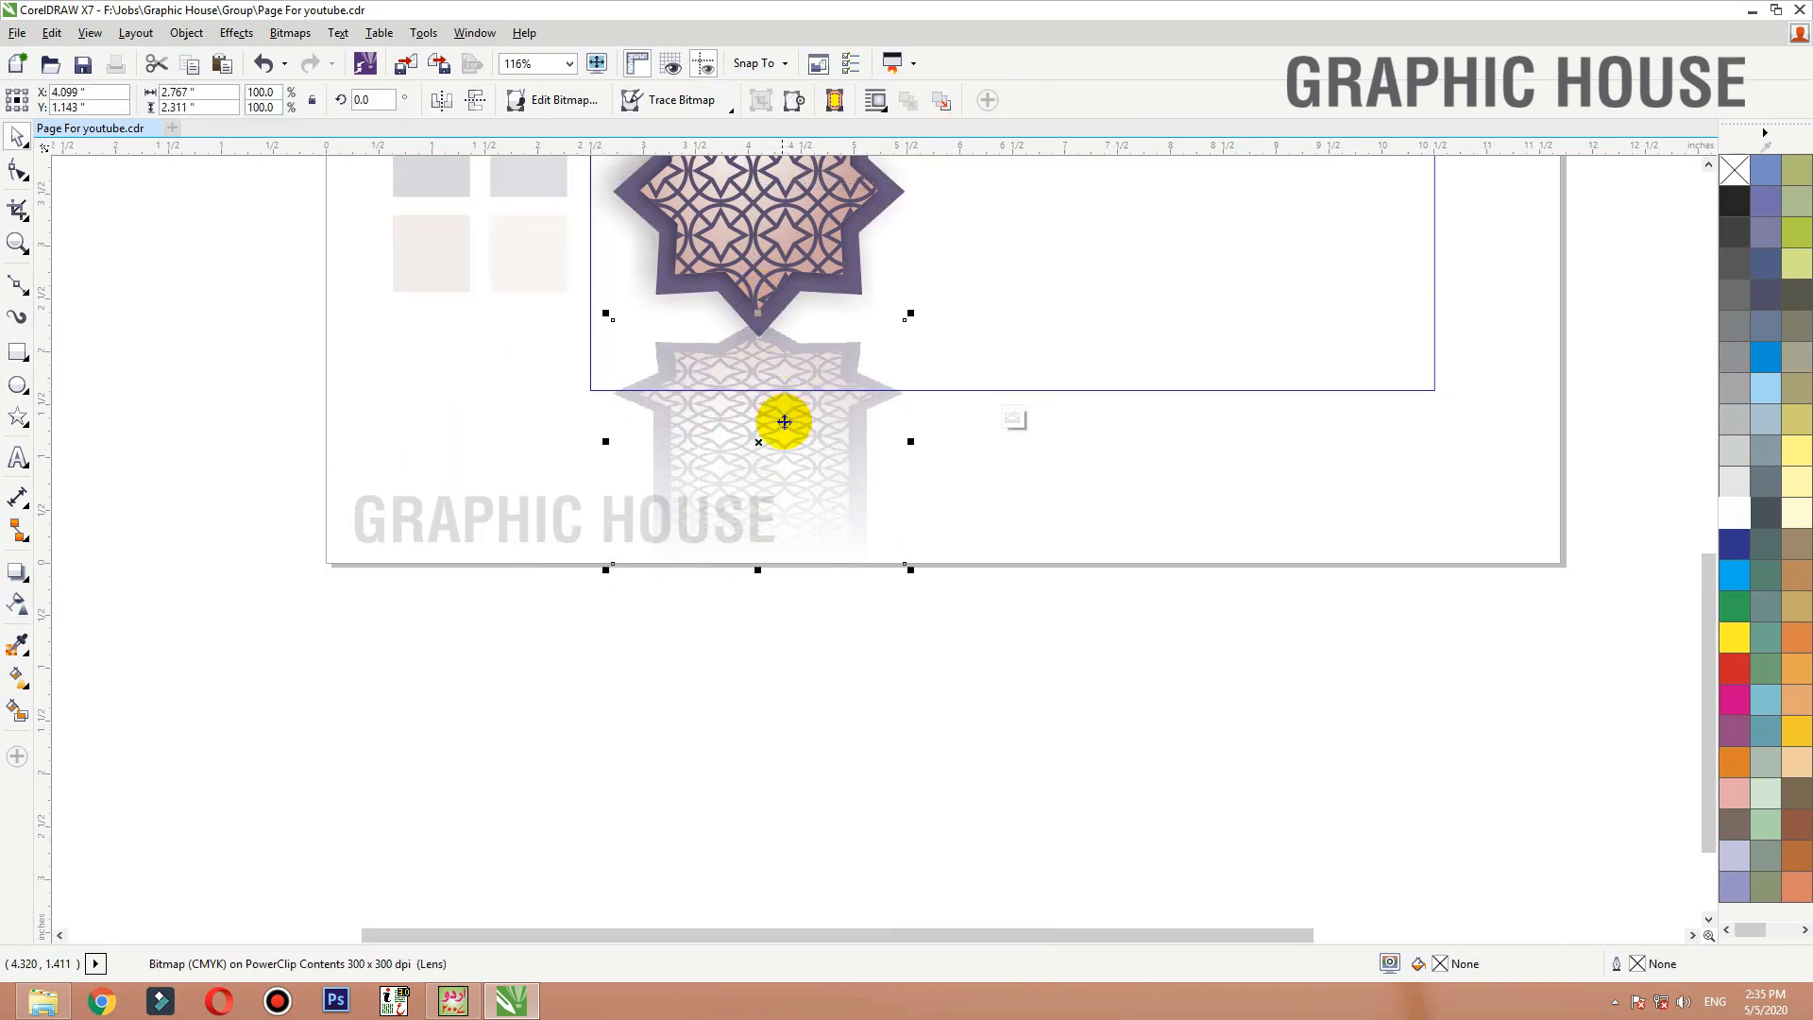
key(space)
key(space)
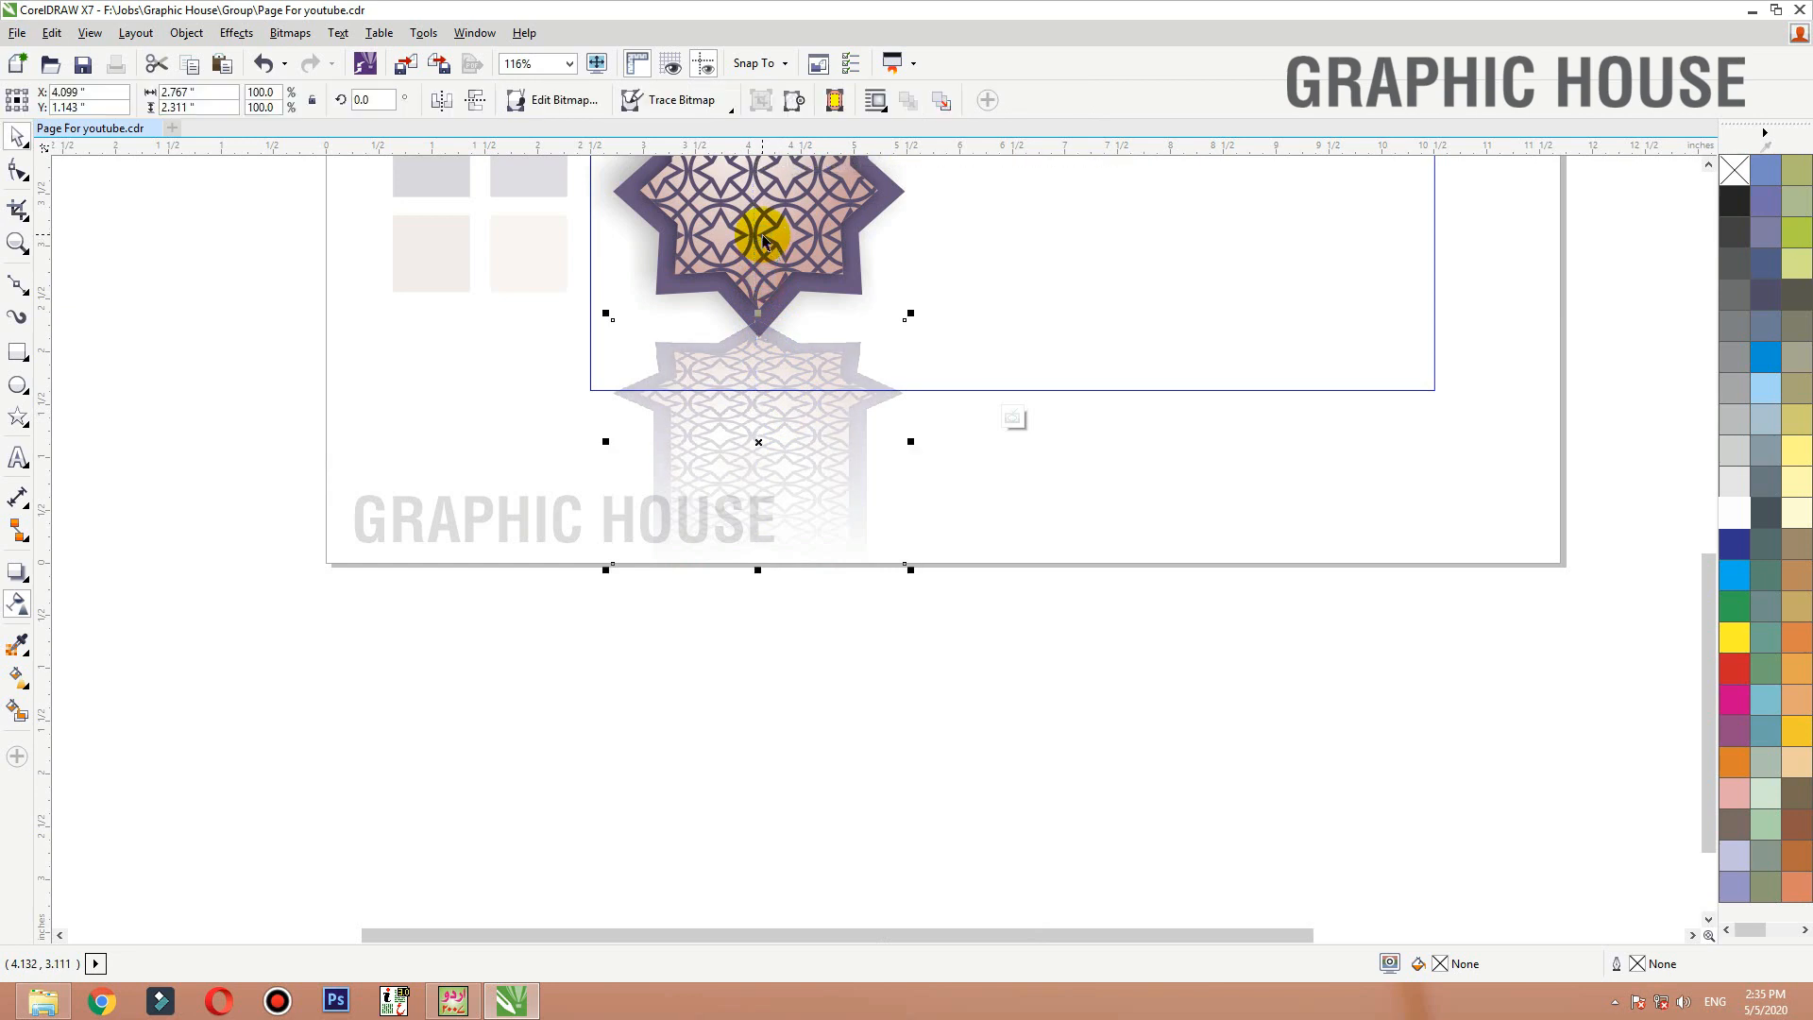
ctrl+click(294, 452)
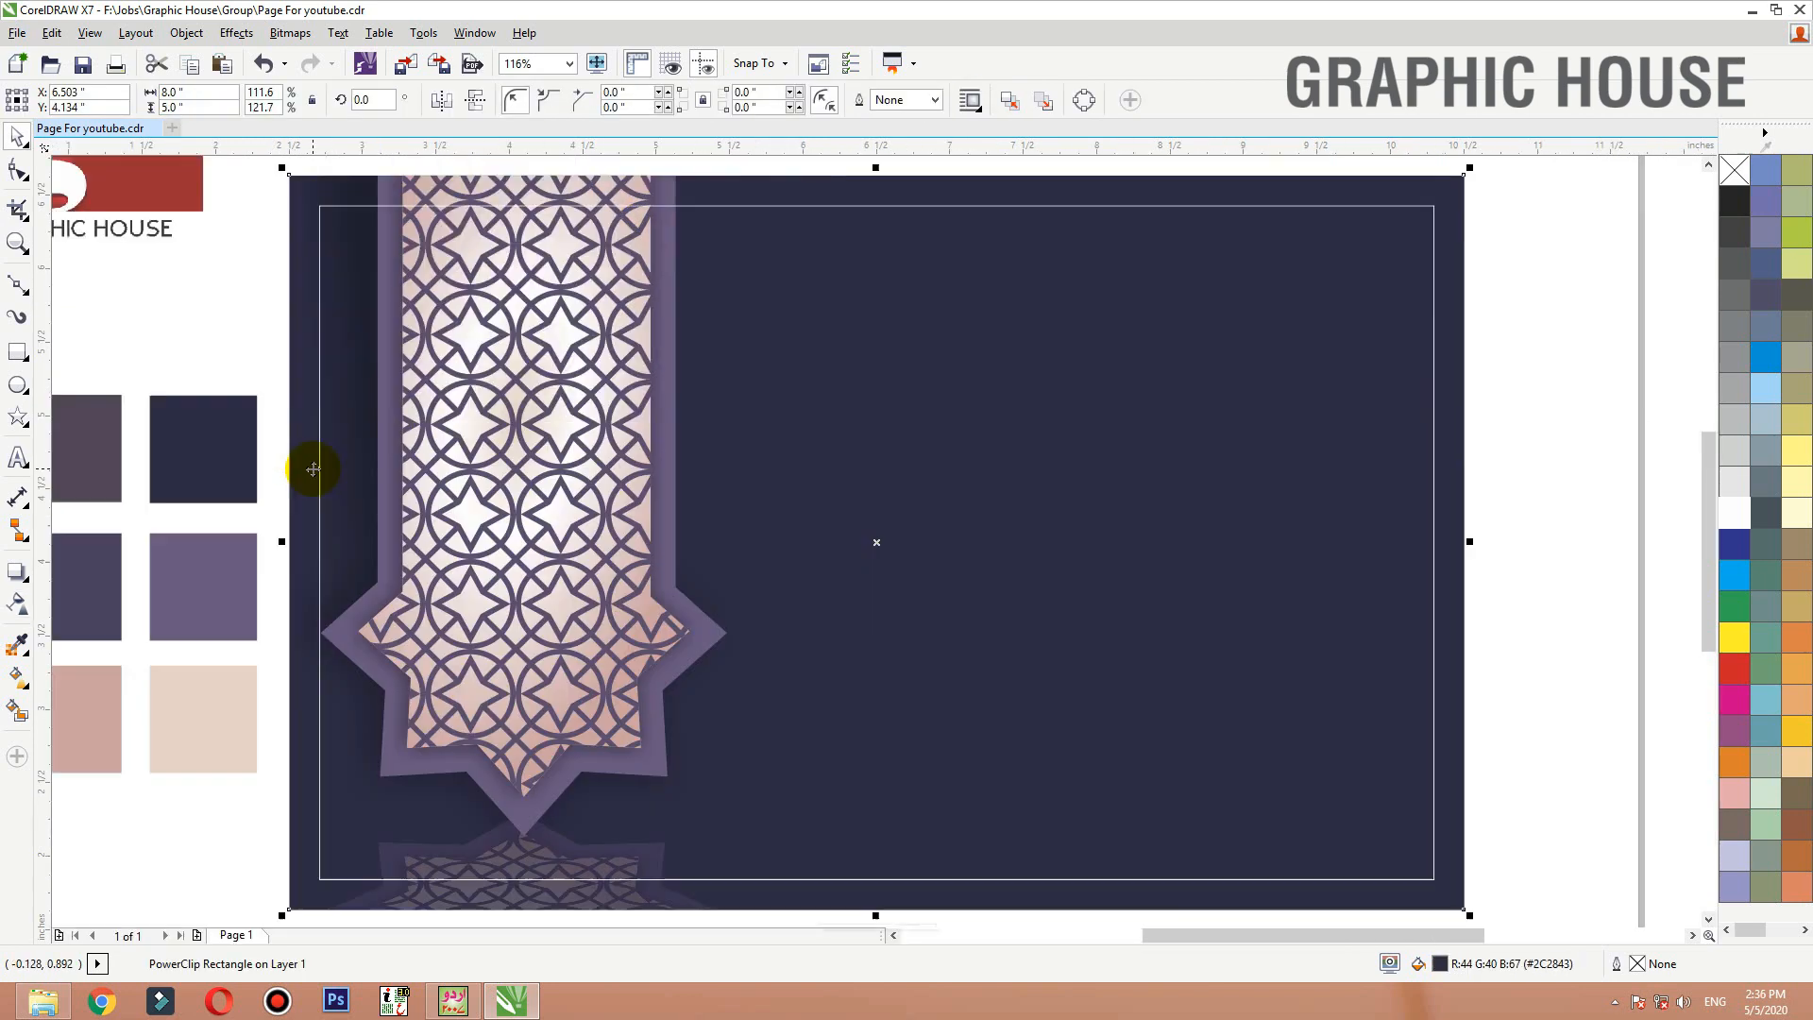
Adjust the fade of the reflection's linear transparency inside the card's PowerClip and finish editing the contents
ctrl+click(642, 902)
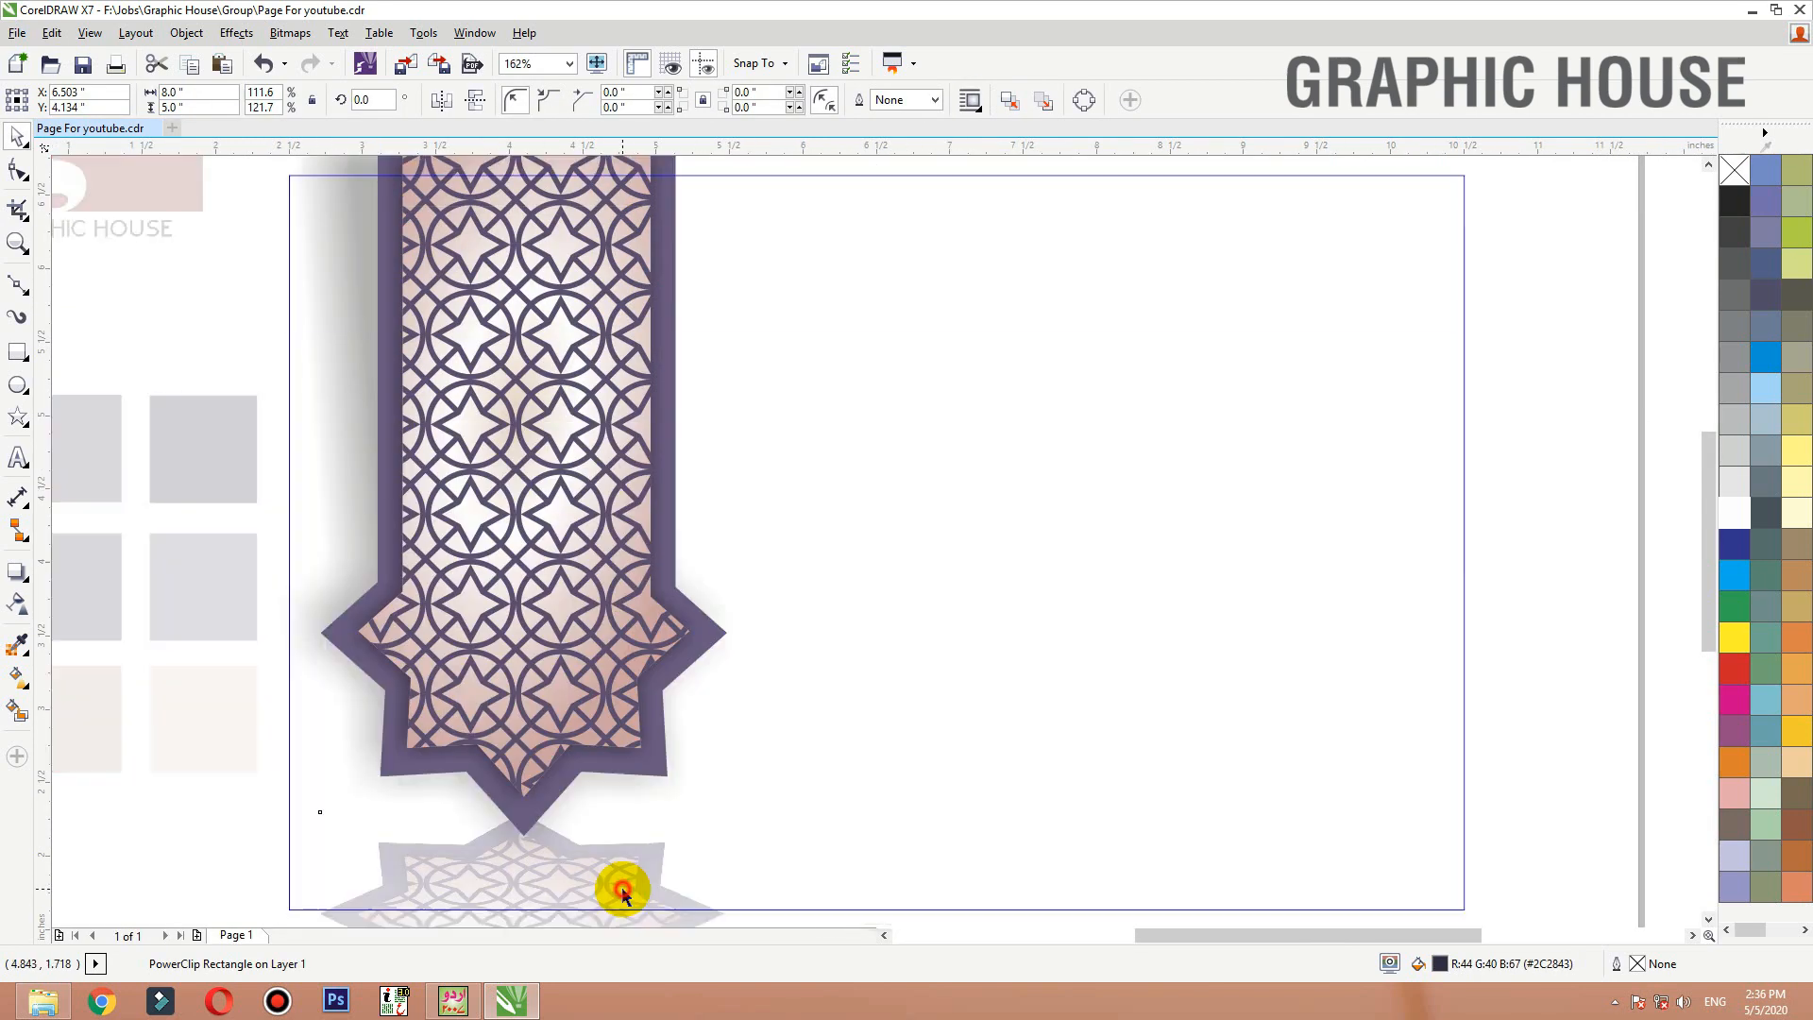
key(space)
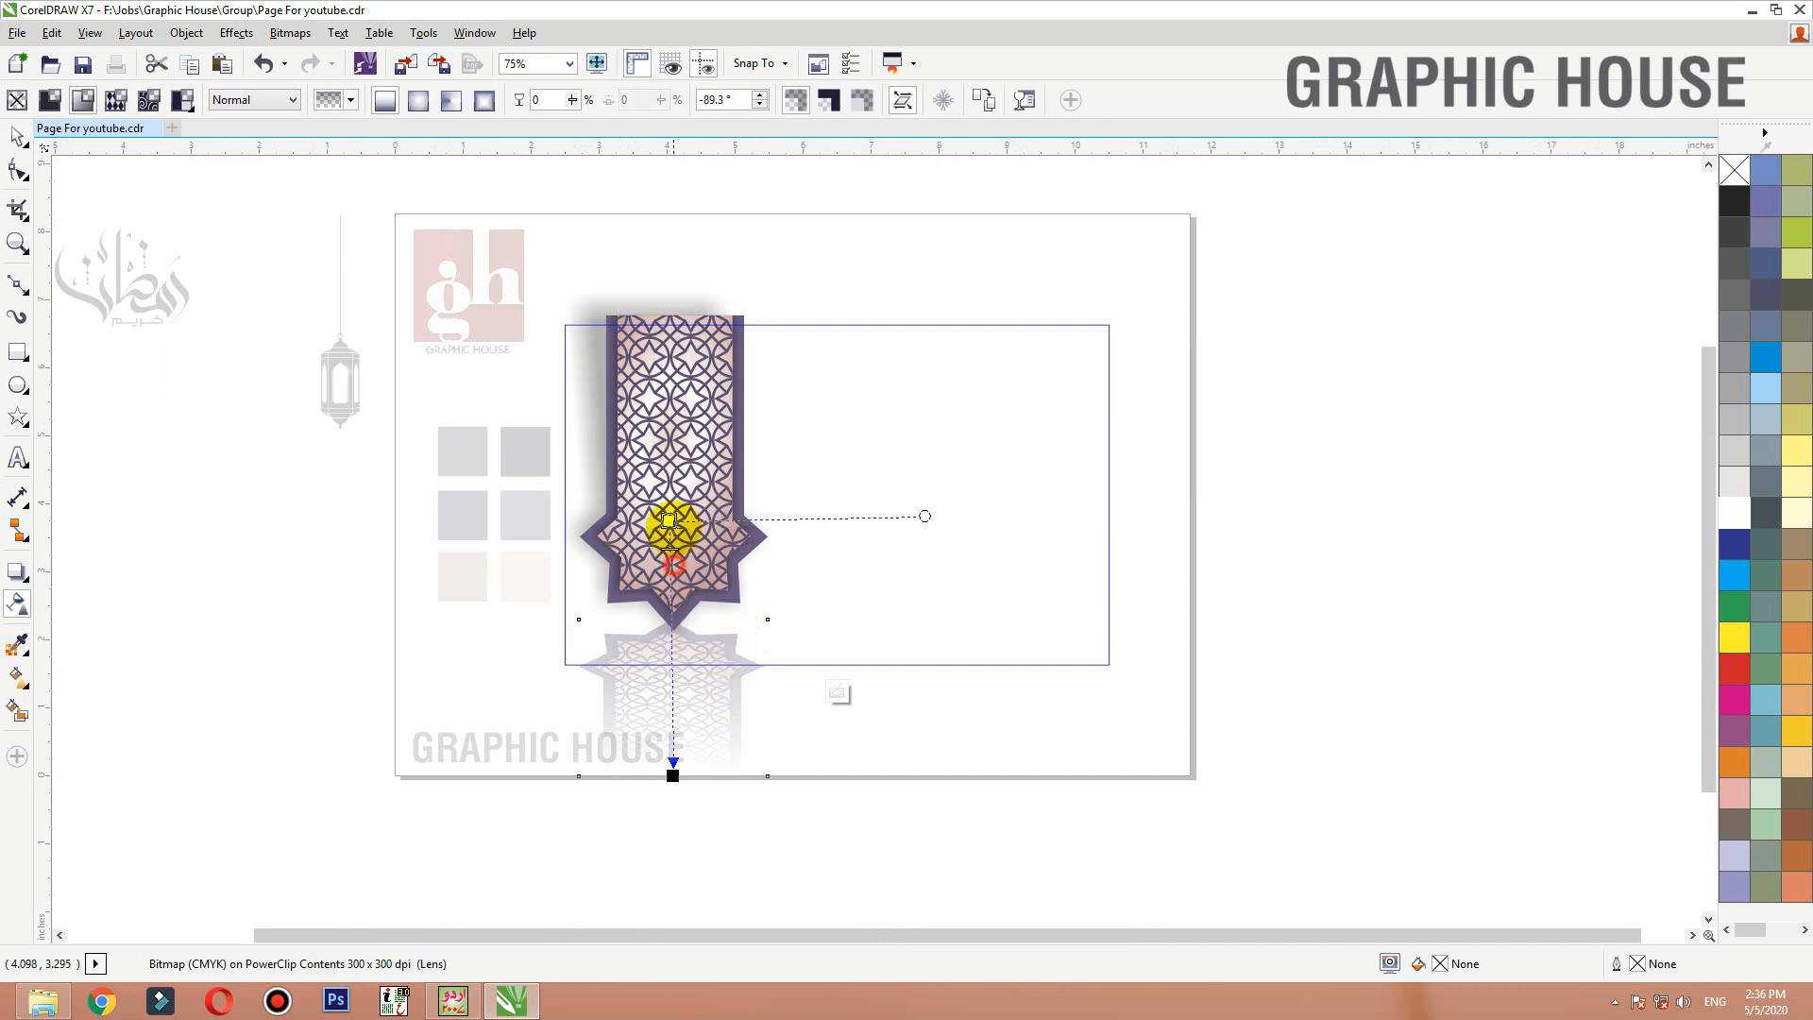
key(space)
ctrl+click(1153, 737)
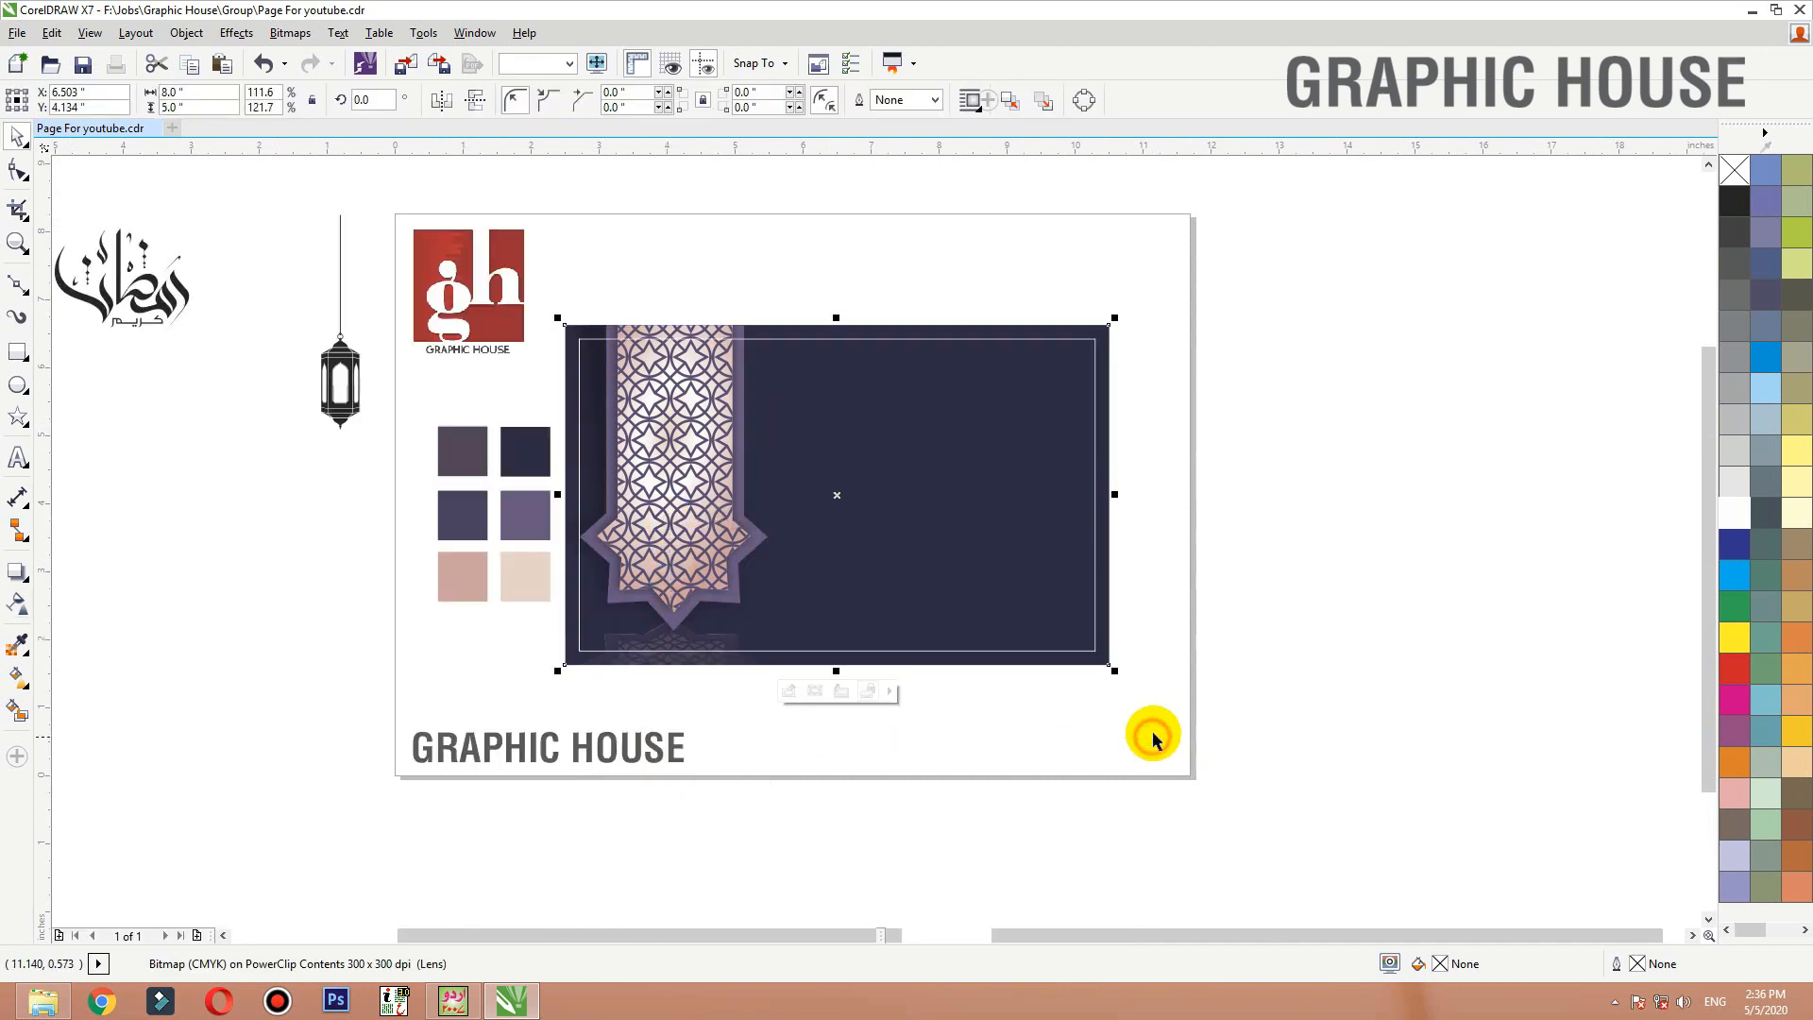
Draw a full-width rectangle 8 in wide and about 2.12 in high over the lower part of the navy card
key(F2)
drag(1263, 717, 293, 264)
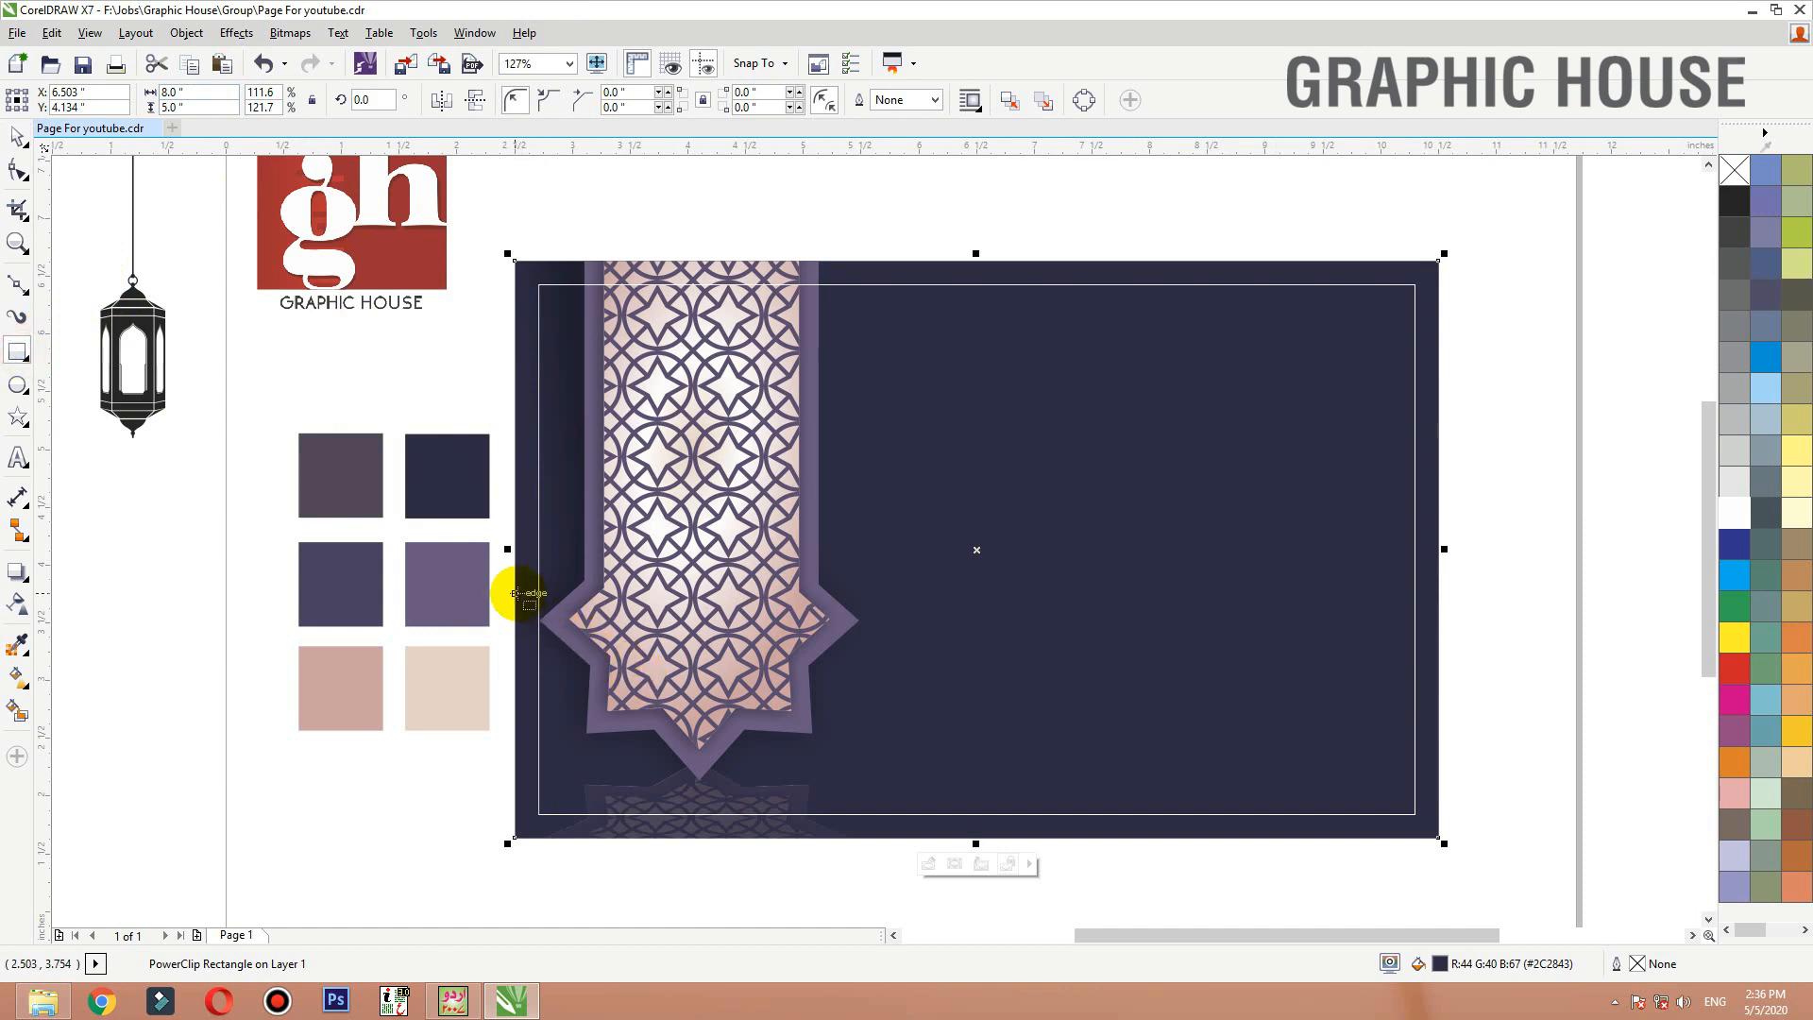
drag(515, 593, 1439, 838)
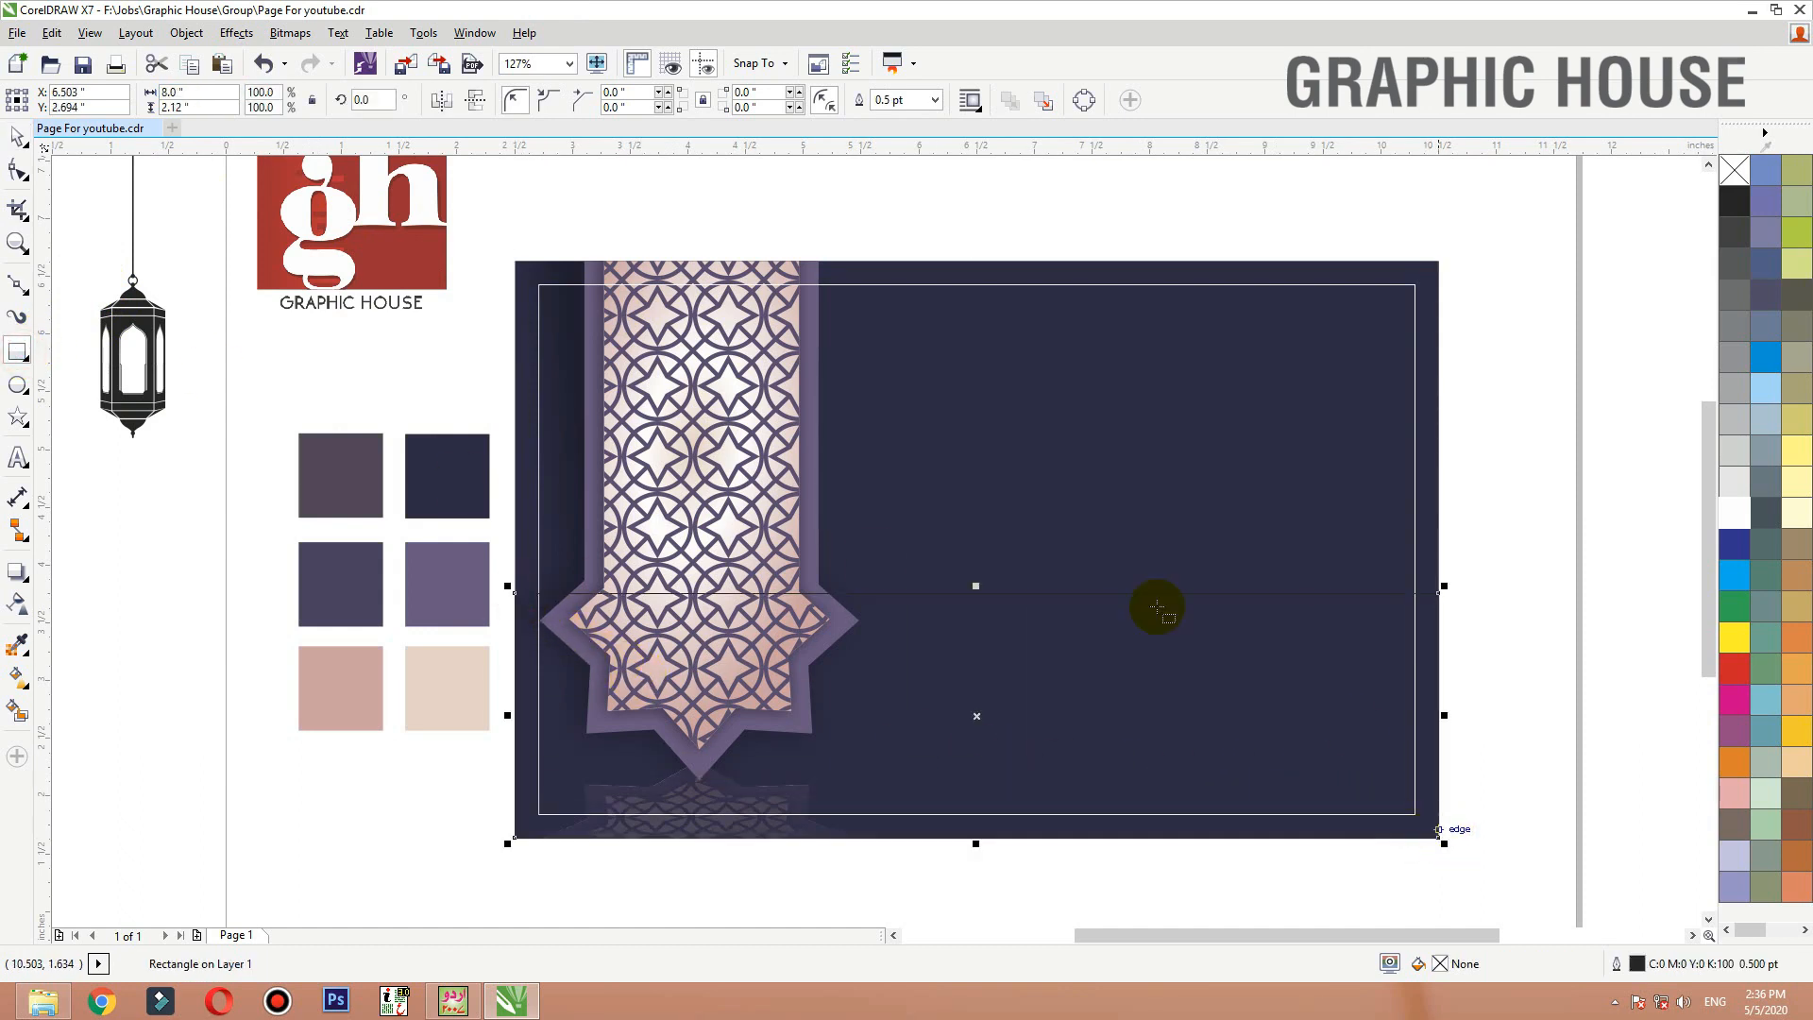
Fill the new rectangle with the light purple sampled from the colour swatches and remove its outline
click(19, 645)
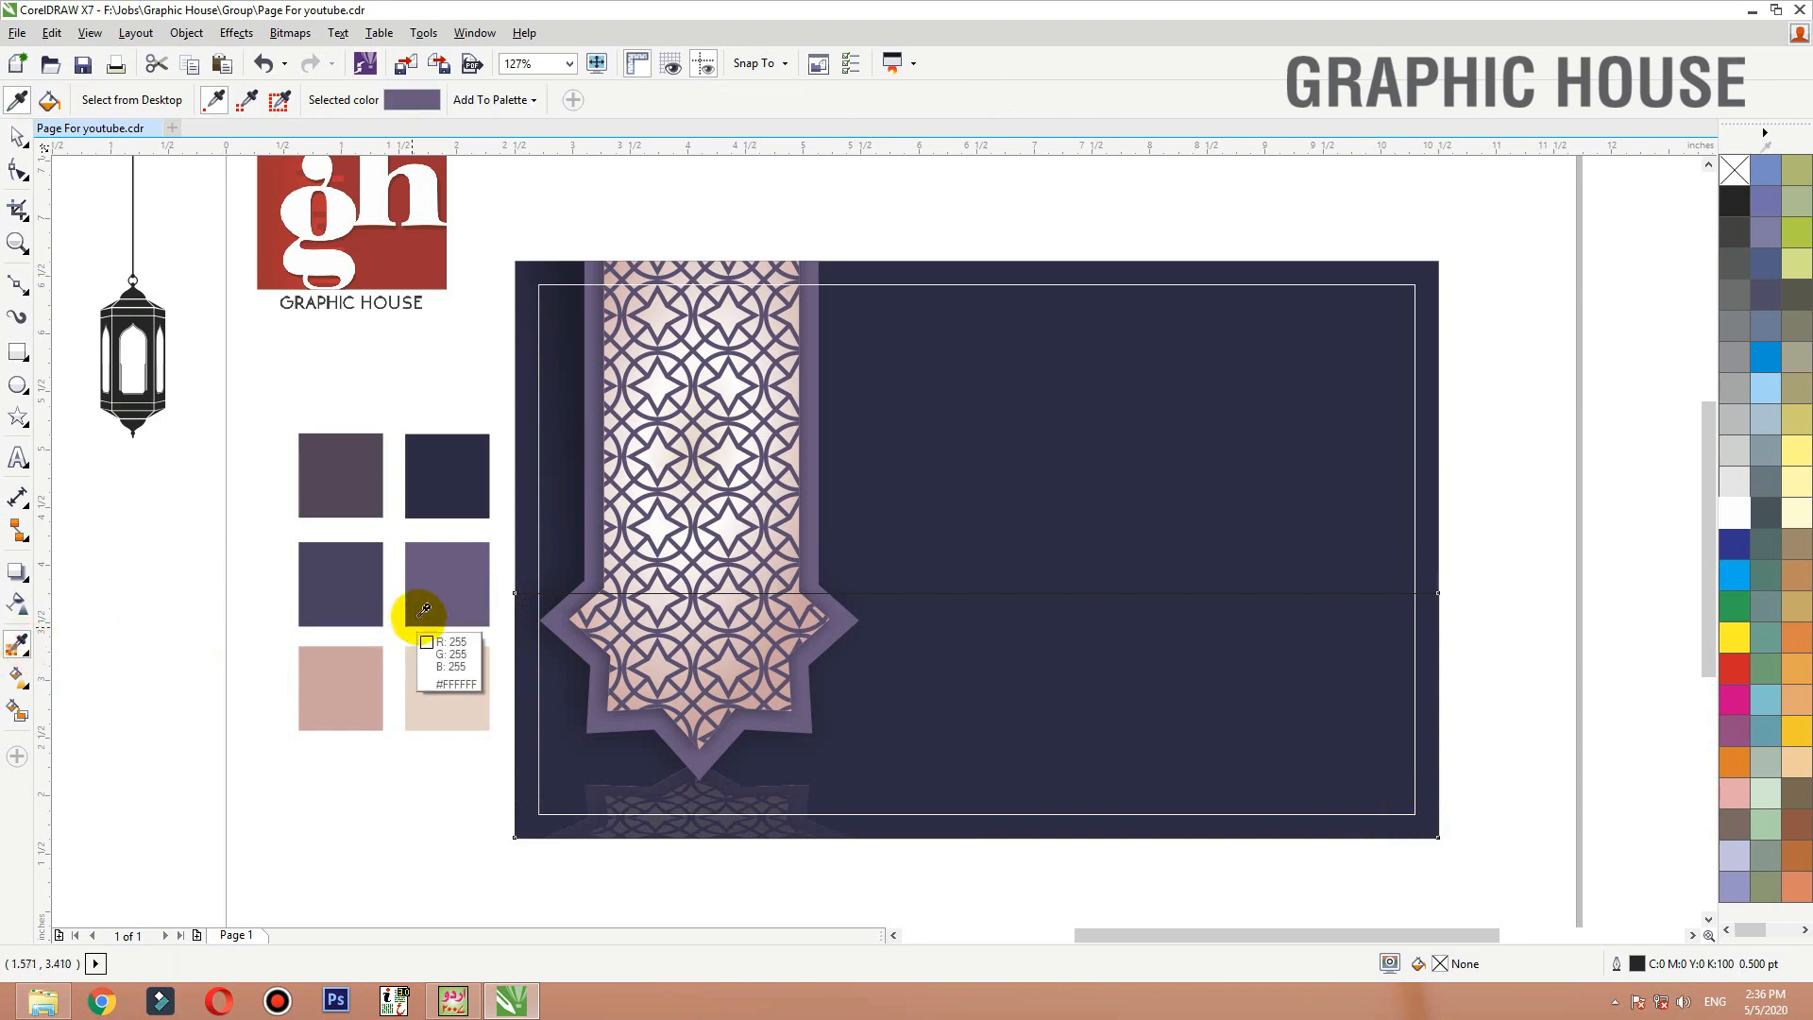
click(417, 608)
click(1000, 680)
key(space)
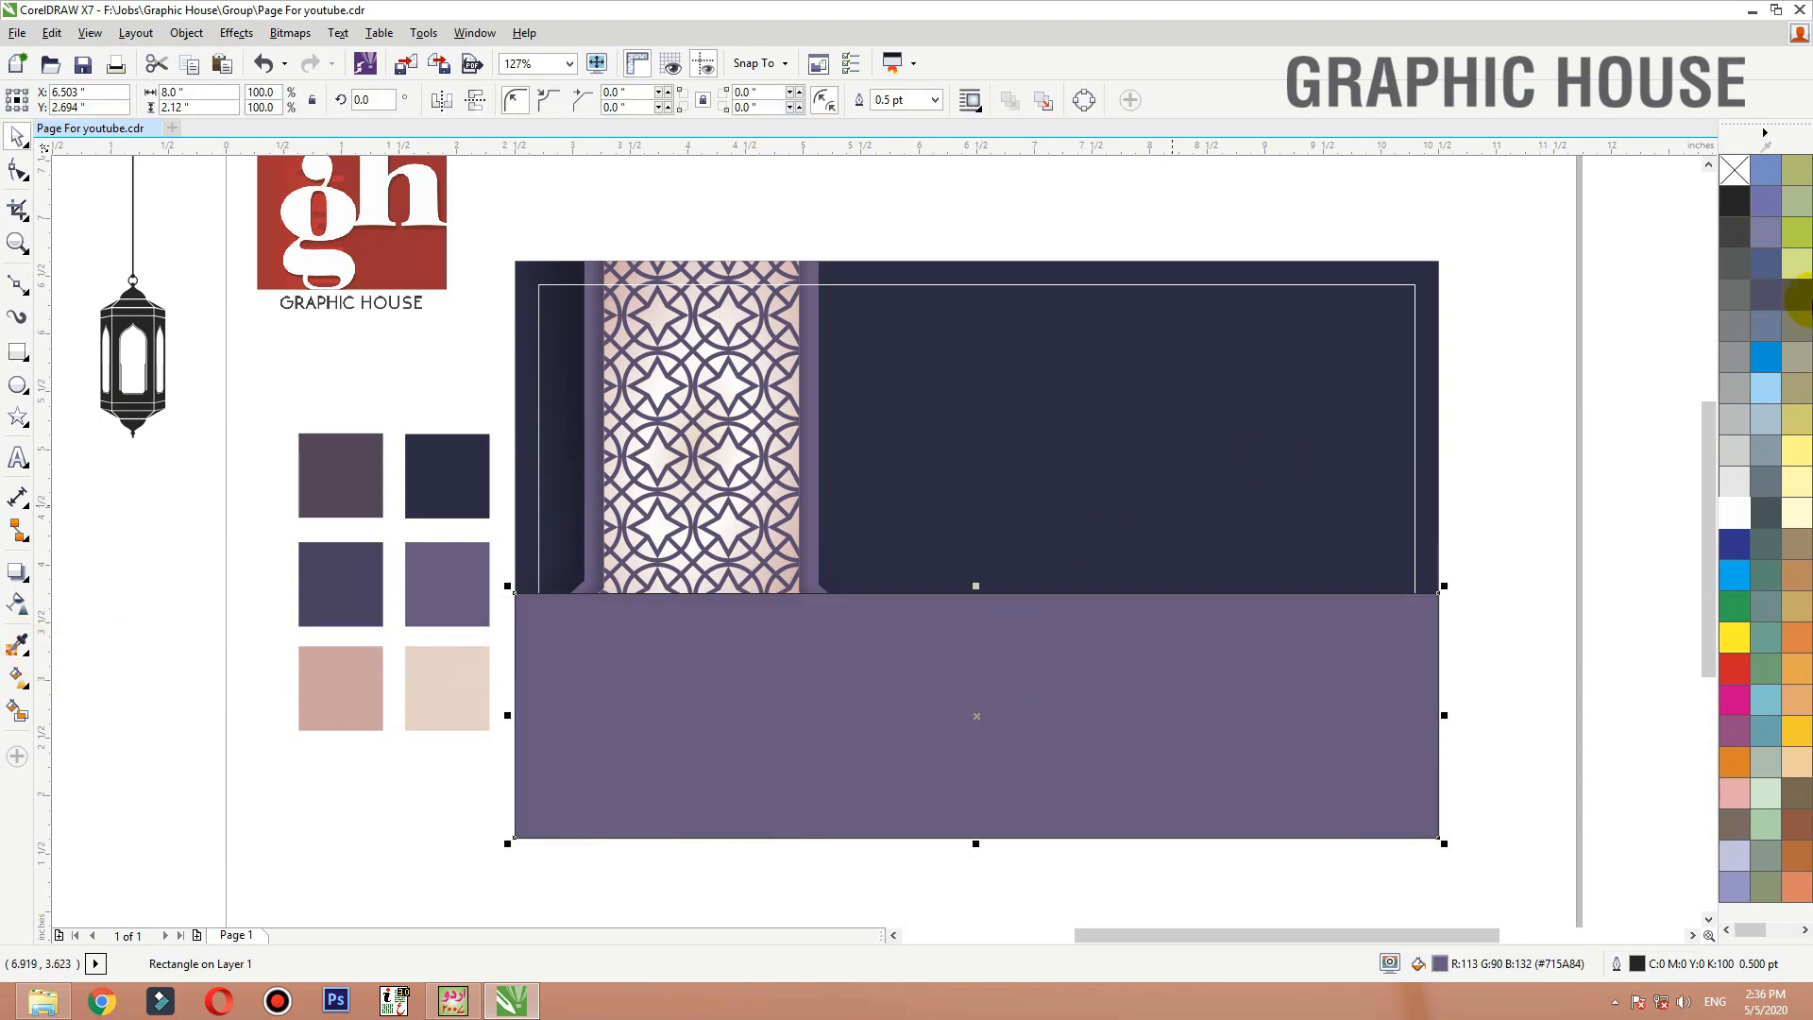
right_click(1735, 170)
Apply a vertical linear transparency to the purple rectangle, fading it out toward the card's lower edge
click(19, 603)
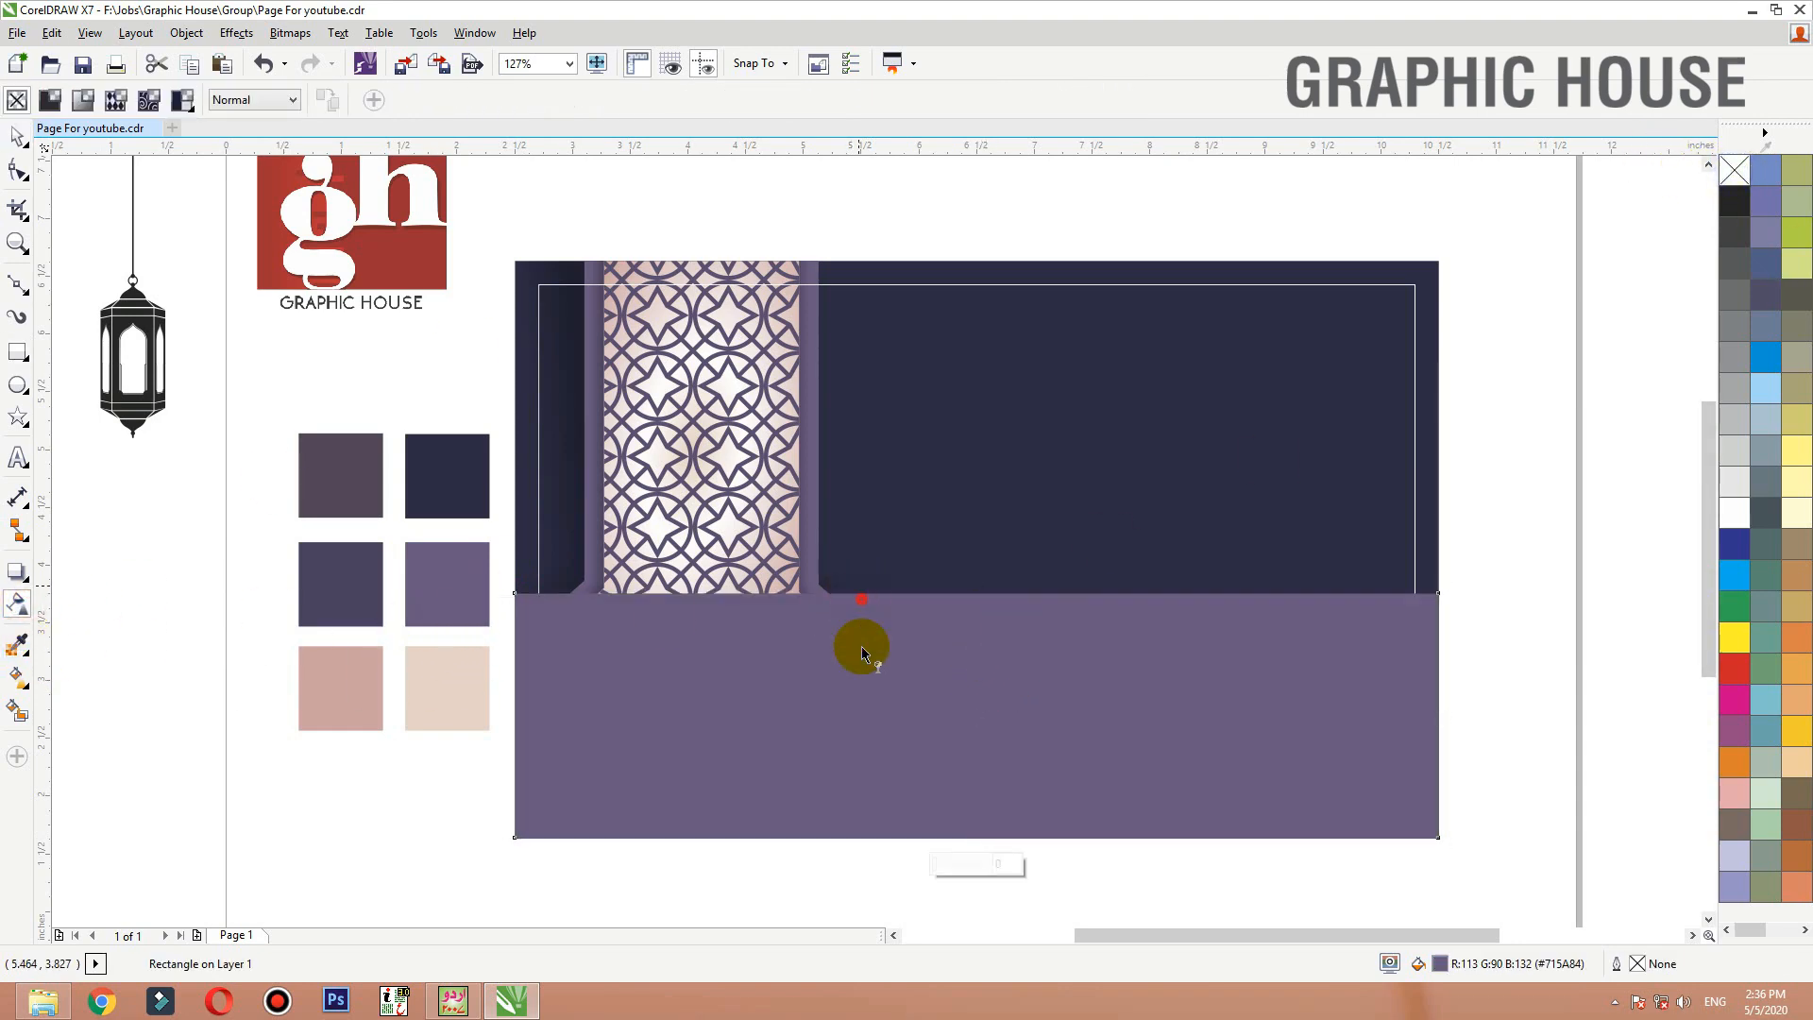
drag(859, 592, 859, 822)
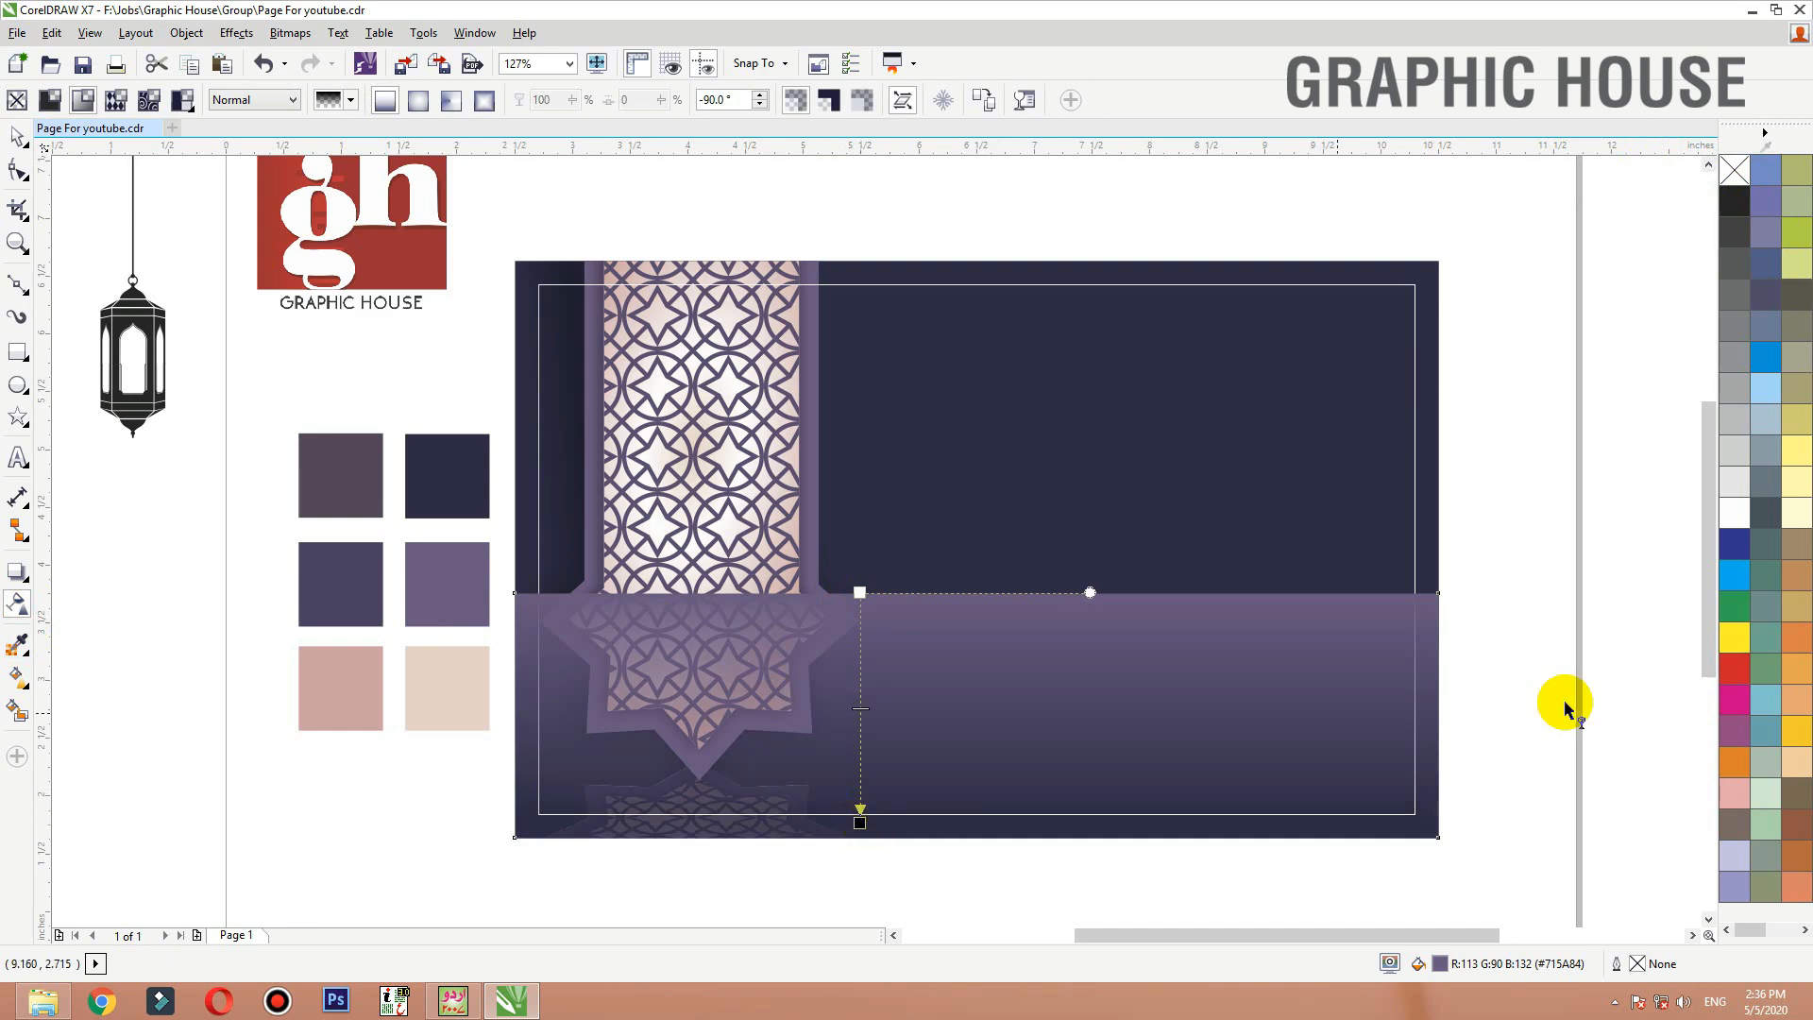
key(space)
PowerClip the faded purple rectangle inside the navy card and order it behind the patterned banner
right_click(1437, 323)
click(1509, 350)
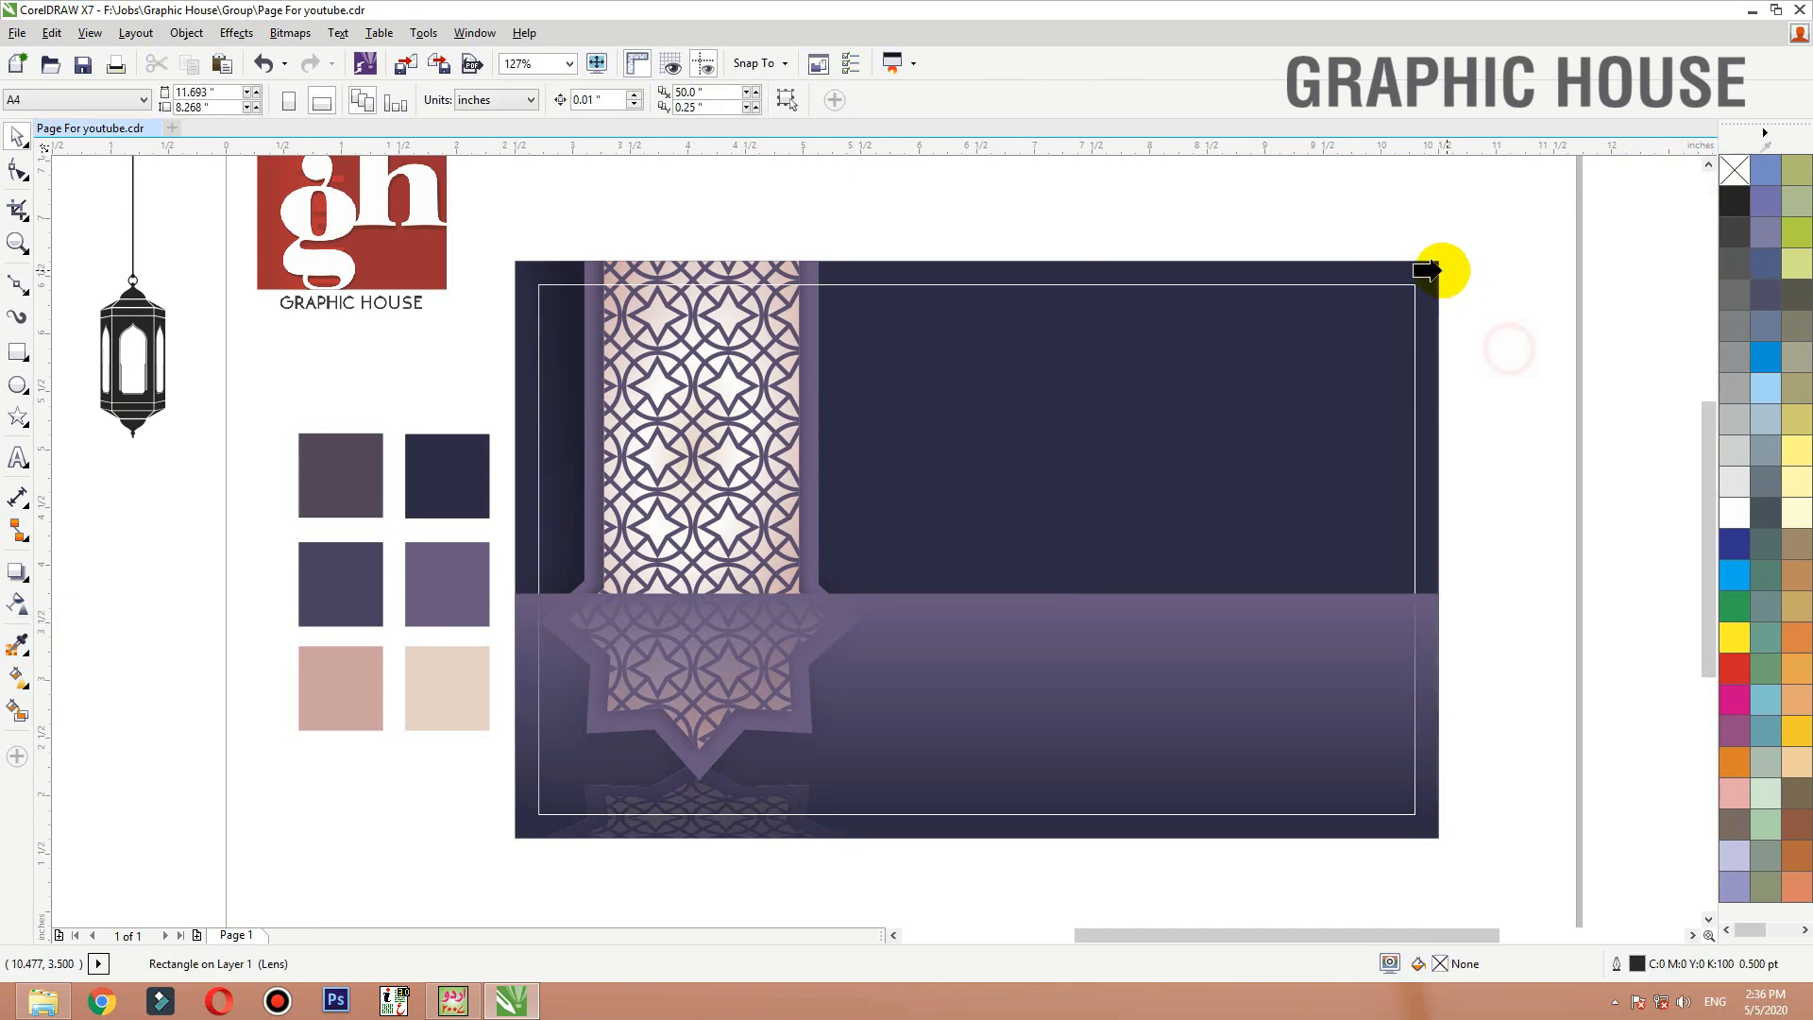
click(1439, 270)
ctrl+click(1438, 271)
click(1178, 689)
key(ctrl+Page_Down)
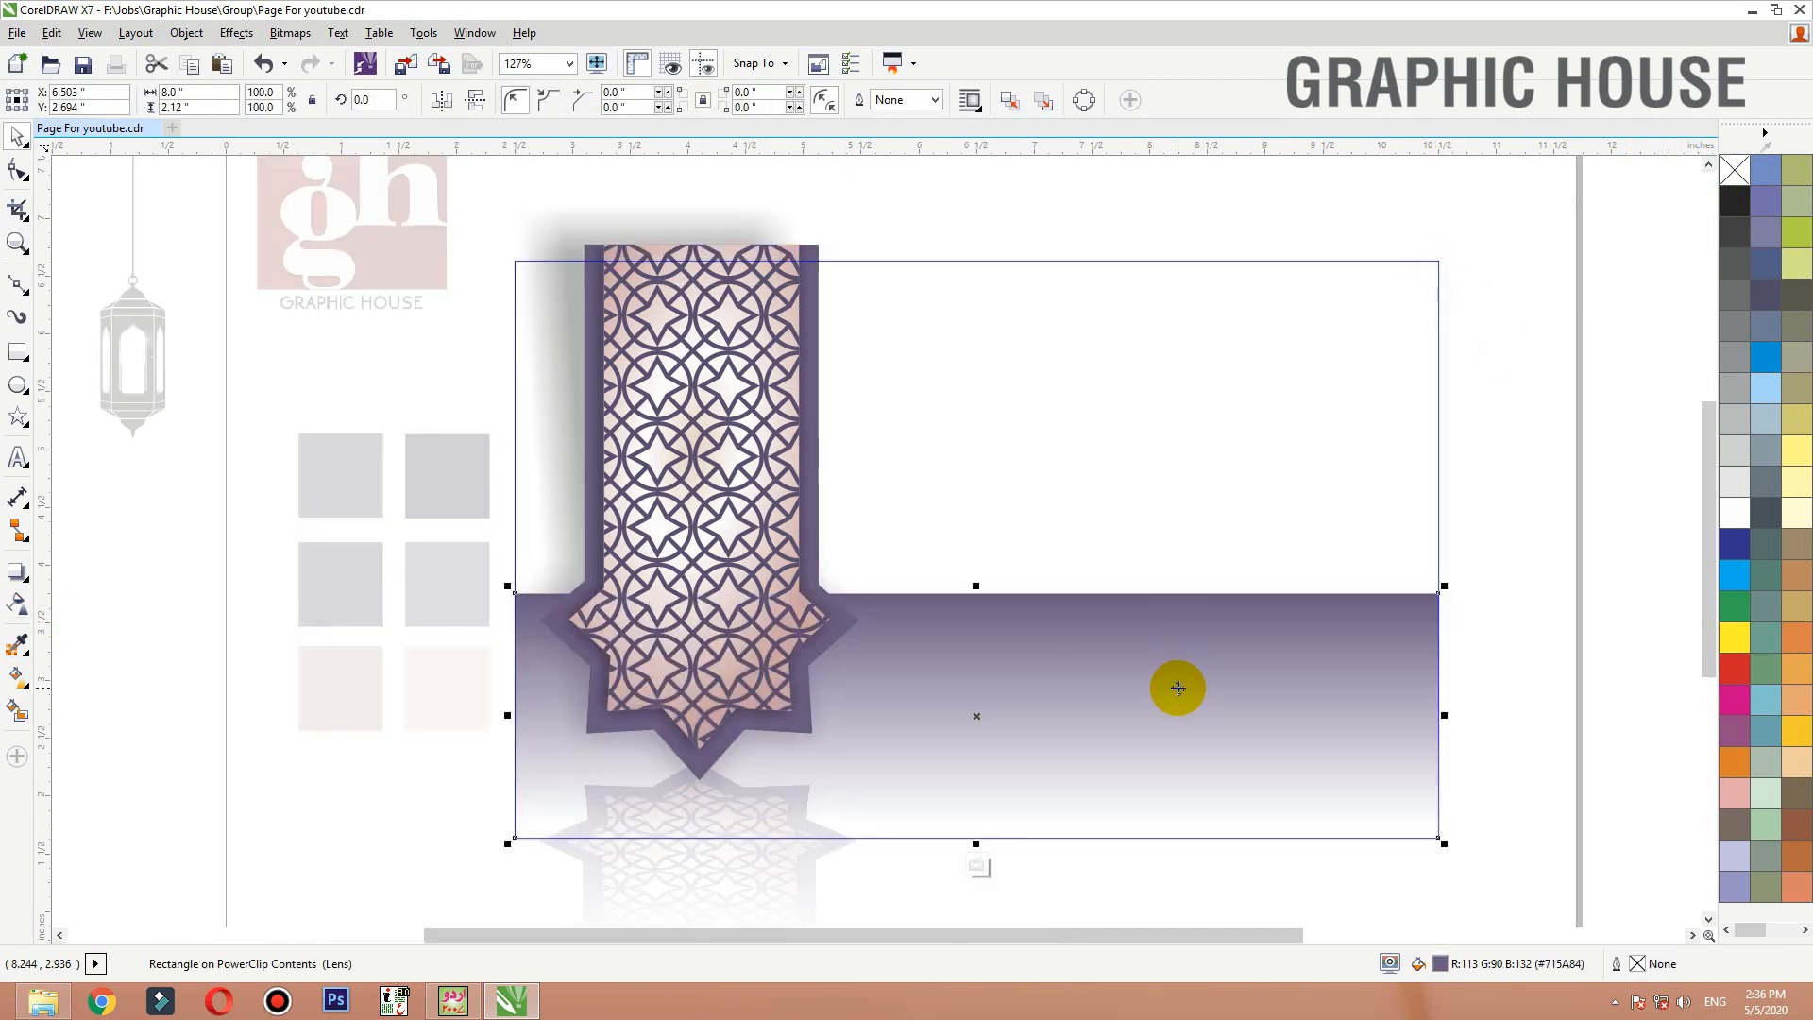
ctrl+click(1504, 604)
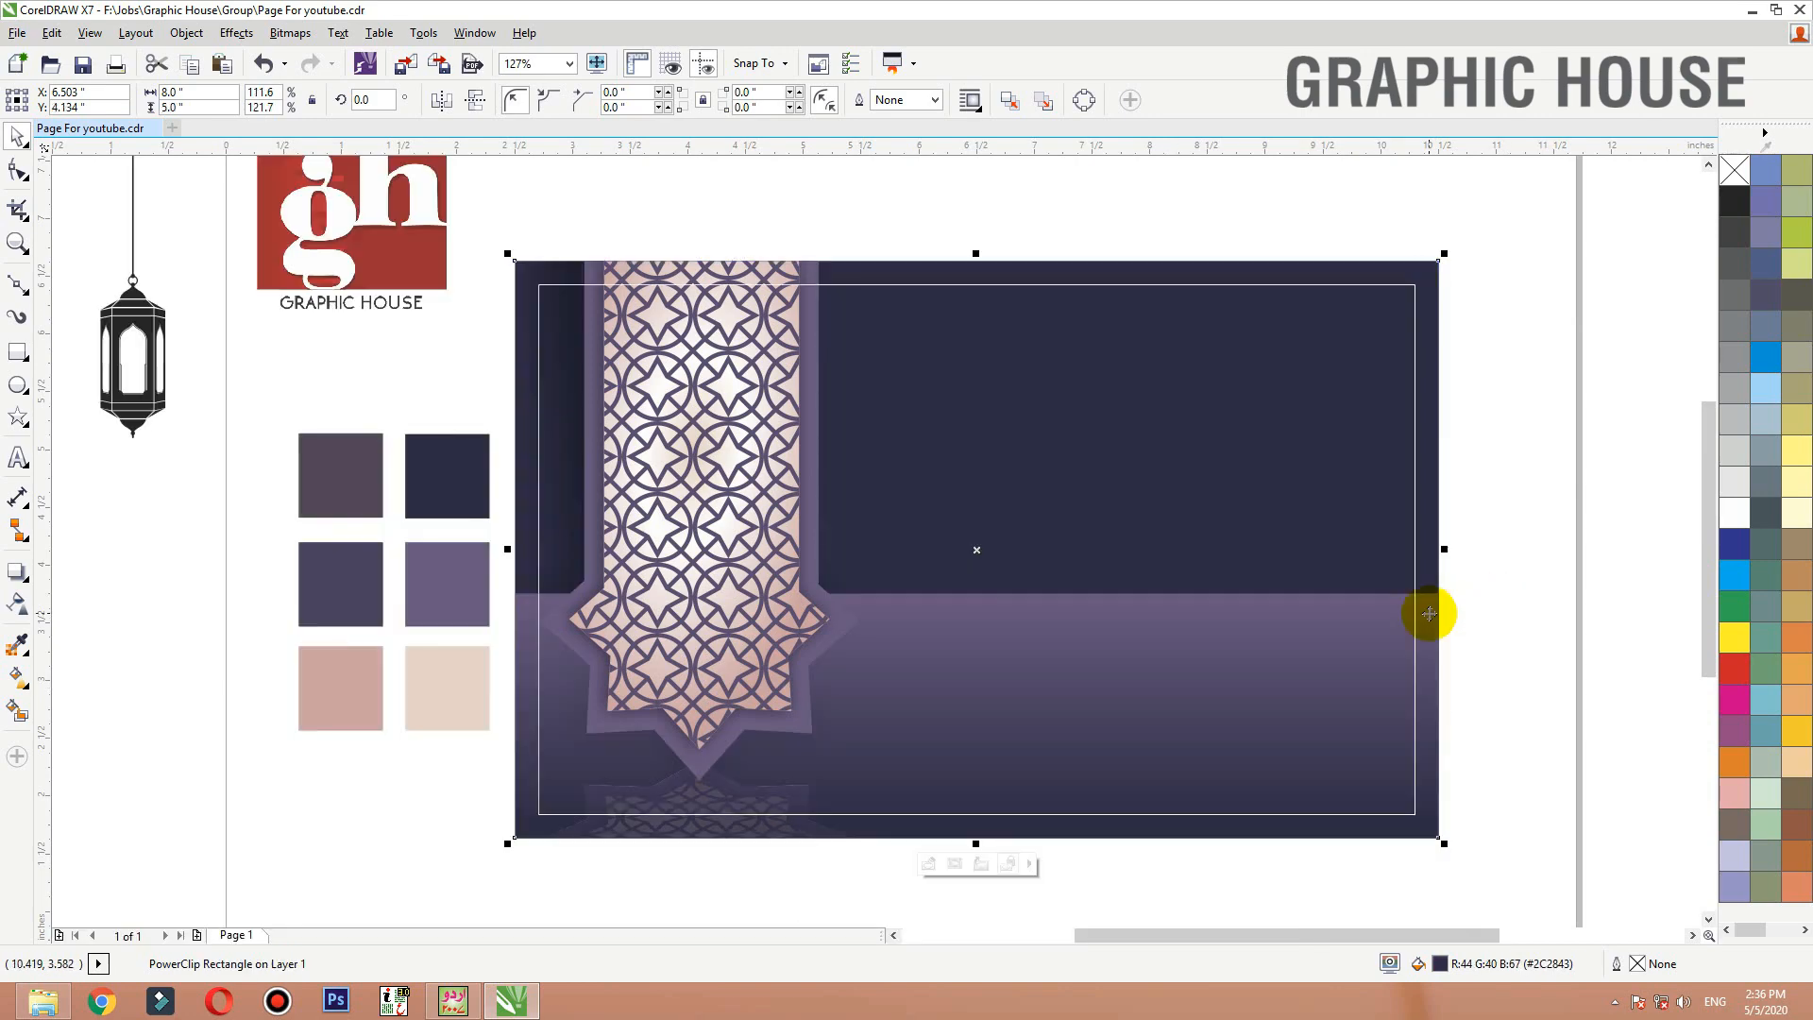
Resize the faded purple rectangle inside the card's PowerClip to about 2.18 in high, extending it below the card's lower edge
ctrl+click(1429, 614)
click(1093, 612)
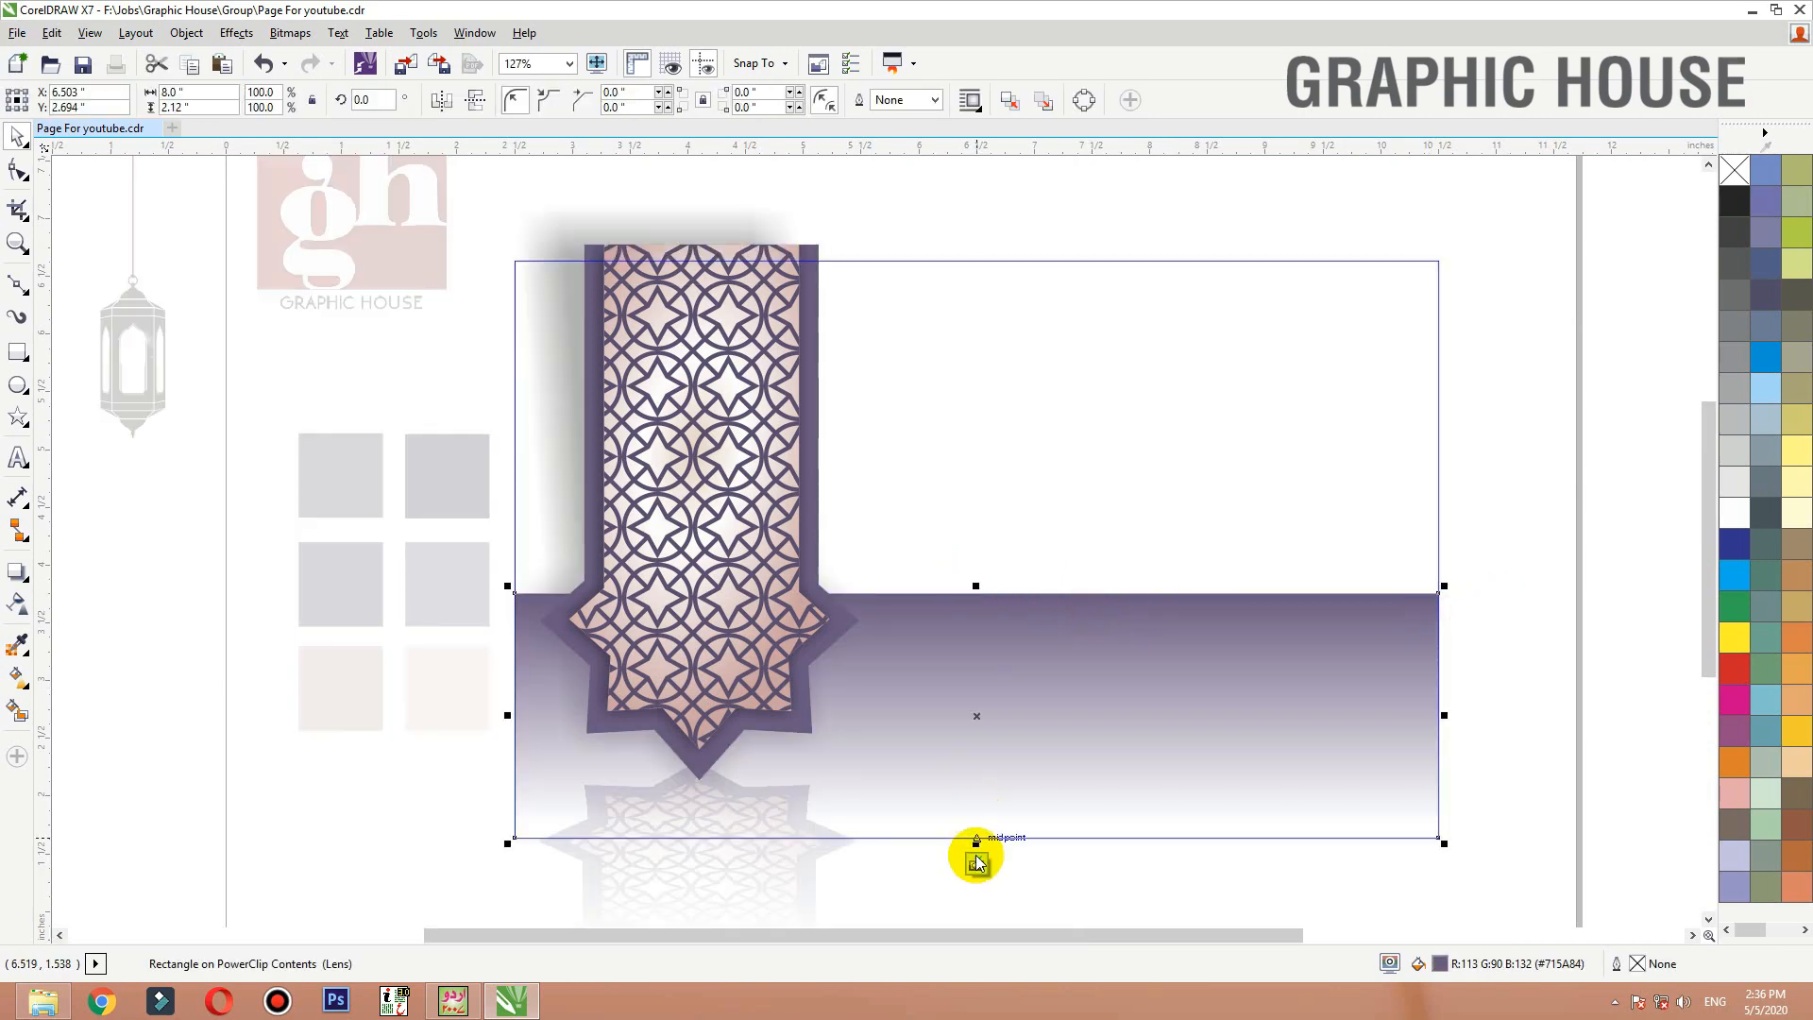
drag(978, 583, 979, 578)
drag(979, 647, 979, 670)
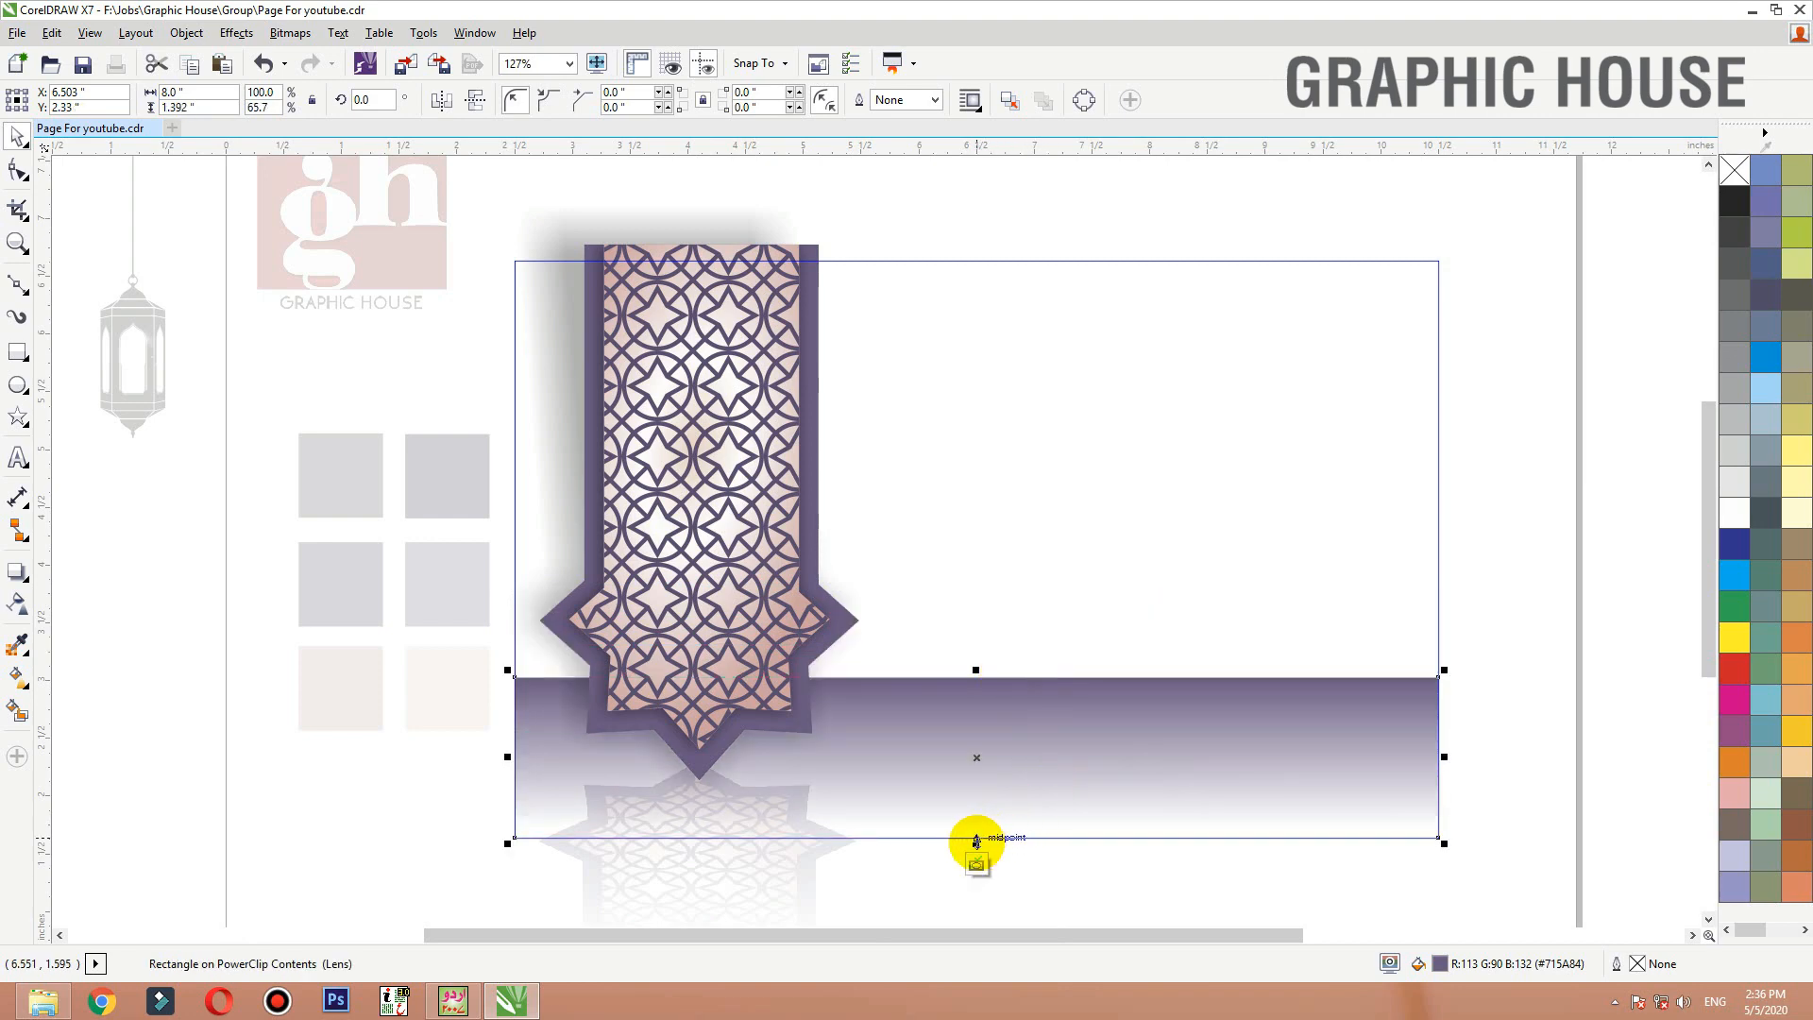
drag(975, 843, 975, 918)
drag(978, 670, 977, 653)
ctrl+click(1465, 580)
click(1539, 597)
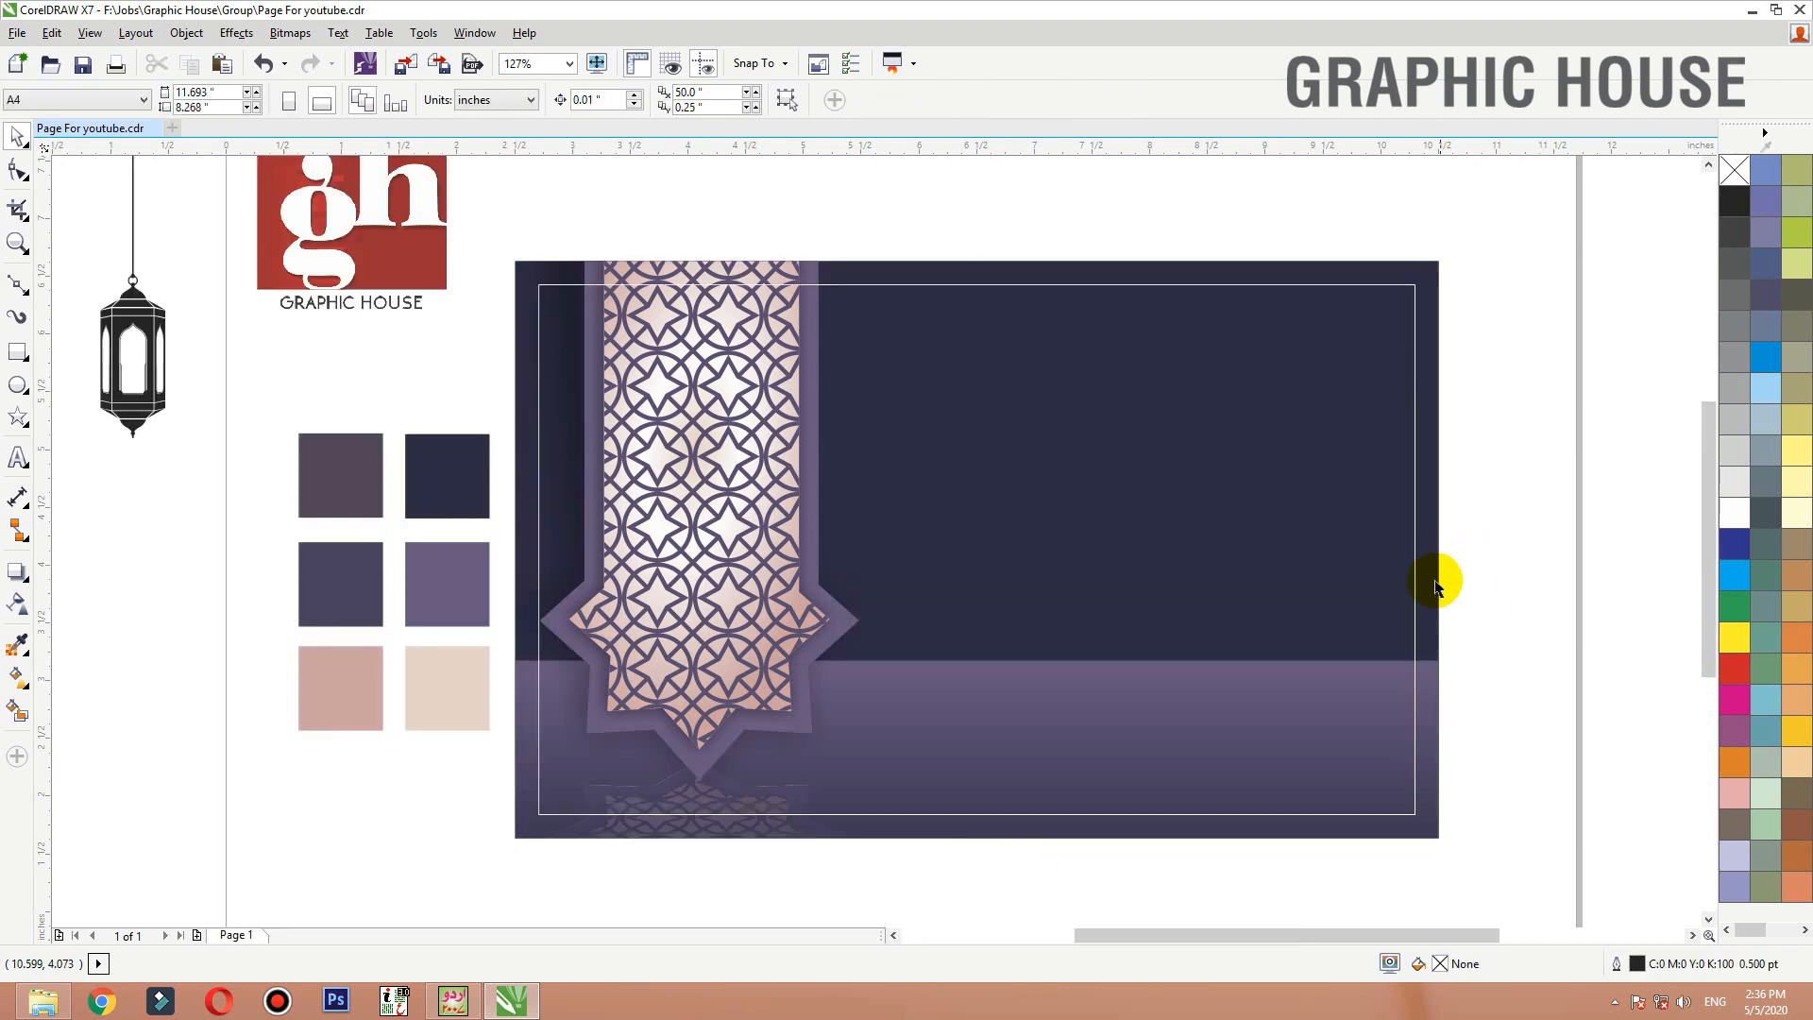
Reopen the card's PowerClip and raise the purple rectangle's upper edge, making it about 2.58 in high
click(1415, 755)
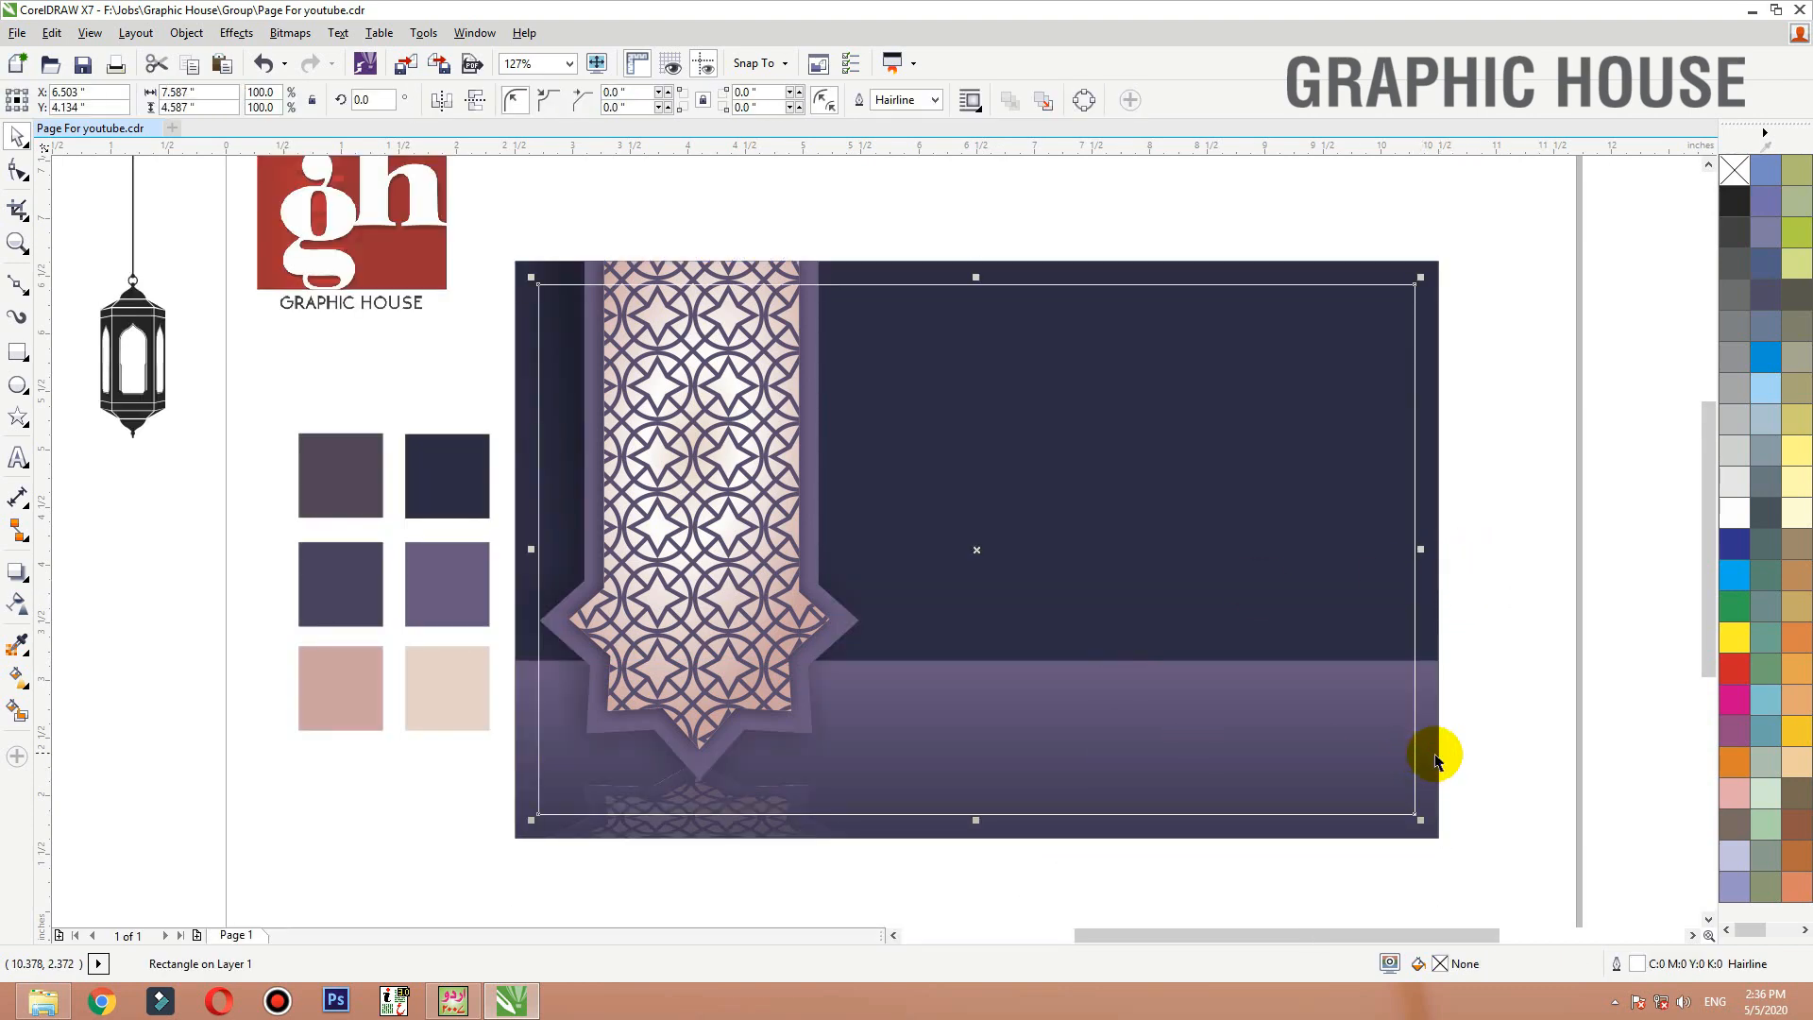
click(1435, 754)
ctrl+click(1392, 743)
click(1238, 724)
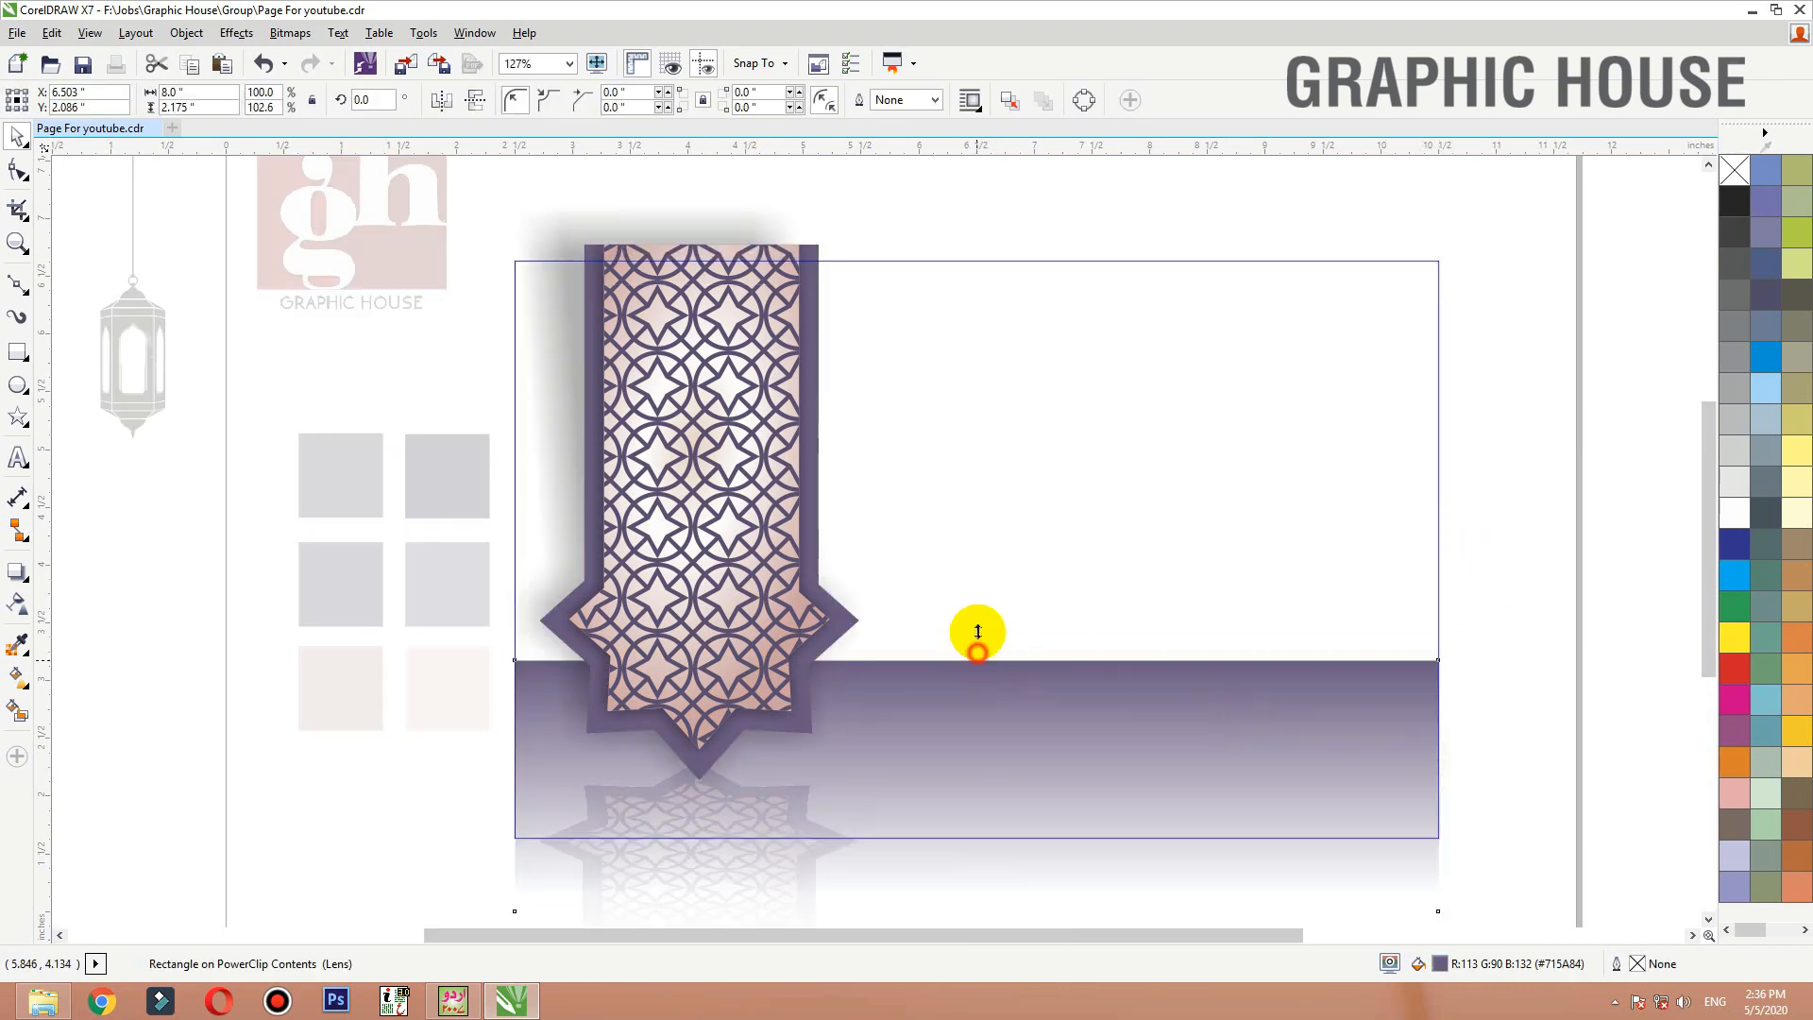
drag(978, 660, 975, 614)
drag(979, 923, 976, 919)
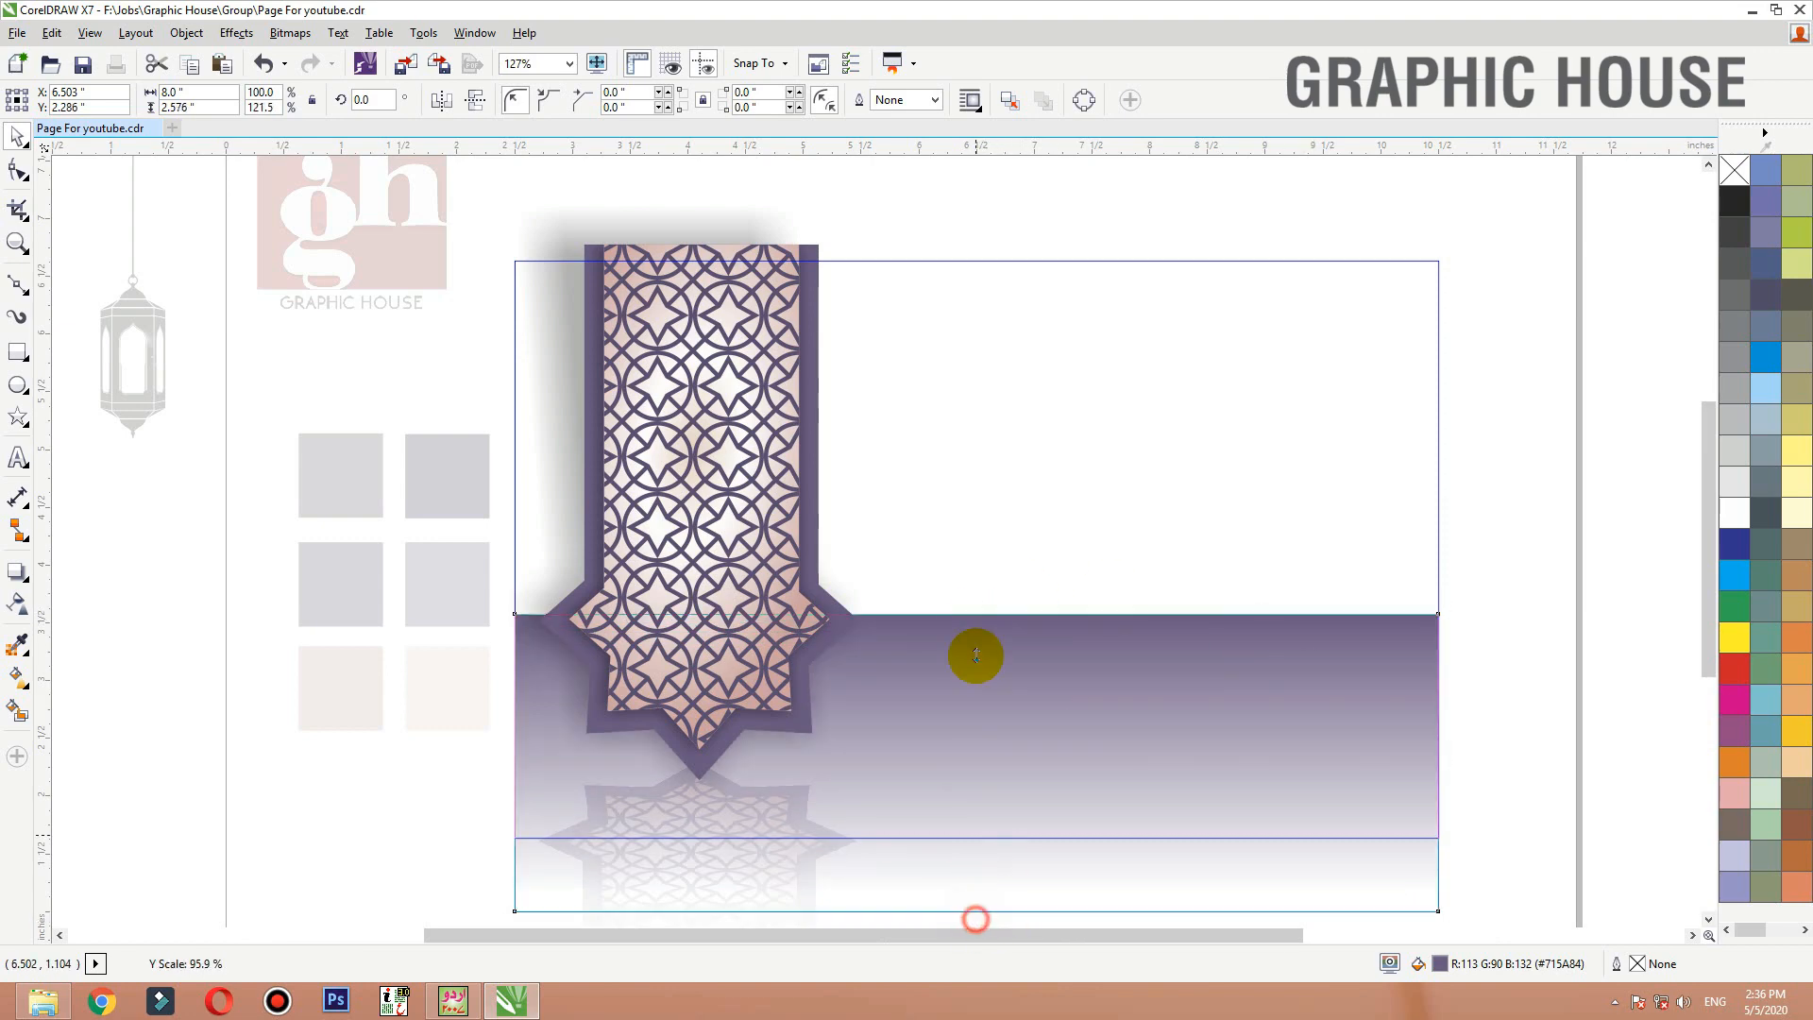
Add a vertically mirrored copy of the faded purple rectangle directly above it, ordered behind the patterned banner
drag(975, 655, 980, 557)
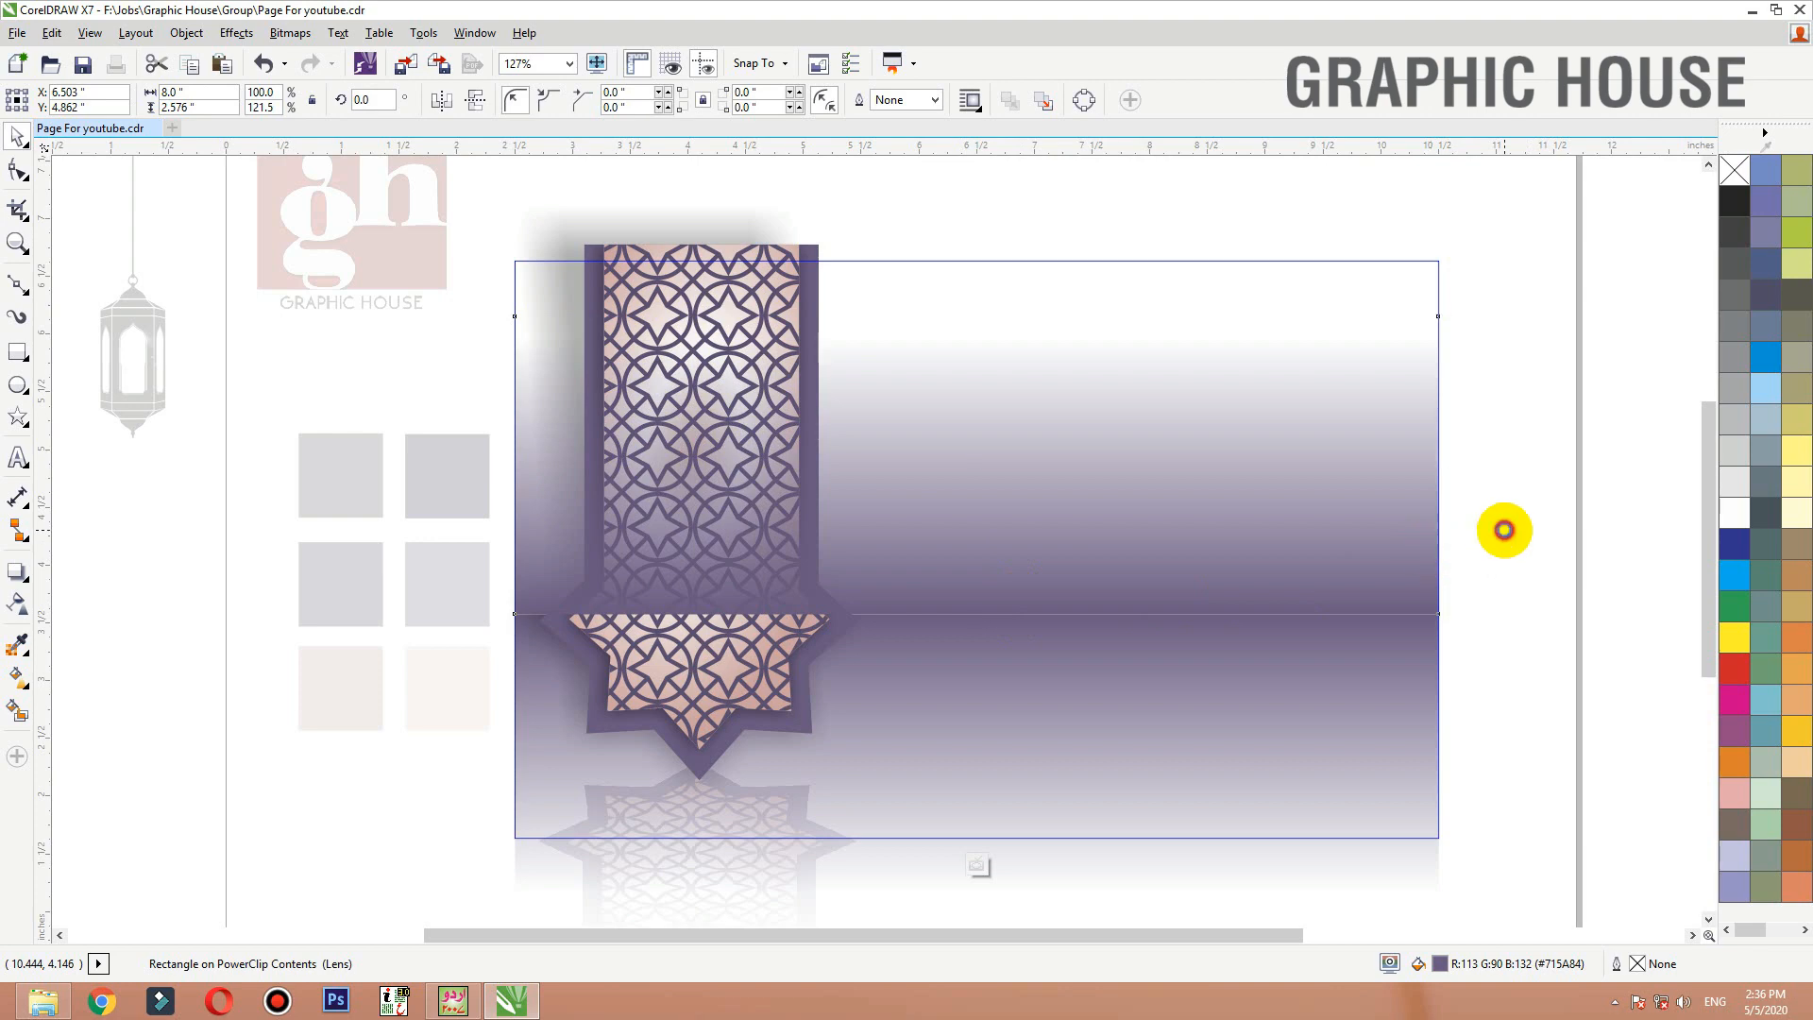
ctrl+click(1505, 530)
key(ctrl+v)
drag(1346, 526, 1248, 477)
drag(616, 344, 616, 345)
key(Delete)
drag(1430, 595, 1428, 558)
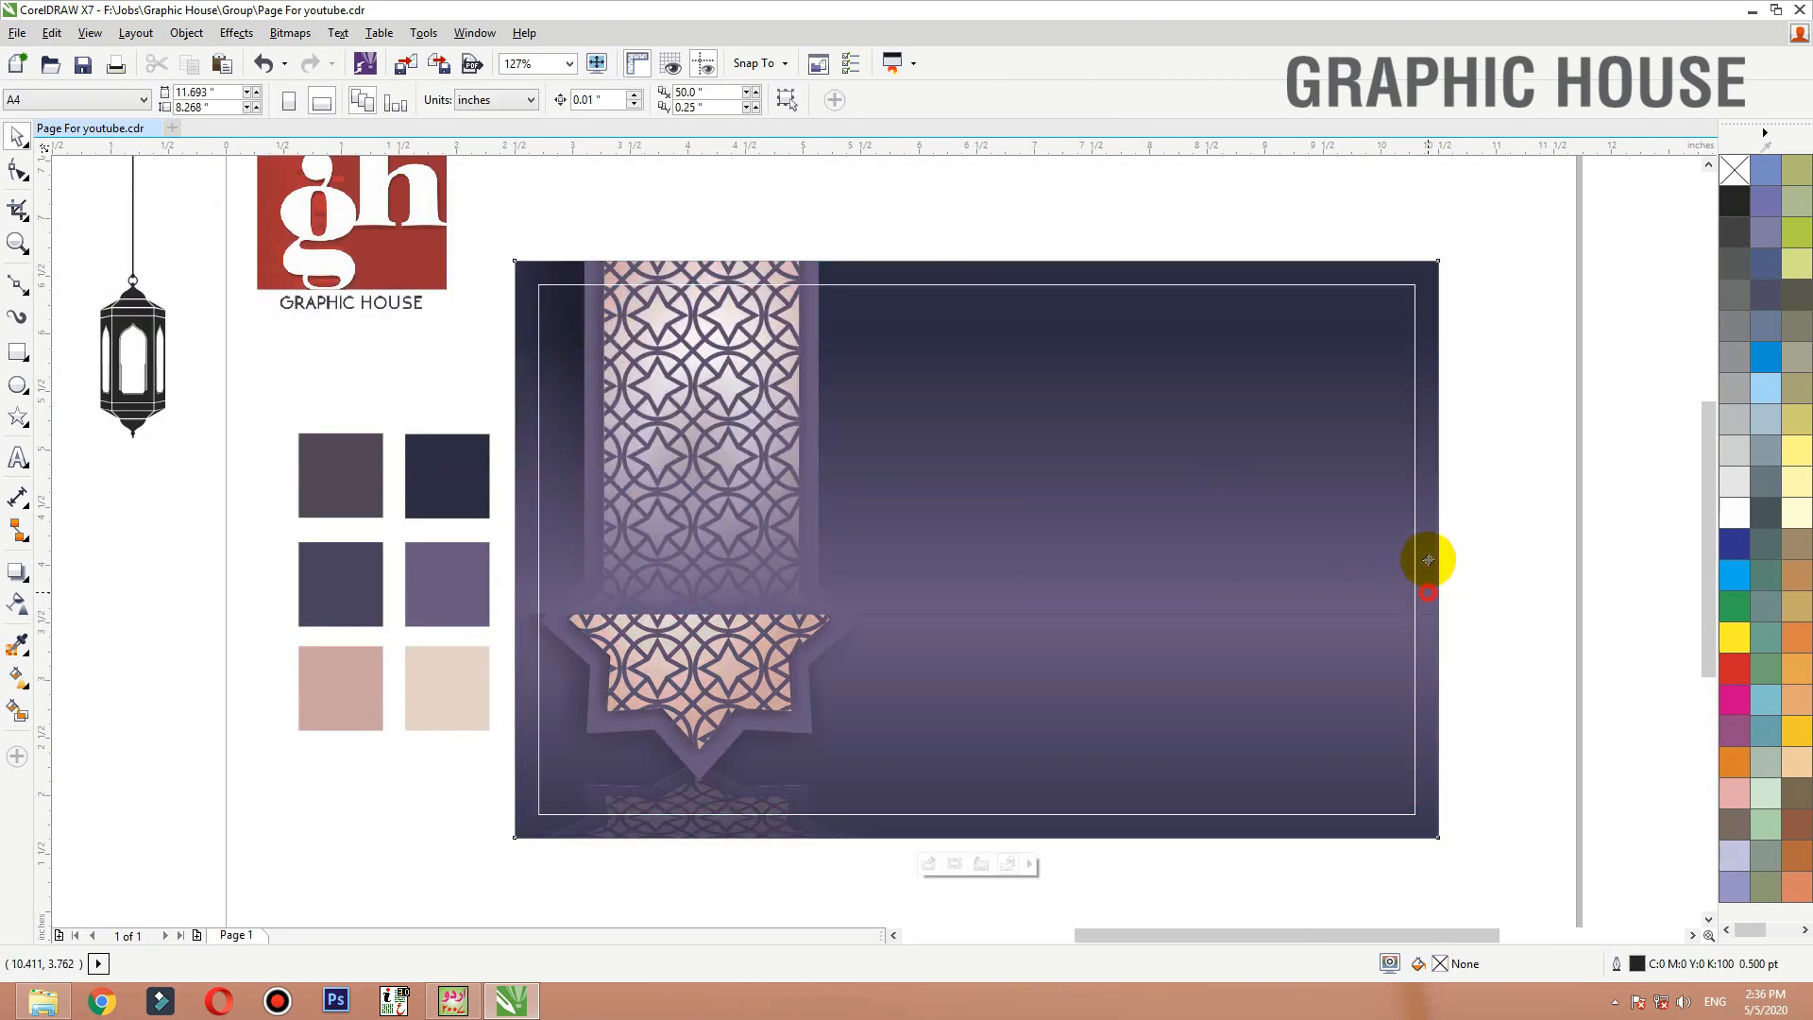
key(ctrl+z)
click(1416, 565)
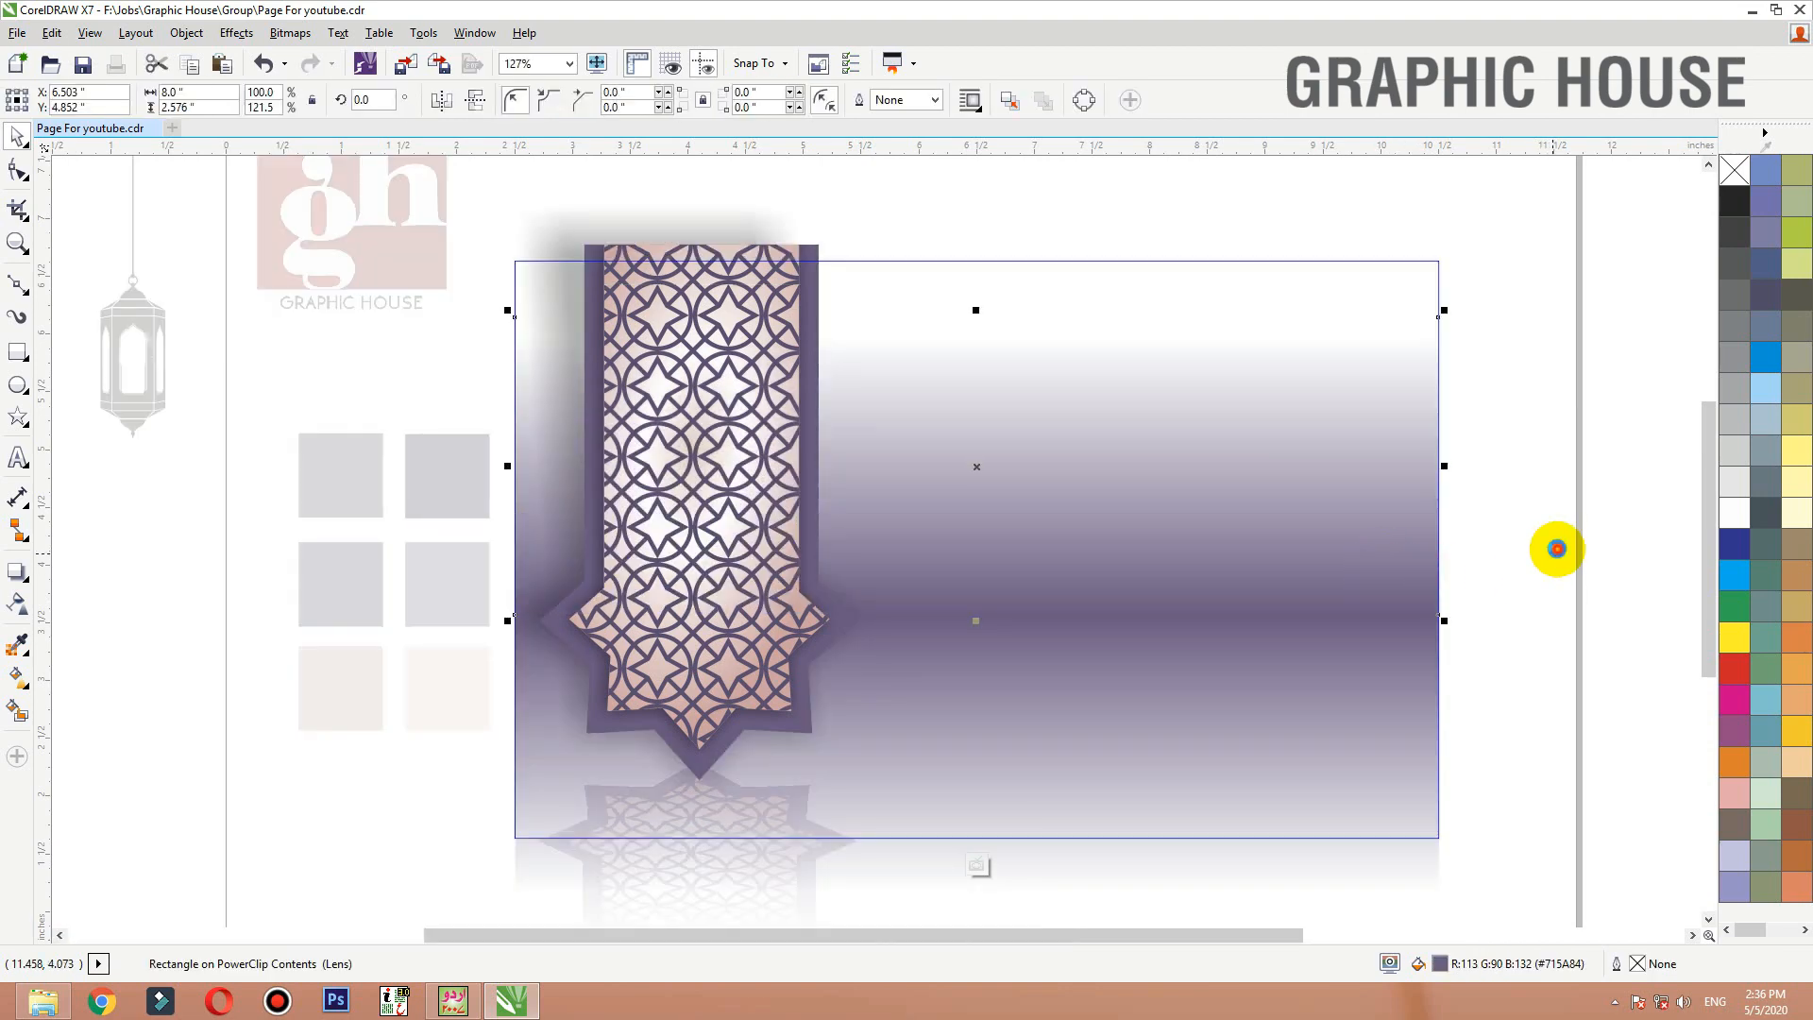
click(1557, 548)
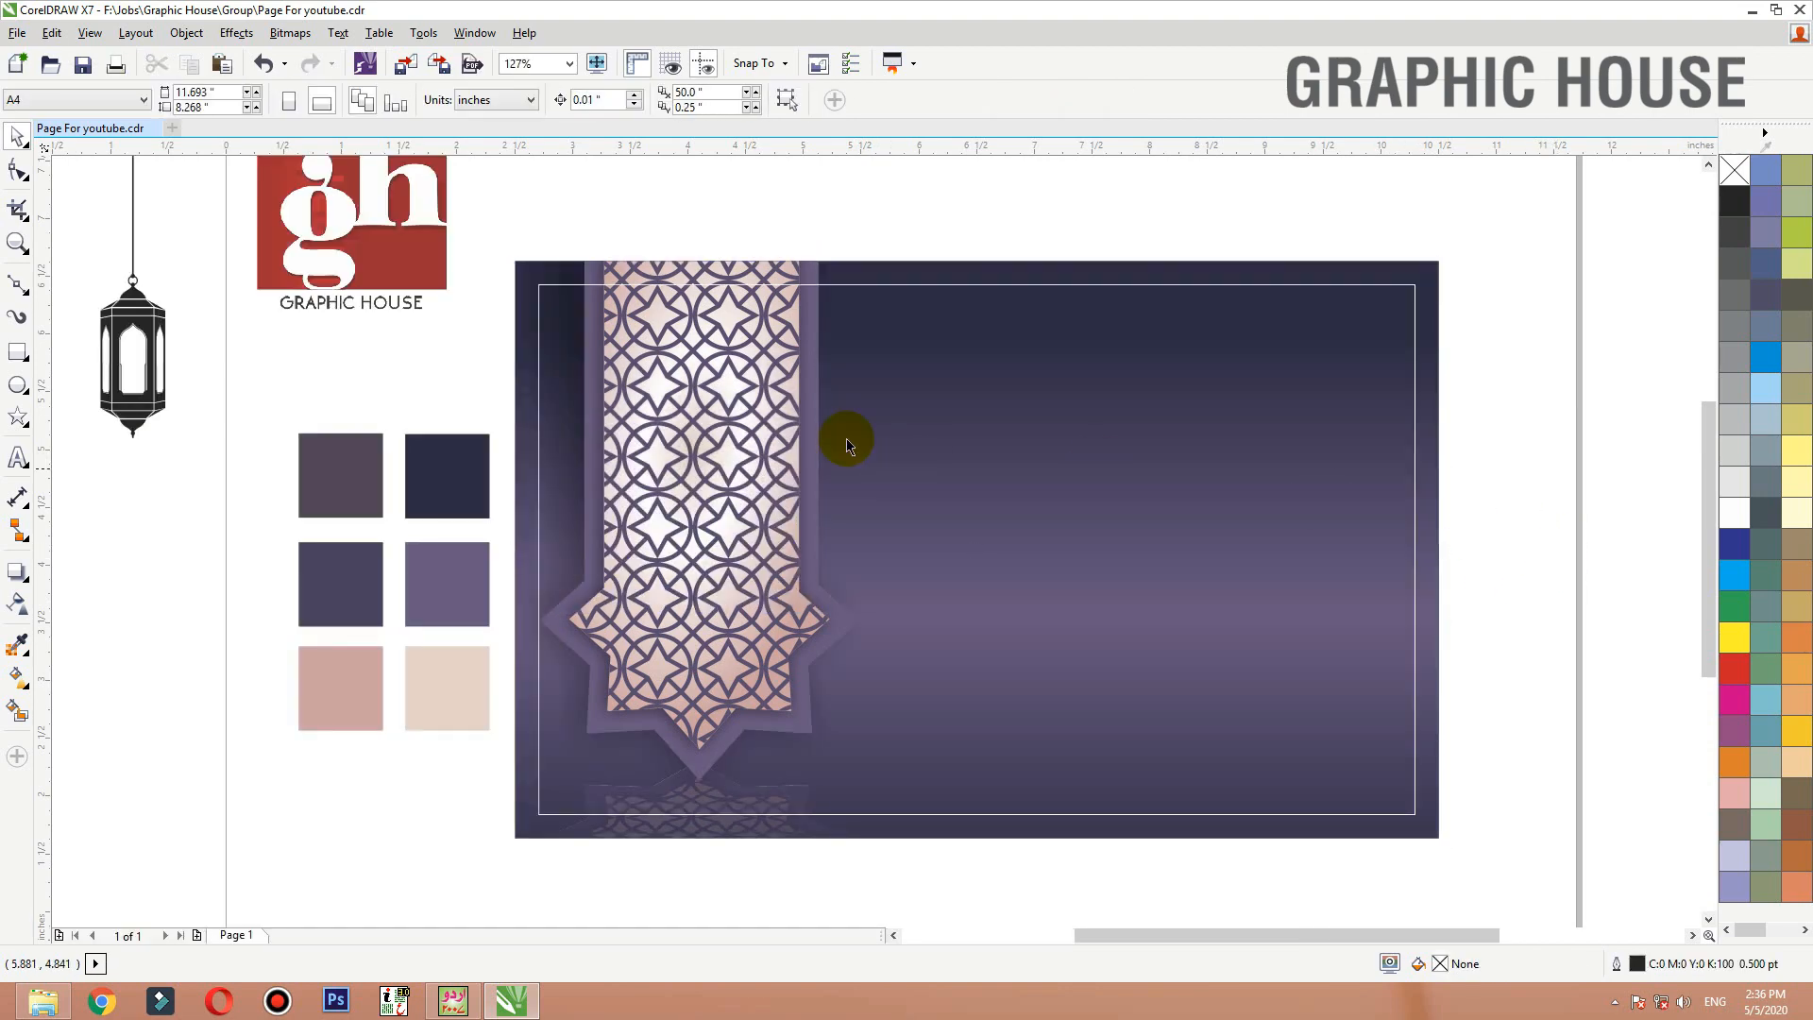
Give the banner shape inside the card's PowerClip a 1 pt white outline and finish editing the contents
double_click(761, 272)
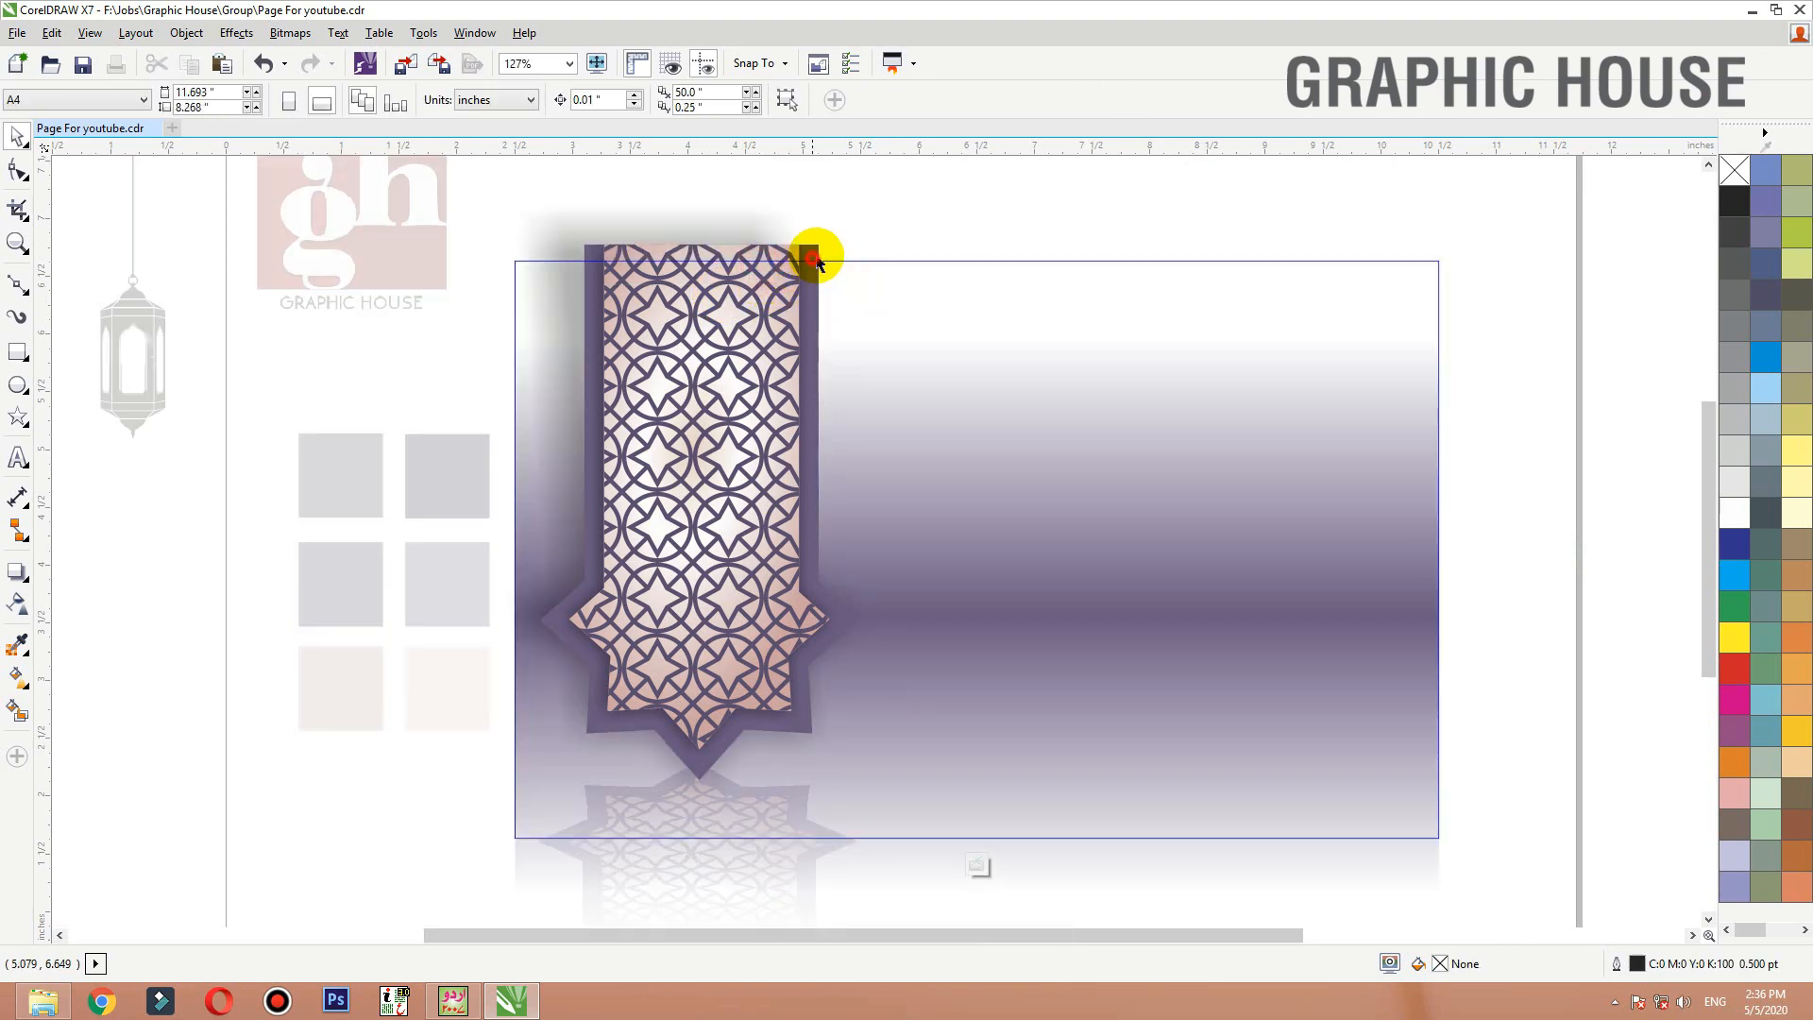
click(818, 262)
key(F12)
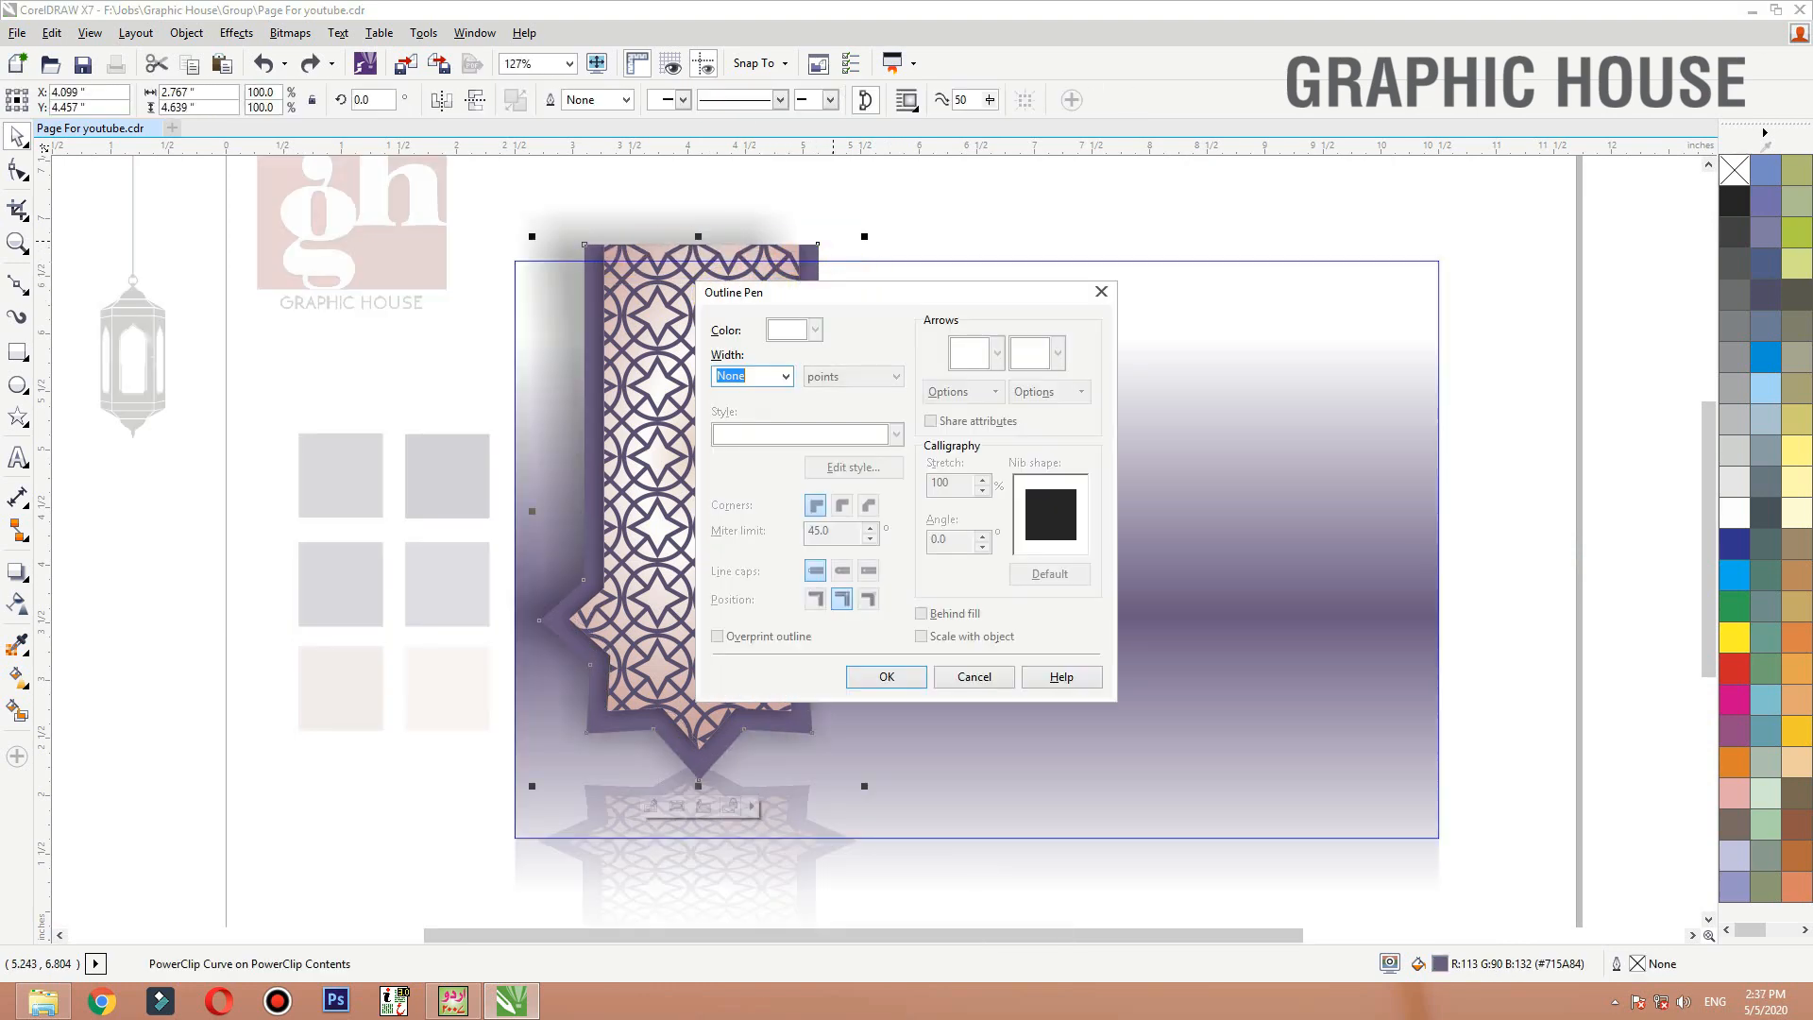
text(1)
key(Return)
right_click(1735, 512)
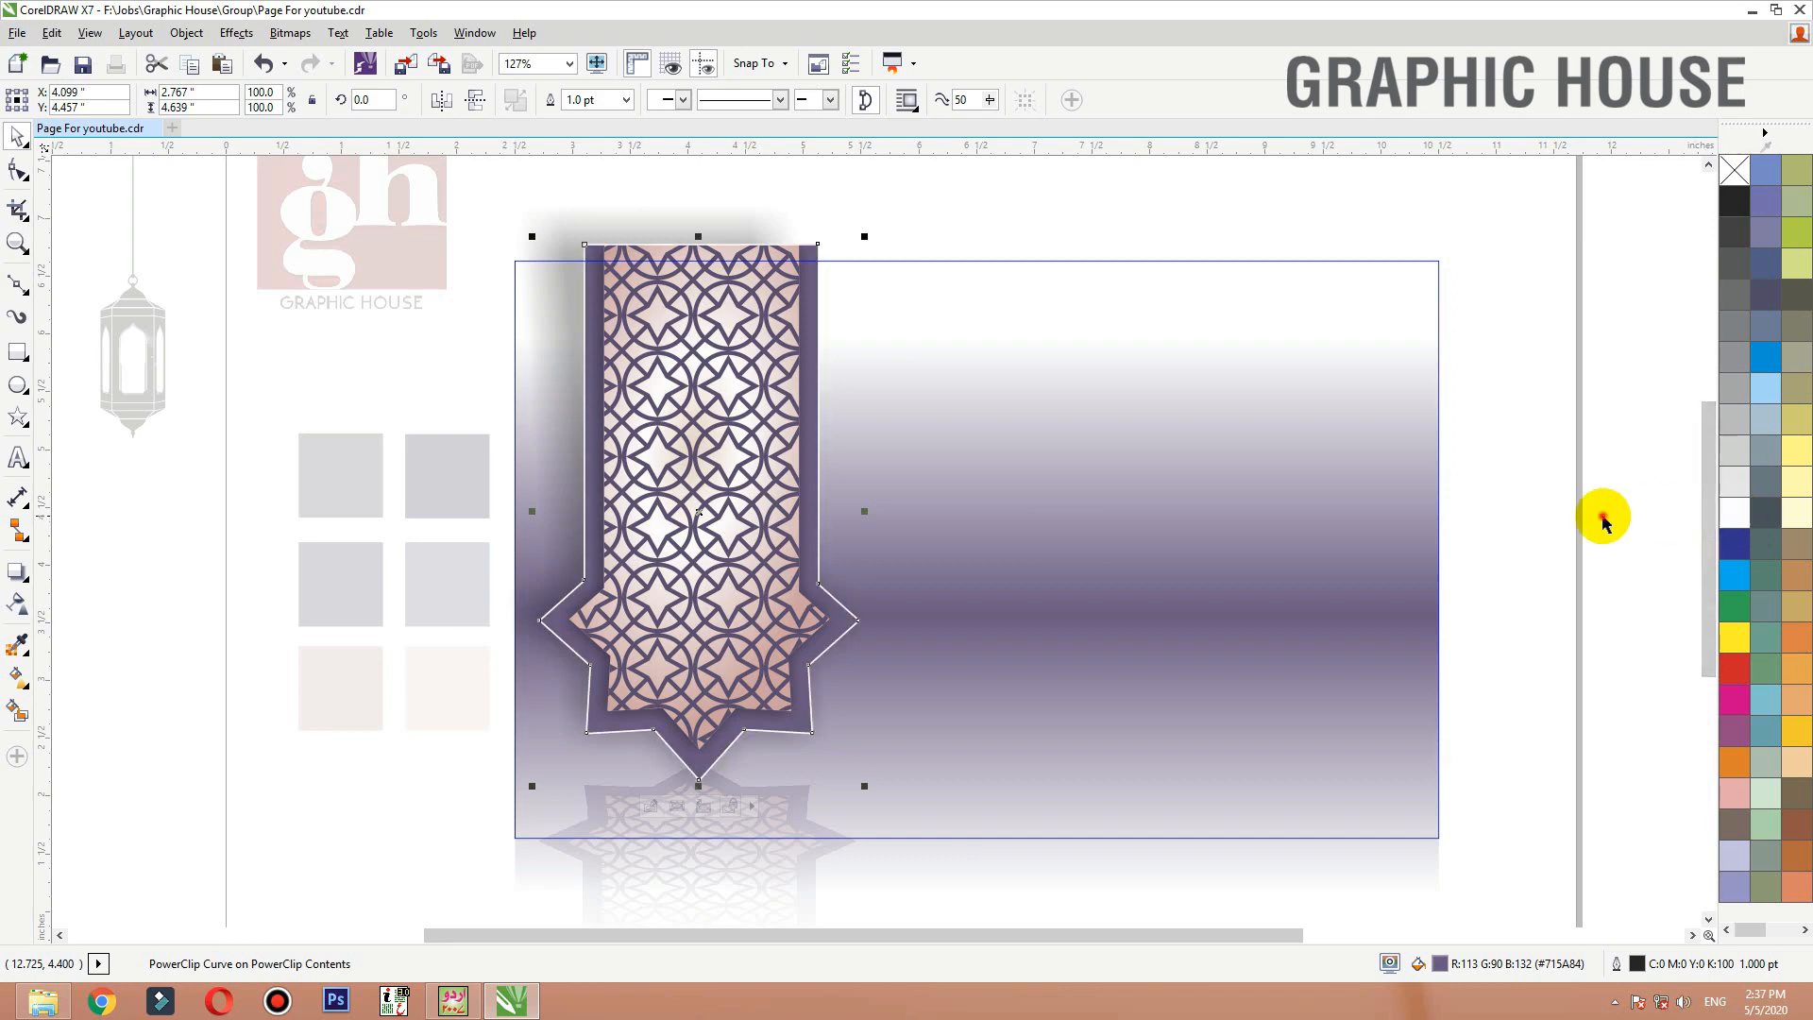
ctrl+click(1602, 516)
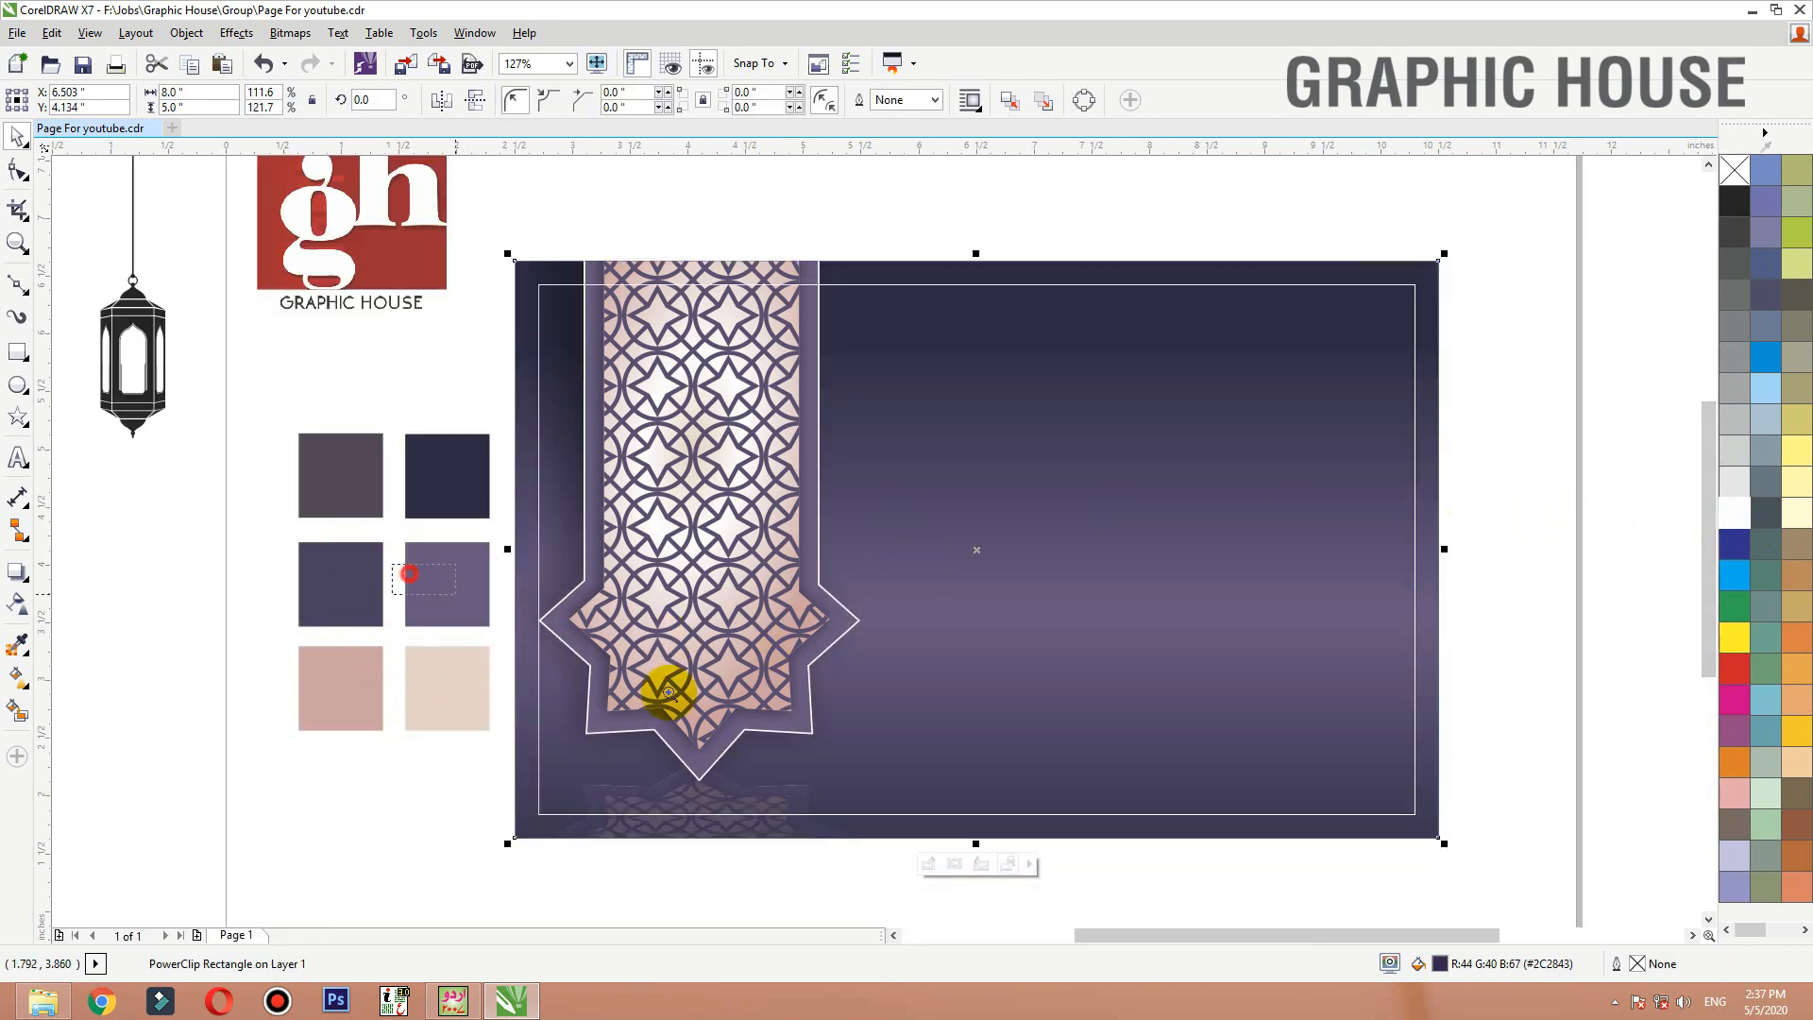
Reopen the PowerClip contents and recolour the banner's outline with the dark navy sampled from the colour swatches
scroll(568, 695, up, 4)
ctrl+click(436, 525)
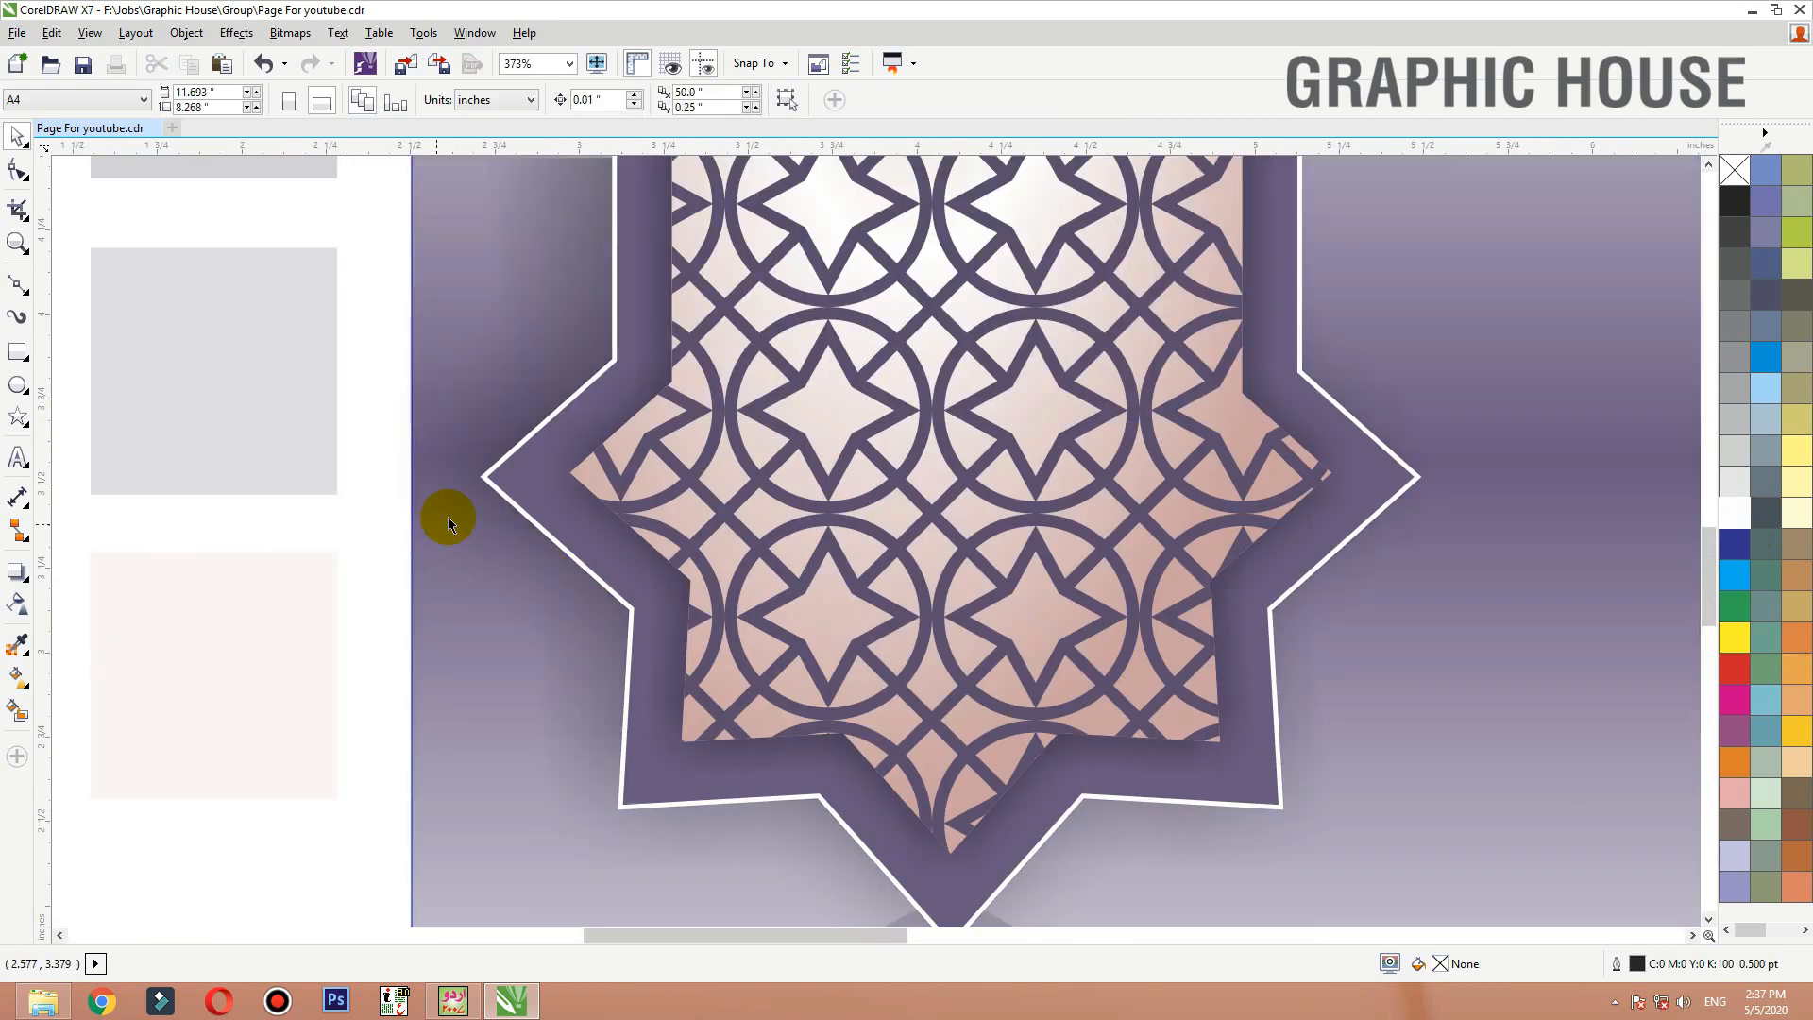
click(505, 494)
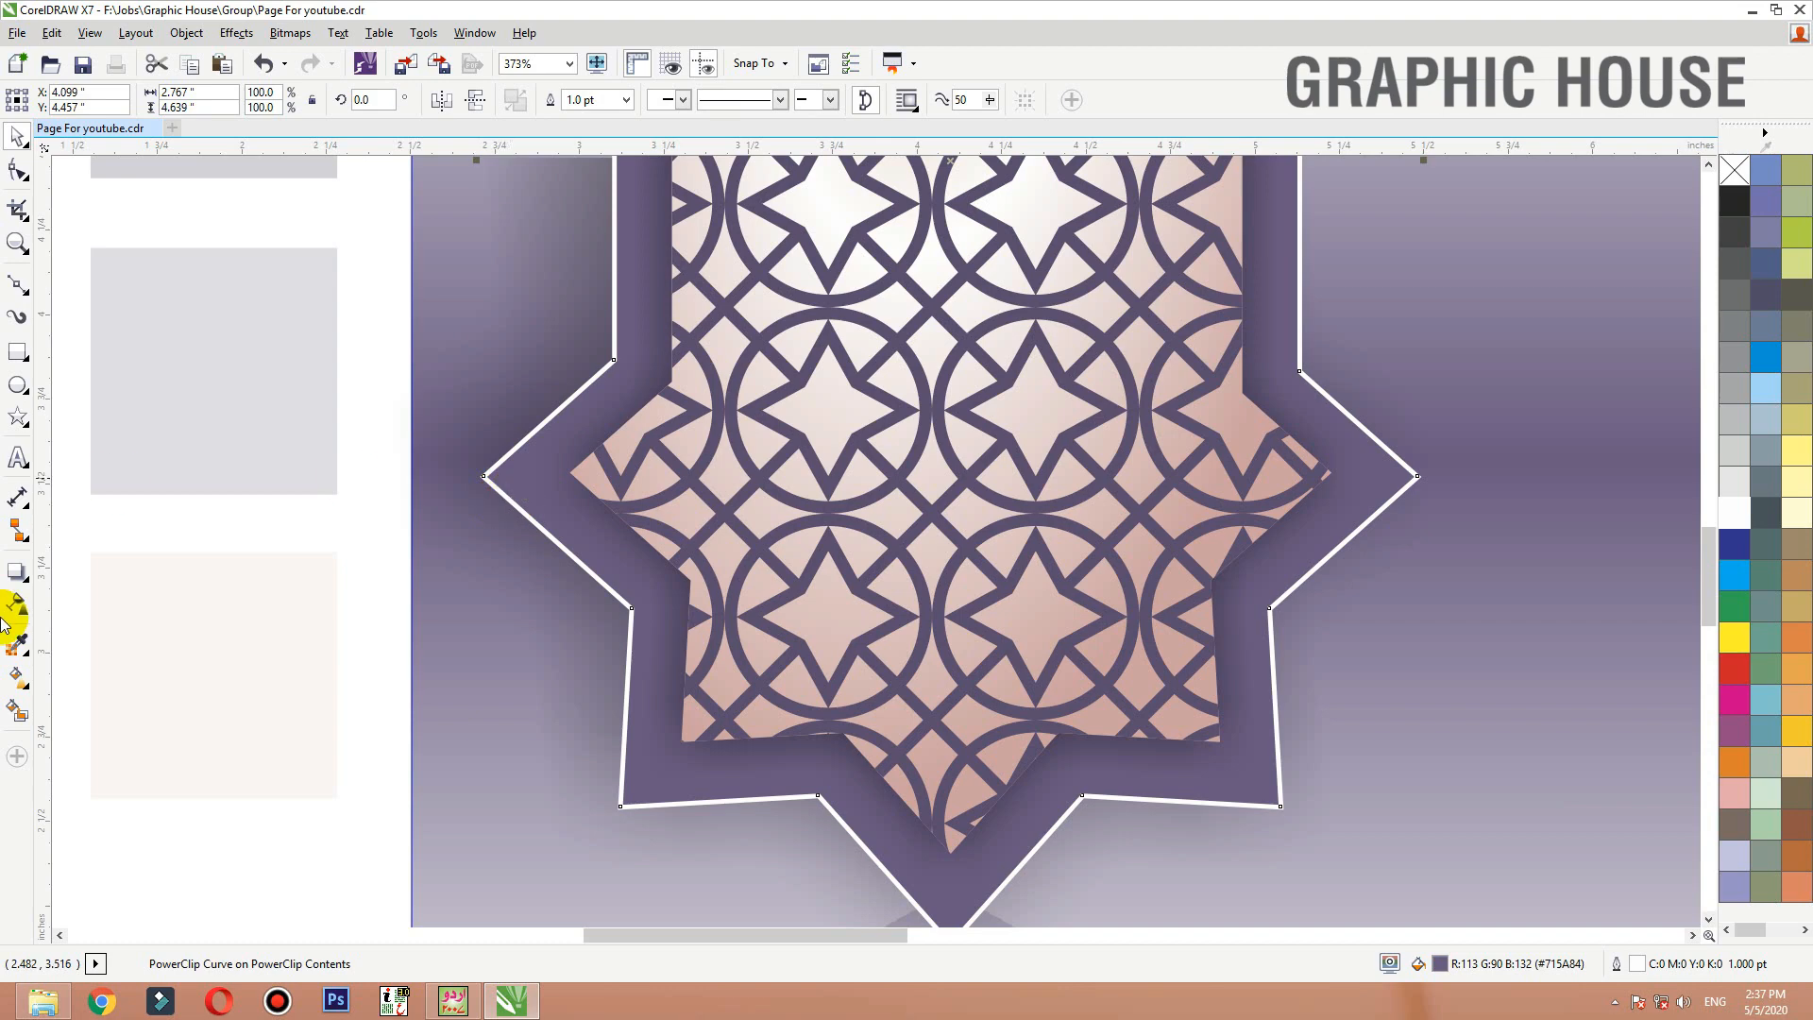
click(546, 464)
click(498, 457)
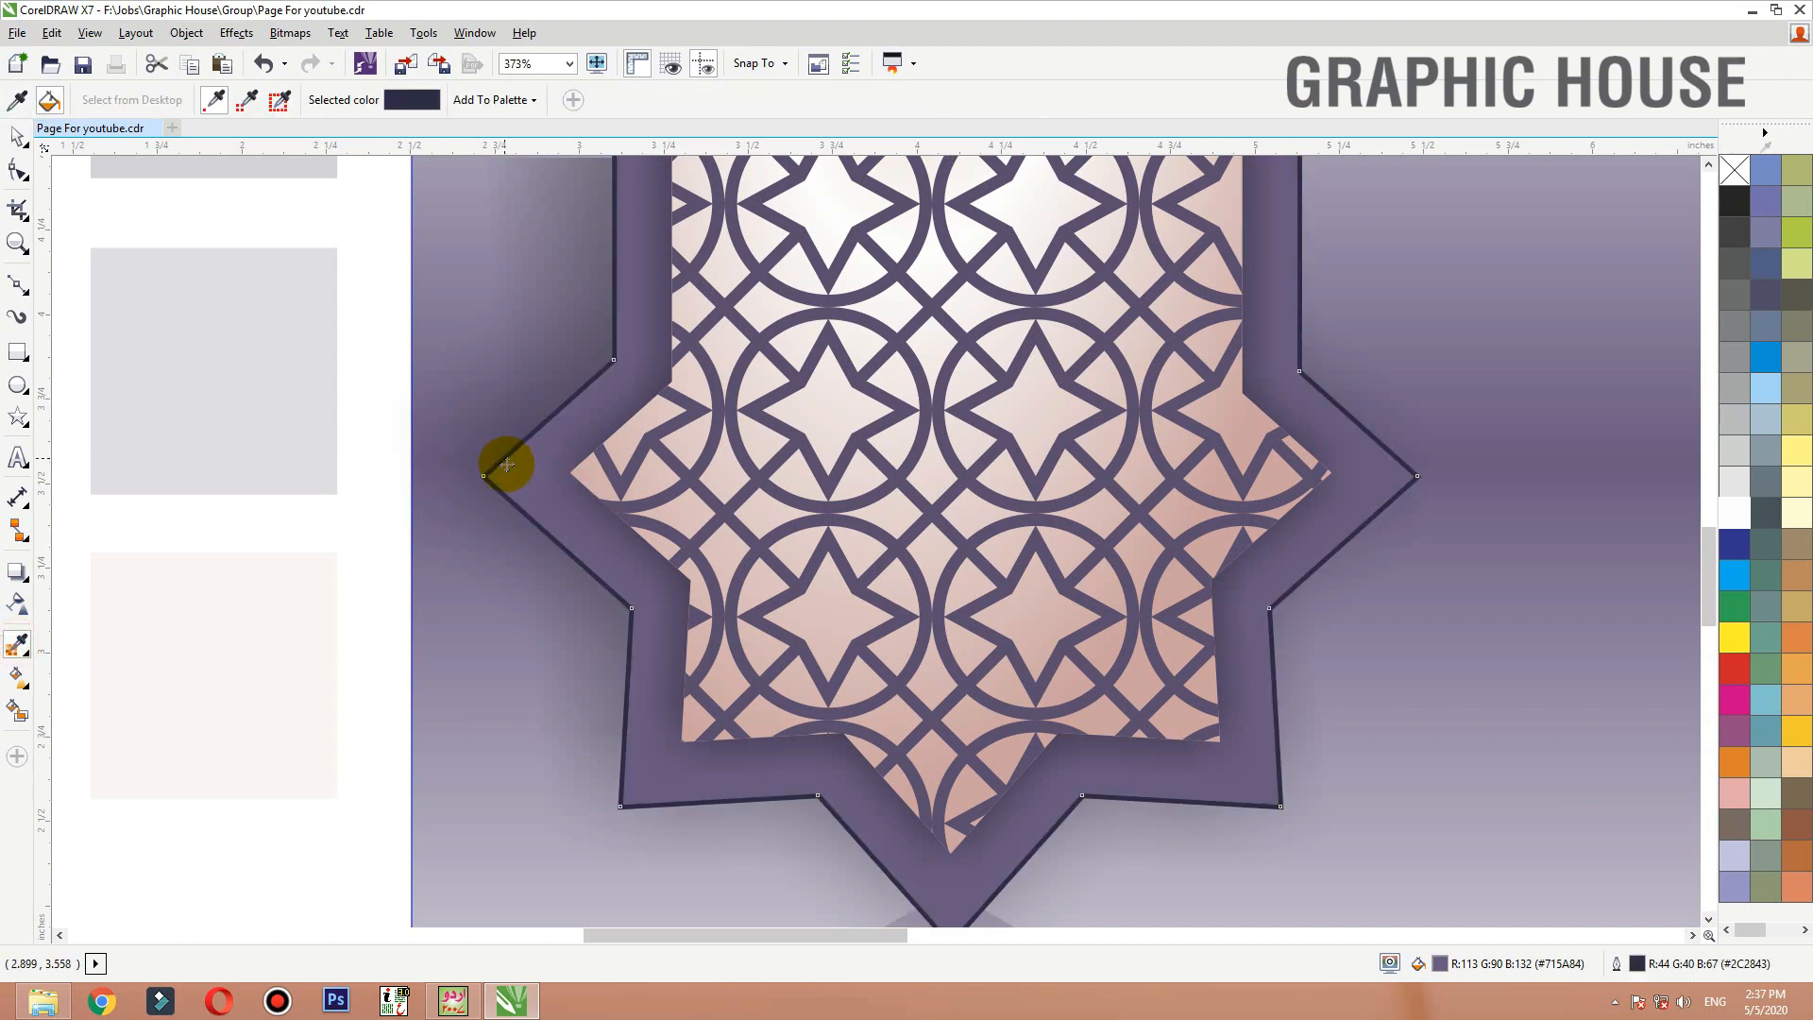
key(space)
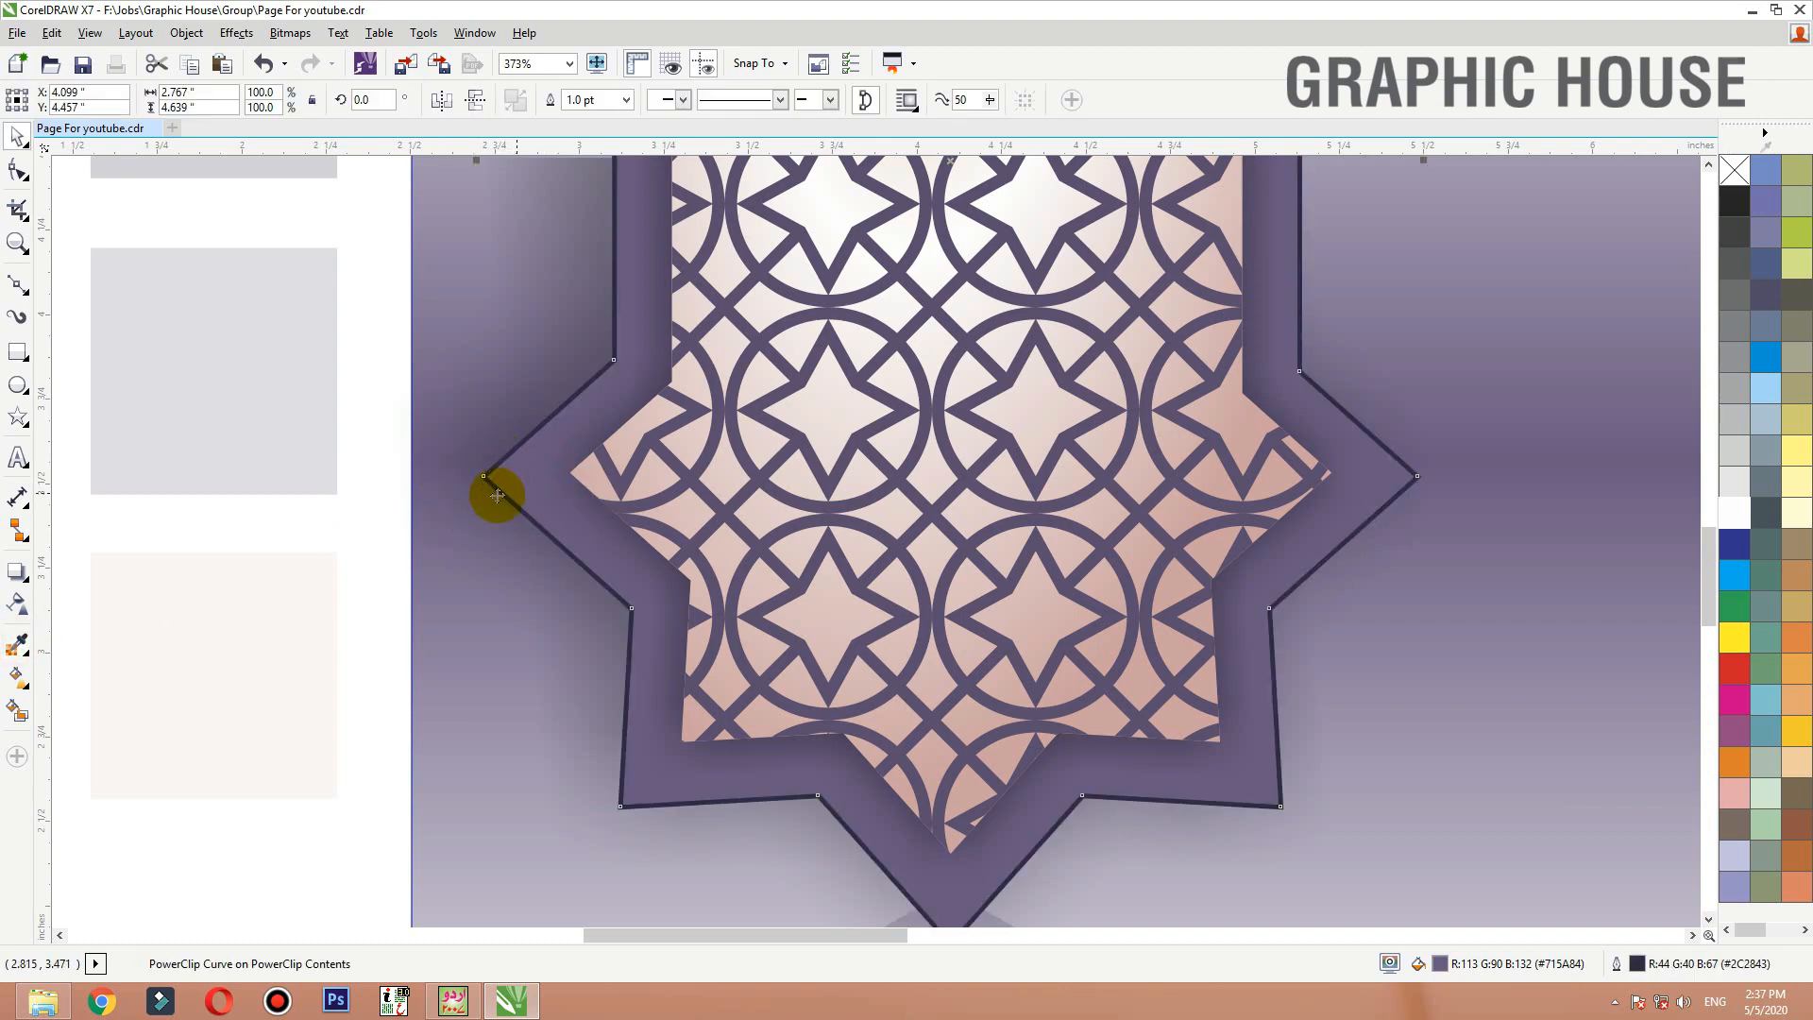
Change the banner's outline colour to the lighter violet #7870A1 and finish editing the PowerClip
double_click(1637, 966)
click(792, 328)
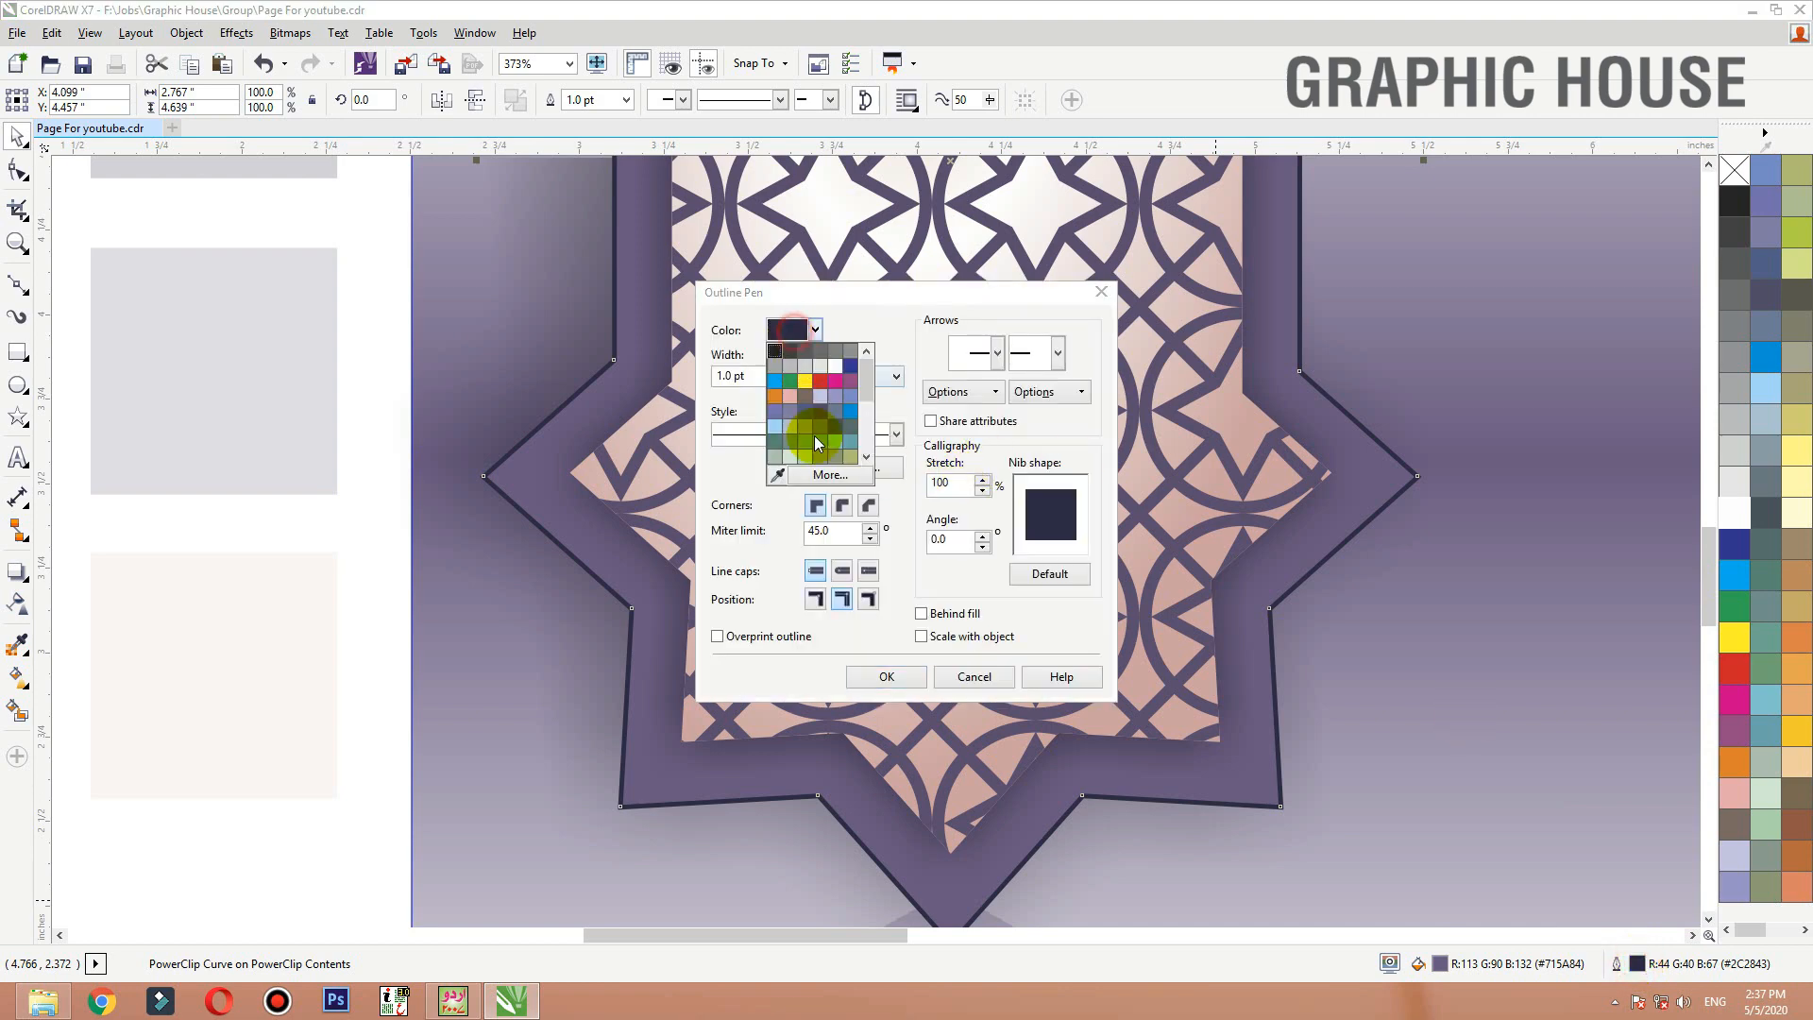
click(814, 478)
mouse_move(763, 565)
mouse_down()
mouse_move(734, 420)
mouse_move(745, 463)
mouse_up()
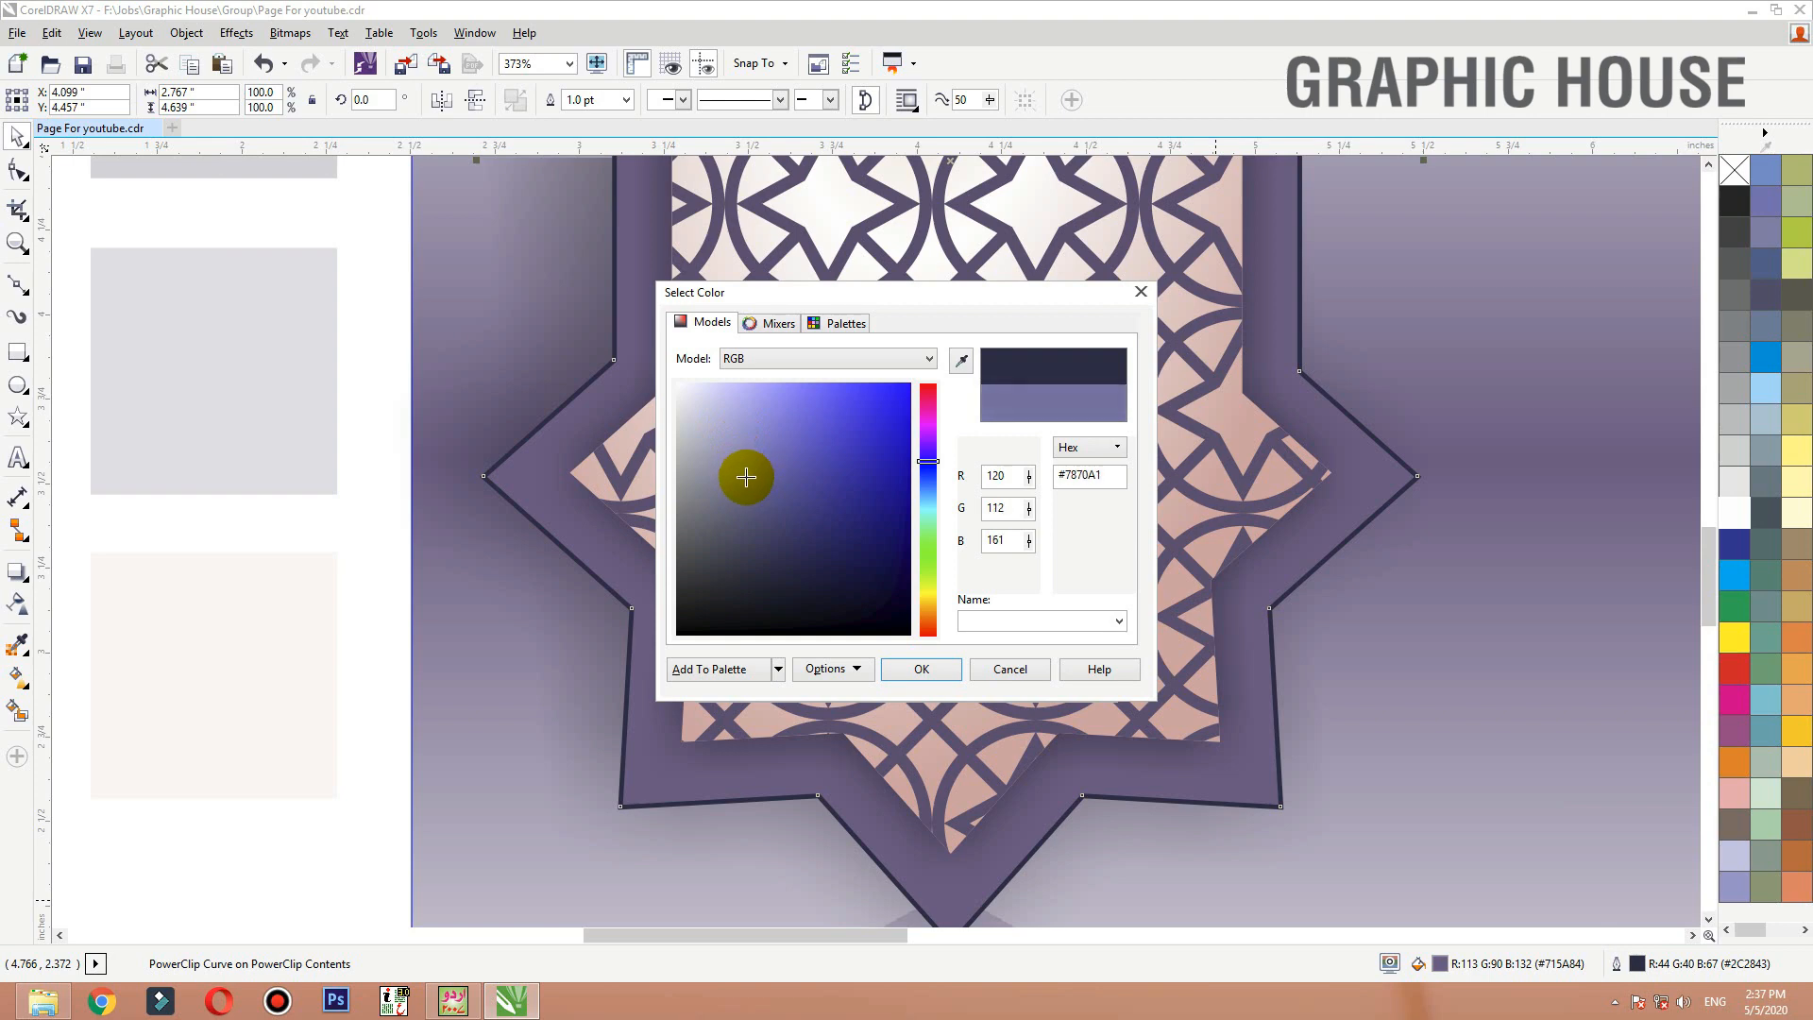
click(922, 668)
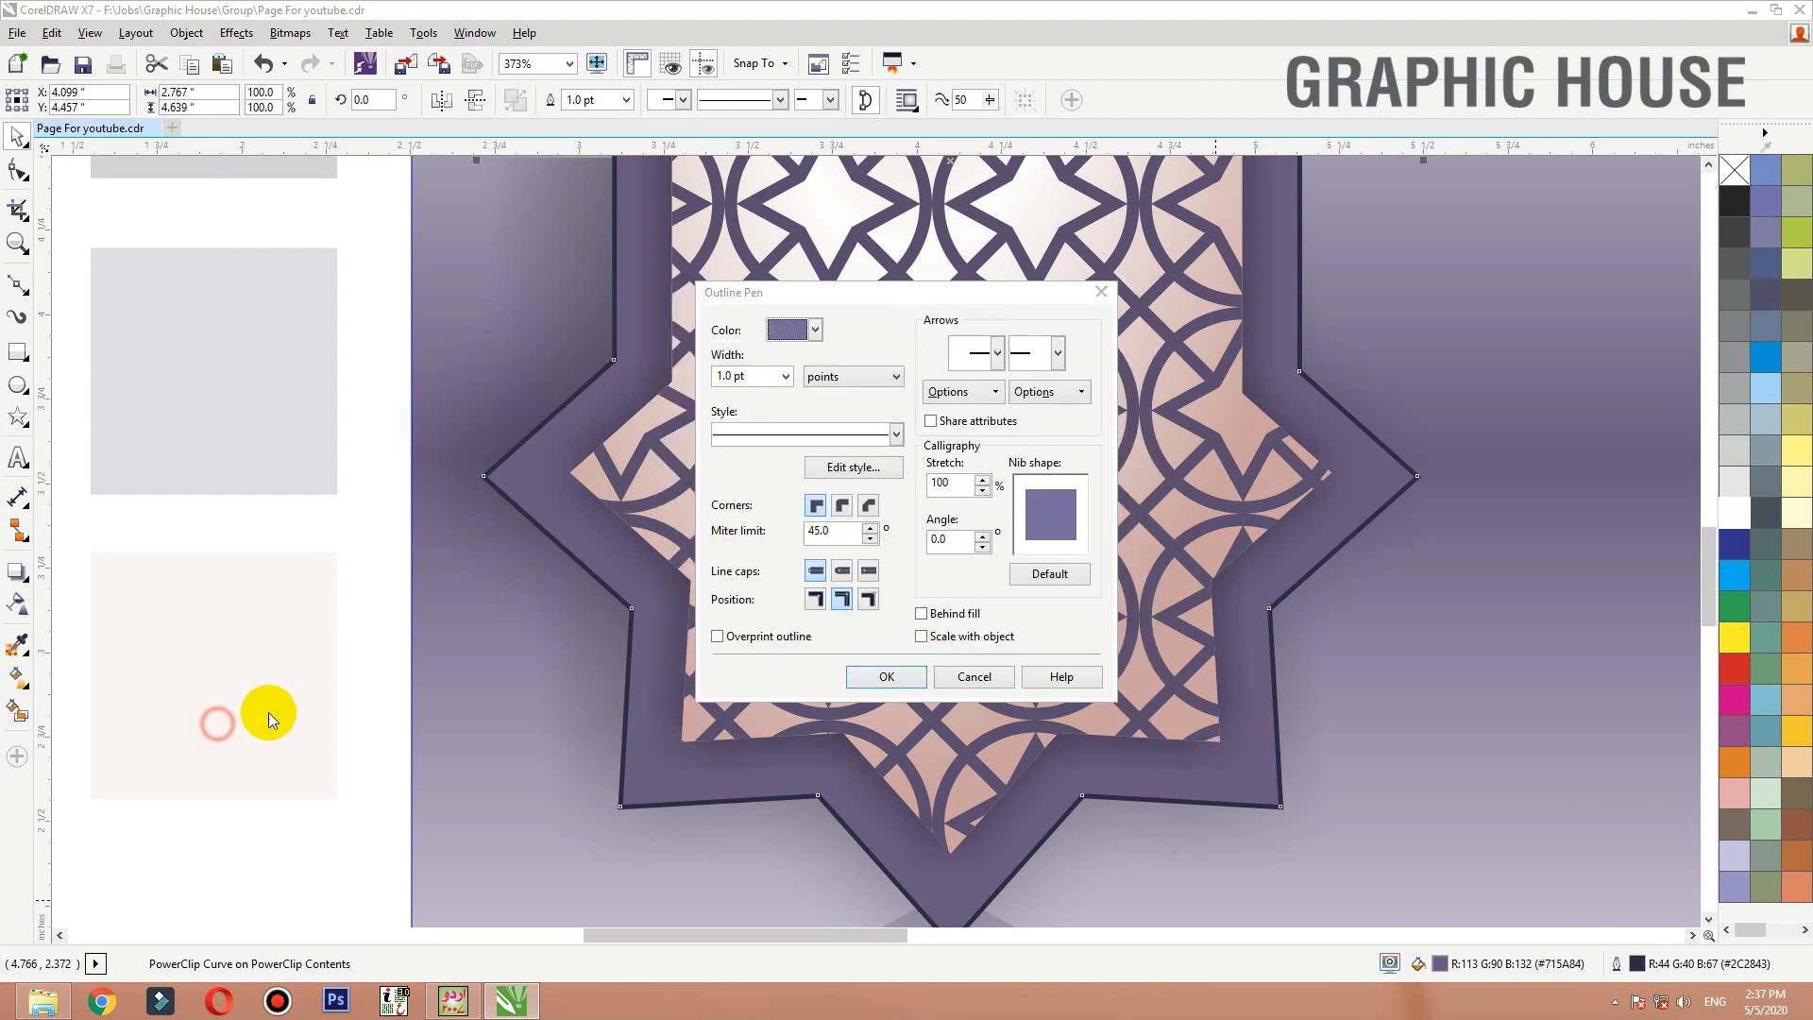
click(886, 676)
scroll(670, 674, down, 2)
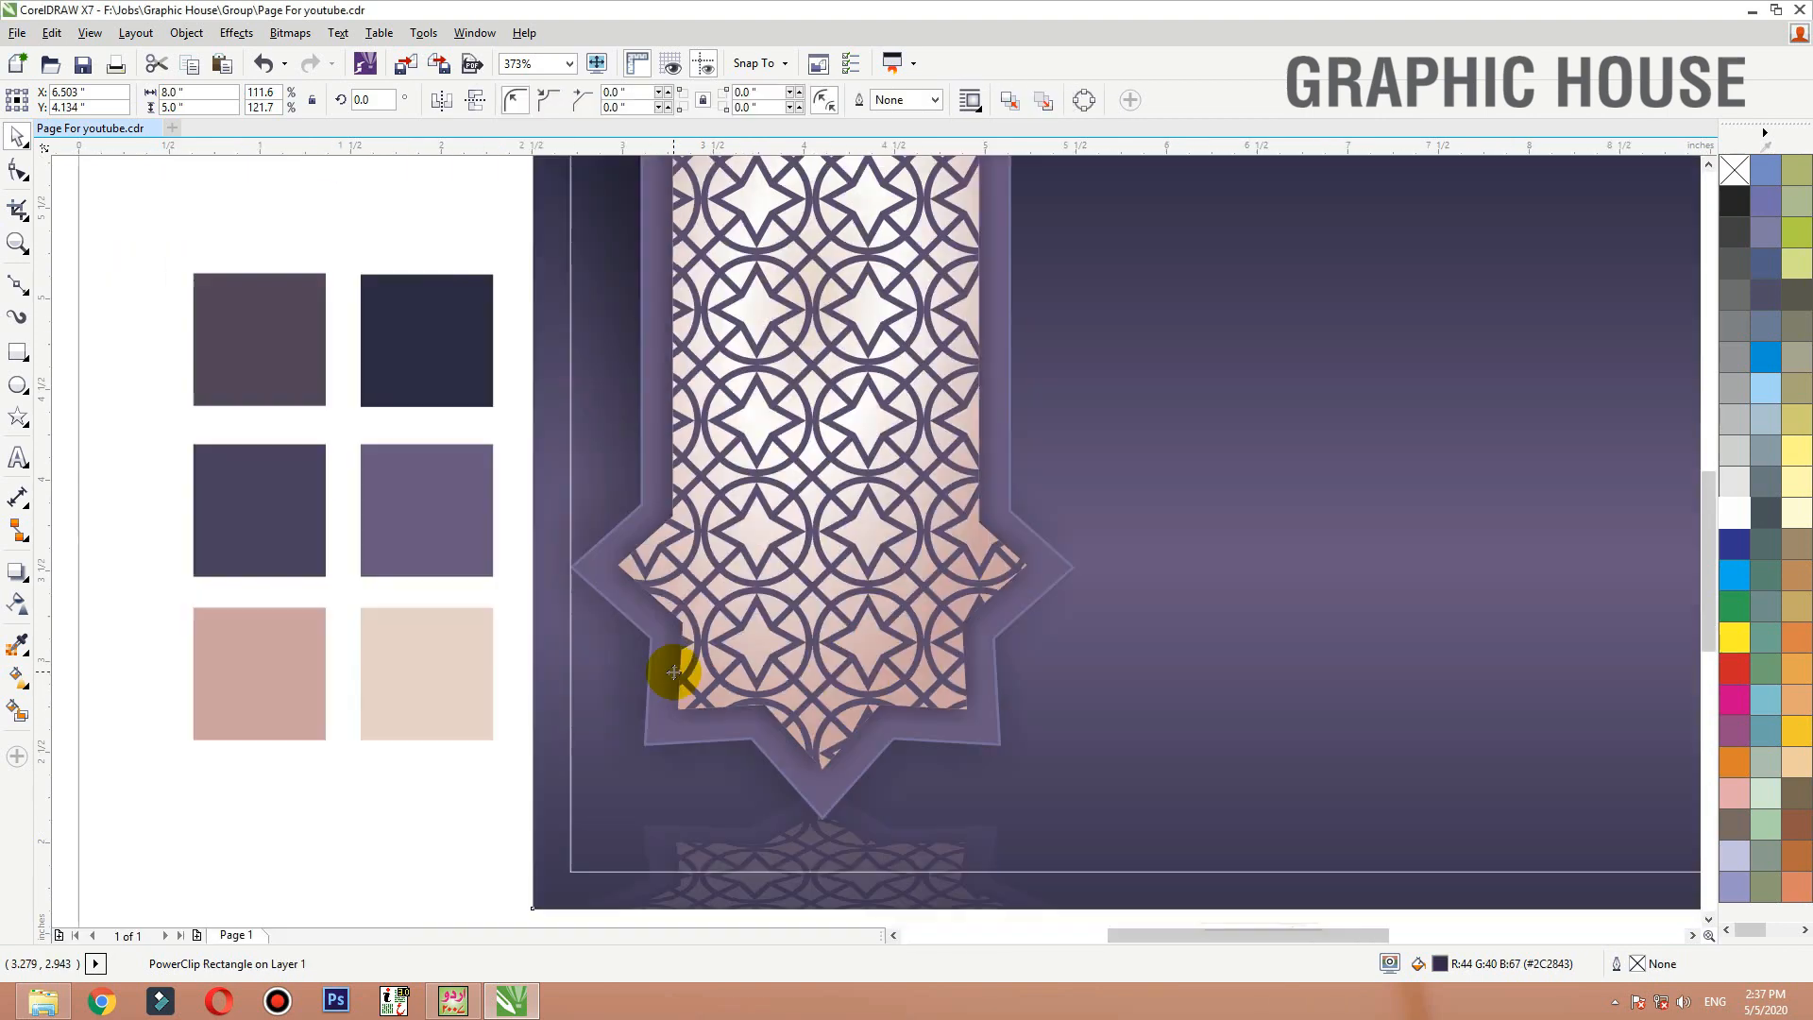
Move the black hanging lantern onto the card near its right edge, in front of the background
click(391, 676)
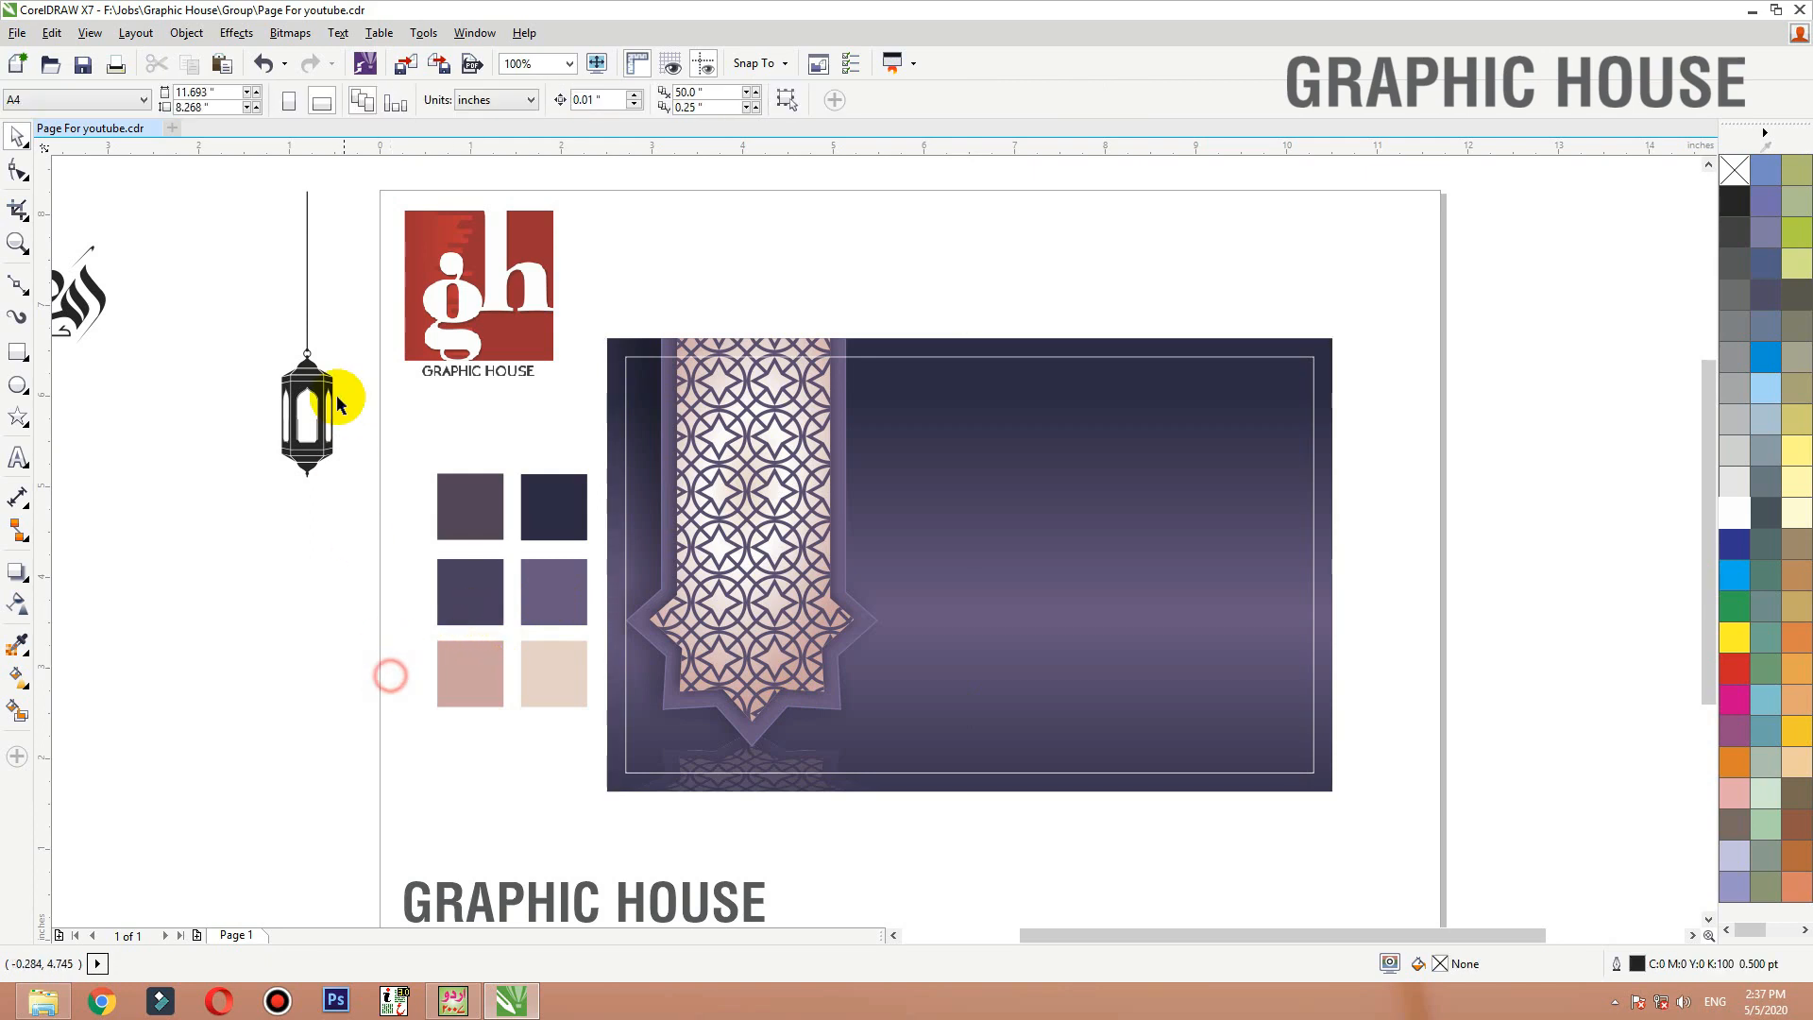
drag(323, 448, 1297, 510)
click(1469, 501)
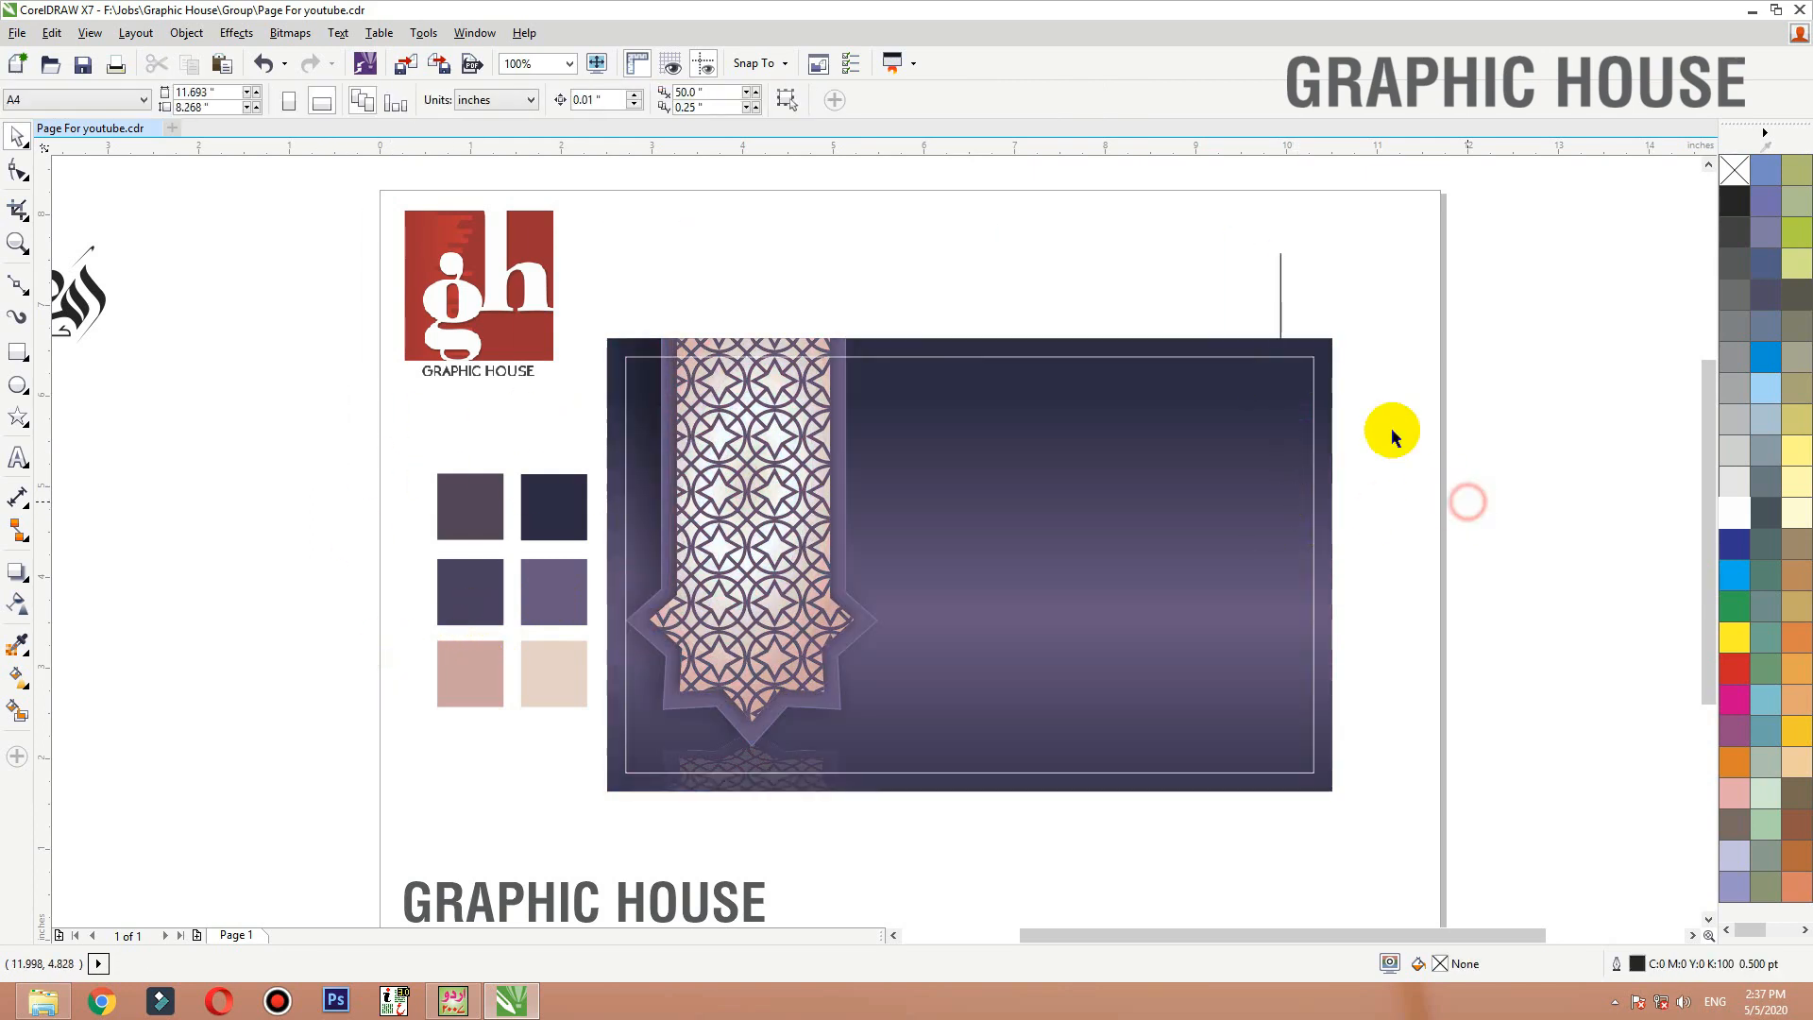
drag(1448, 697, 1078, 237)
key(F4)
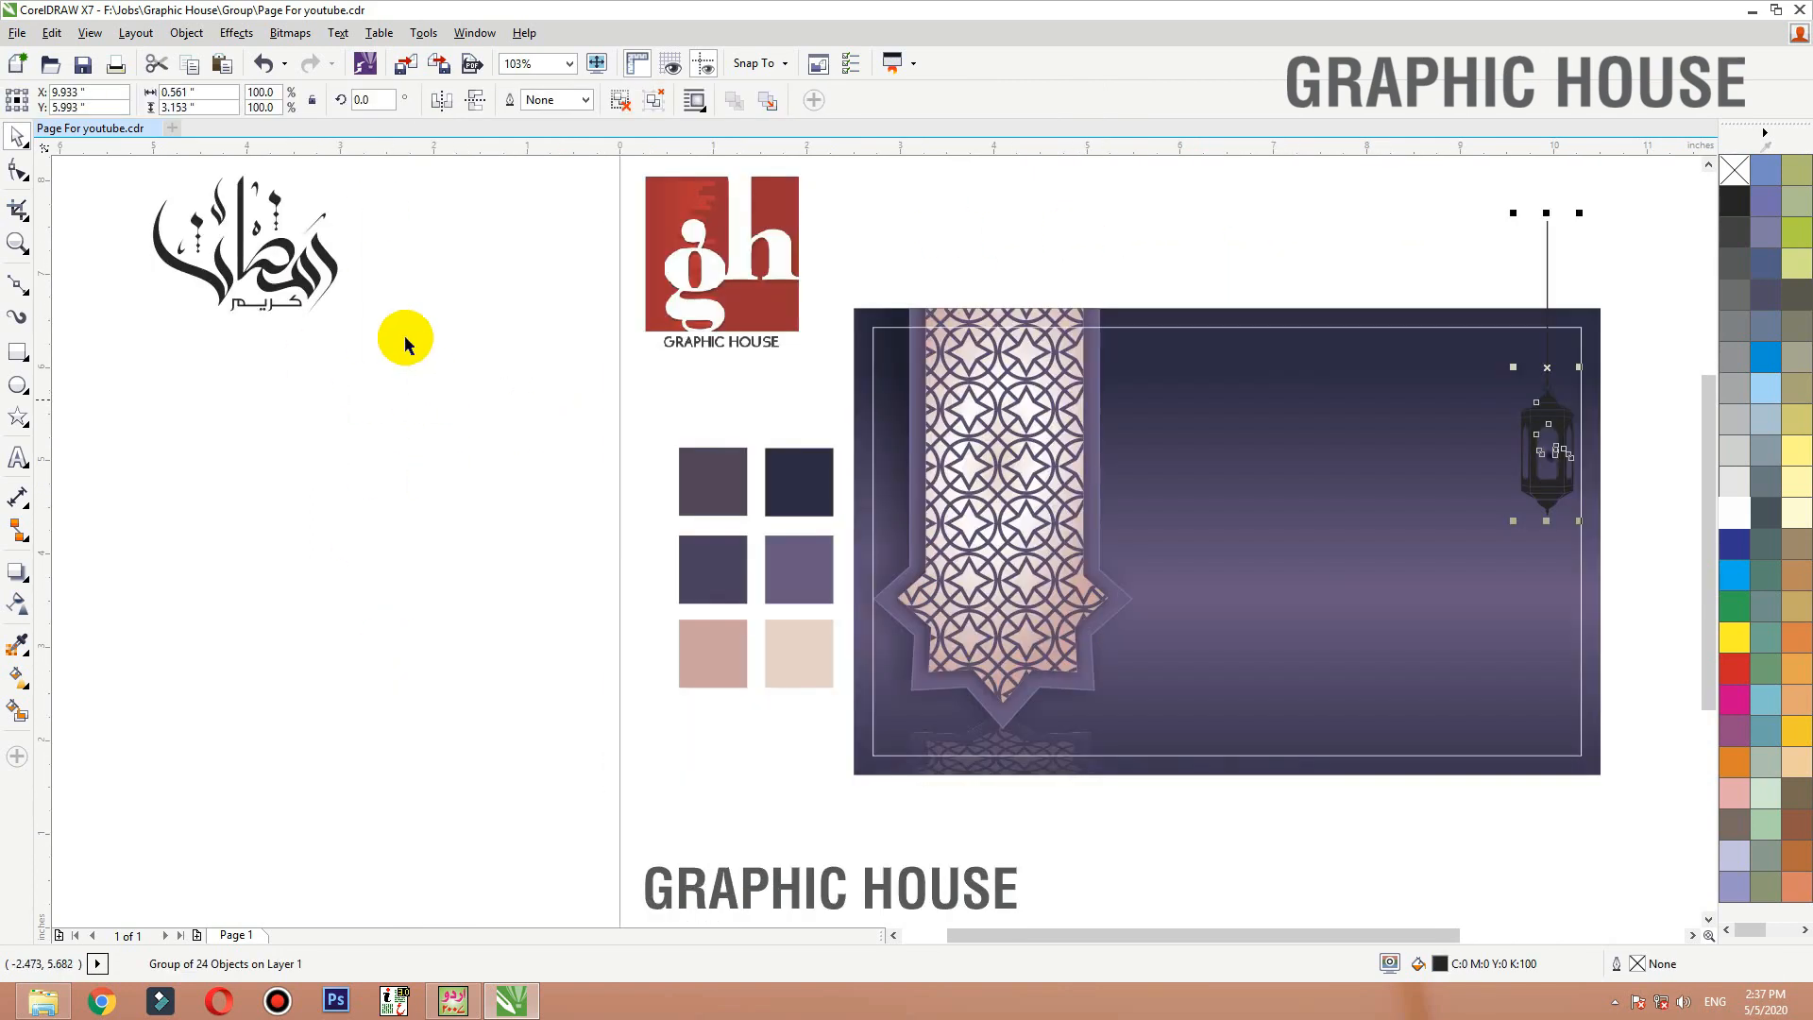
Move the black Arabic Ramadan calligraphy onto the open area of the card beside the lantern
drag(313, 325, 1393, 570)
click(1357, 314)
key(shift+F2)
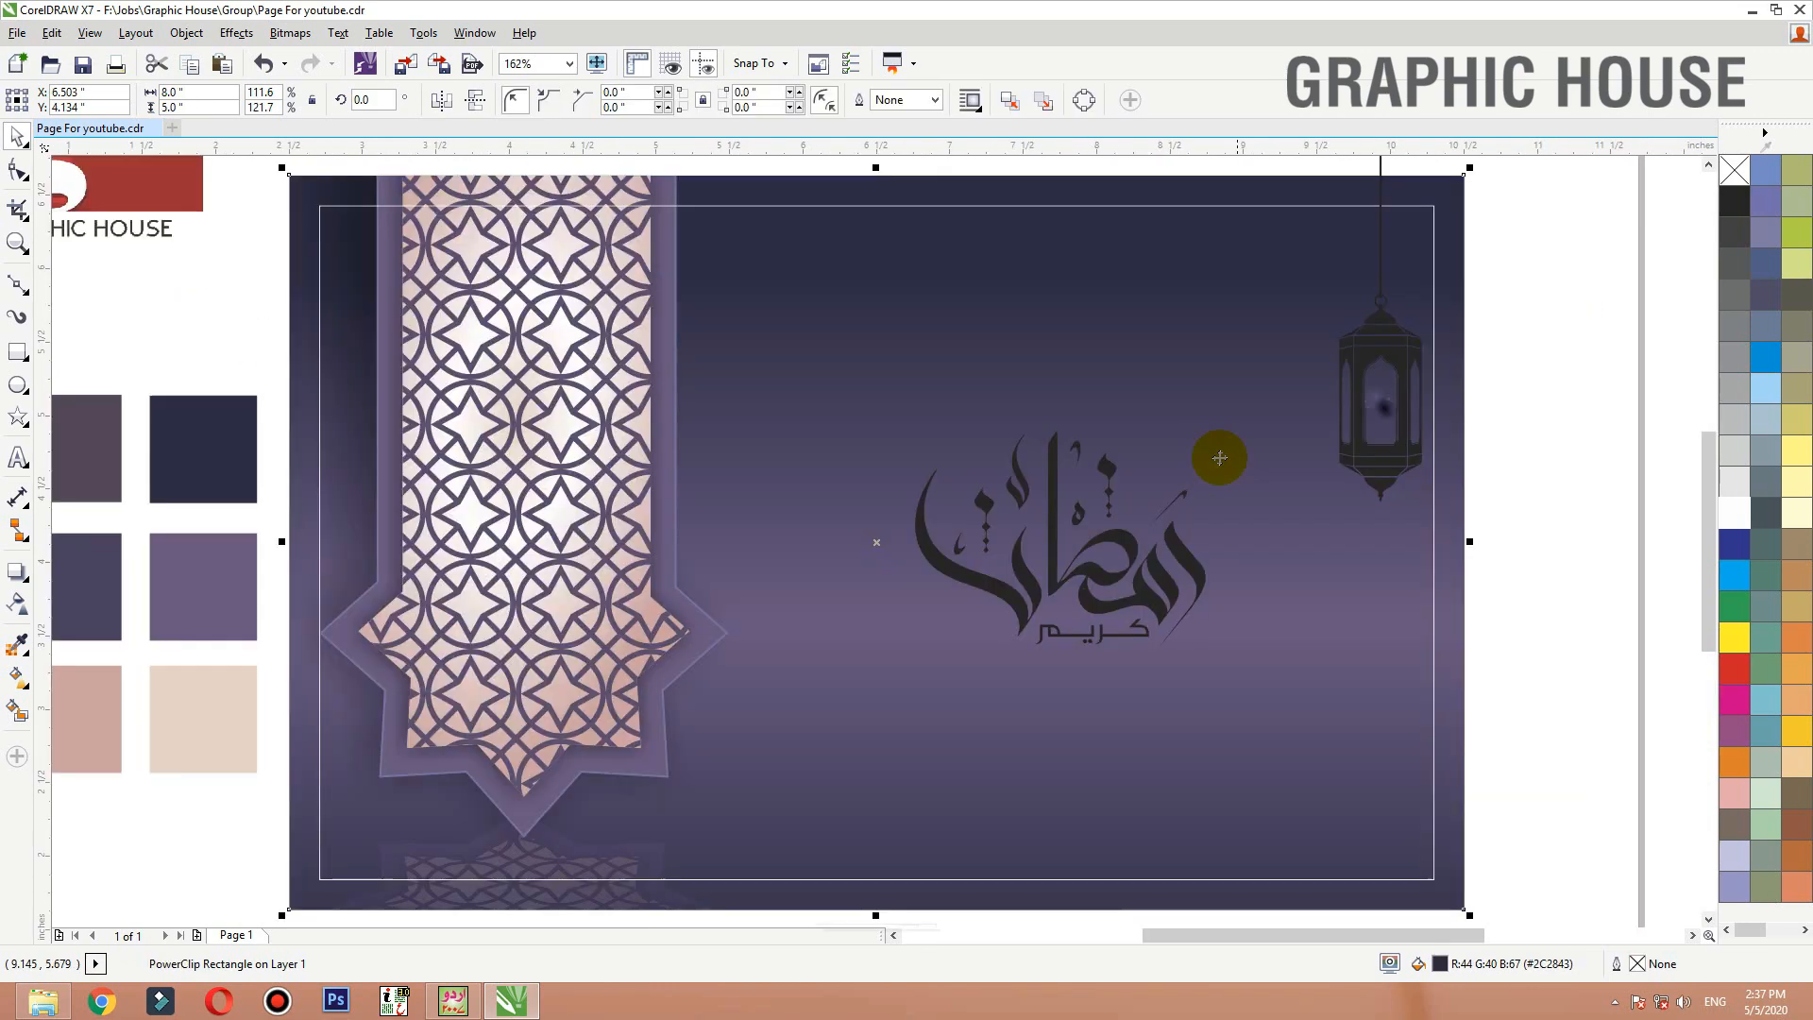
Enlarge the calligraphy to about 3.03 by 2.29 in, centre it between banner and lantern, and fill it white
click(1195, 543)
drag(1215, 422, 1296, 344)
drag(1161, 601, 1199, 595)
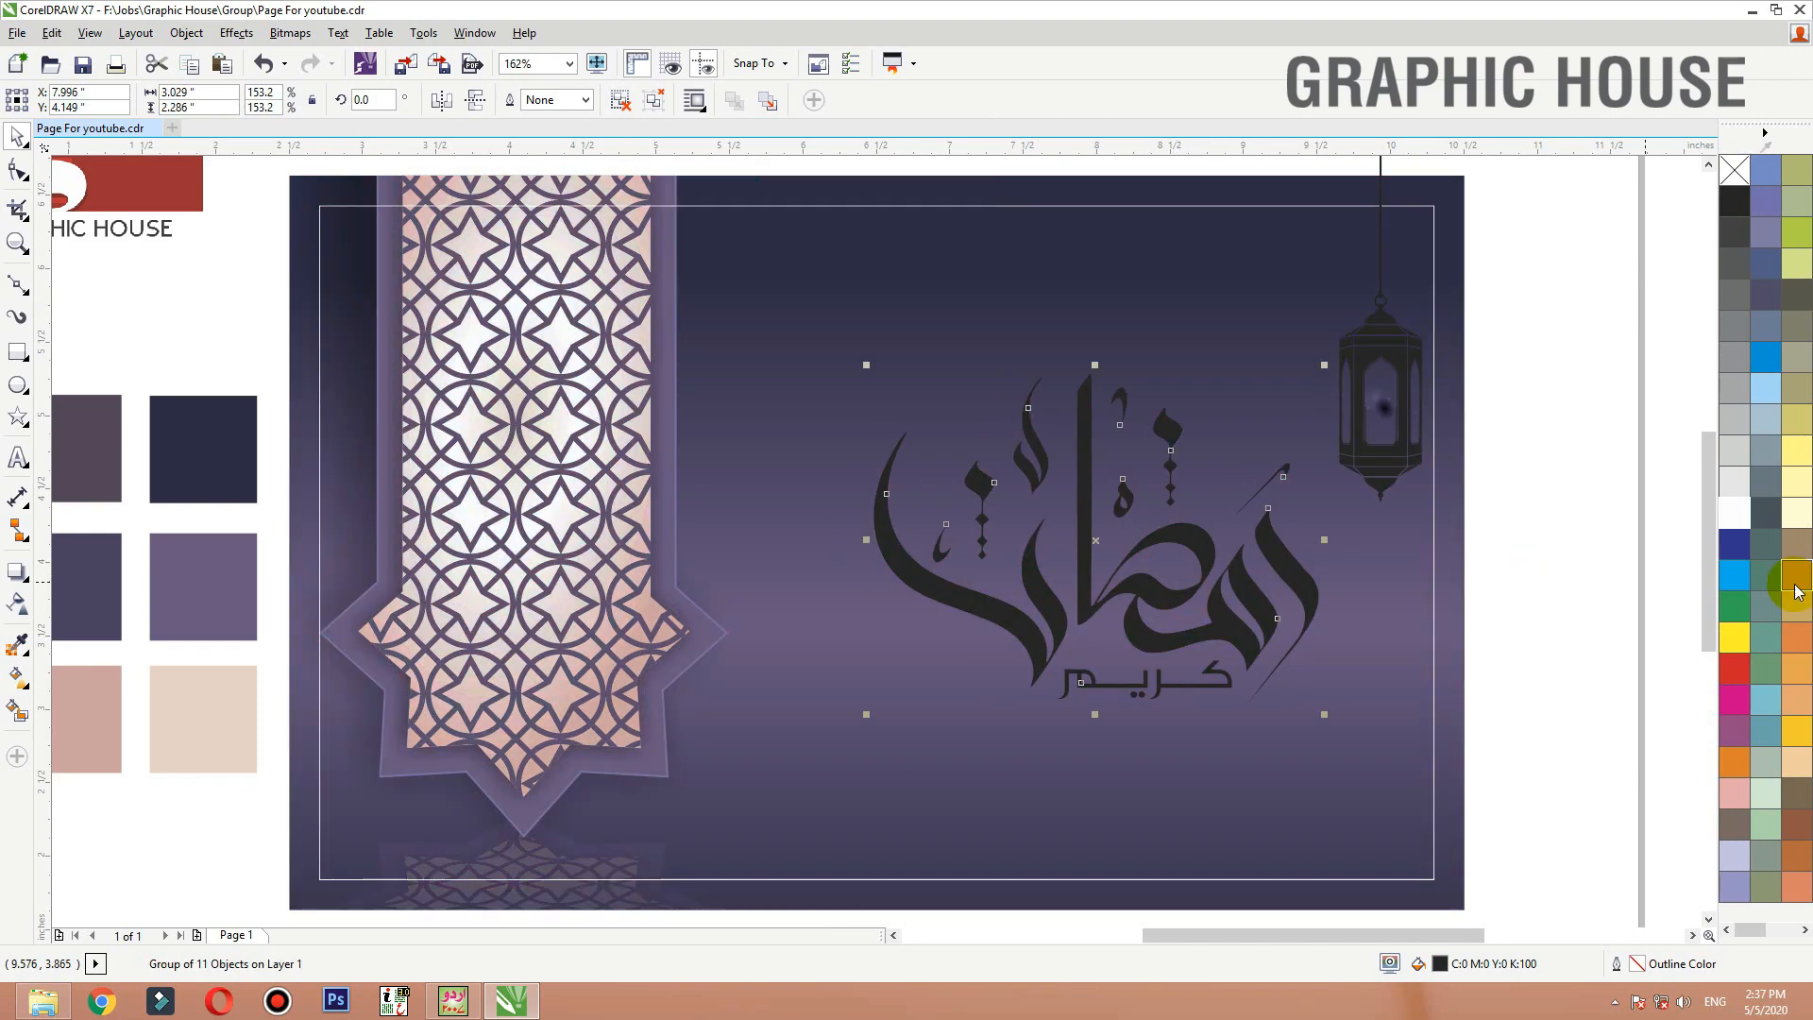
click(1738, 515)
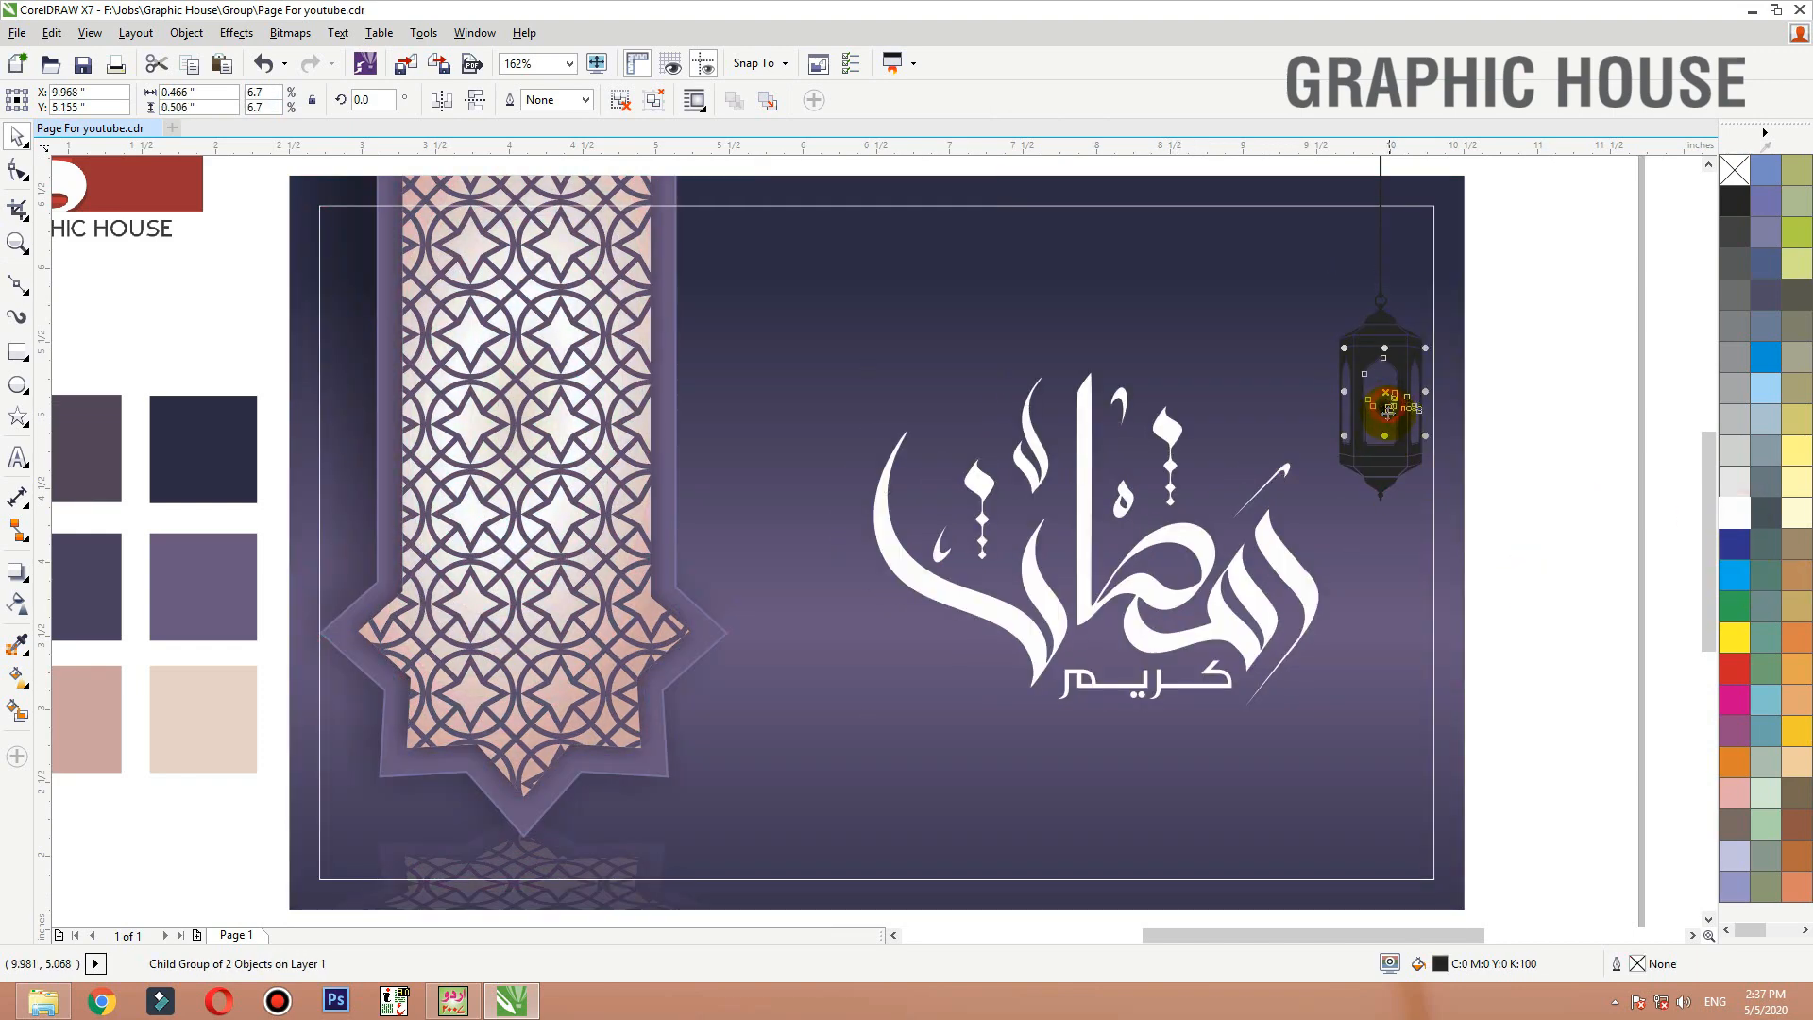
Delete the small inner group from the lantern's window, and make the lantern white and about 0.38 by 2.14 in
key(Delete)
click(1389, 469)
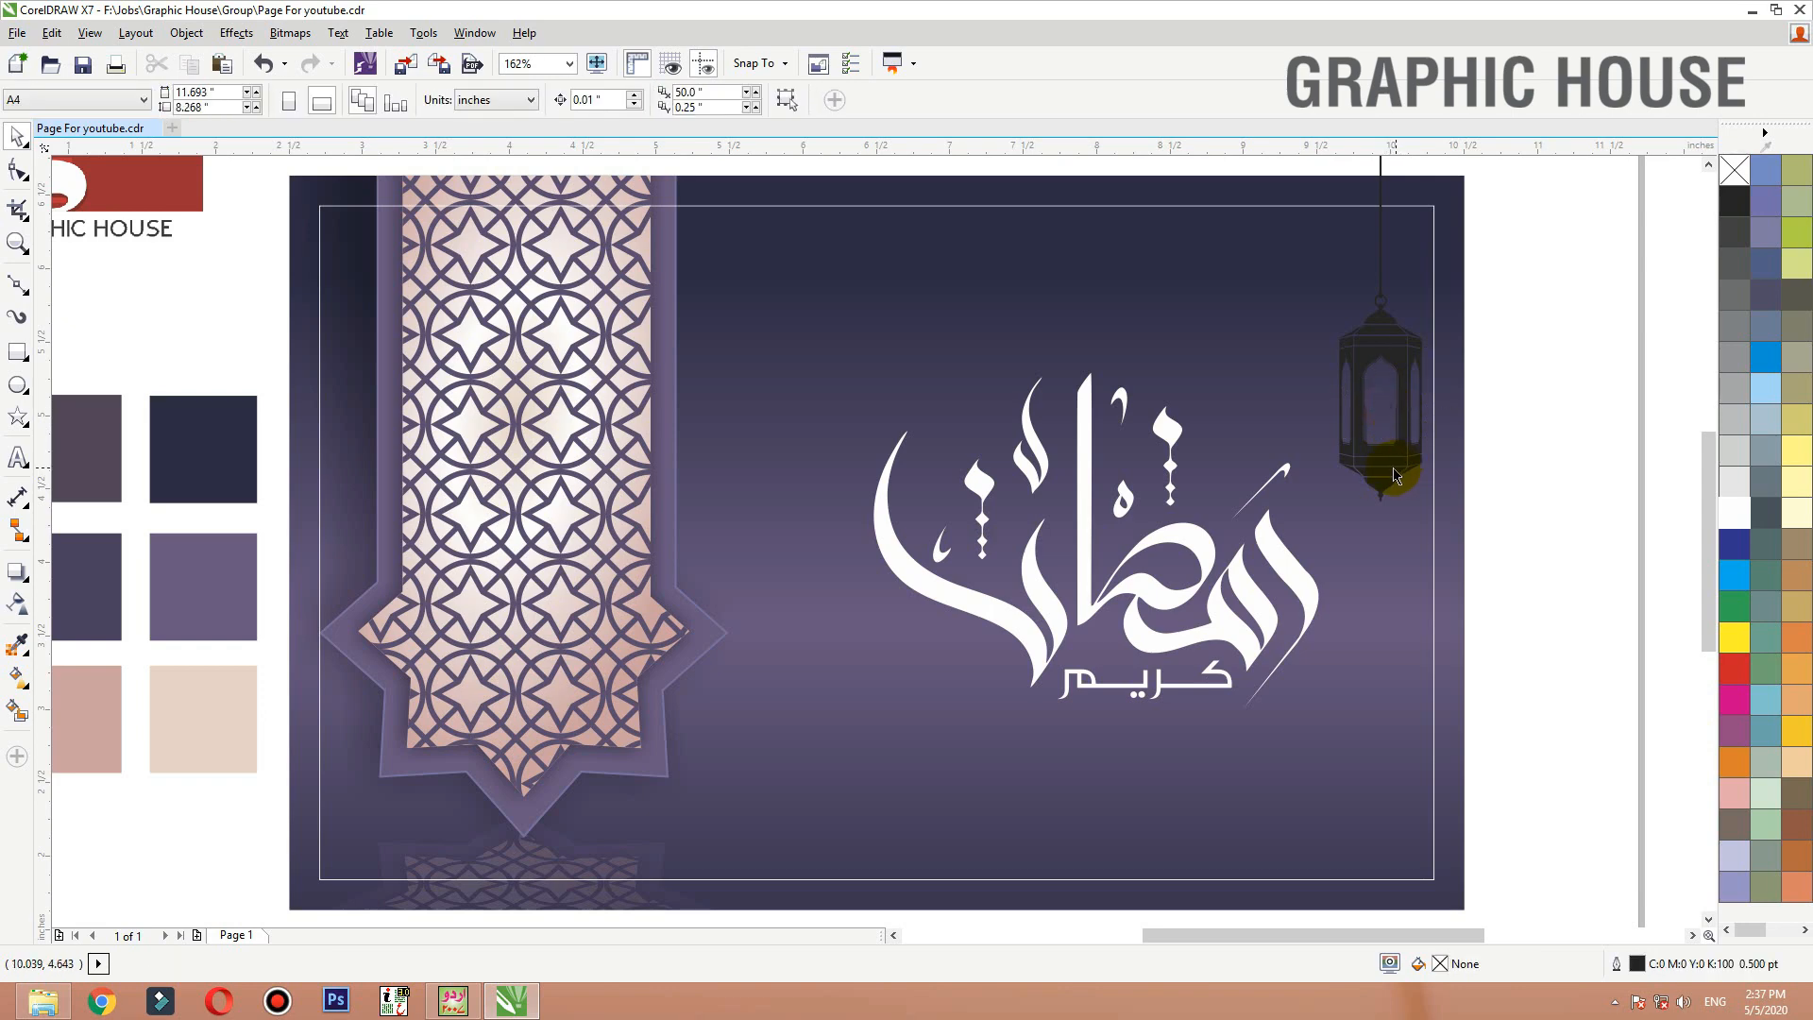
click(1731, 515)
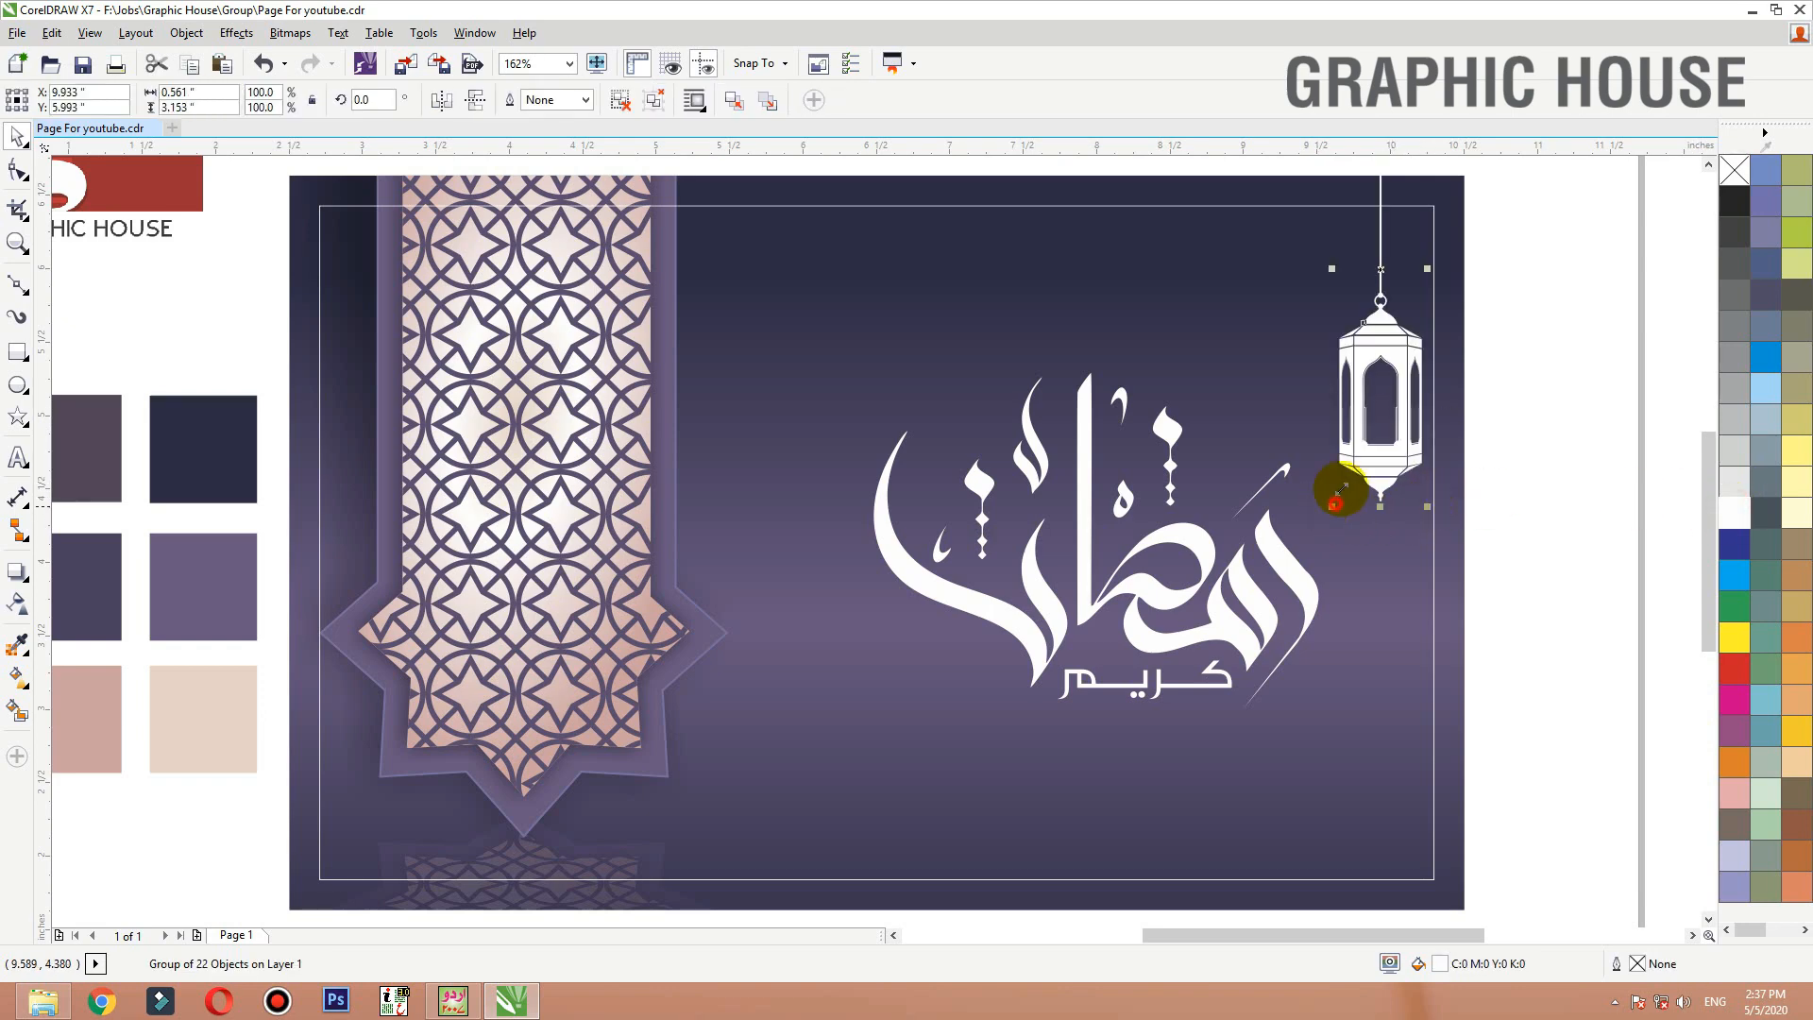
drag(1342, 489, 1395, 406)
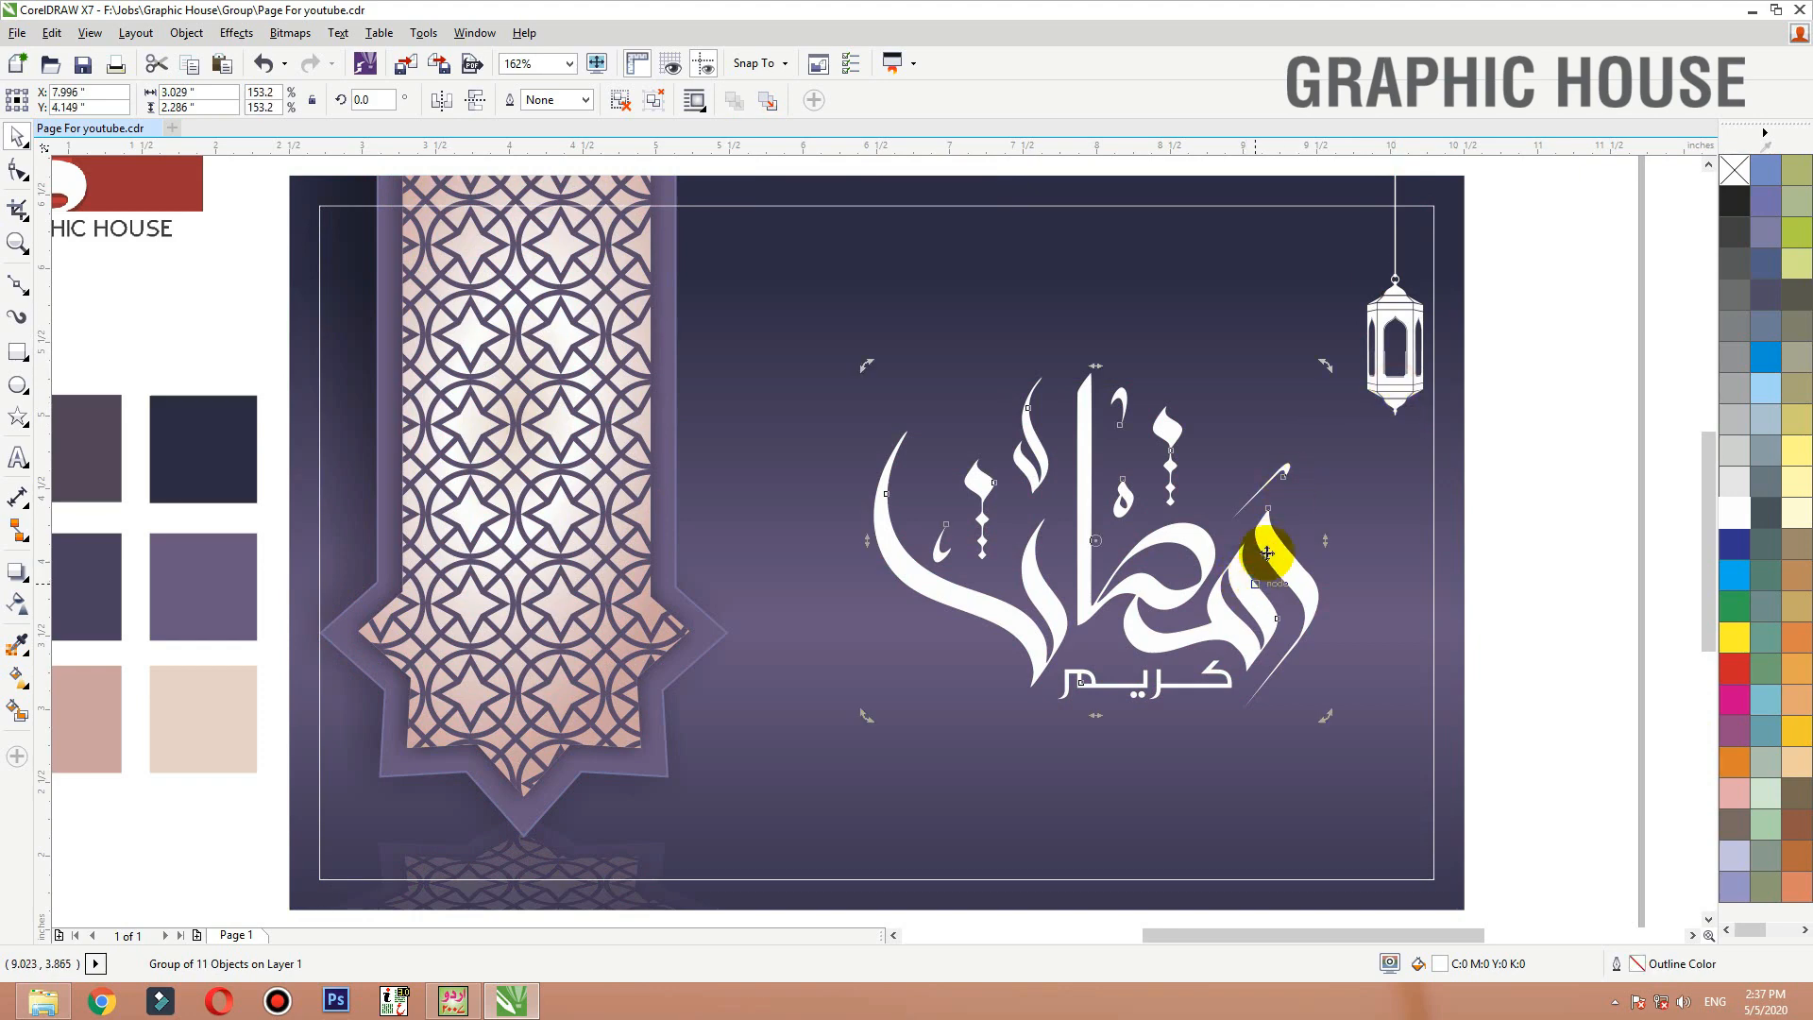
Ungroup the hanging lantern, join its pieces into one curve, and fill it with the light beige swatch colour
click(21, 648)
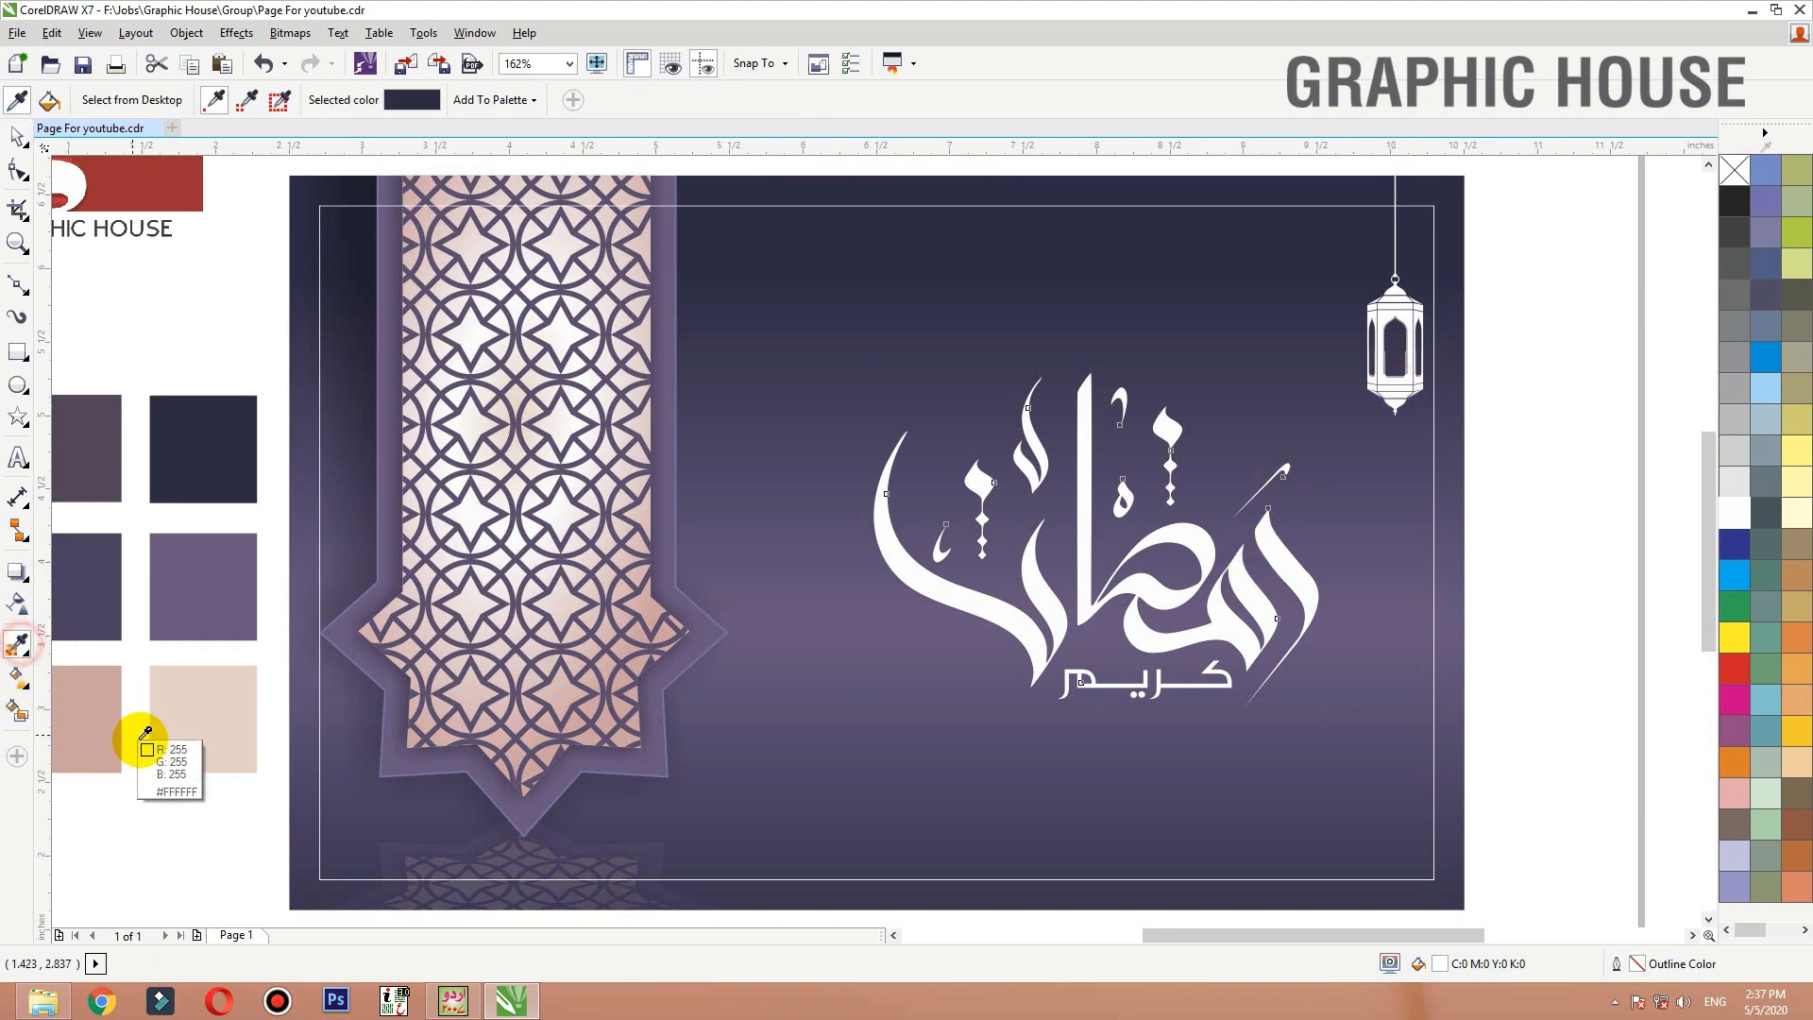
click(208, 710)
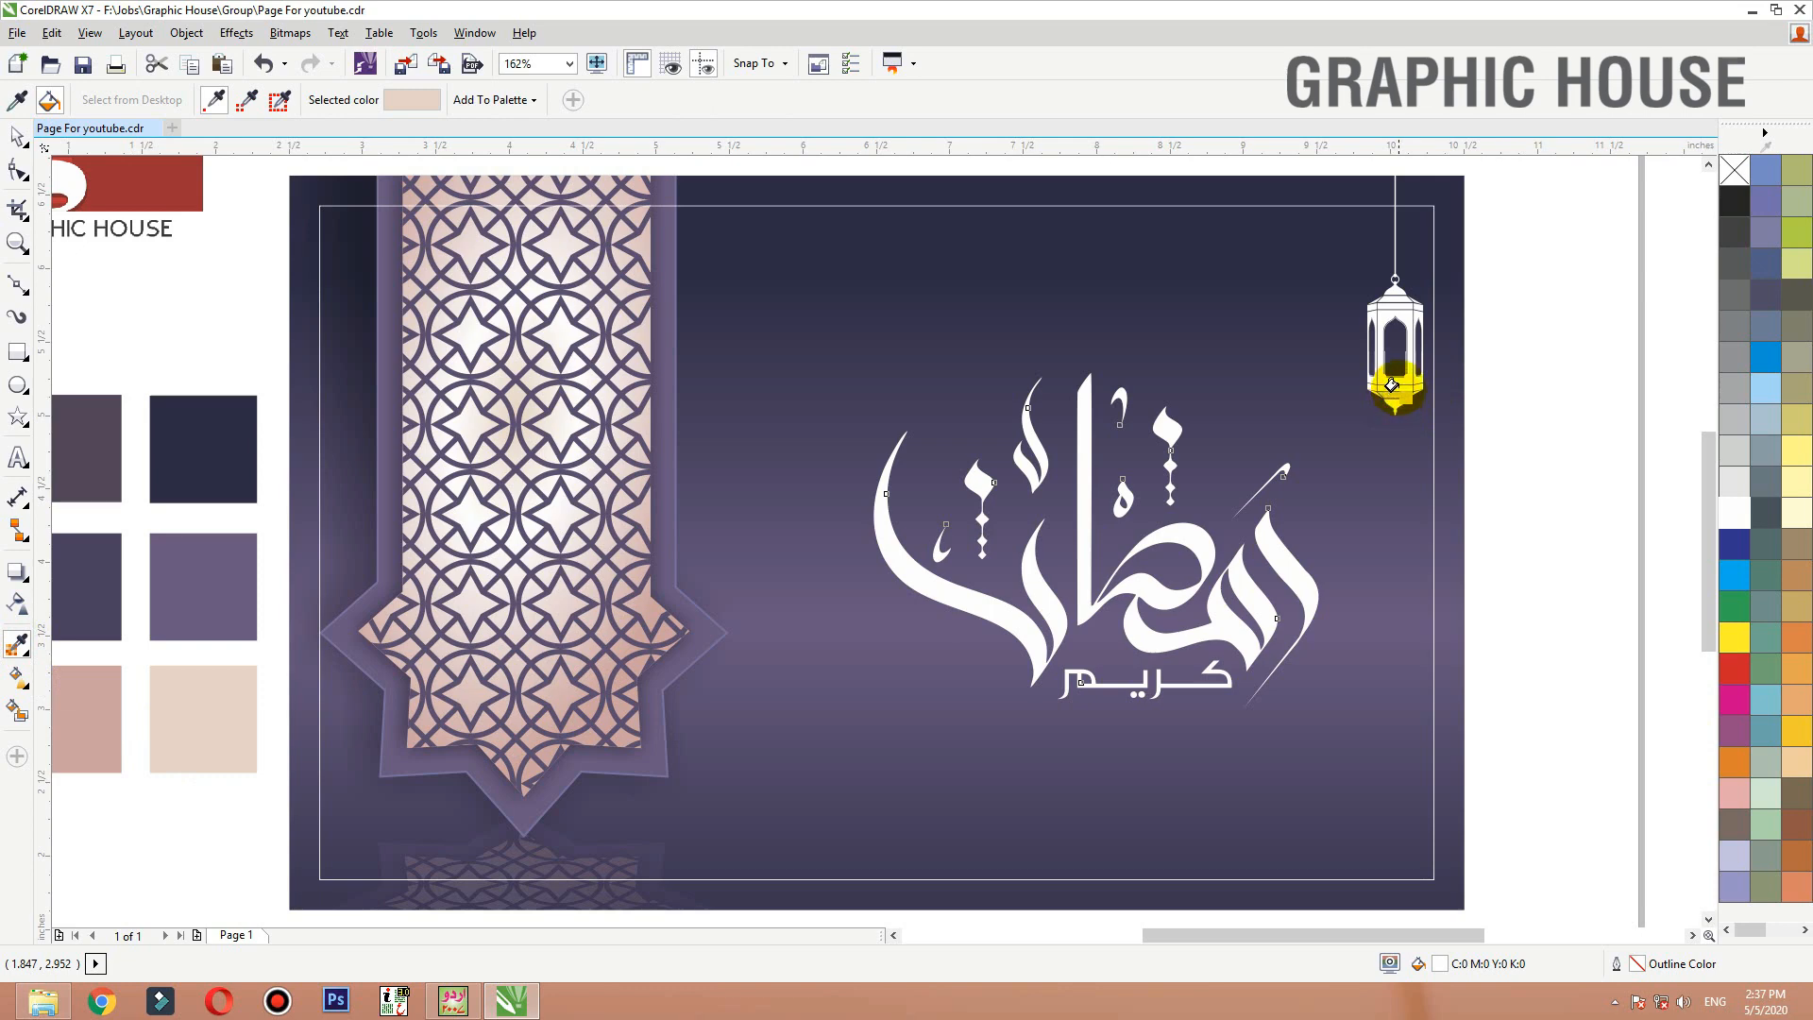
key(space)
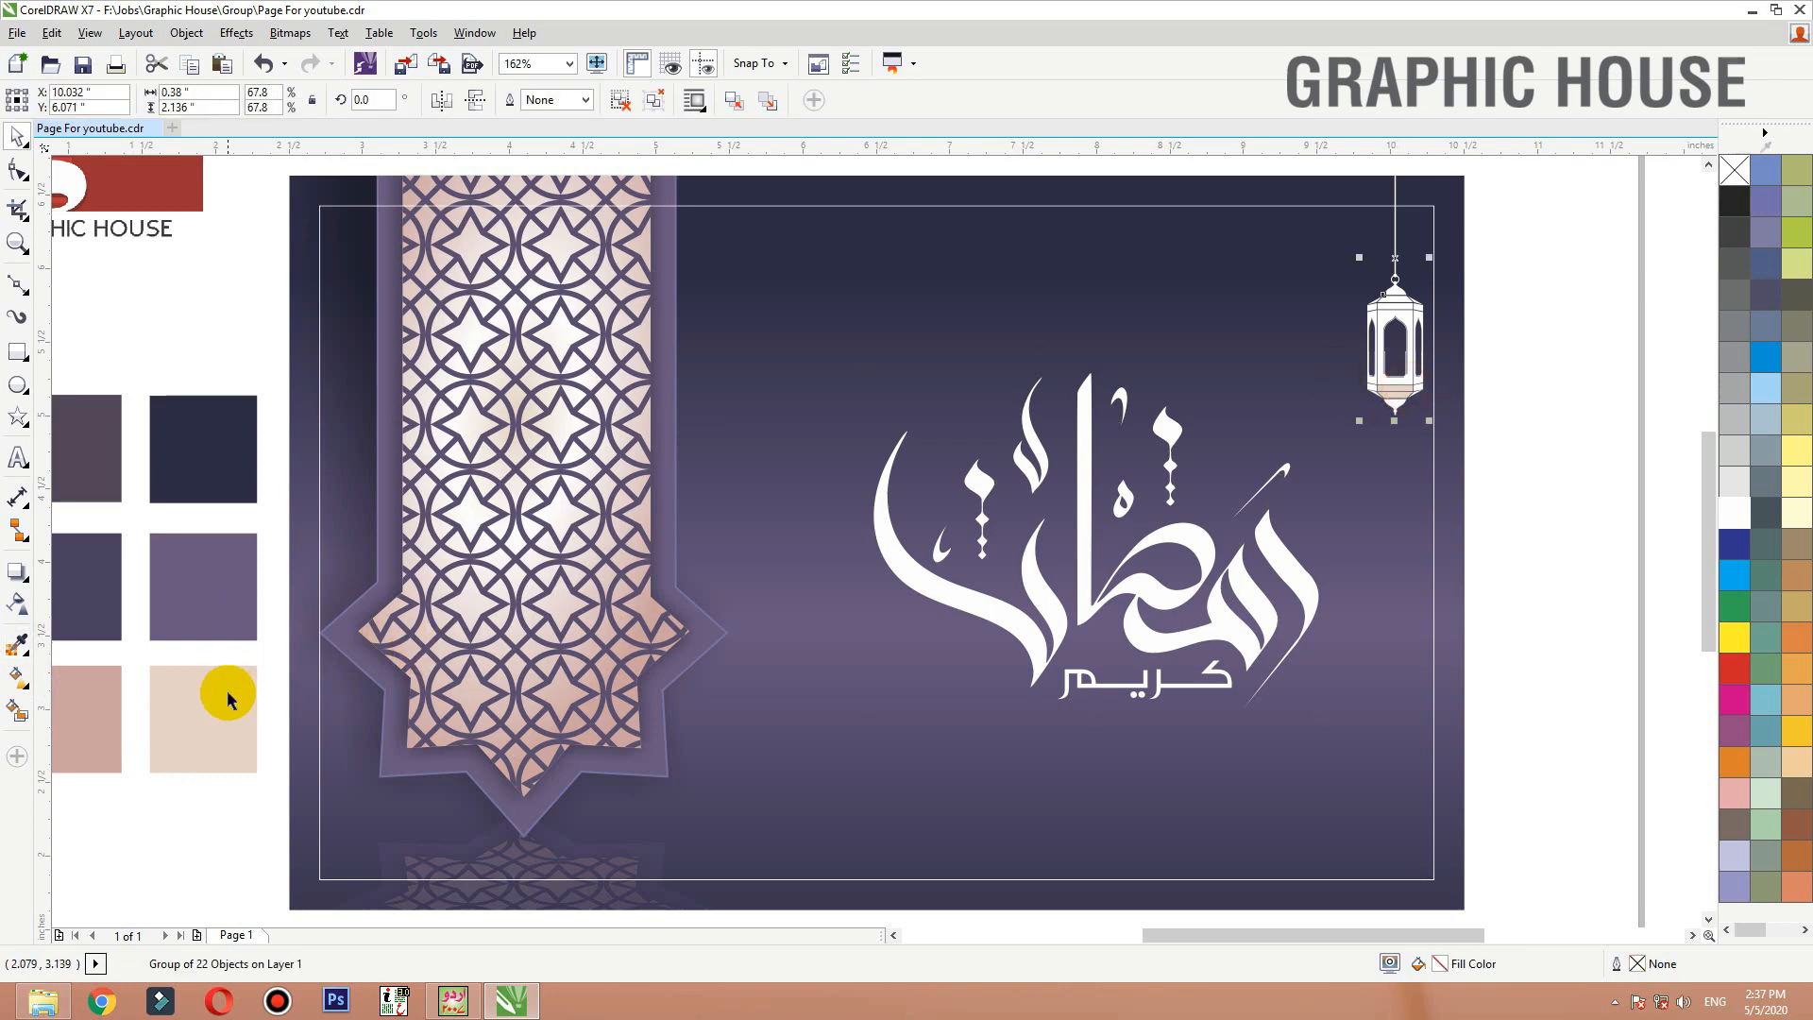
key(space)
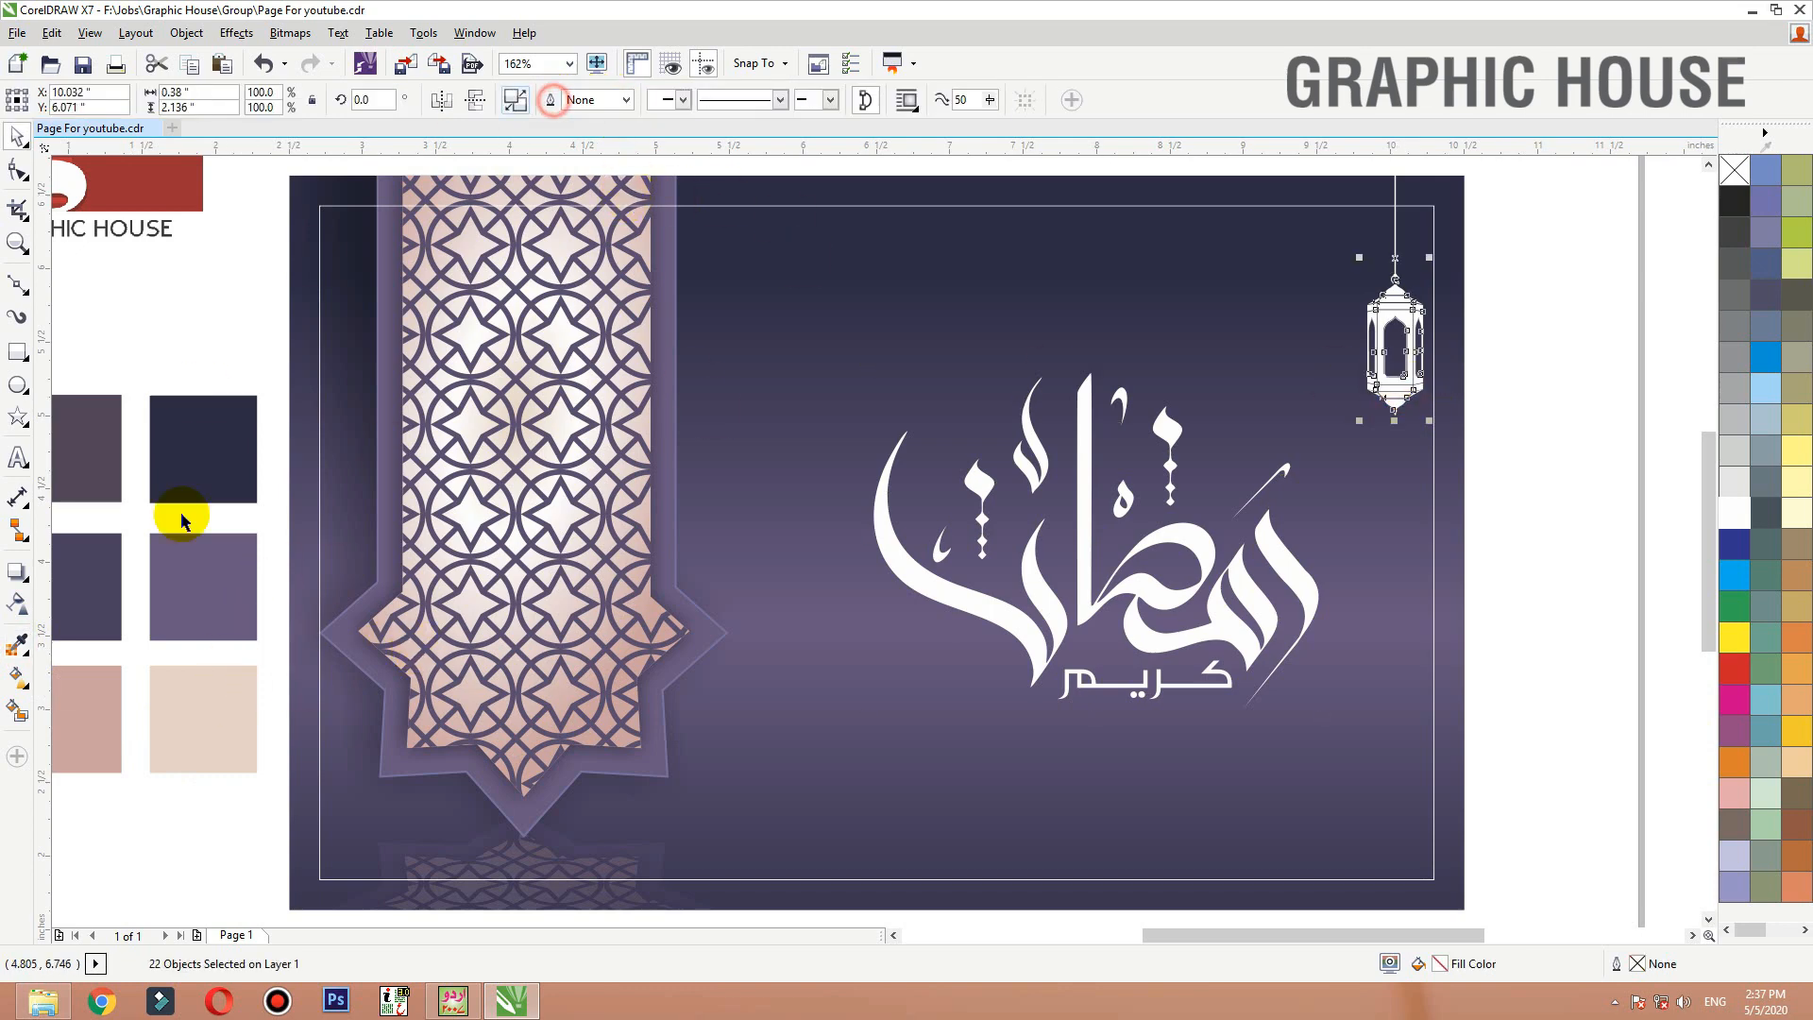
click(213, 710)
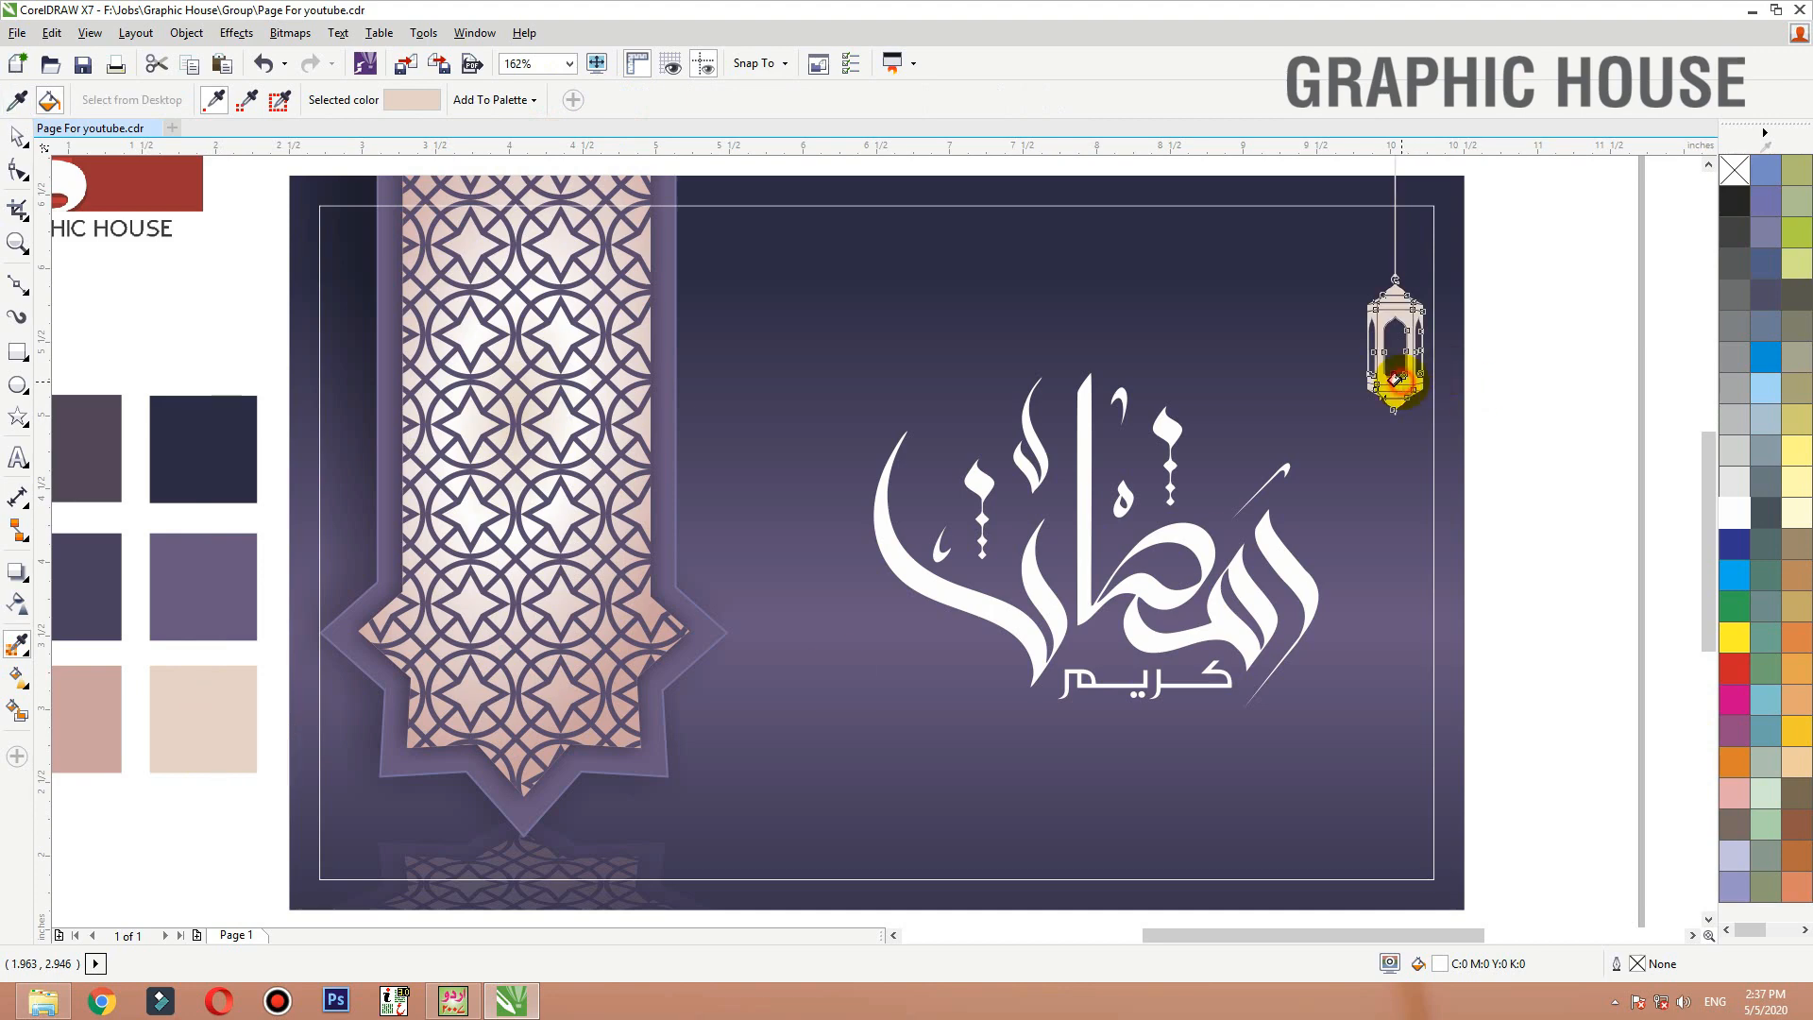
click(1396, 380)
key(space)
key(shift+F2)
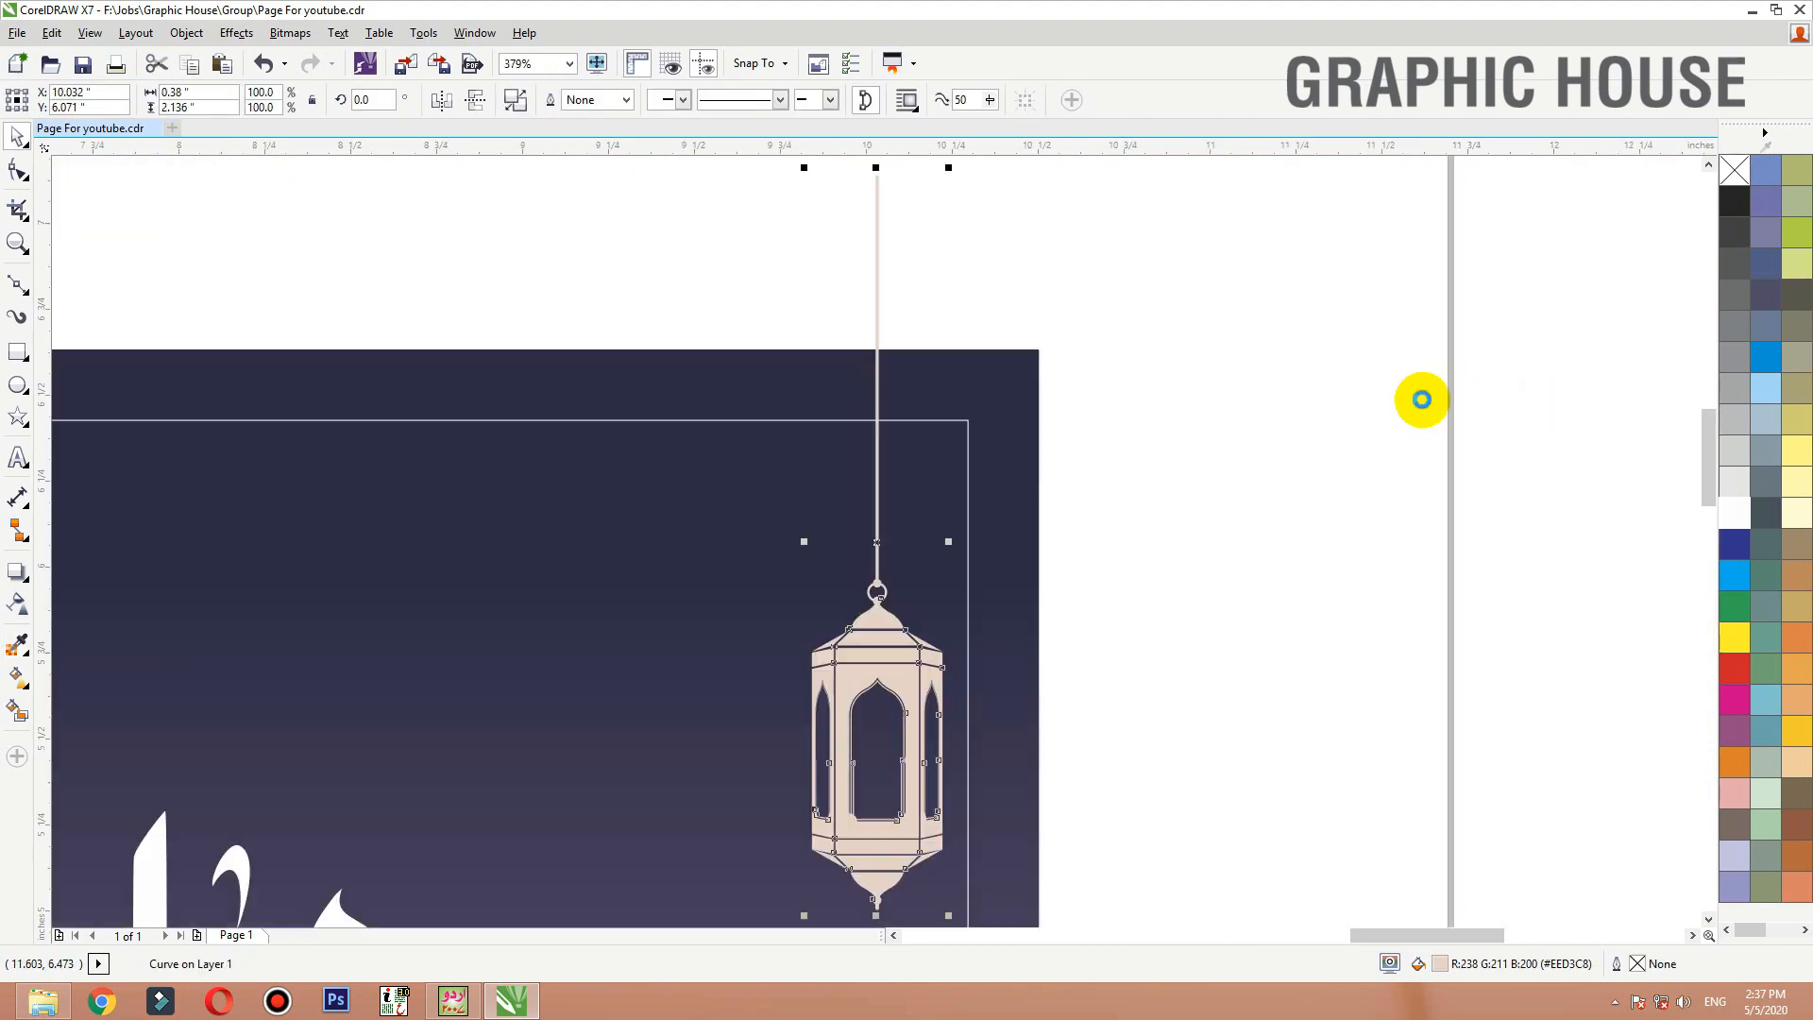
Duplicate the lantern to its left, shrink the copy to about 0.26 by 1.49 in, raise it, and fill it white
scroll(1421, 400, down, 2)
right_click(1136, 305)
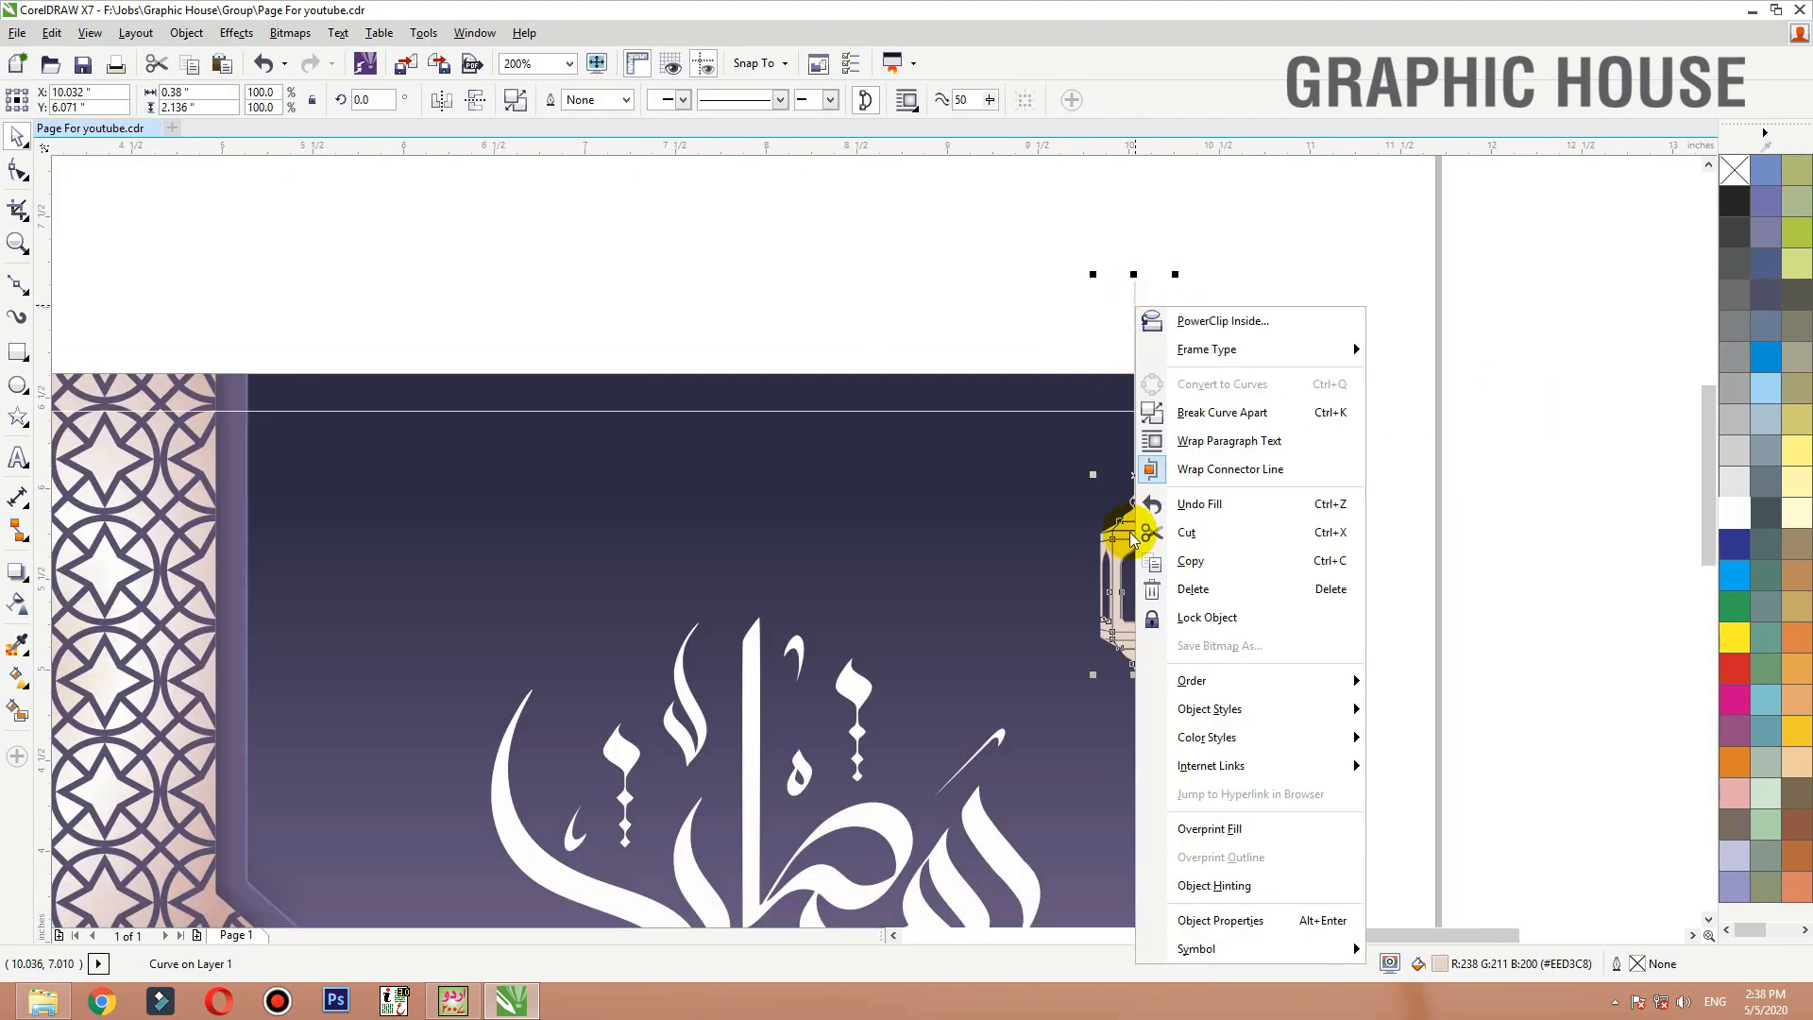
drag(1130, 536, 1029, 536)
right_click(1030, 536)
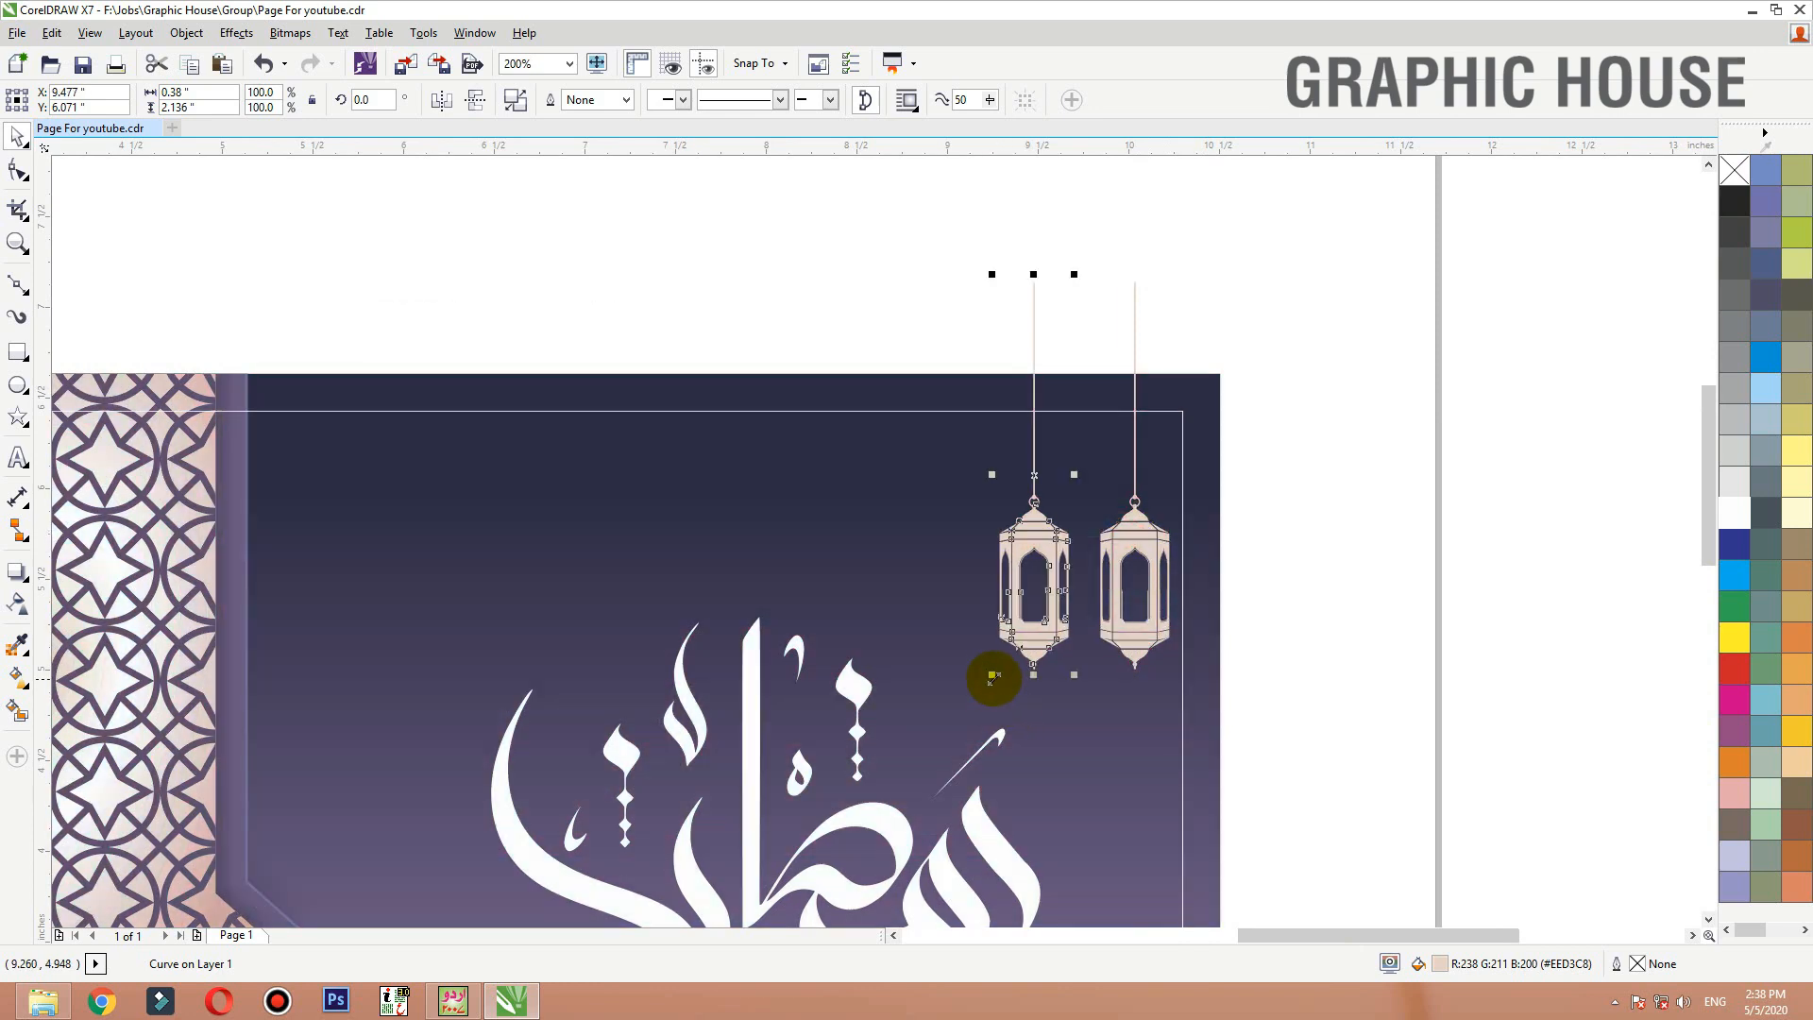
drag(993, 676, 1027, 526)
drag(1051, 466, 1099, 521)
click(1729, 516)
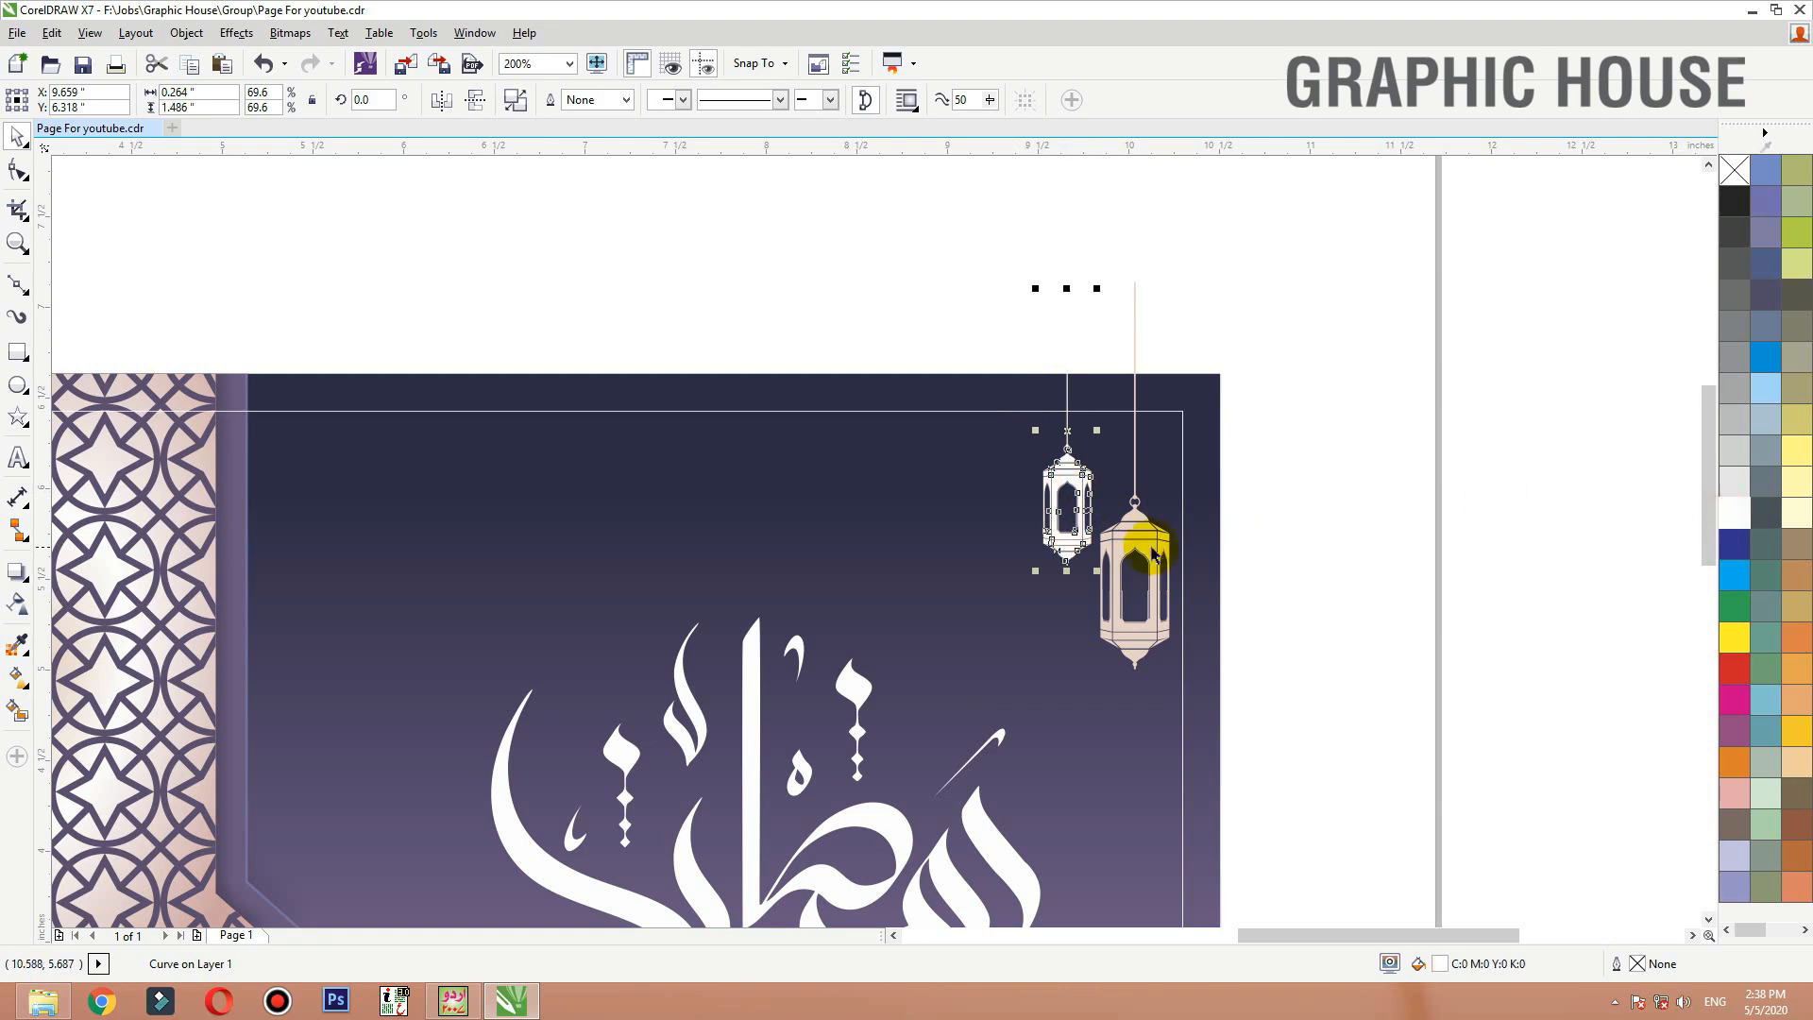
Select both lanterns and PowerClip them inside the card's background rectangle
shift+click(1134, 532)
right_click(1136, 529)
click(1245, 429)
click(1213, 389)
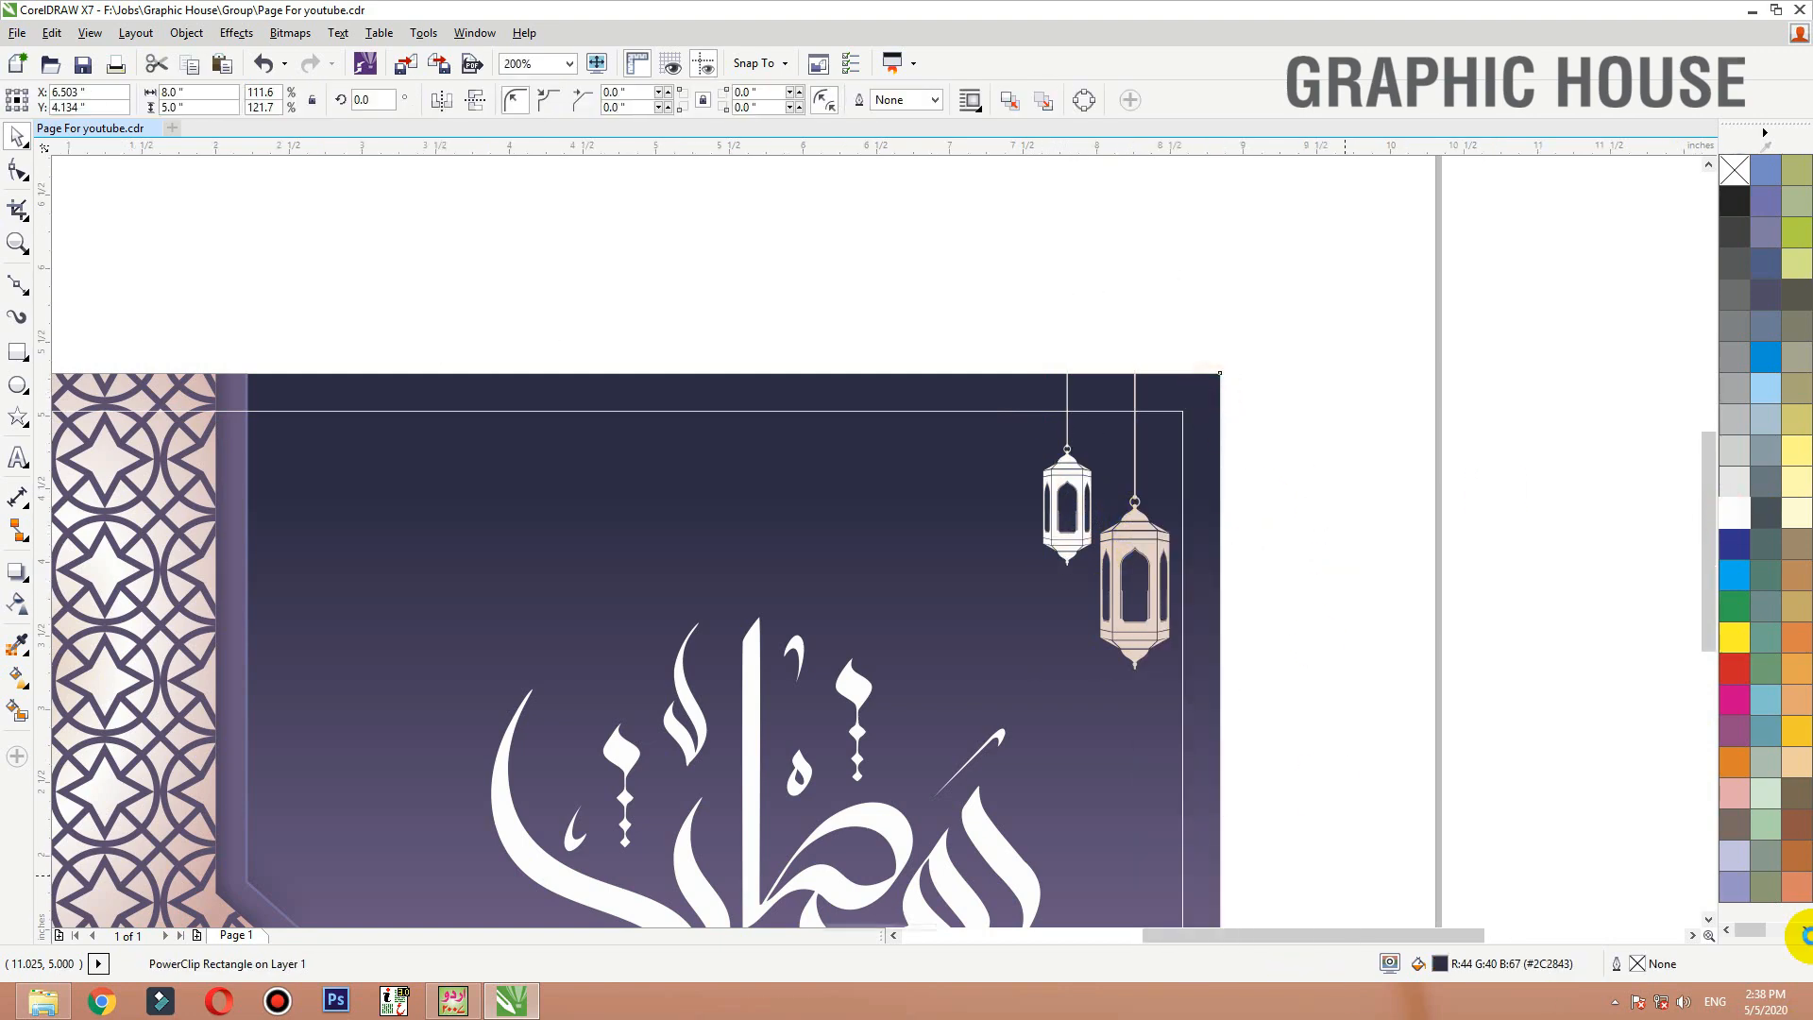
Shift the calligraphy slightly left and enlarge it to about 3.29 by 2.48 in
key(shift+F2)
drag(1176, 595, 1144, 599)
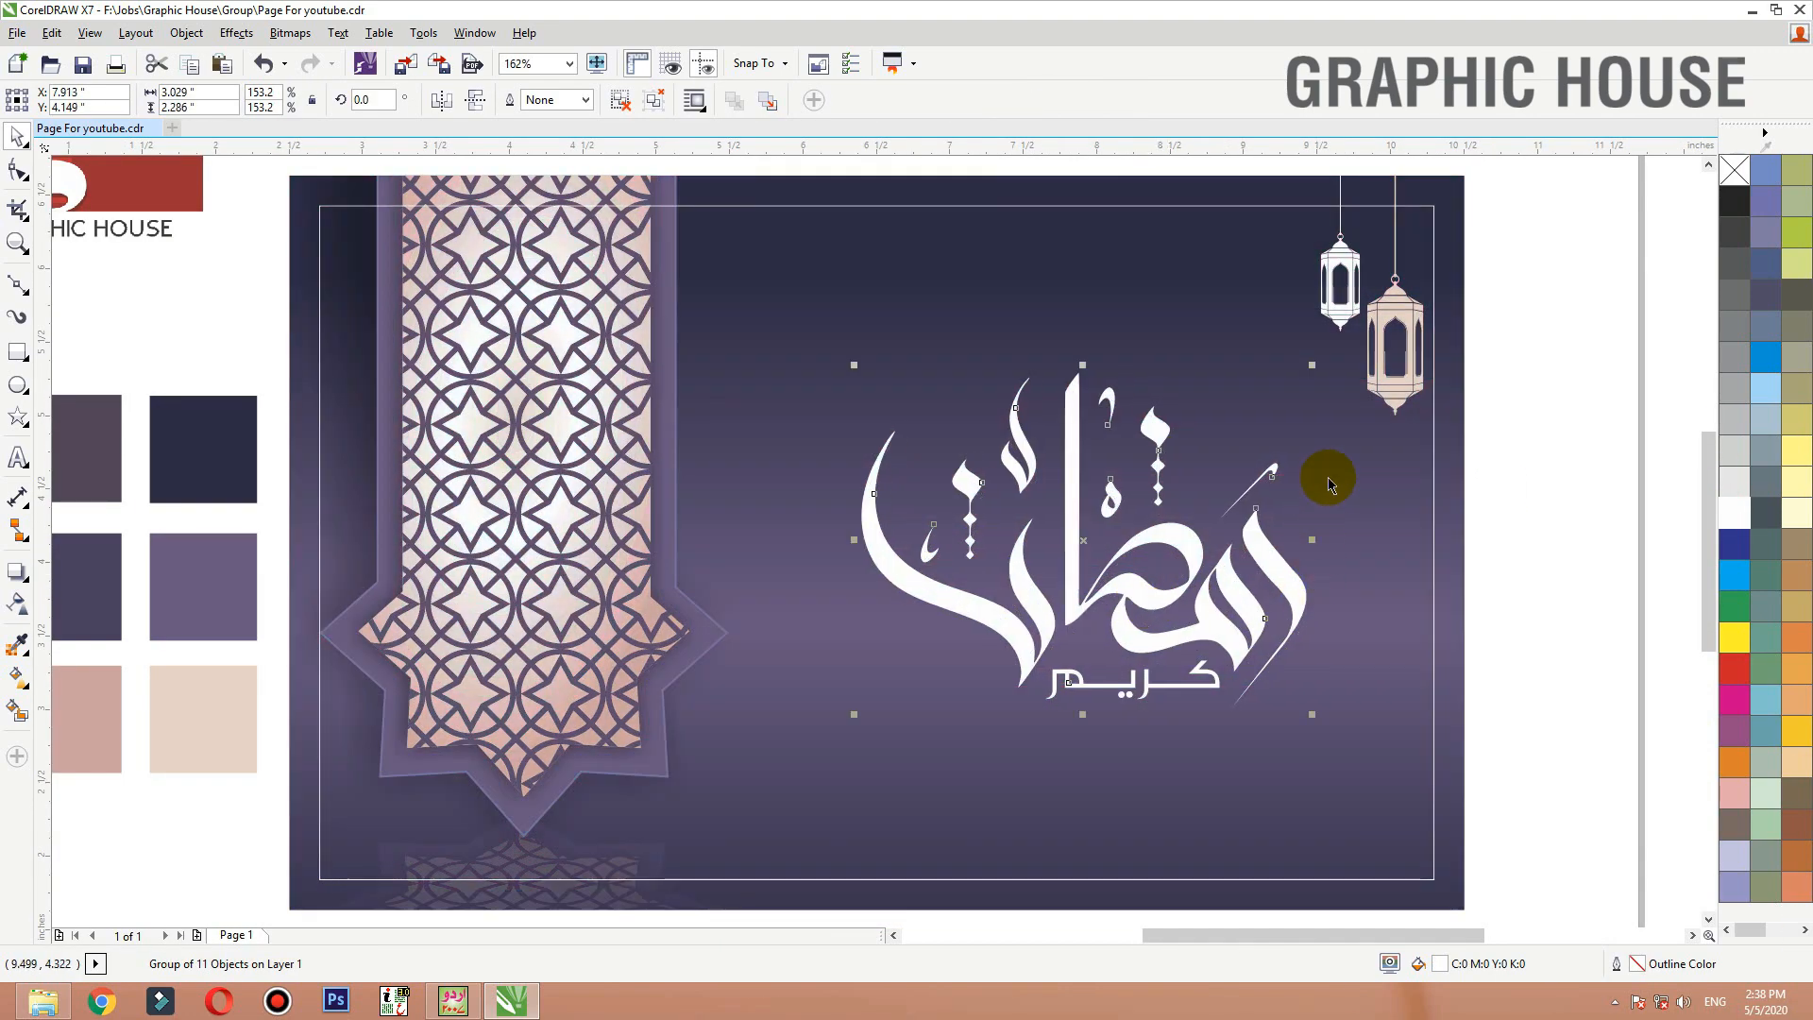
drag(1315, 367, 1320, 351)
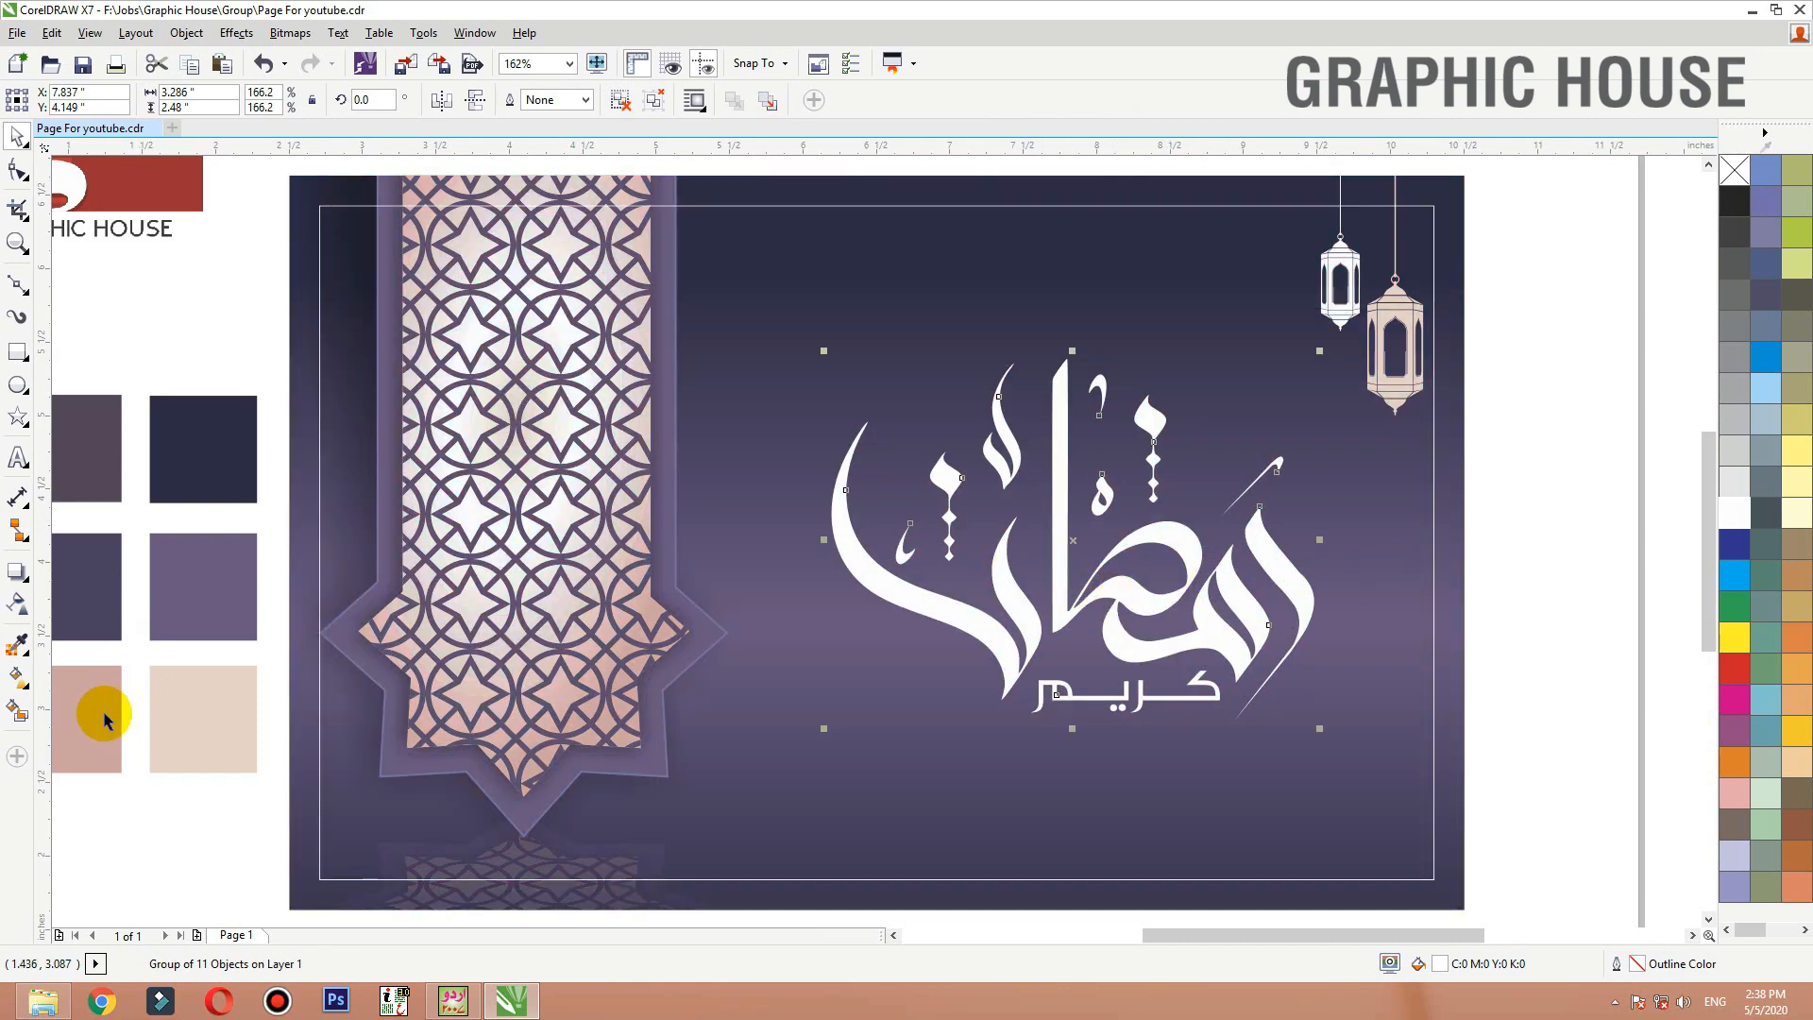
Fill the calligraphy's leftmost letter with the dusty pink swatch colour and its large middle letters with the light beige swatch colour
click(159, 726)
click(17, 646)
click(84, 710)
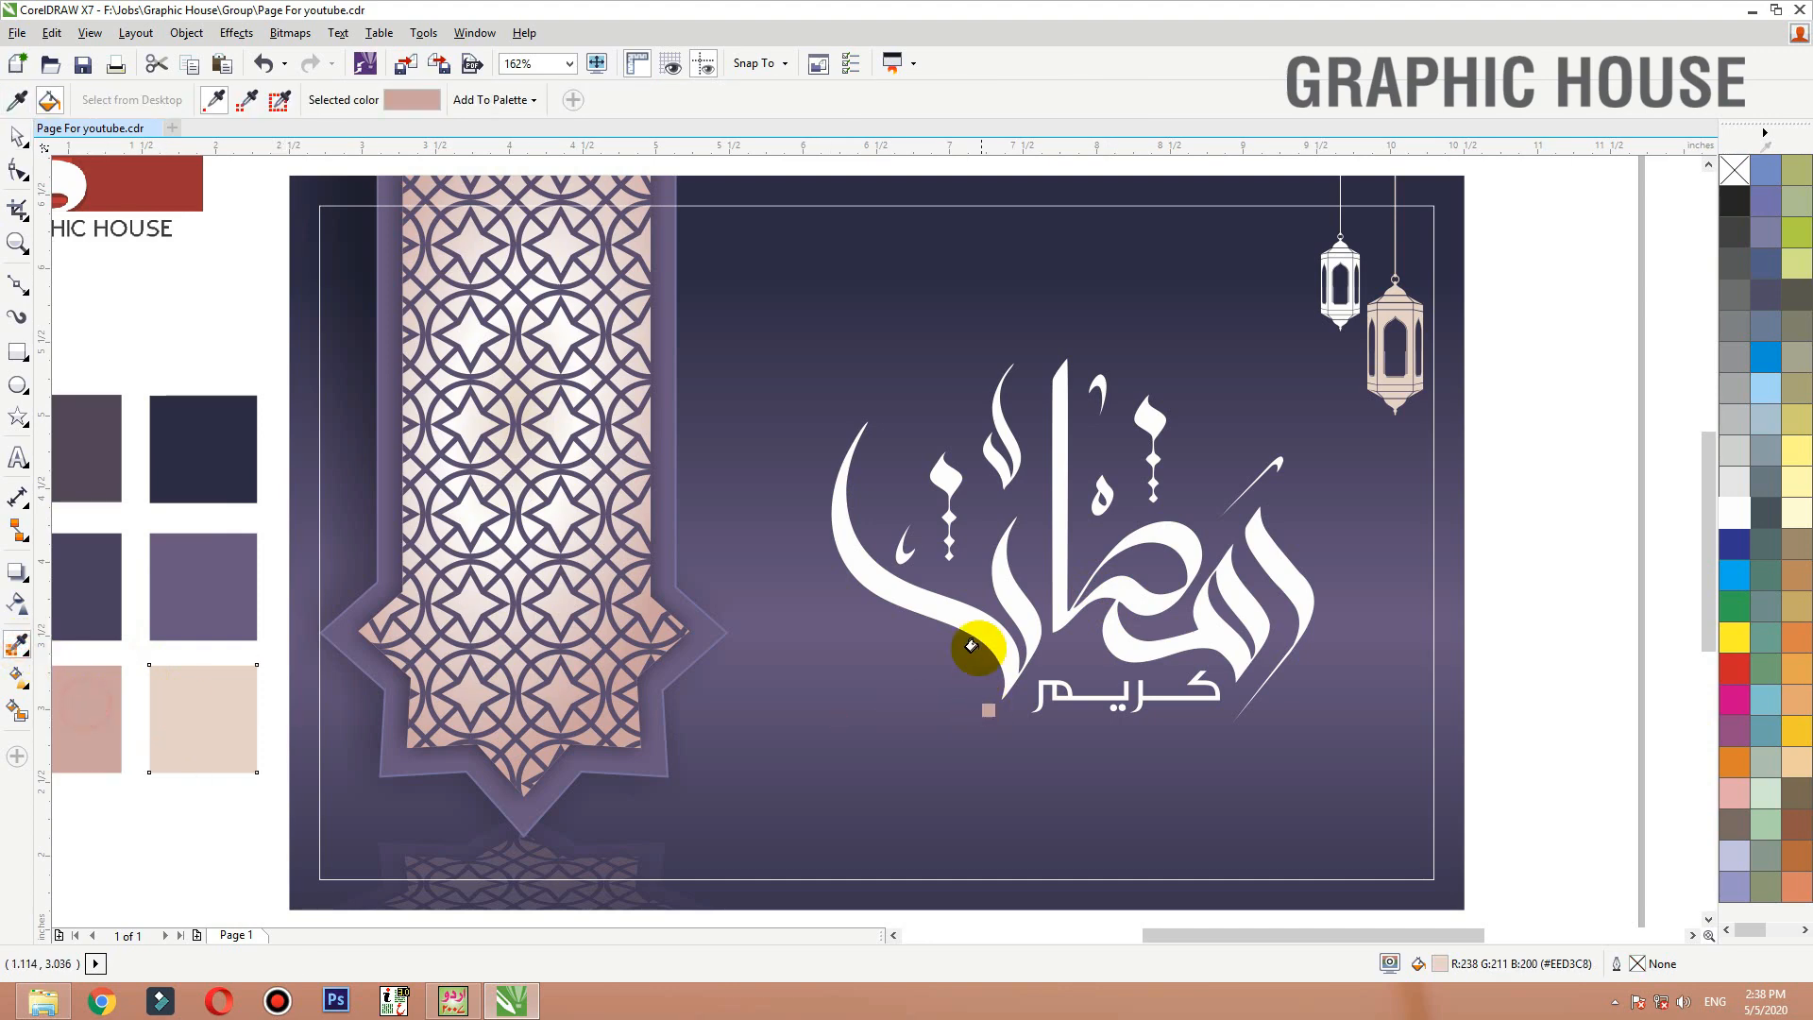
click(973, 619)
key(space)
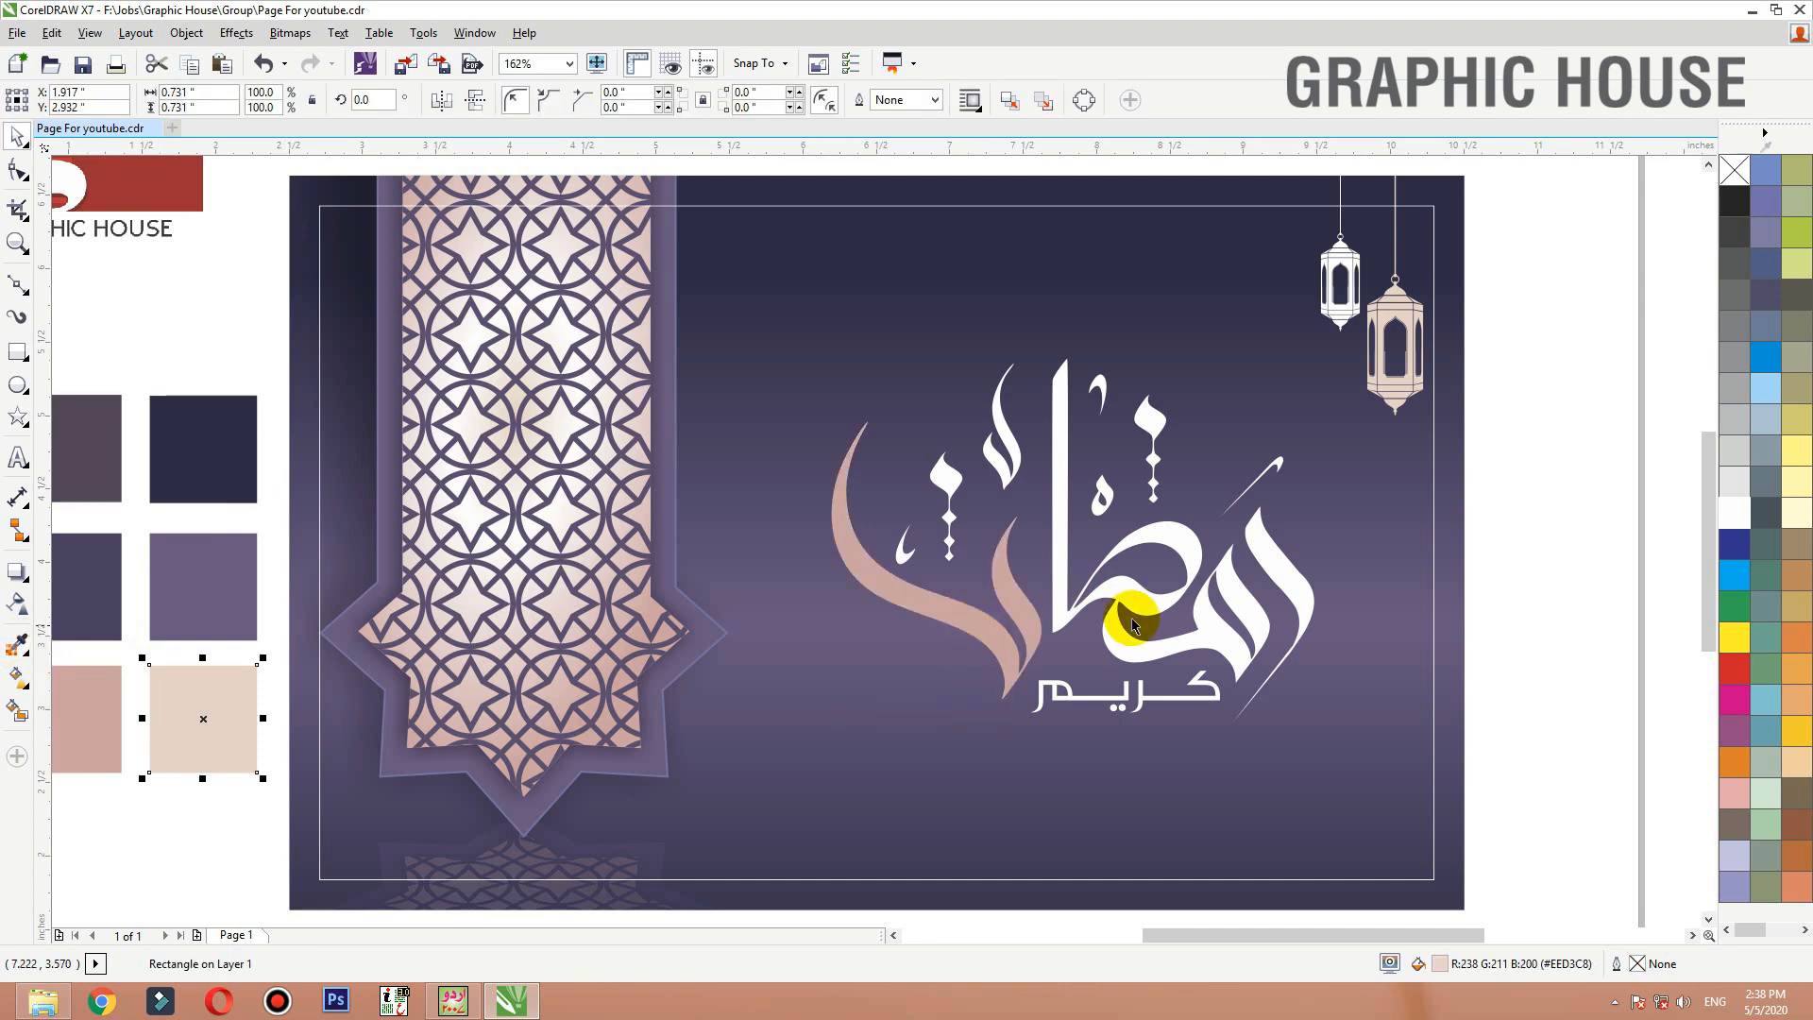
key(space)
click(243, 710)
click(1067, 616)
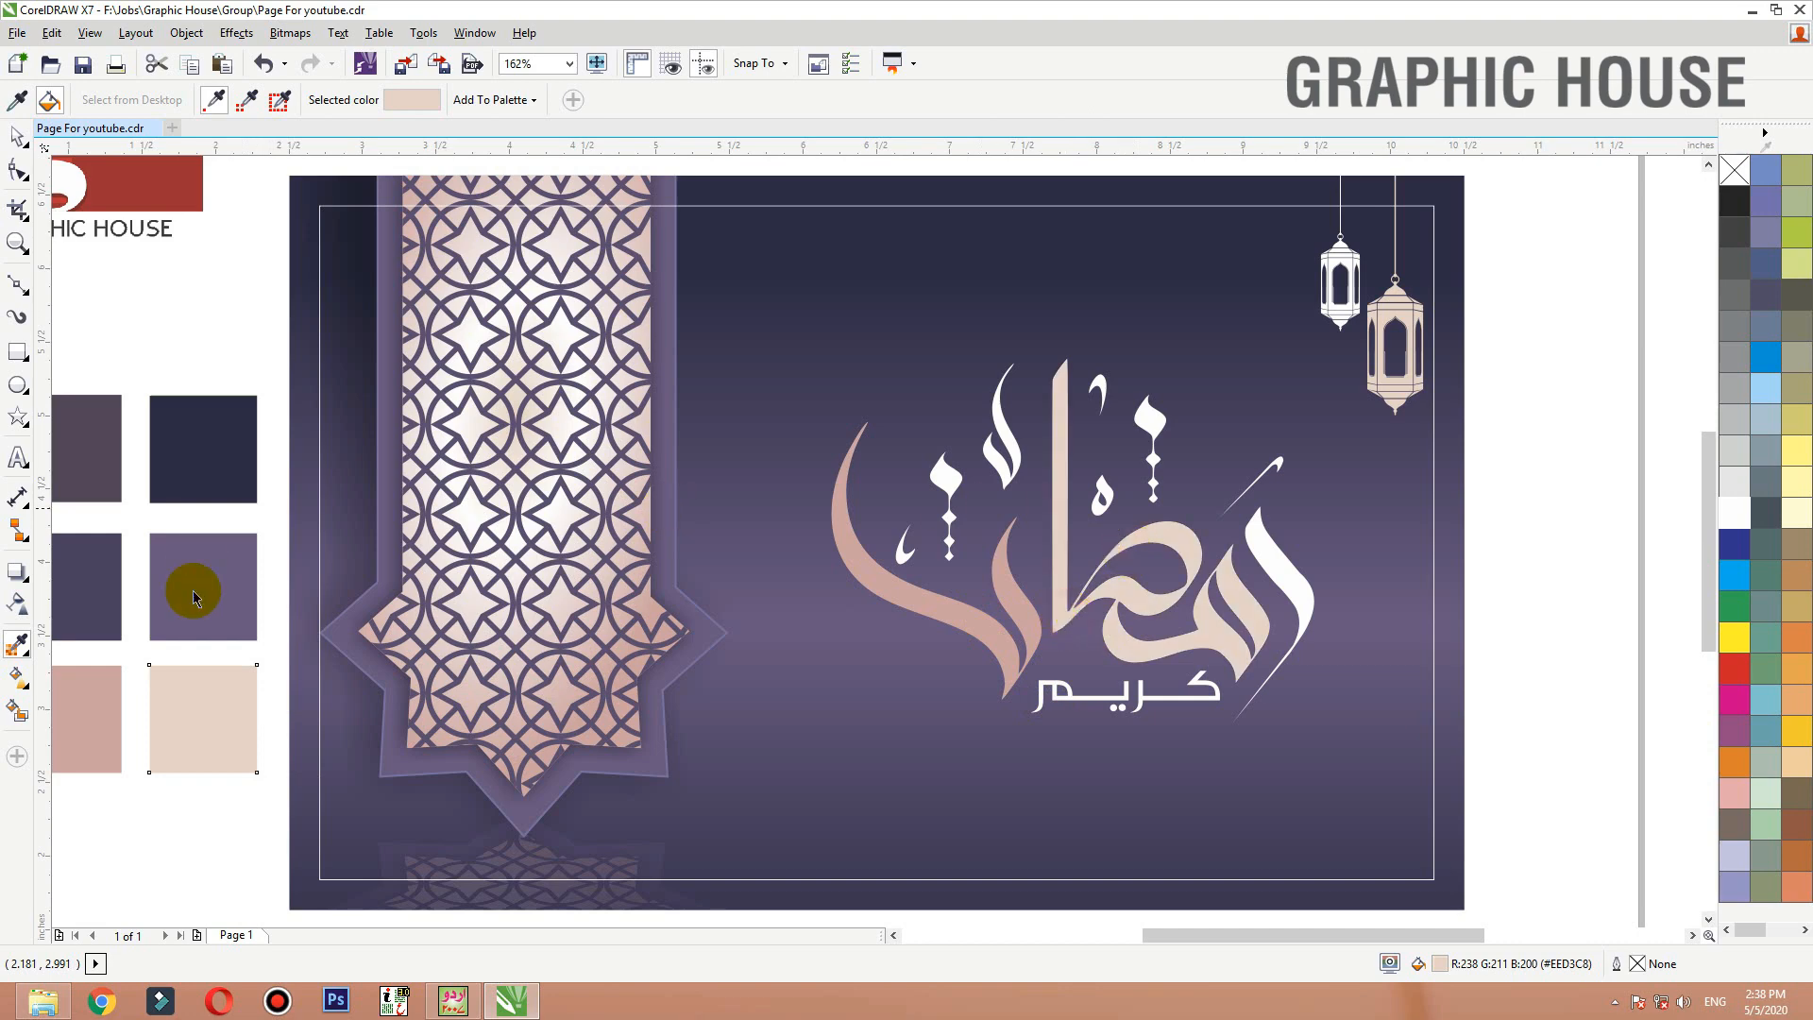
Fill the dot ornament above the pink letter and the small word under the calligraphy with the light beige swatch colour
key(space)
key(space)
click(223, 688)
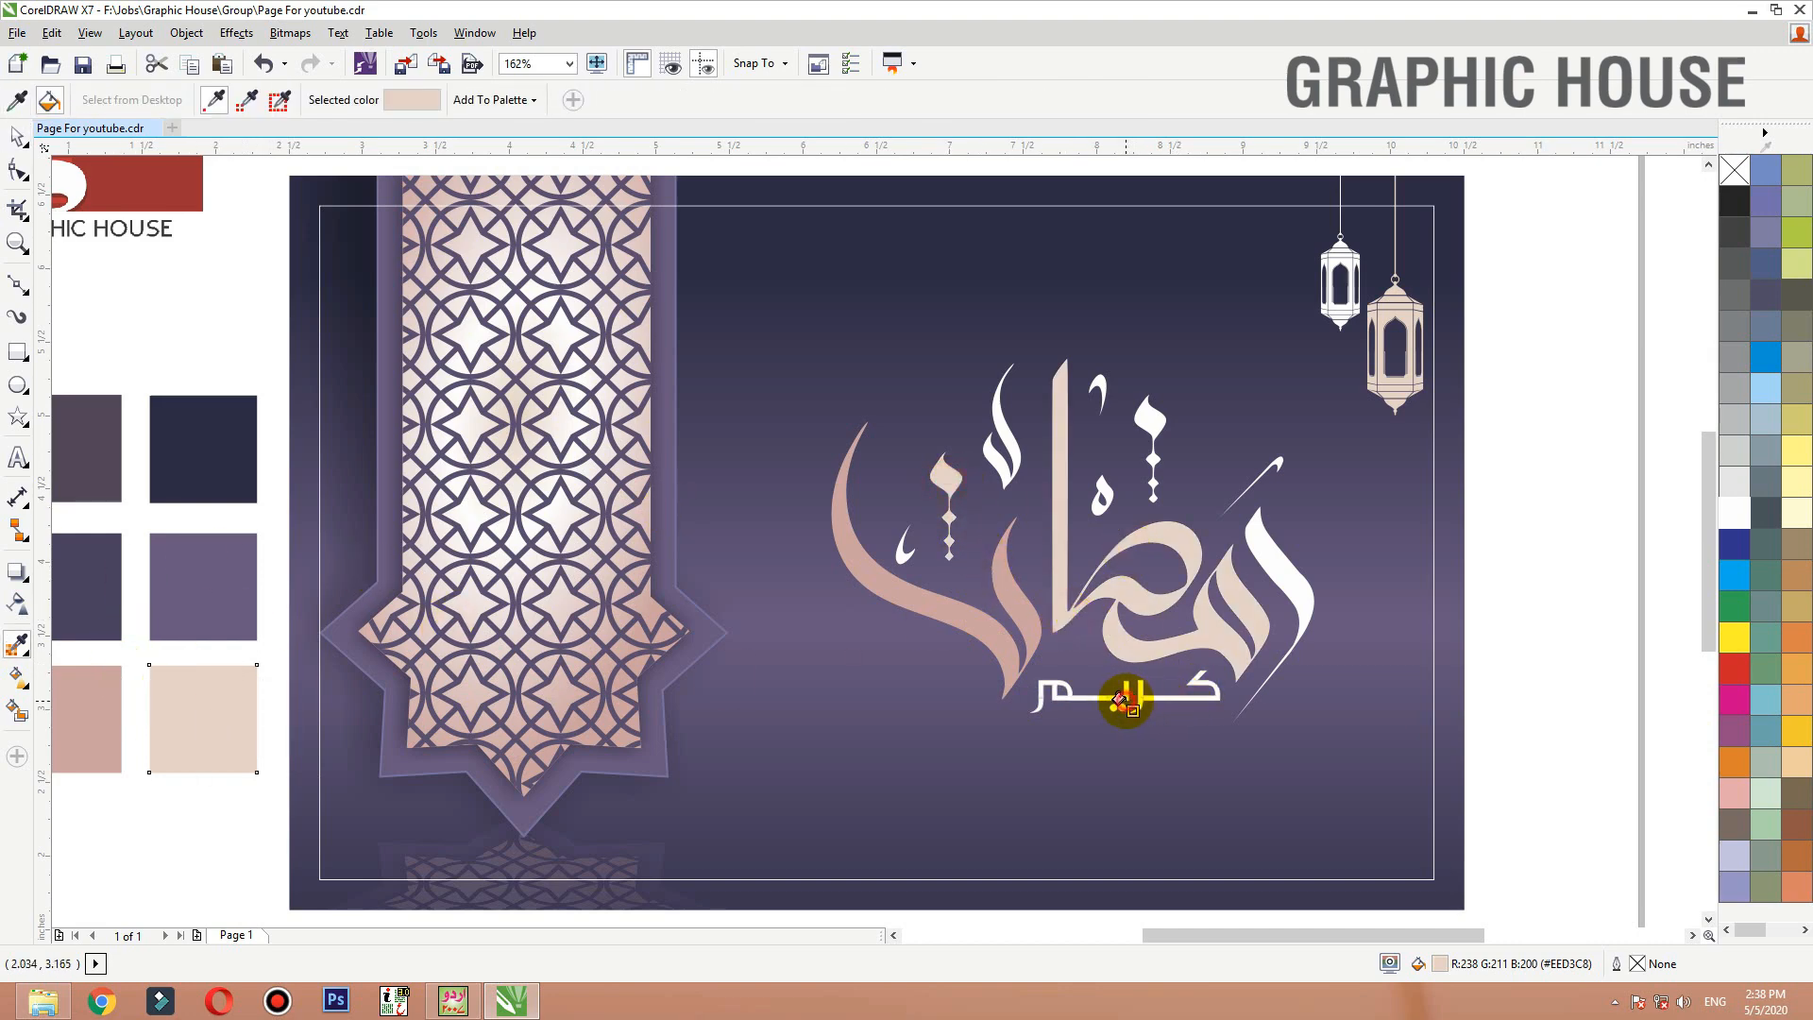
scroll(1224, 673, up, 5)
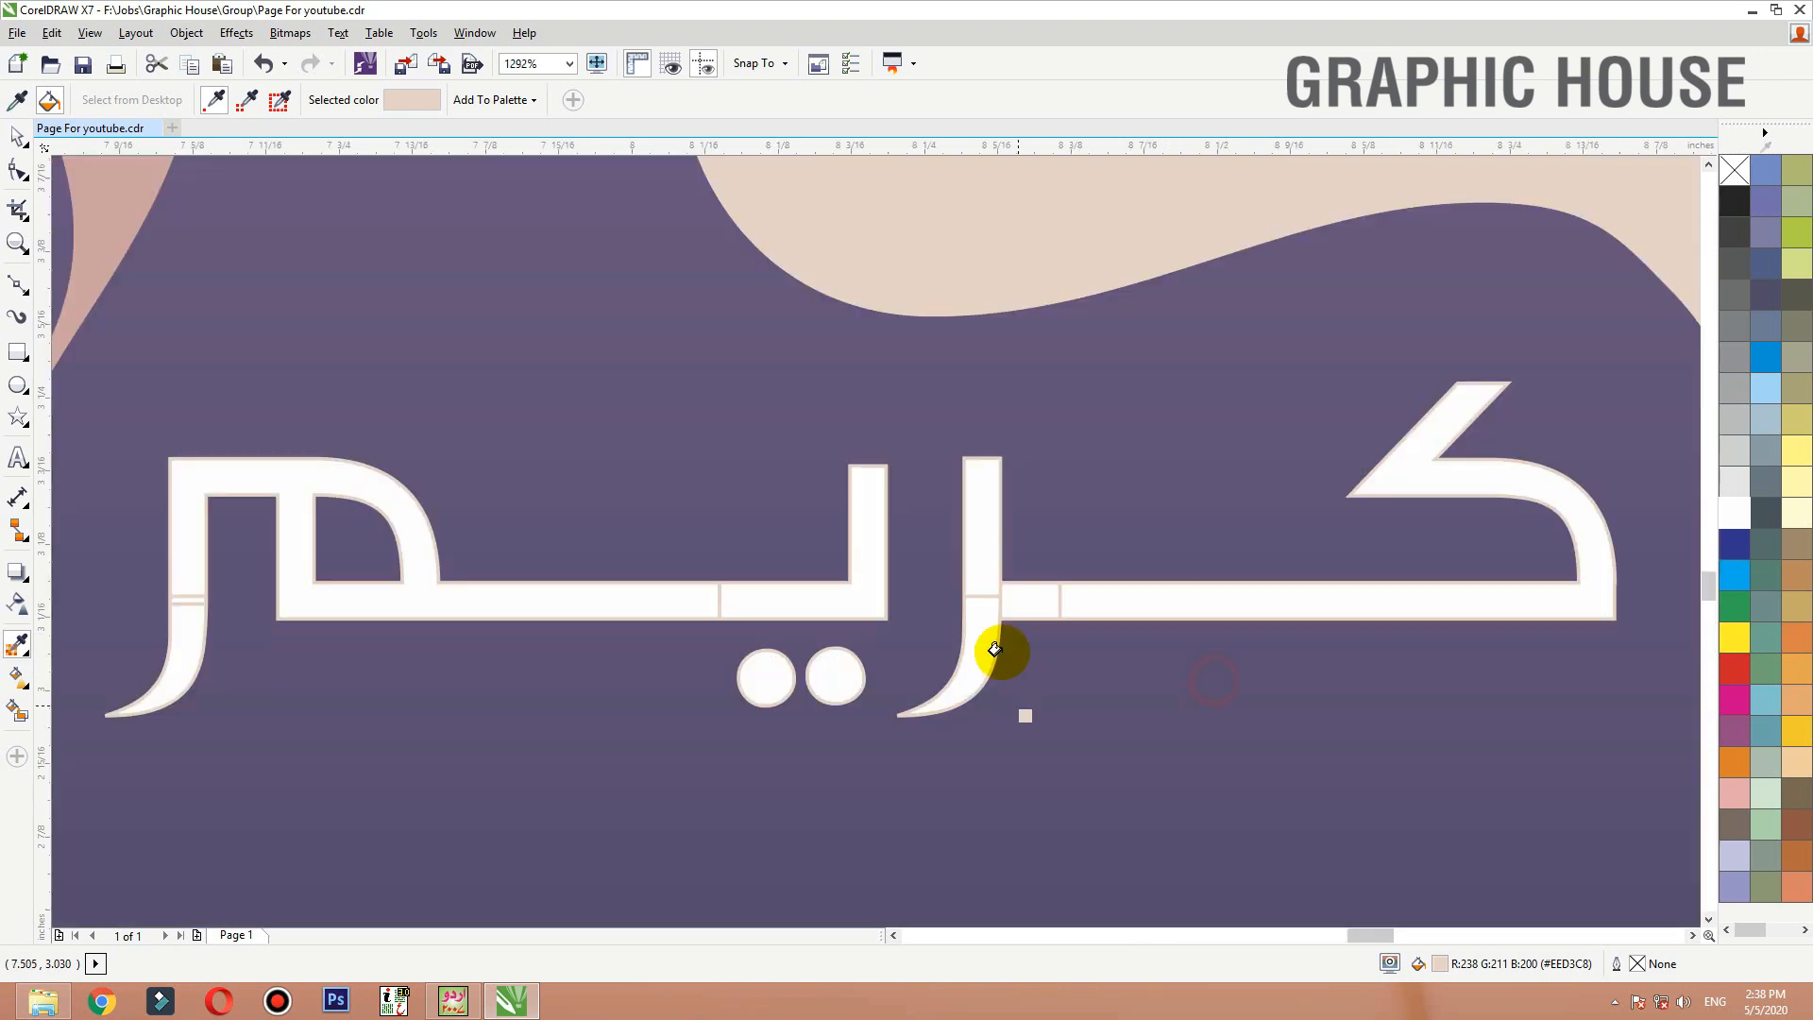
click(808, 609)
scroll(808, 609, down, 5)
key(space)
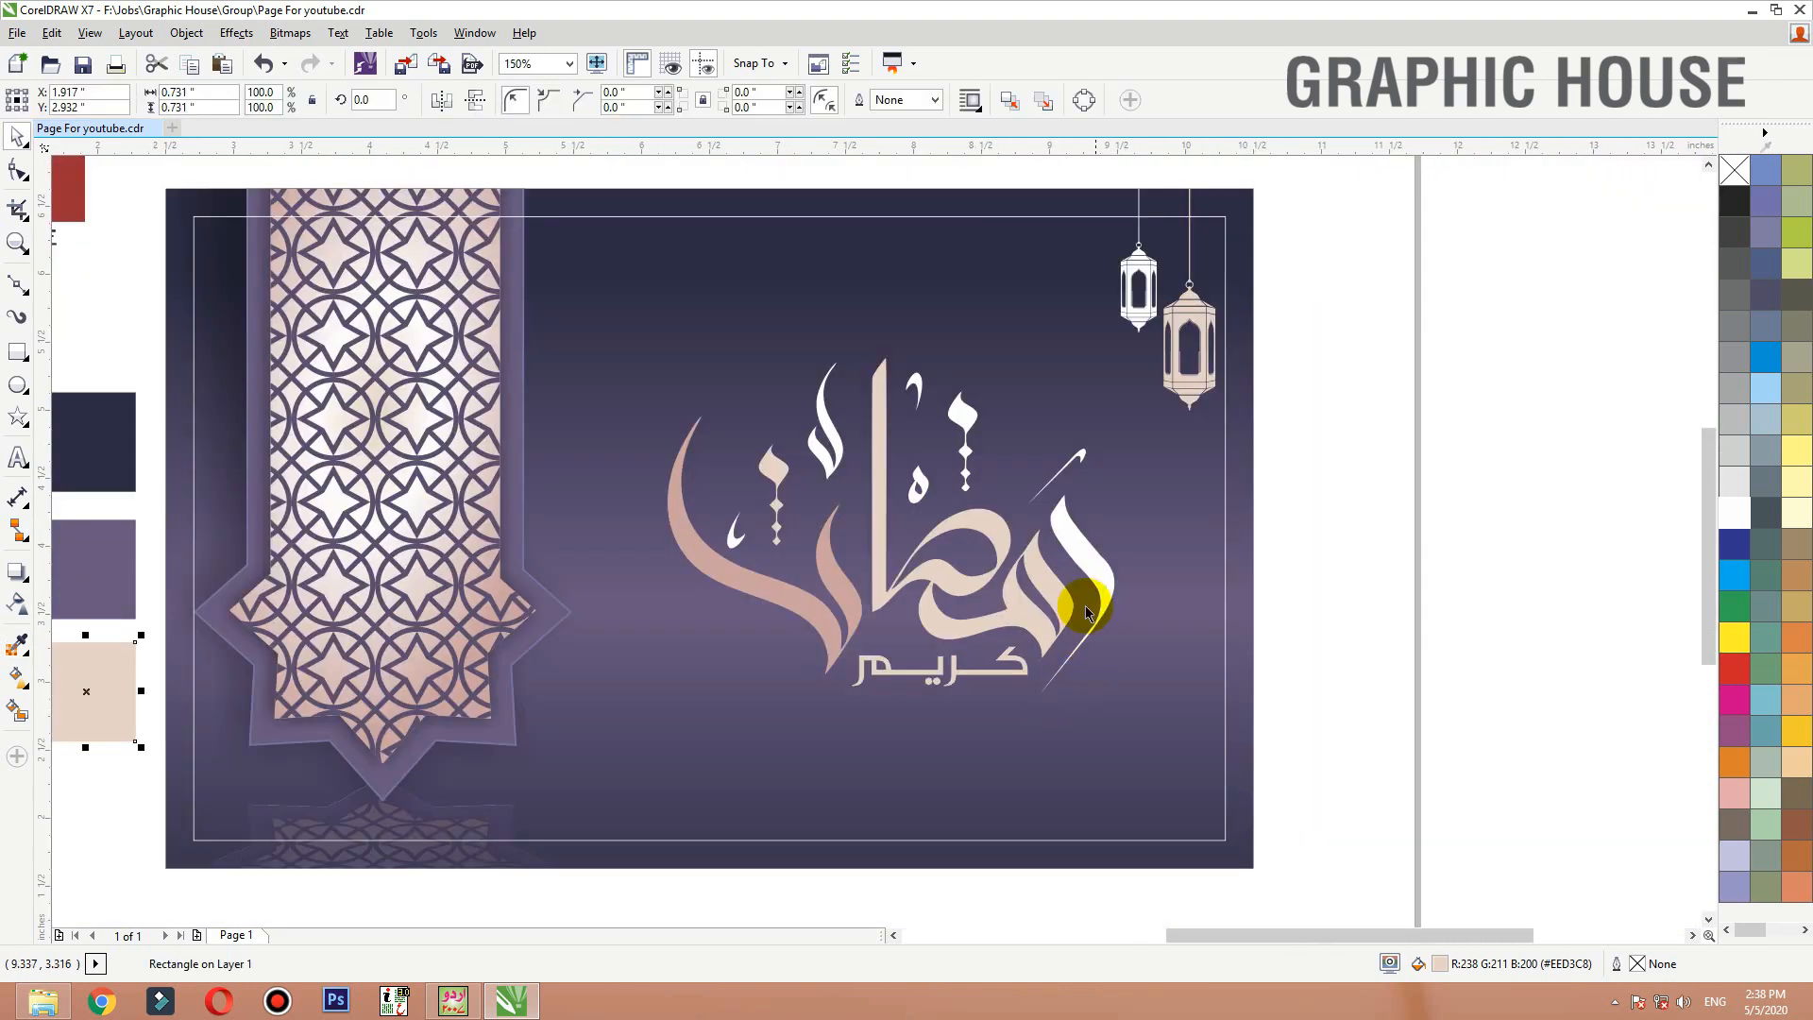
Edit the card's PowerClip contents and move the small white lantern slightly left to about X 9.59 in
click(1240, 609)
key(shift+F2)
click(1386, 394)
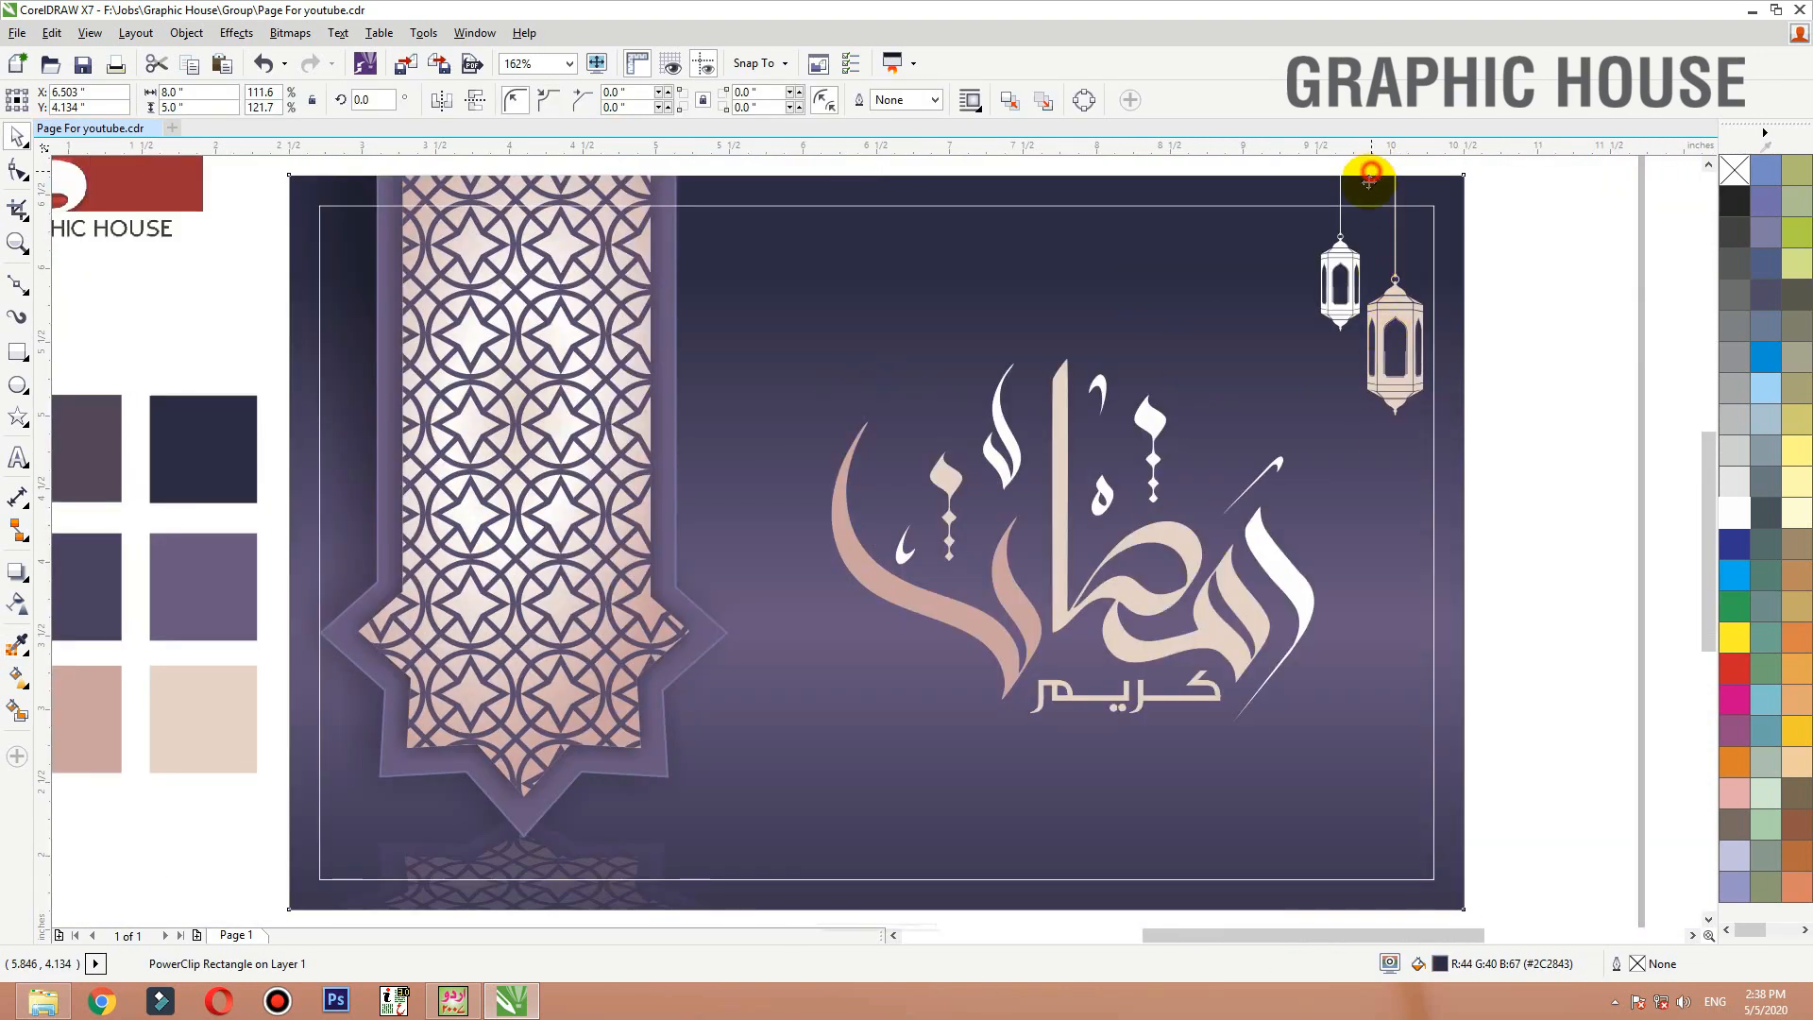
double_click(1342, 251)
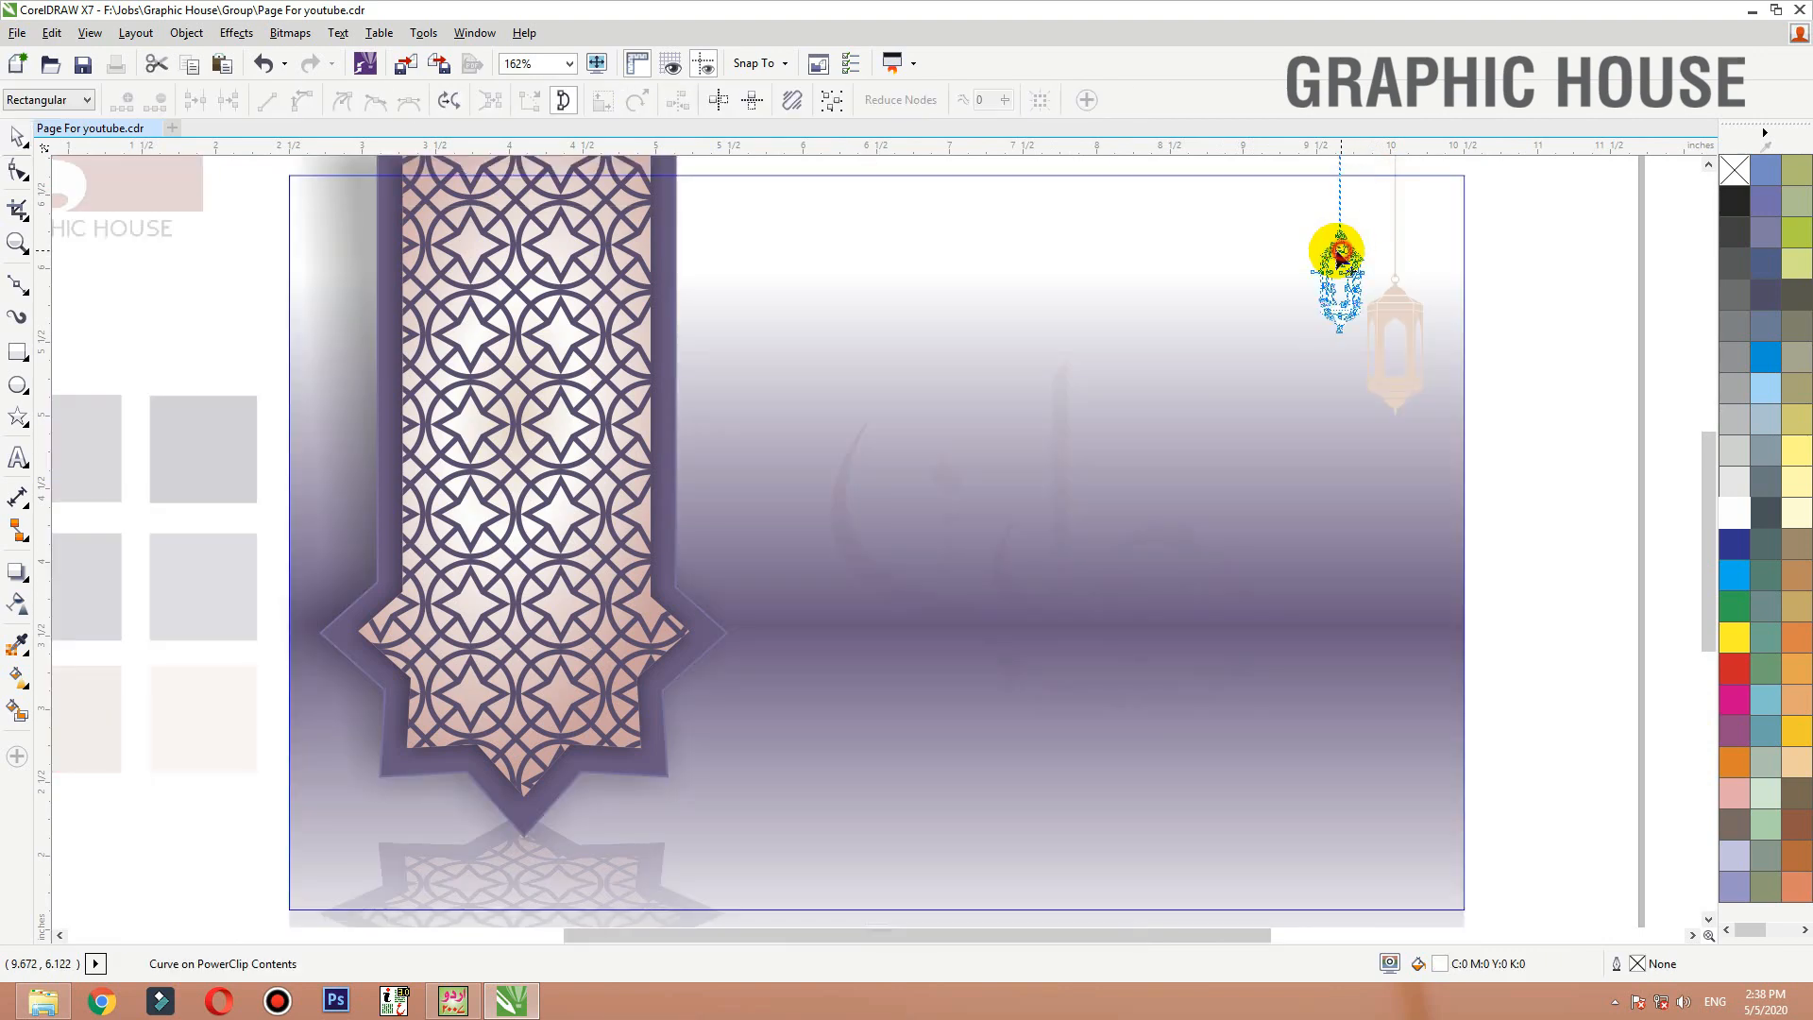
key(space)
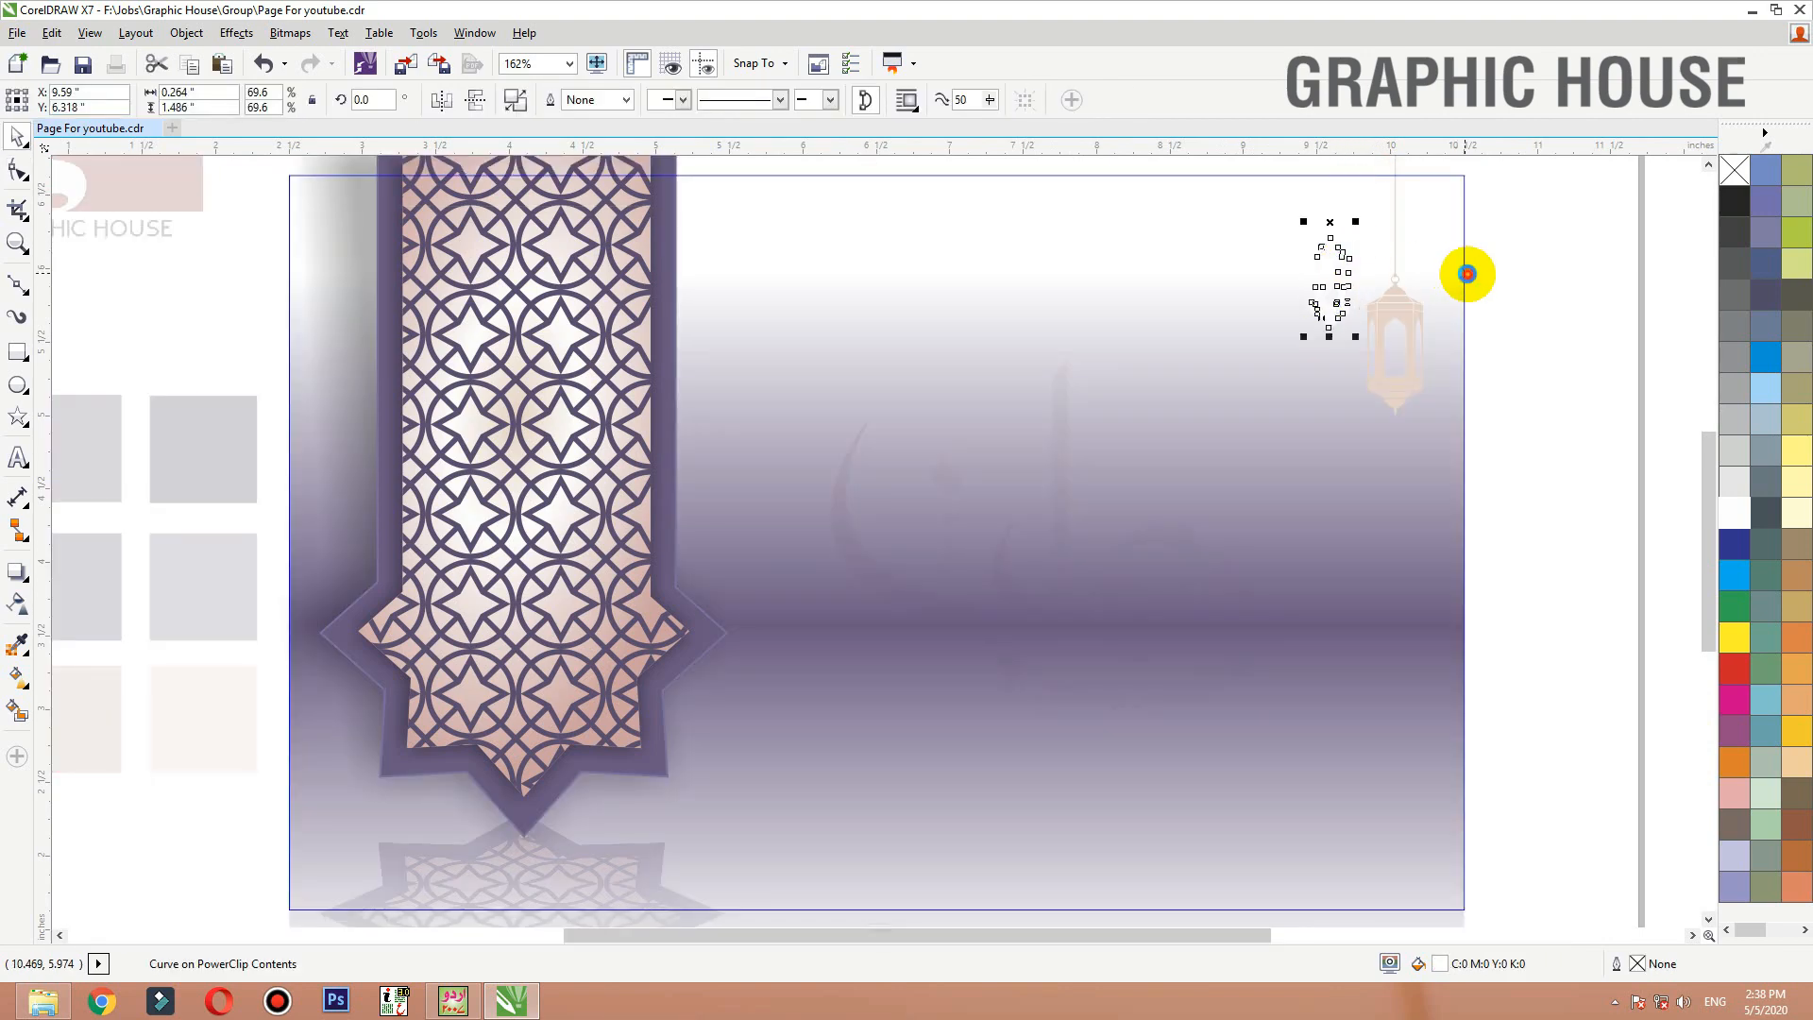
click(1538, 275)
Remove the outline colour from the thin border rectangle around the card
click(1433, 210)
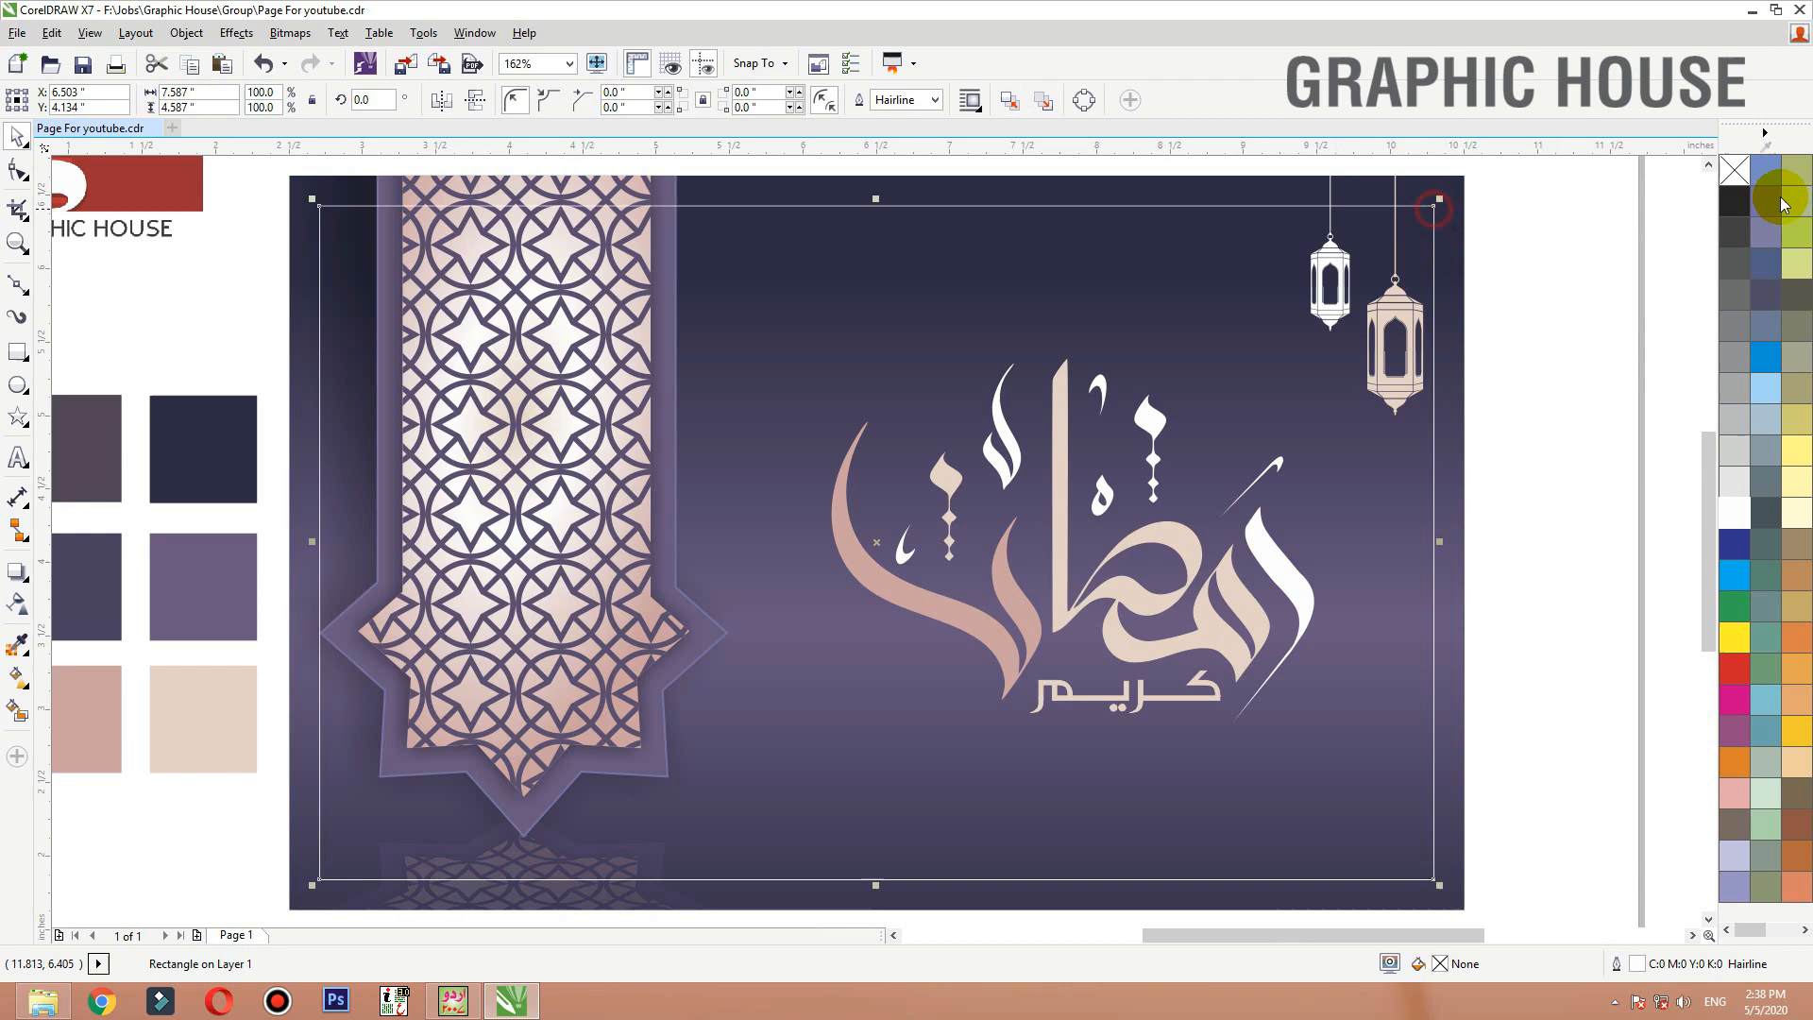
right_click(1736, 168)
scroll(1152, 660, down, 3)
click(643, 626)
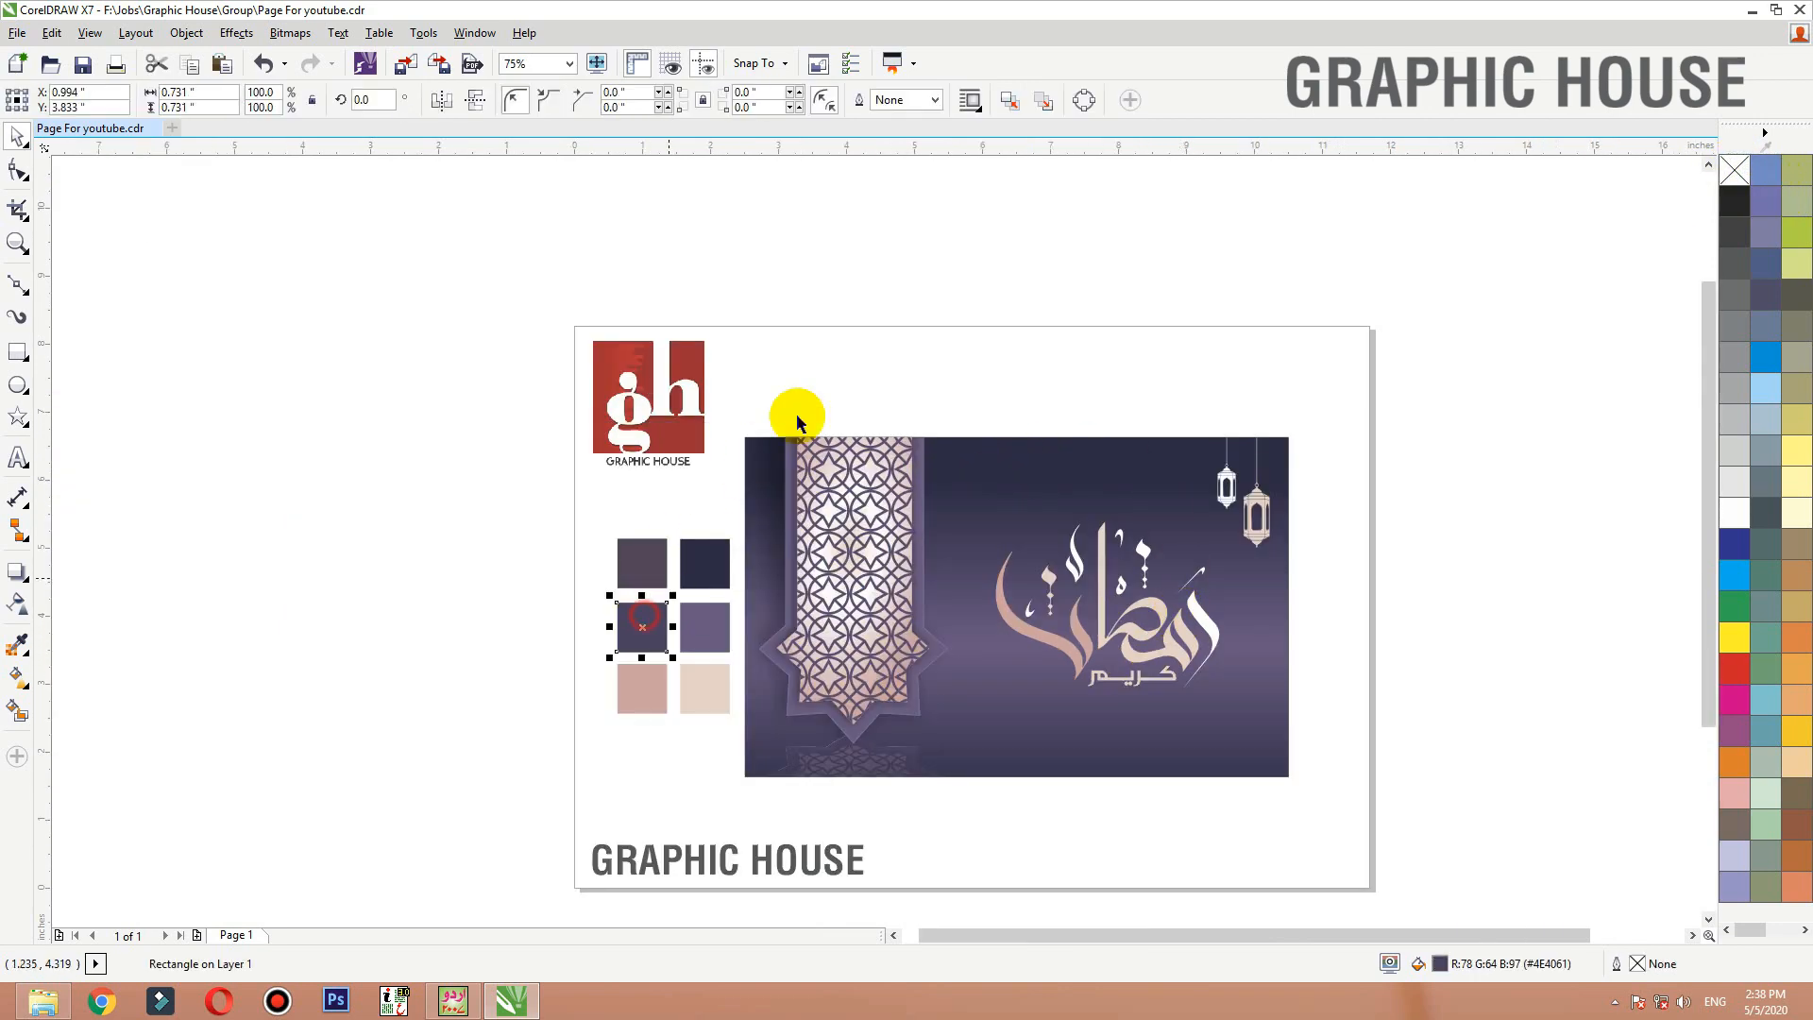
Copy the patterned banner from the card's PowerClip contents and place the copy outside the card on the right
click(821, 576)
scroll(939, 490, up, 2)
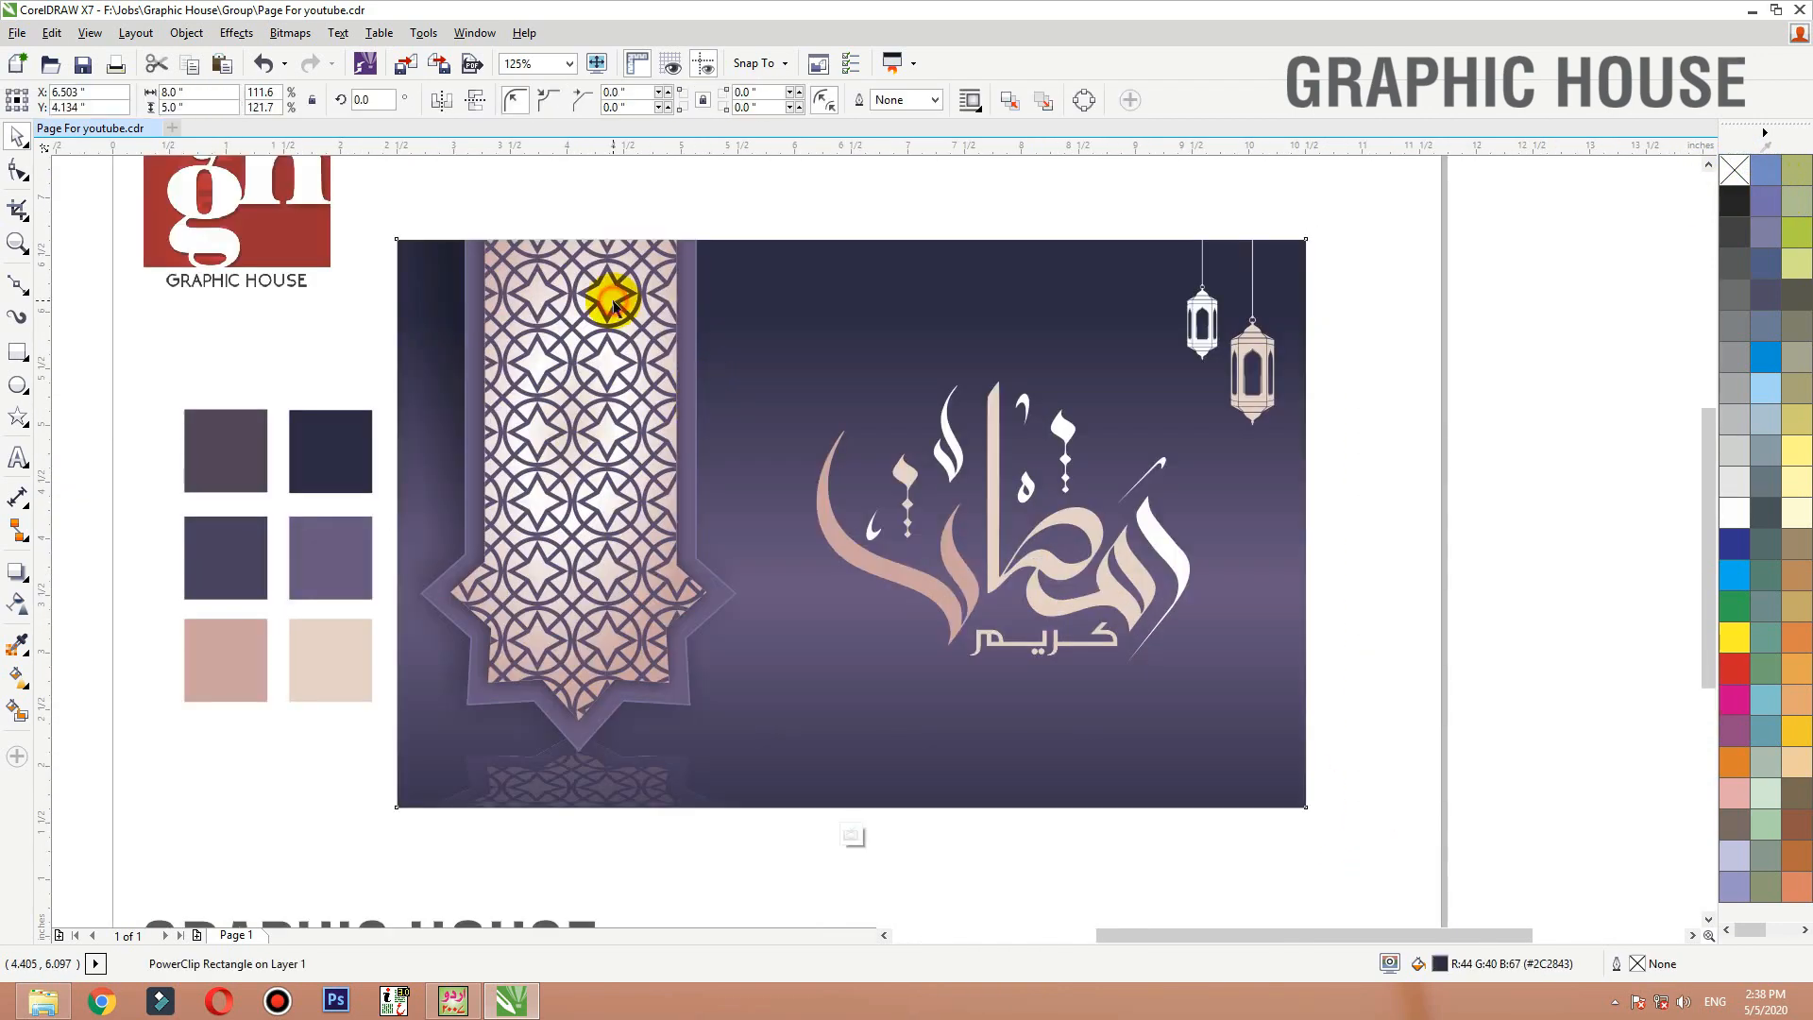
double_click(613, 304)
drag(599, 316, 1566, 400)
ctrl+click(1517, 360)
key(ctrl+v)
Delete the extra banner copy at the right edge inside the card's PowerClip and finish editing the contents
click(1245, 424)
ctrl+click(1286, 442)
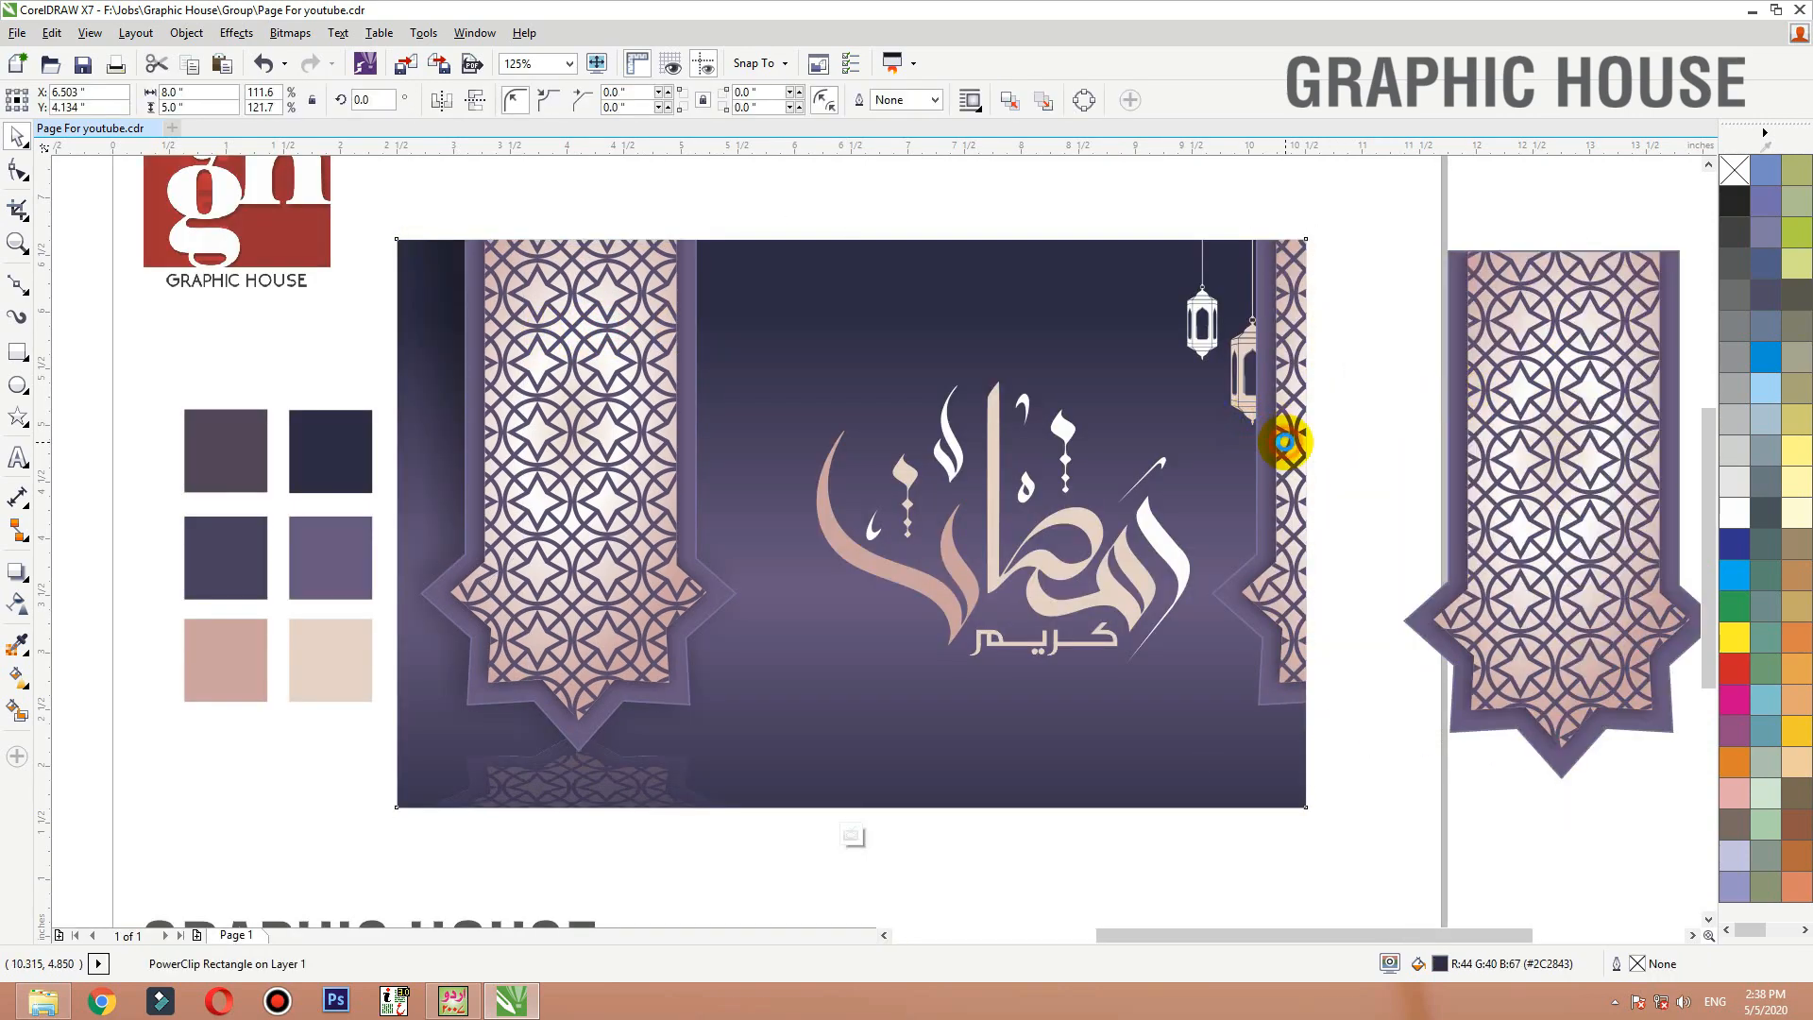
drag(1303, 444, 1392, 445)
key(Delete)
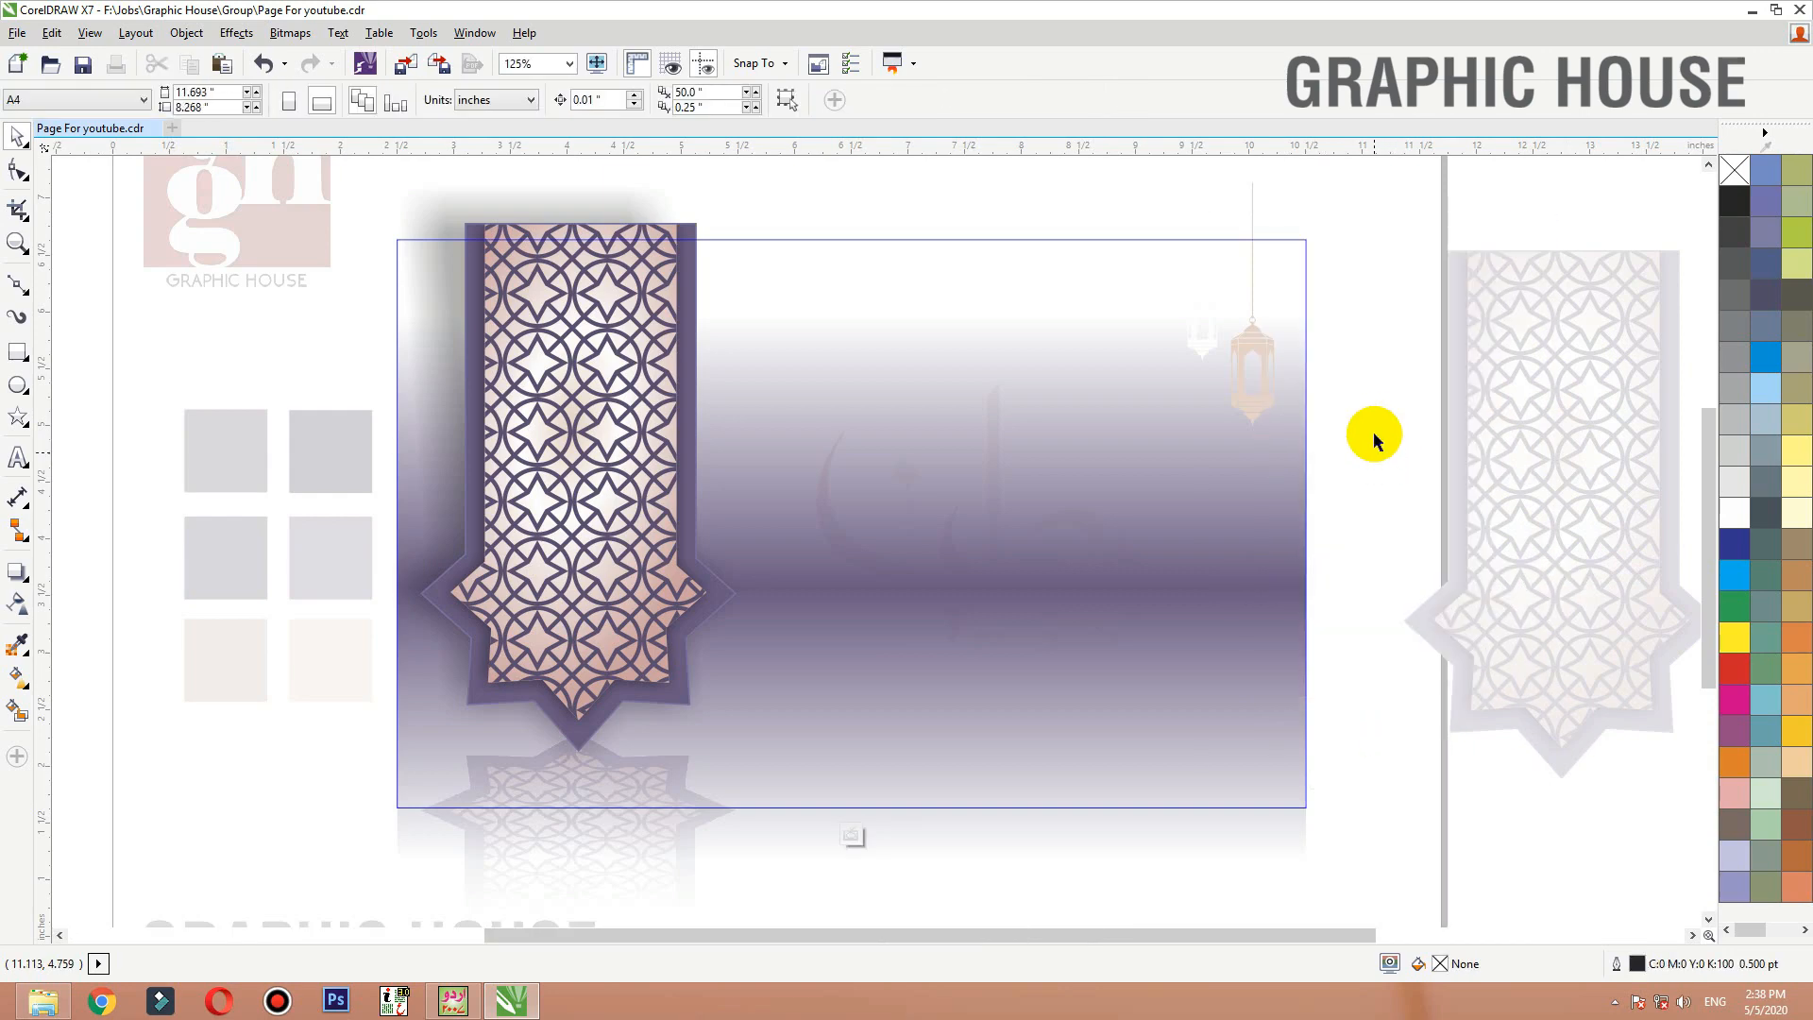
ctrl+click(1373, 434)
Select the banner copy beside the card and ungroup it
right_click(1556, 437)
click(1583, 290)
click(1381, 291)
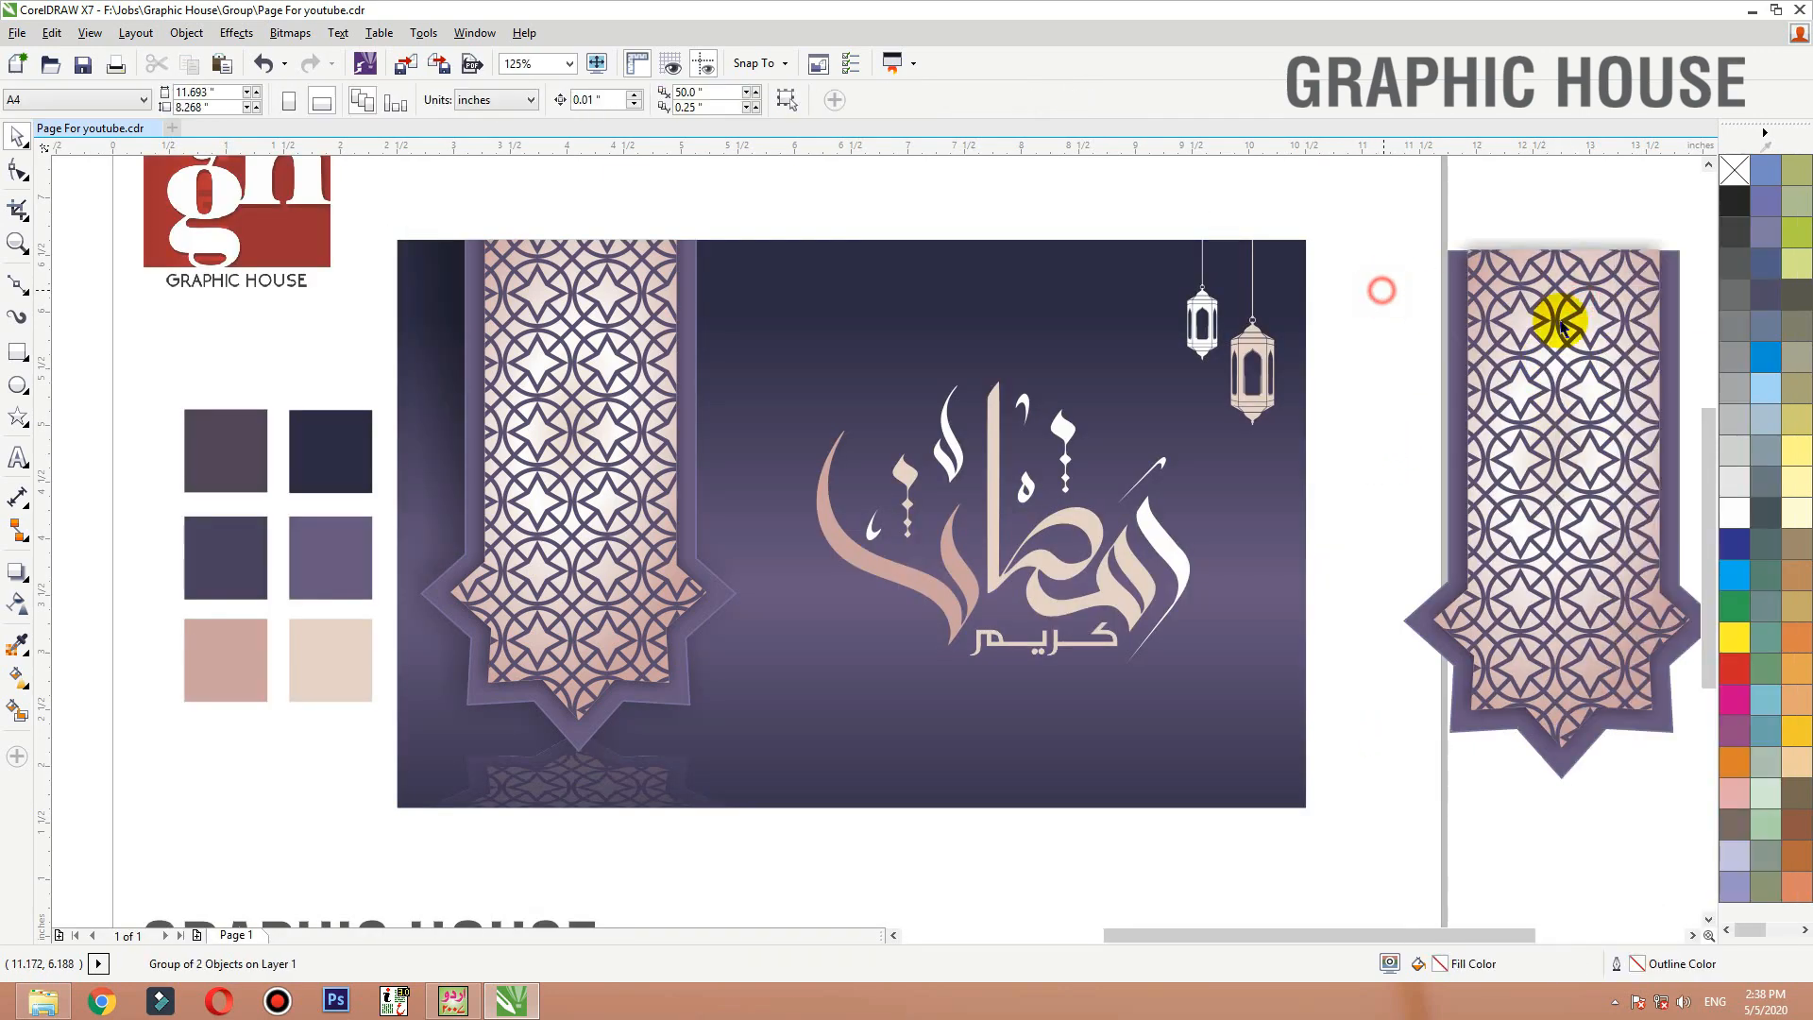
click(1549, 324)
right_click(1547, 324)
click(1346, 278)
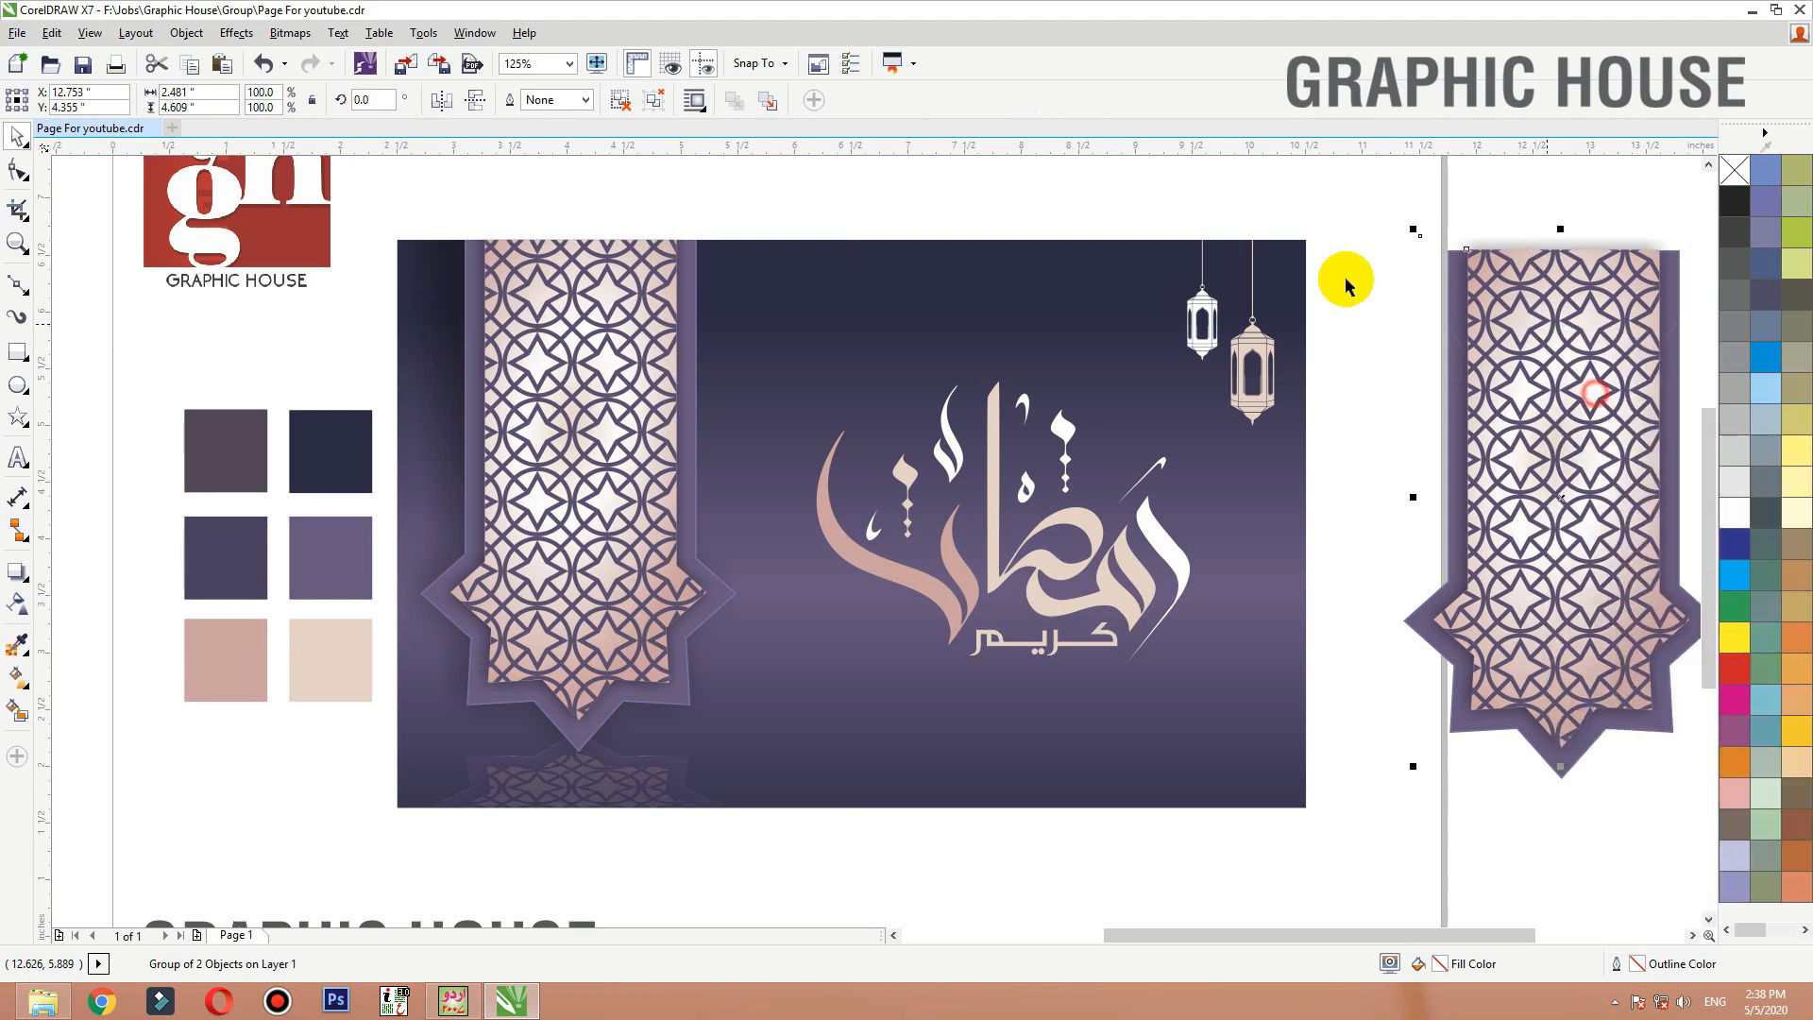
click(1509, 301)
click(620, 99)
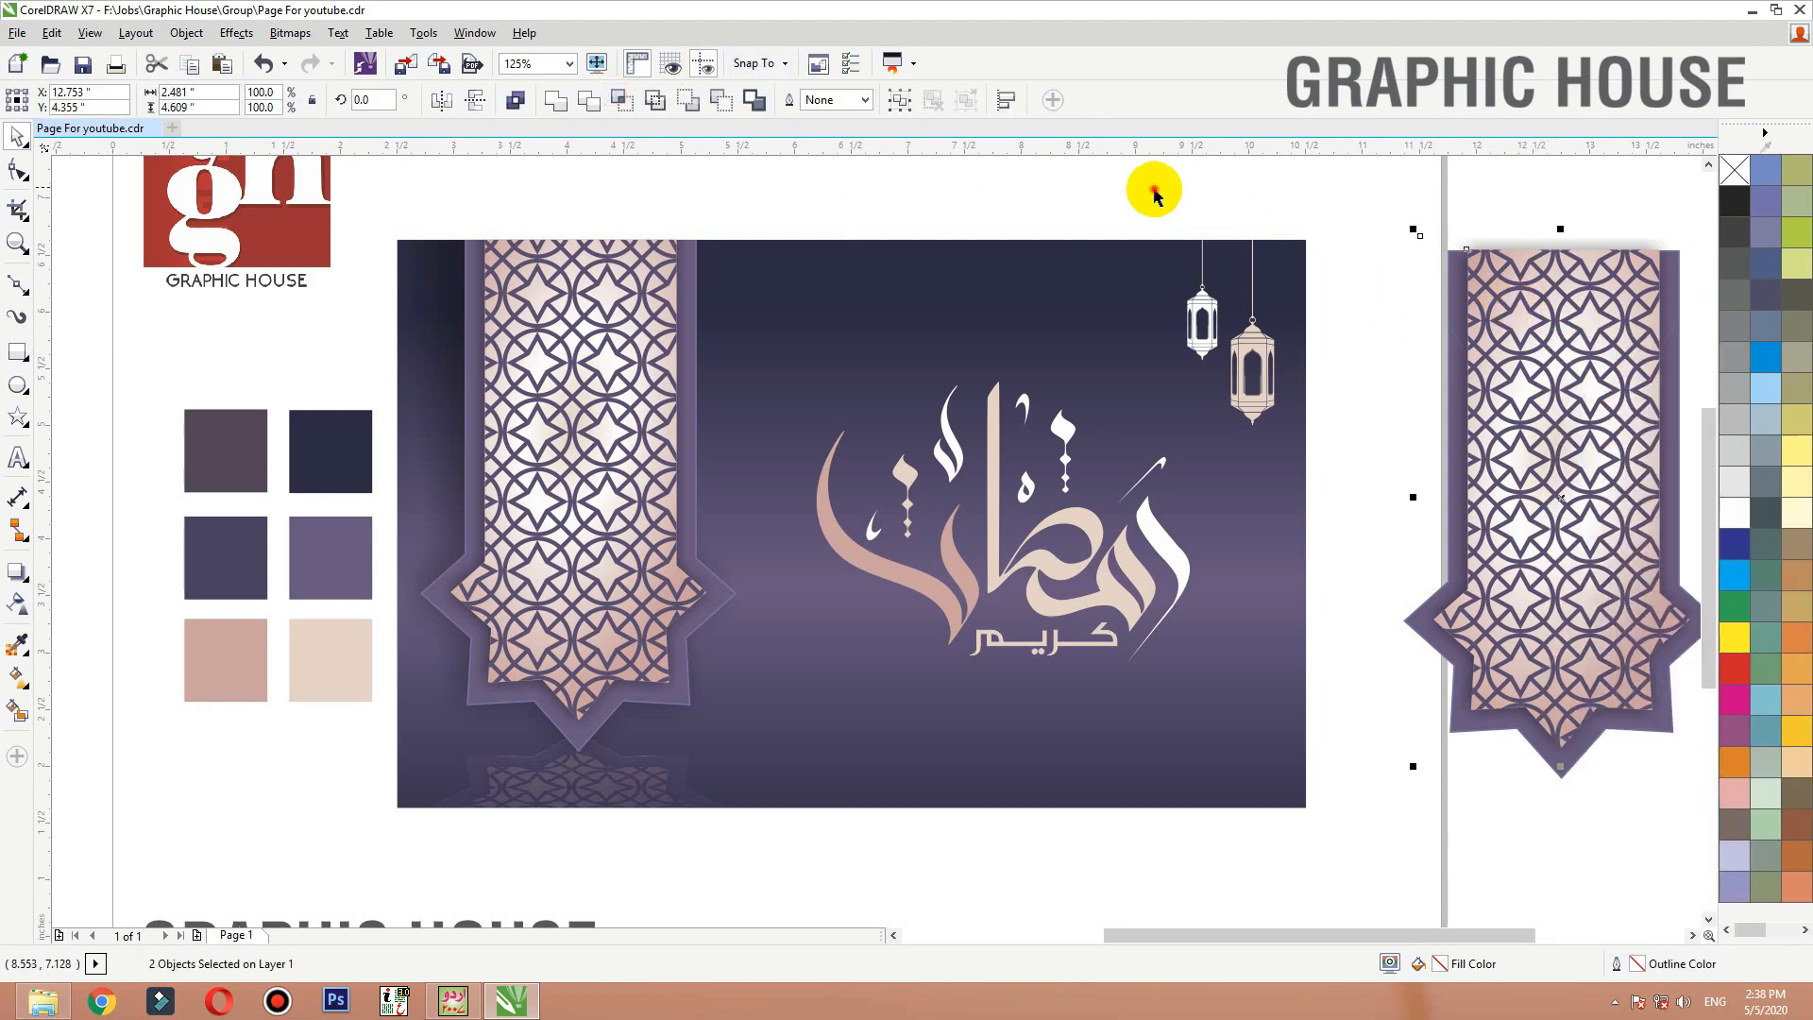
Move the patterned panel out of the copied banner's purple frame to the empty area below
click(1500, 300)
scroll(1500, 300, down, 2)
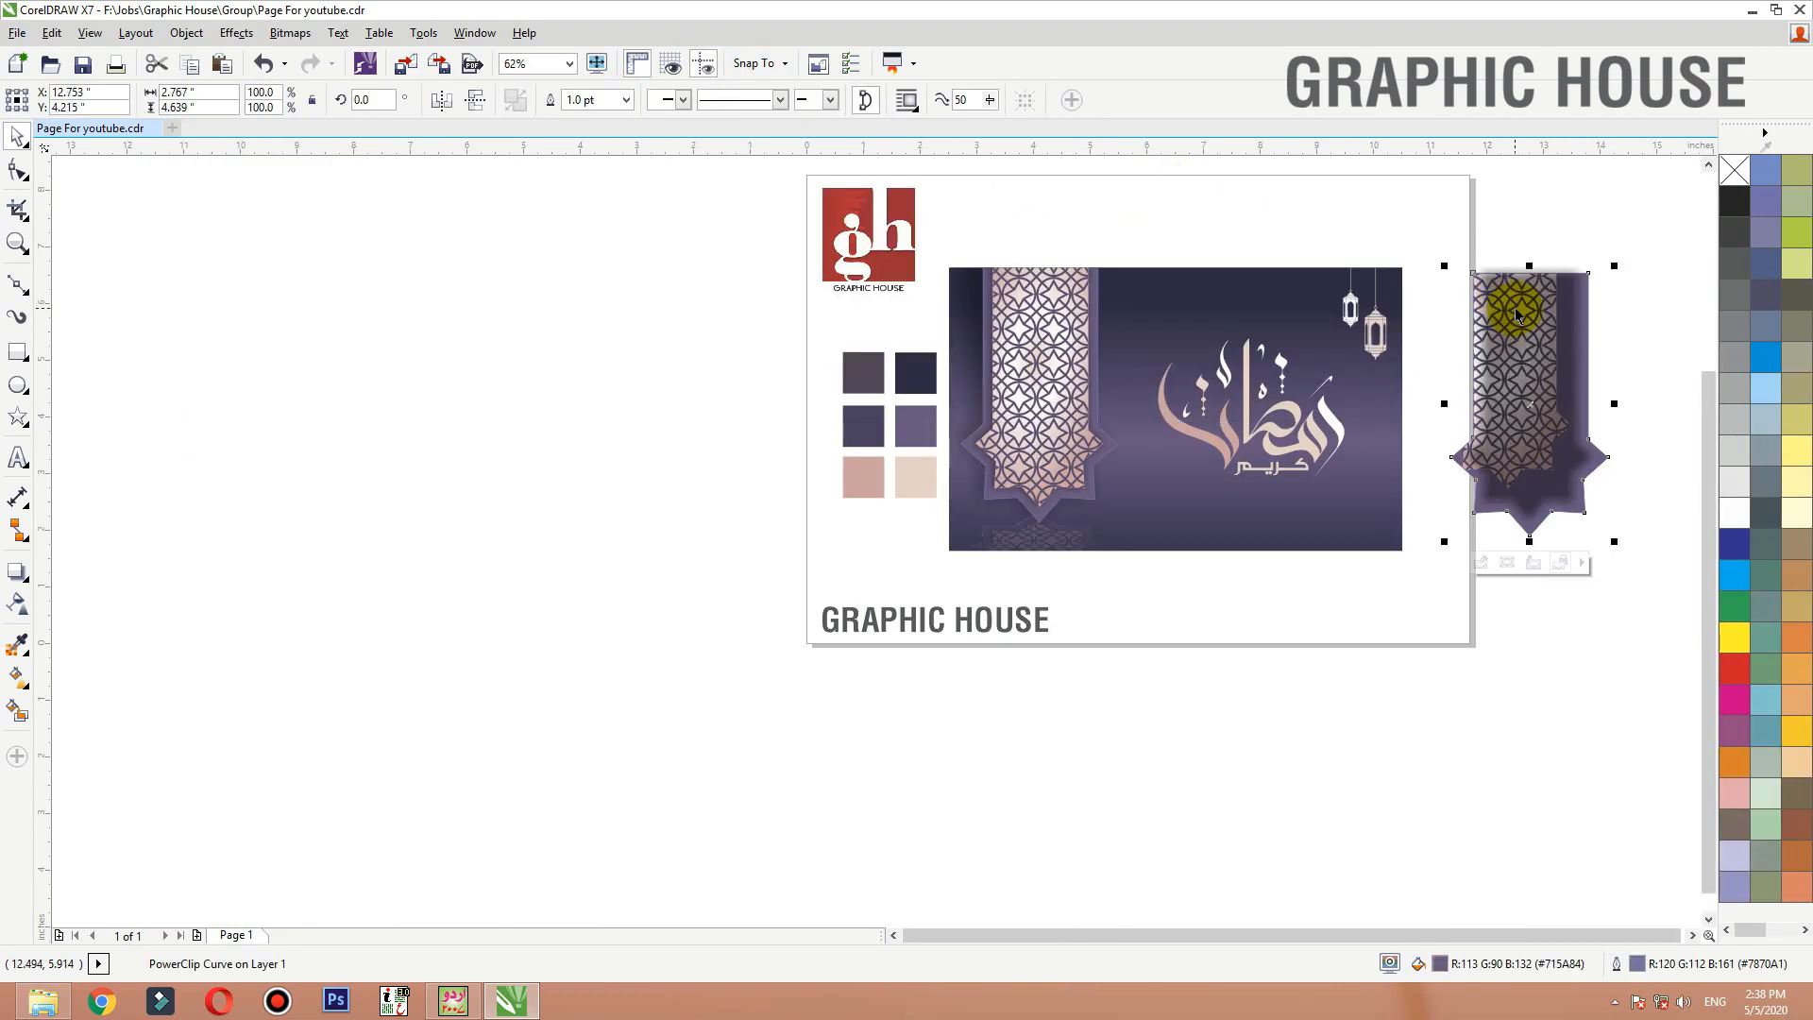
drag(1506, 304, 1413, 564)
right_click(1413, 564)
click(1449, 352)
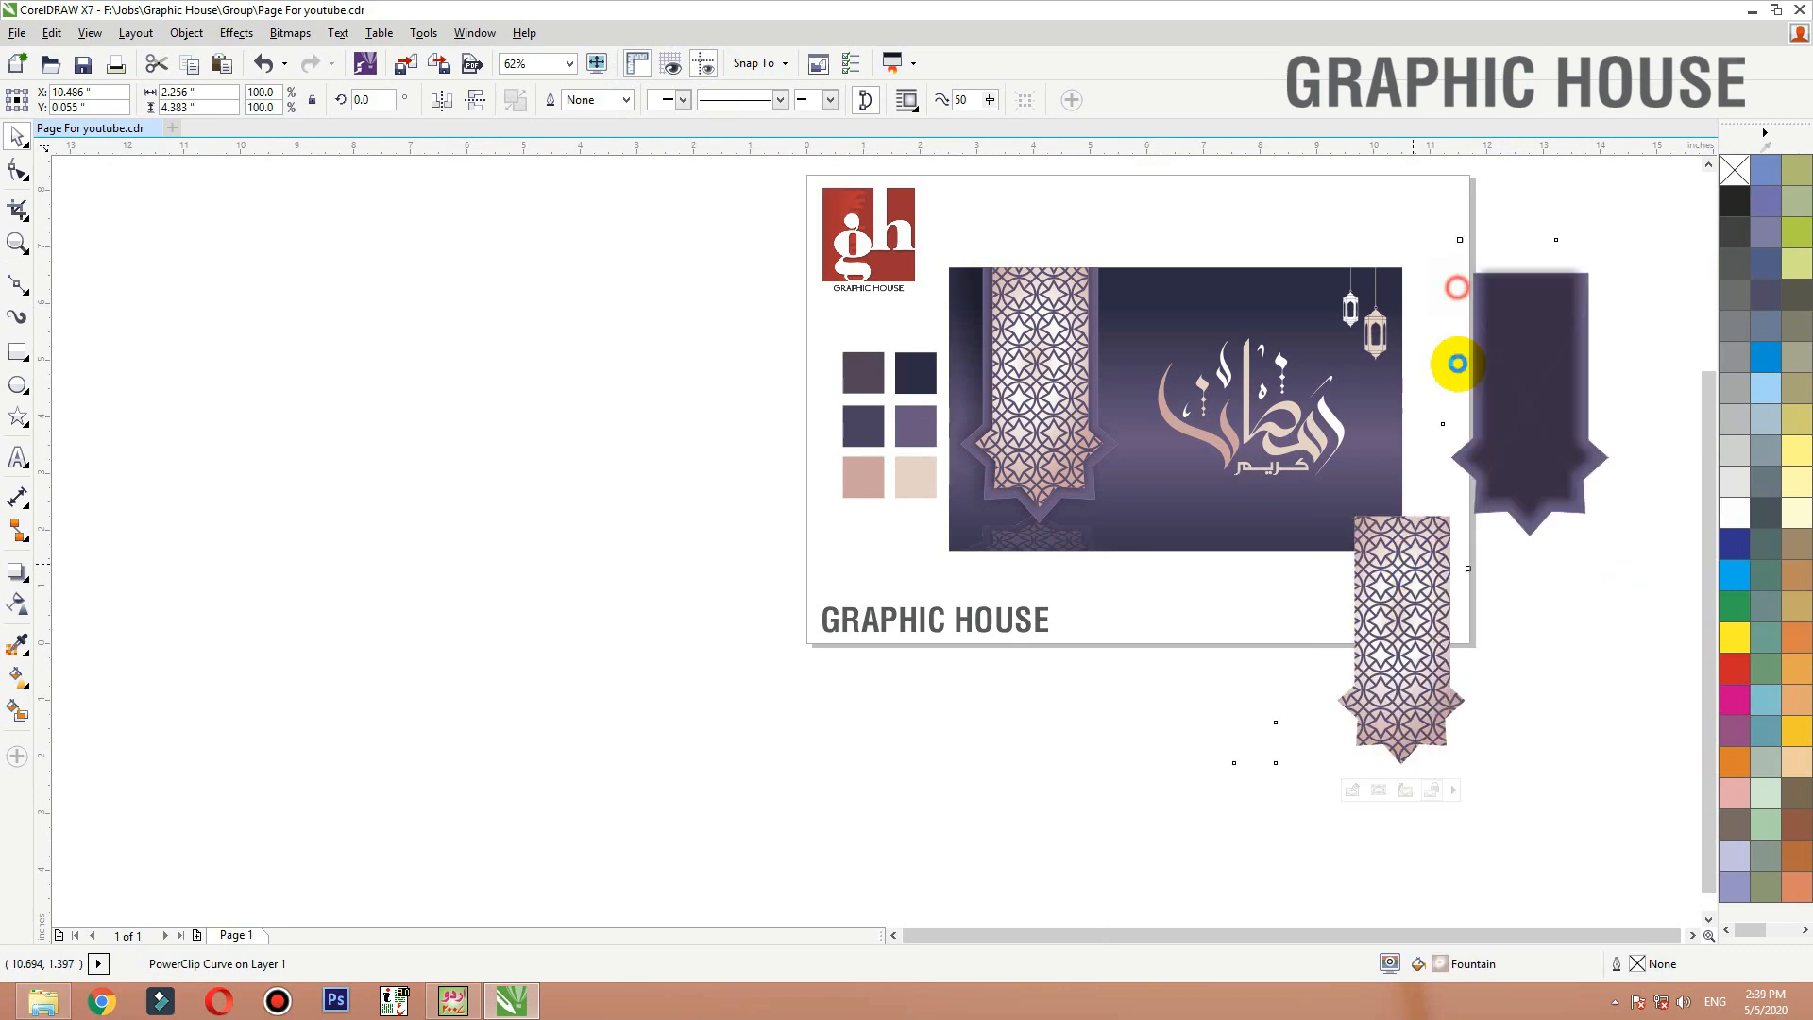
Extract the geometric pattern from the copied panel and delete the leftover panel and purple frame pieces
click(1562, 651)
mouse_move(1485, 659)
mouse_down()
mouse_move(1075, 762)
mouse_move(1501, 510)
mouse_up()
key(Delete)
click(1591, 429)
key(Delete)
click(1562, 466)
key(Delete)
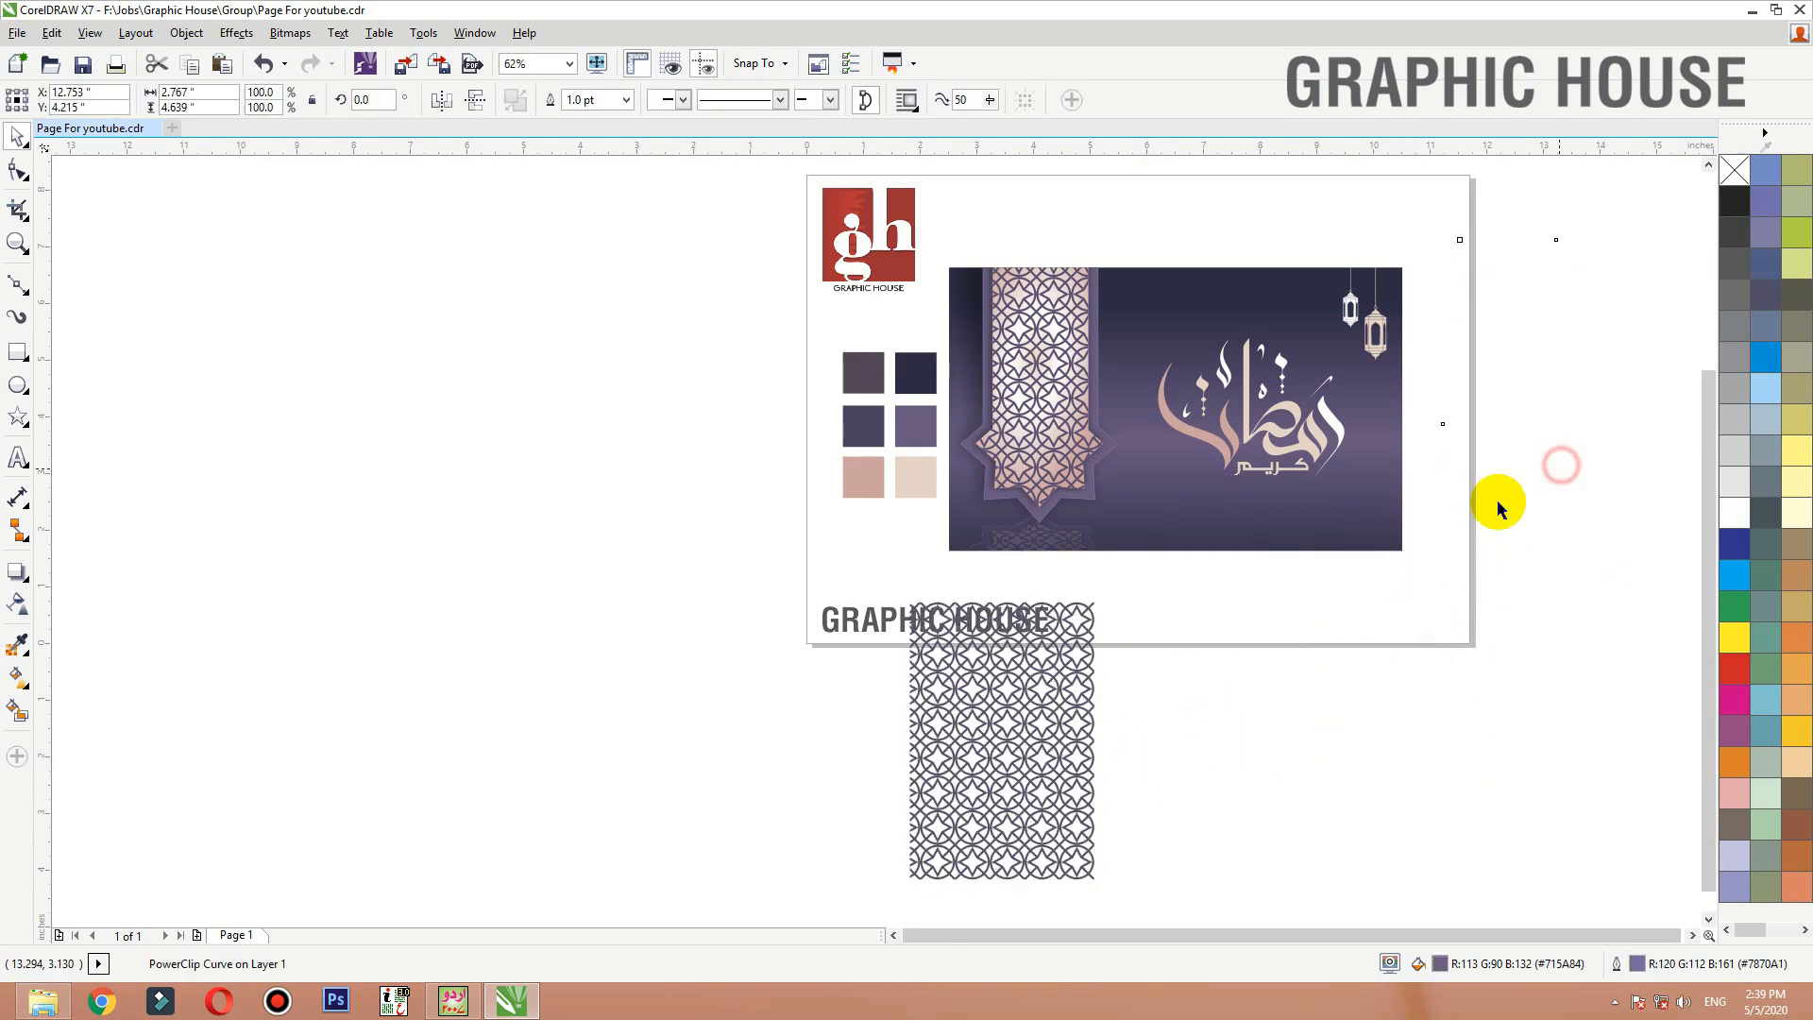
Move the extracted geometric pattern over the card's lower-right corner, at about X 9.13, Y 0.35 in
drag(1085, 680, 1085, 529)
key(F2)
drag(809, 378, 1528, 821)
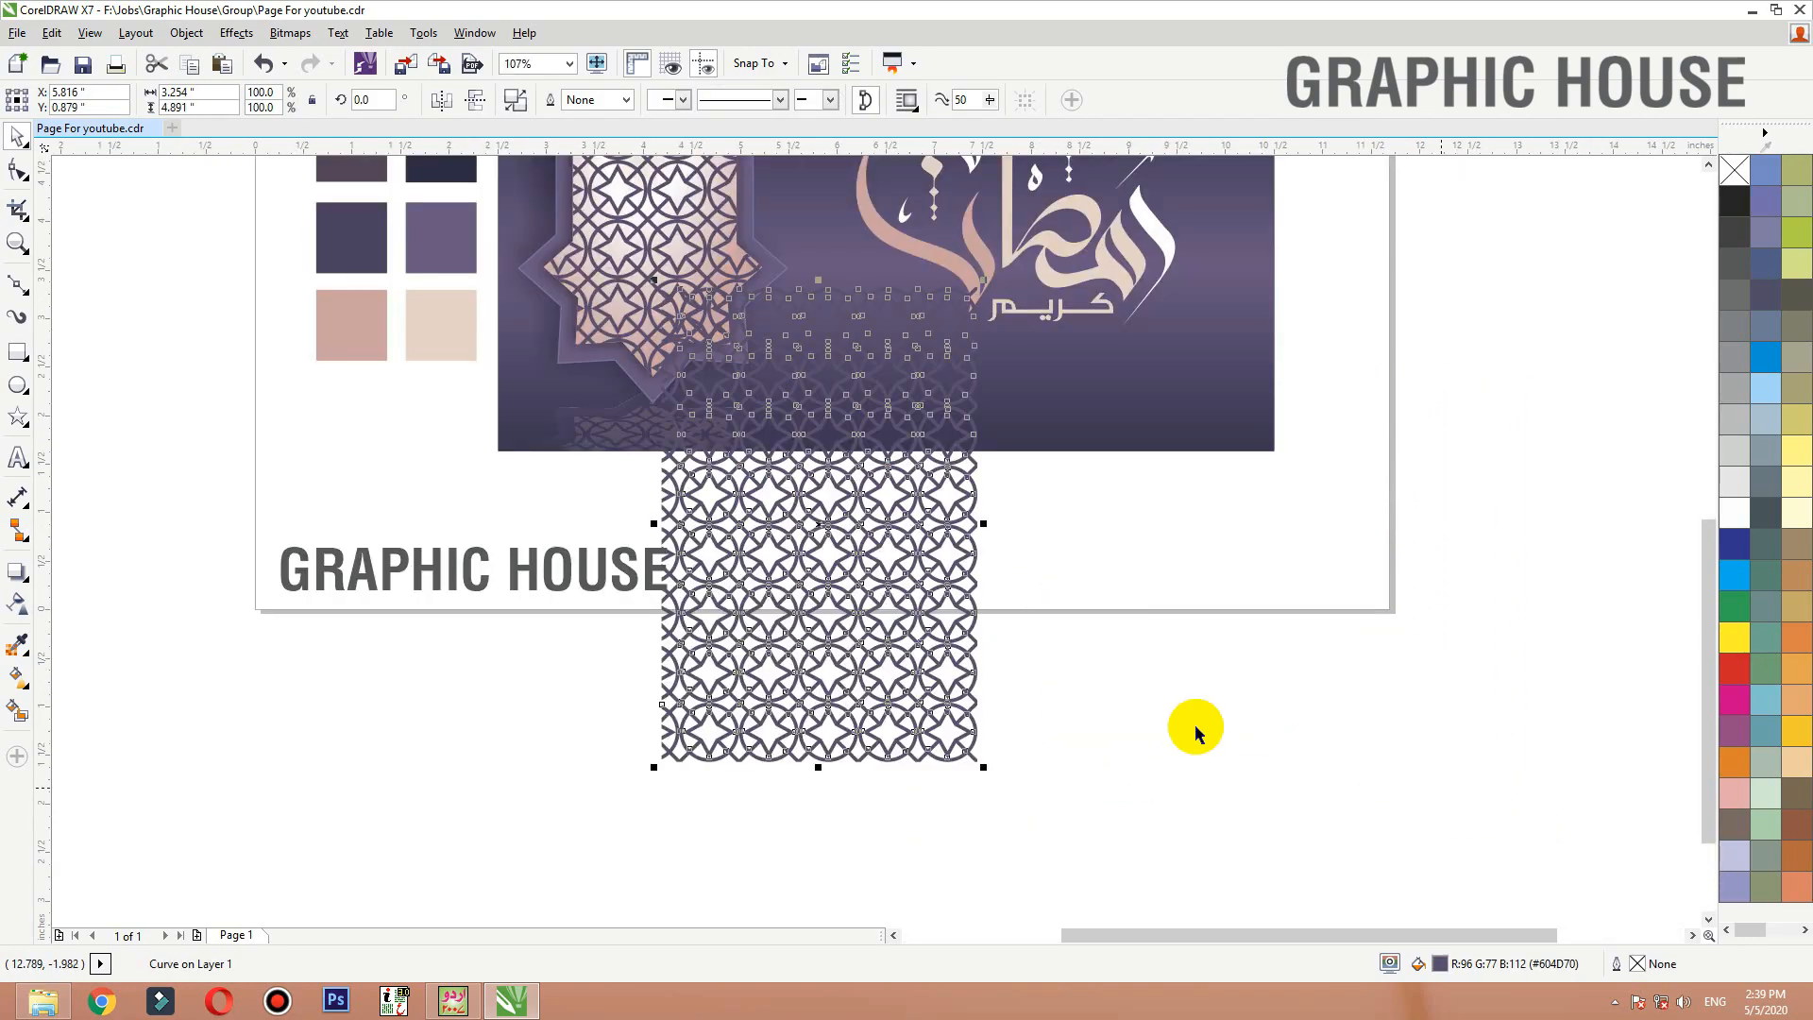
drag(795, 527, 1090, 590)
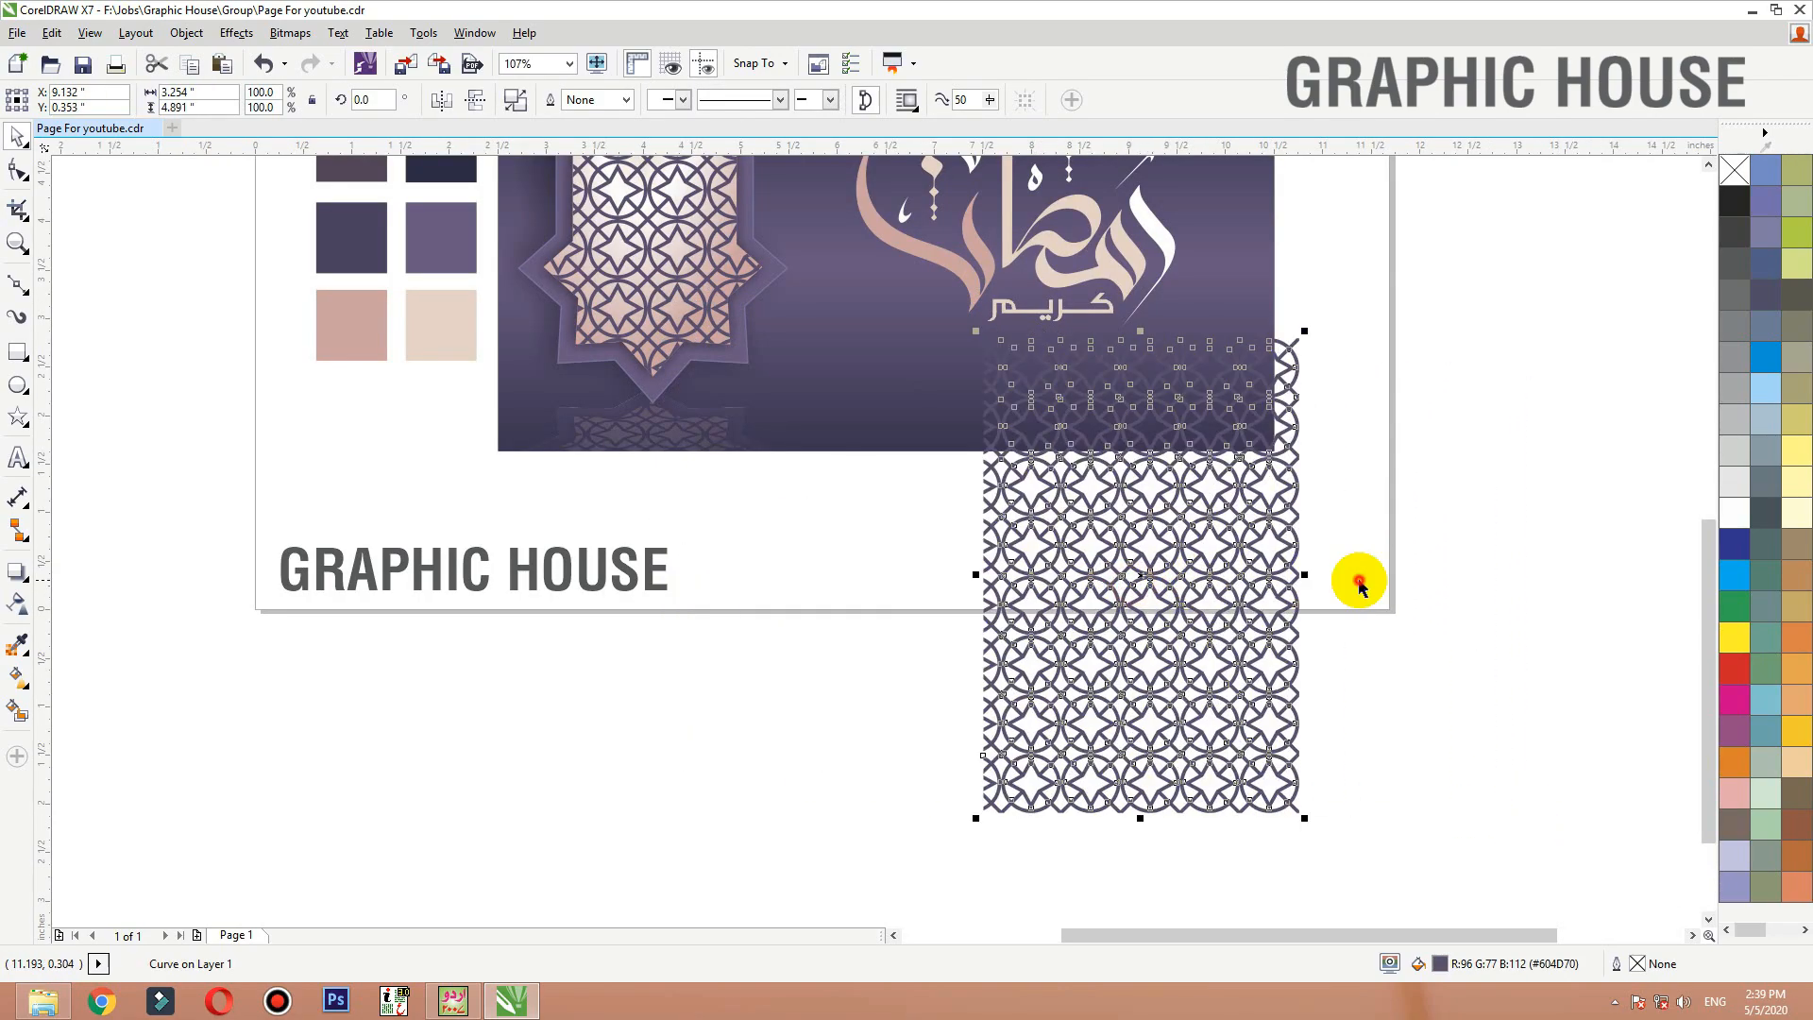
click(1360, 583)
key(F3)
key(F2)
drag(1356, 614, 719, 353)
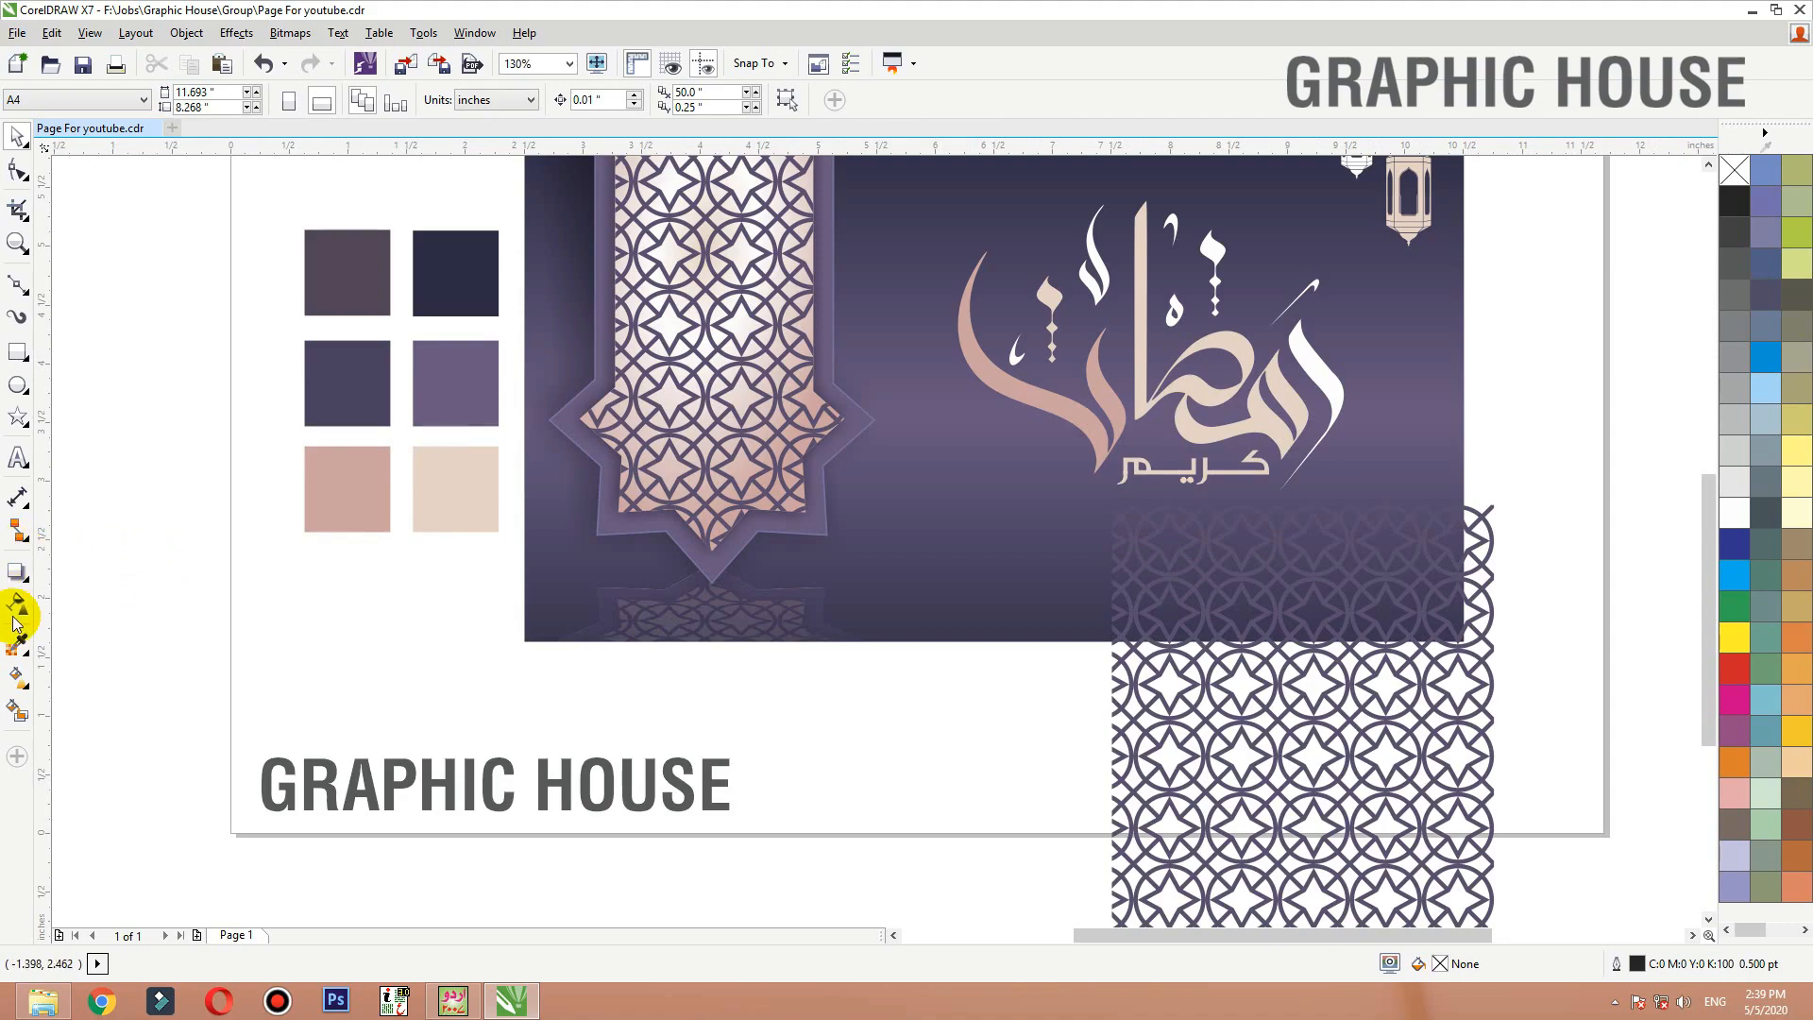
Recolour the extracted geometric pattern with the colour sampled from the purple swatch
click(17, 646)
click(435, 383)
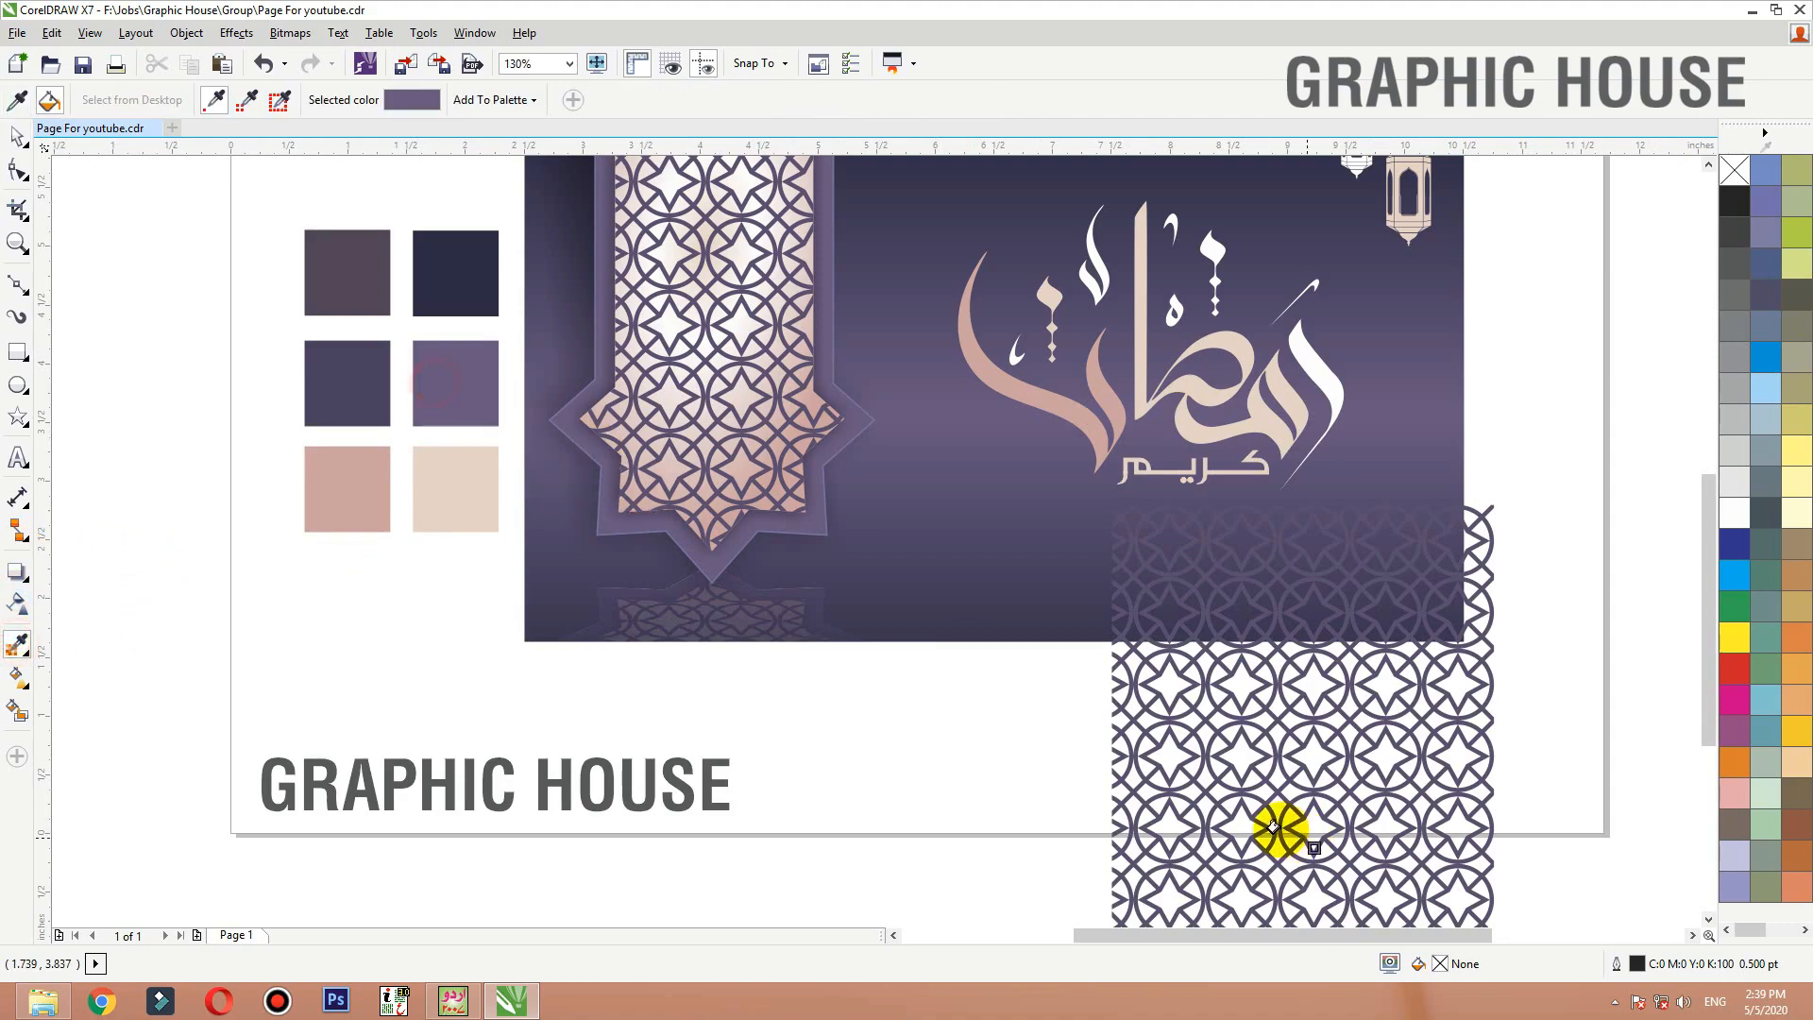
click(1223, 783)
key(space)
Shift the geometric pattern slightly up, PowerClip it inside the card background and open the clipped contents for editing
drag(1212, 776, 1241, 732)
right_click(1309, 742)
click(1351, 129)
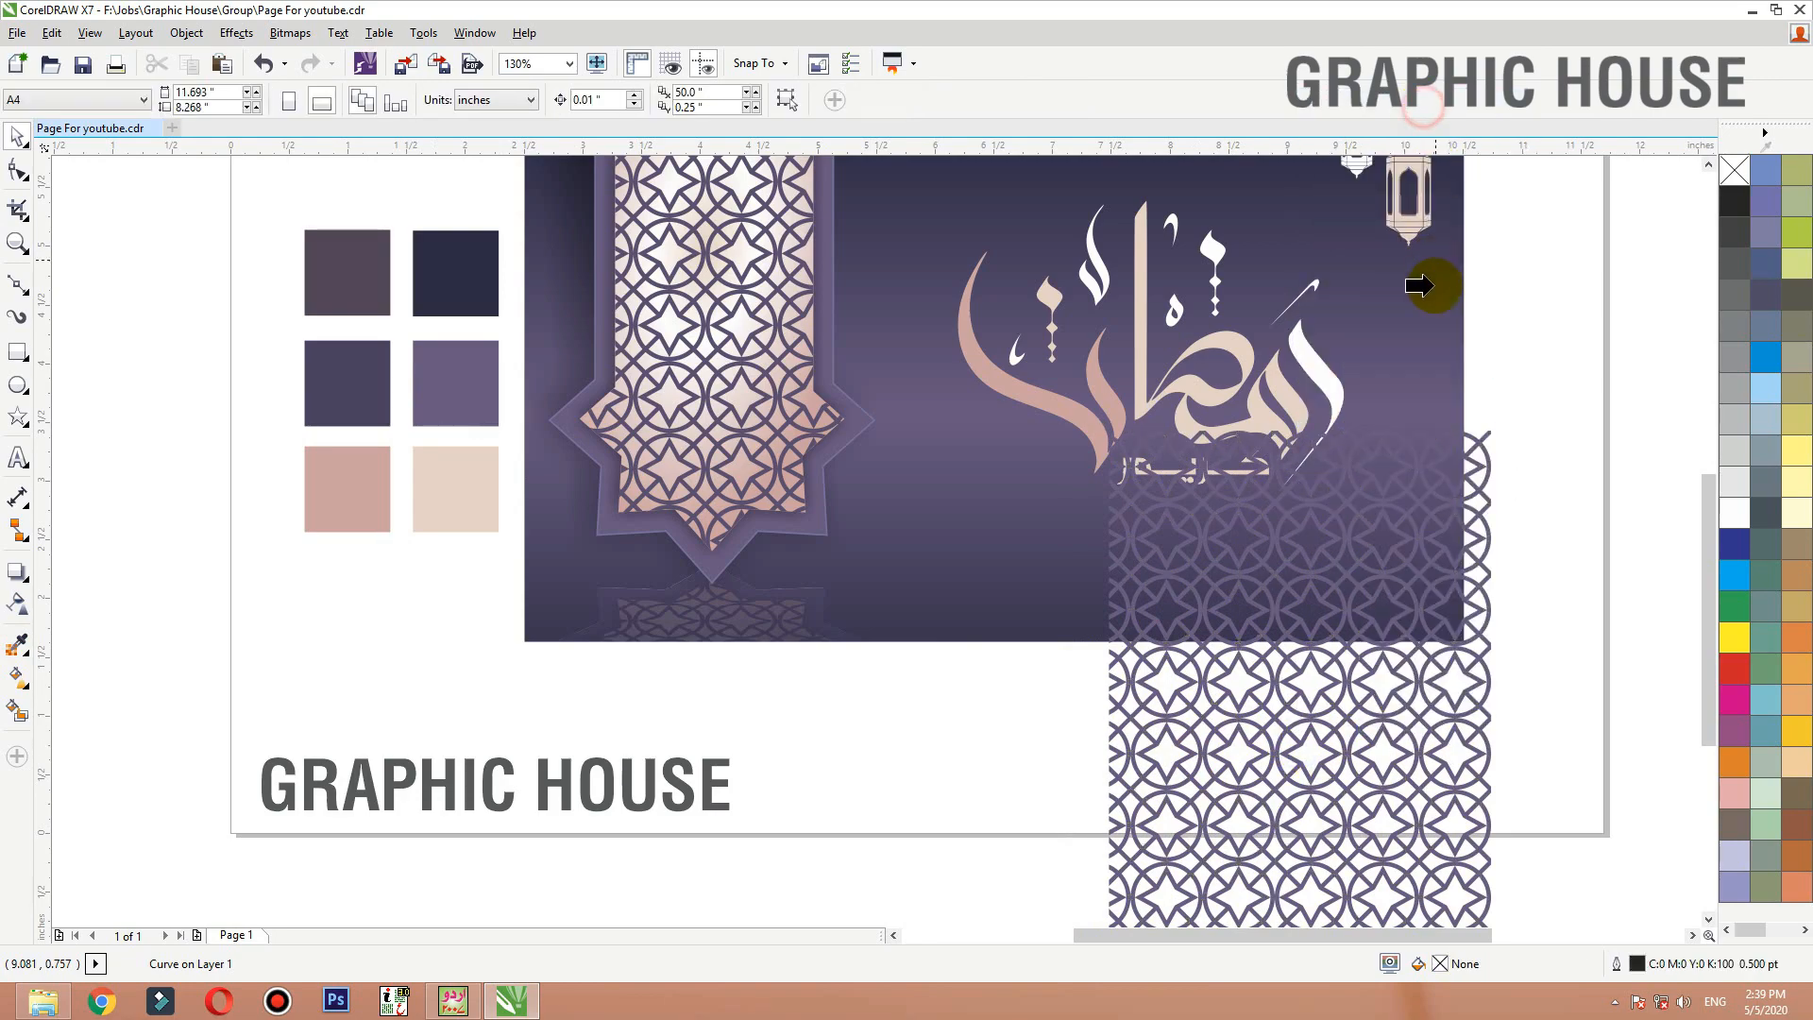
click(1445, 312)
ctrl+click(1445, 311)
Move the pattern up inside the card and scale it to 118.3%, about 3.851 × 5.788 in, covering the card's right half
scroll(1415, 658, down, 2)
drag(1413, 700, 1407, 520)
drag(1260, 640, 1221, 697)
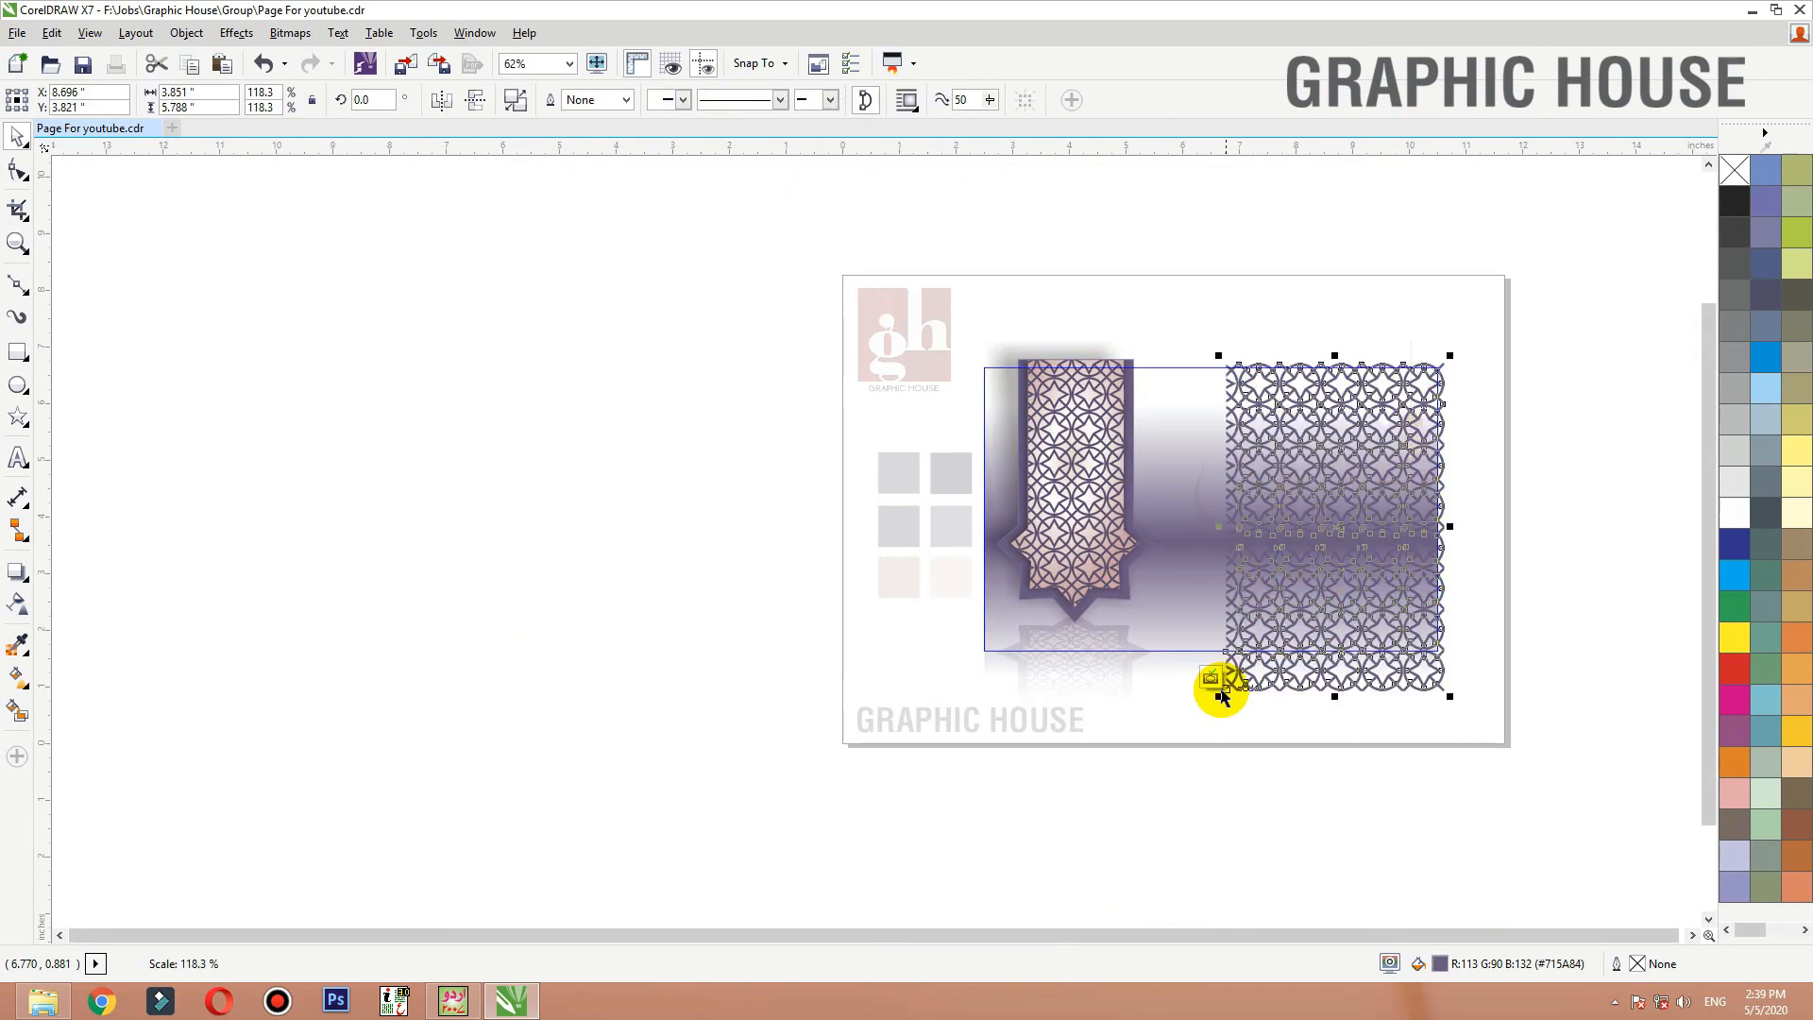
ctrl+click(1498, 530)
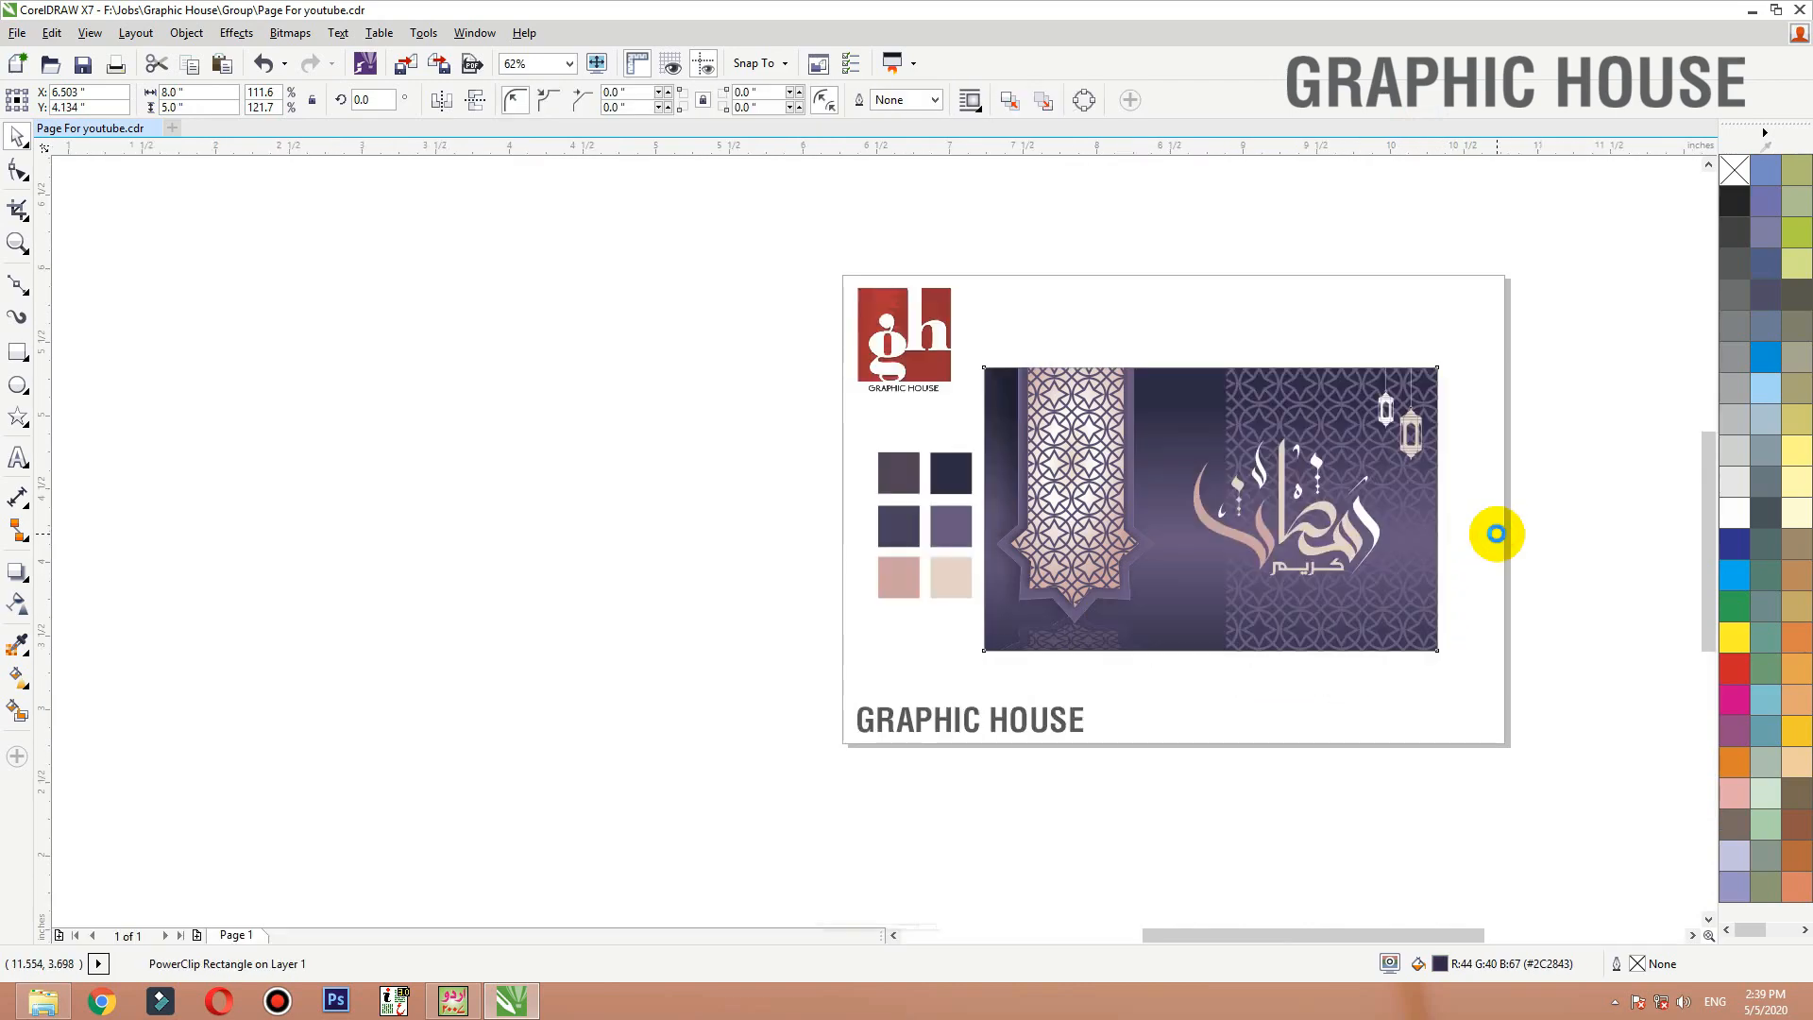
Apply a uniform transparency of 50 to the geometric pattern inside the card and finish editing the contents
key(shift+F2)
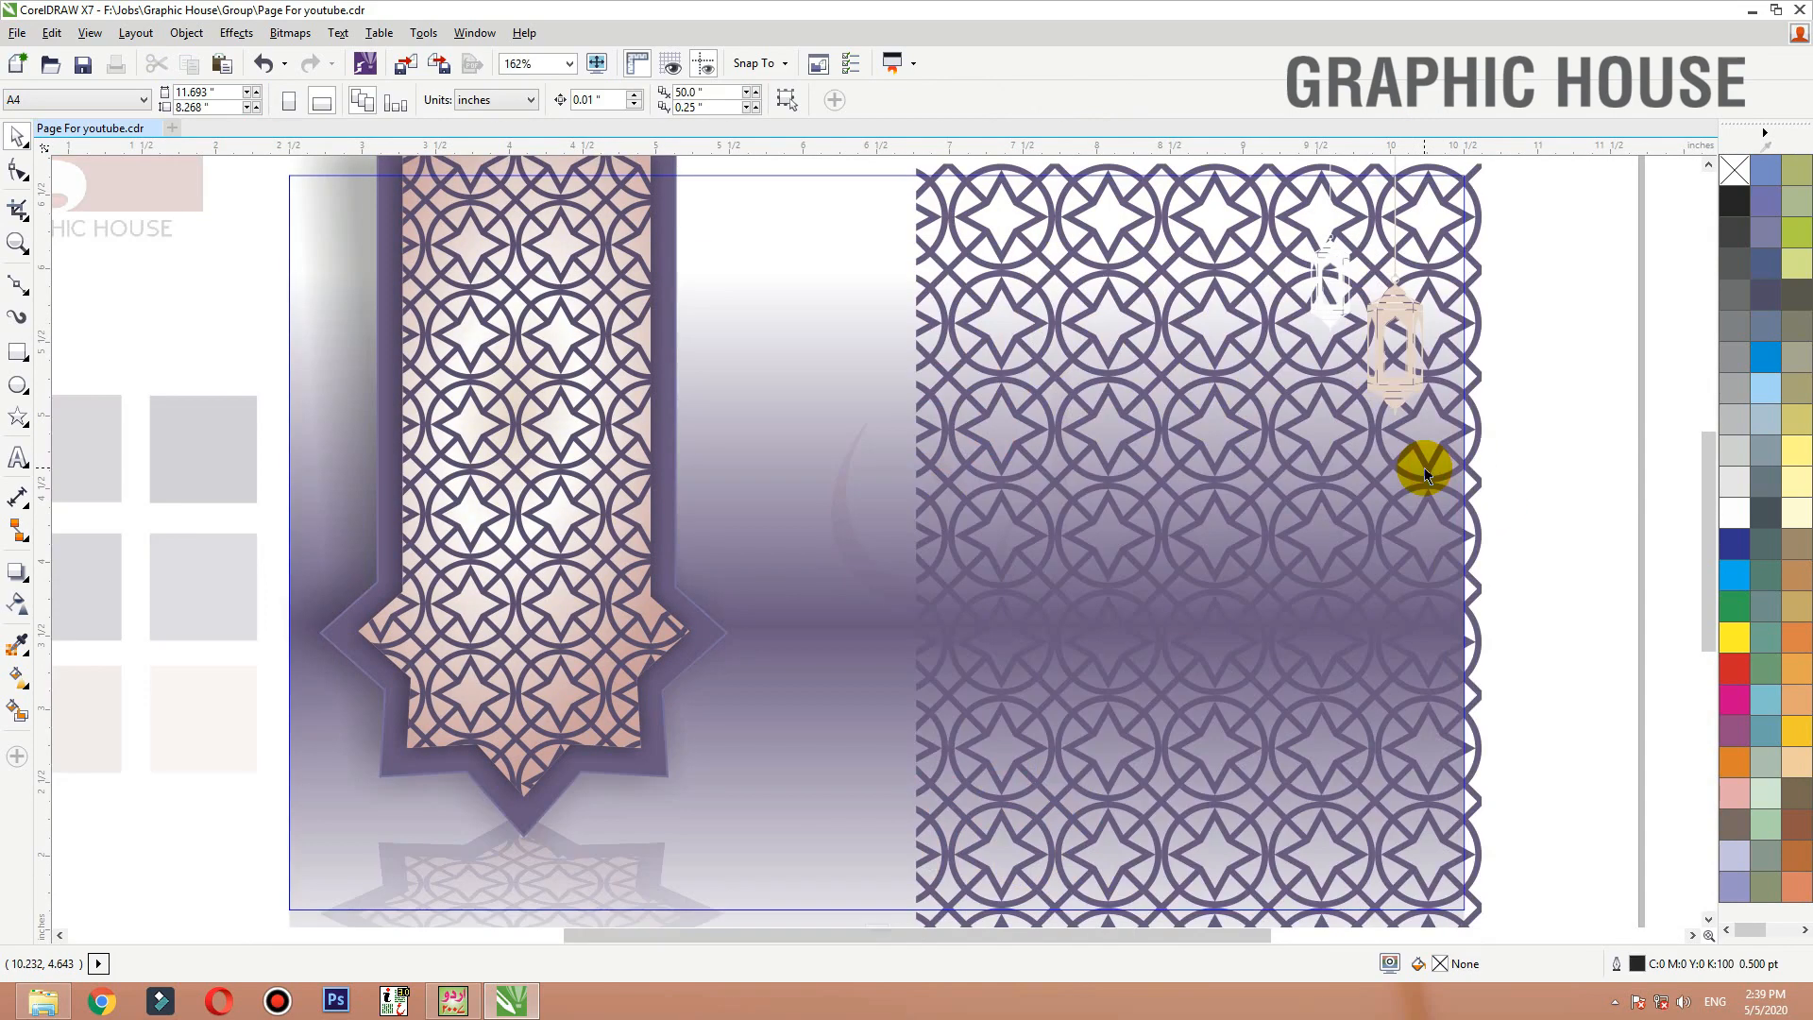
ctrl+click(1430, 467)
click(1487, 371)
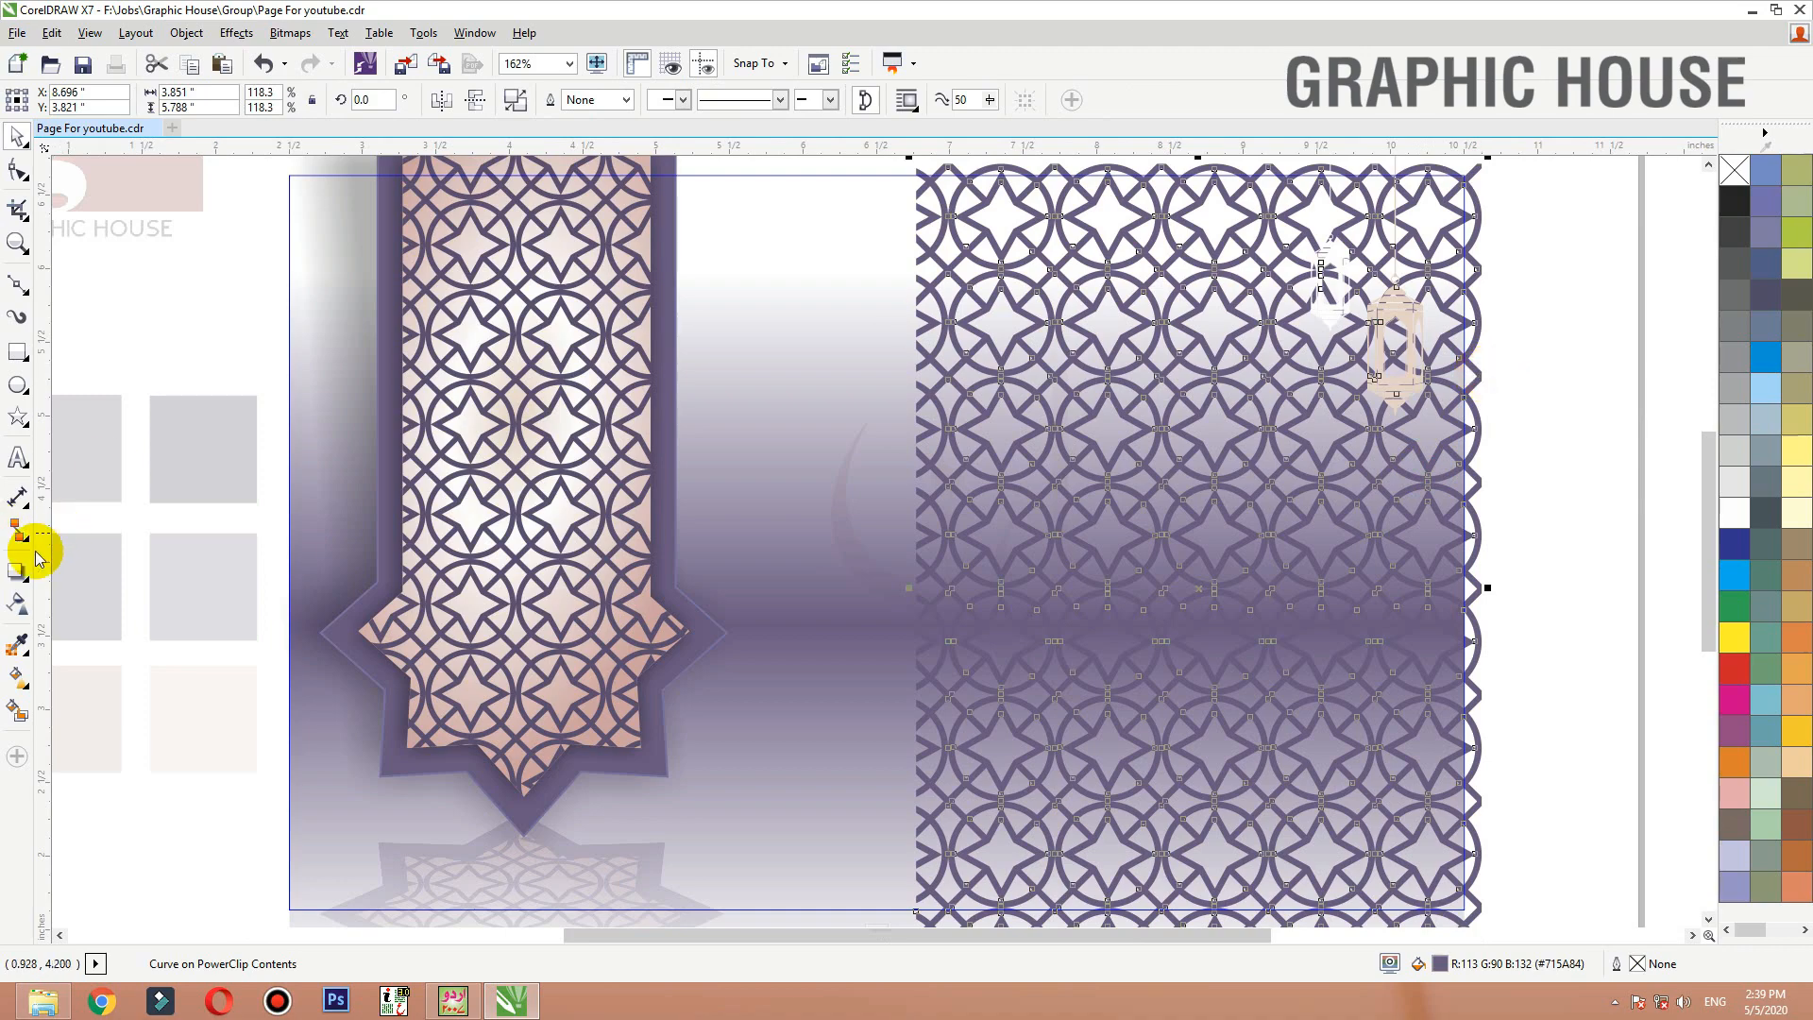
click(24, 593)
click(17, 135)
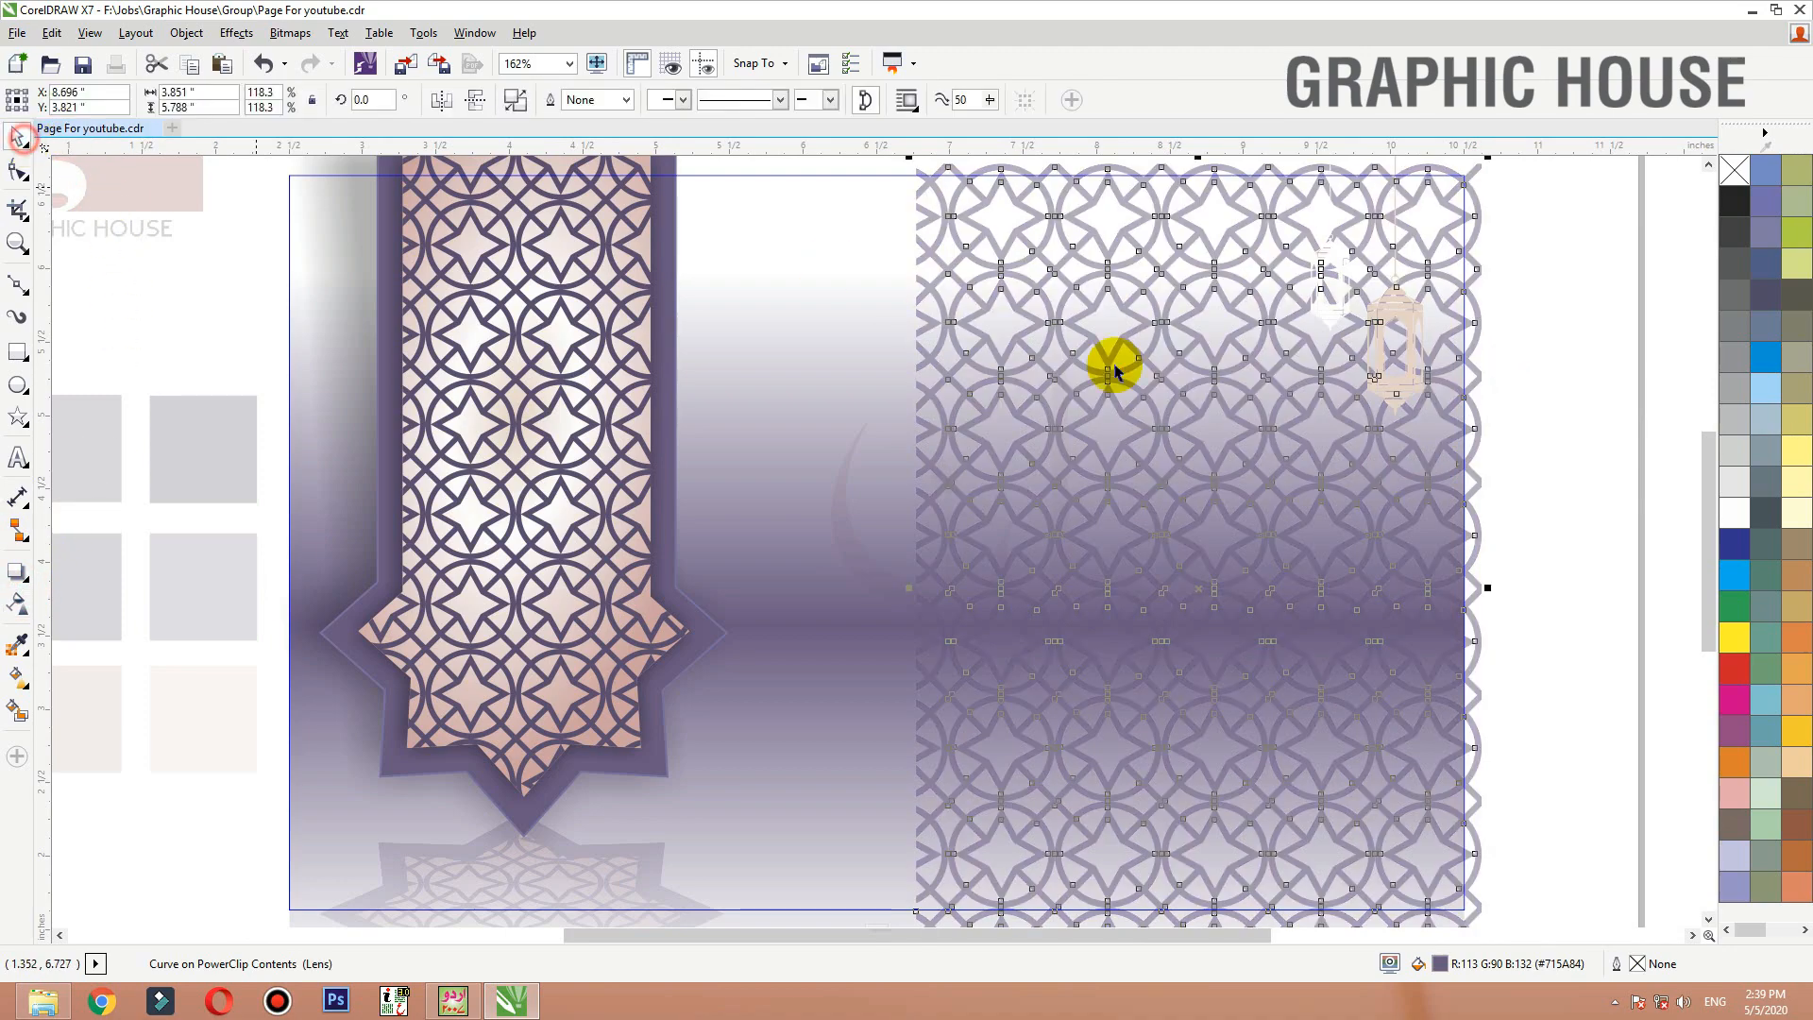
ctrl+click(1518, 383)
Set the clipped pattern's transparency to 80 and finish editing the card's contents
ctrl+click(1460, 422)
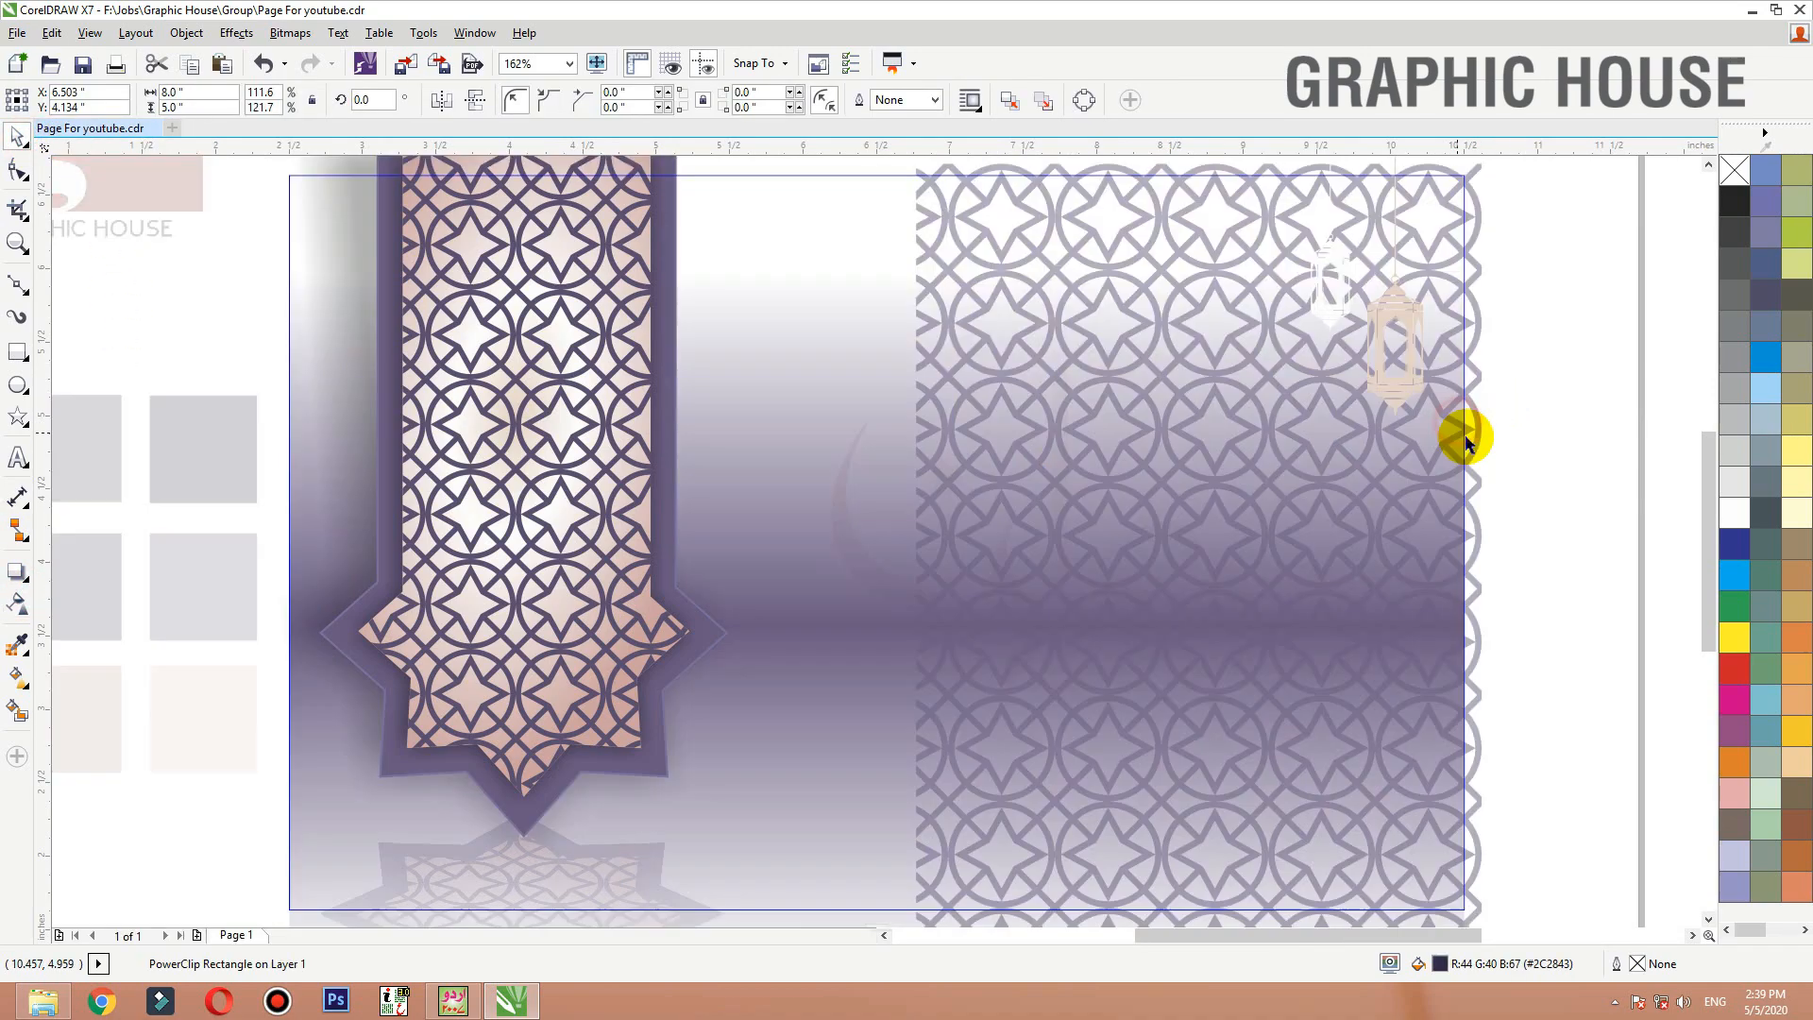
click(21, 602)
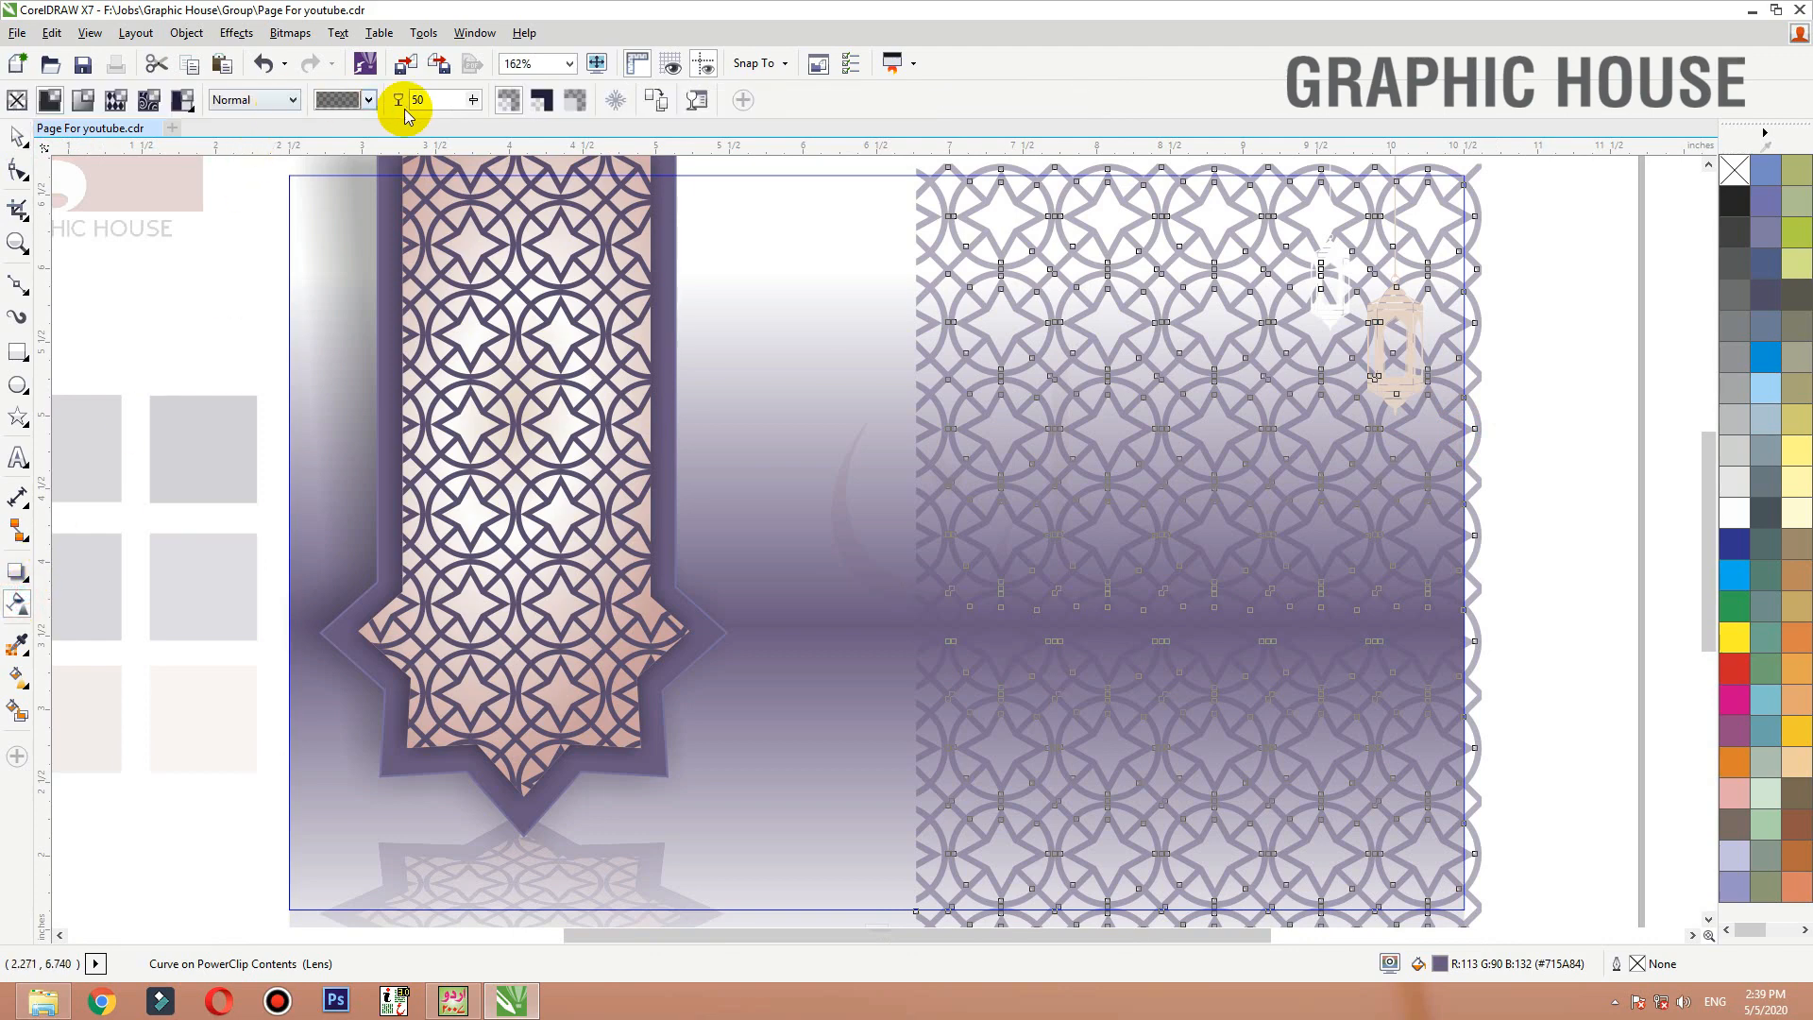
click(304, 70)
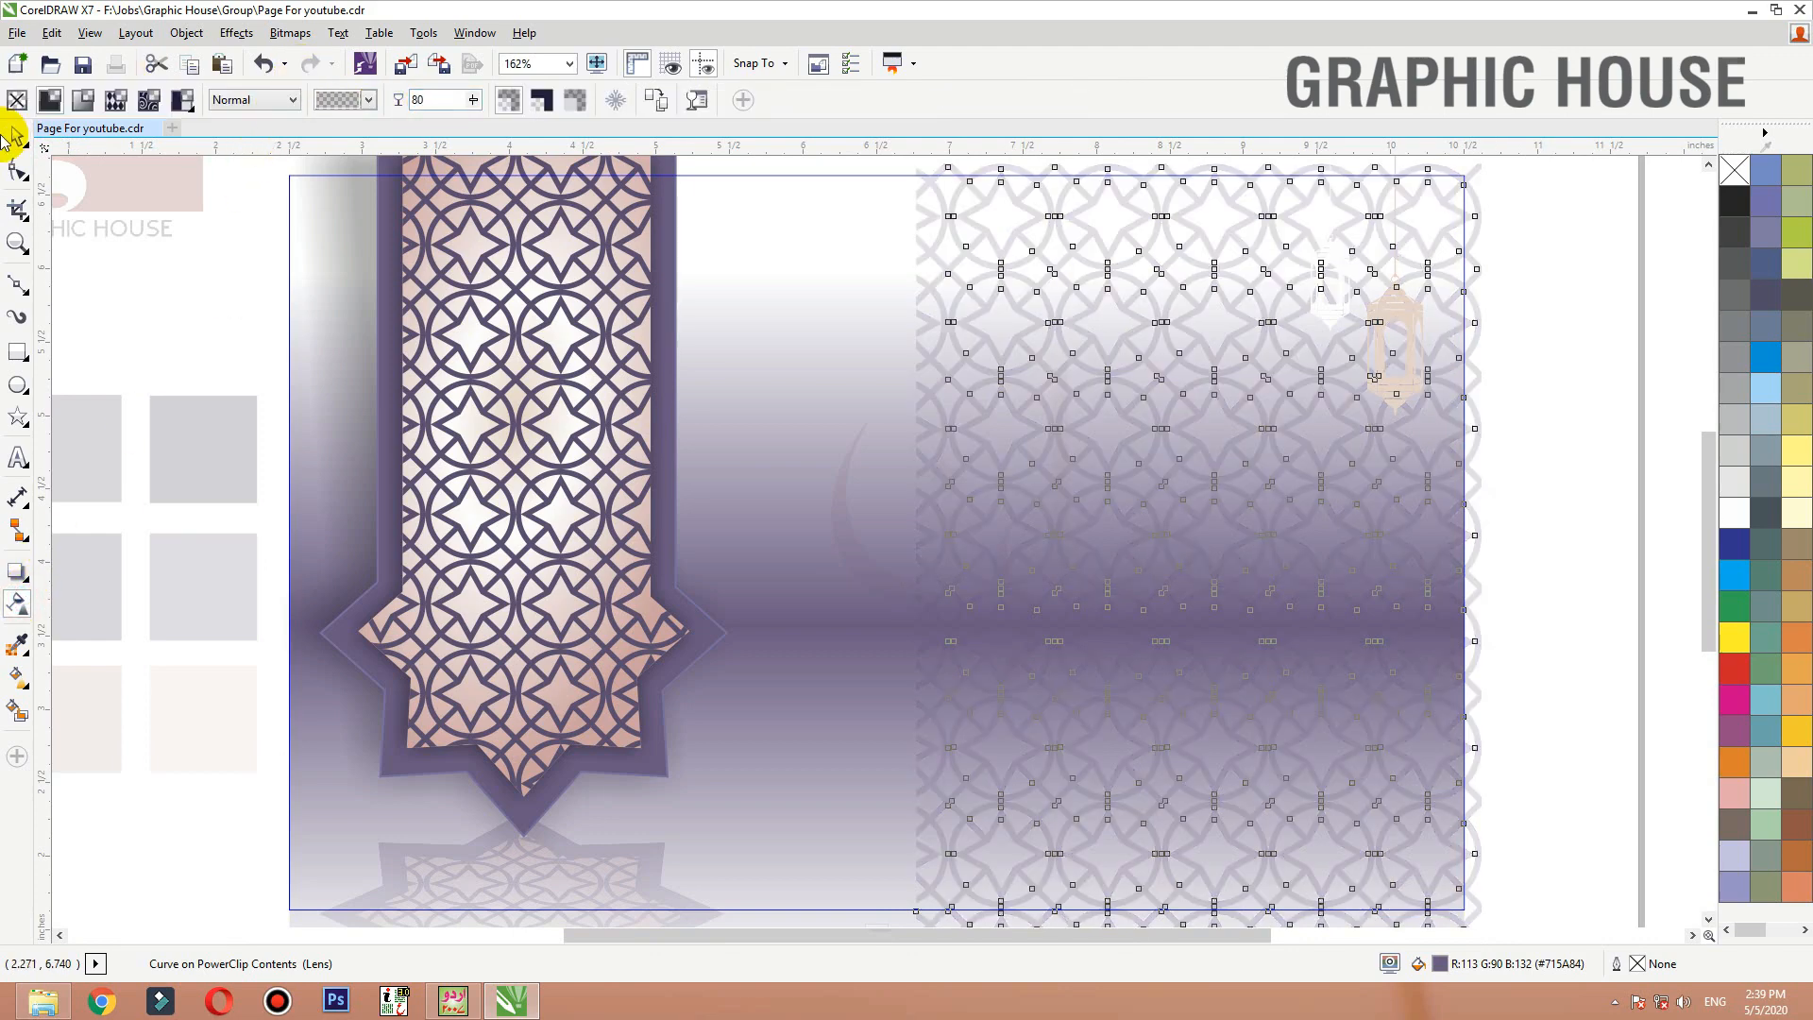
click(14, 140)
ctrl+click(1583, 348)
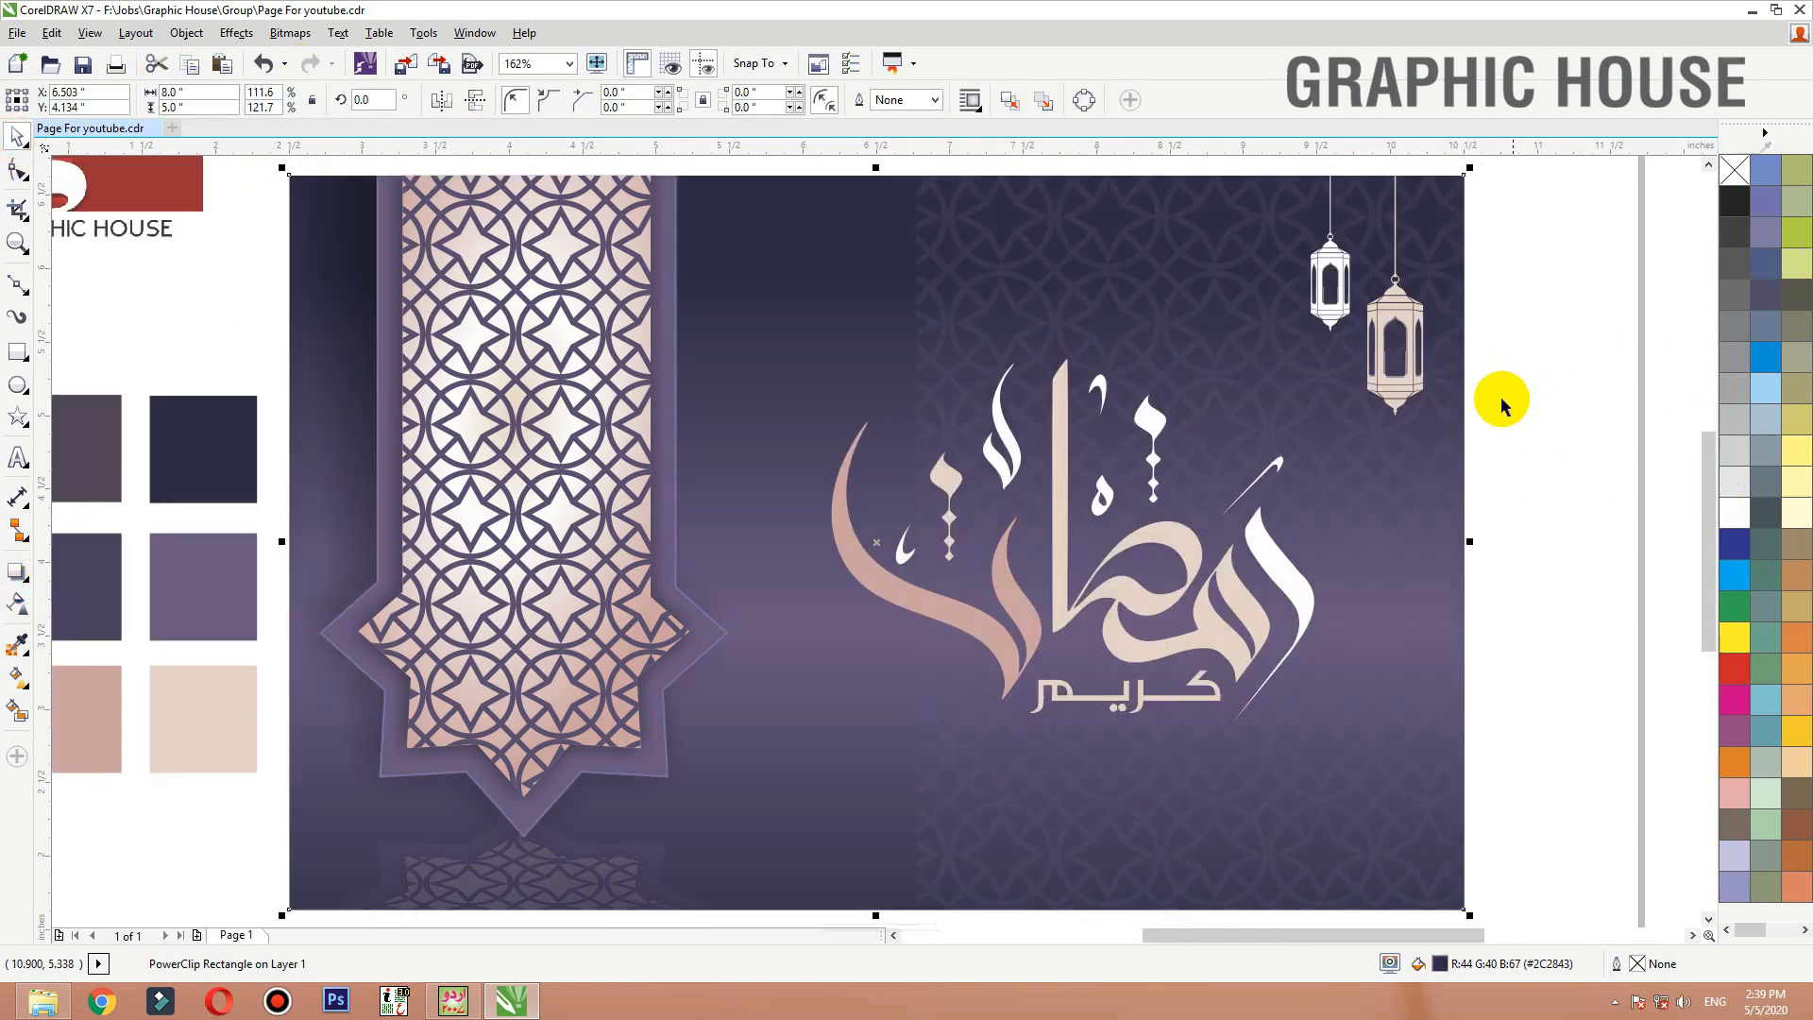
Add a copy of the pattern on its left side, group the two and scale them to 107.8% to cover the whole card
ctrl+click(1443, 472)
click(1479, 449)
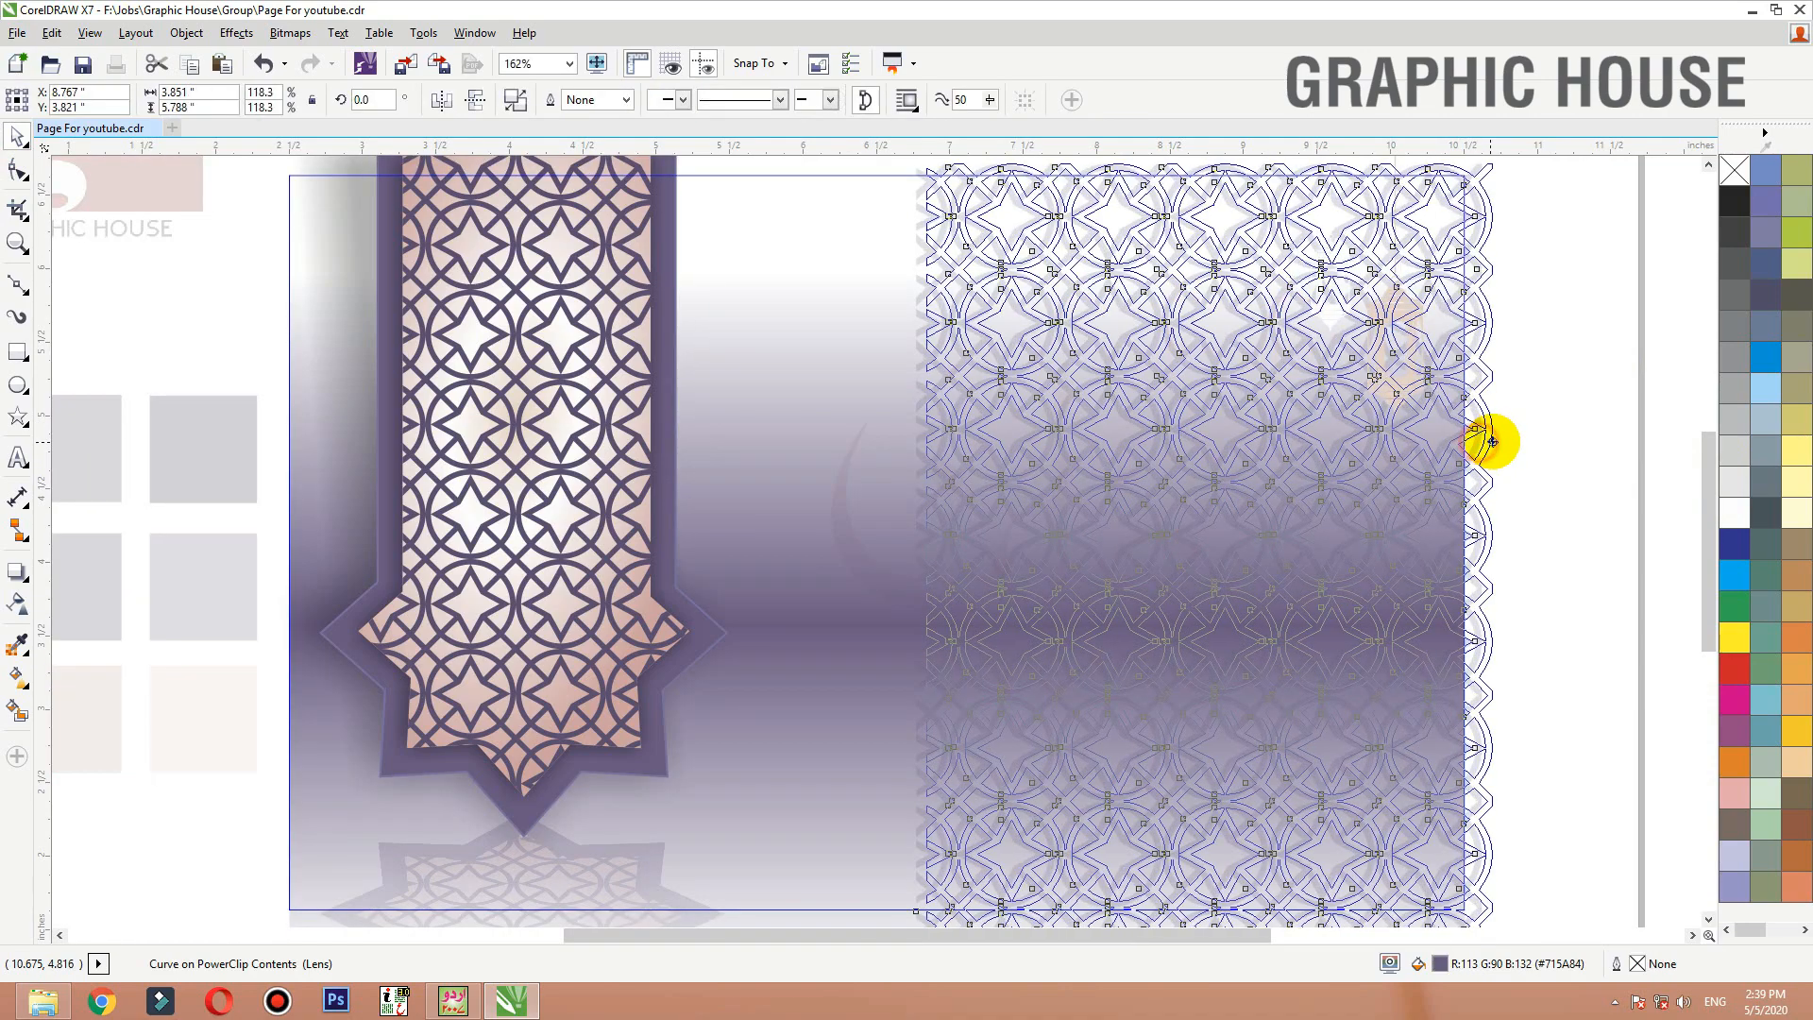
scroll(1507, 538, down, 3)
drag(1492, 506, 1142, 502)
shift+click(1476, 707)
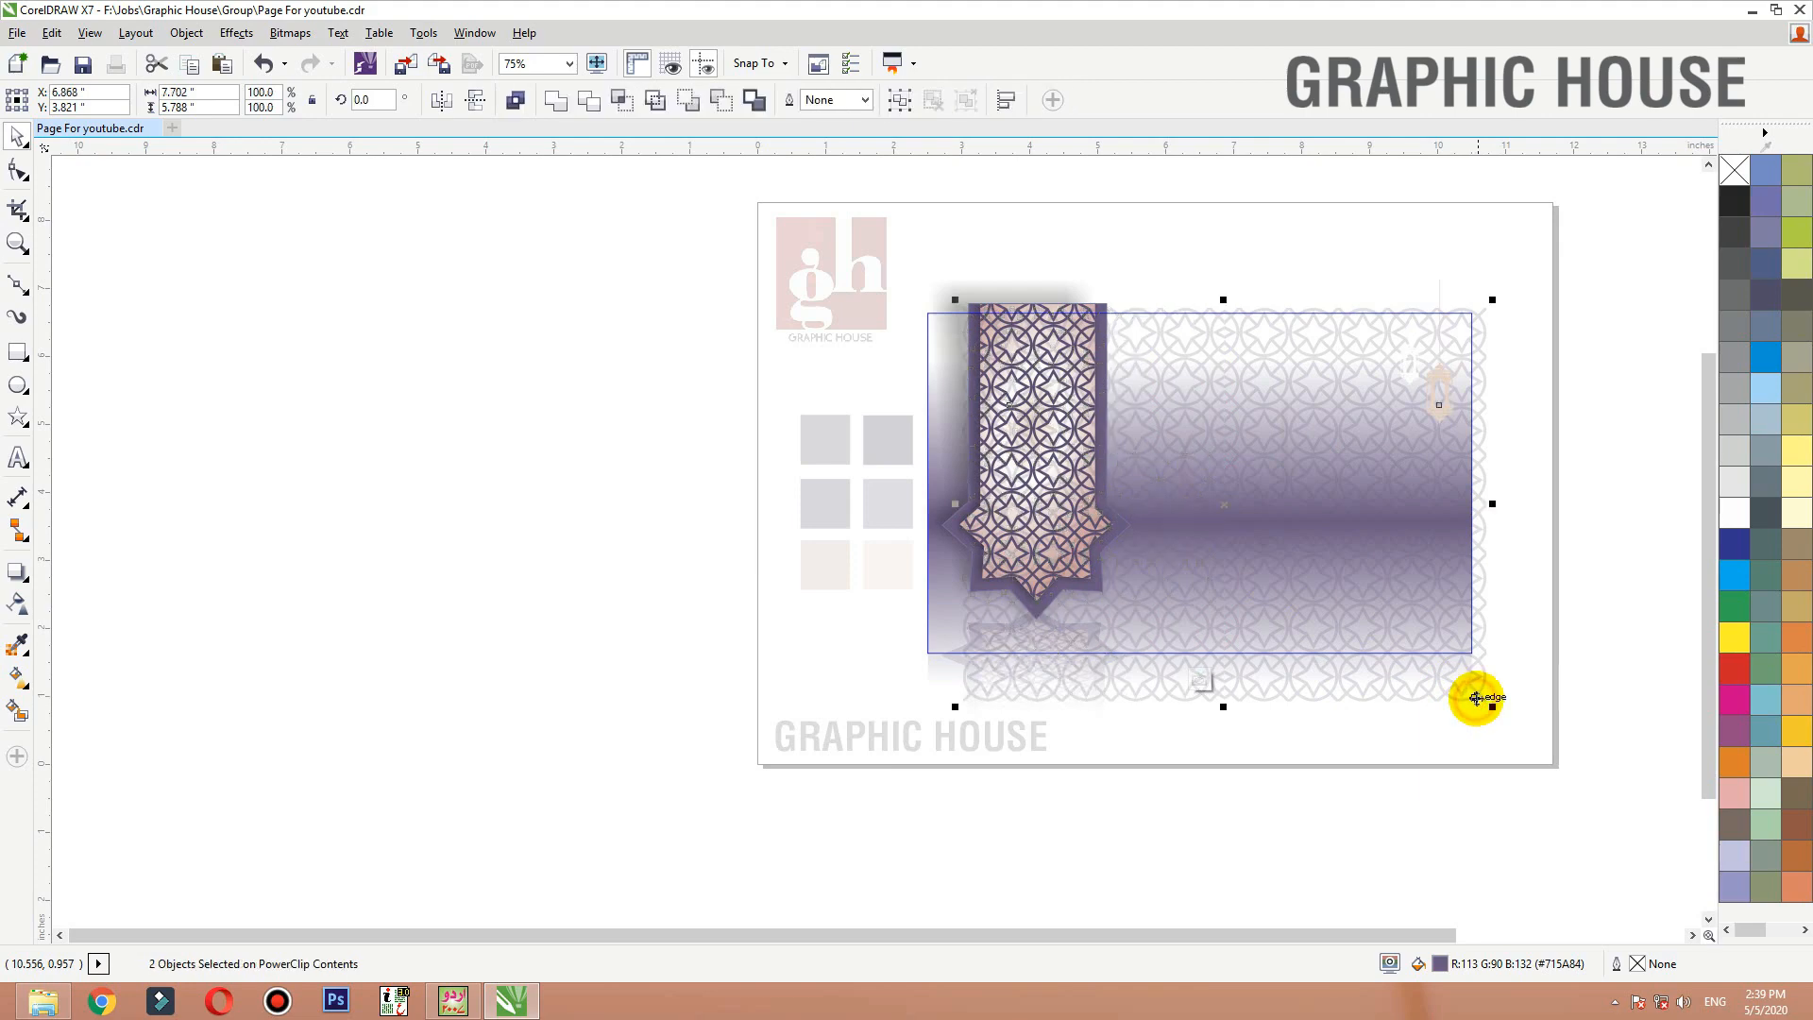
key(ctrl+g)
drag(955, 706, 912, 761)
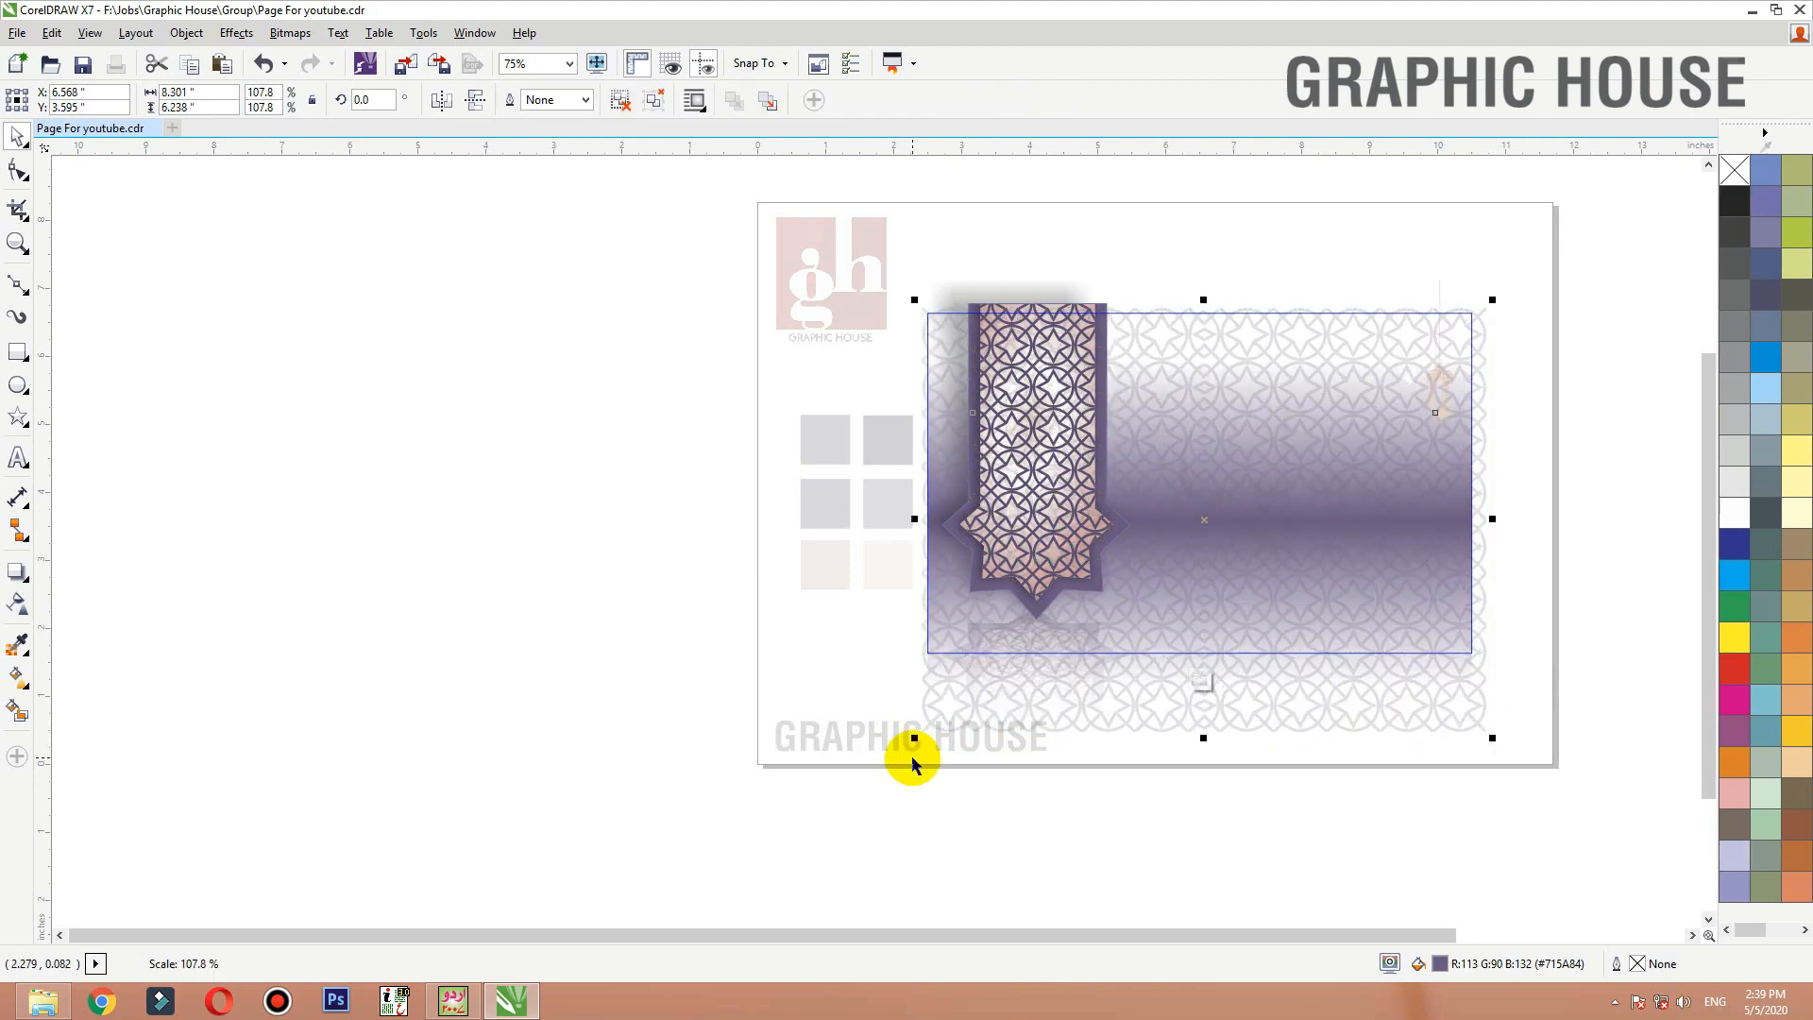
Delete the reflection bitmap beneath the banner and finish editing the card's contents
click(1095, 789)
click(1058, 652)
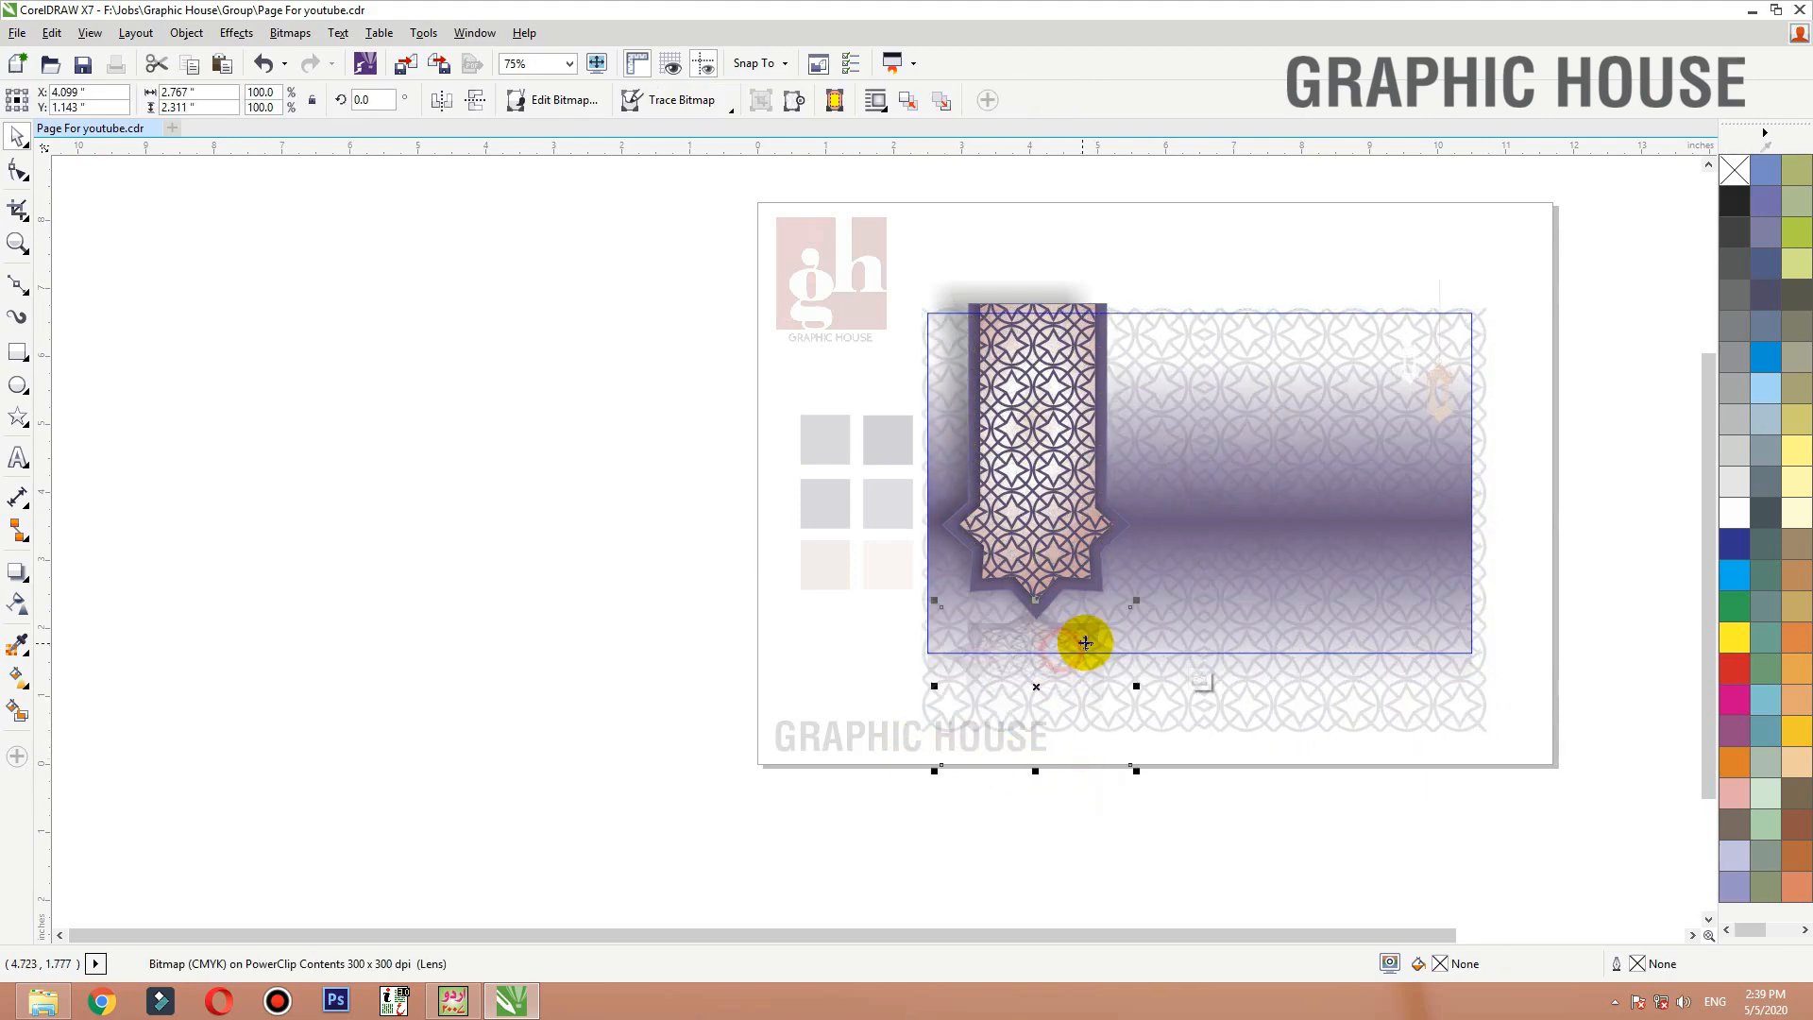
key(Delete)
ctrl+click(827, 646)
key(shift+F2)
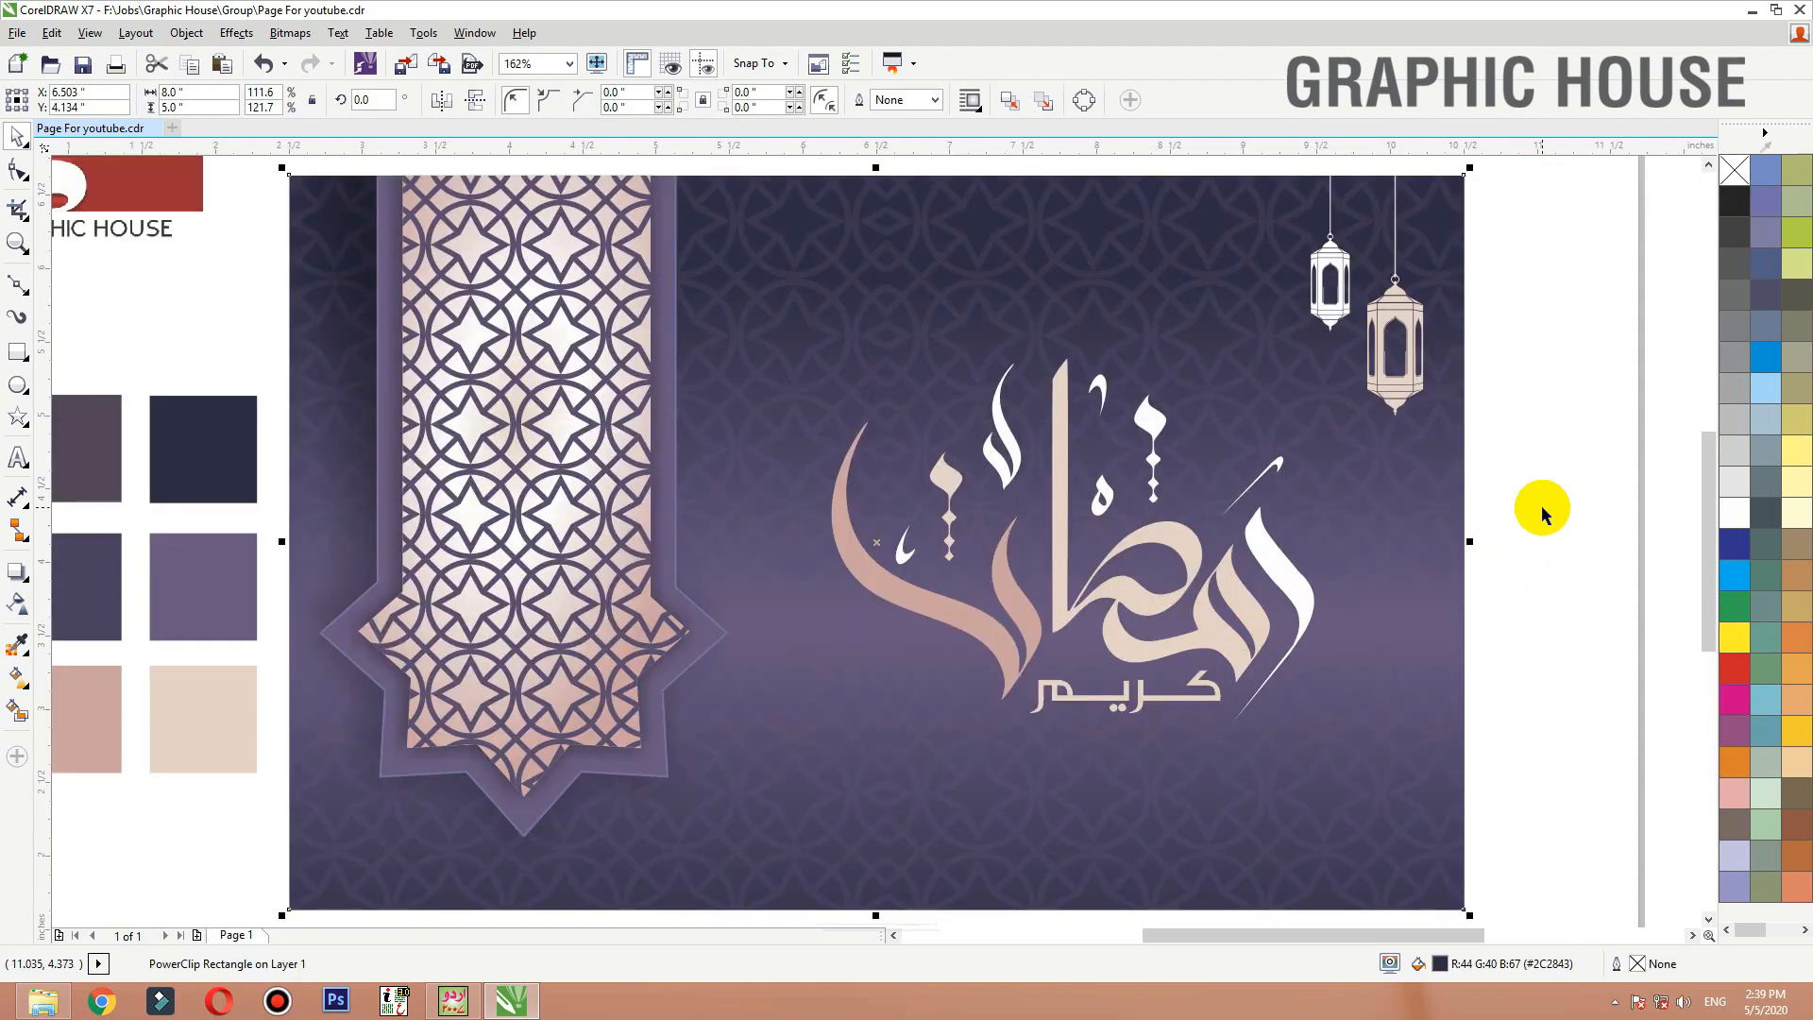
Nudge the calligraphy down and left and give it a drop shadow with opacity 88 and feathering 5
drag(1119, 597, 1111, 606)
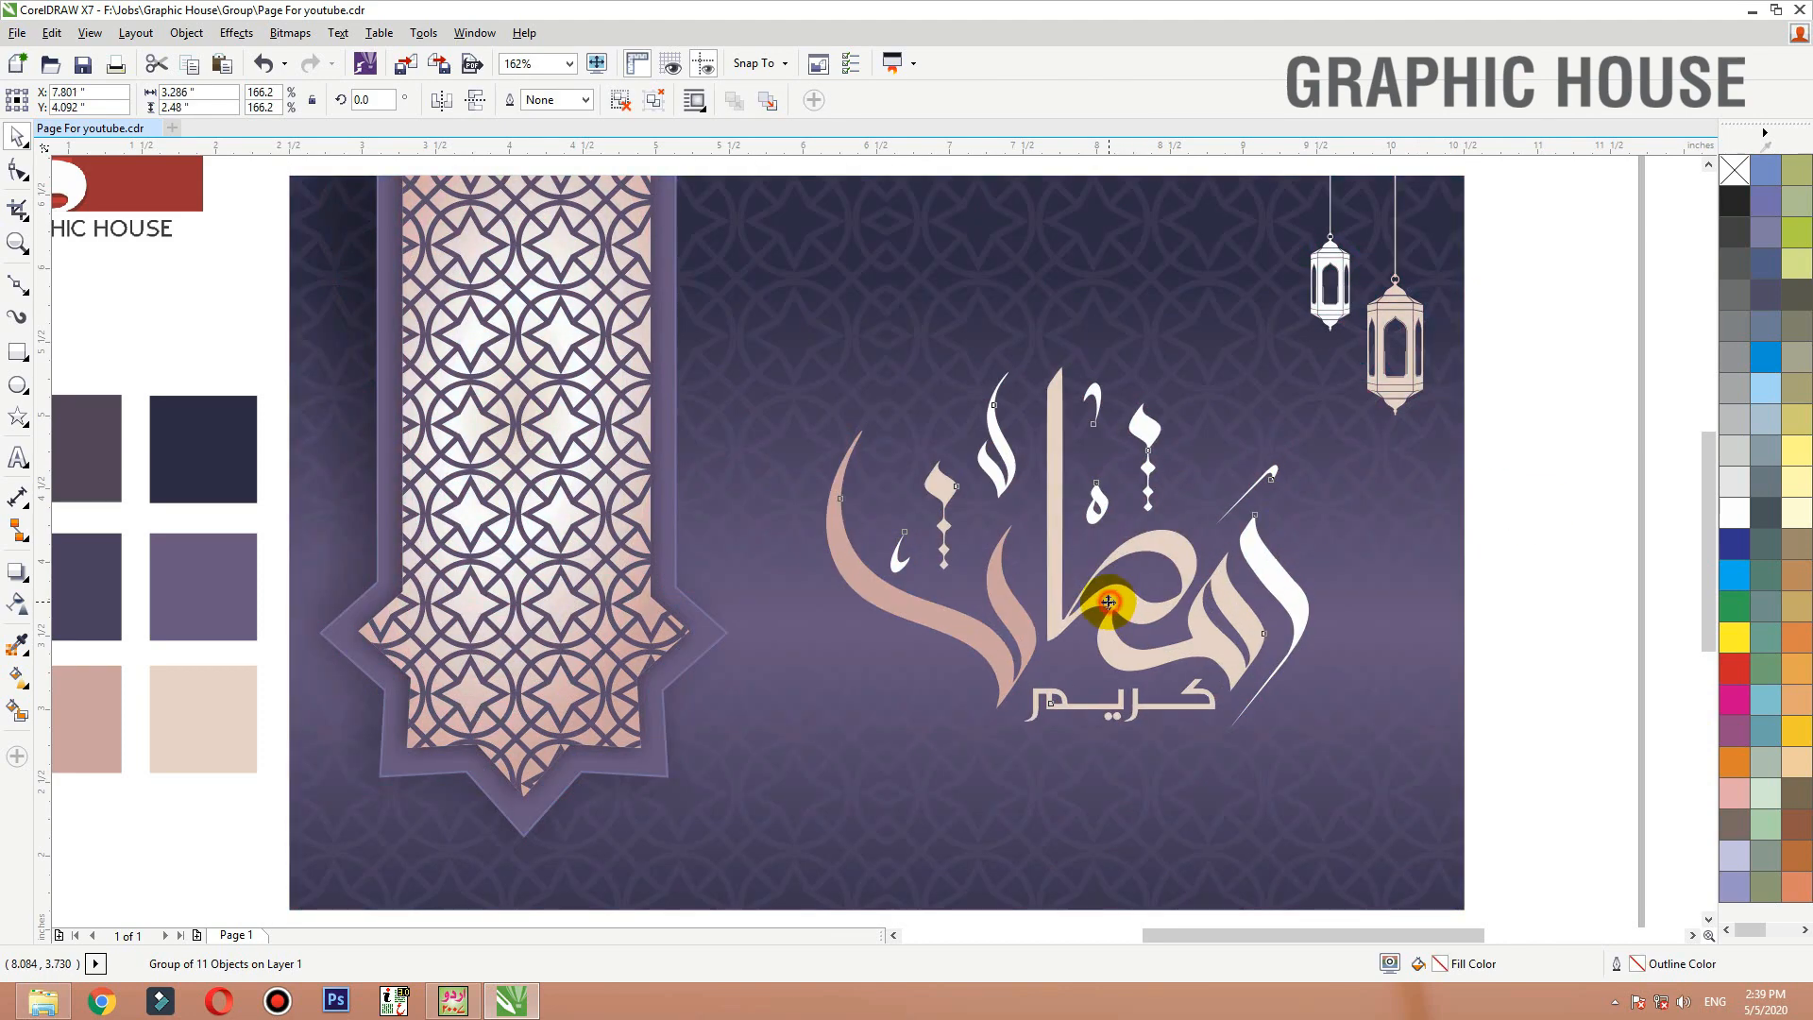
click(28, 584)
click(104, 571)
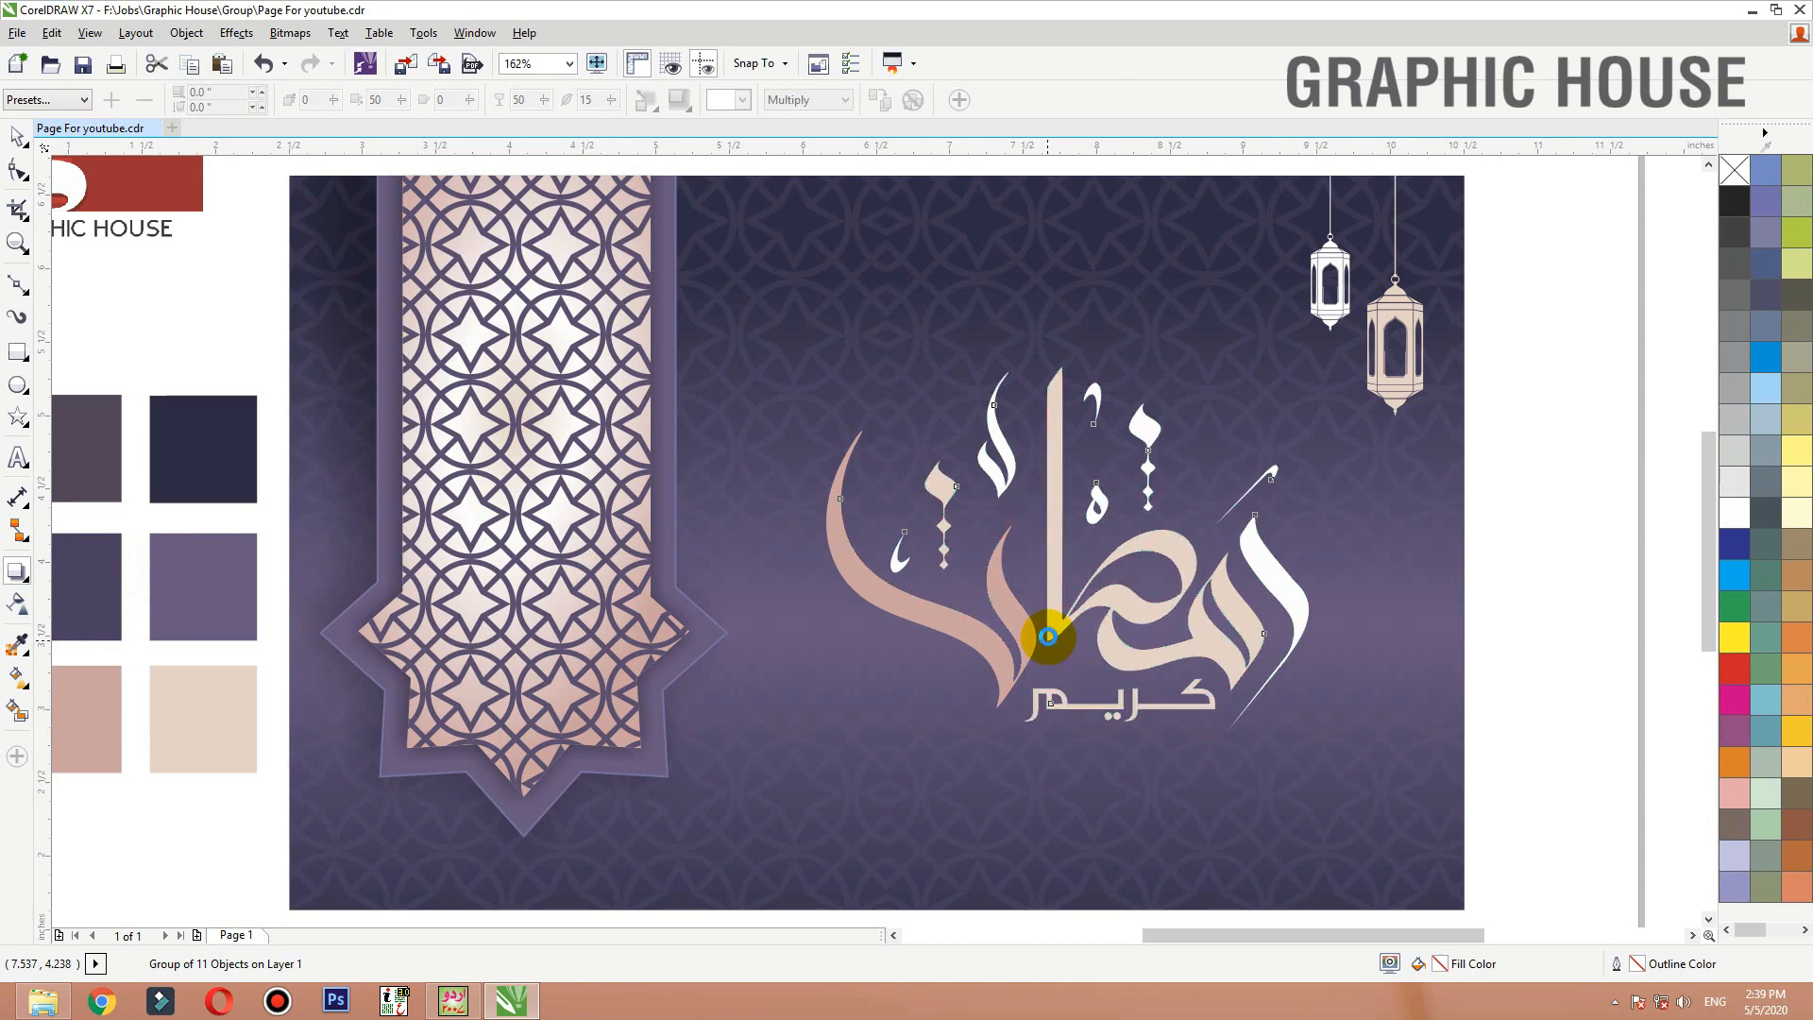
drag(1048, 636, 1066, 547)
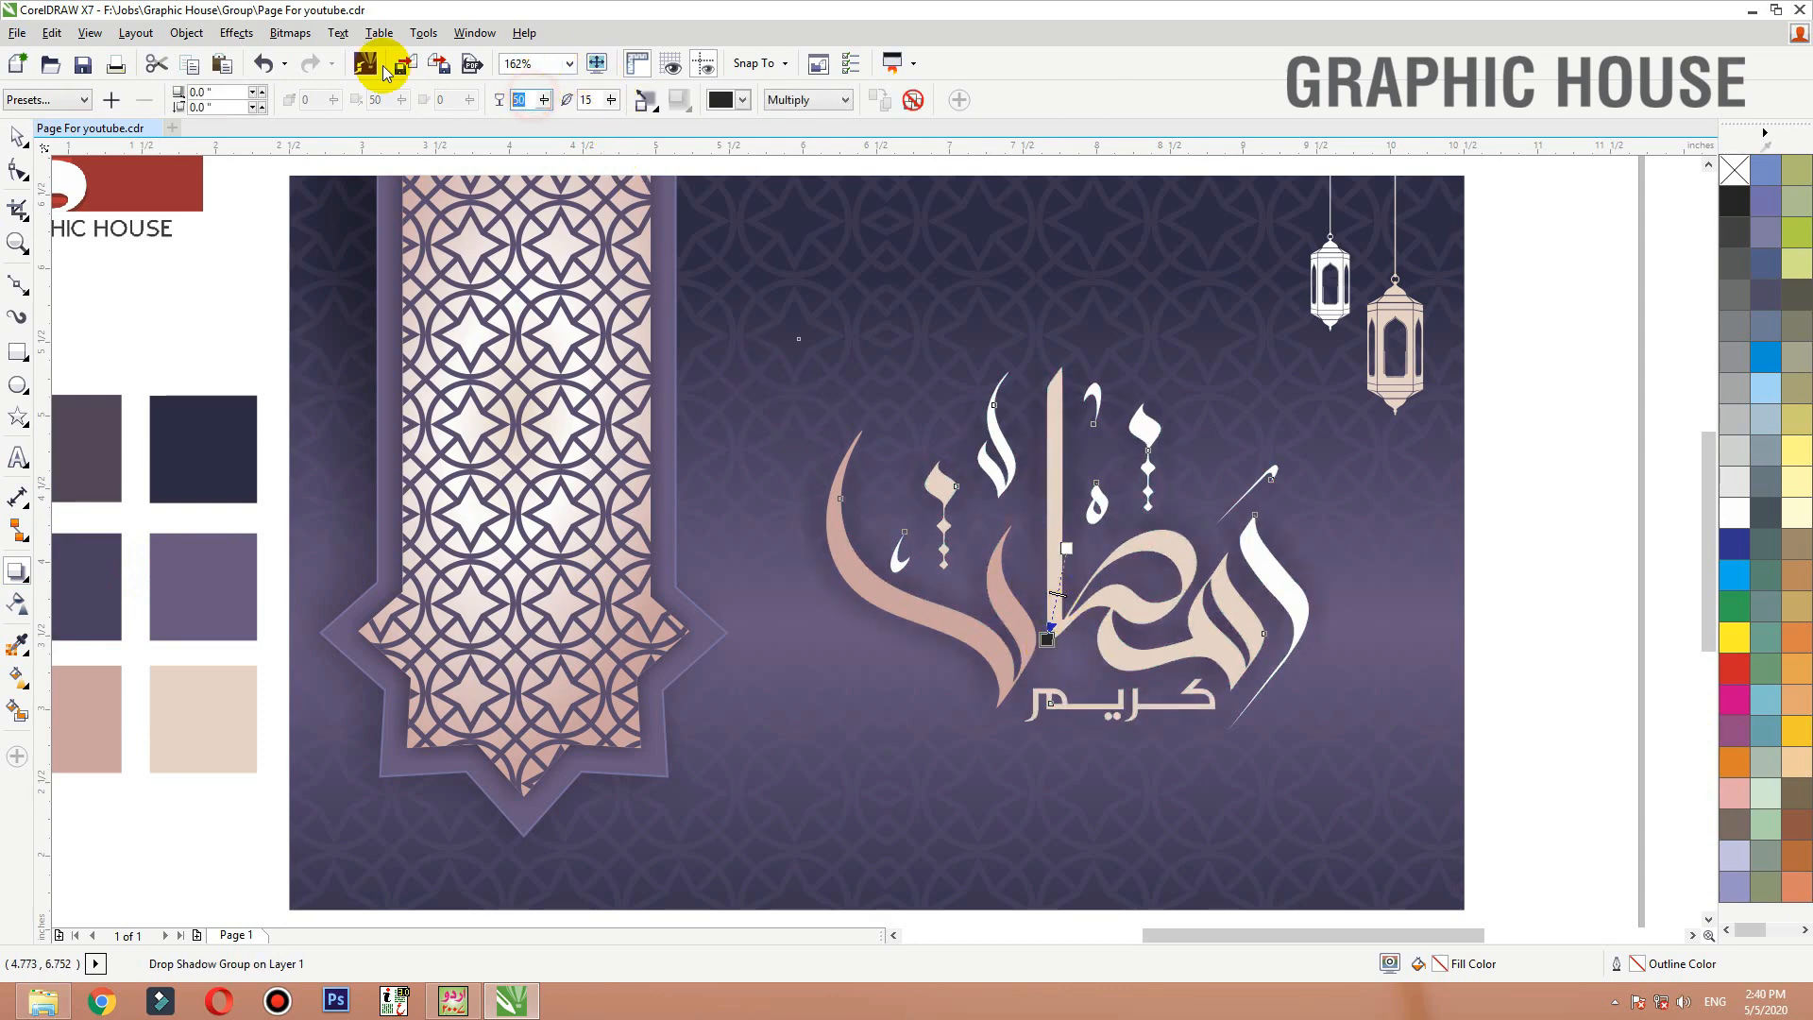
text(5)
key(Return)
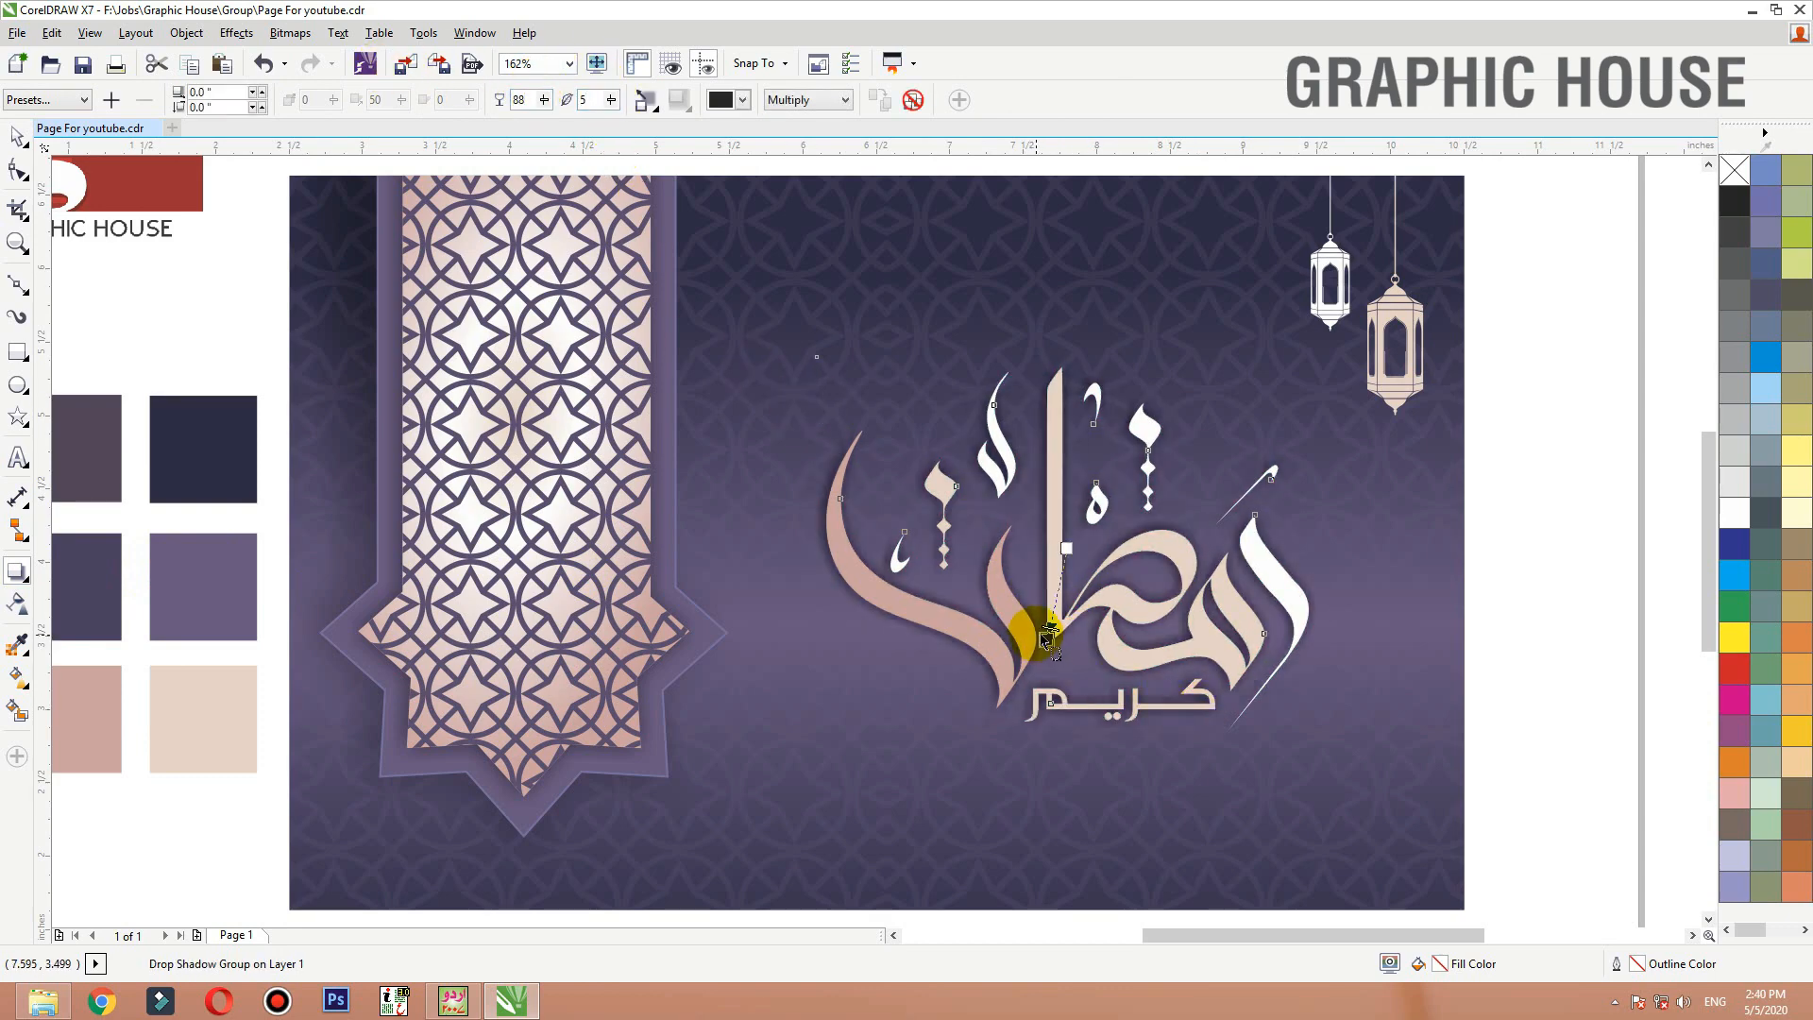
Offset the calligraphy's shadow by -0.021 and -0.062 in, lower its opacity and set the feathering to 4
drag(1011, 737, 1003, 736)
drag(1023, 671, 1029, 667)
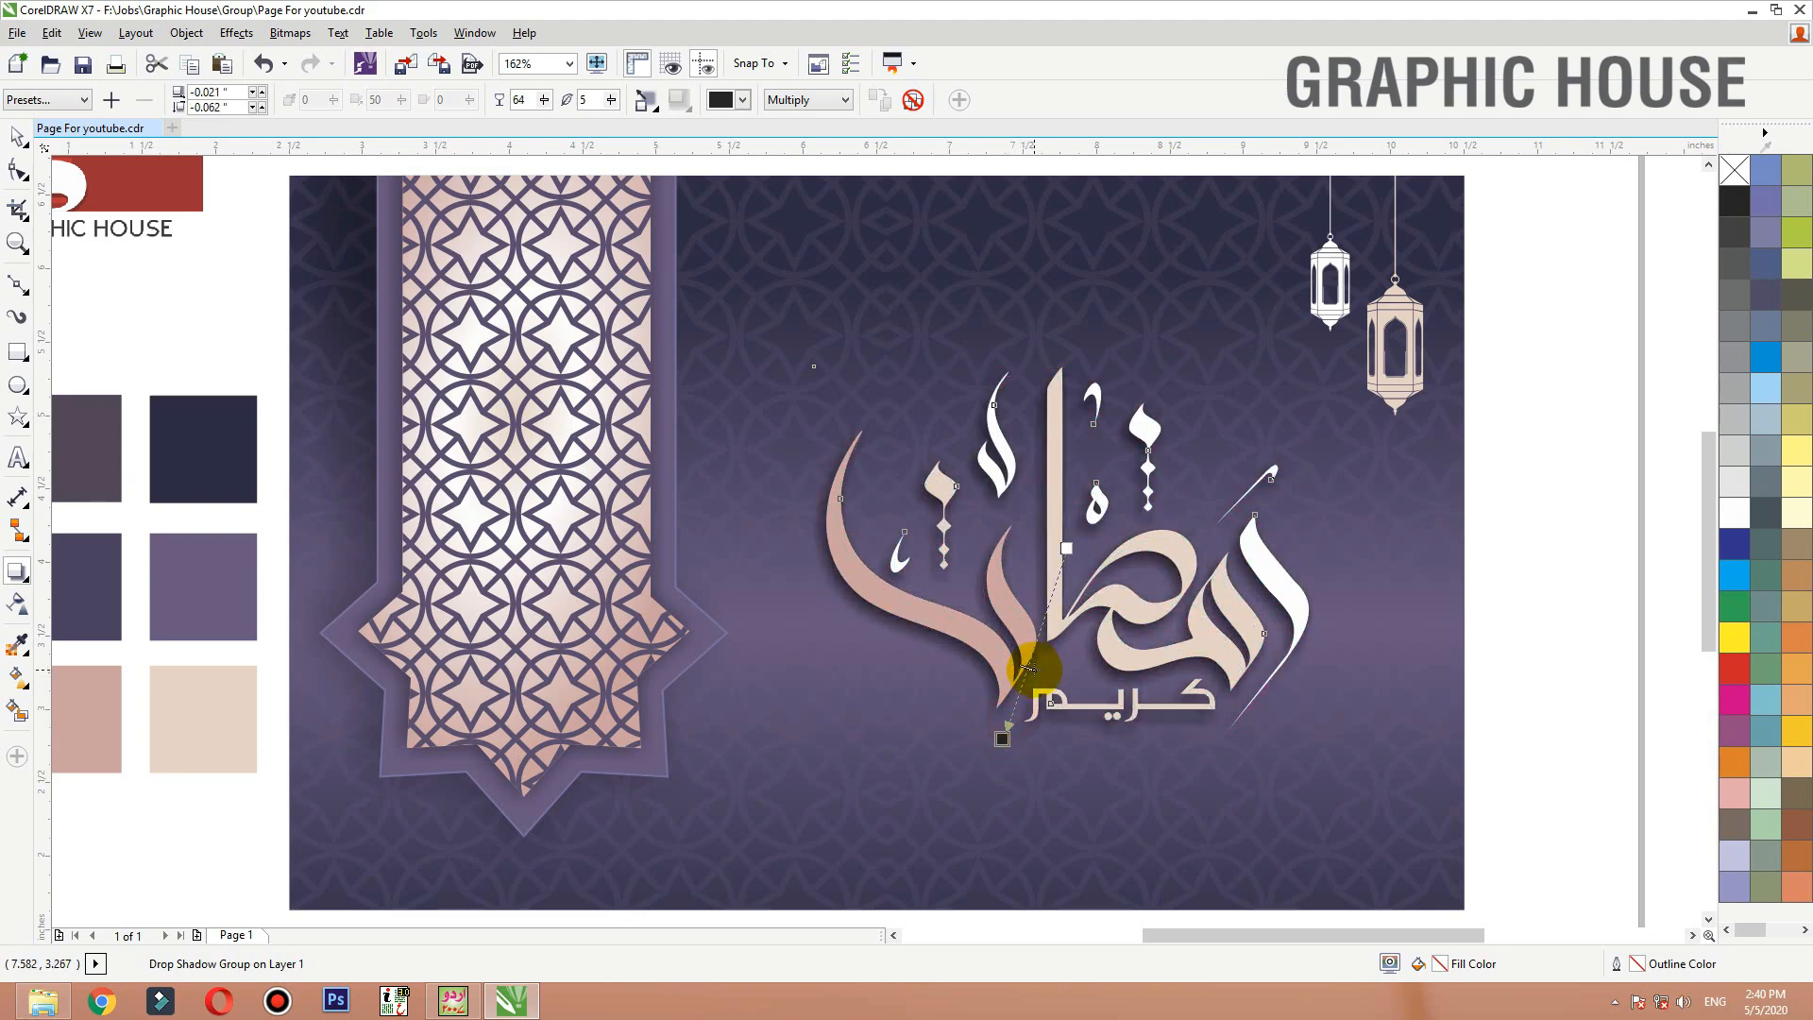
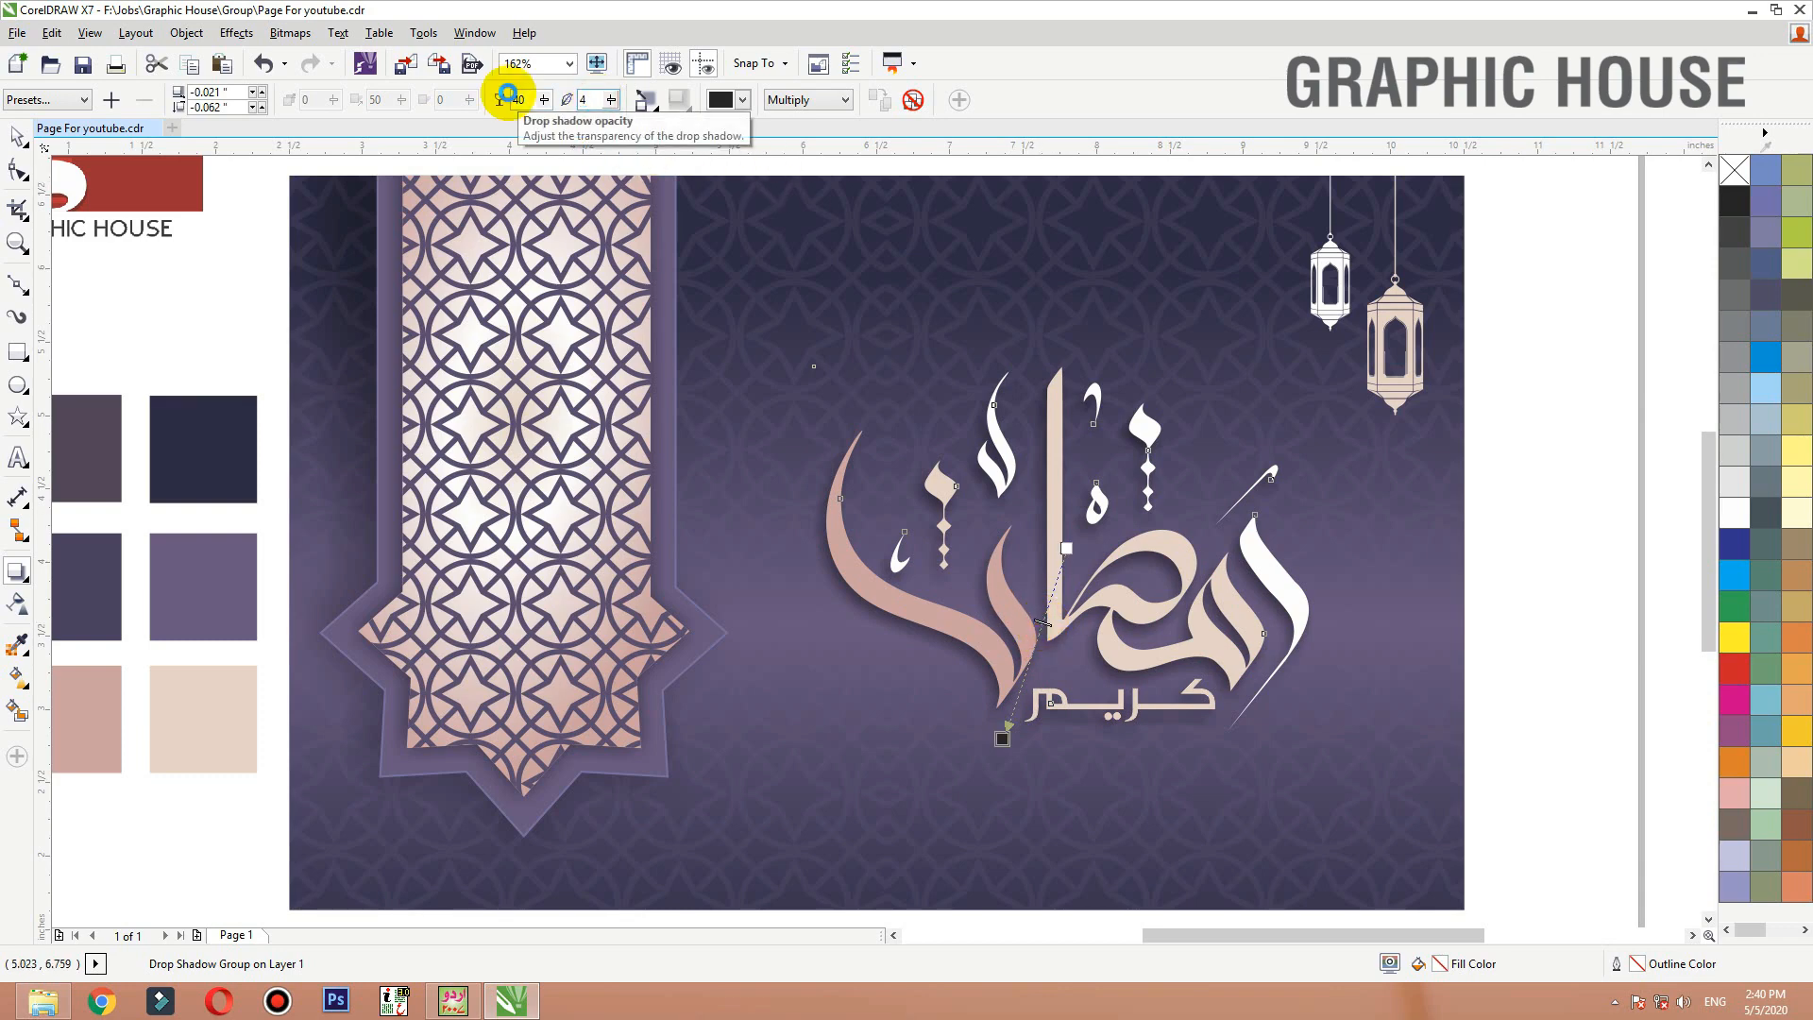
key(space)
click(1543, 541)
click(1279, 583)
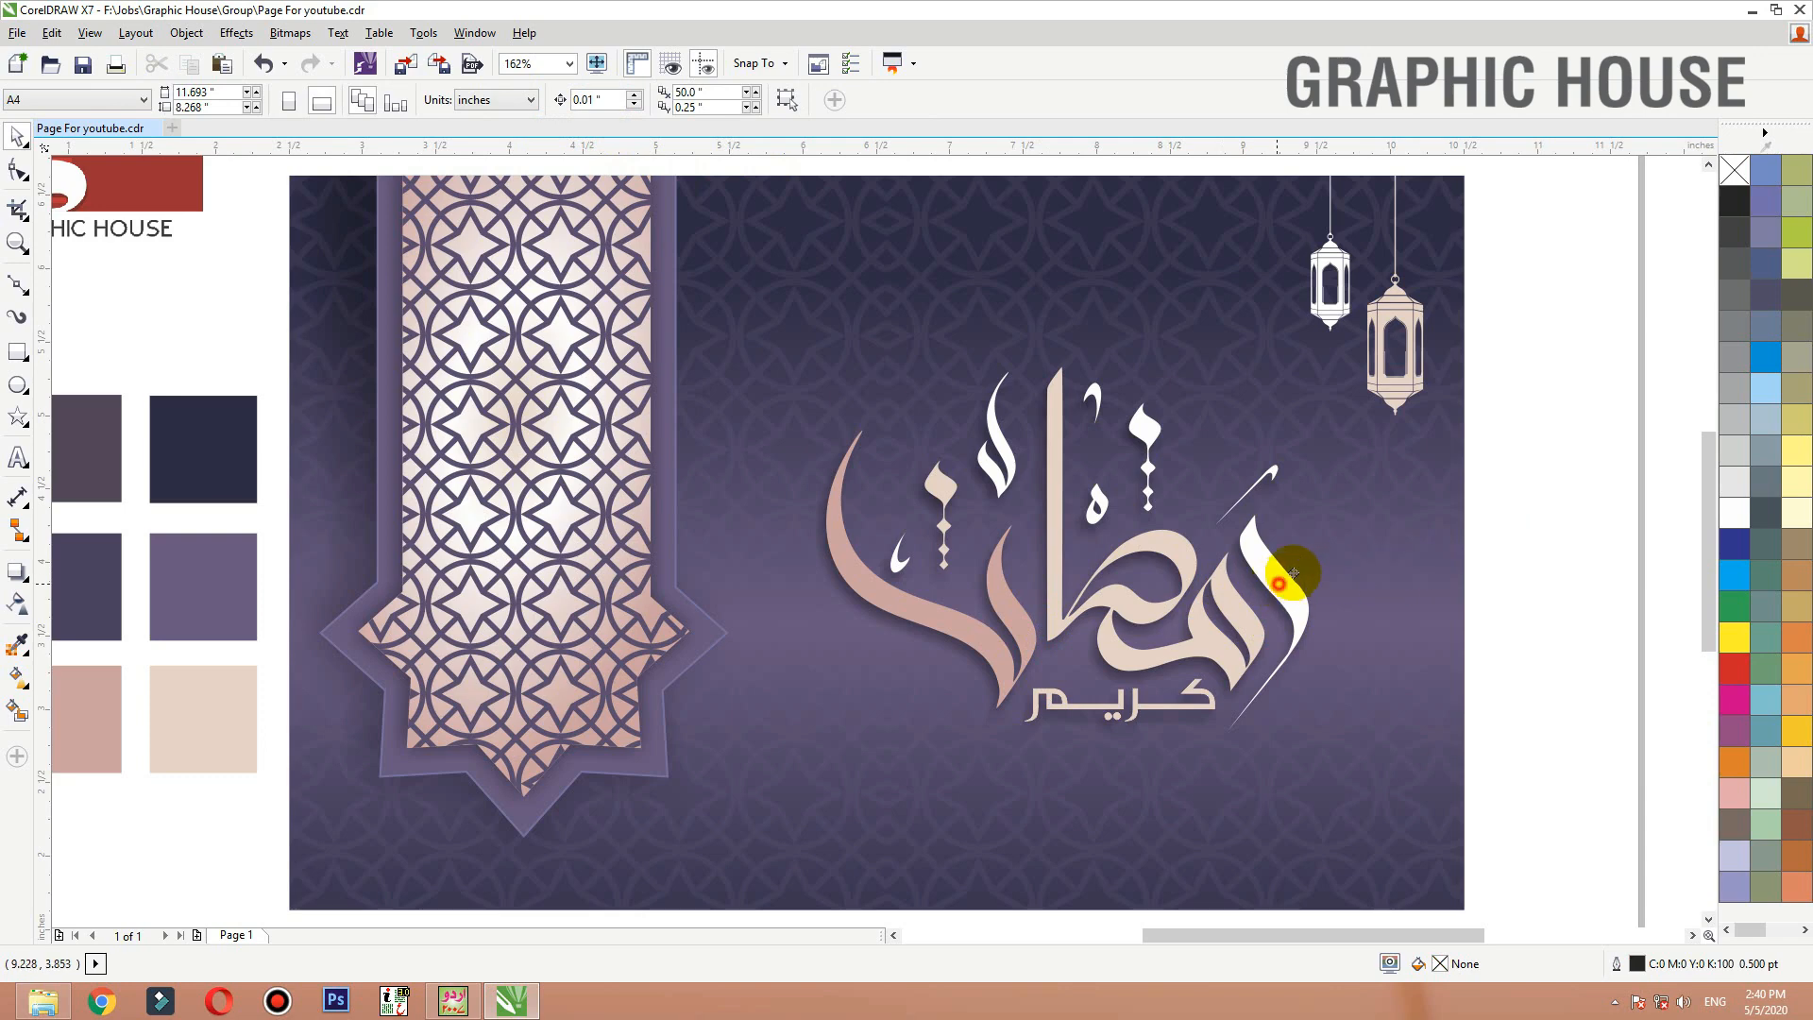
drag(1293, 572, 1308, 567)
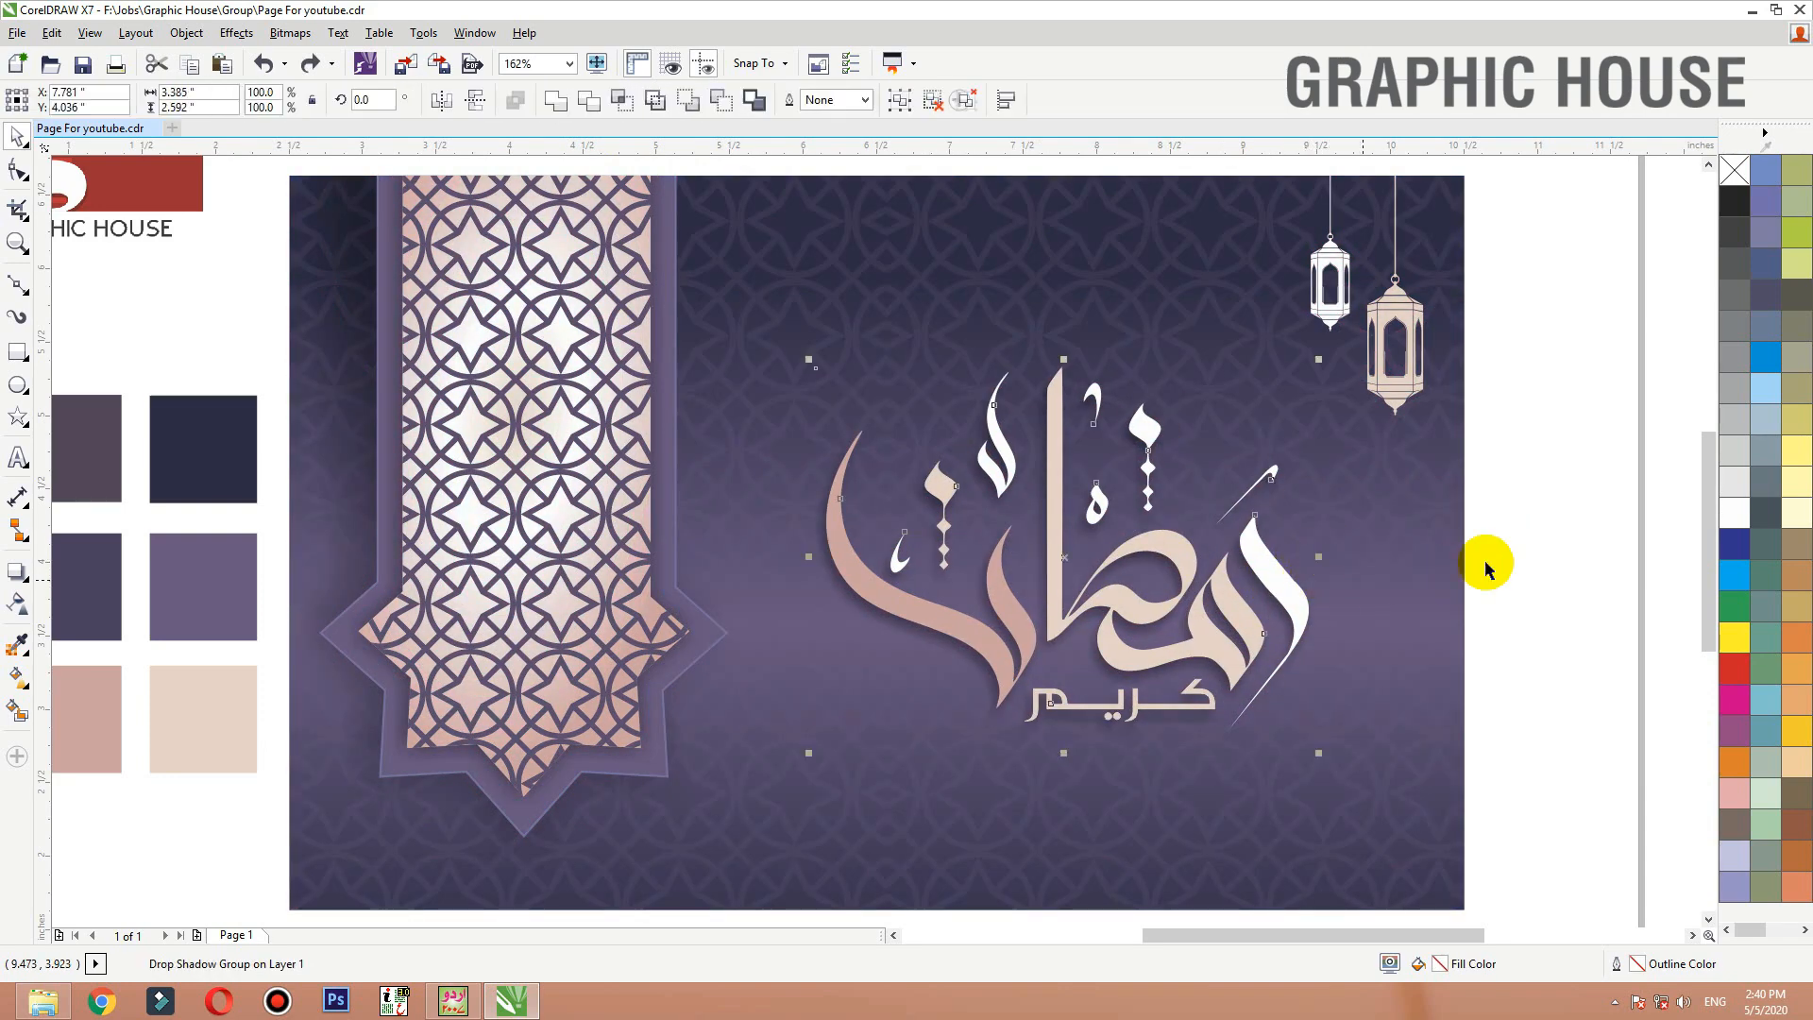
click(1550, 540)
Select the whole card with its calligraphy and place a duplicate beside it at X 15.561, Y 4.134 in
scroll(1232, 497, down, 2)
drag(595, 417, 729, 667)
drag(772, 296, 1242, 703)
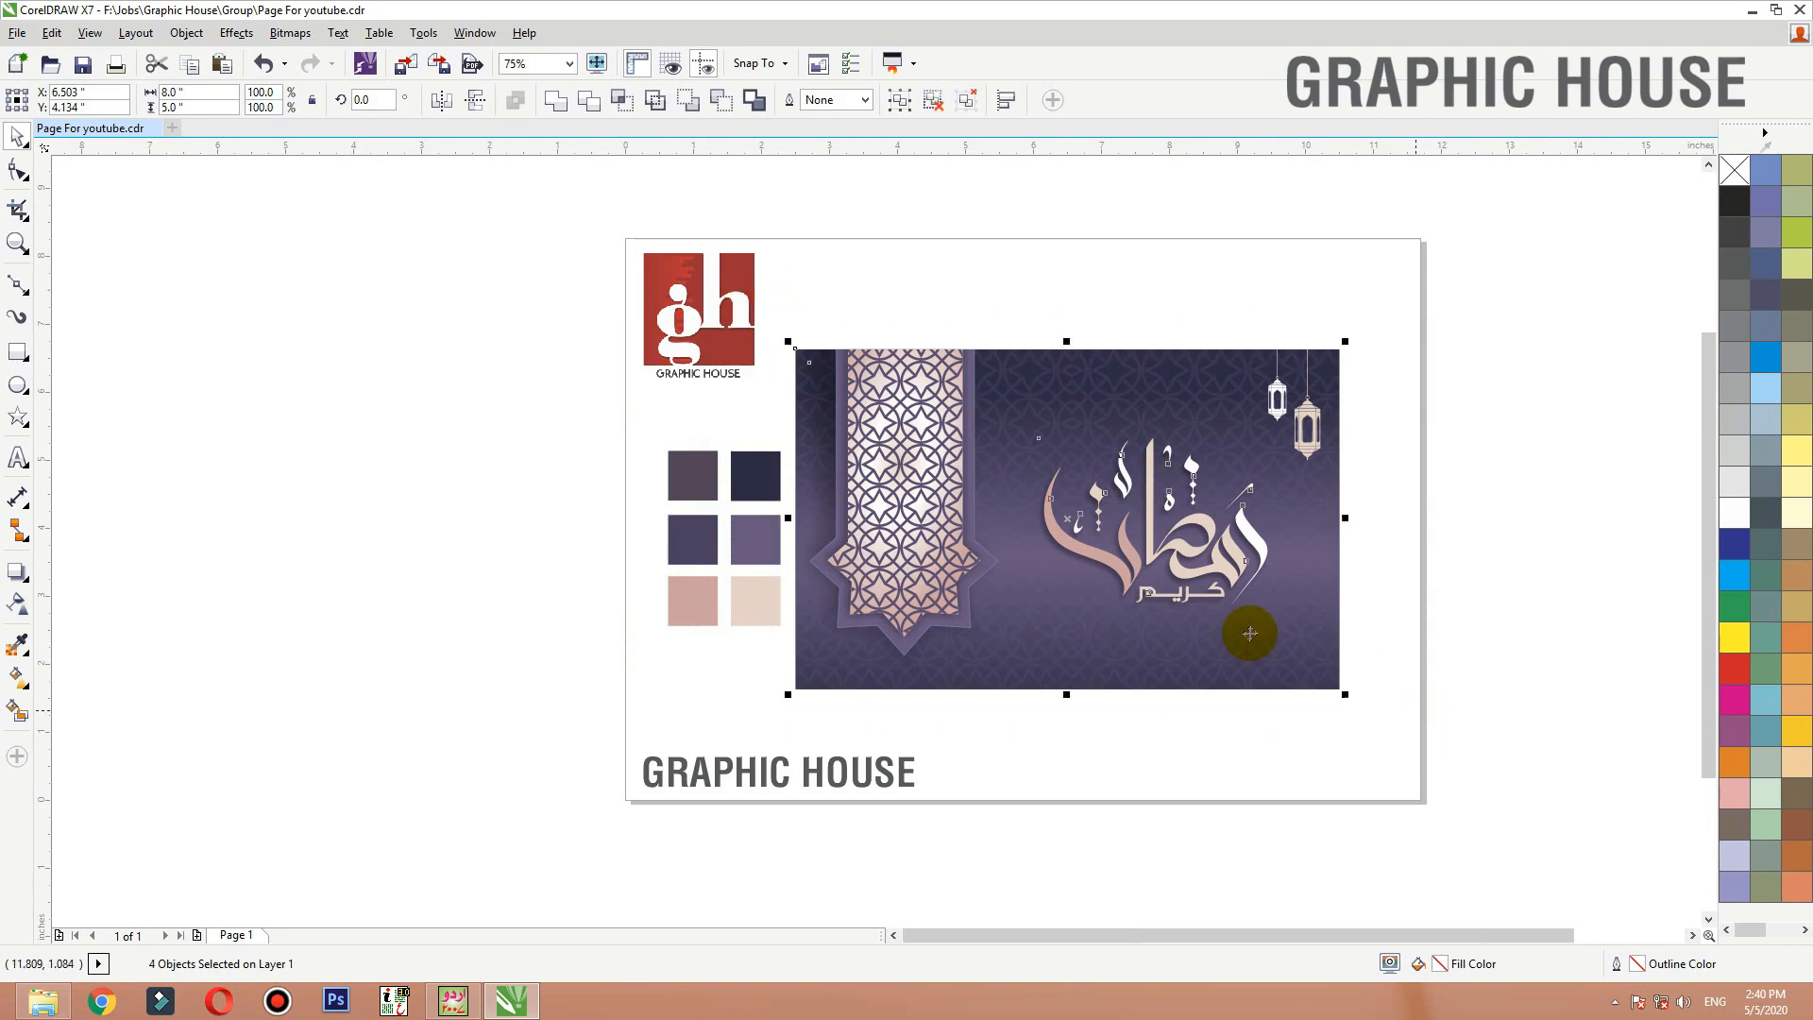
drag(1254, 632, 1445, 574)
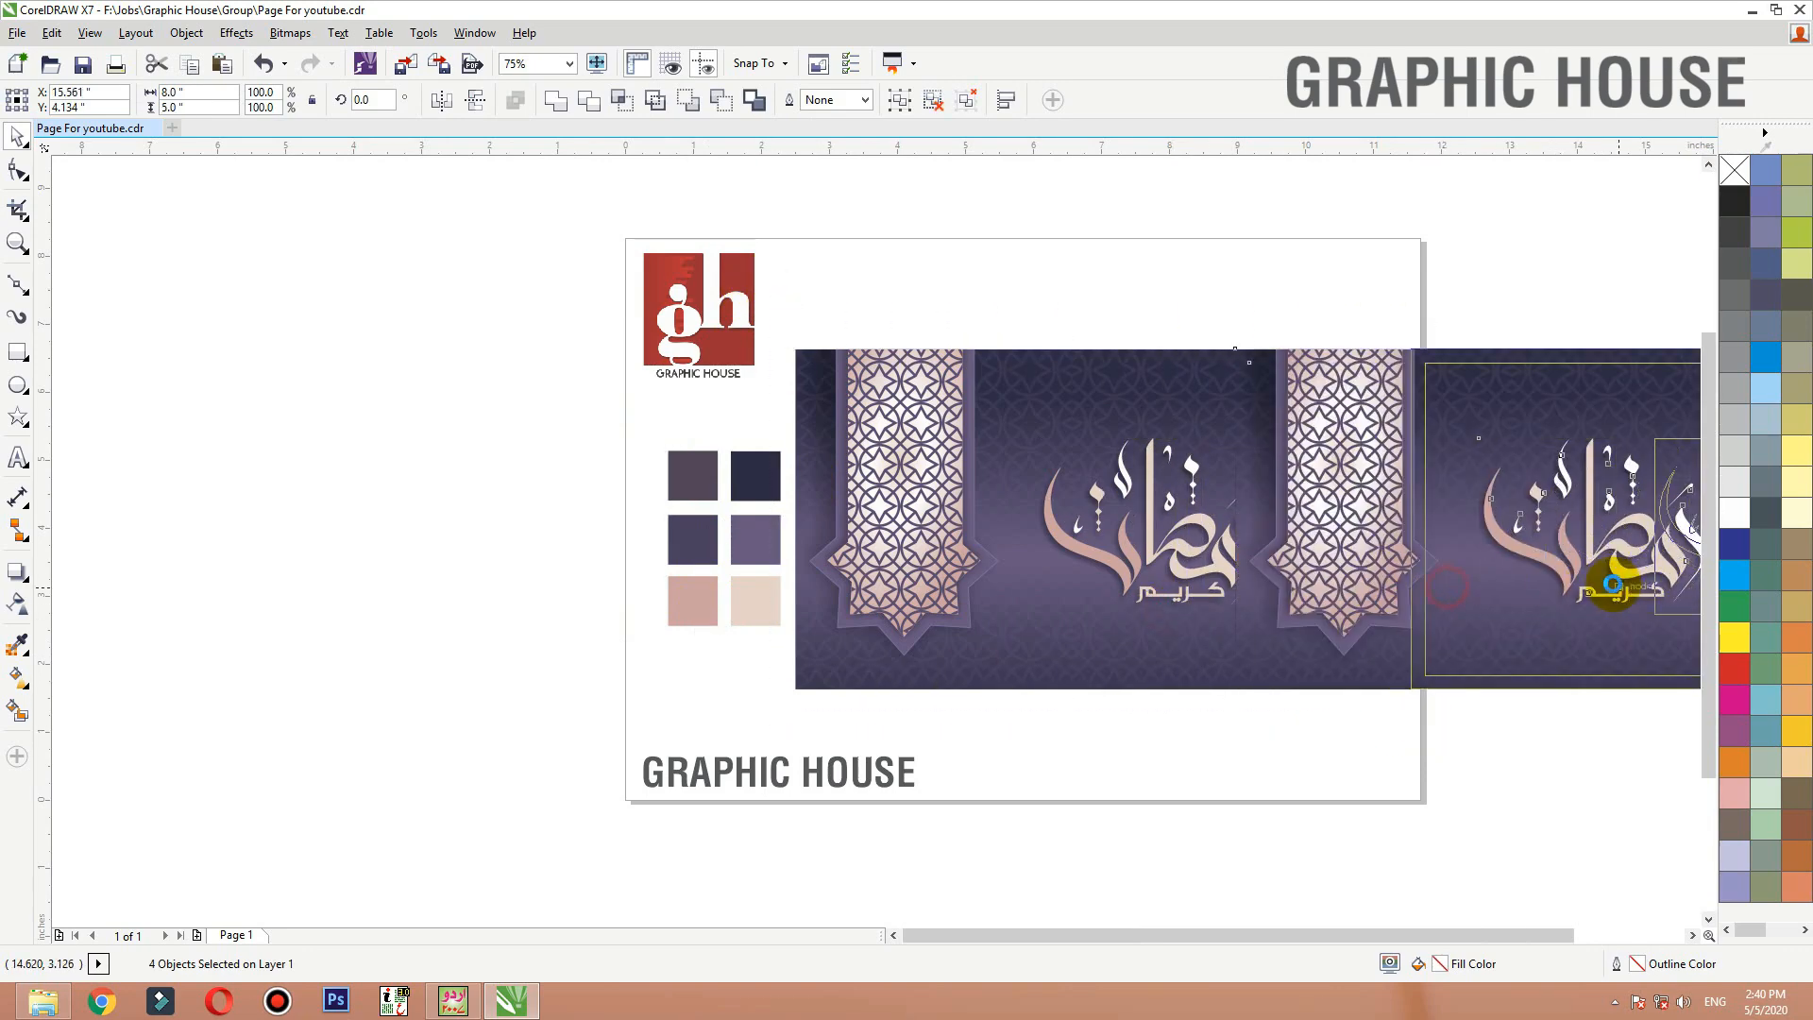
Open the original card's clipped contents and duplicate the banner to the right side at about X 9.097, Y 4.422 in
click(1311, 505)
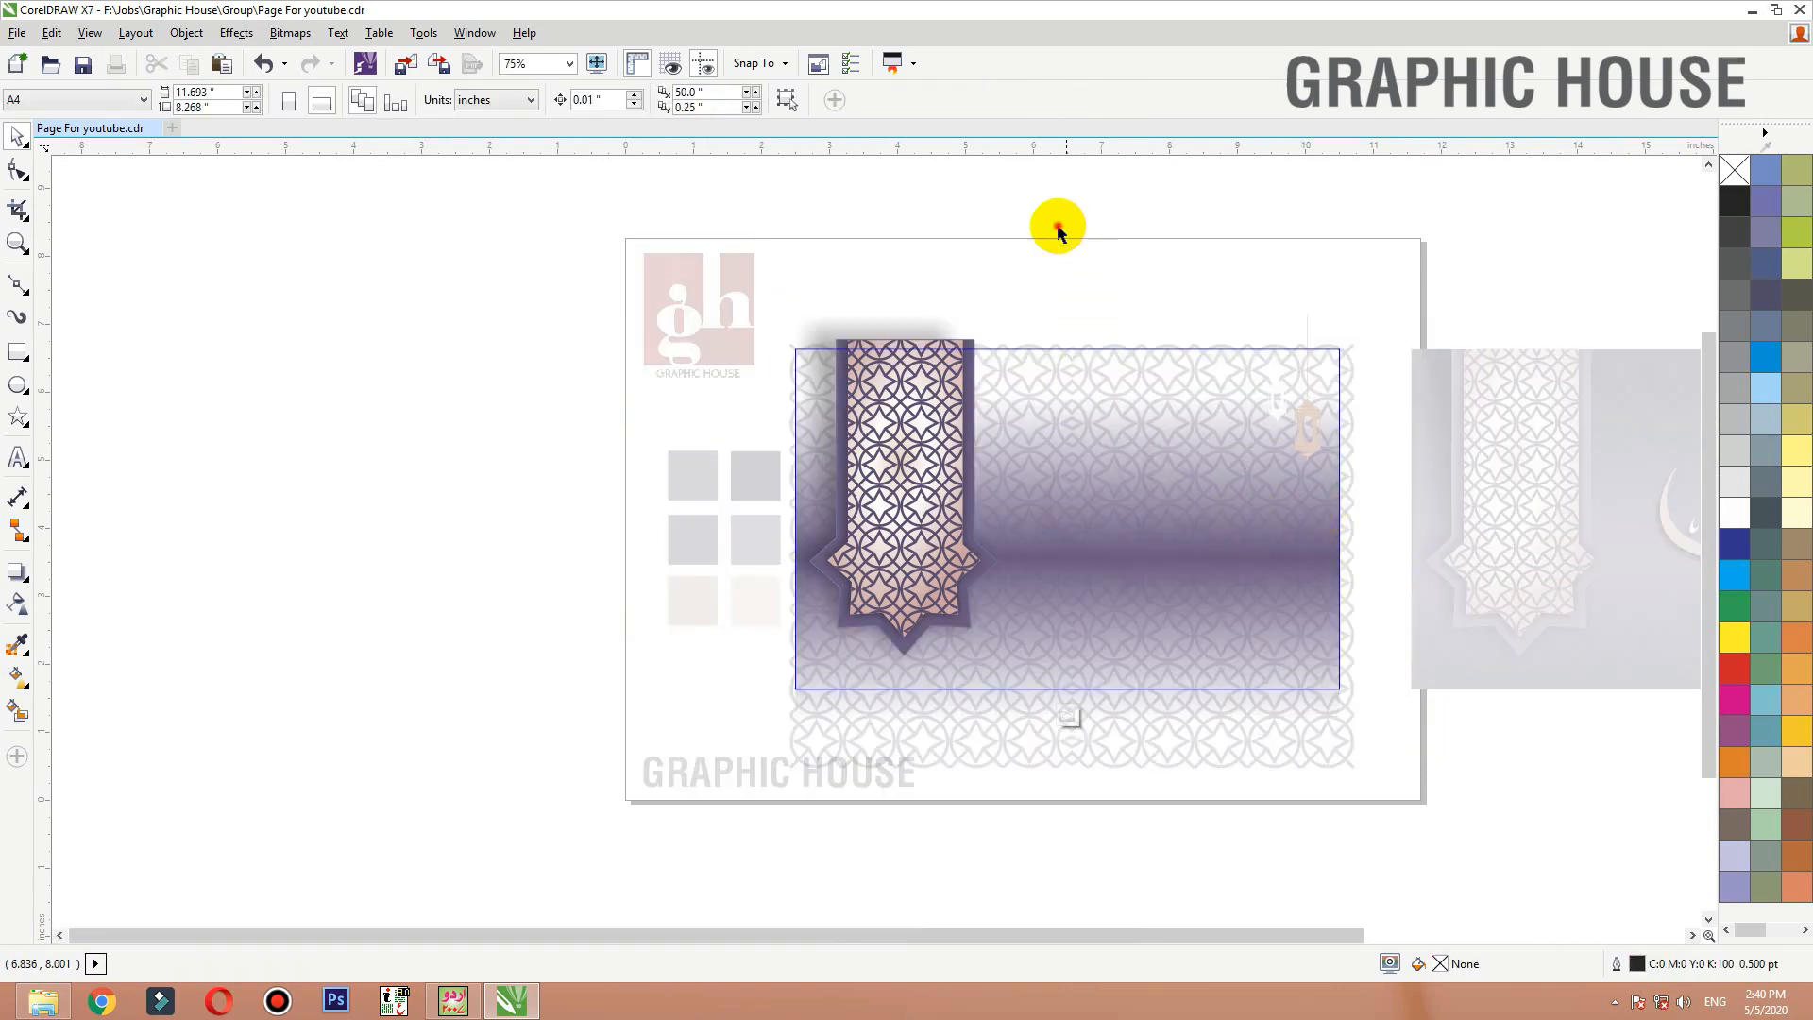
drag(1058, 231, 716, 706)
drag(899, 554, 1250, 559)
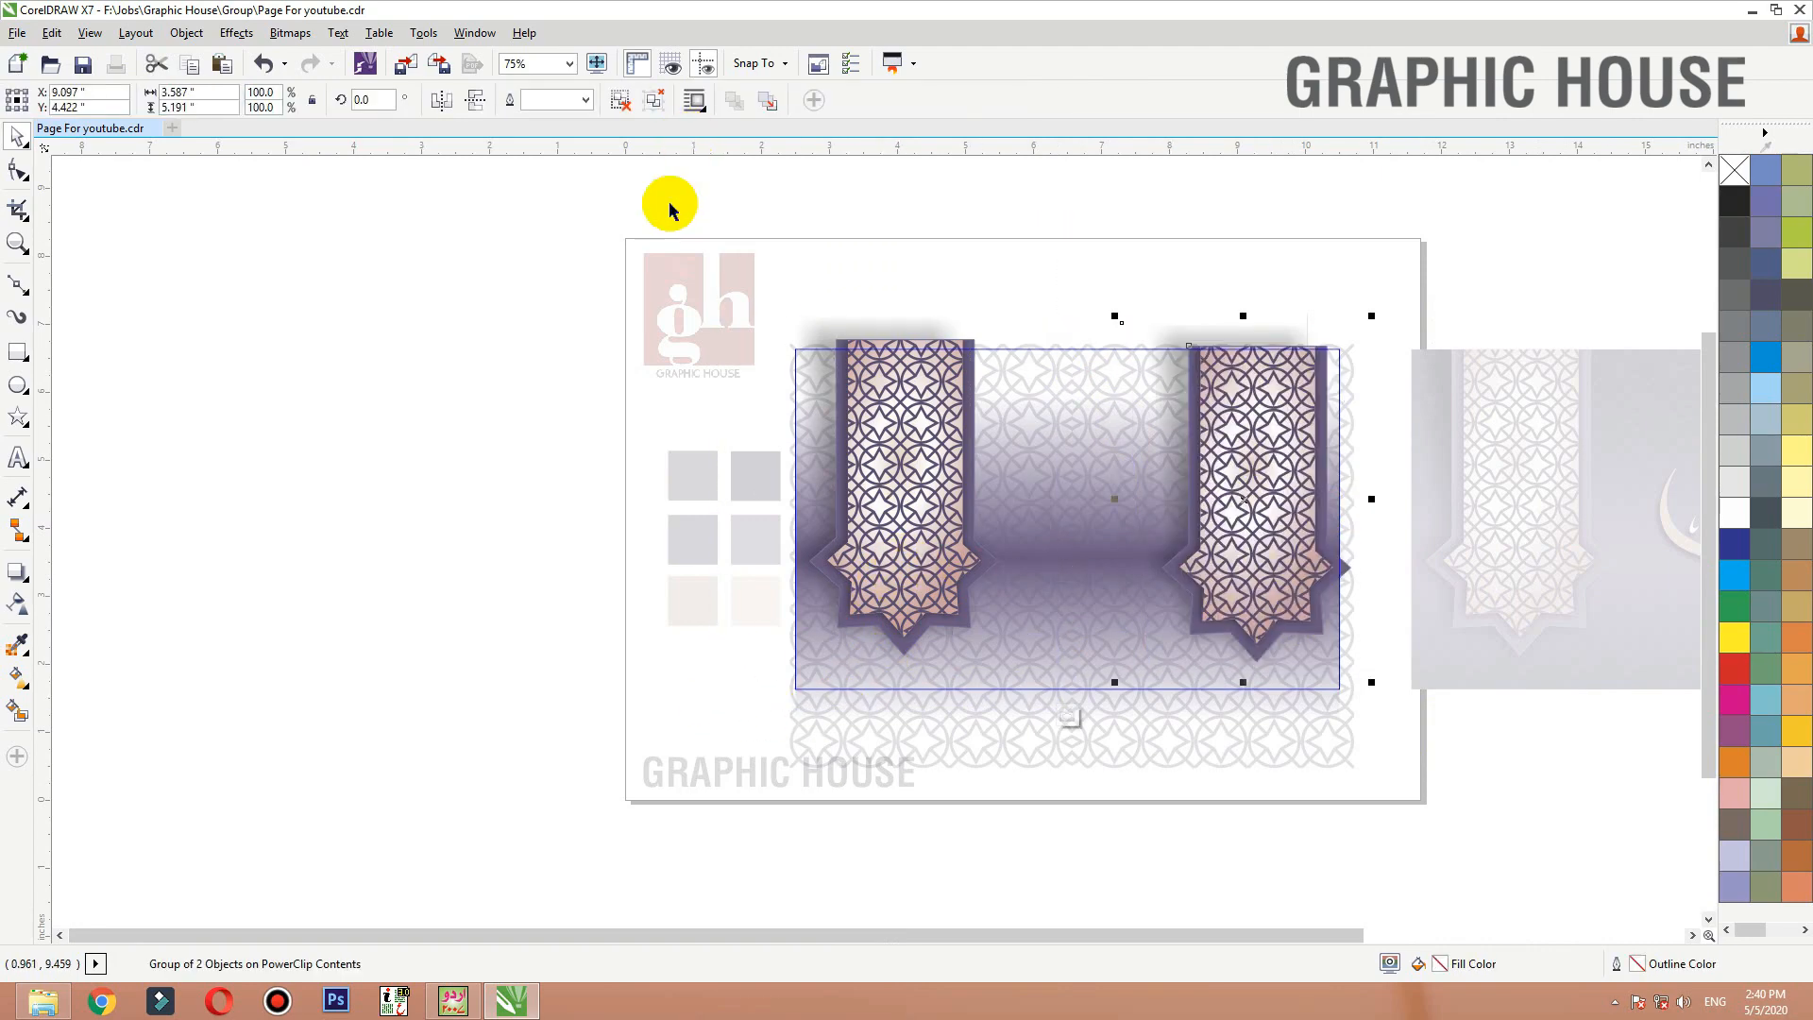
Move the banner copy to the card's lower-right corner, scale it to 65.2% and rotate it to 336.675°, then close the contents
drag(1243, 486, 1265, 685)
drag(1377, 516, 1309, 551)
drag(1264, 667, 1295, 644)
drag(1345, 580, 1411, 535)
drag(1332, 614, 1359, 595)
ctrl+click(1410, 762)
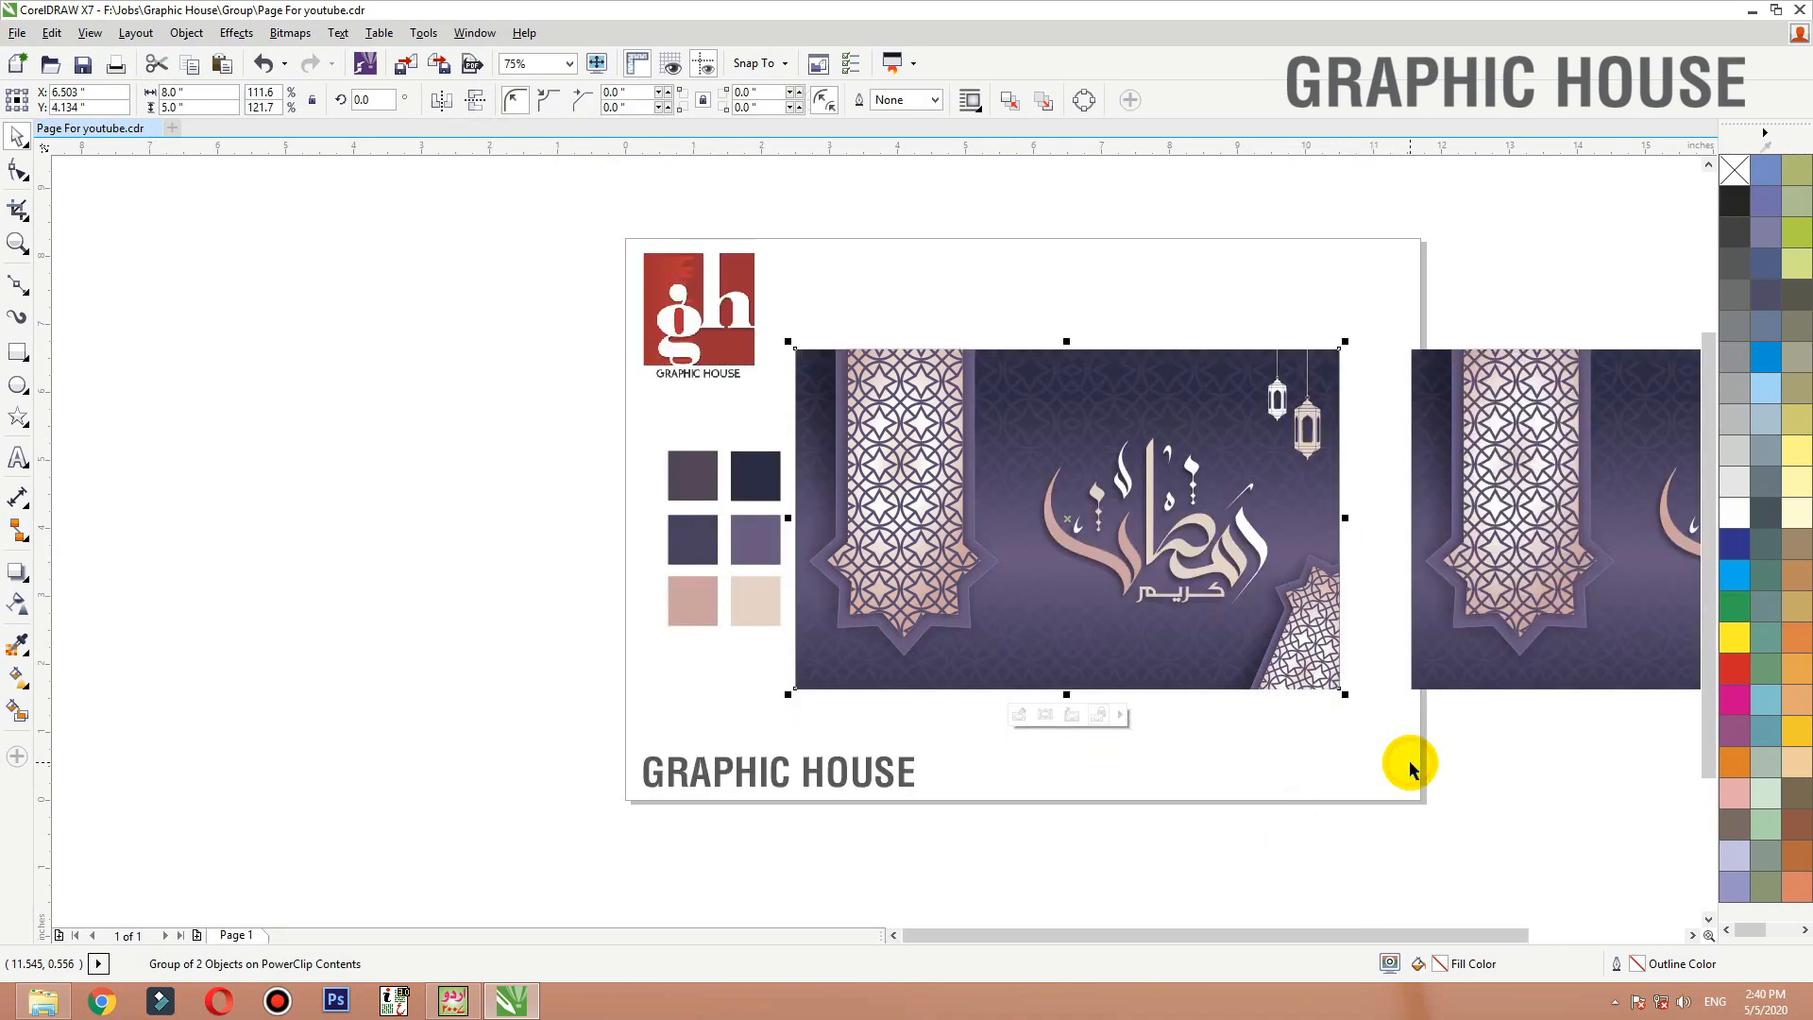
Reopen the card's contents and shift the small banner copy up and left to X 9.737, Y 2.49 in
key(shift+F2)
ctrl+click(1376, 746)
drag(1382, 787, 1339, 748)
ctrl+click(1567, 377)
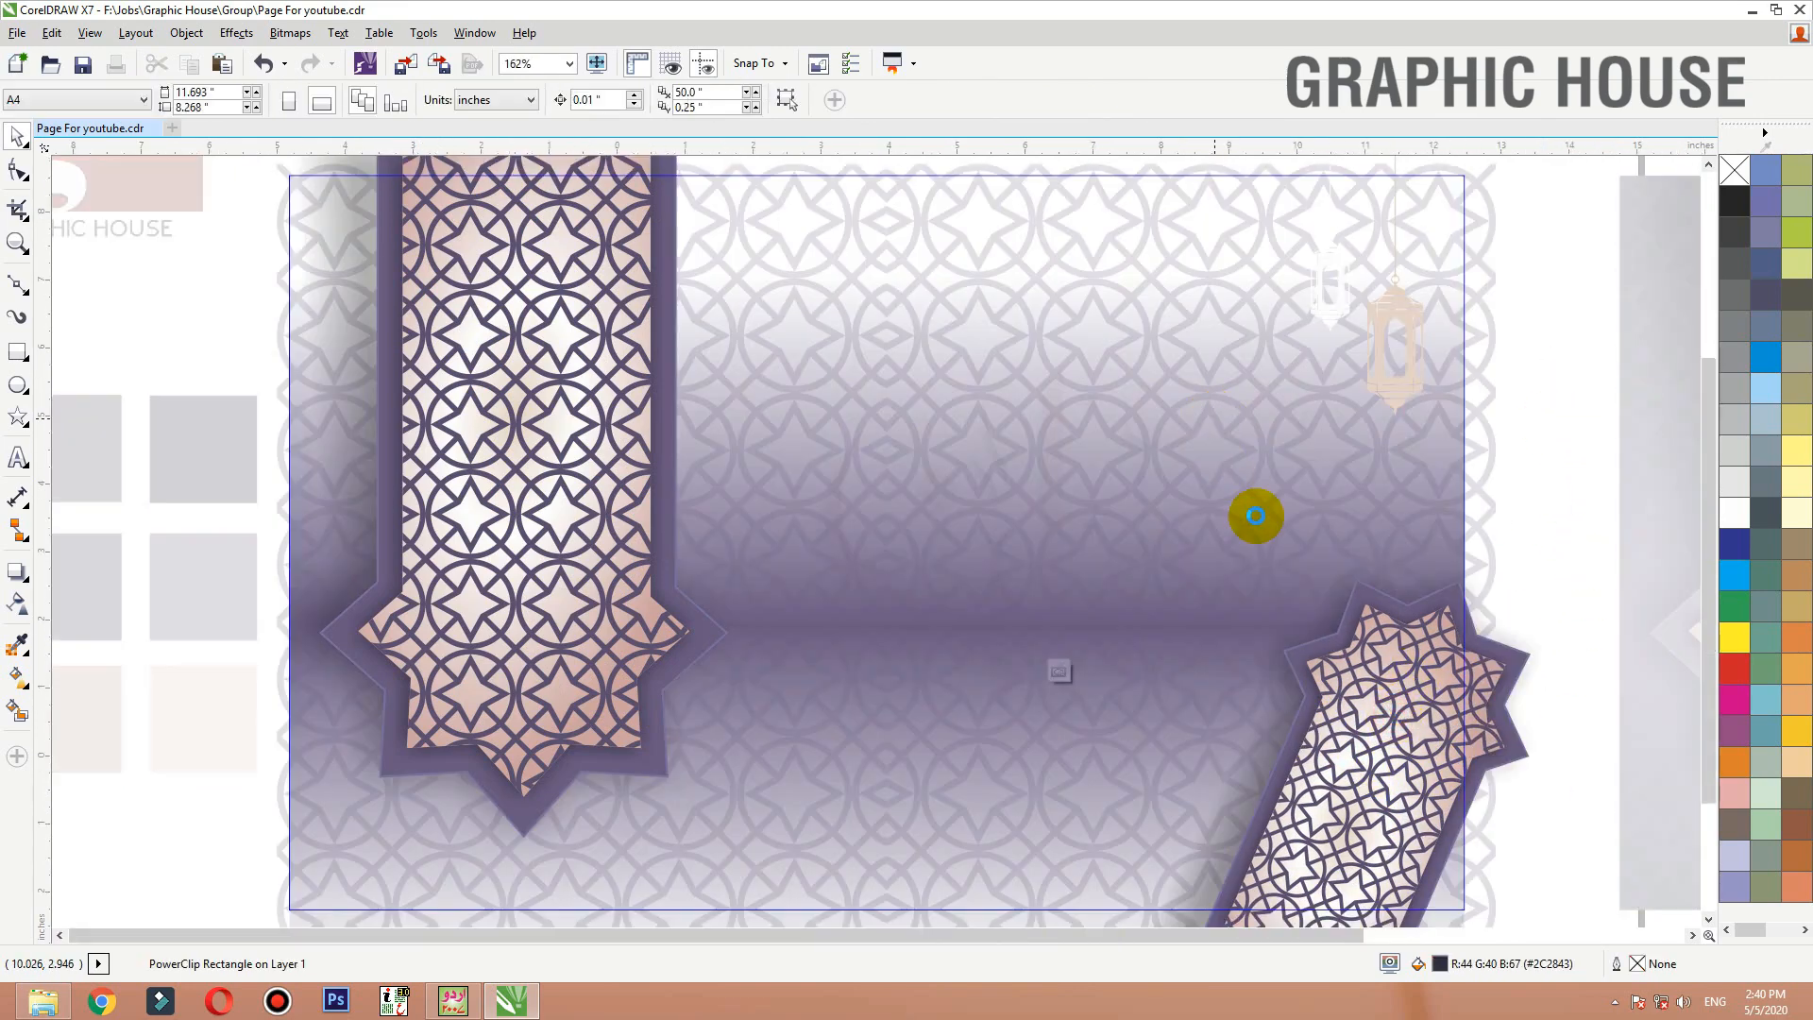
Rotate the small banner copy to 126.153°, place it at X 9.9, Y 2.405 in and finish editing the card's contents
key(F3)
click(1261, 599)
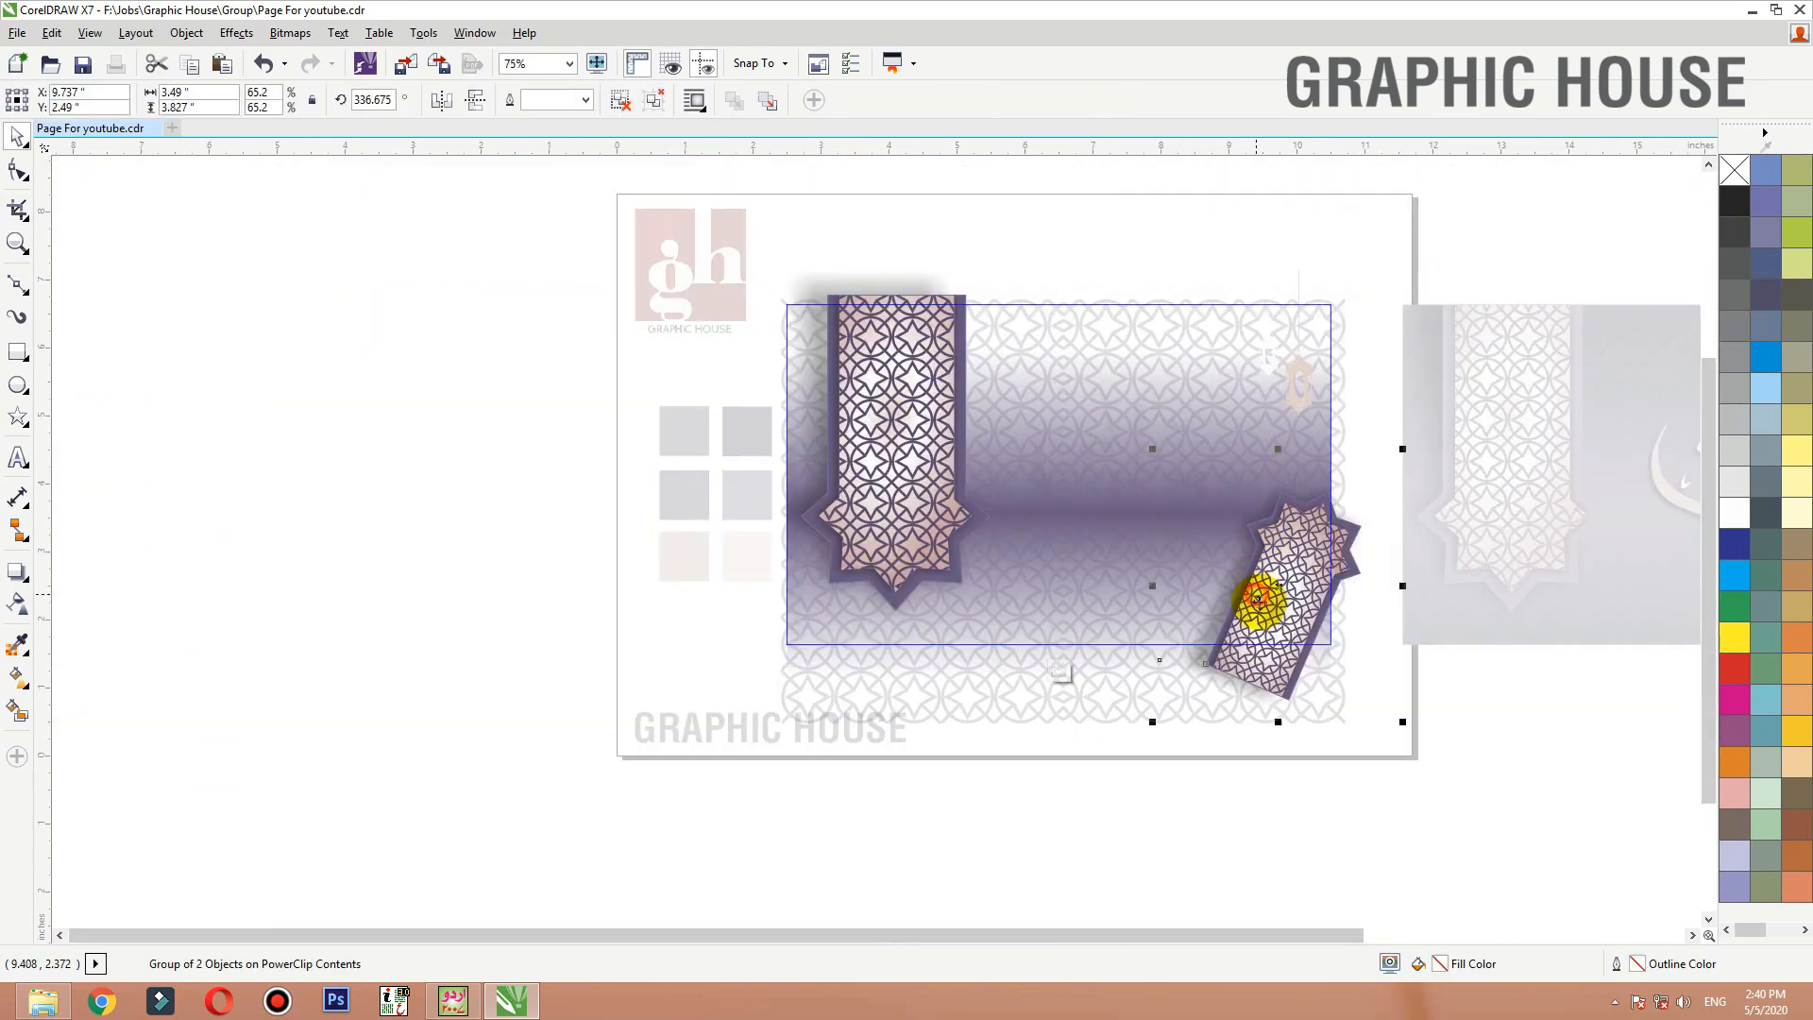
click(1263, 632)
drag(1401, 462, 1129, 680)
drag(1324, 581, 1335, 587)
ctrl+click(1458, 885)
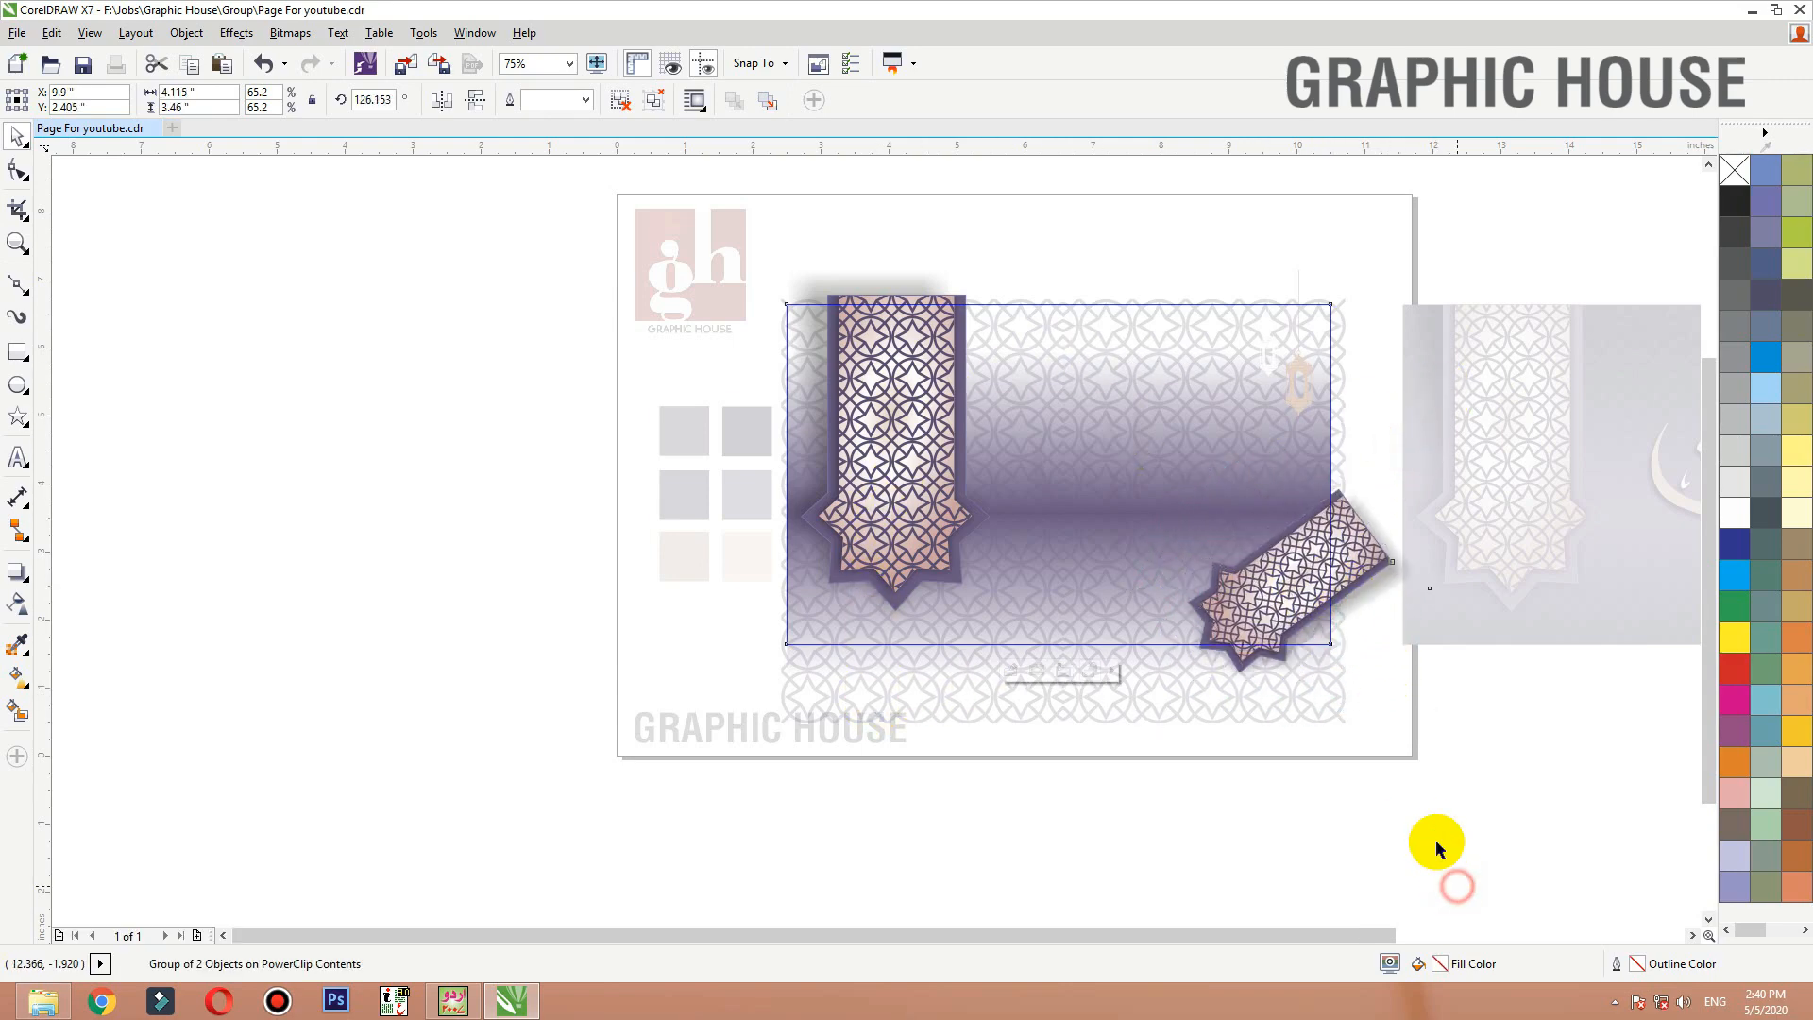
Select the calligraphy with its shadow and move it slightly left, away from the corner banner
key(shift+F2)
click(1224, 655)
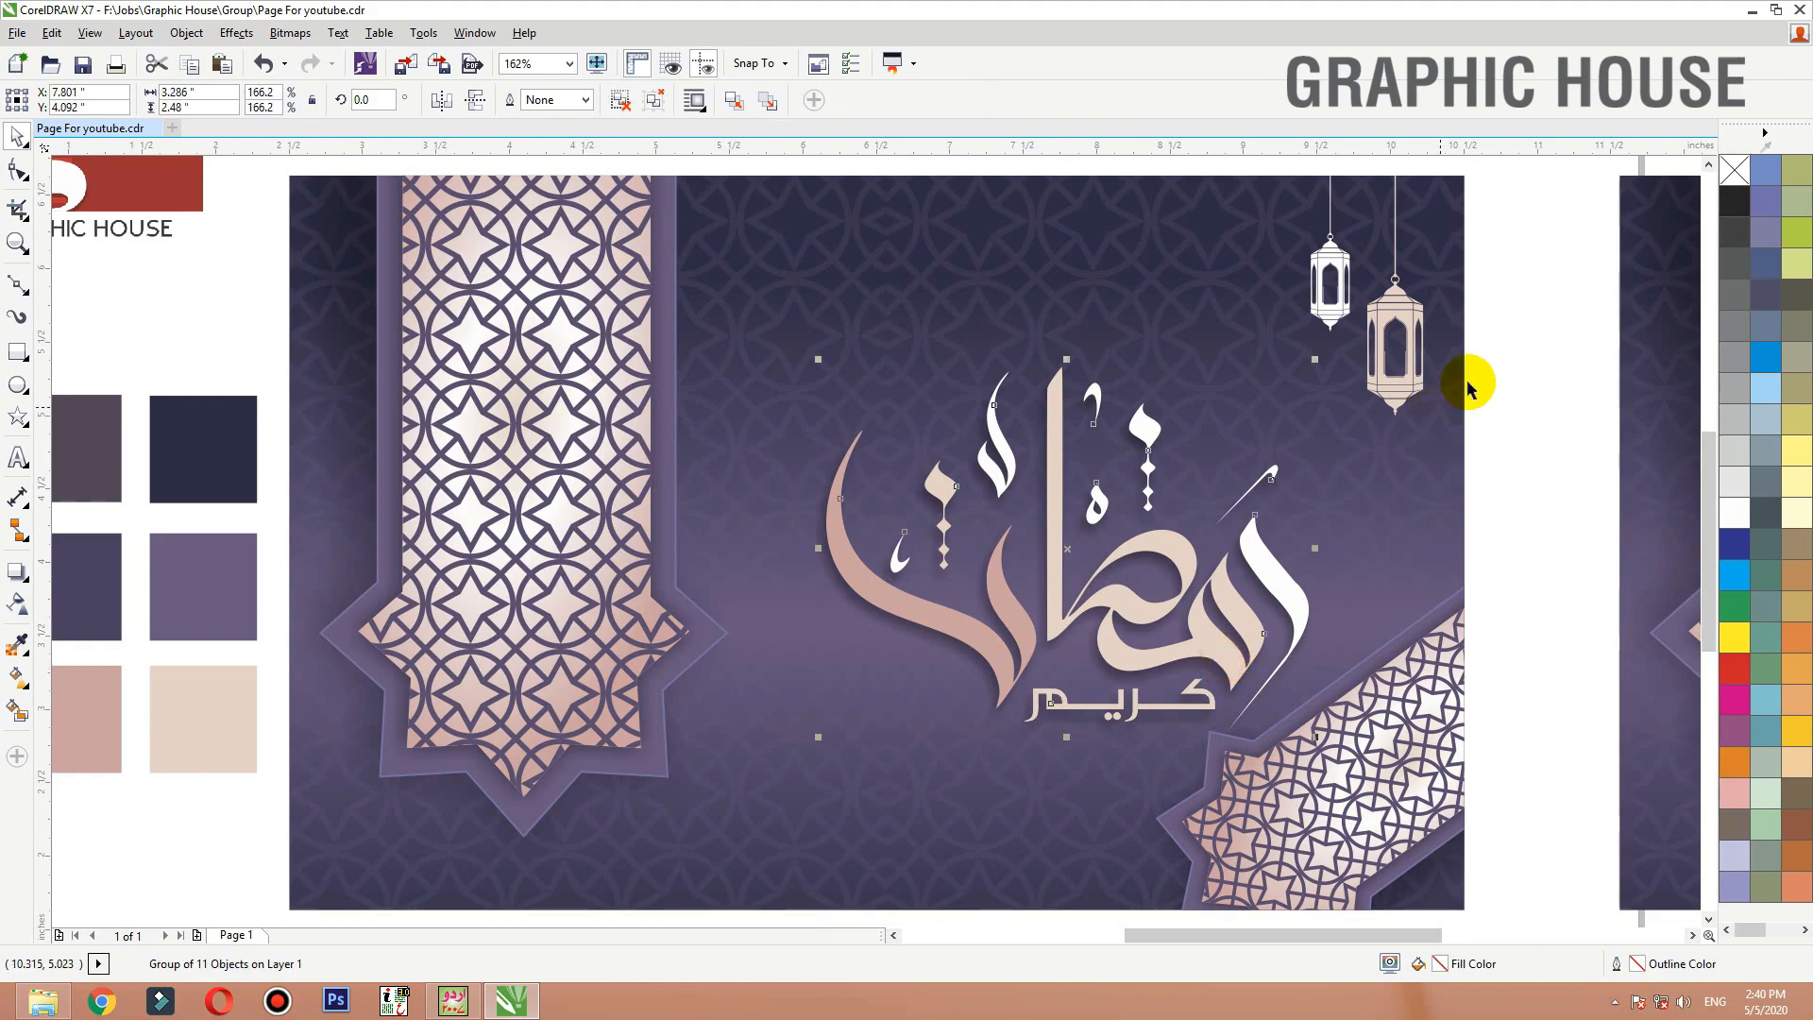
drag(1551, 313, 728, 844)
drag(1103, 625, 1065, 629)
Reopen the card's contents, scale the small corner banner to 46.4%, shift it slightly up within the lower-right corner and finish editing
click(1432, 674)
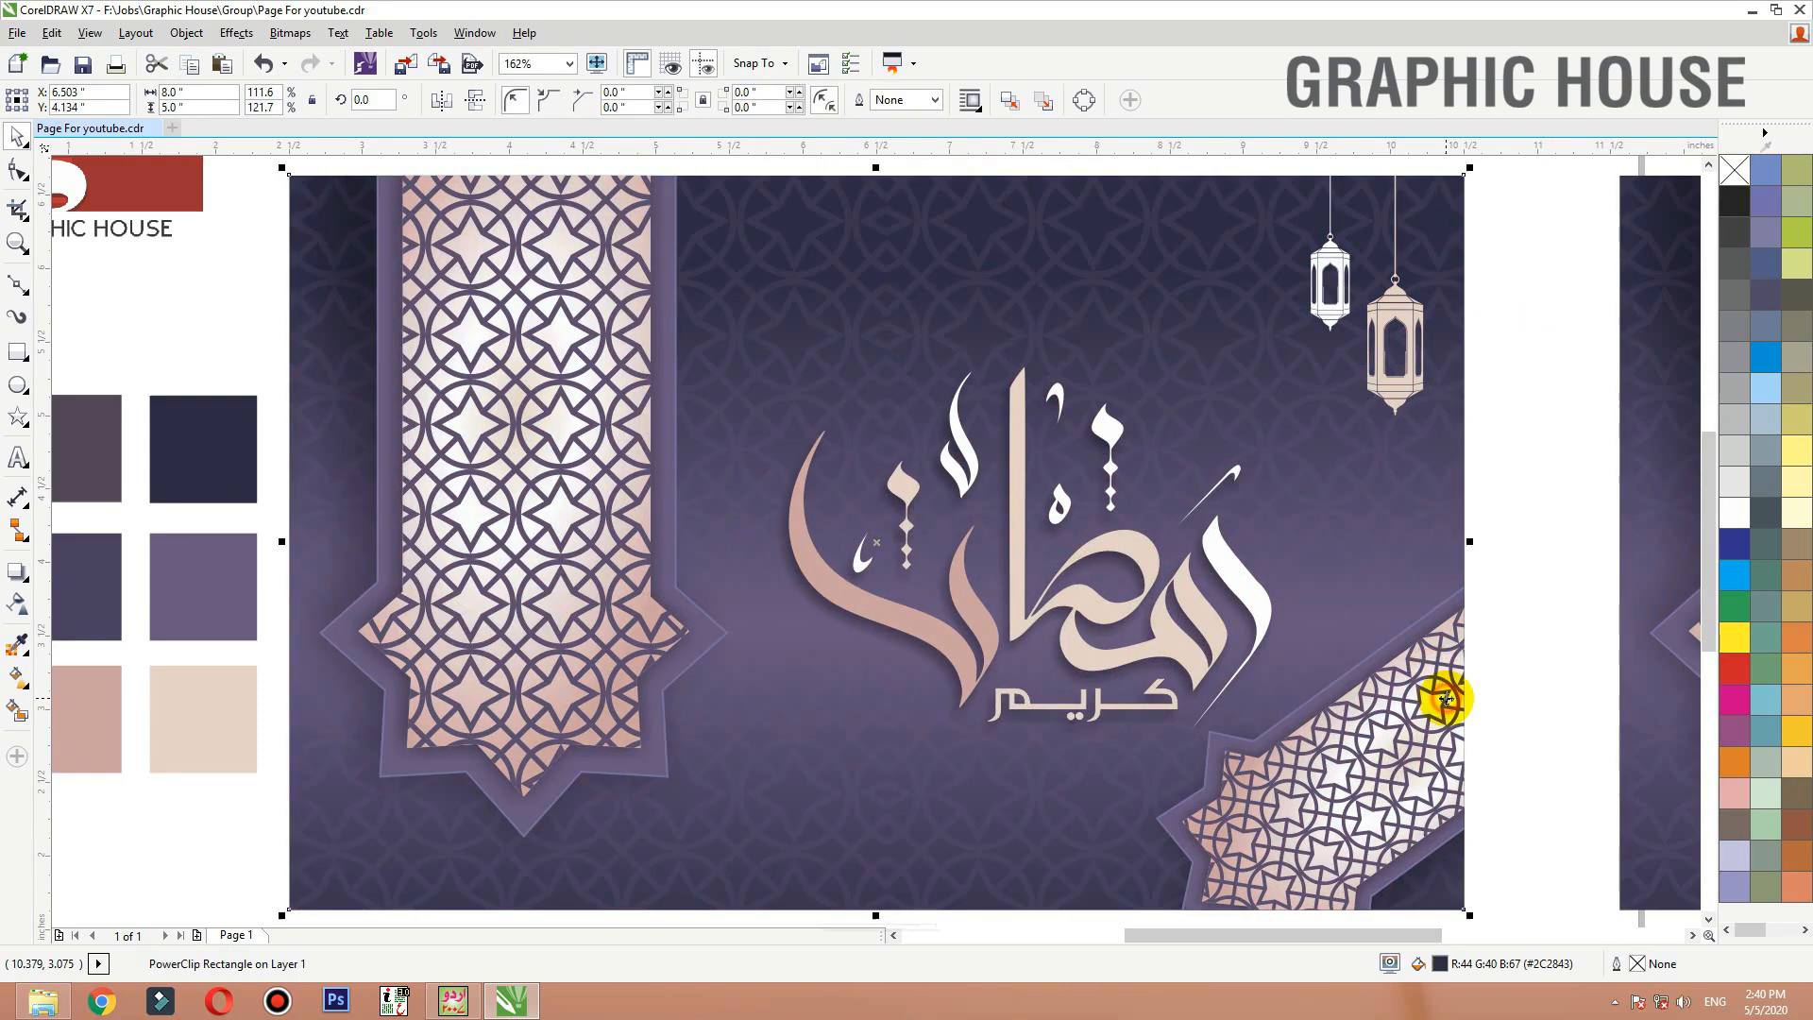
scroll(1423, 698, down, 2)
click(1425, 720)
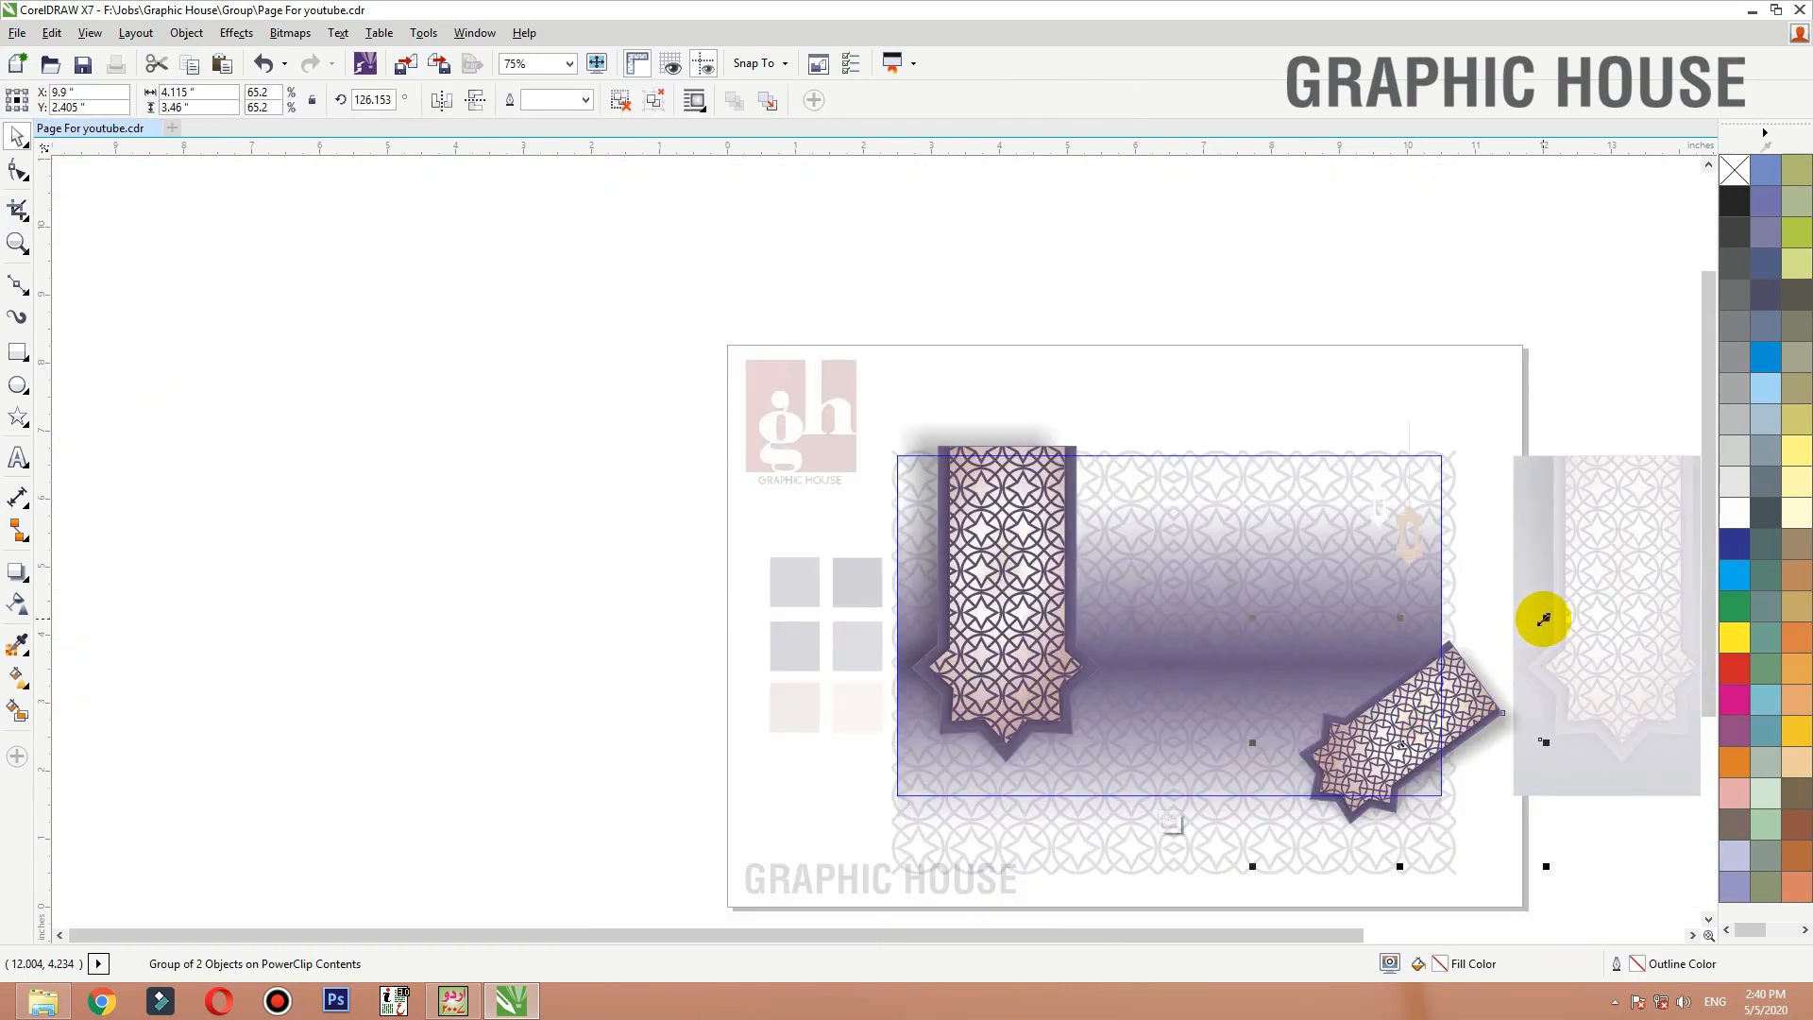
drag(1544, 619, 1494, 642)
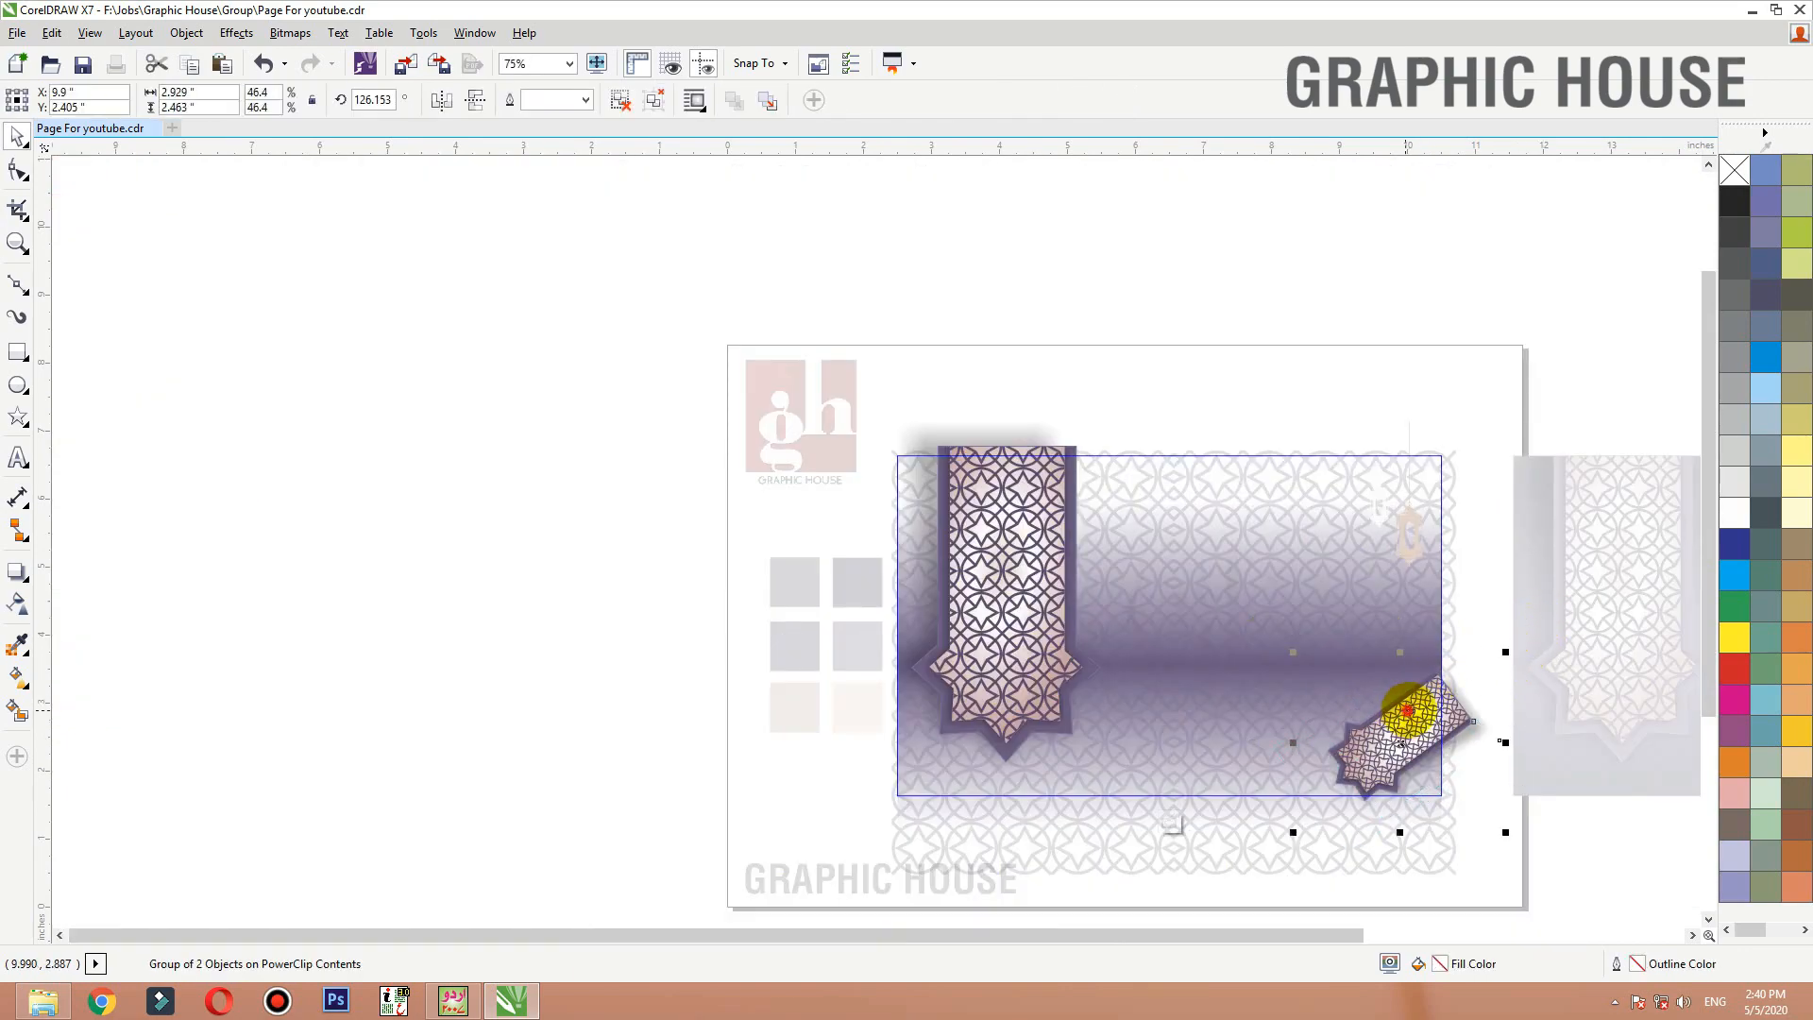
drag(1406, 720, 1416, 712)
ctrl+click(1481, 833)
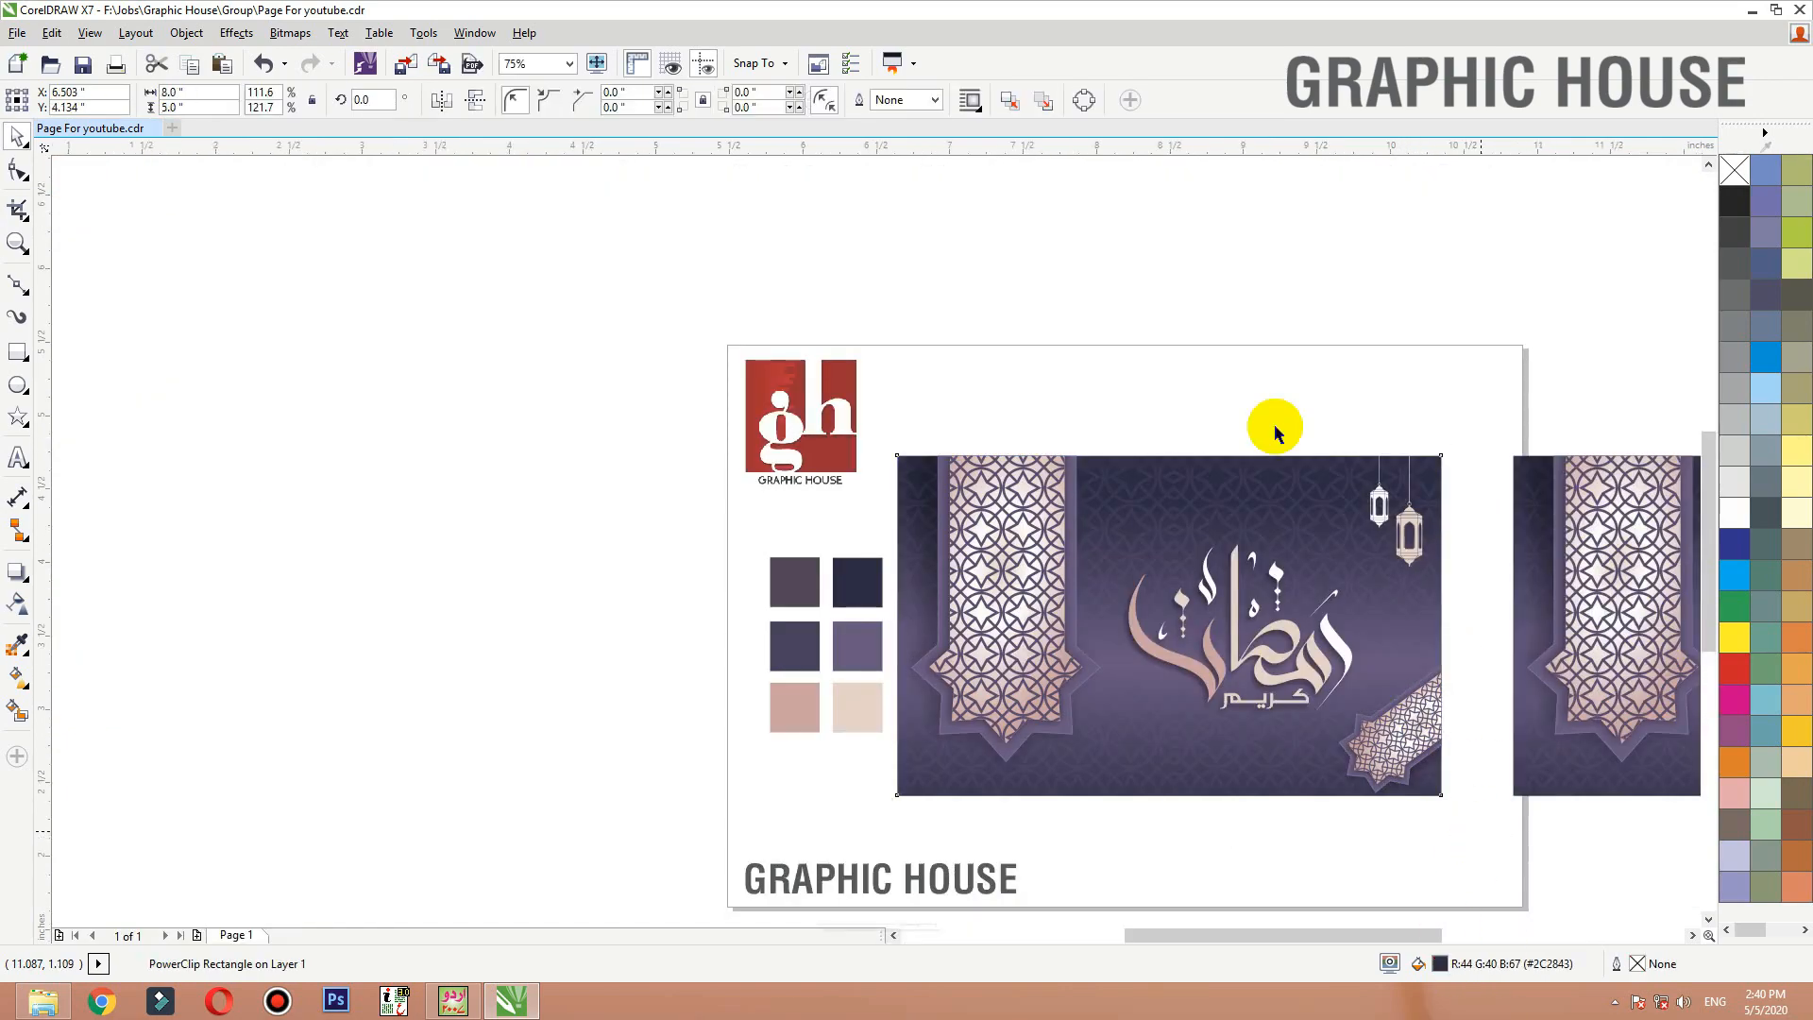
key(shift+F2)
drag(1100, 619, 1081, 593)
key(ctrl+z)
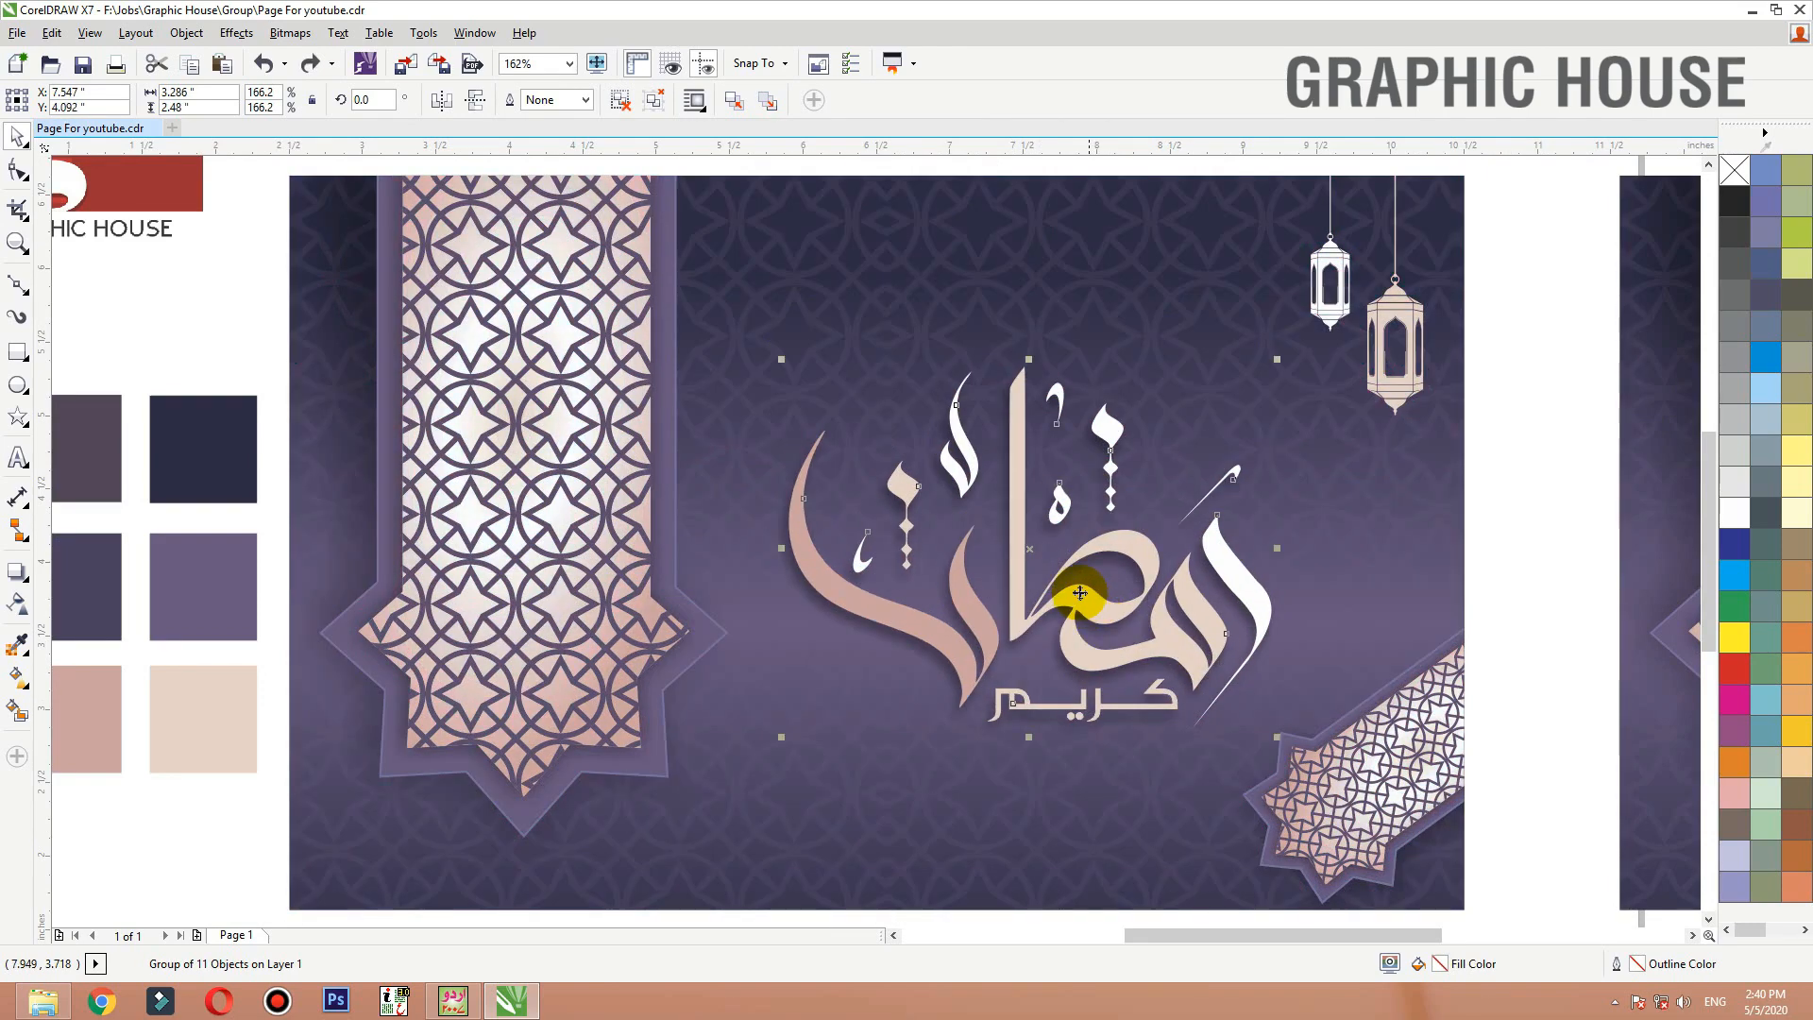
Ungroup the first card's calligraphy and weld all its pieces into a single curve
scroll(1096, 595, down, 2)
key(F2)
drag(1352, 429, 546, 790)
click(619, 104)
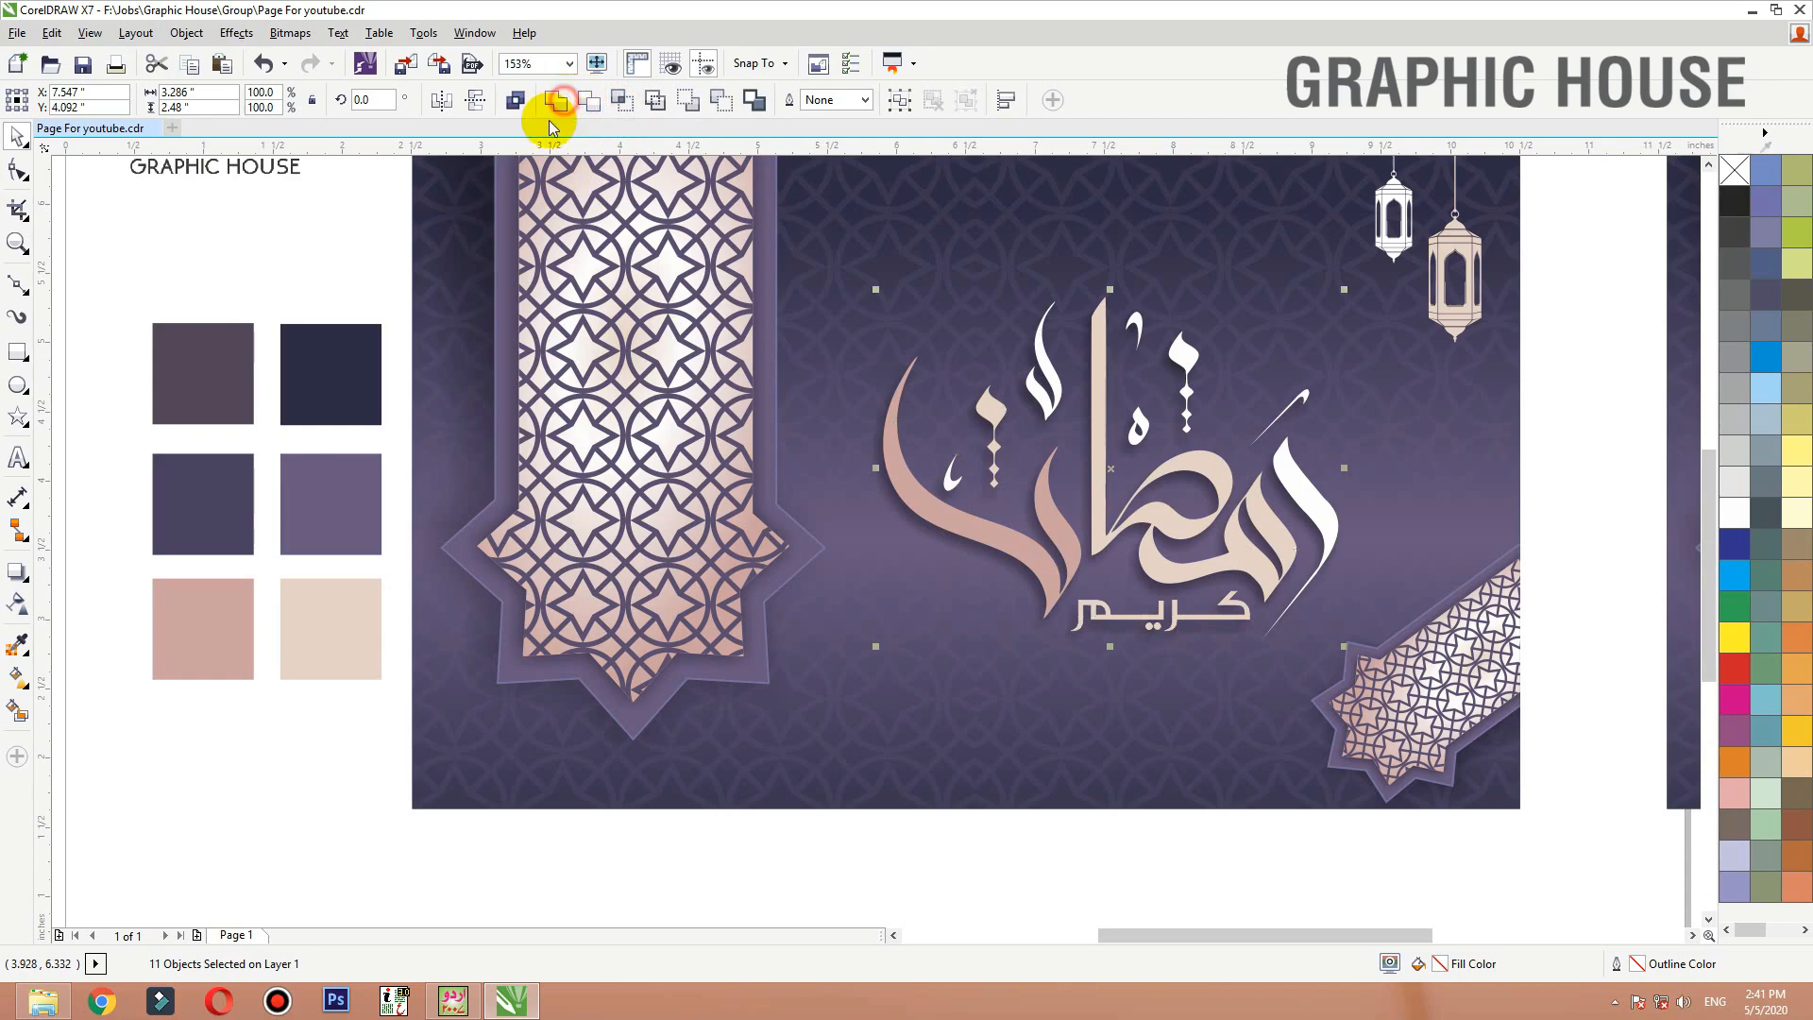
click(556, 102)
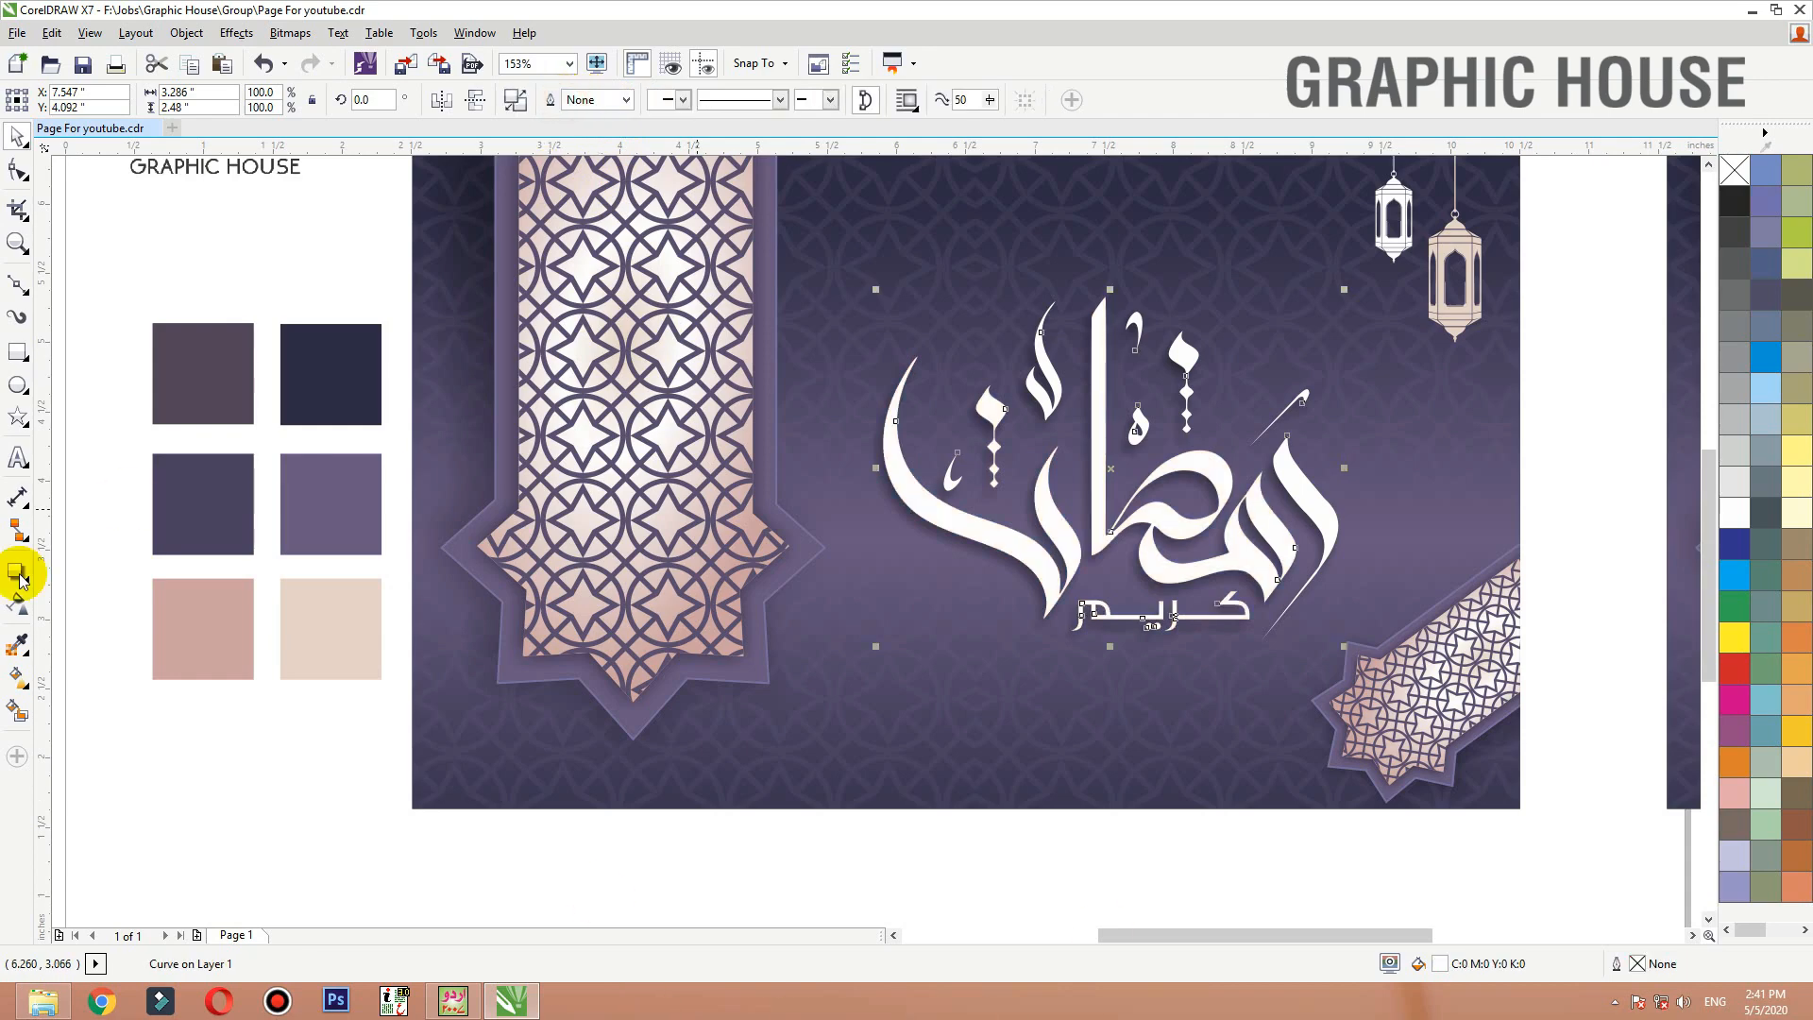
Fill the welded calligraphy with the pink sampled from the palette swatch
click(23, 643)
click(236, 635)
click(1029, 546)
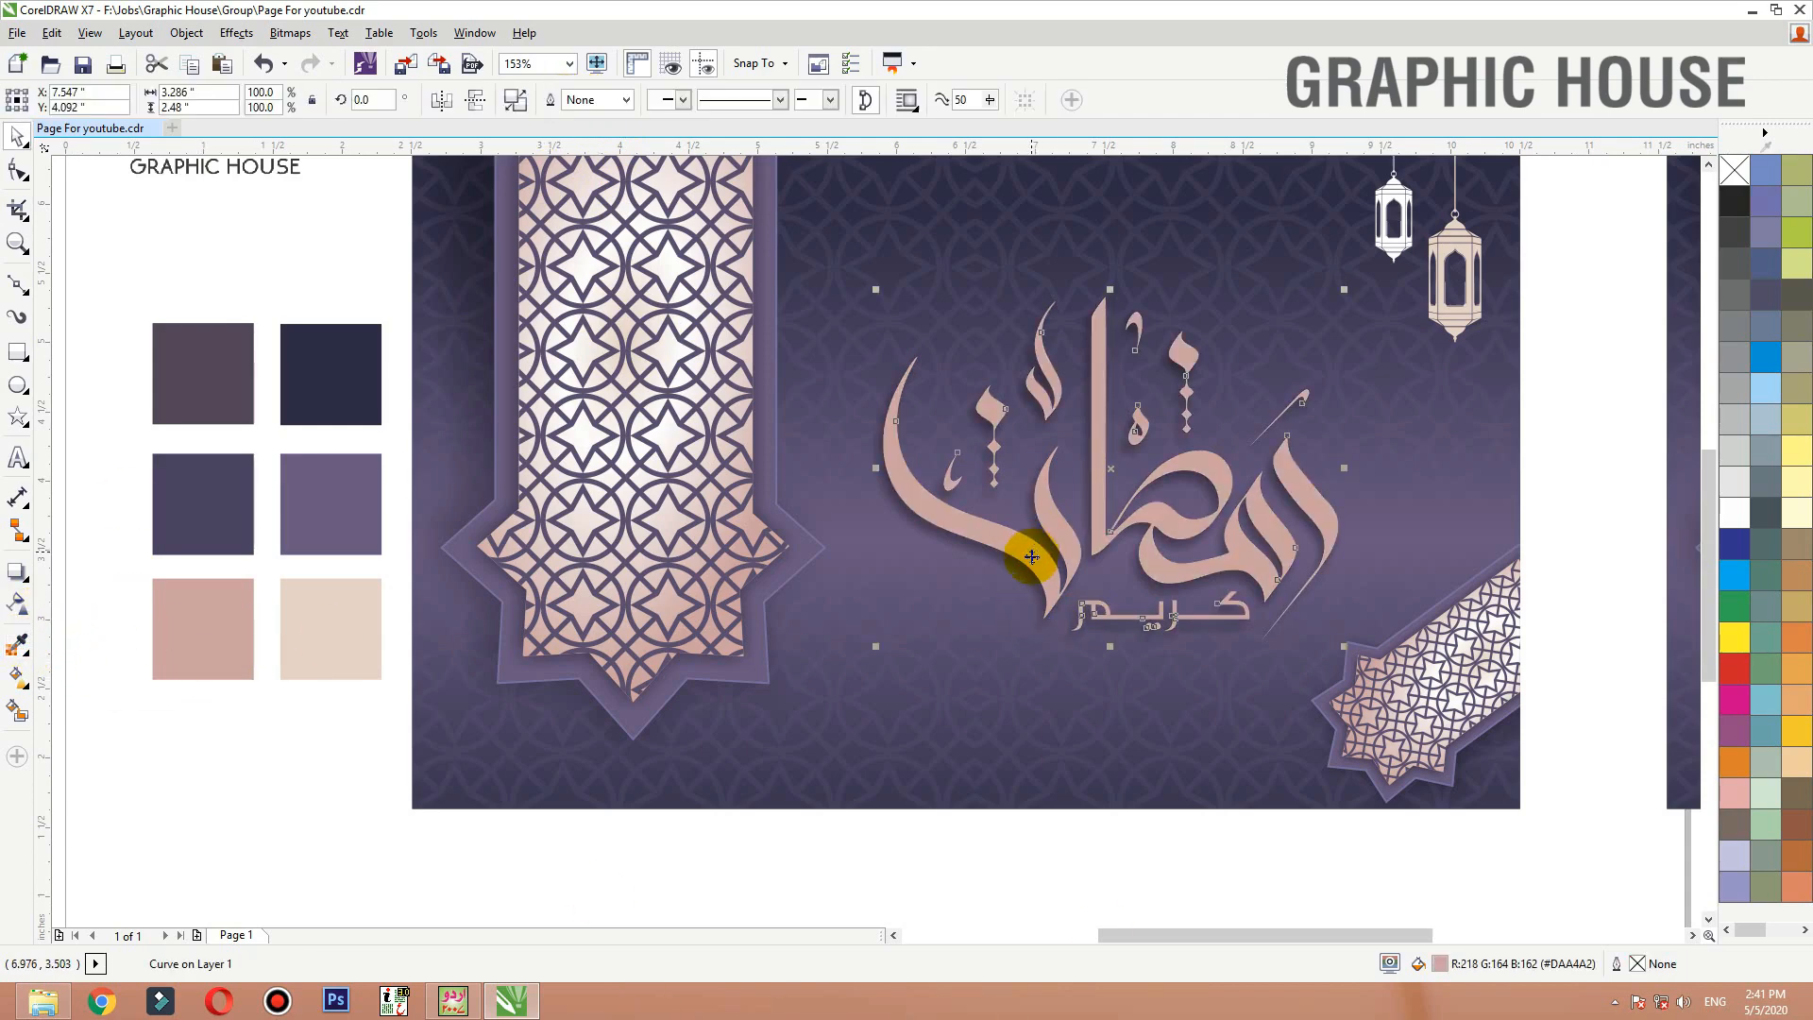
Apply a vertical linear gradient to the calligraphy, pink at the top and the sampled cream swatch at the bottom, starting the fade lower down
key(g)
drag(1086, 292, 1088, 609)
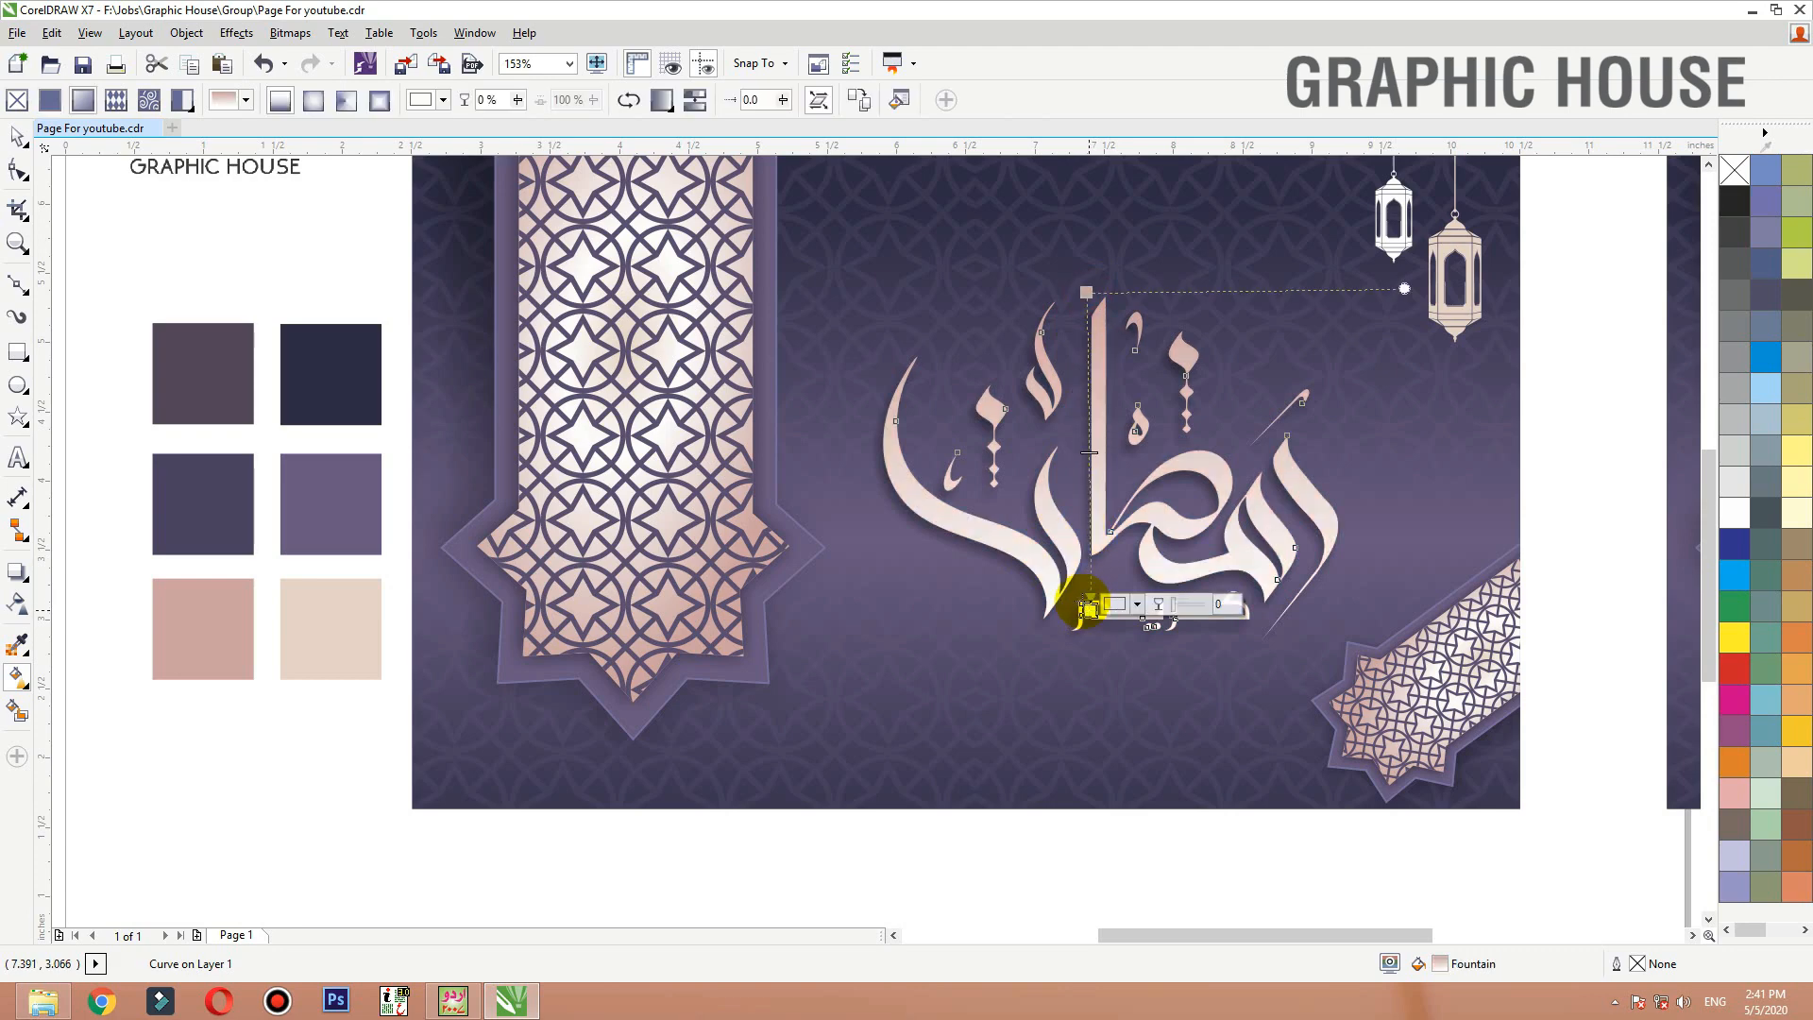
click(1137, 605)
click(1177, 645)
click(364, 627)
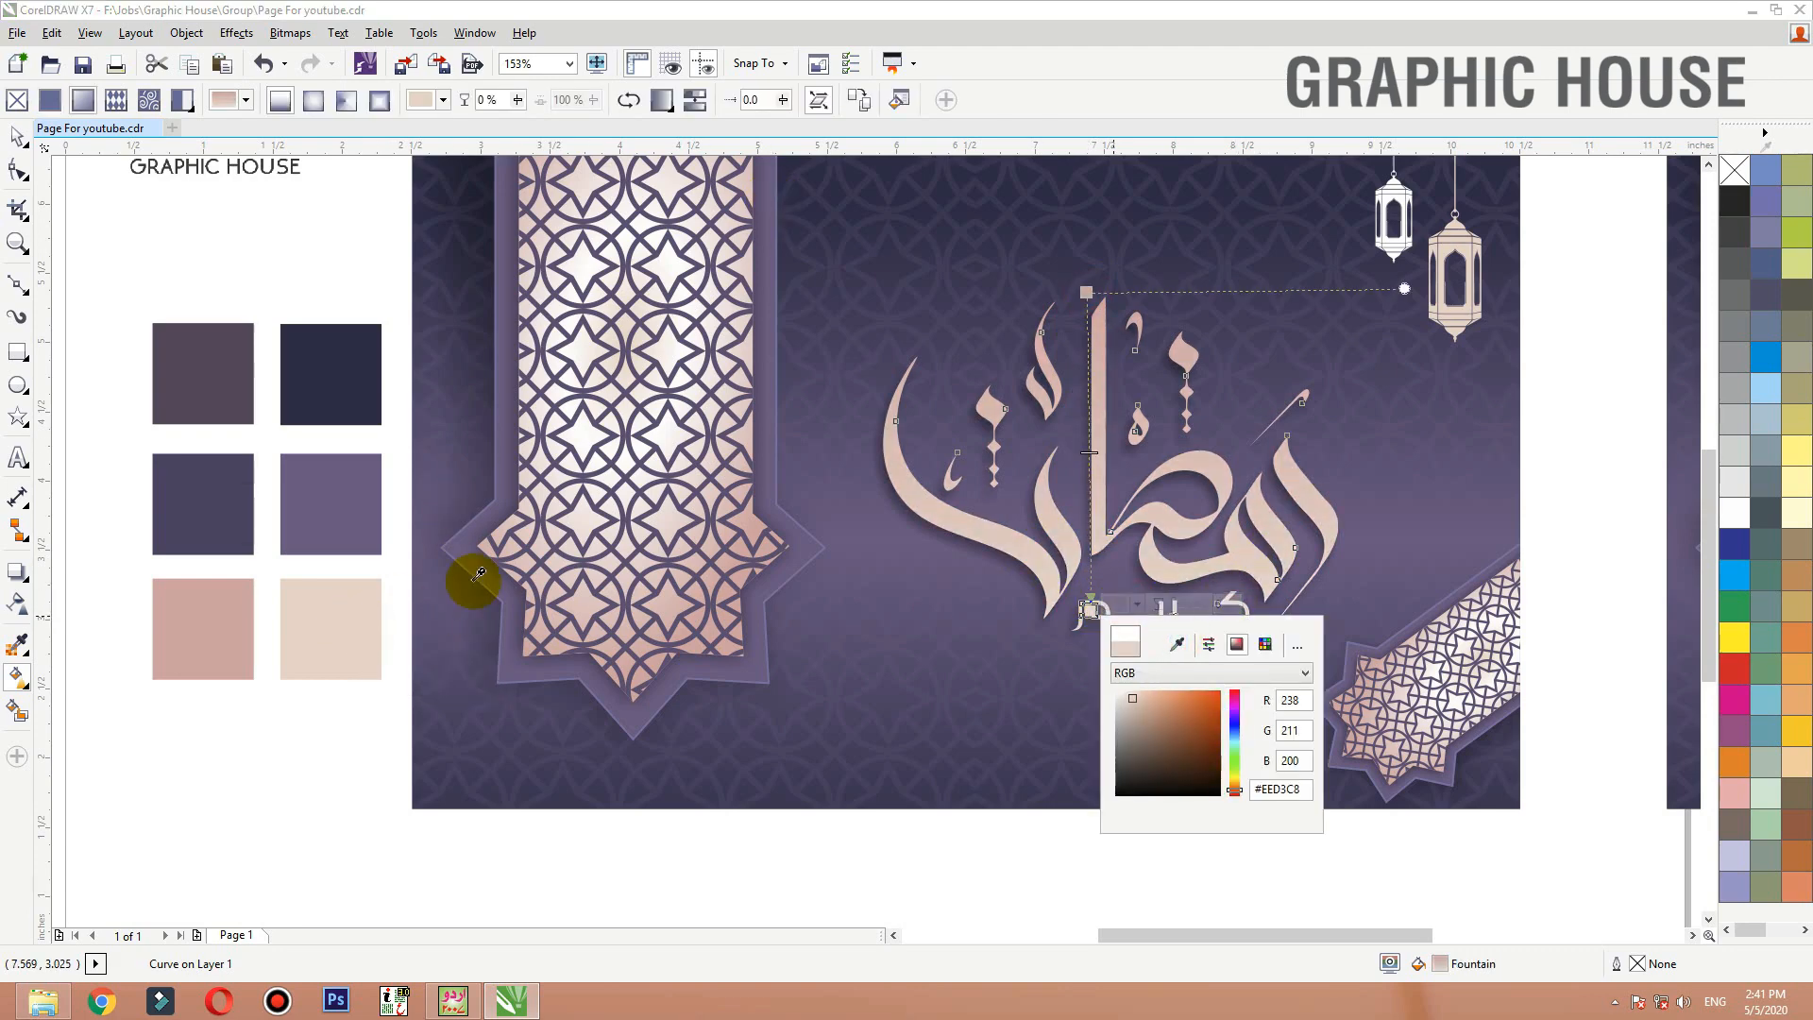
mouse_move(1086, 292)
mouse_down()
mouse_move(1113, 377)
mouse_move(1085, 409)
mouse_move(1092, 445)
mouse_up()
key(space)
Duplicate the gradient calligraphy slightly higher and fill the copy with the purple swatch colour #715A84
click(1117, 668)
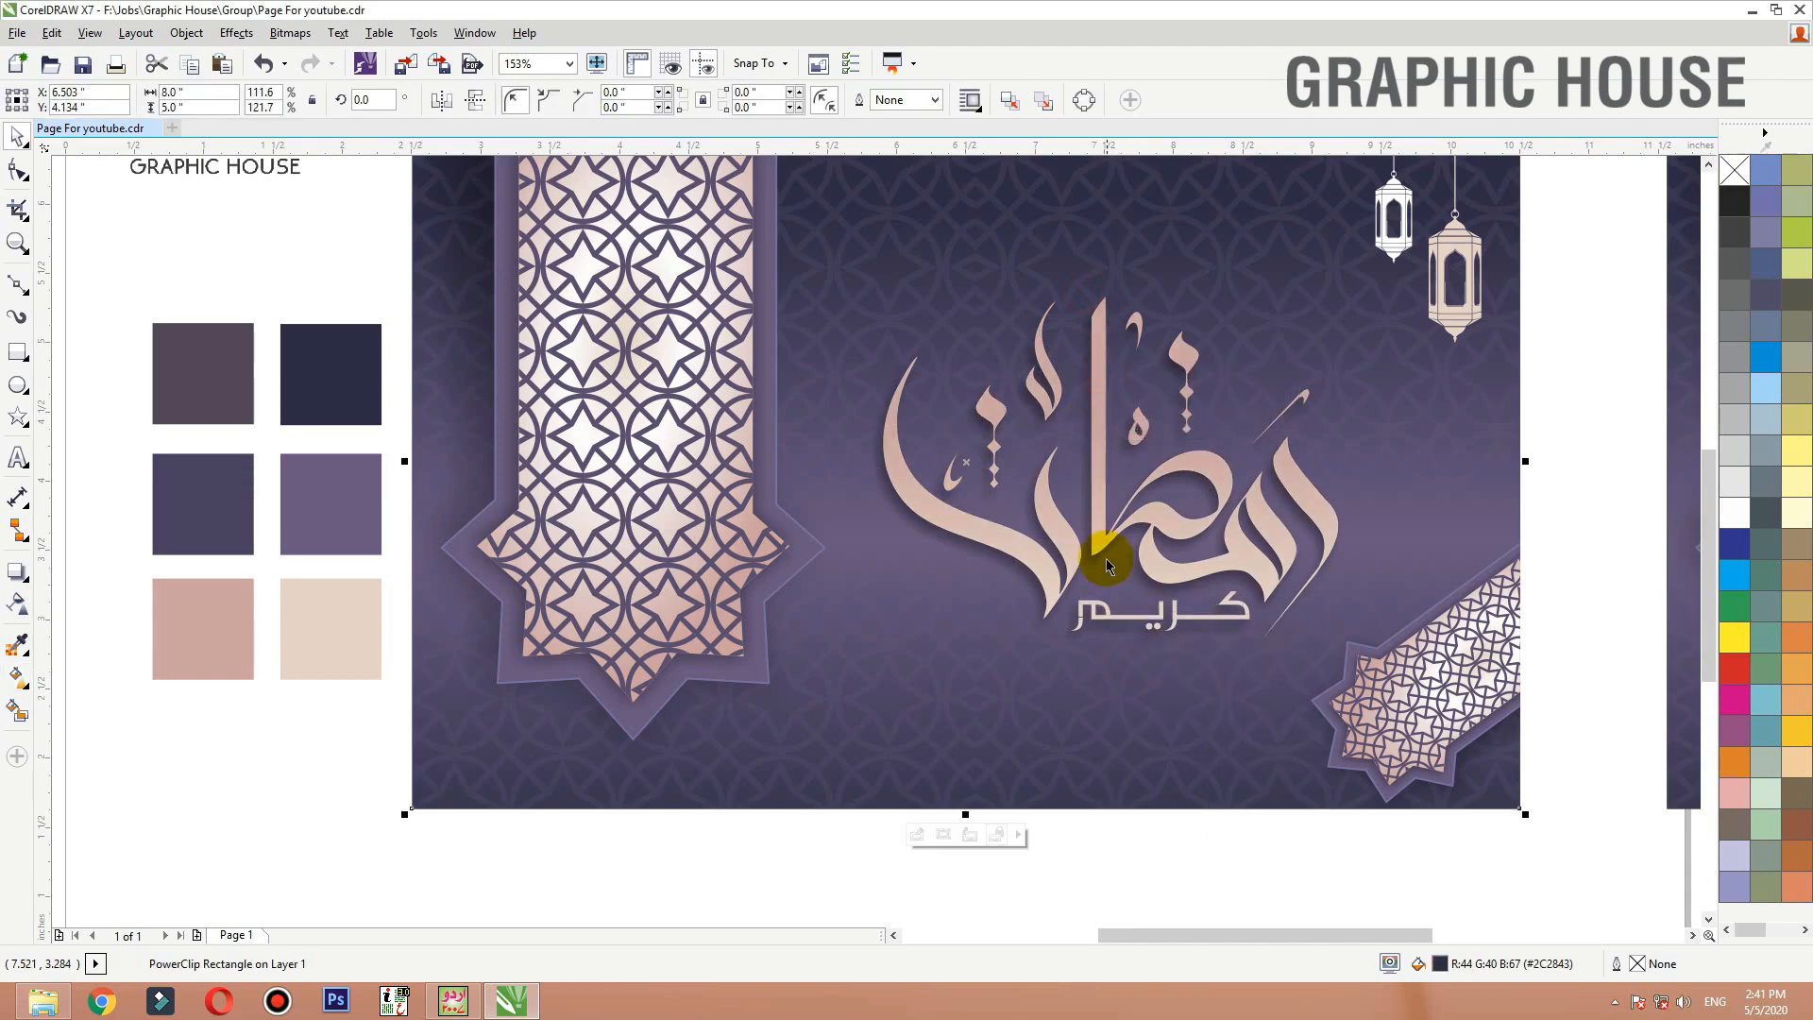
click(1101, 538)
drag(1102, 538, 1101, 535)
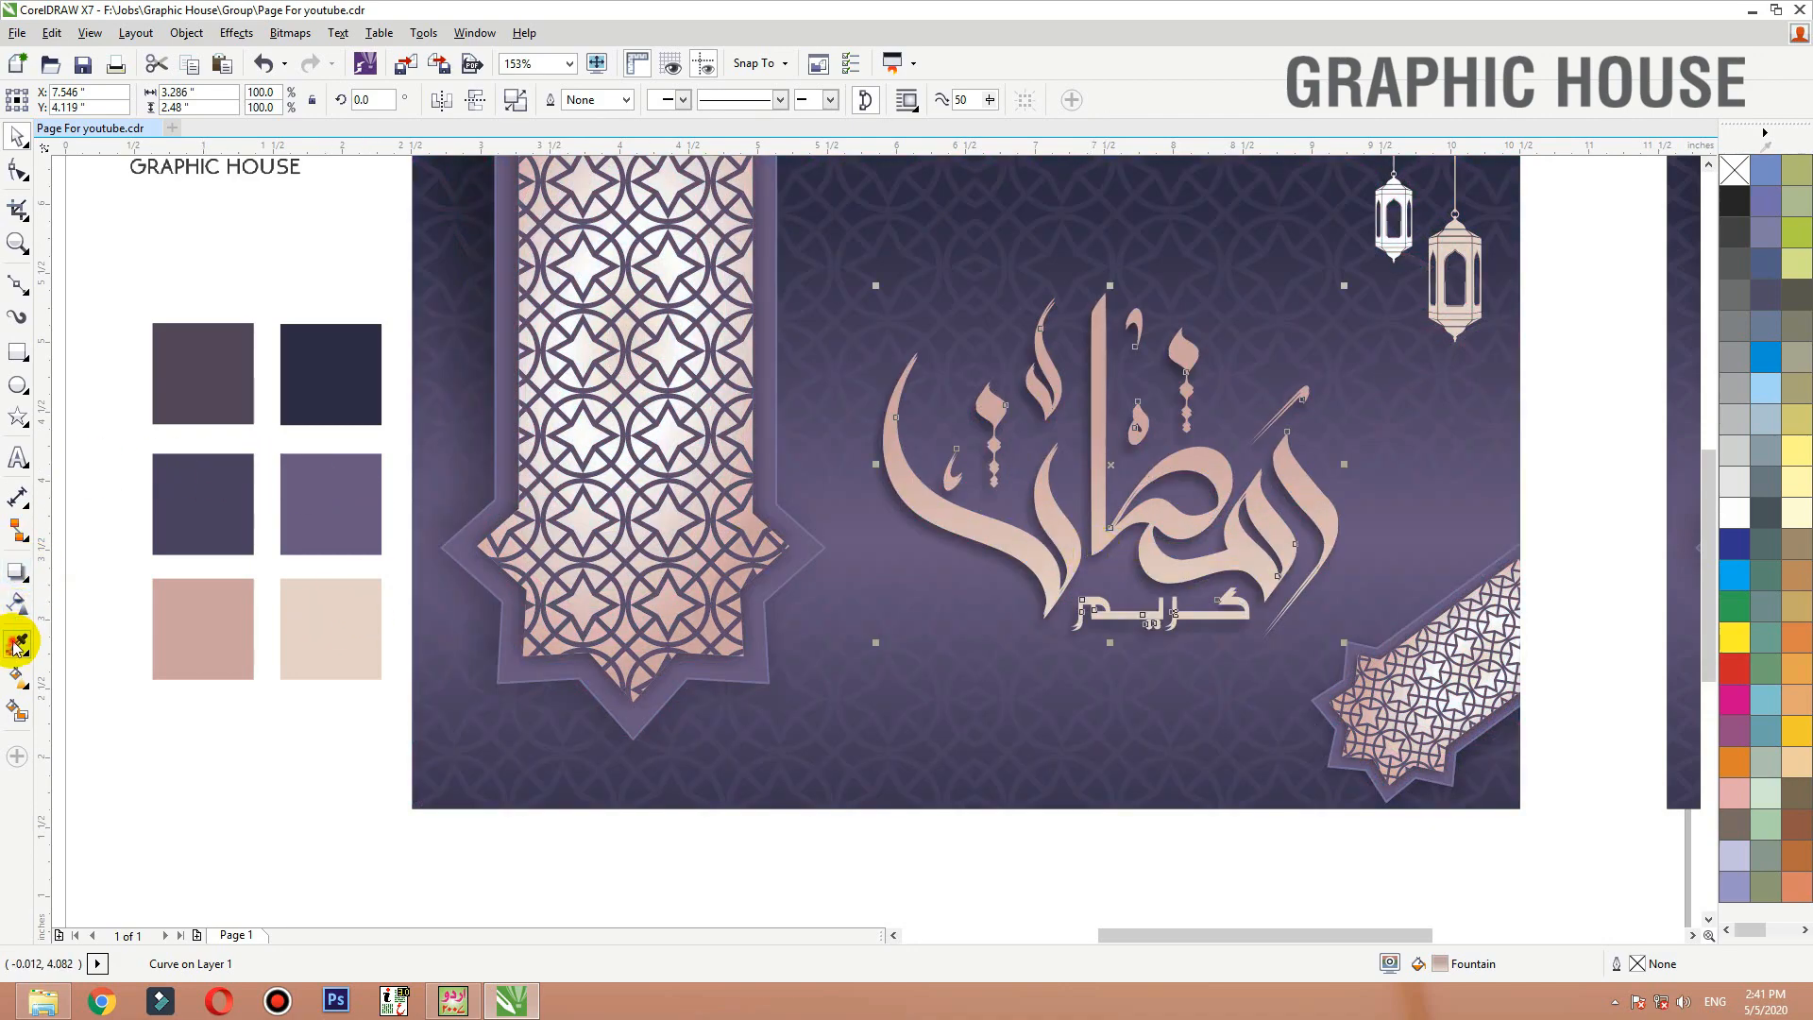
click(16, 645)
click(363, 540)
click(1098, 515)
key(space)
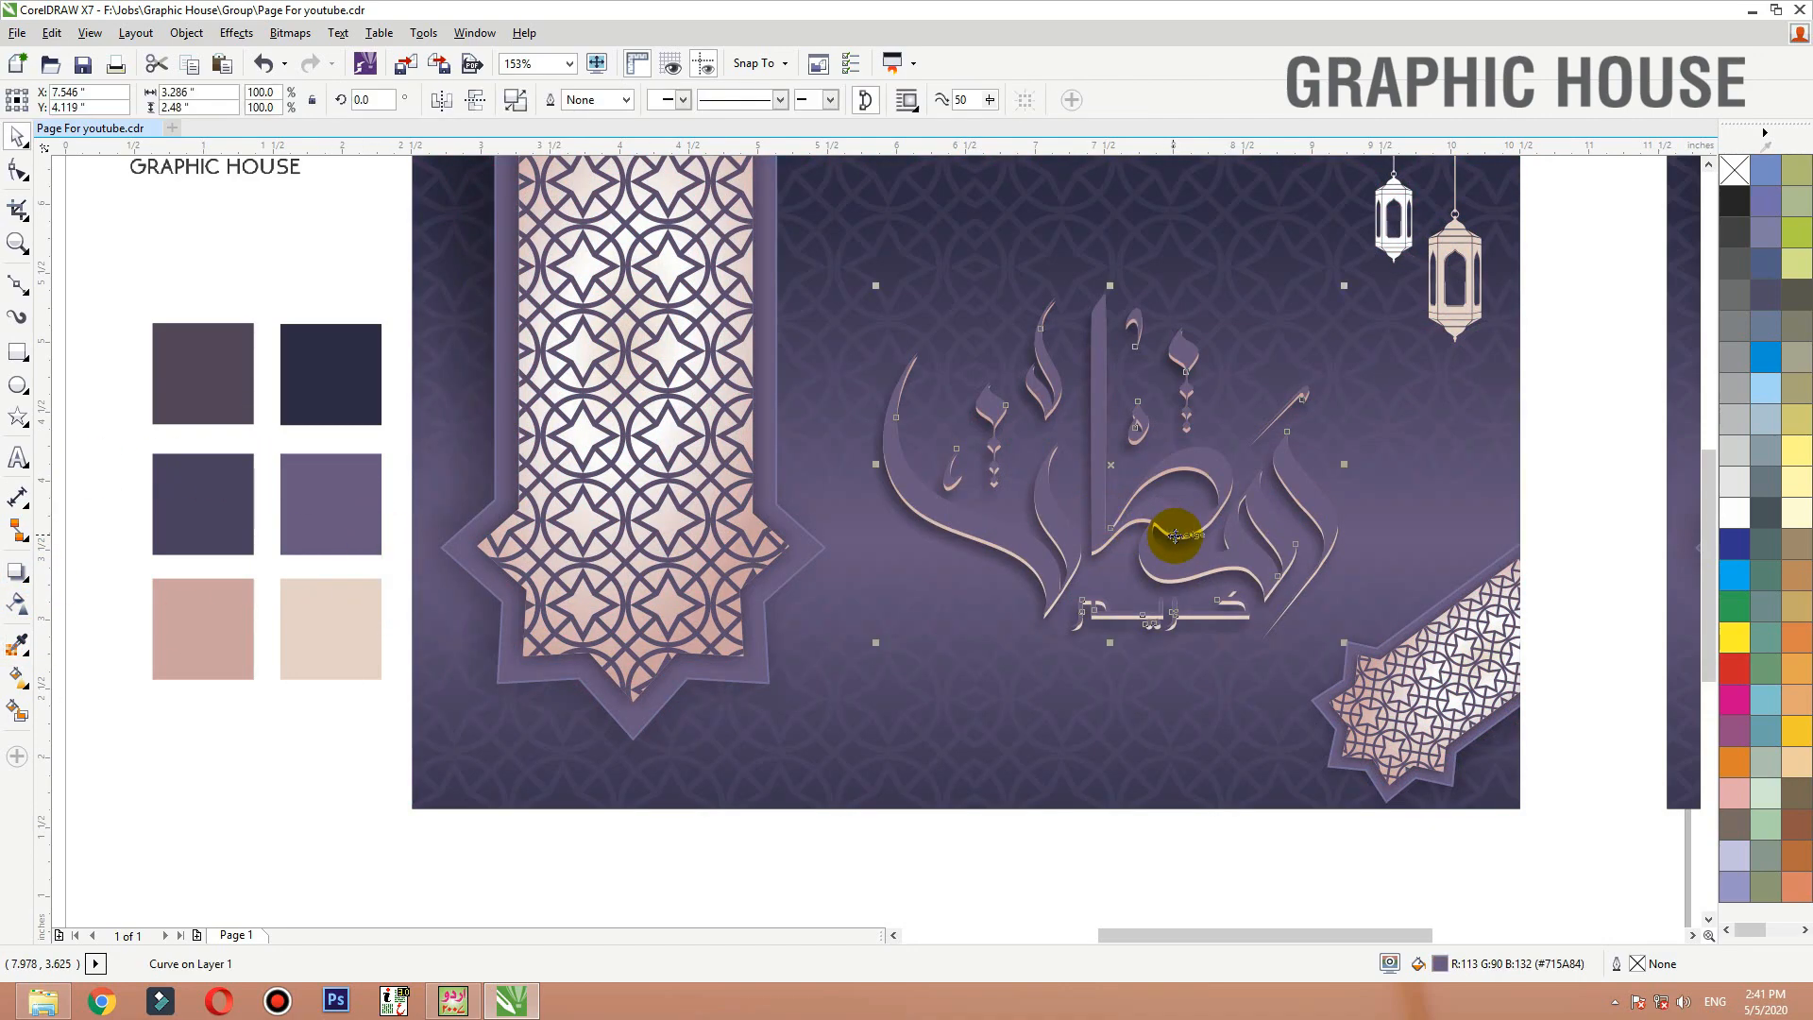
Send the purple calligraphy copy behind the gradient one and nudge it to X 7.536, Y 4.059 in as an offset edge
key(ctrl+Page_Down)
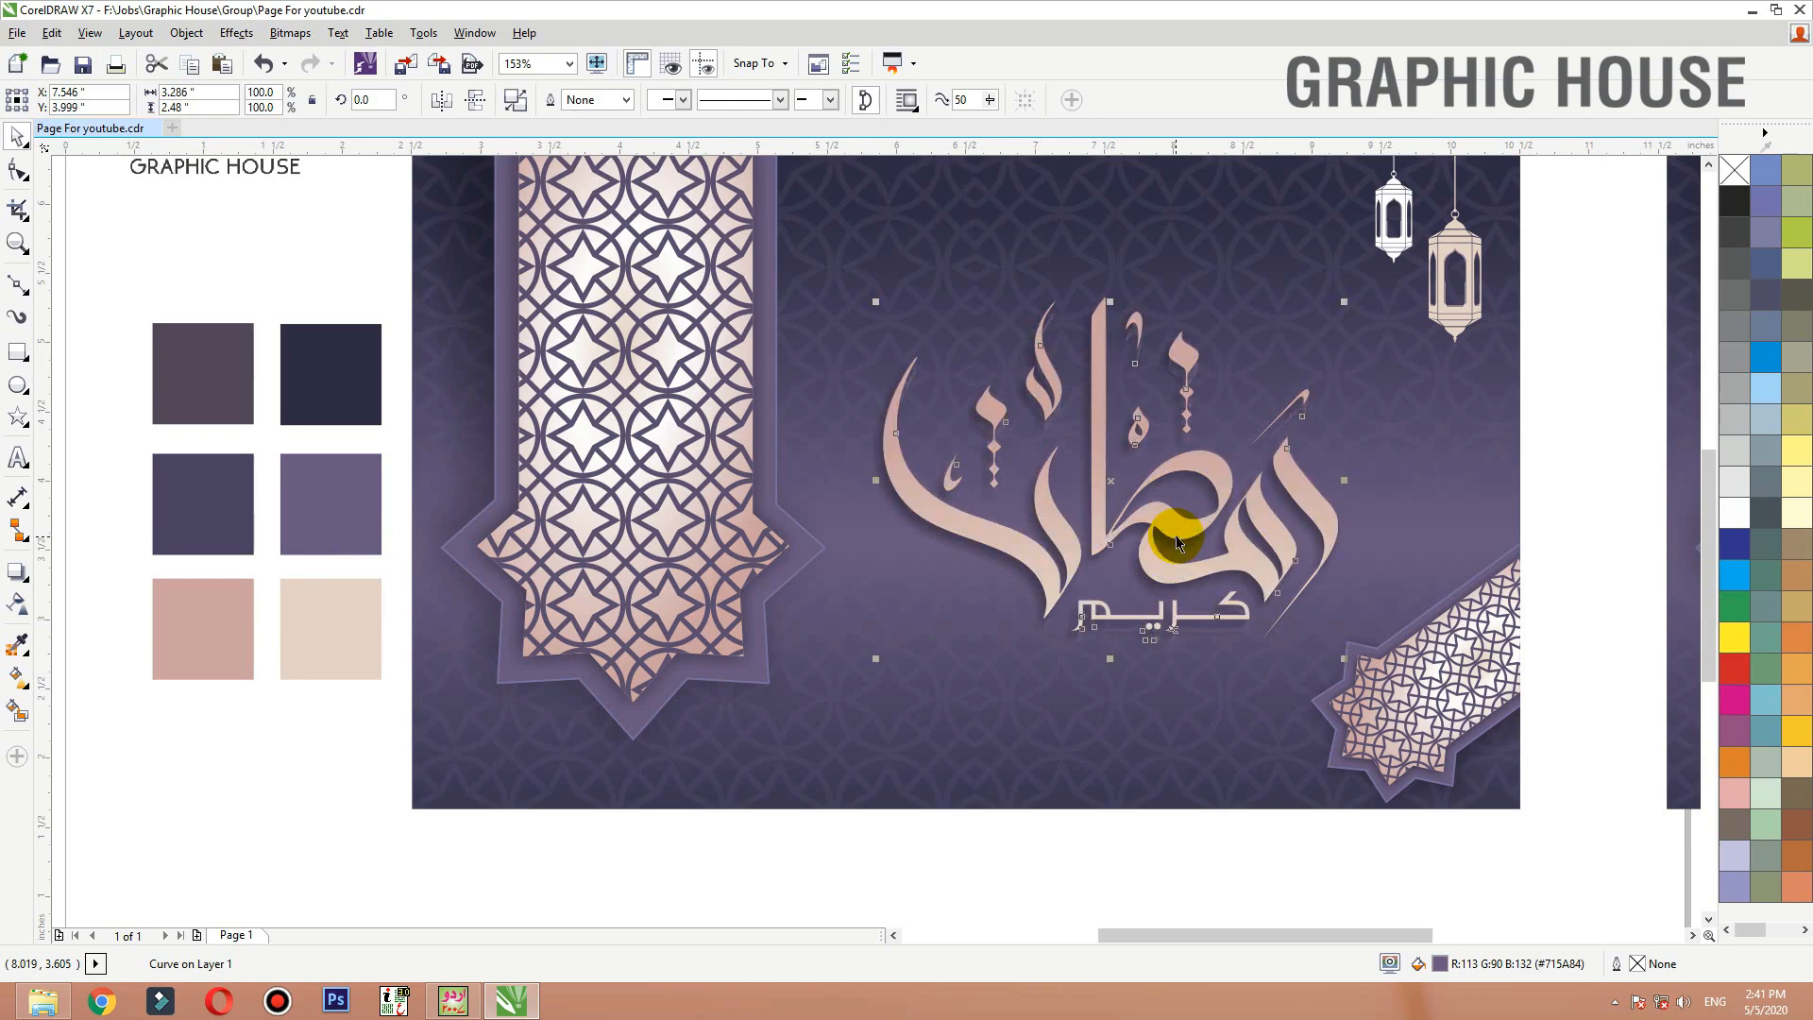
key(ctrl+Page_Up)
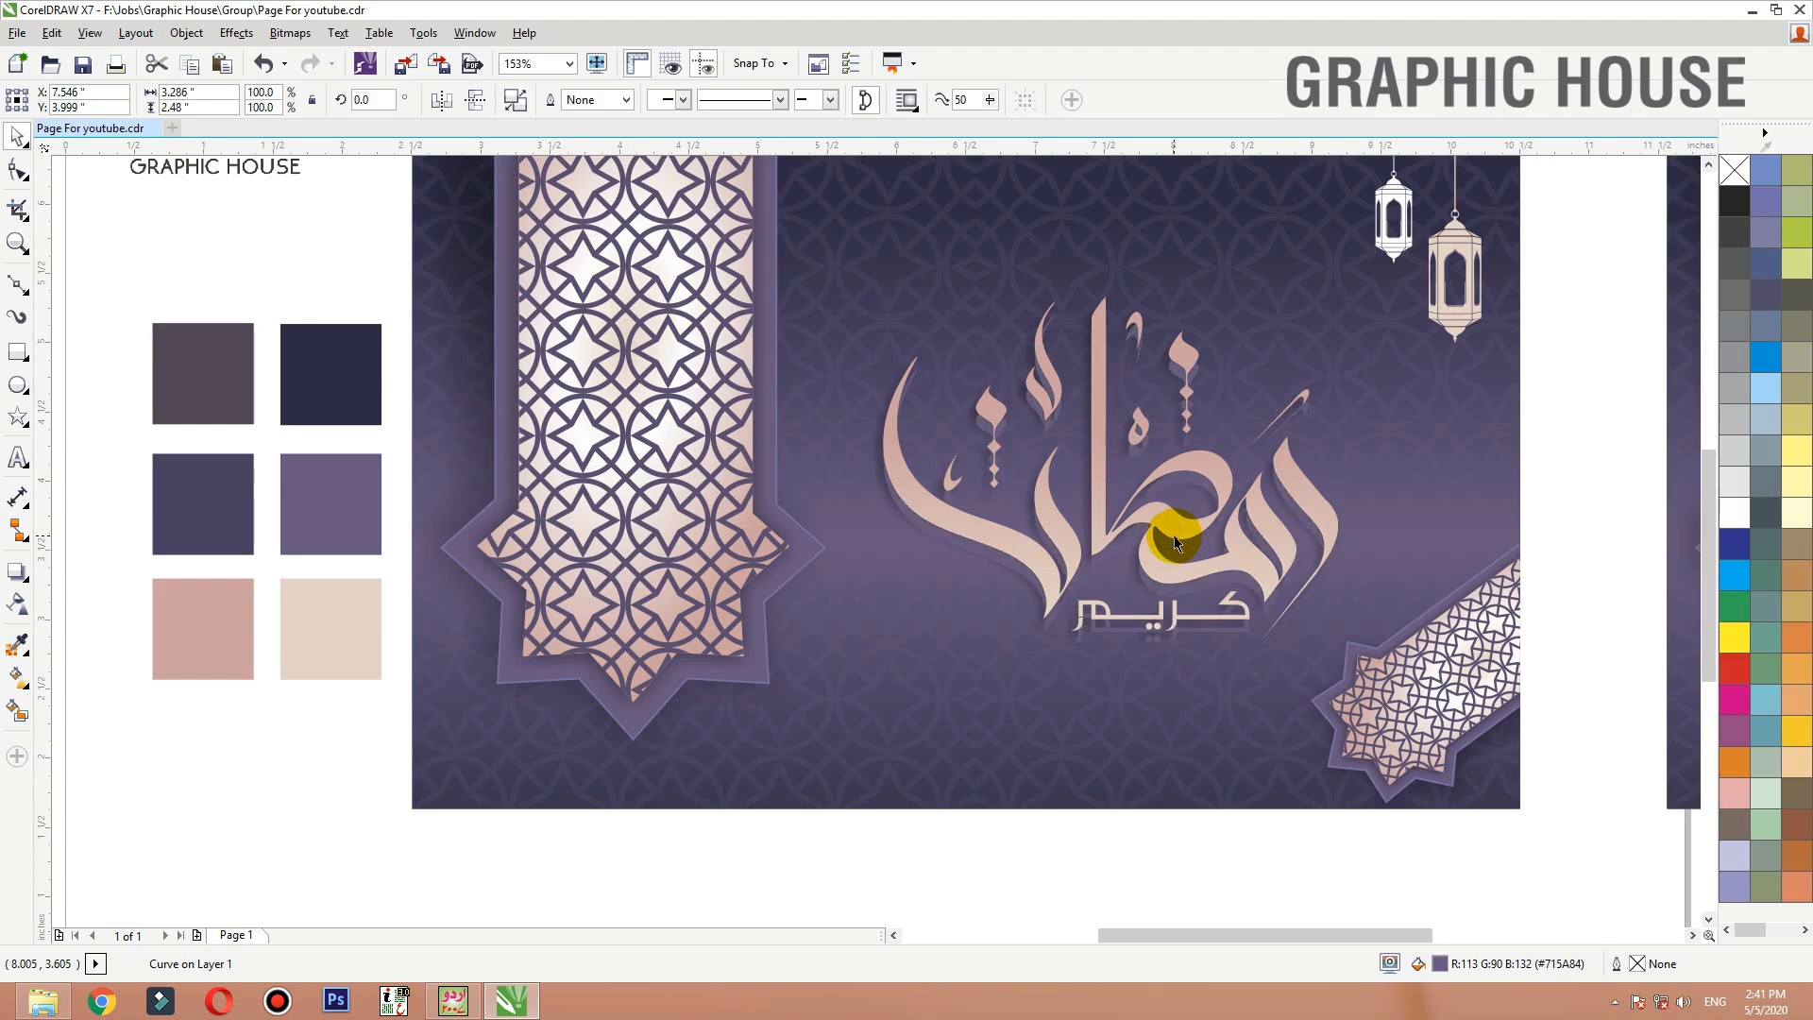
key(ctrl+Page_Up)
key(ctrl+Page_Down)
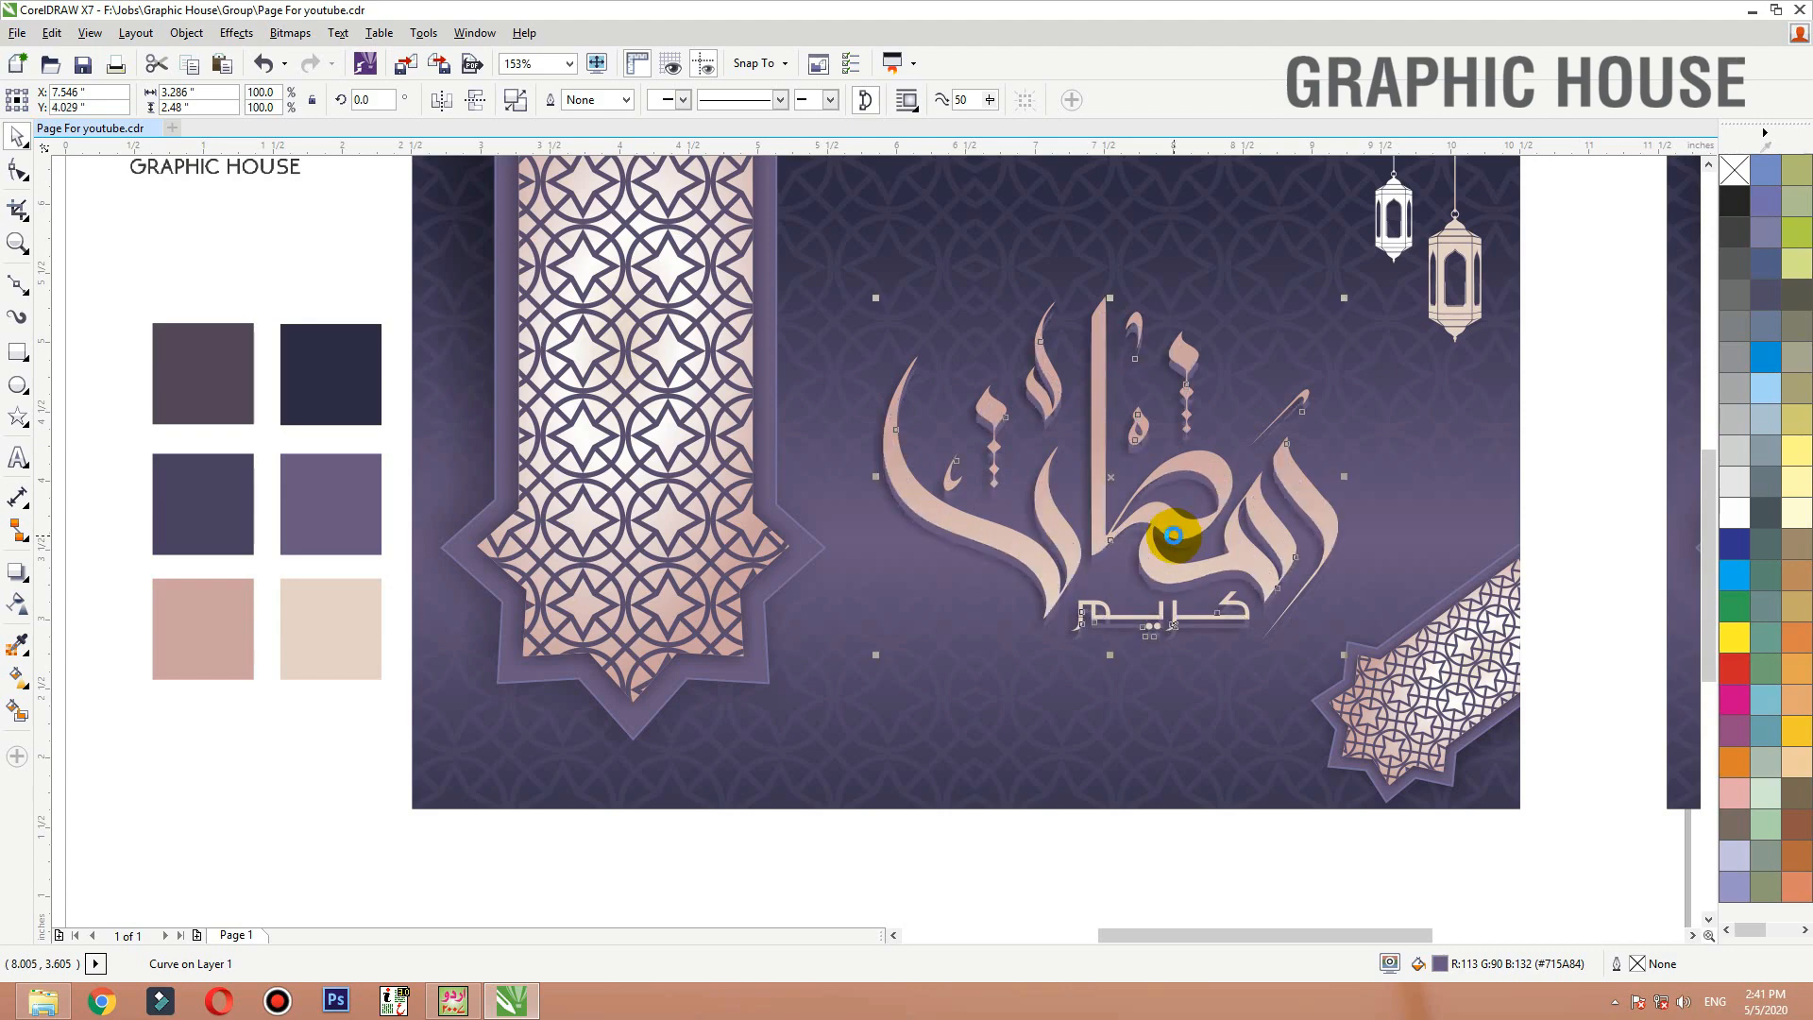
scroll(1097, 490, up, 3)
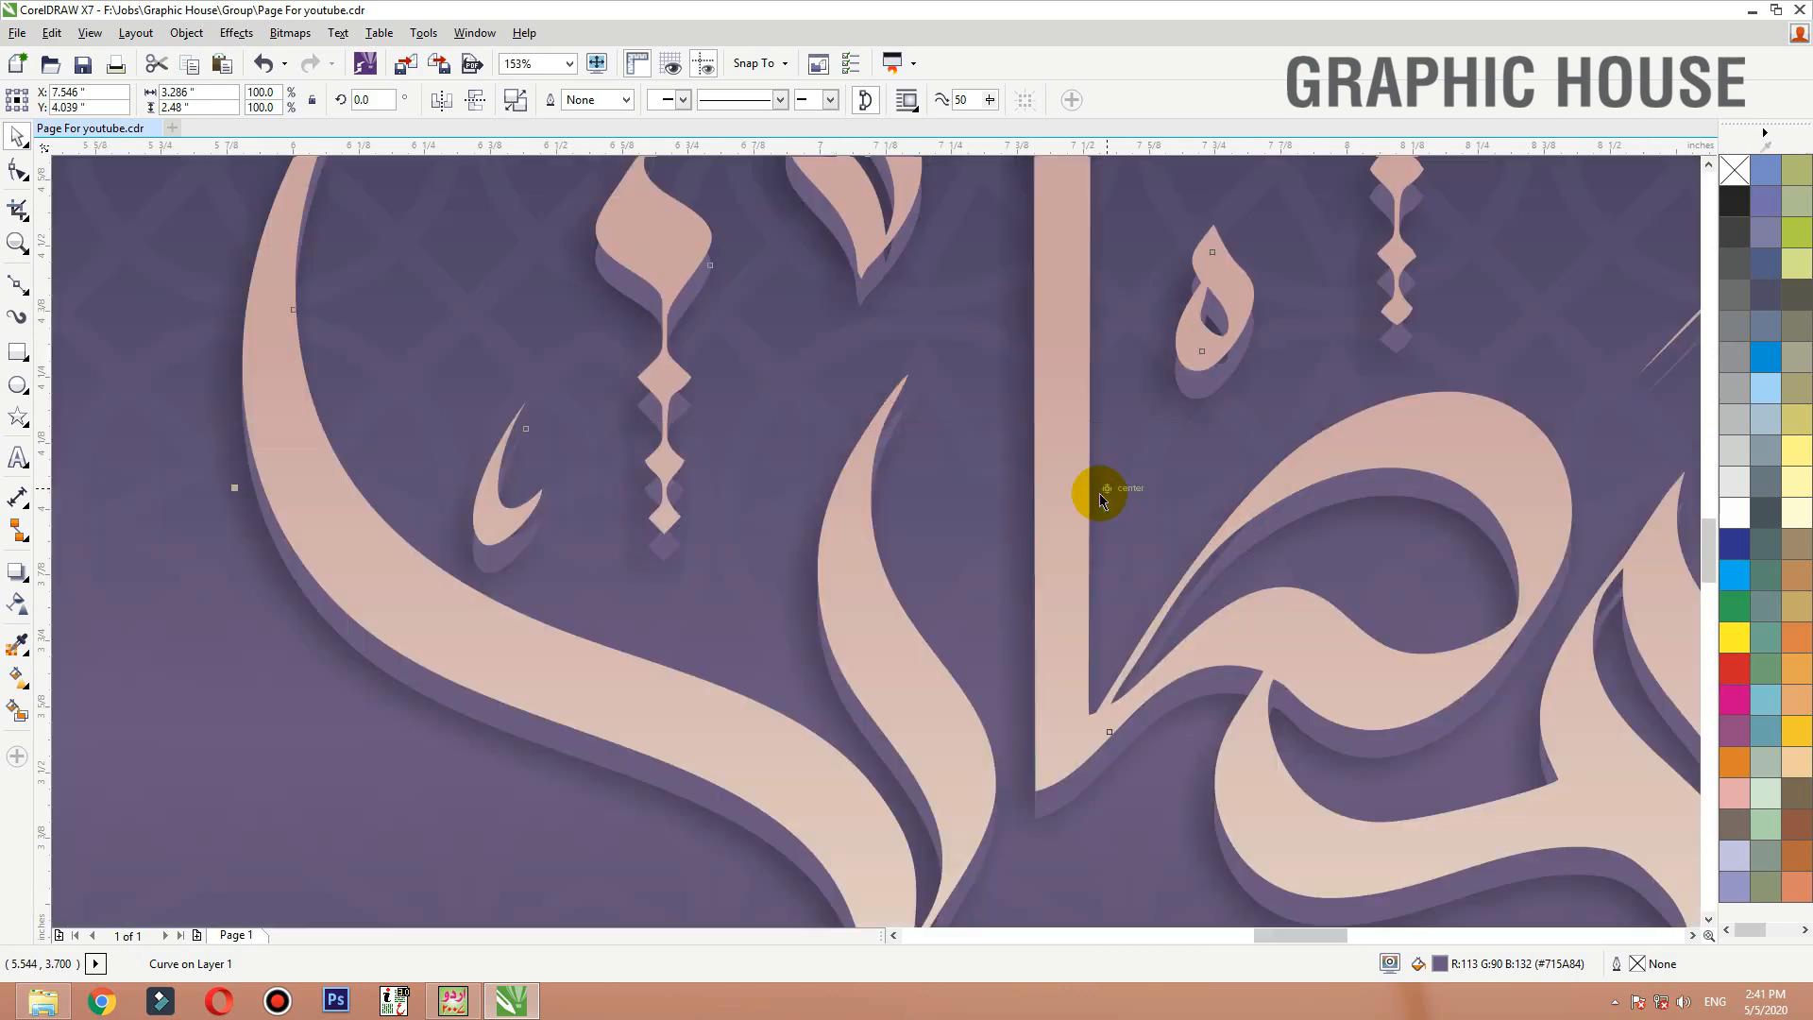
scroll(1114, 497, down, 2)
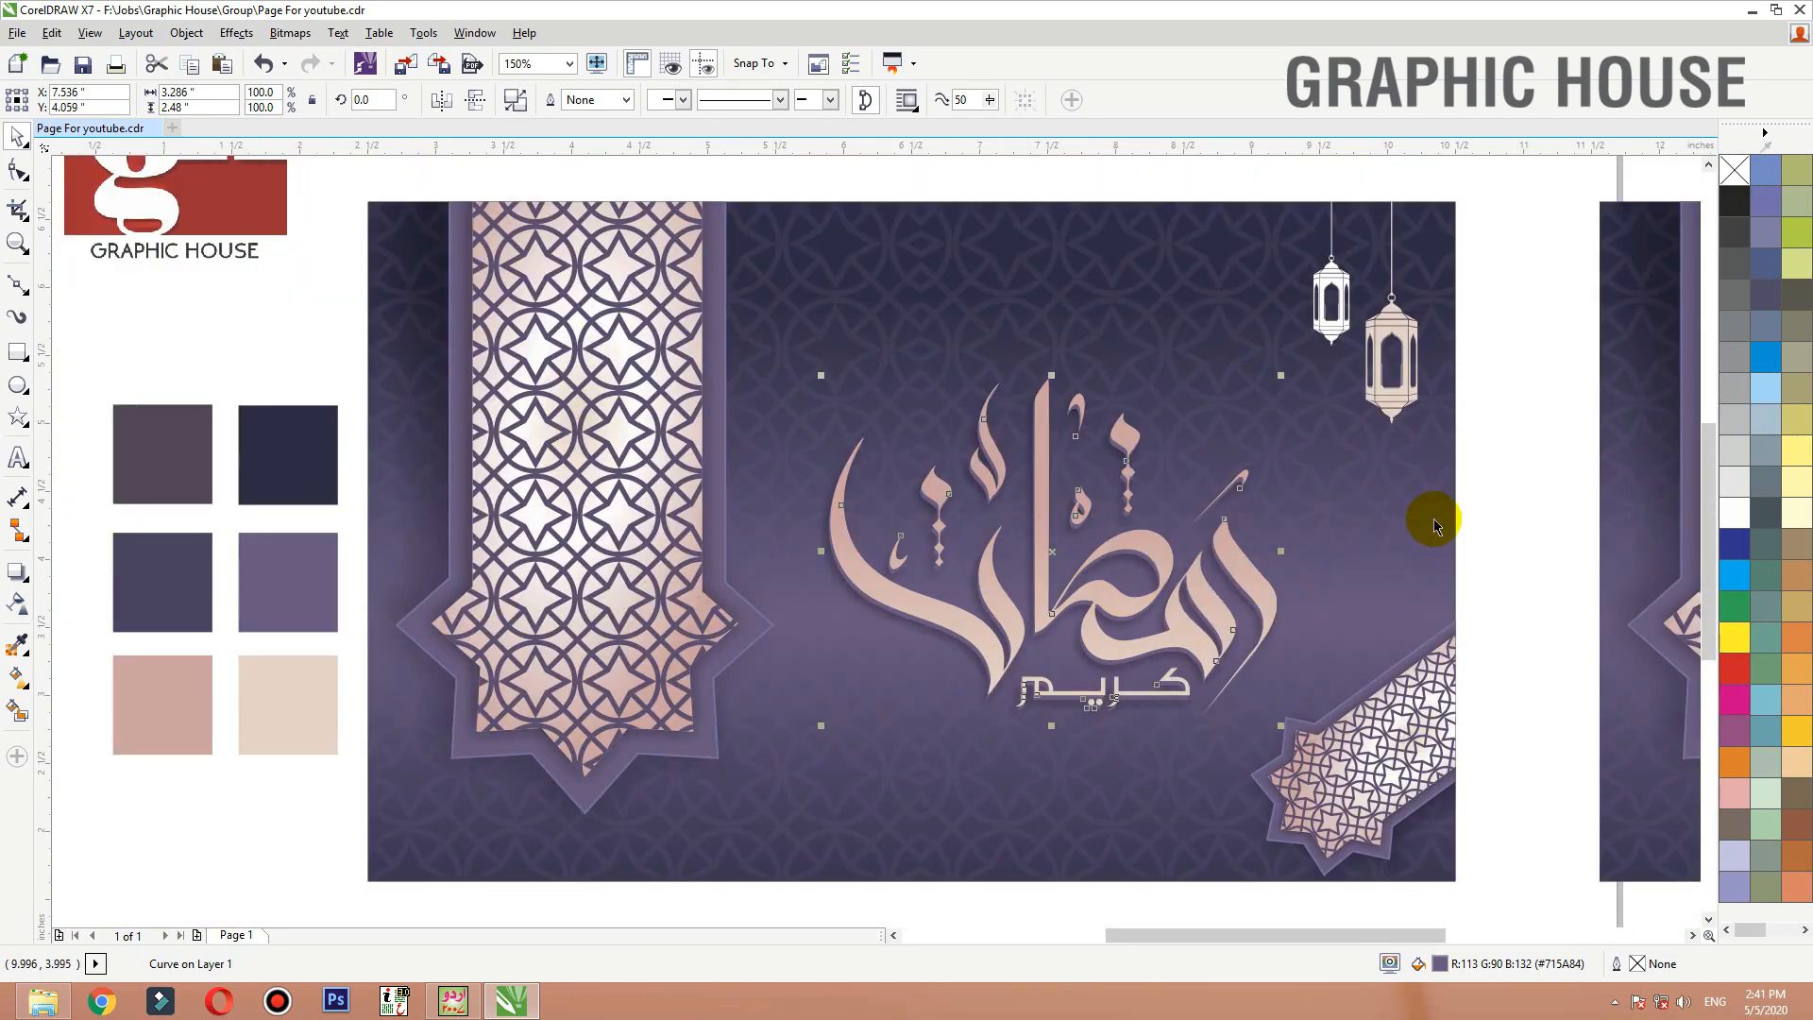
Select the second card with its calligraphy and move it left beside the first card, to X 14.964, Y 4.037 in
click(1433, 518)
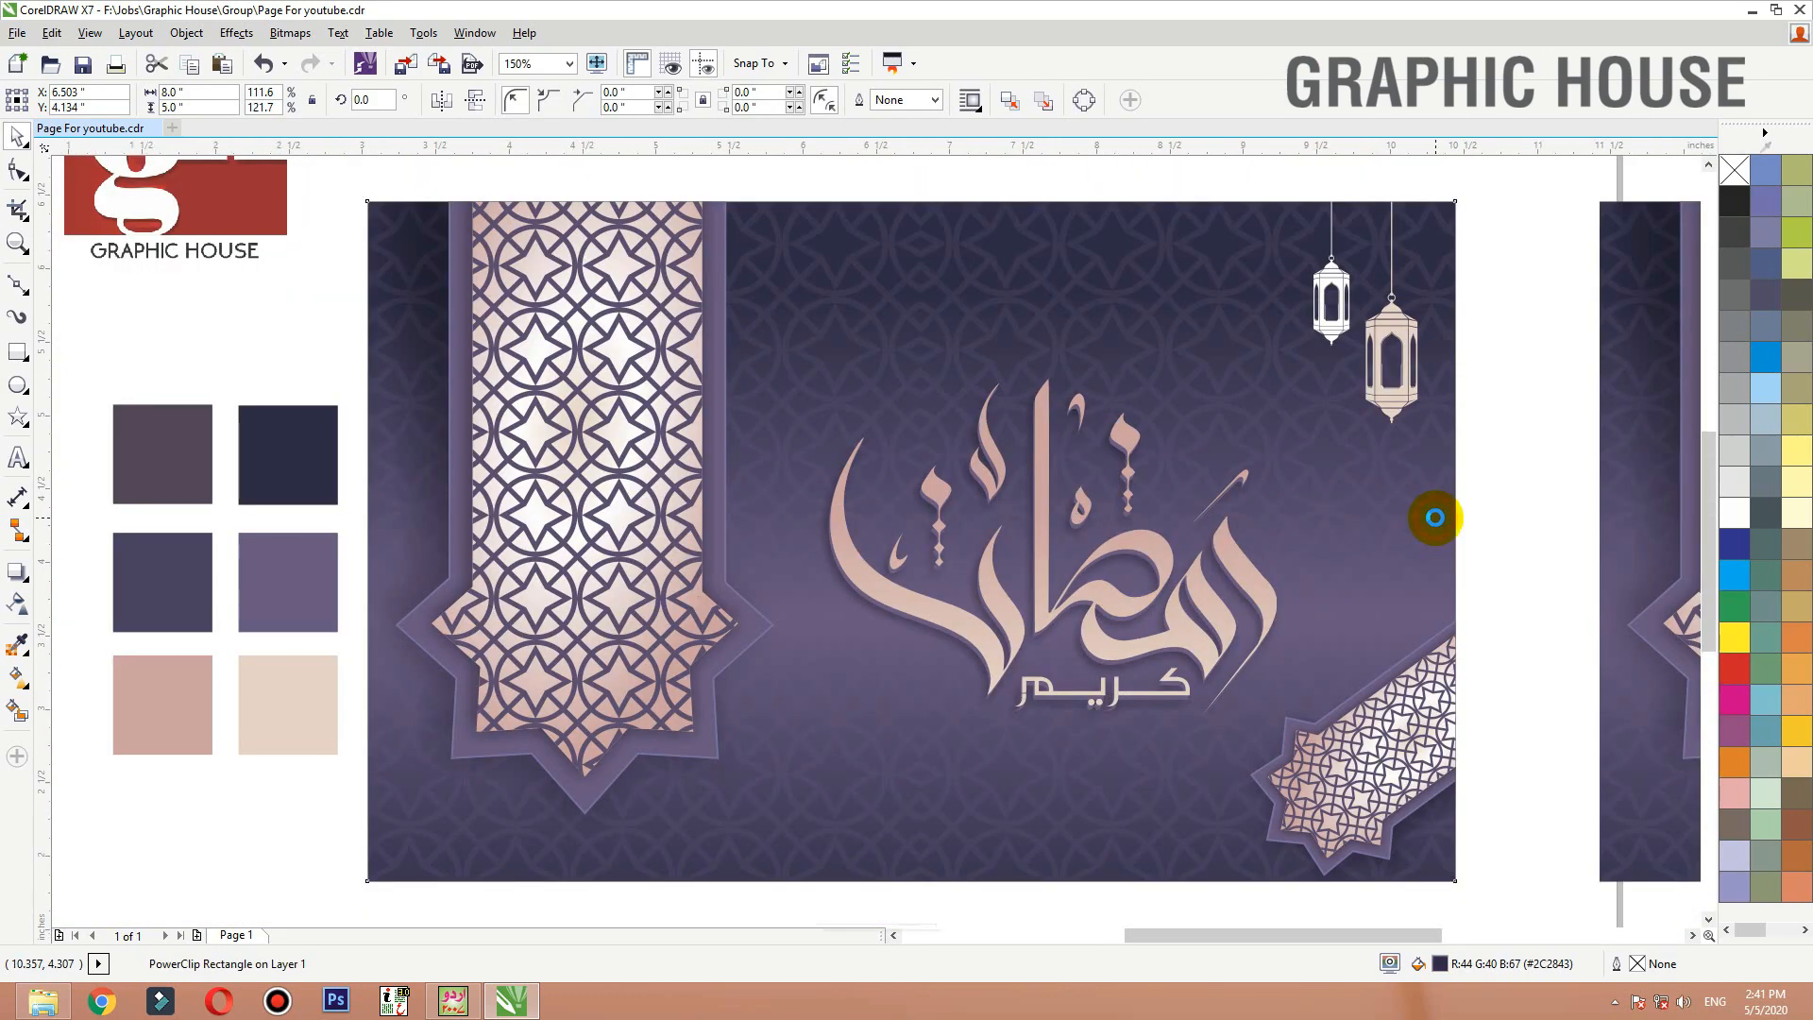
scroll(1003, 514, down, 1)
click(1291, 315)
drag(1251, 306, 1655, 786)
drag(1335, 644, 1295, 650)
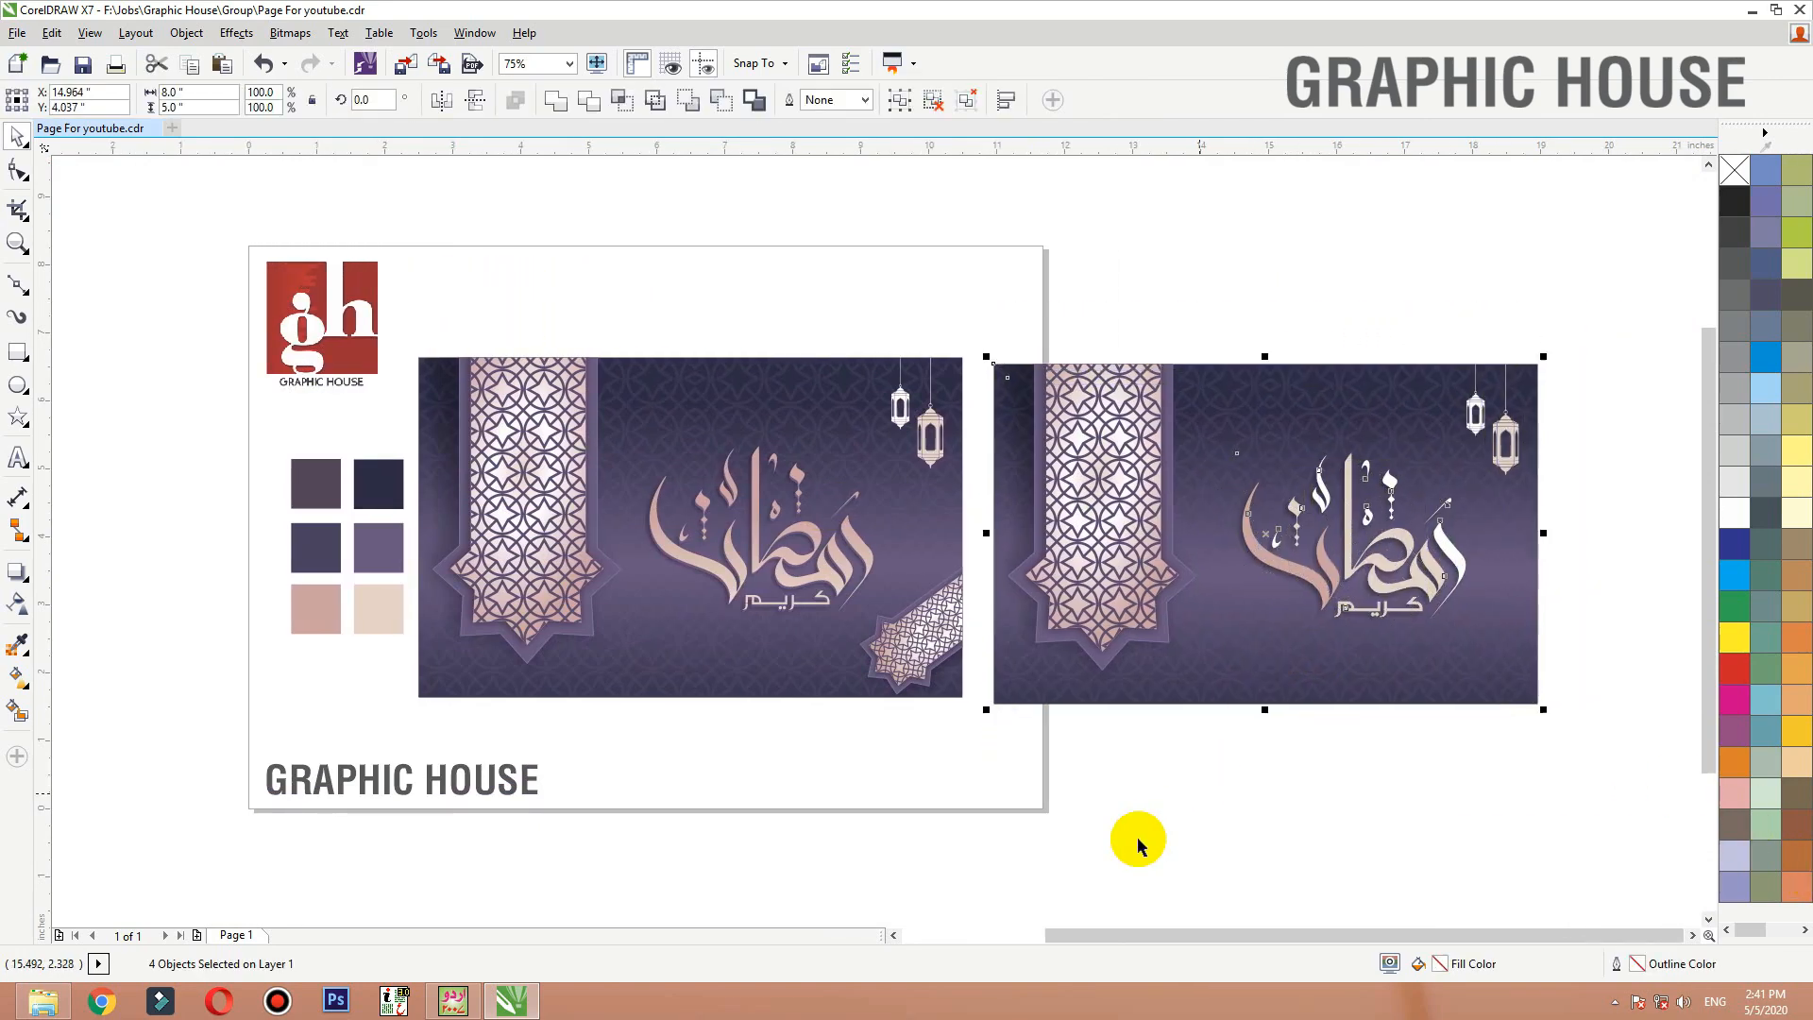
click(1137, 841)
key(F4)
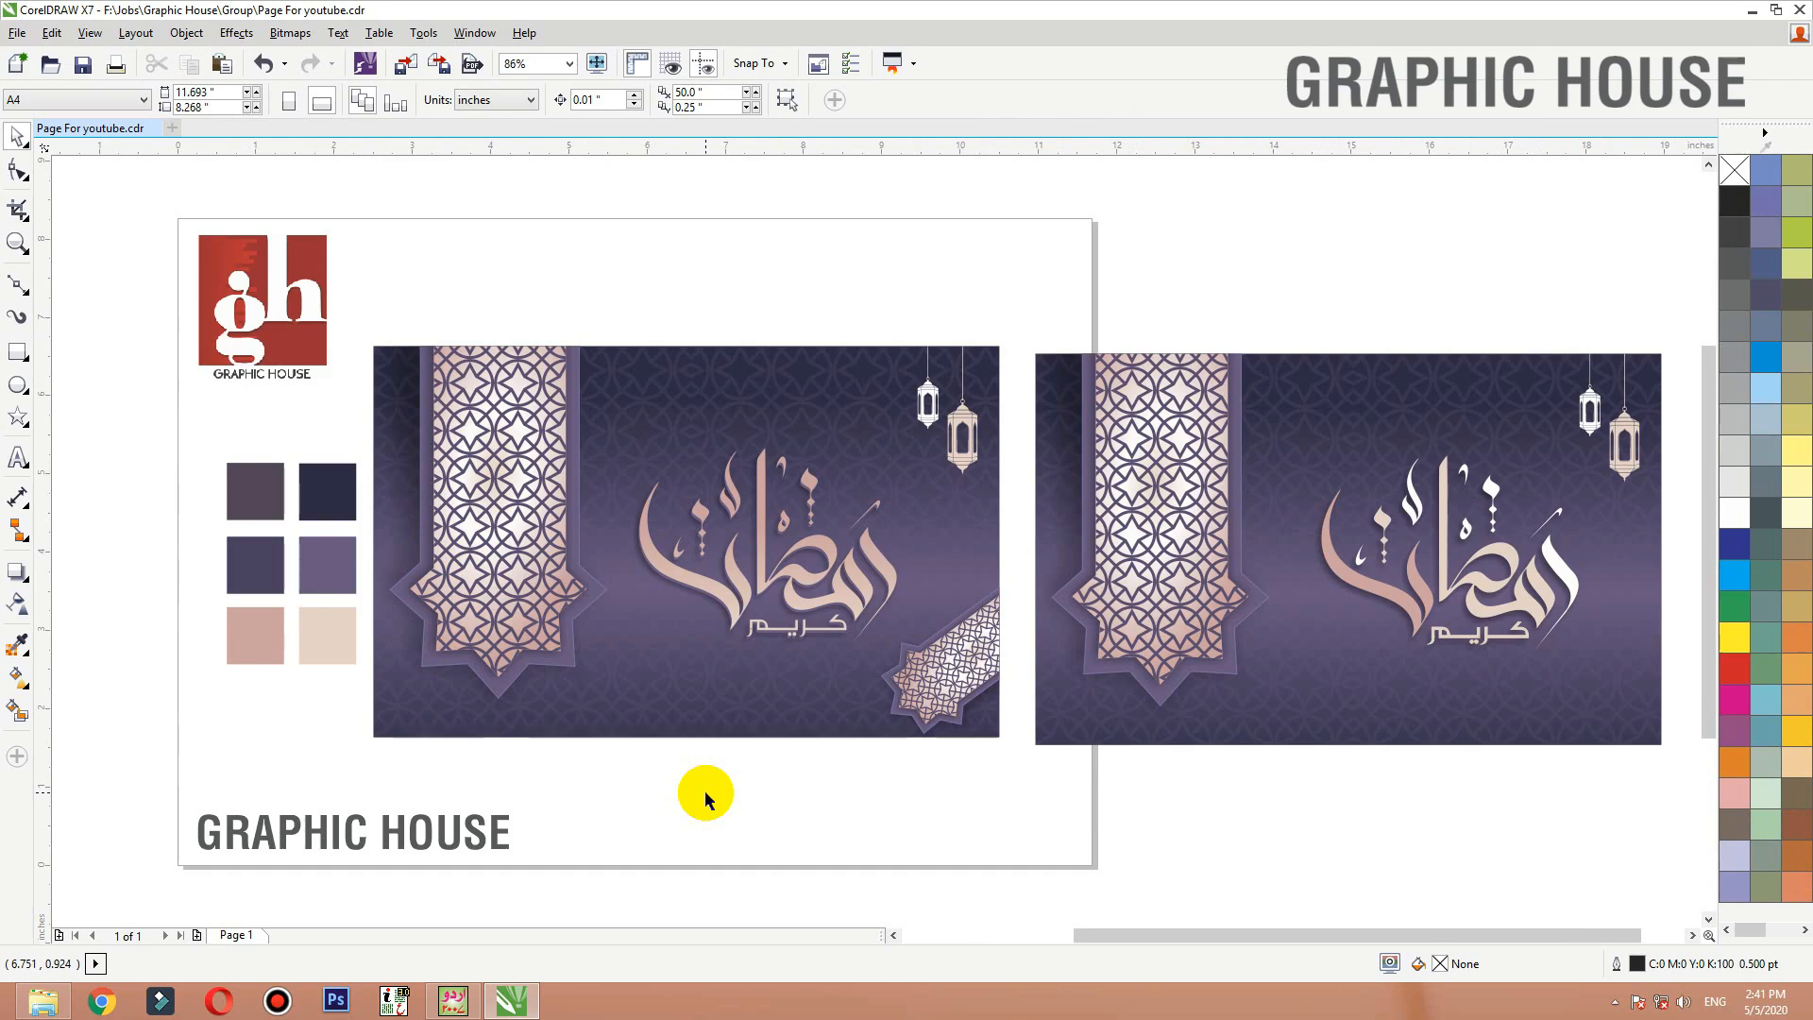
click(913, 655)
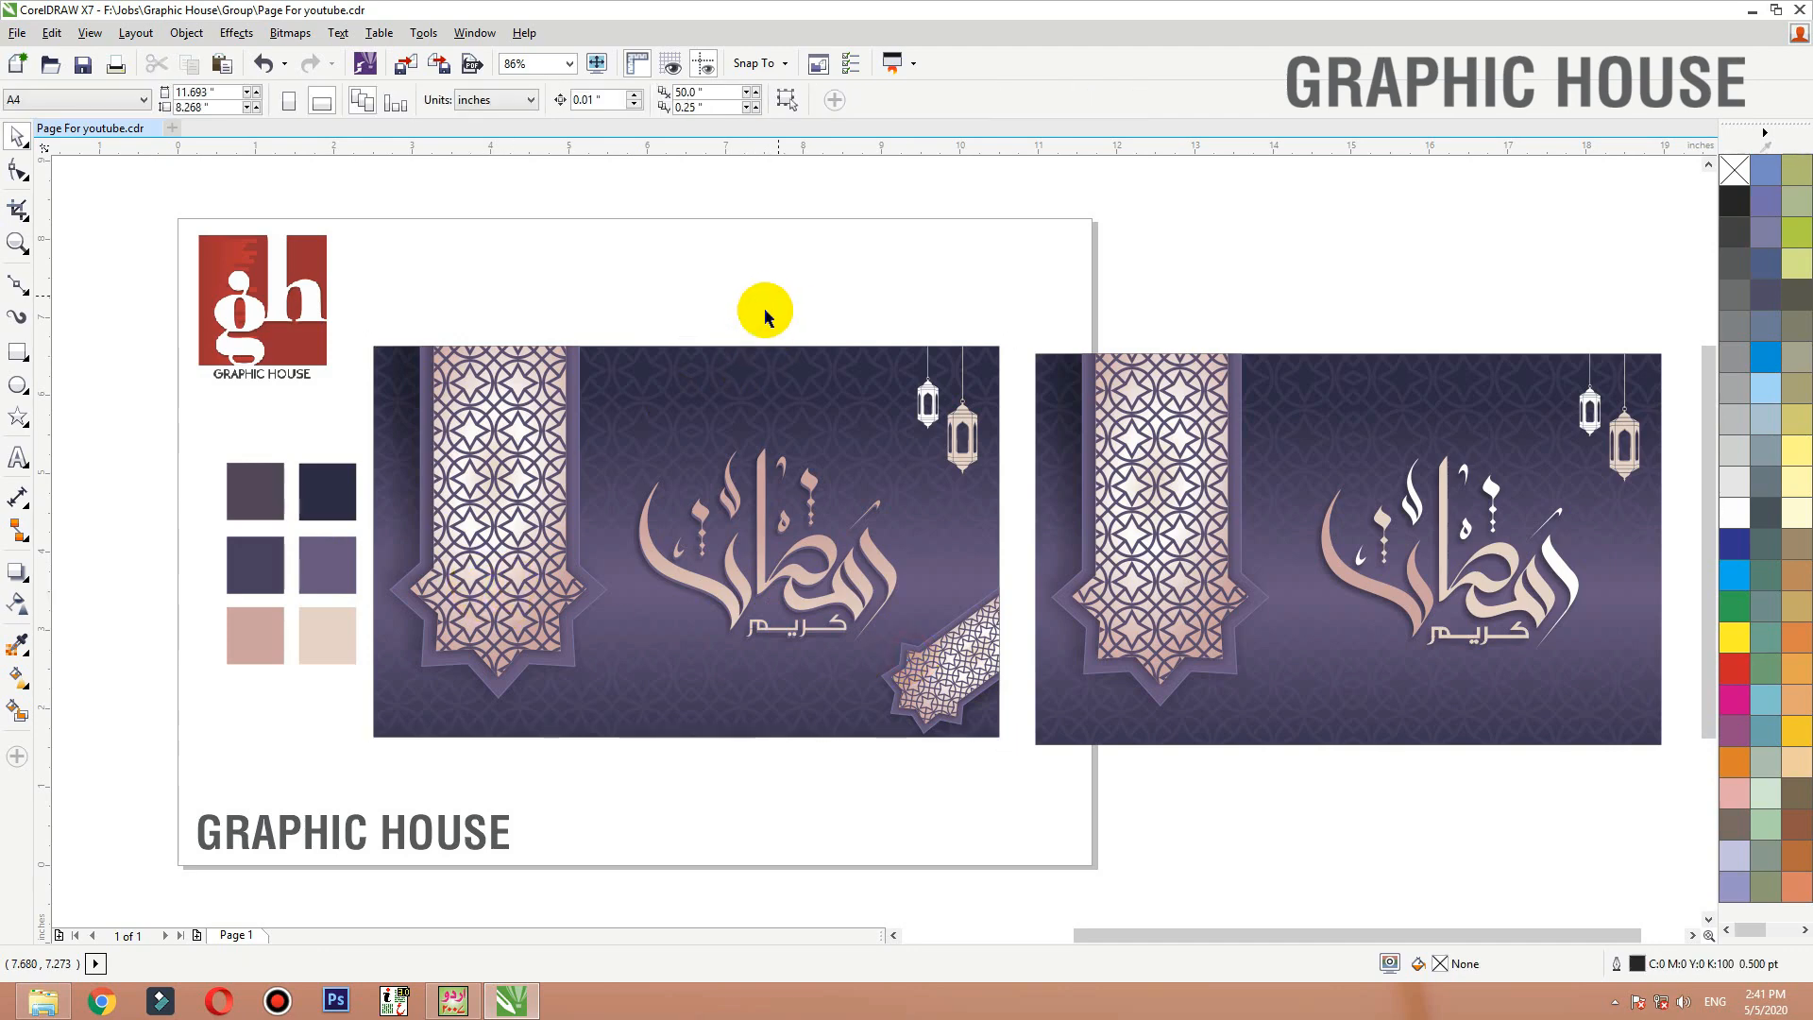
click(490, 518)
click(688, 223)
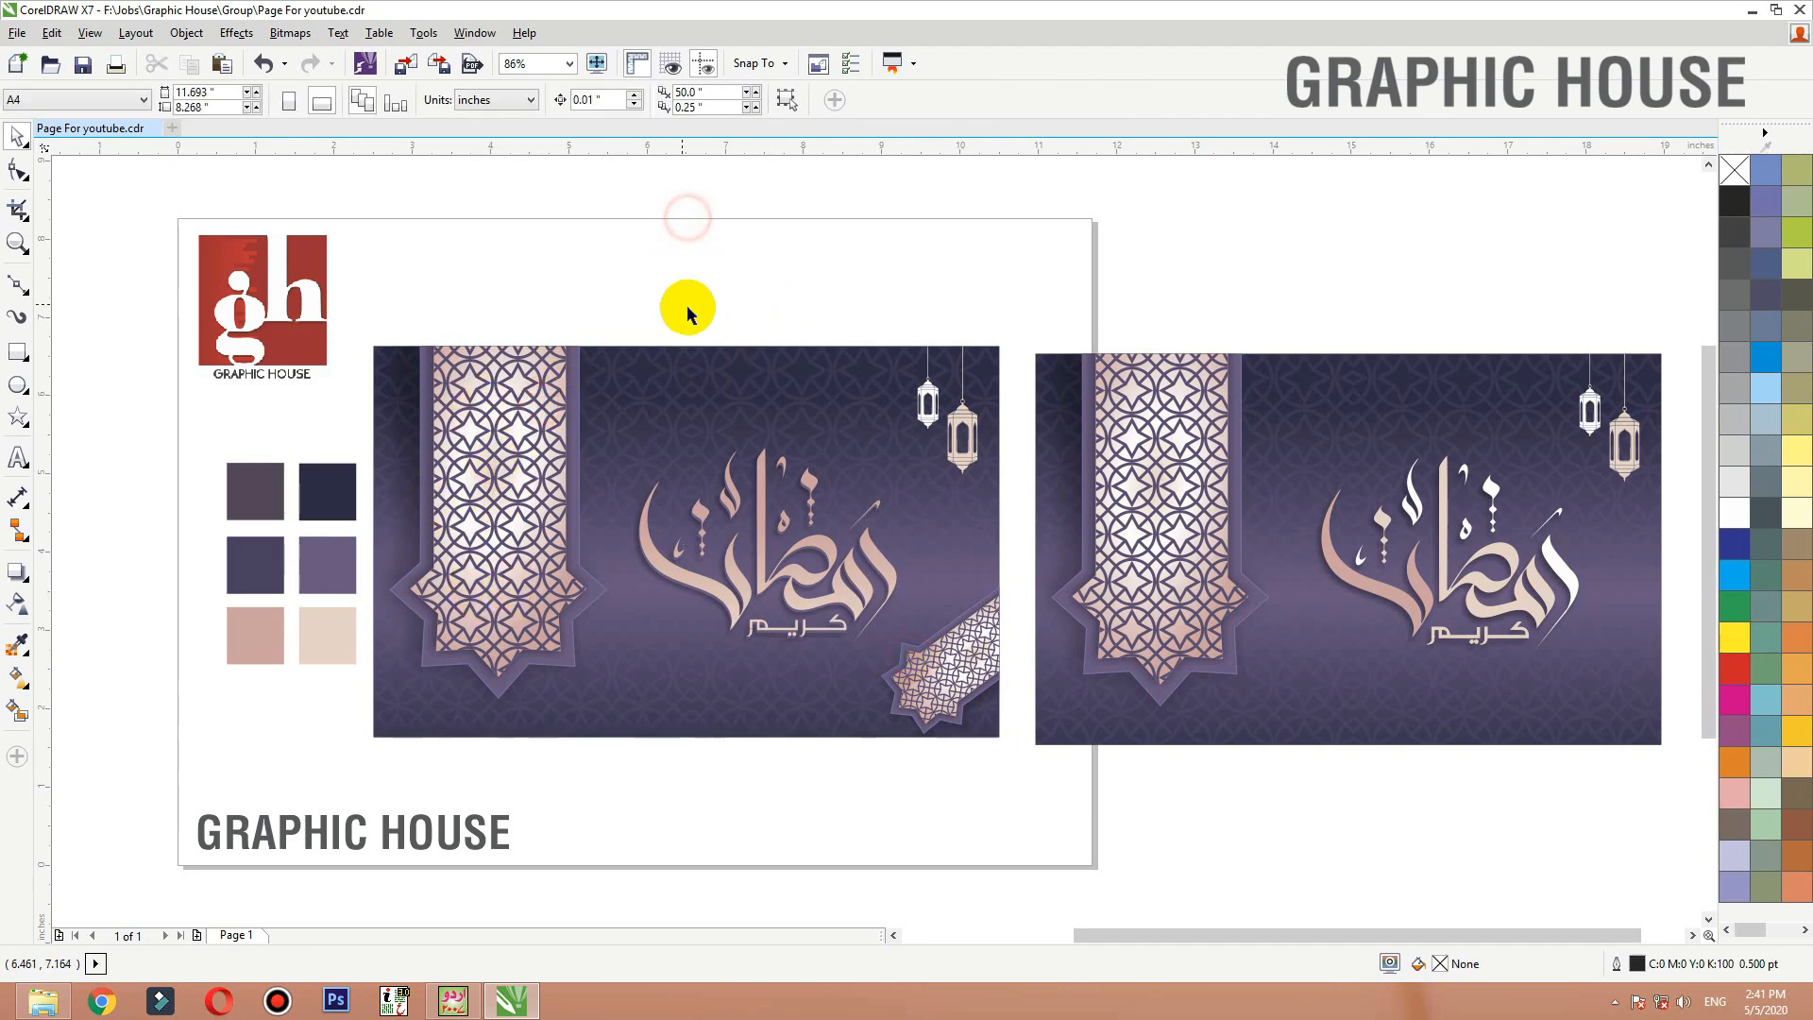
Select the second card with its calligraphy and place a duplicate directly below it
scroll(693, 305, down, 3)
drag(1111, 597, 1181, 607)
drag(1190, 213, 824, 542)
drag(922, 452, 926, 680)
right_click(926, 646)
click(749, 664)
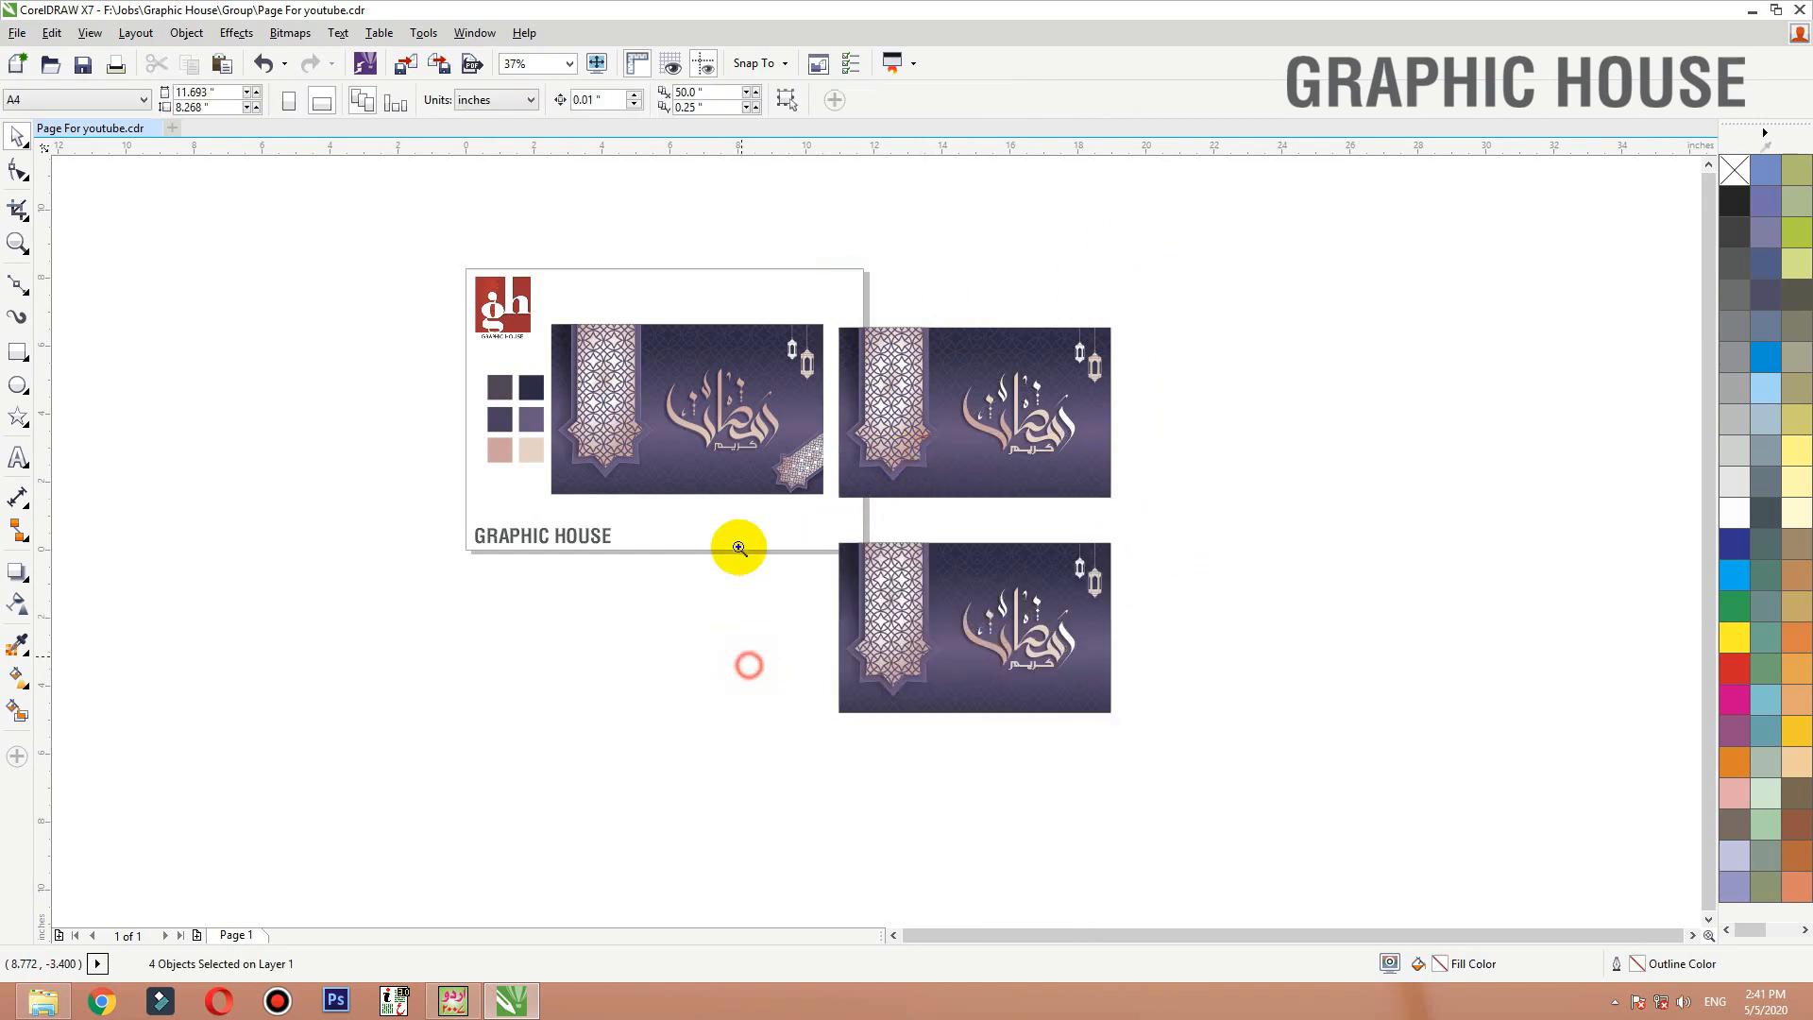
Draw a rectangle about 2.585 by 3.621 in over the lower card's banner and round its top corners to 1.293 in, forming an arch
key(F2)
drag(739, 540, 1152, 744)
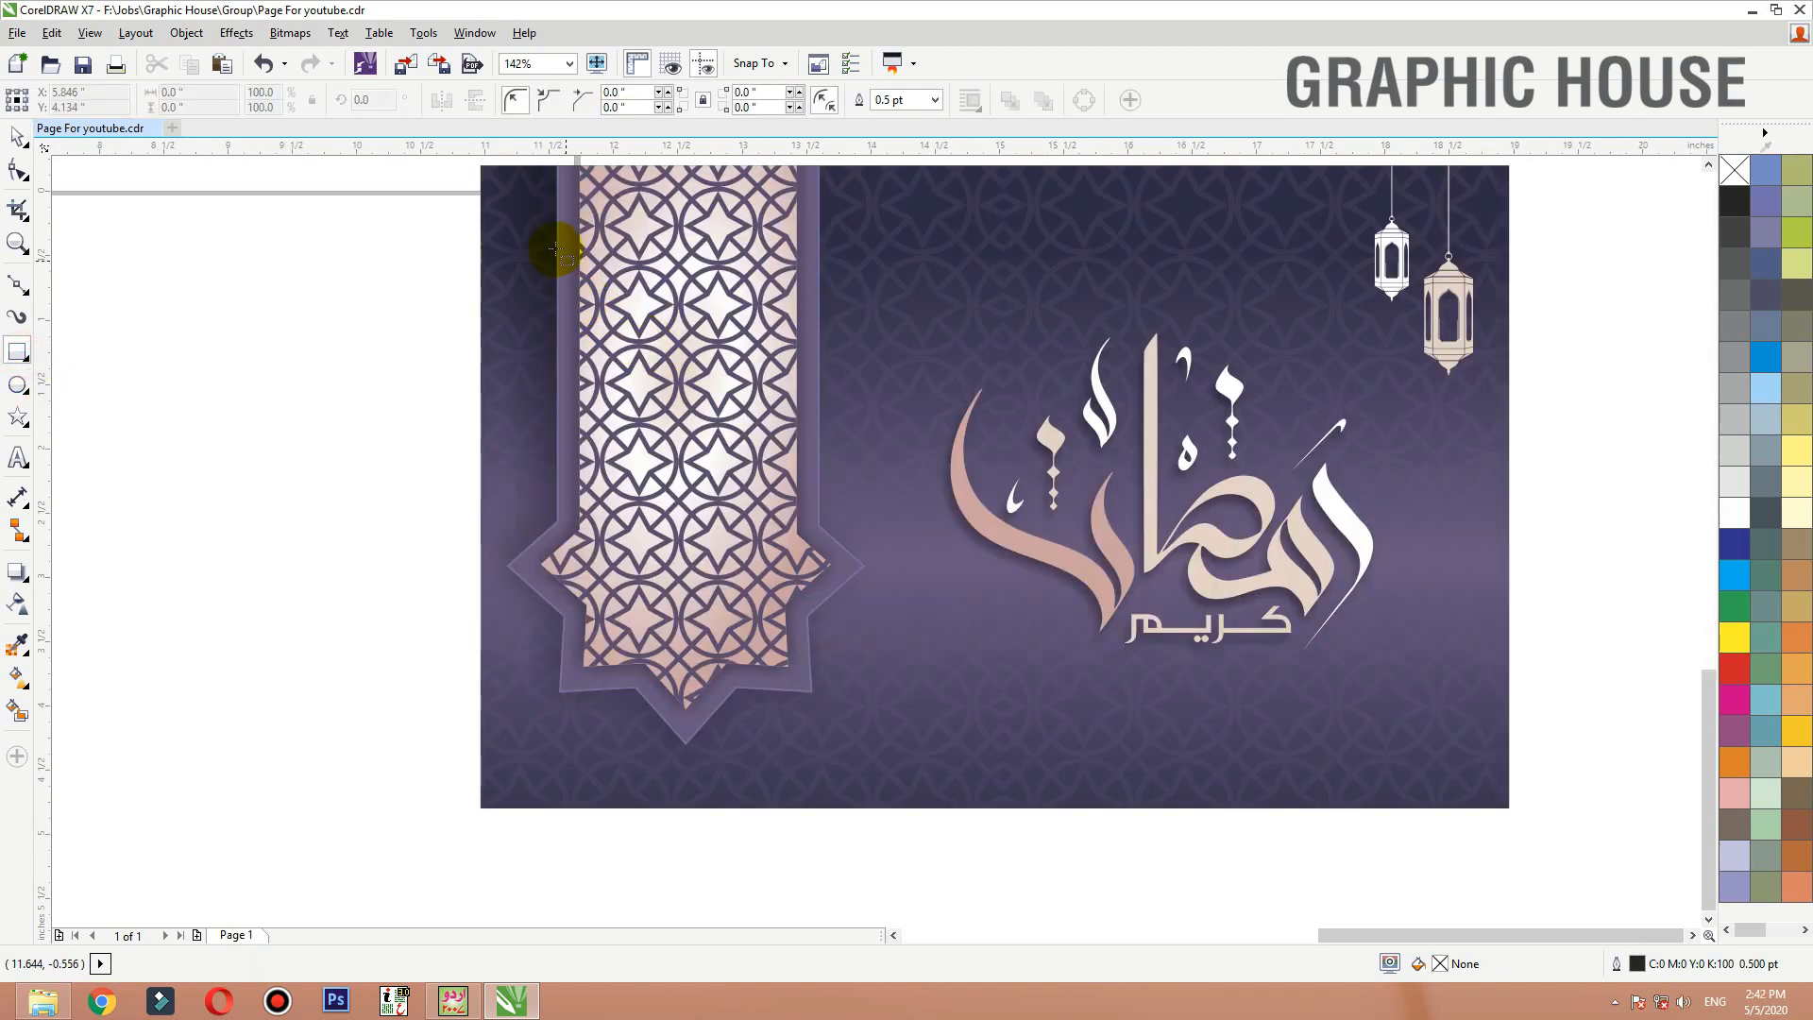
drag(557, 249, 889, 714)
key(F10)
drag(888, 248, 475, 561)
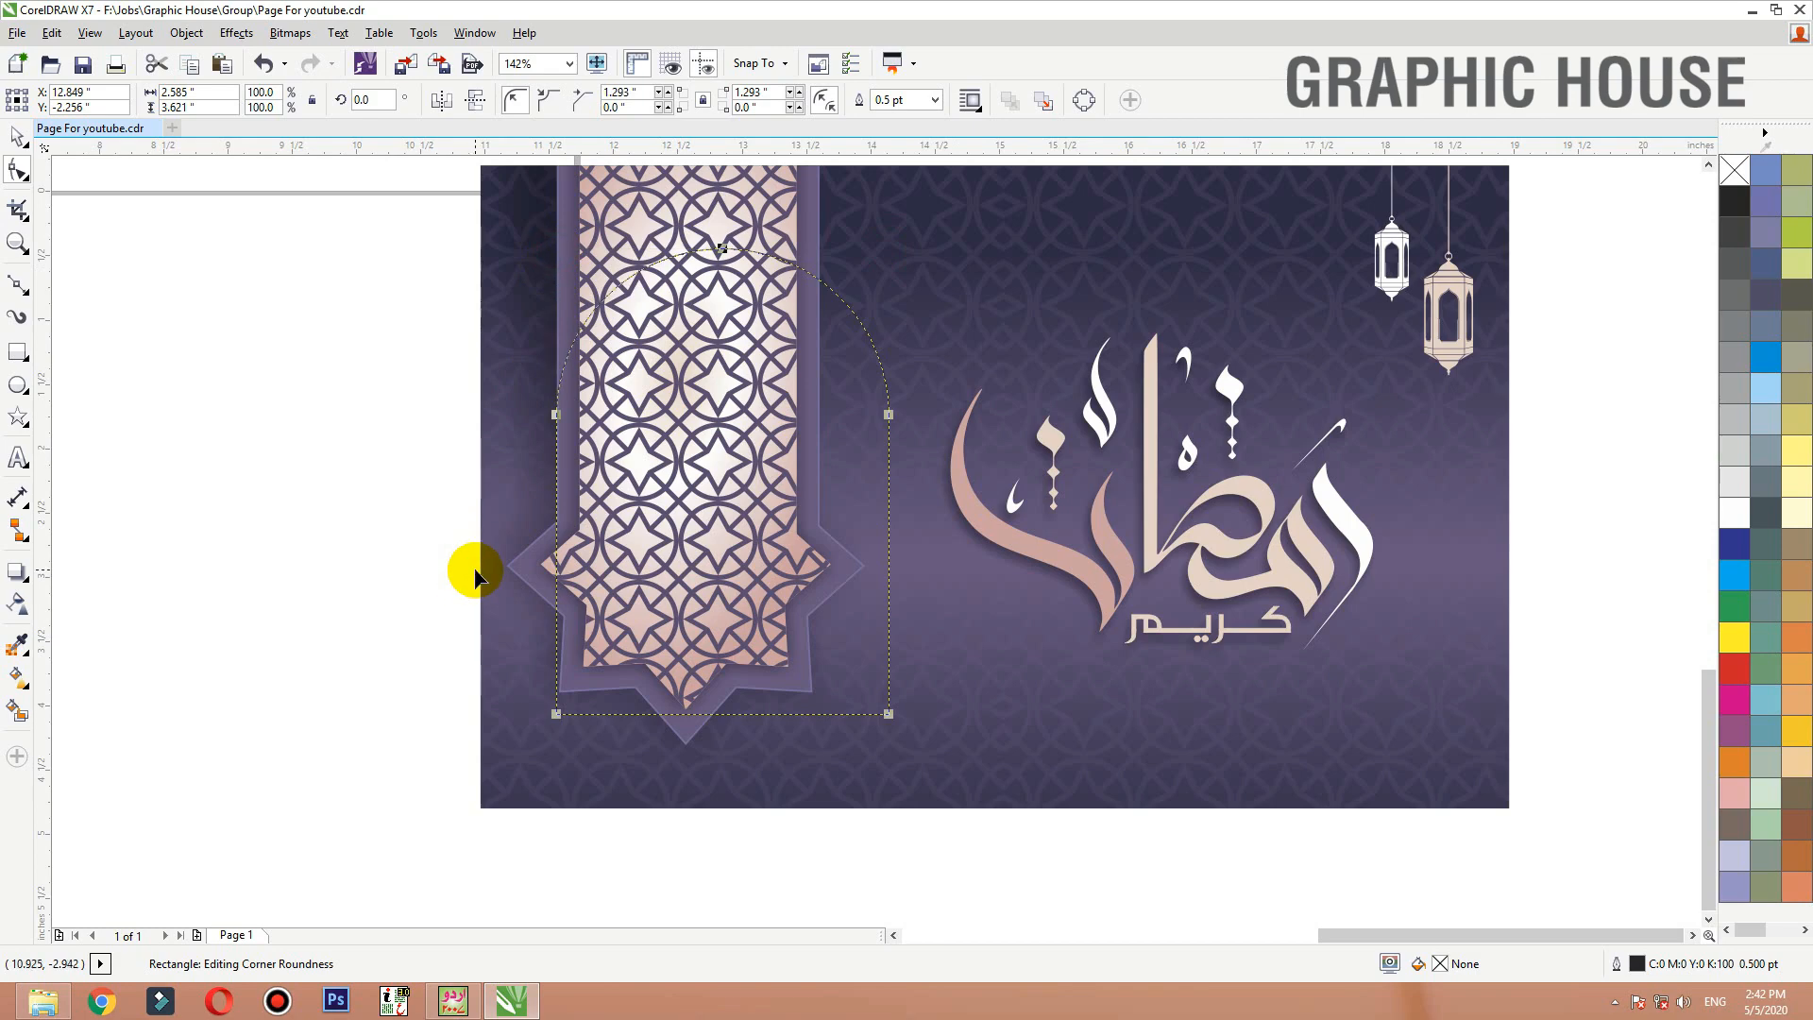
key(space)
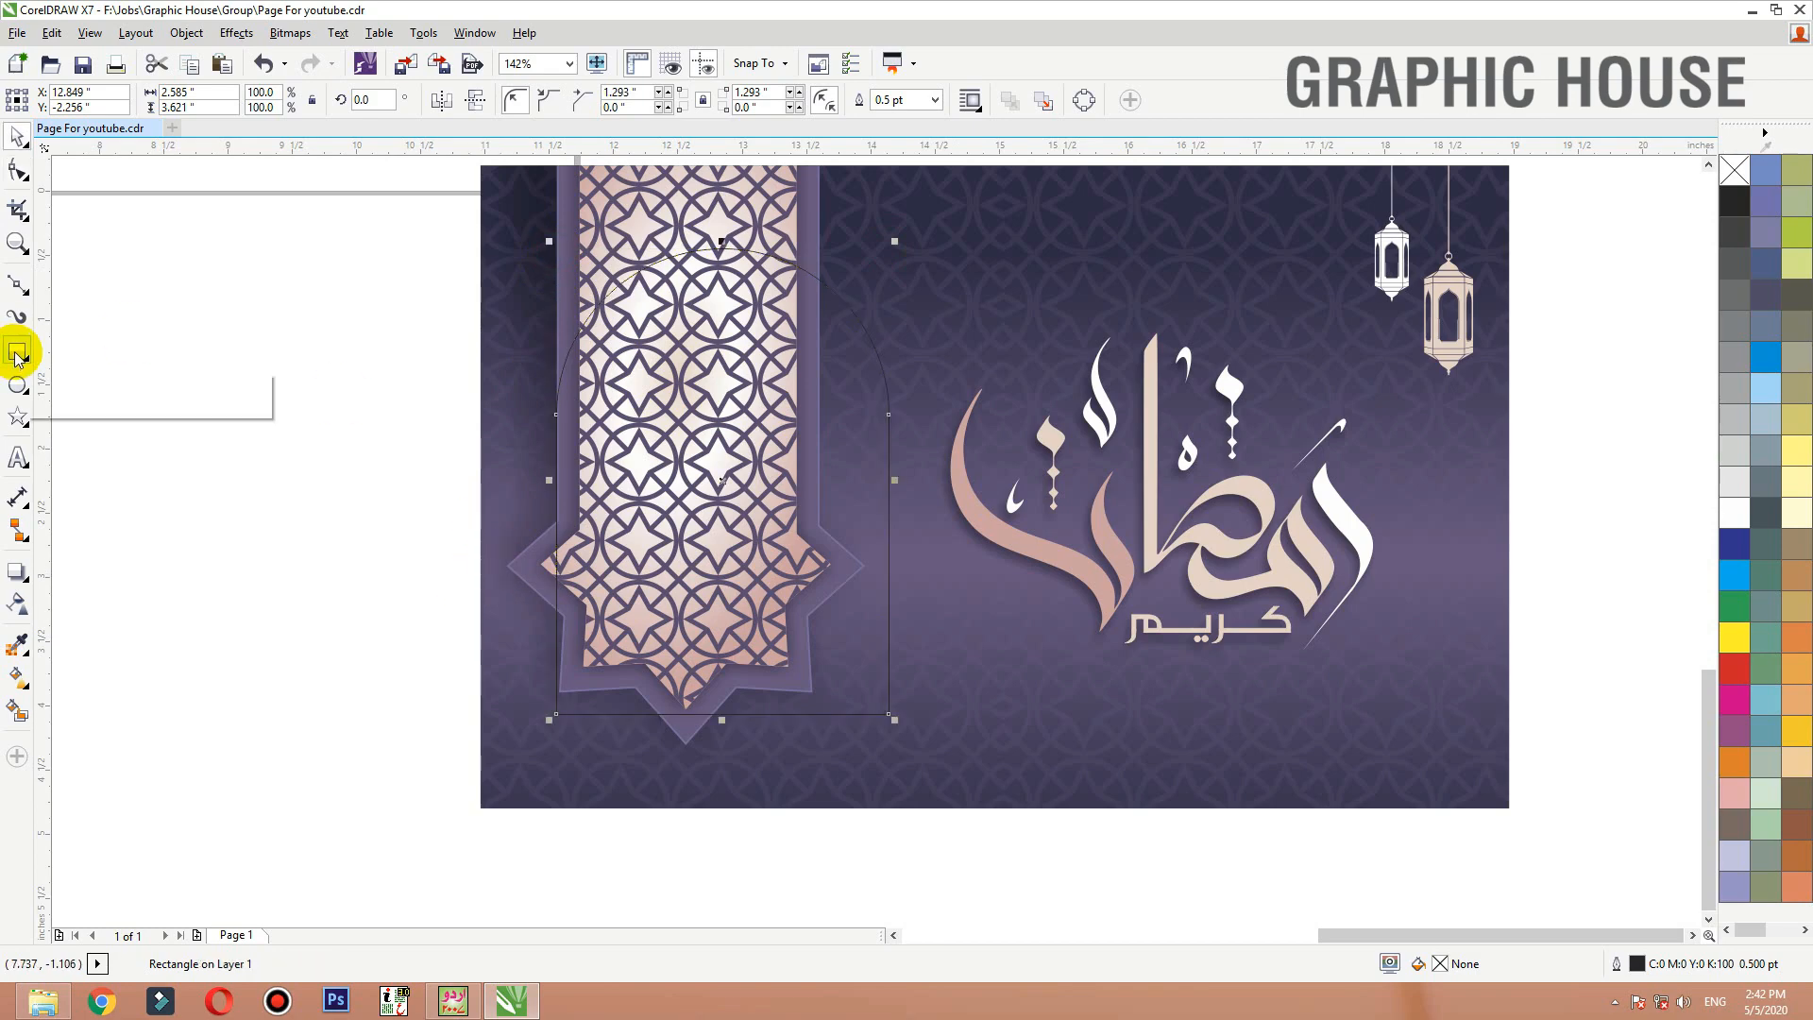
Open the lower card's contents, pull the patterned banner out beyond the card's left edge and delete its blurred shadow
click(776, 209)
click(817, 280)
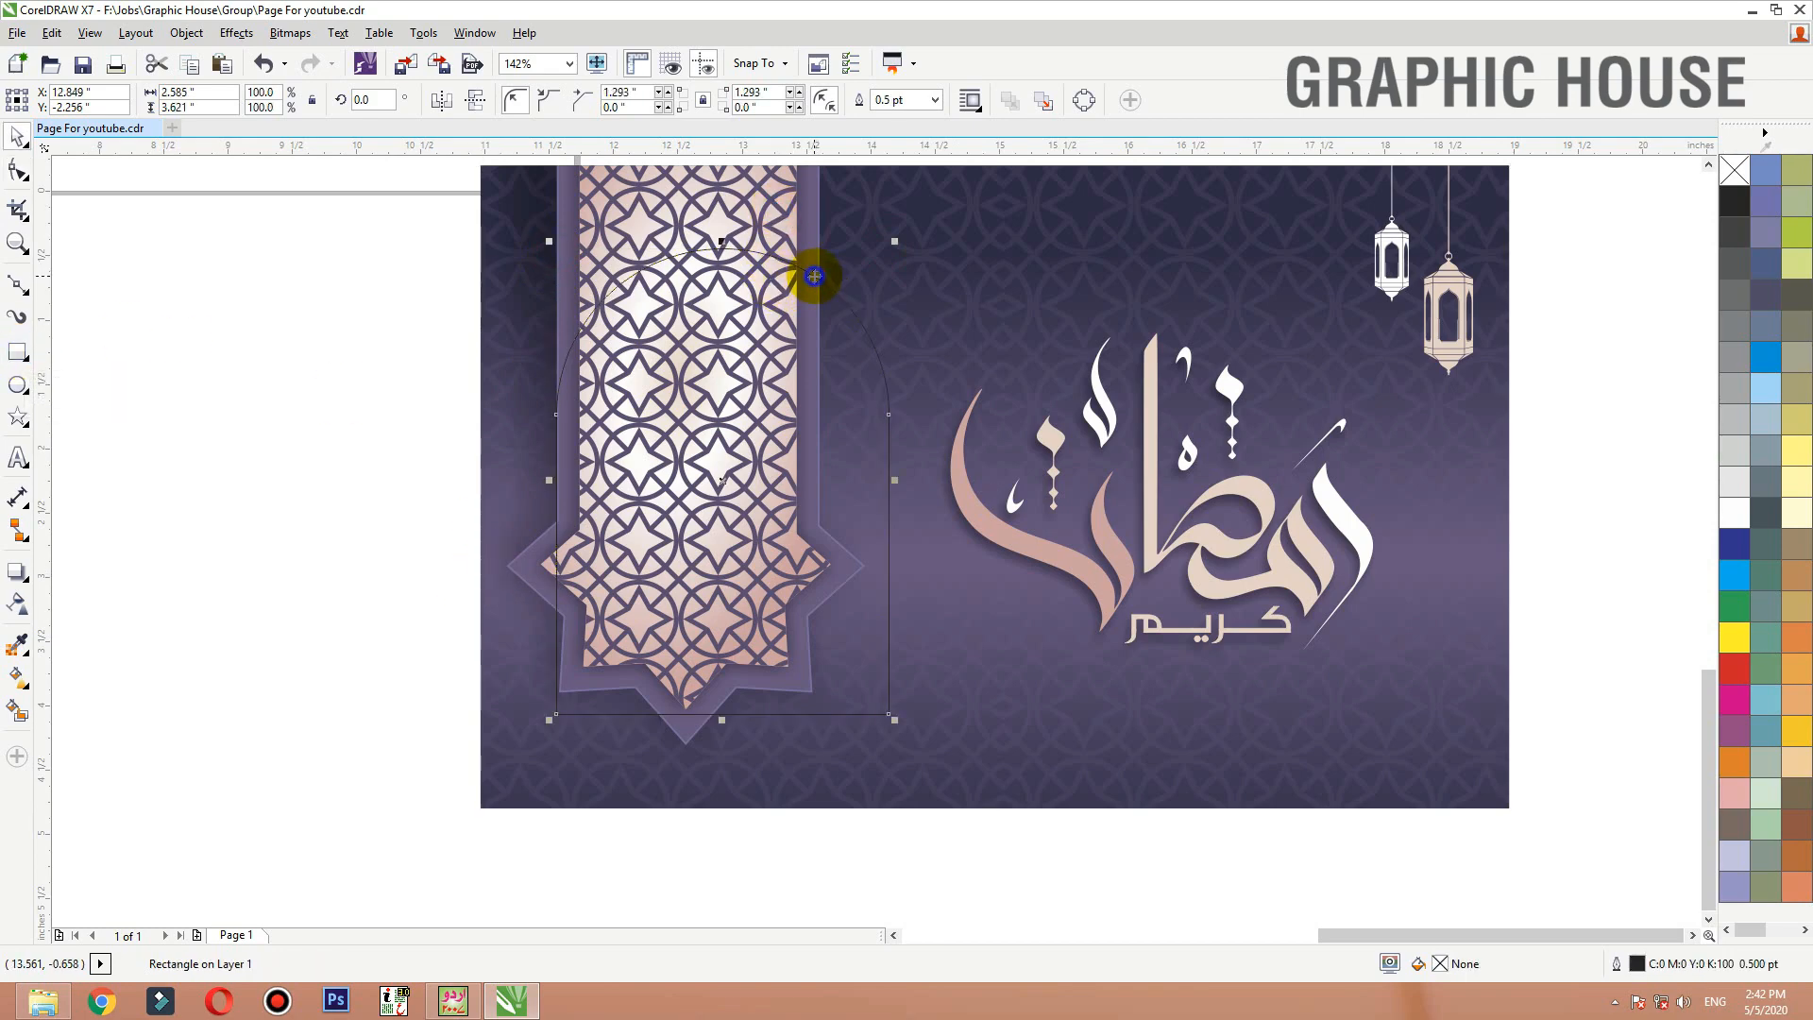
right_click(815, 275)
click(841, 289)
click(790, 181)
ctrl+click(791, 181)
scroll(837, 480, down, 2)
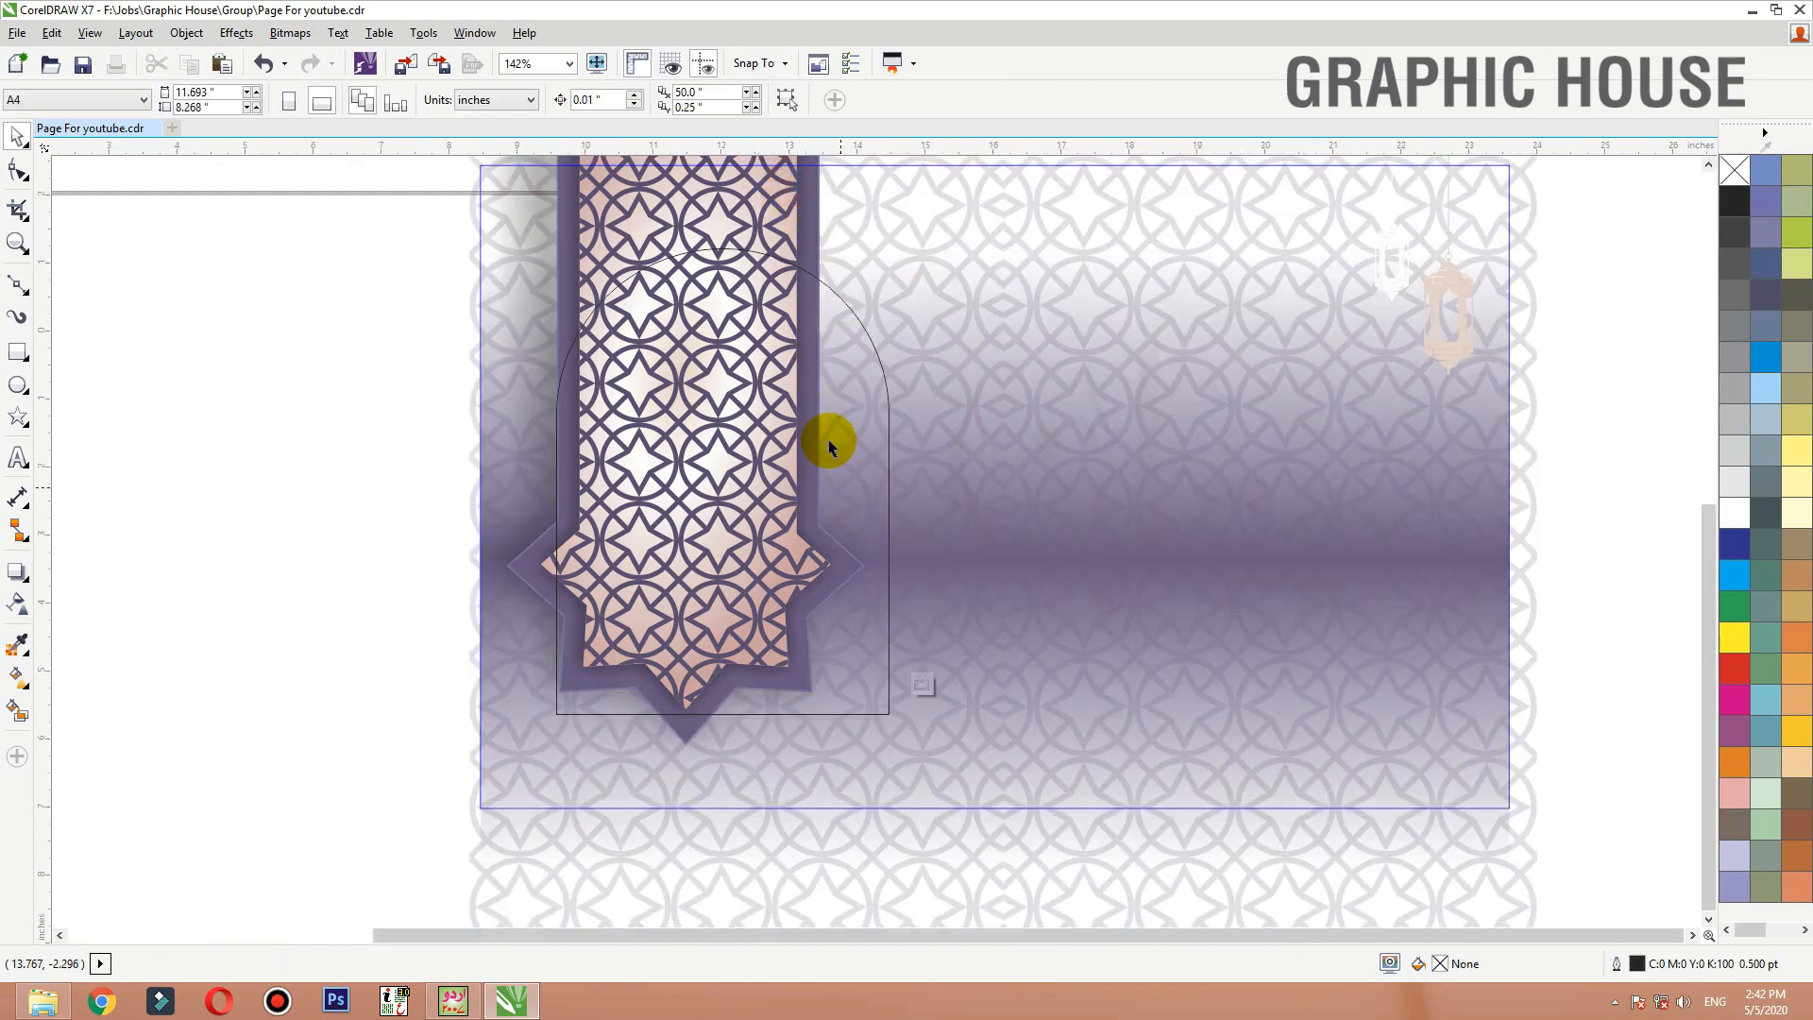
drag(808, 344, 312, 337)
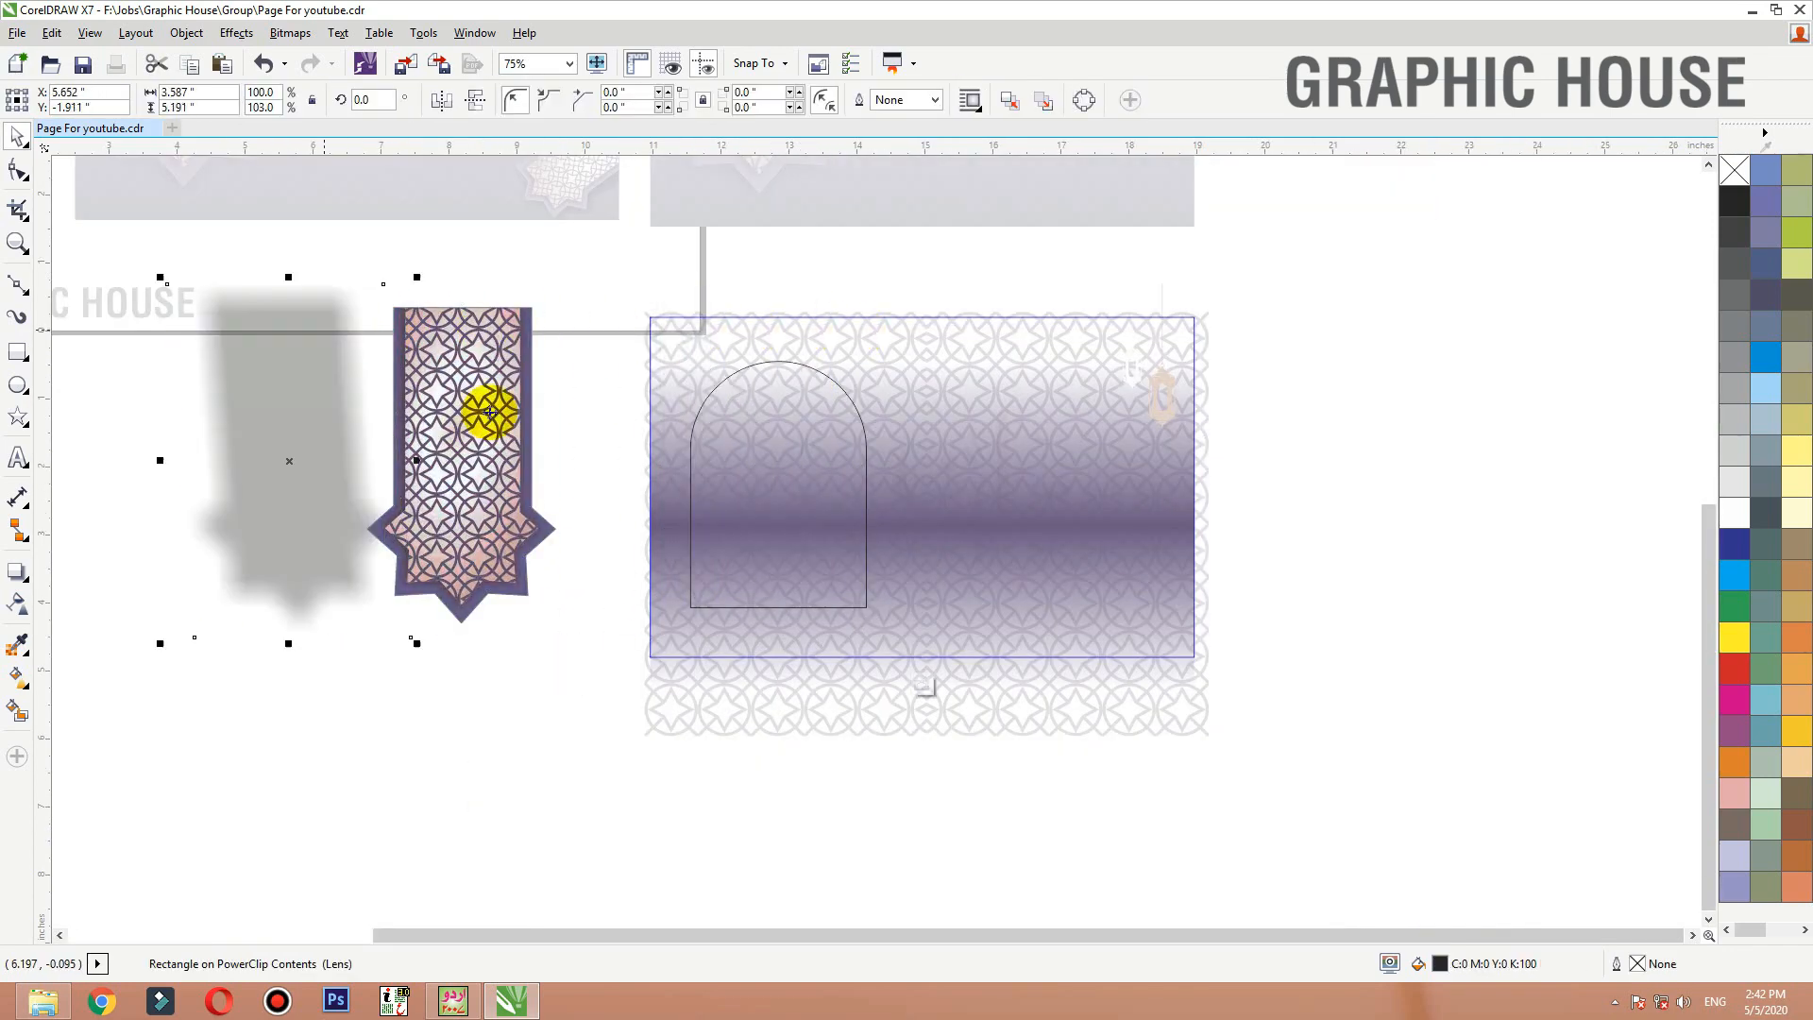
key(Delete)
Extract the contents of the purple banner shape and move the patterned group out to its left, to X 4.838, Y -1.848 in
click(480, 410)
right_click(480, 410)
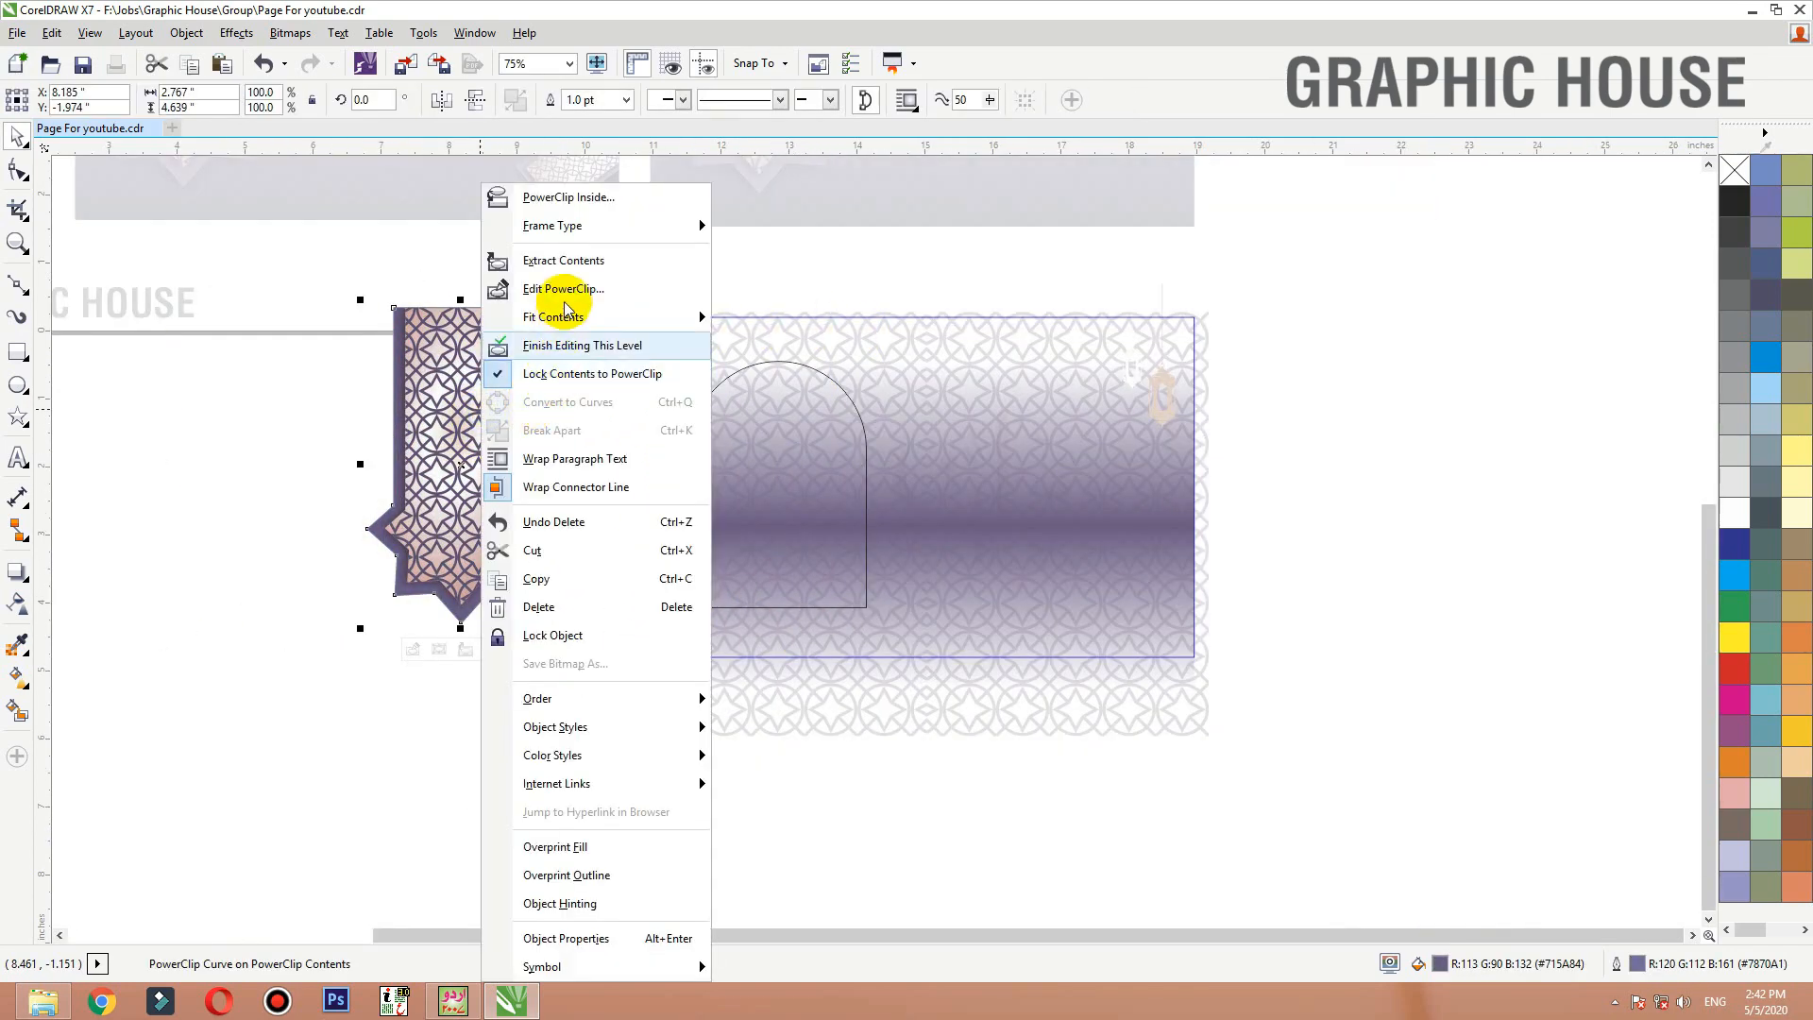
click(570, 265)
drag(453, 465, 226, 465)
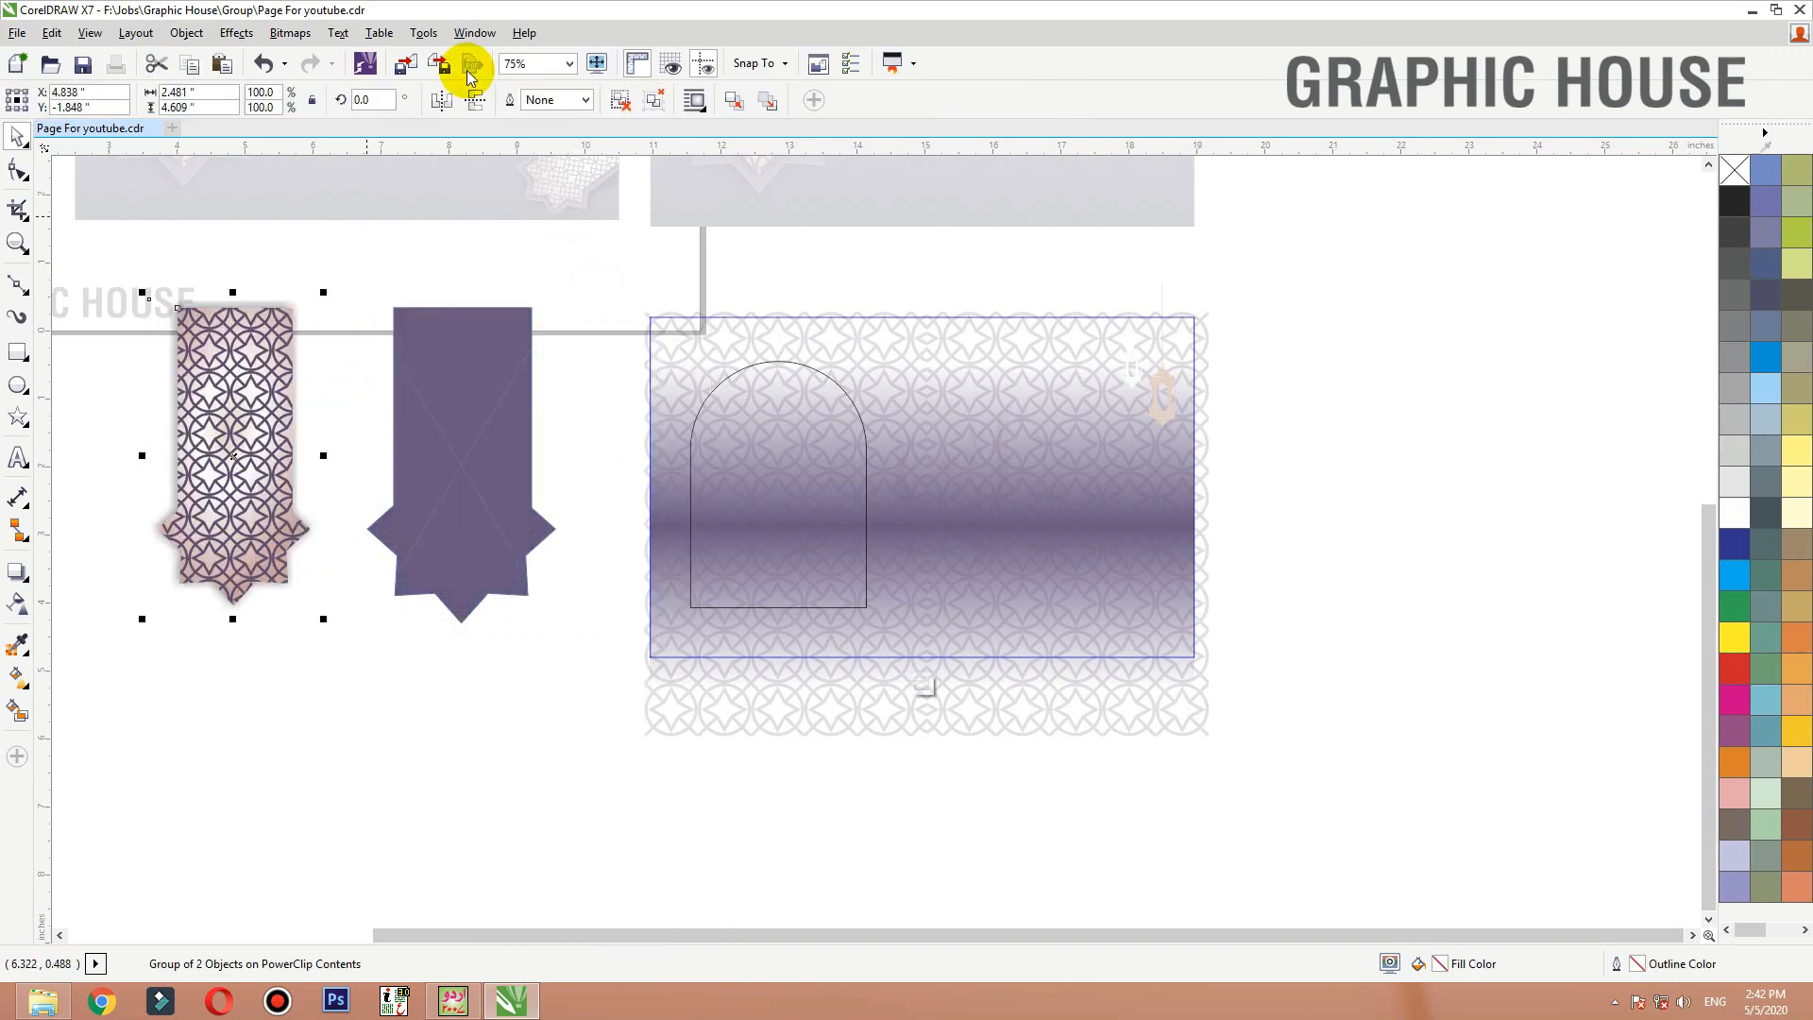
Ungroup the extracted patterned group and move the patterned star-ended shape below its shadow, to X 5.167, Y -6.473 in
click(626, 100)
click(494, 247)
drag(293, 331, 316, 645)
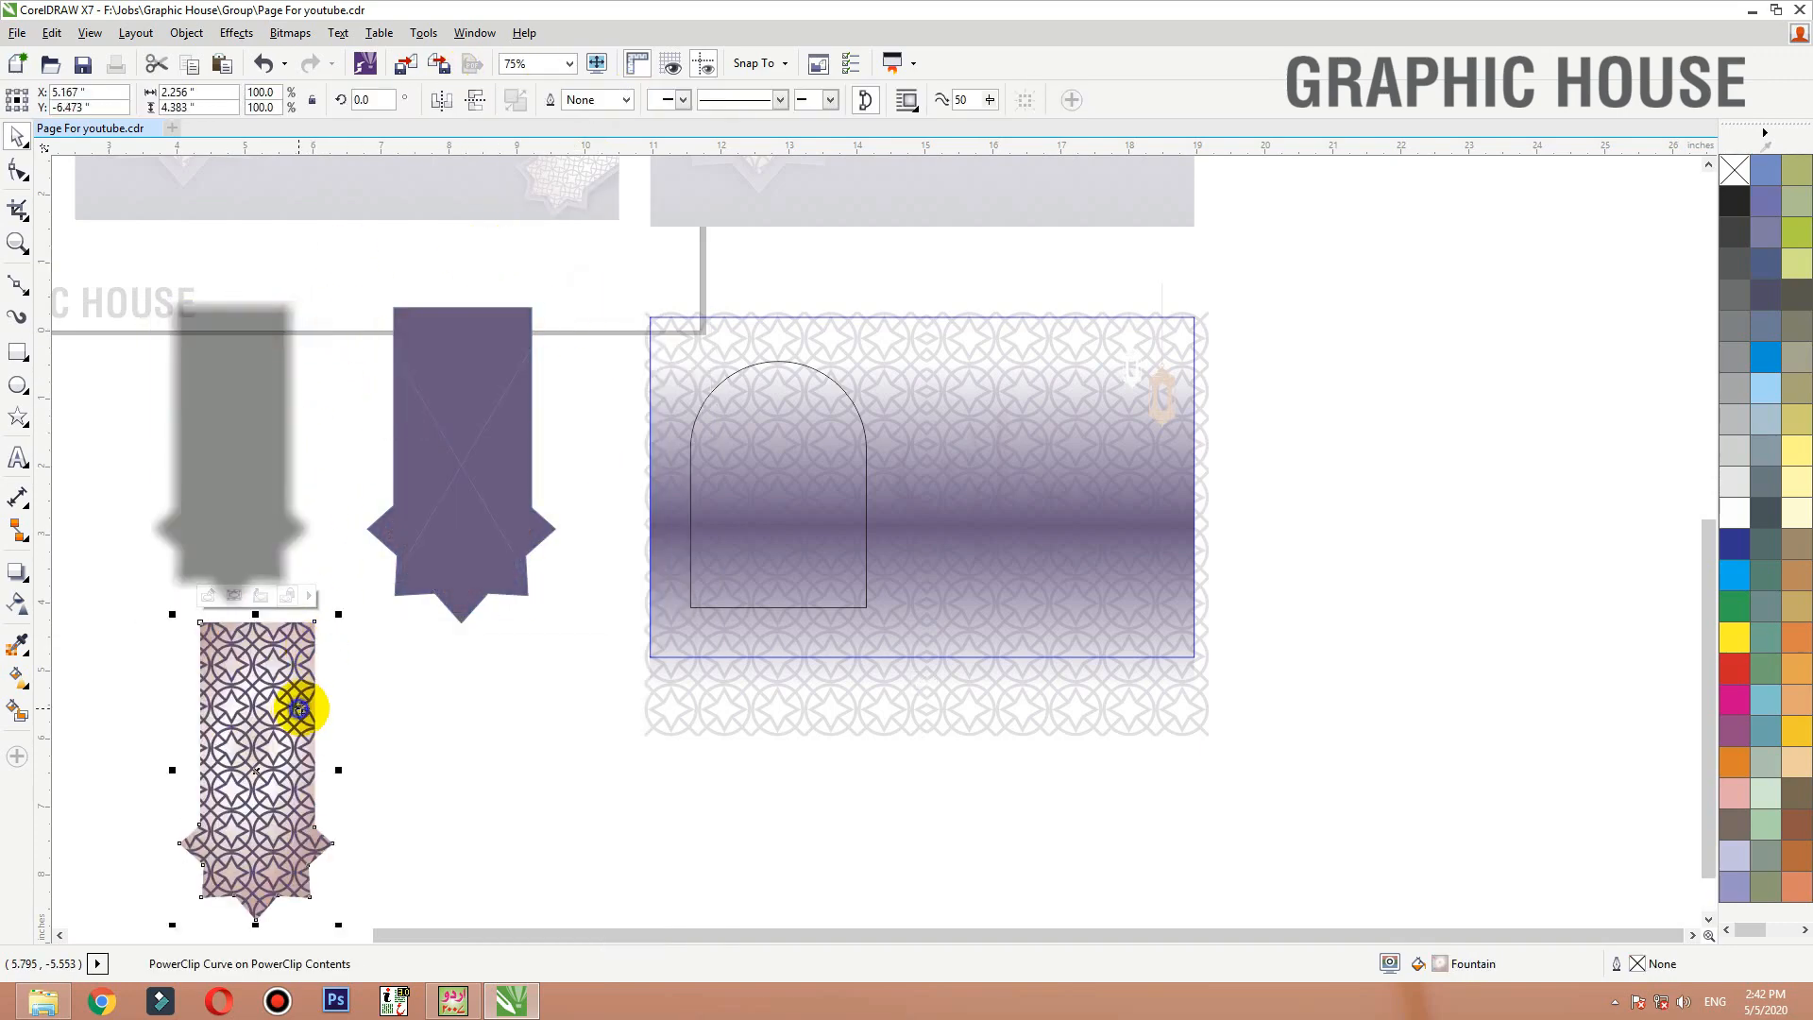
Extract the lattice pattern from the pink star-ended shape, set it to the right and move the pink shape to X 5.473, Y -5.945 in
right_click(300, 709)
click(404, 260)
drag(324, 733, 547, 733)
click(223, 733)
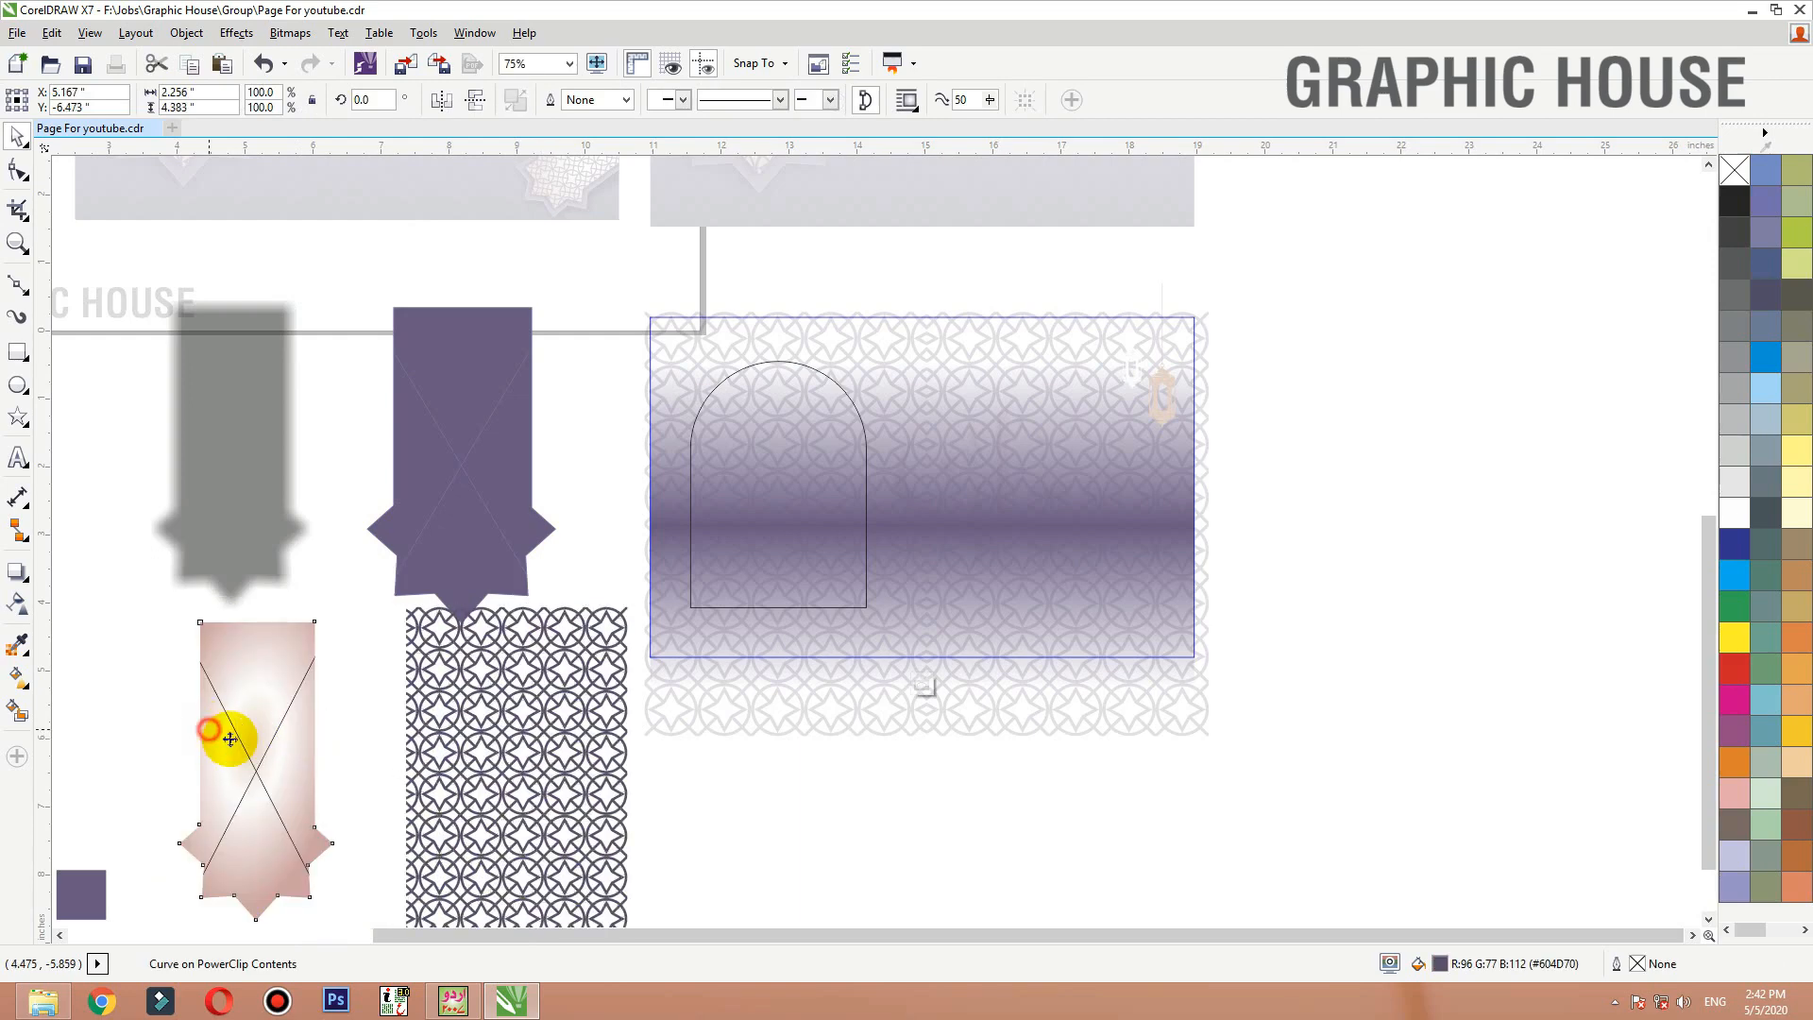
mouse_move(267, 665)
mouse_down()
mouse_move(324, 598)
mouse_move(292, 651)
mouse_move(271, 647)
mouse_up()
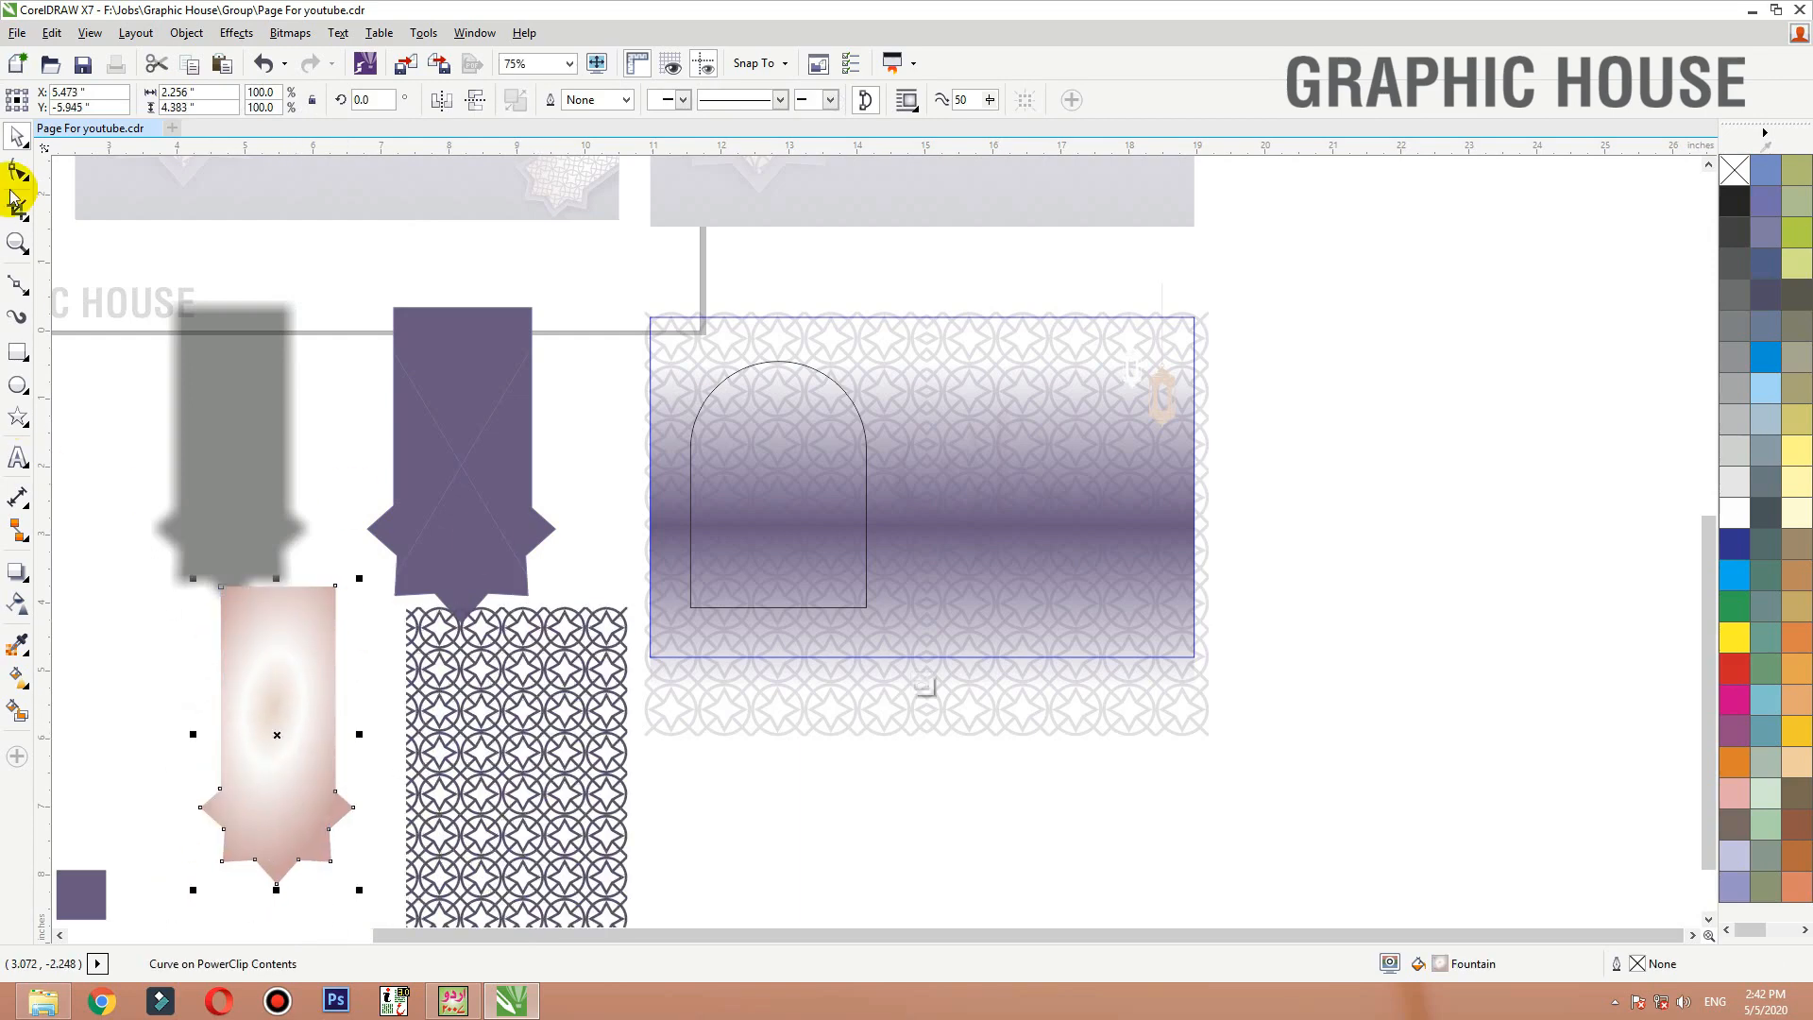
Copy the pink star-ended shape's outline pen, outline colour and fill onto the arch
click(696, 431)
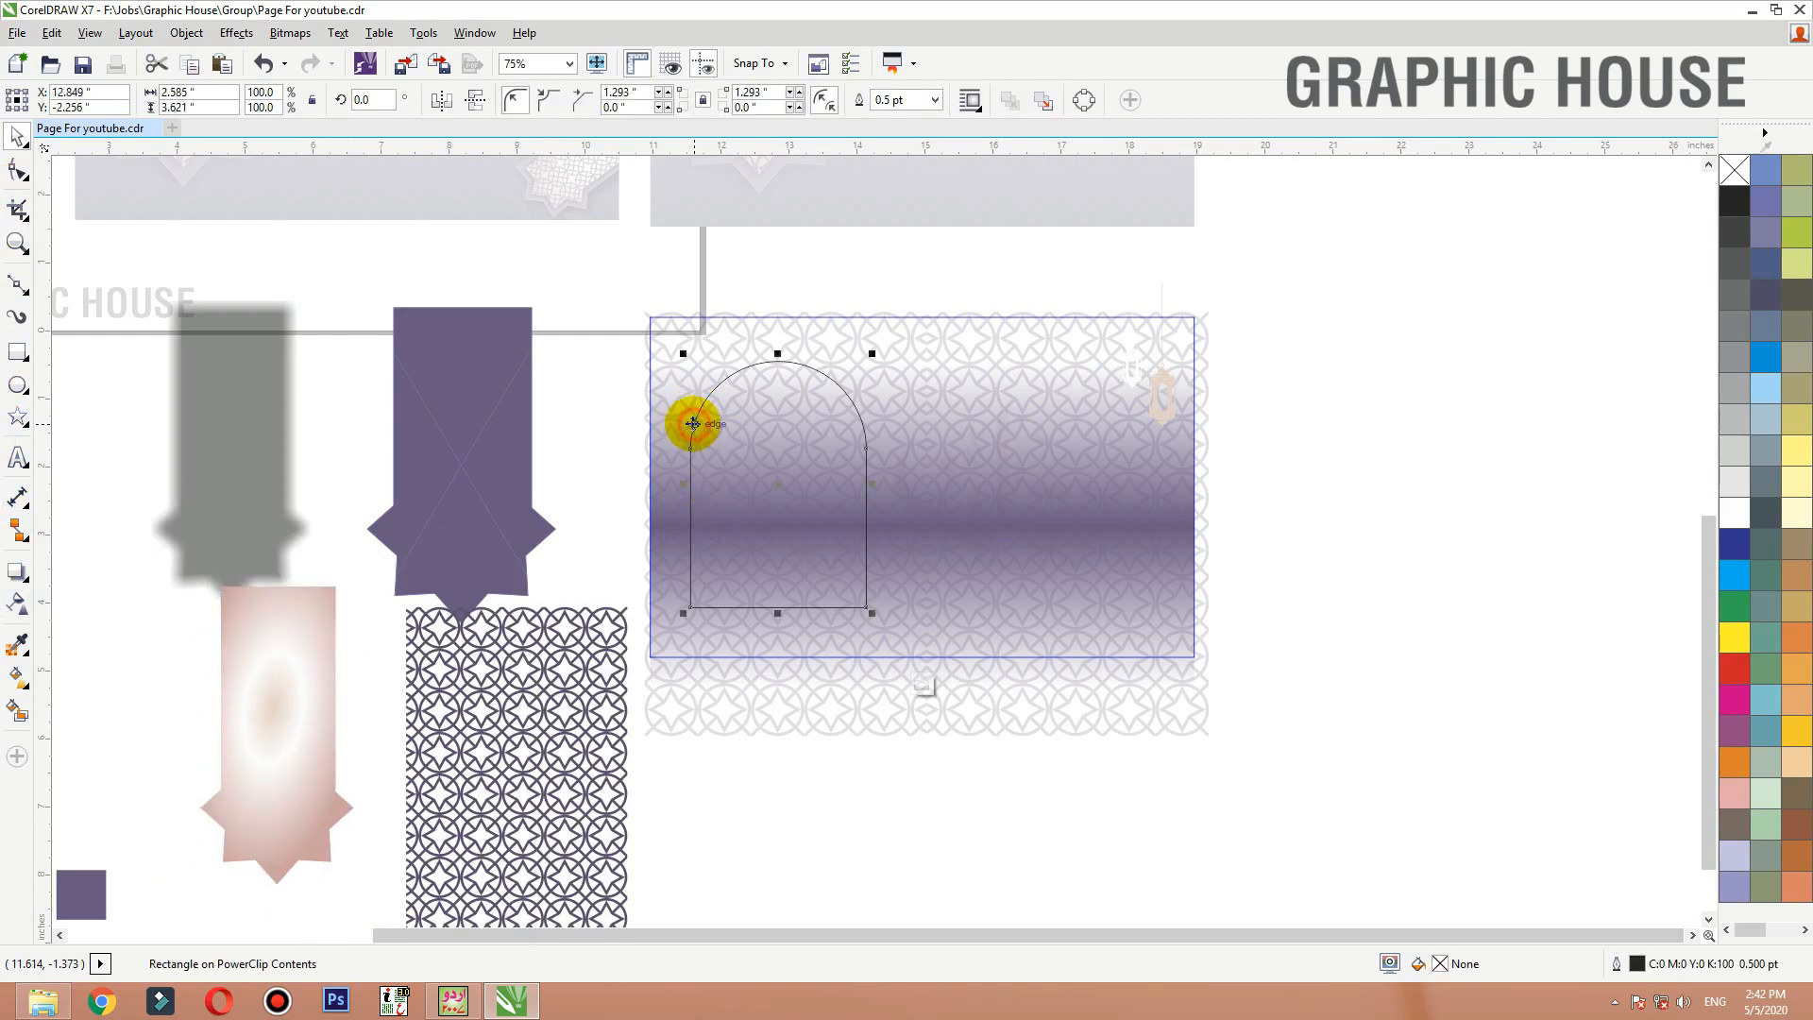
click(52, 32)
click(107, 395)
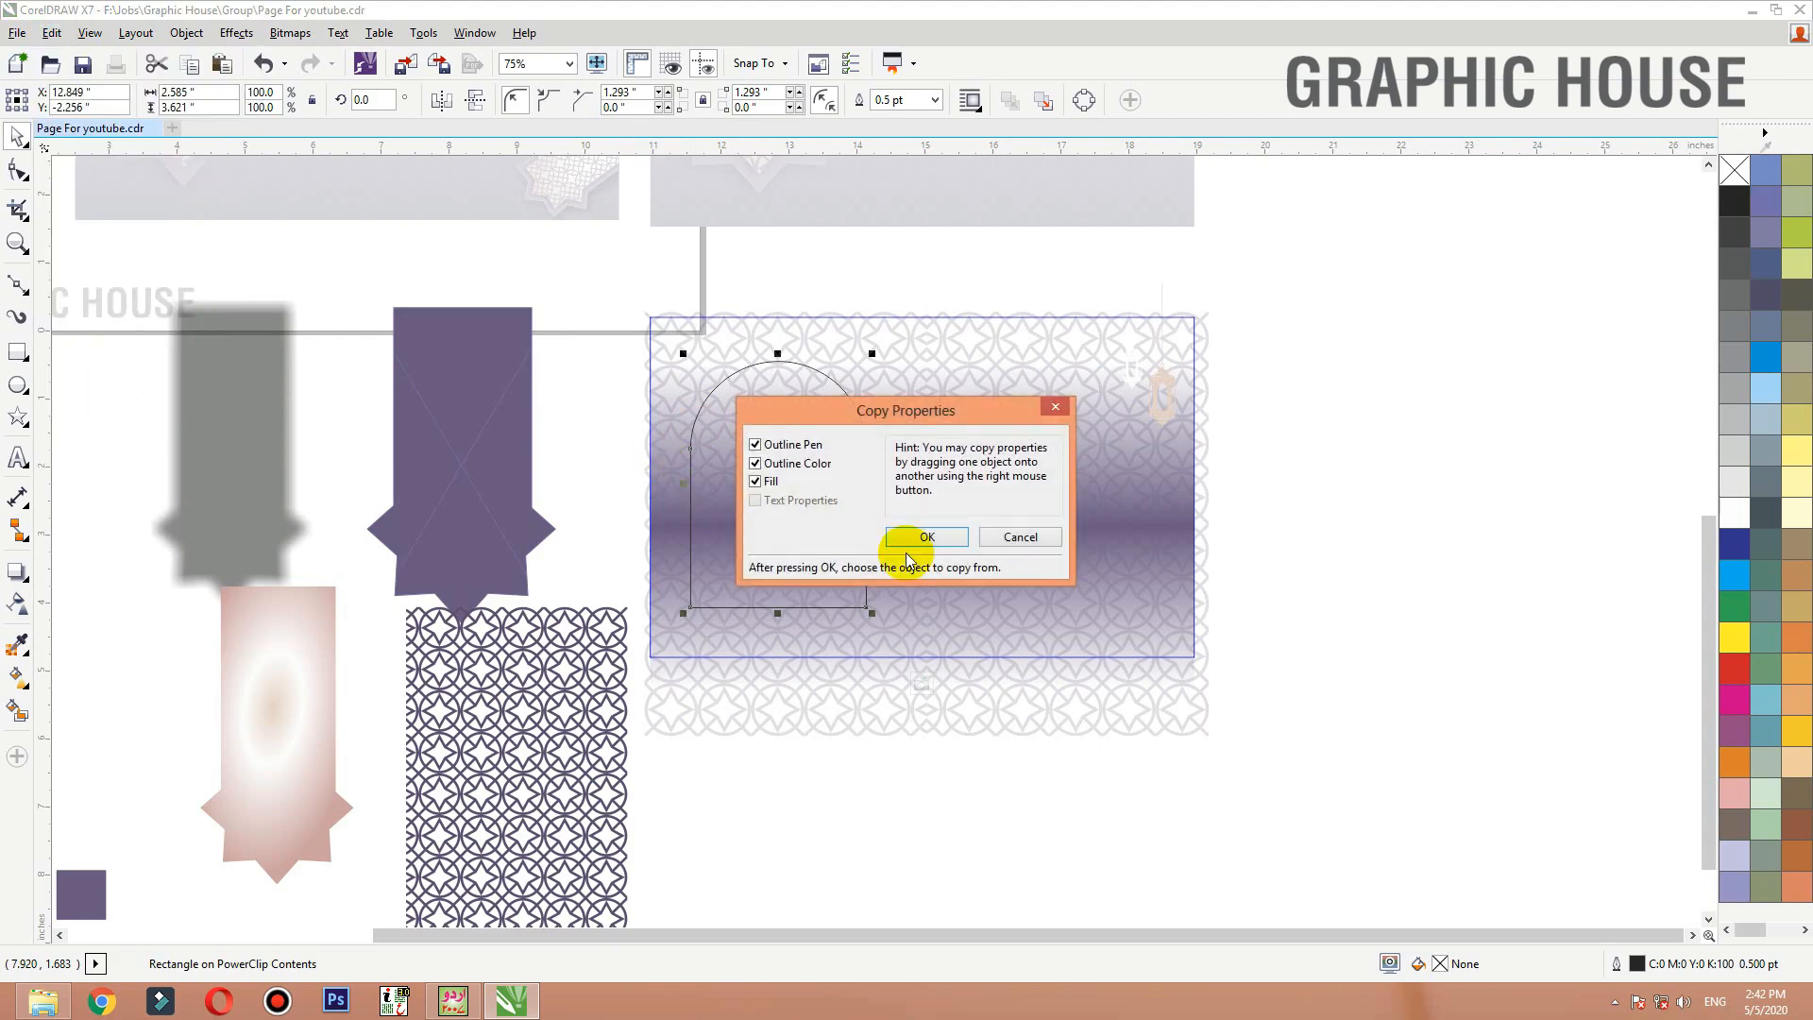
click(947, 540)
click(283, 741)
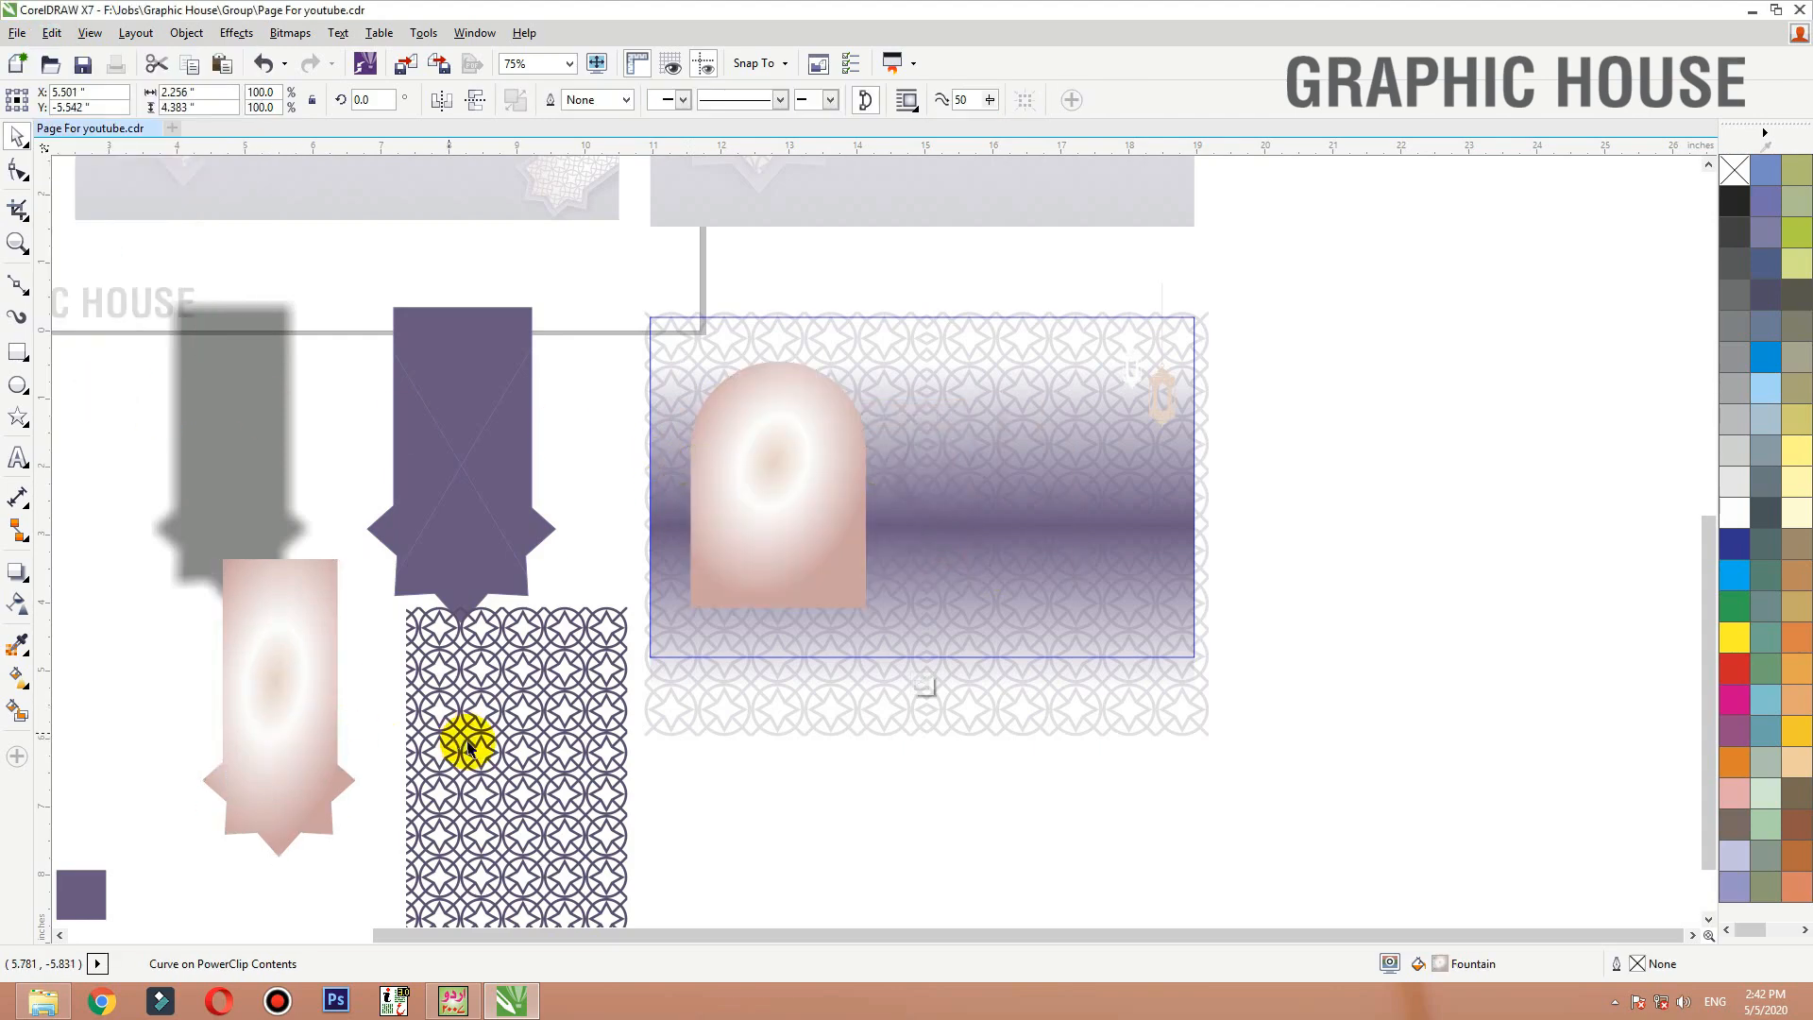
Delete the pink star-ended shape and PowerClip the lattice pattern inside the arch
click(522, 766)
right_click(522, 767)
click(605, 75)
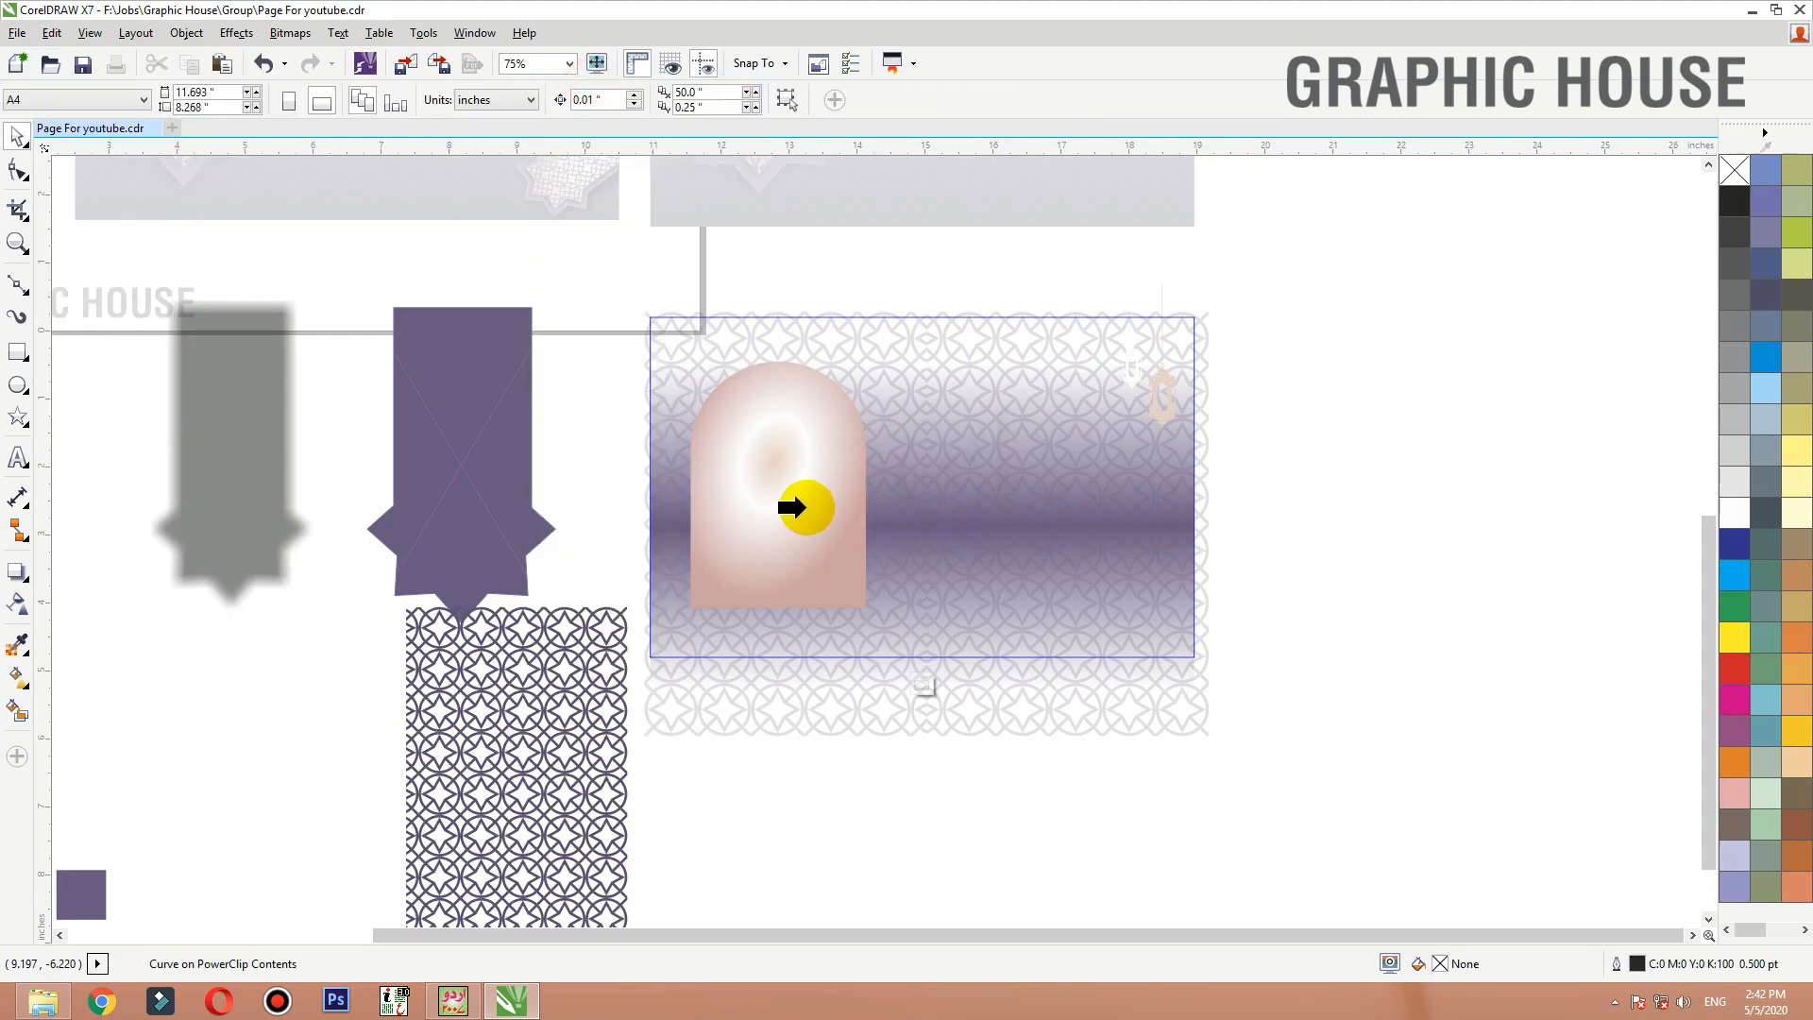
click(784, 451)
right_click(783, 451)
Delete the blurred grey banner shadow and the small purple square beside the card
click(473, 518)
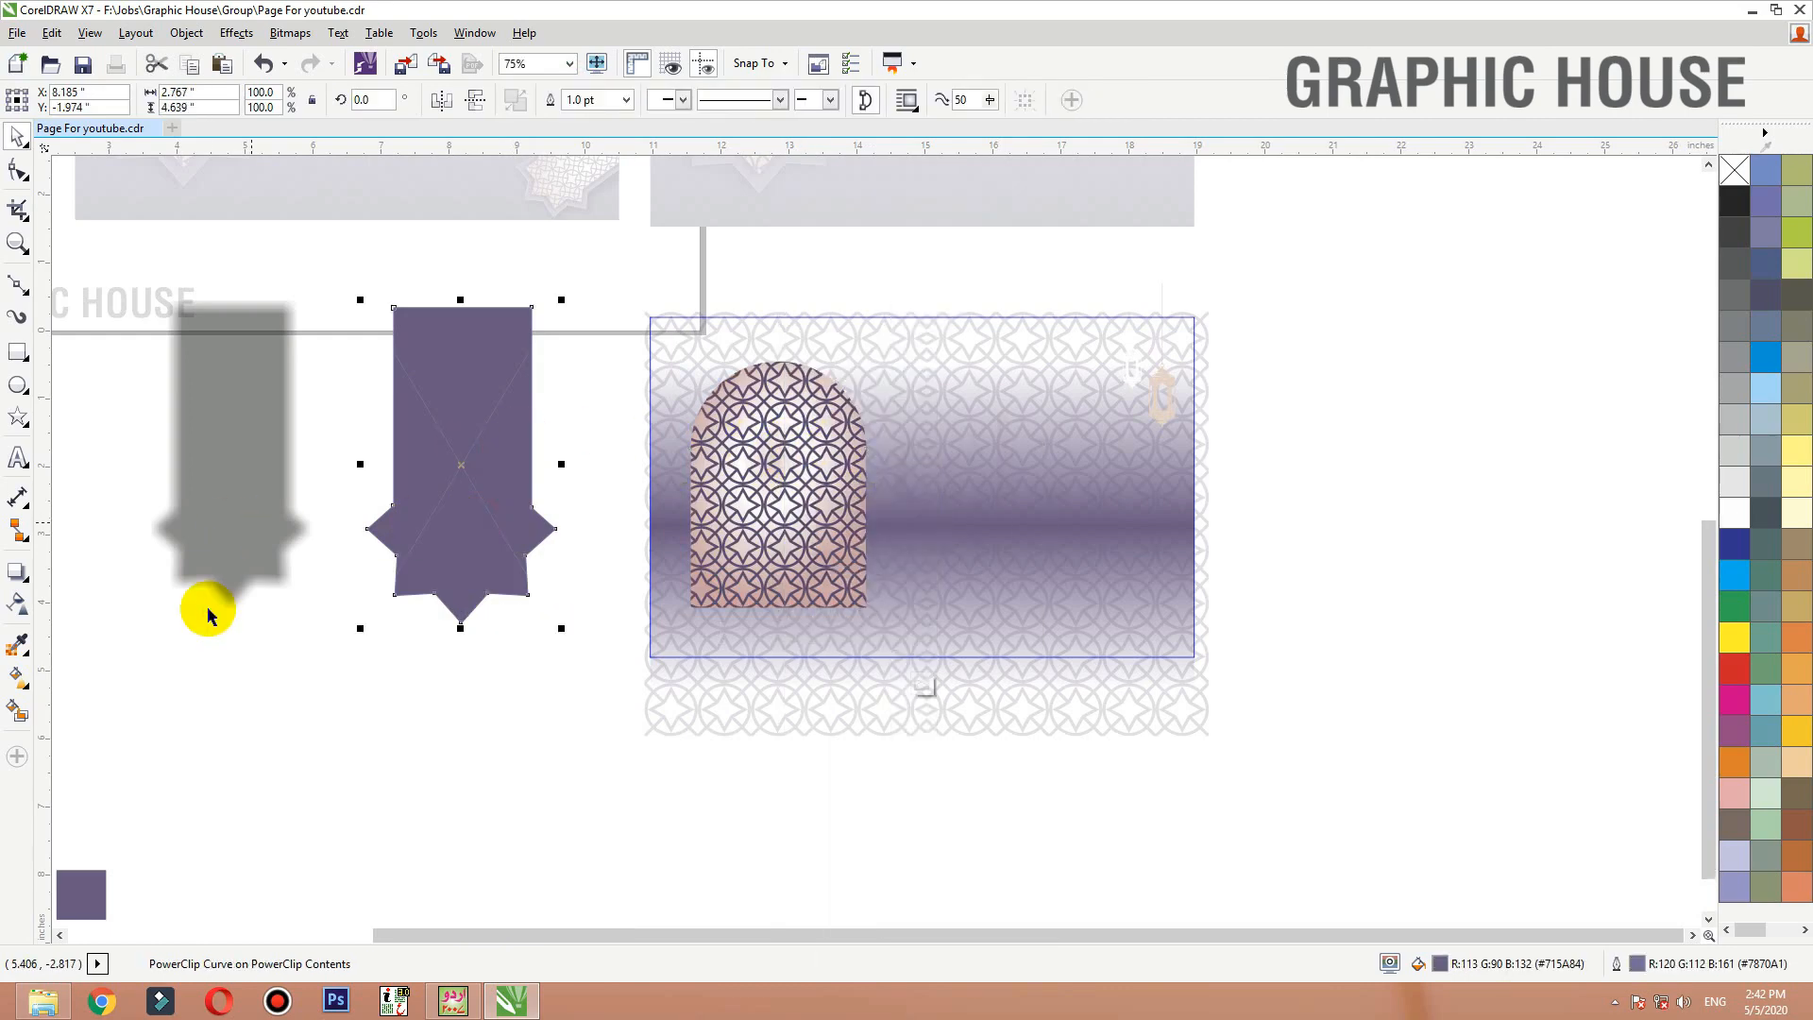
click(206, 572)
key(Delete)
drag(88, 882, 196, 770)
key(Delete)
click(232, 581)
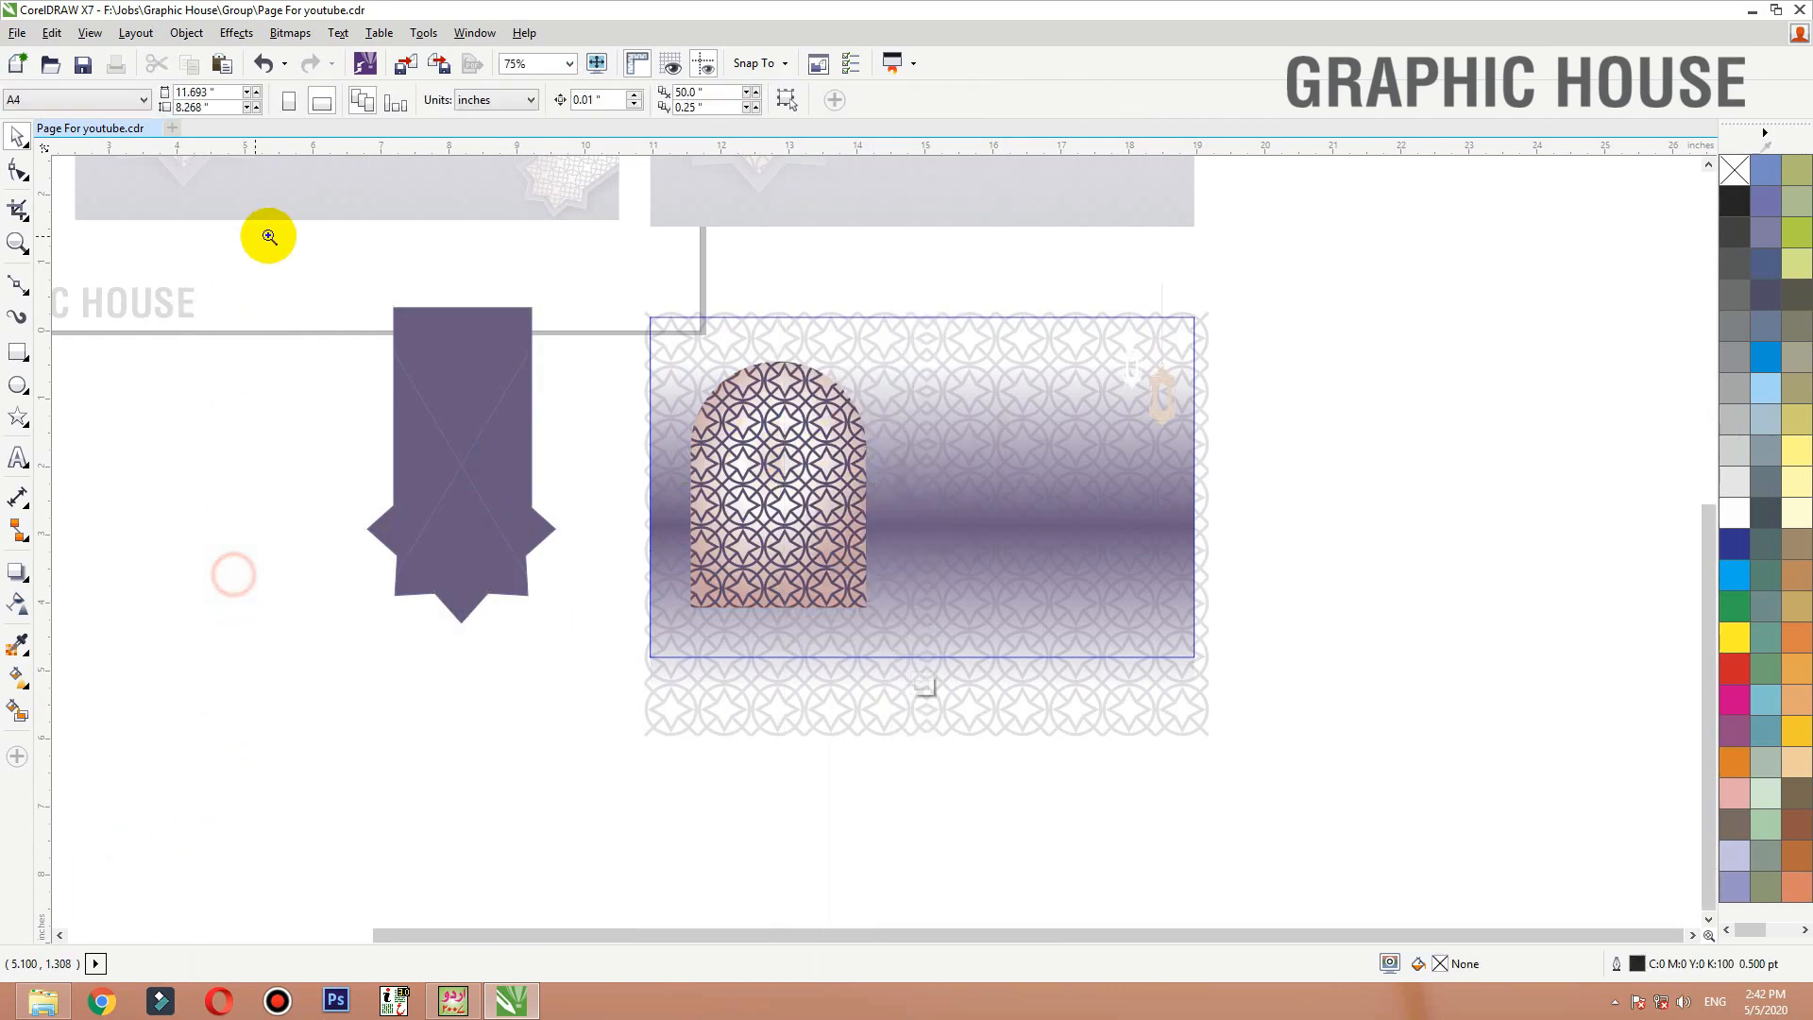
Add a one-step outside contour of 0.152 in around the lattice-filled arch
drag(298, 253, 1091, 717)
click(900, 503)
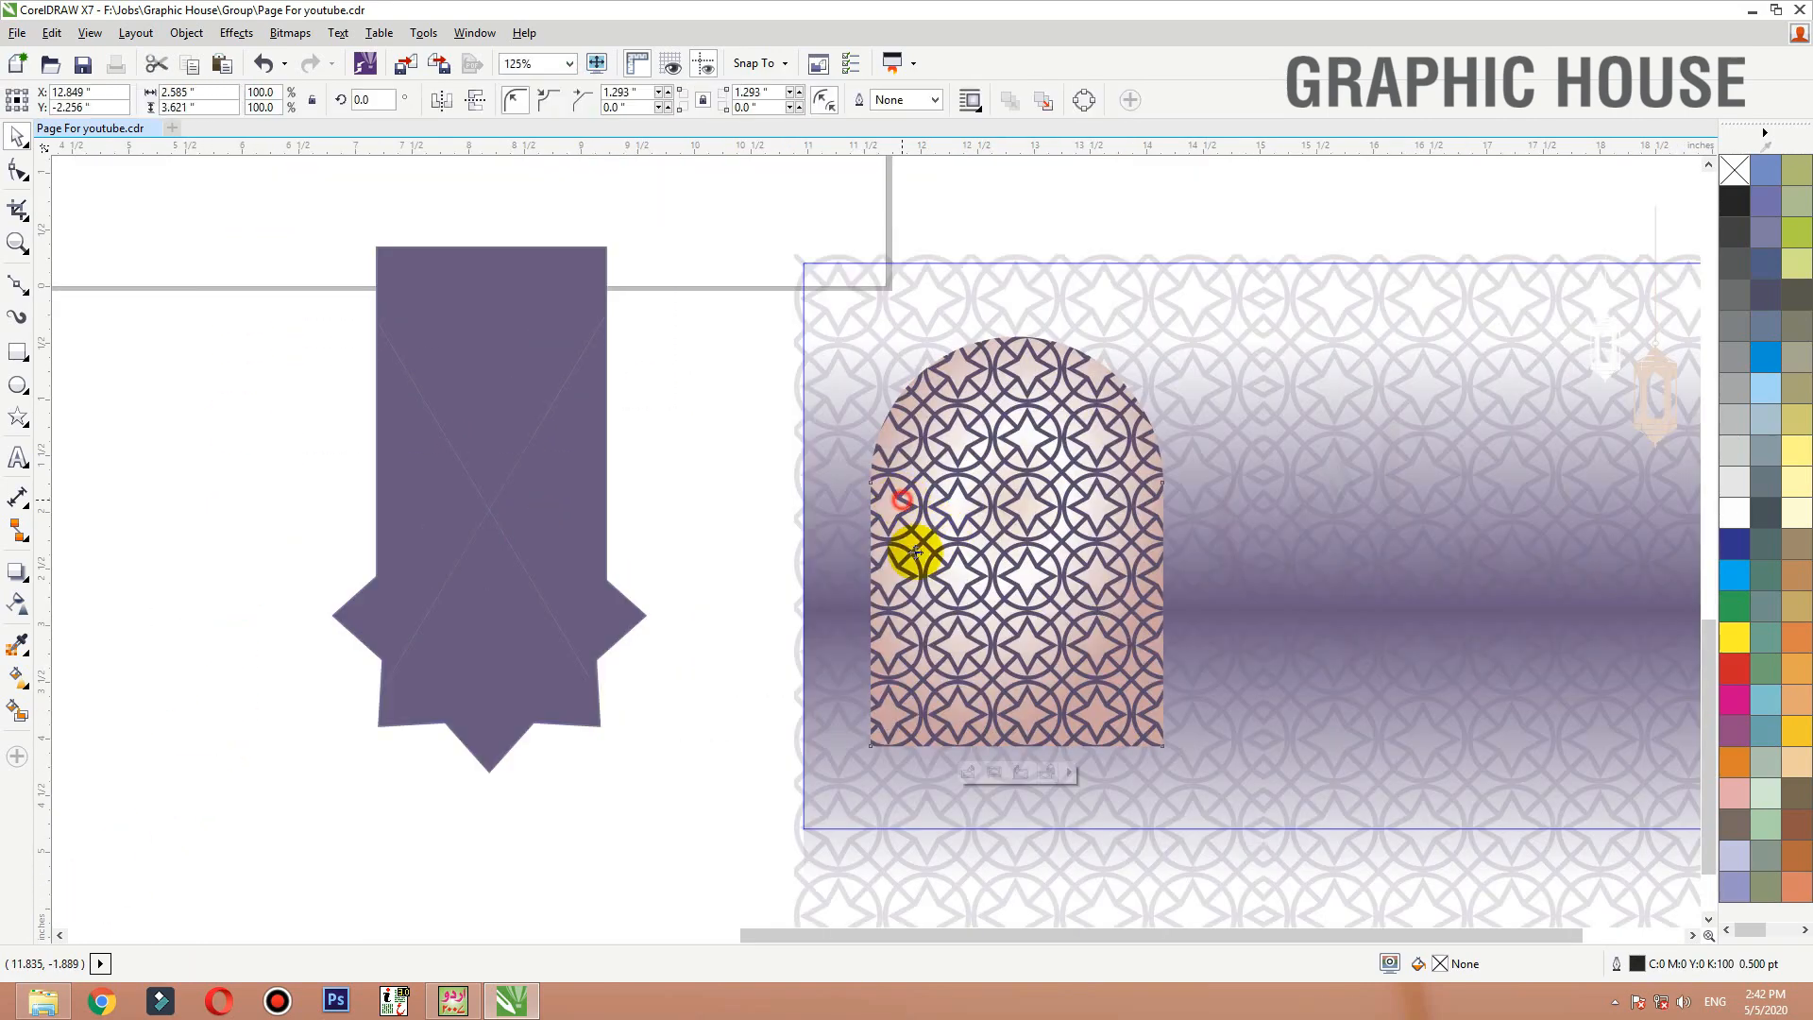
click(26, 580)
click(90, 599)
drag(972, 465, 875, 436)
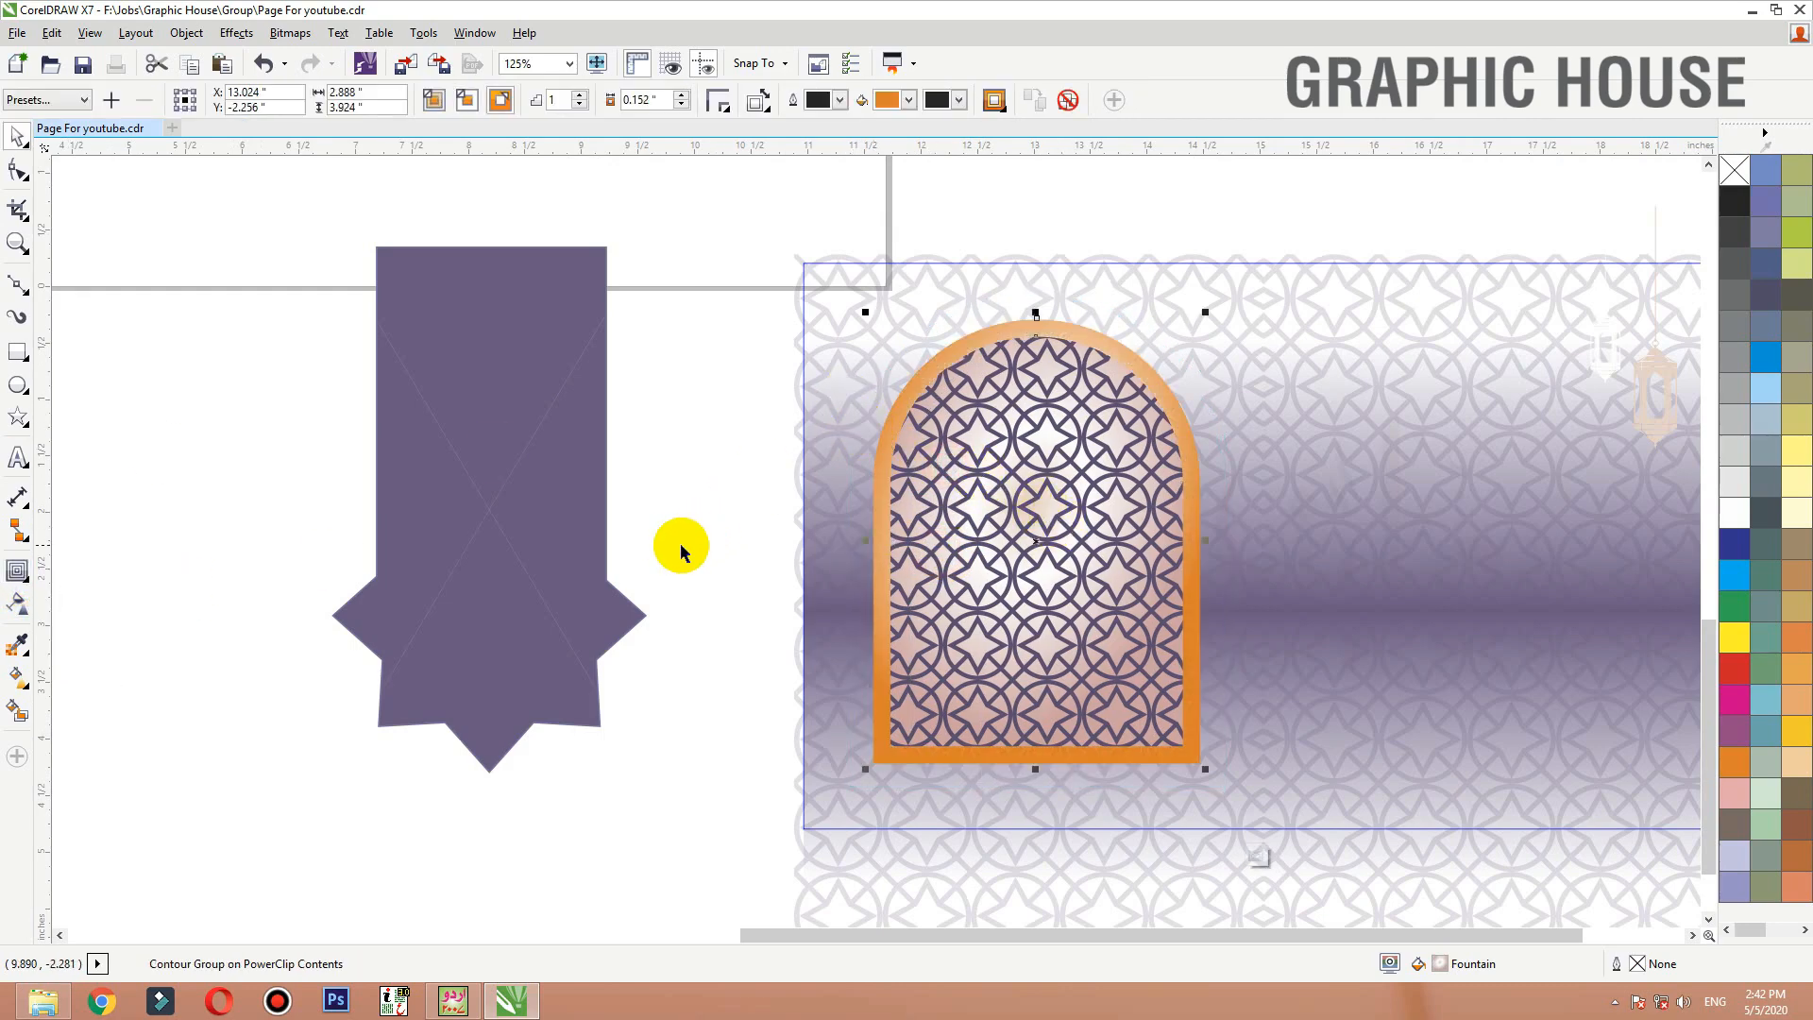
Recolour the orange contour around the arch with the banner shape's purple, #715A84
click(697, 574)
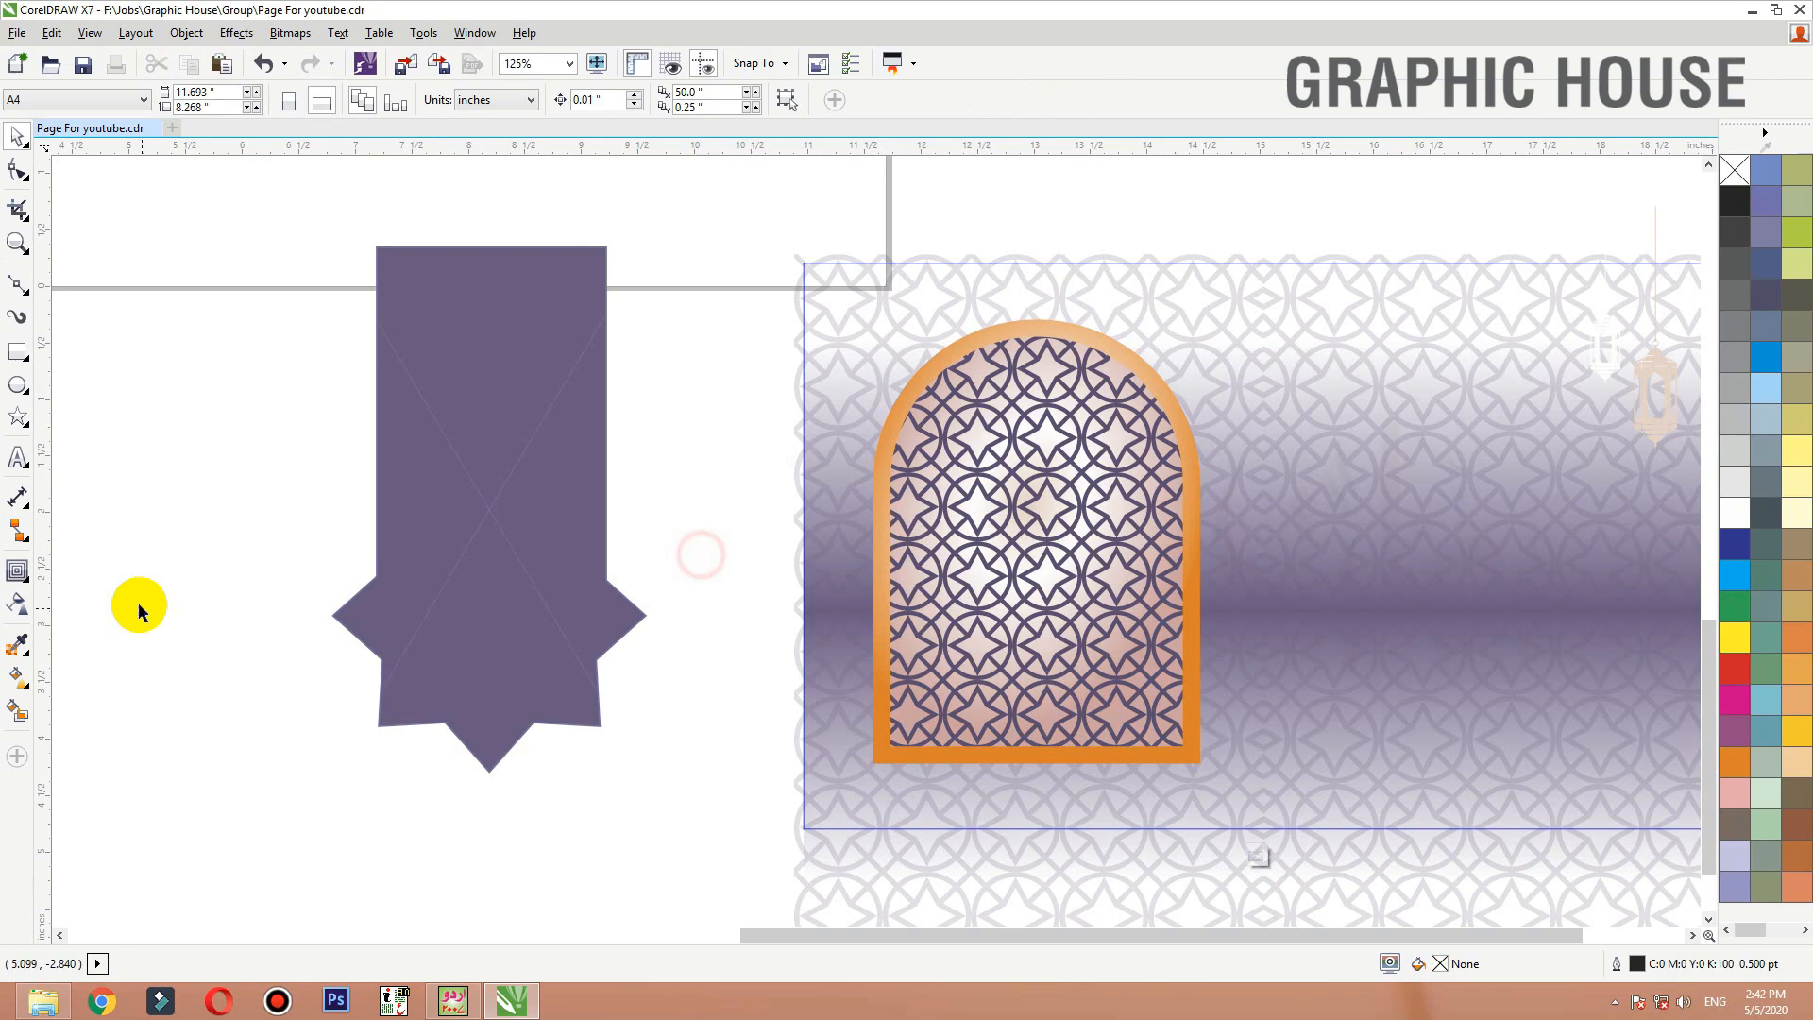
click(333, 634)
click(882, 539)
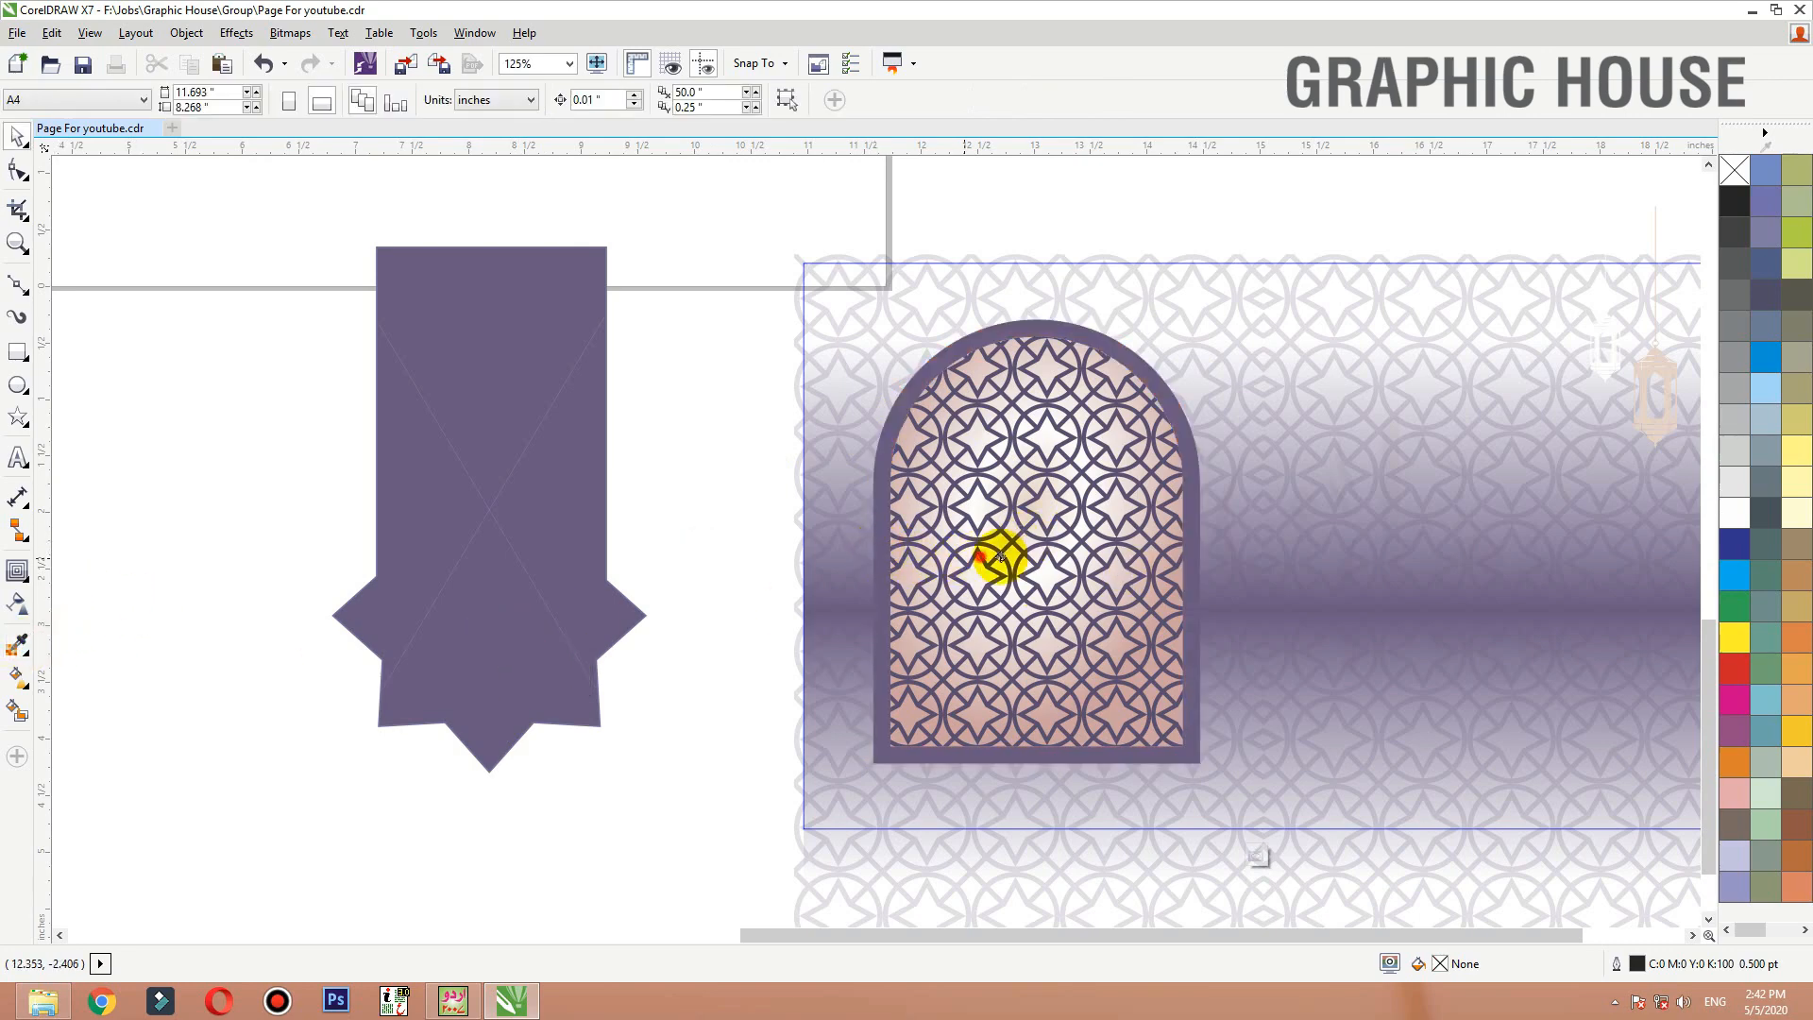
Move the arch and its purple frame up together to about Y -1.9 in
drag(1002, 557, 1020, 565)
key(ctrl+z)
shift+click(1078, 330)
drag(1075, 335, 1074, 310)
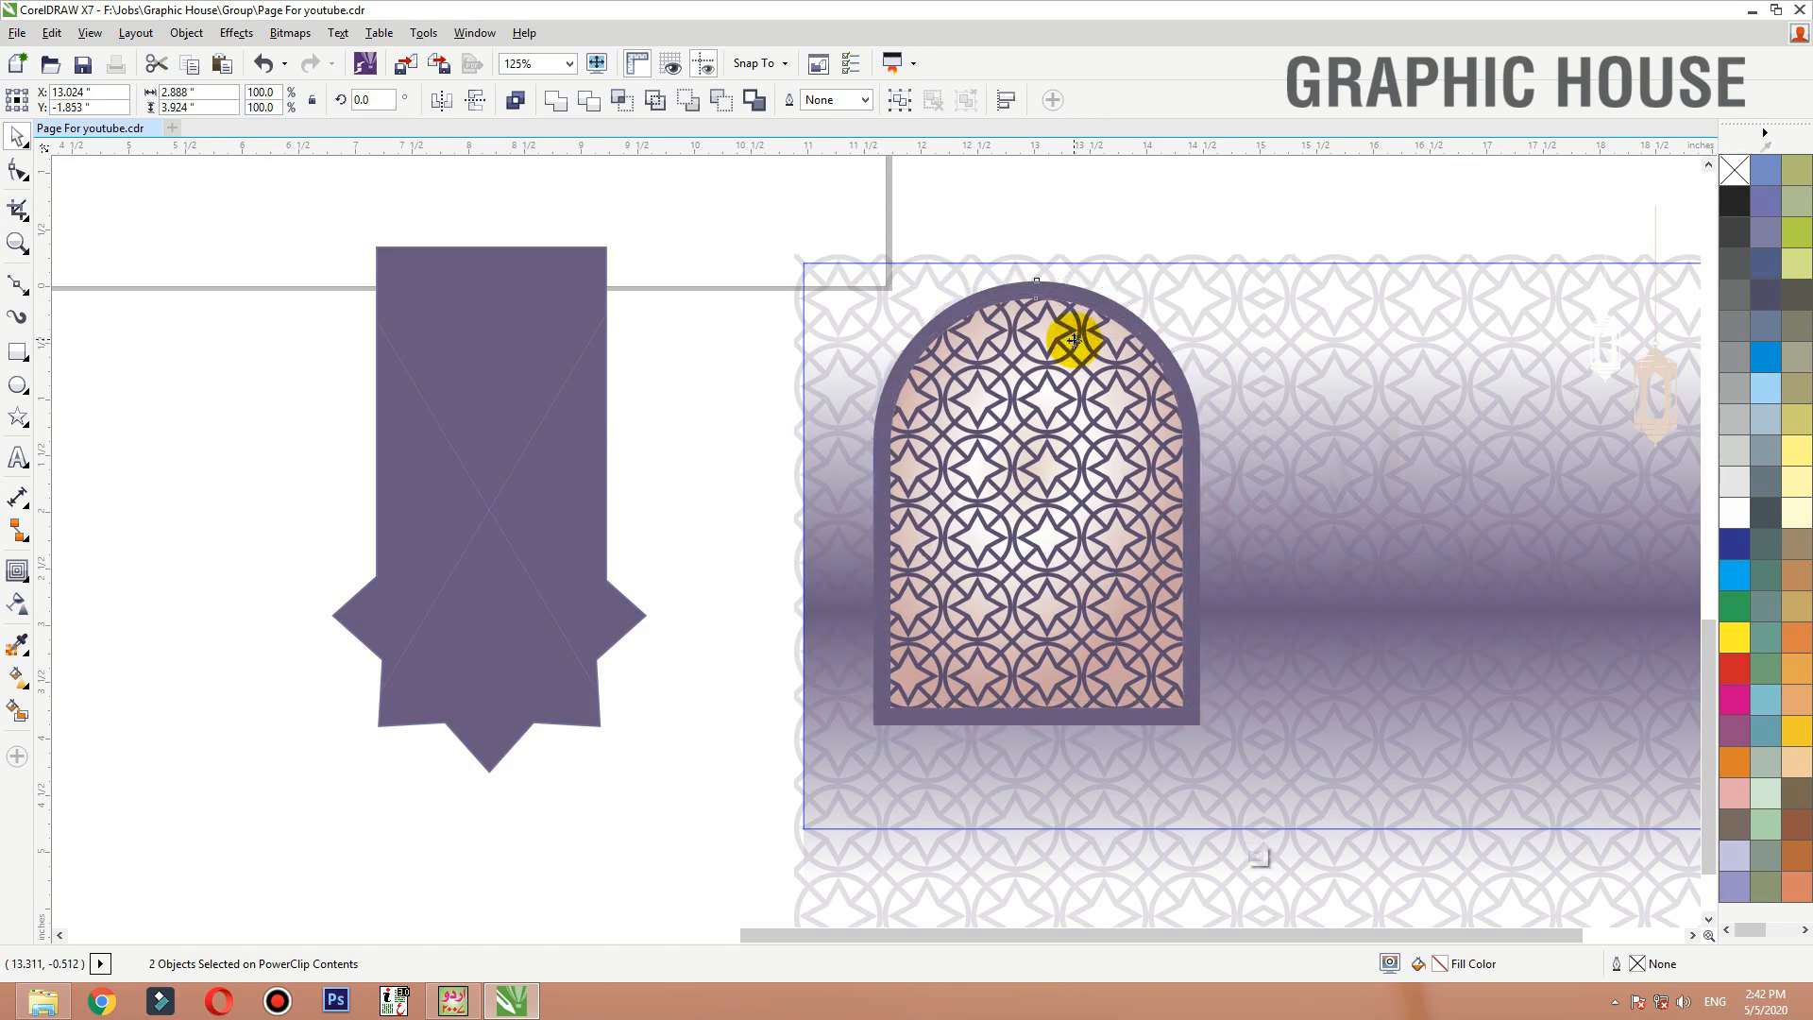
Add a downward Multiply drop shadow with opacity 41 and feathering 15 to the purple arch frame
click(608, 350)
click(558, 426)
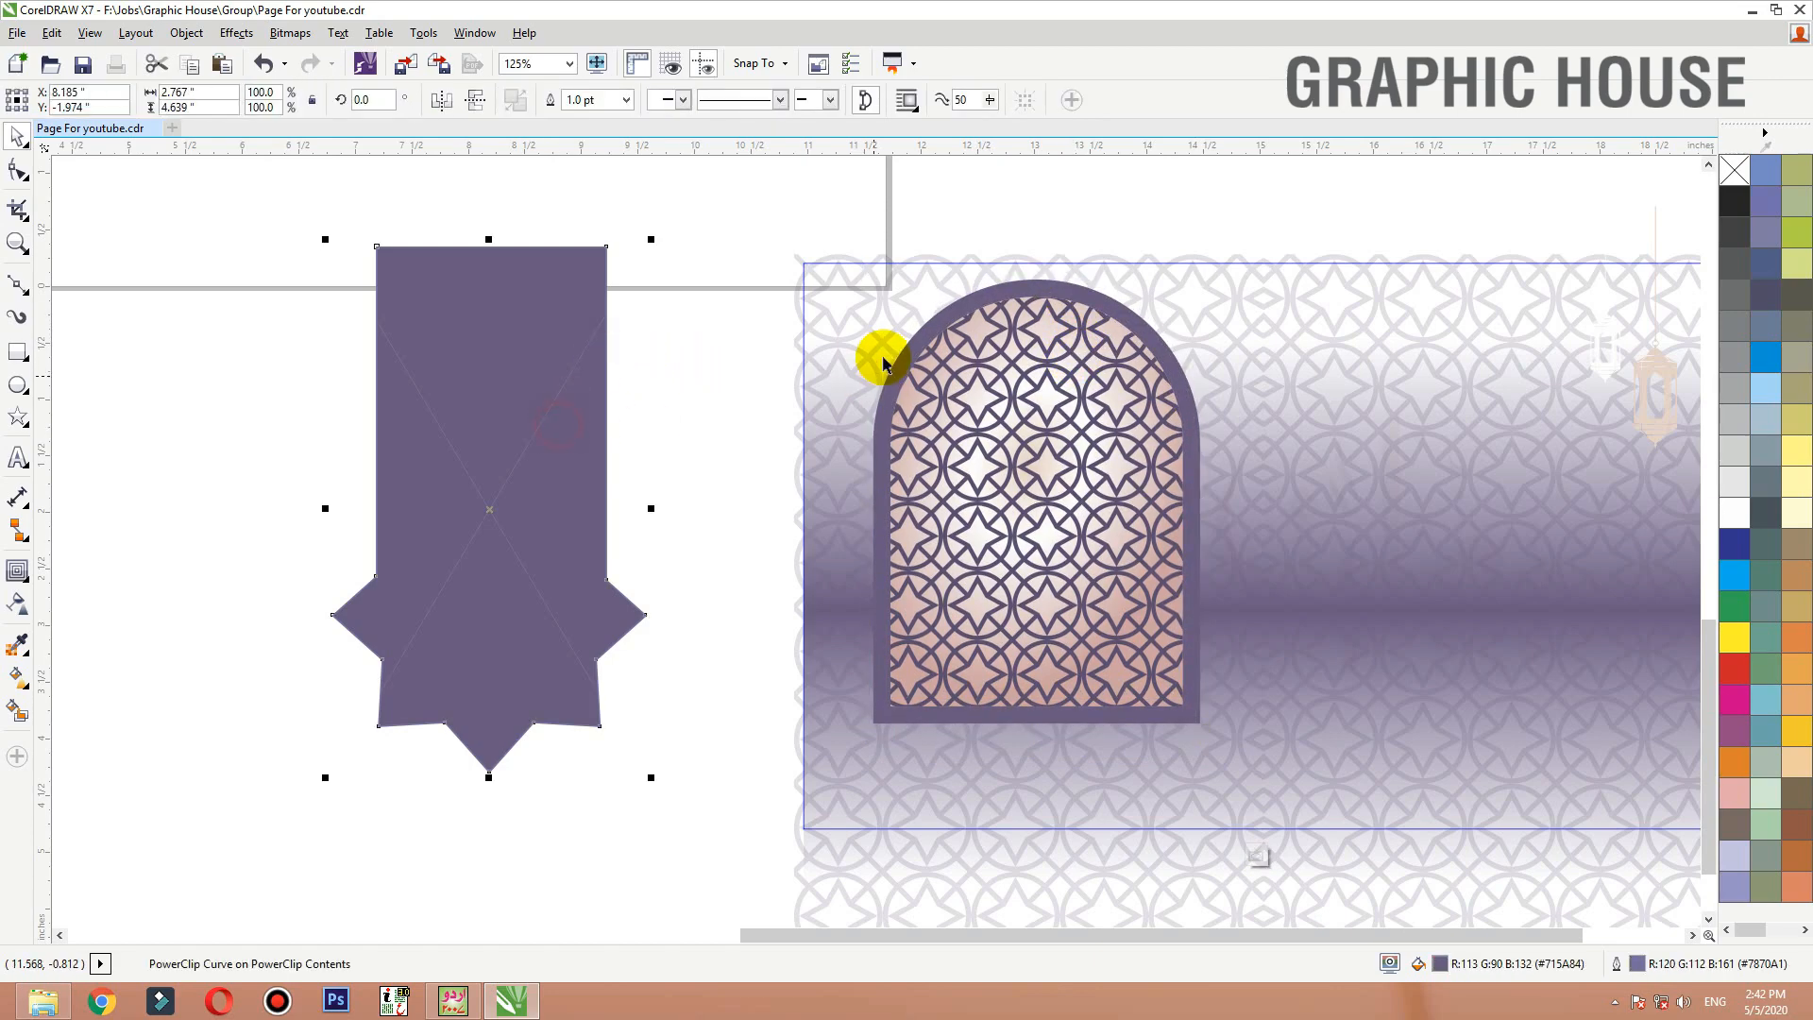
click(27, 586)
click(80, 570)
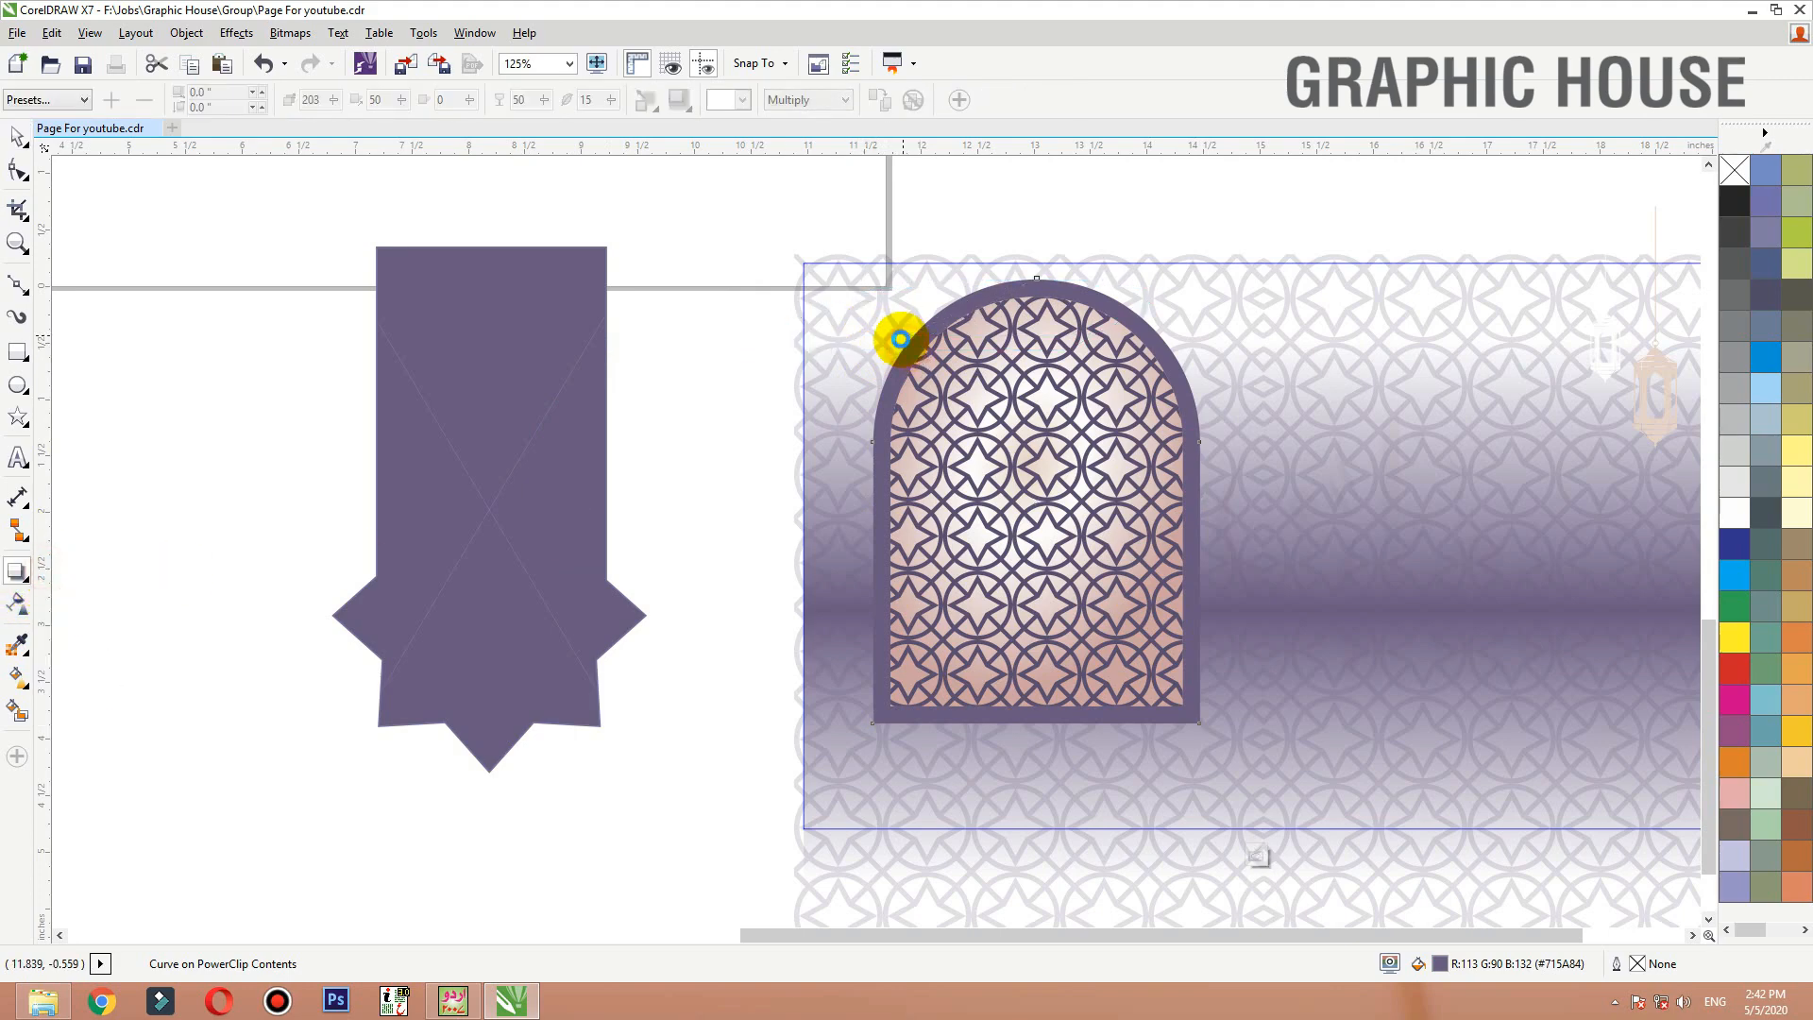
drag(1029, 590, 1049, 725)
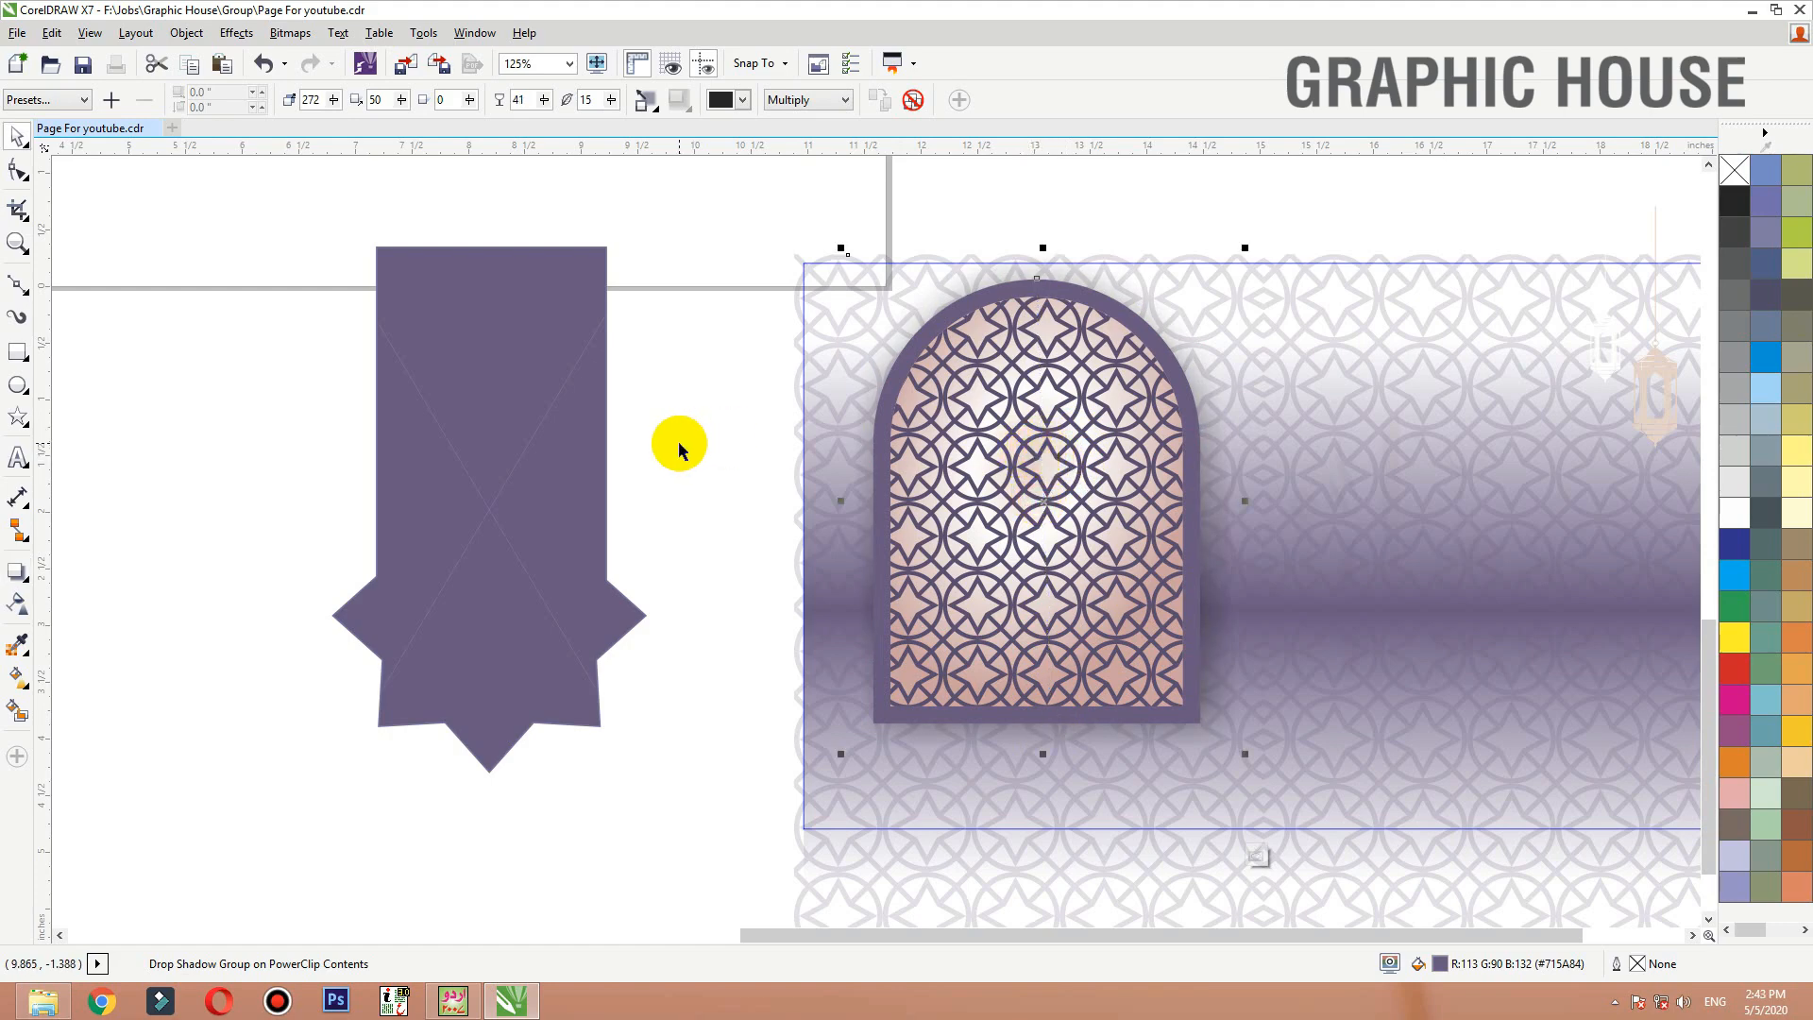
key(space)
click(903, 361)
key(Escape)
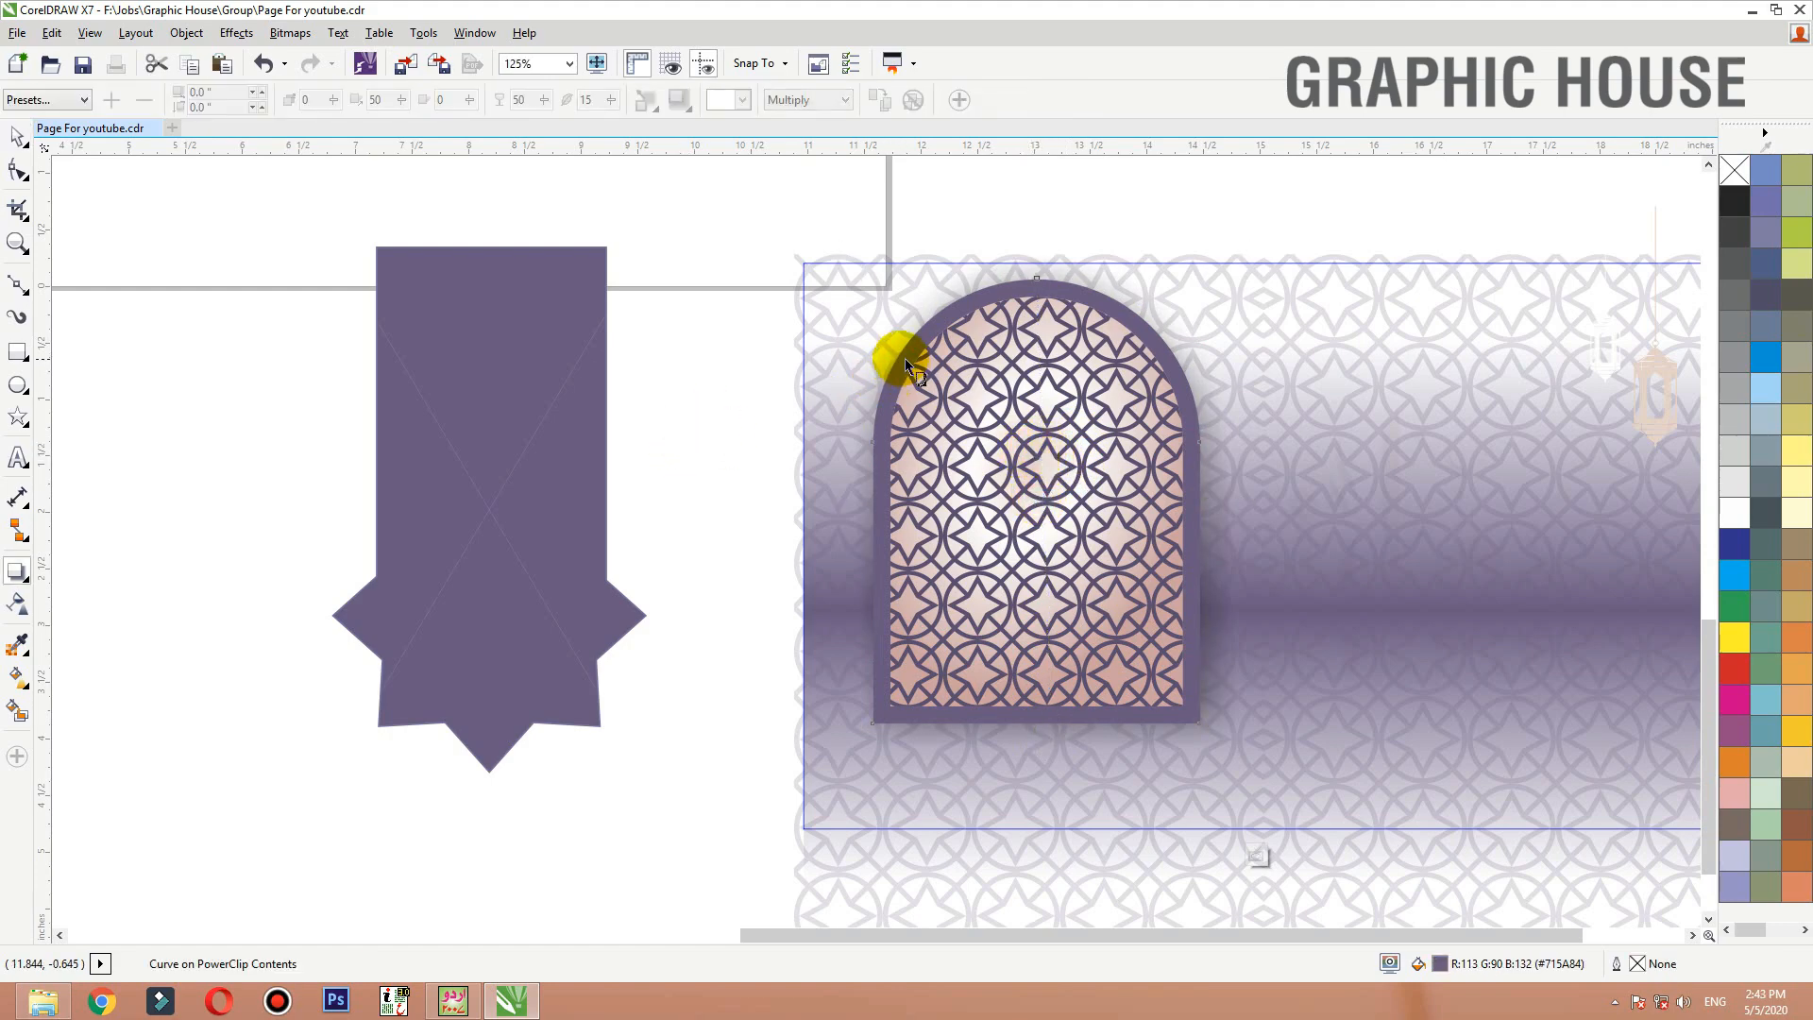
Try to pull the solid purple arch frame out beyond the card's left edge
click(913, 348)
drag(913, 348, 174, 353)
key(ctrl+z)
right_click(174, 353)
click(565, 353)
key(ctrl+z)
key(ctrl+z)
key(ctrl+z)
key(ctrl+z)
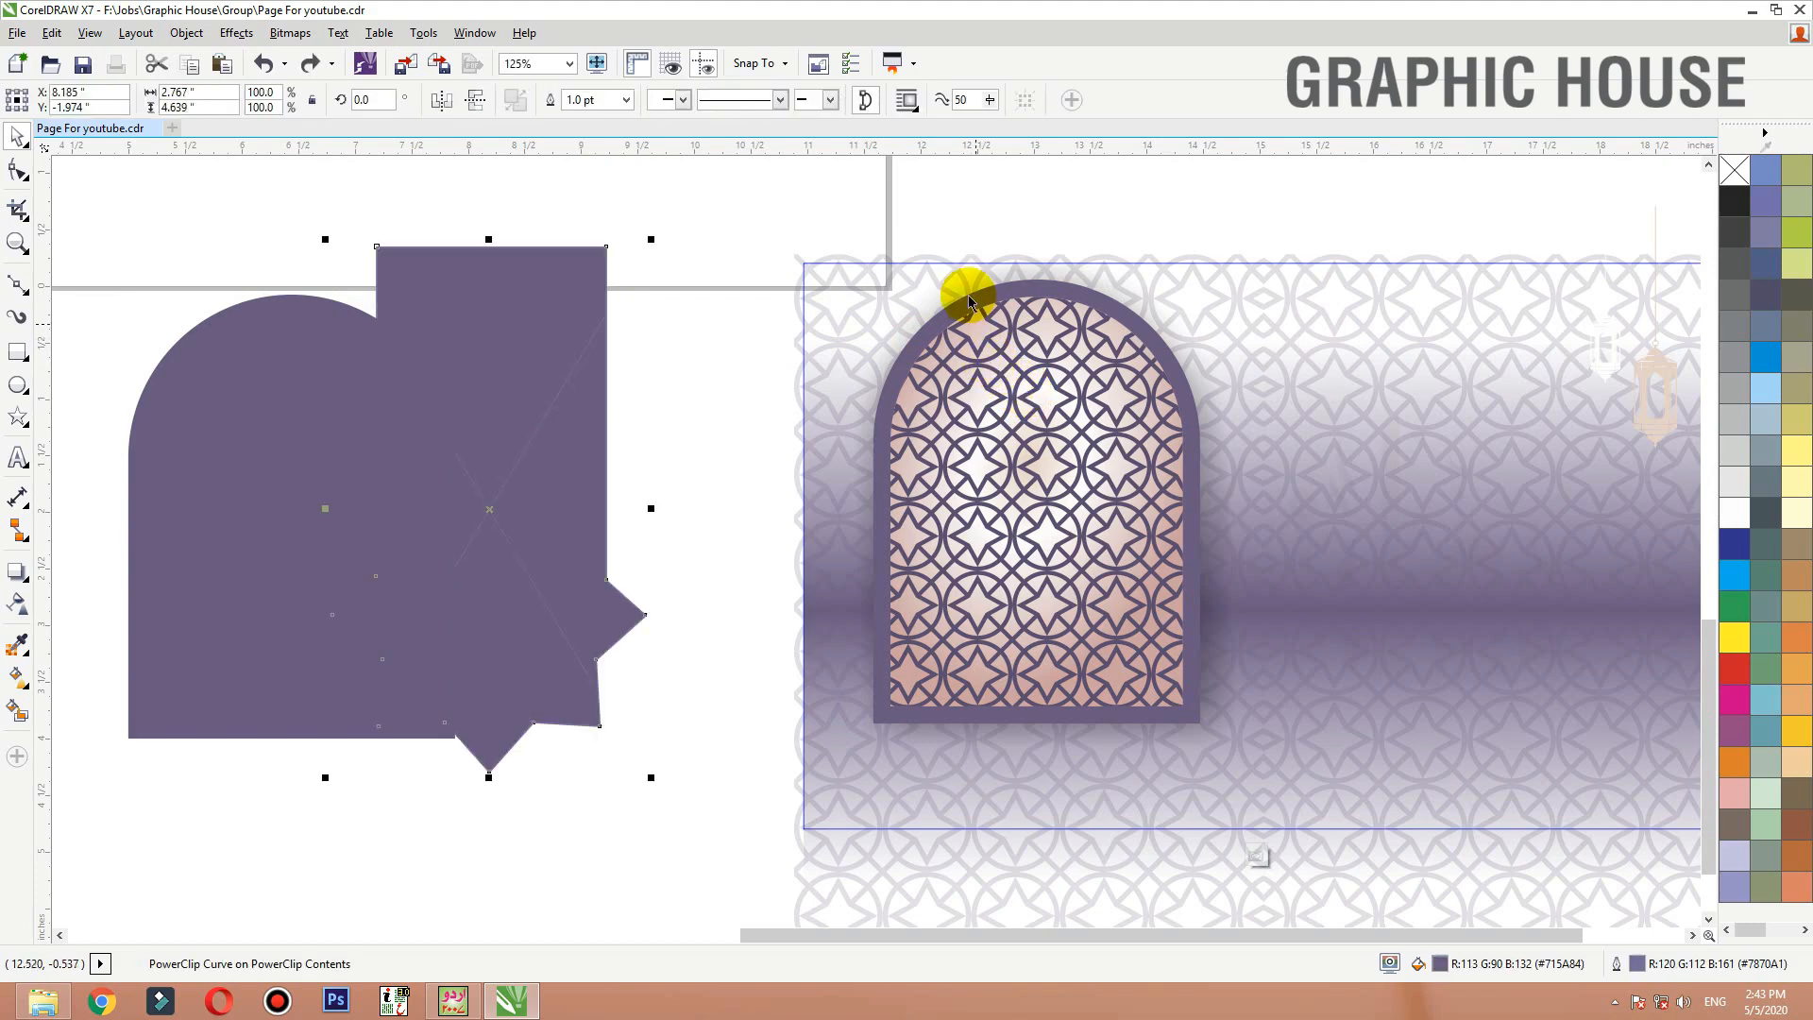
key(ctrl+shift+z)
key(ctrl+shift+z)
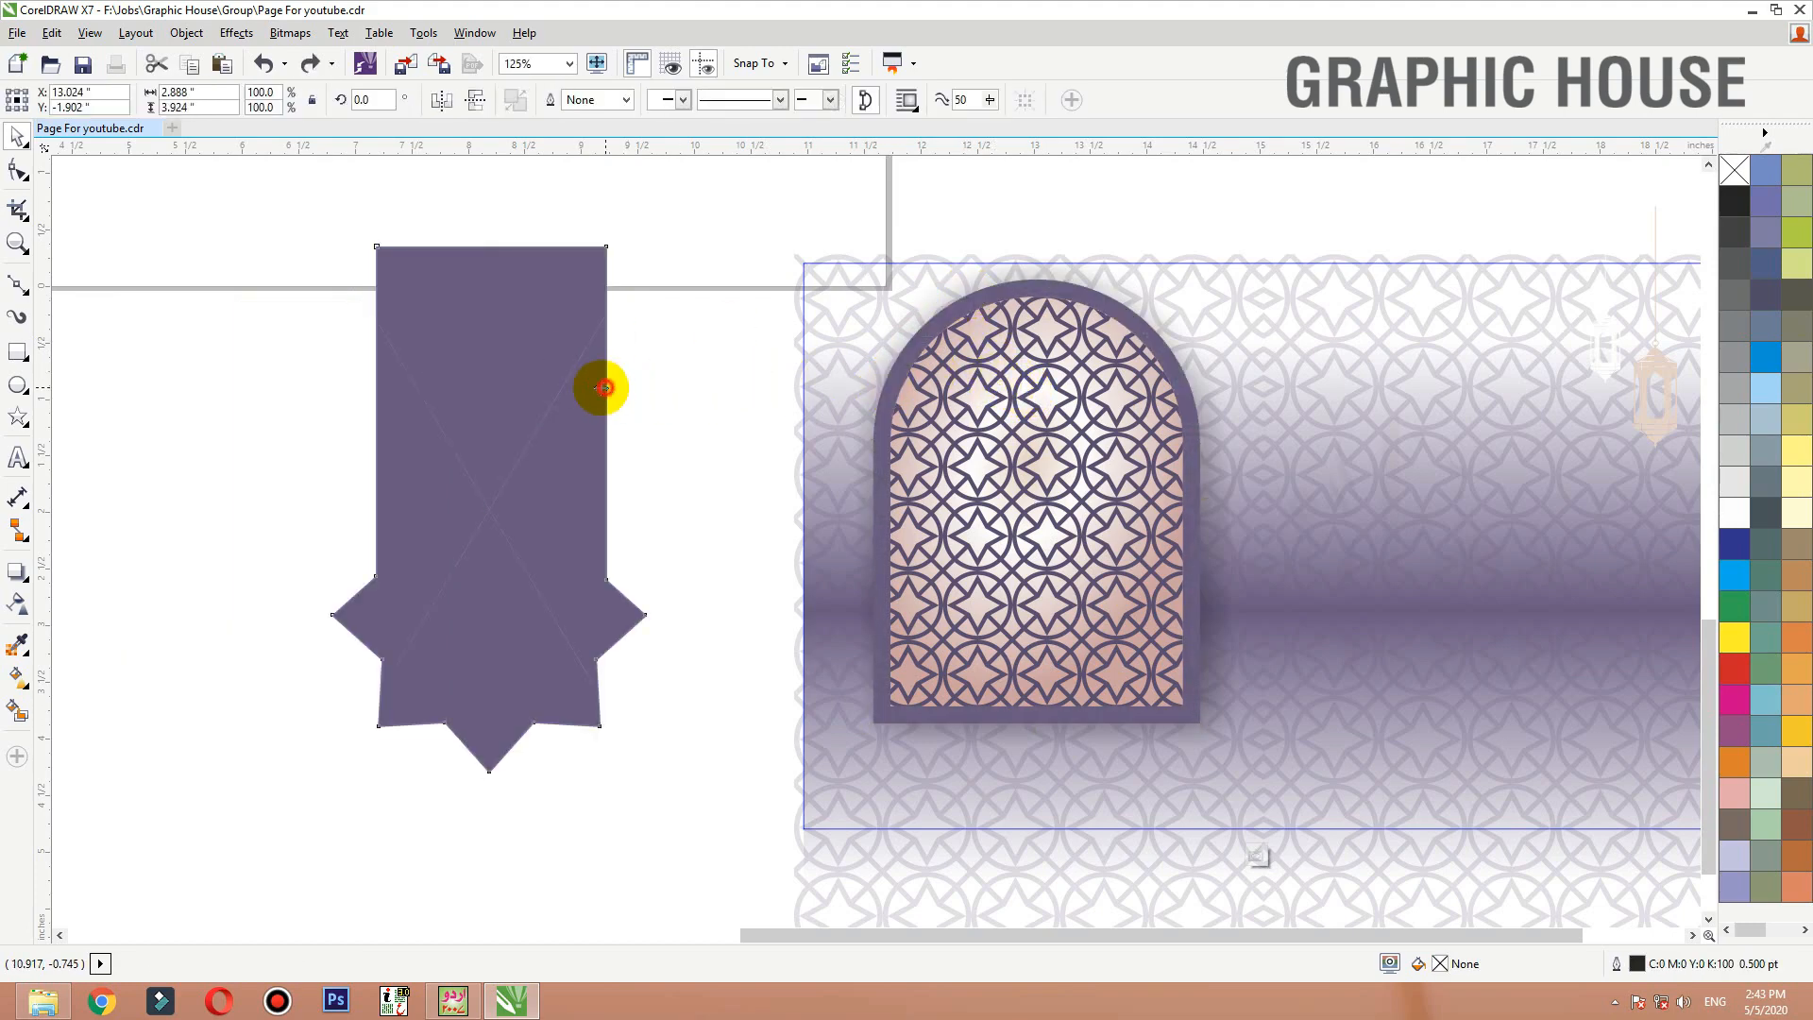
Place a copy of the purple arch frame at X 8.308, Y -1.902 in and delete the purple star-ended shape
click(963, 296)
drag(1001, 304, 496, 255)
click(558, 330)
key(Delete)
key(ctrl+z)
Give the frame copy a black outline and no fill, and add a drop shadow running straight down to its base
click(40, 578)
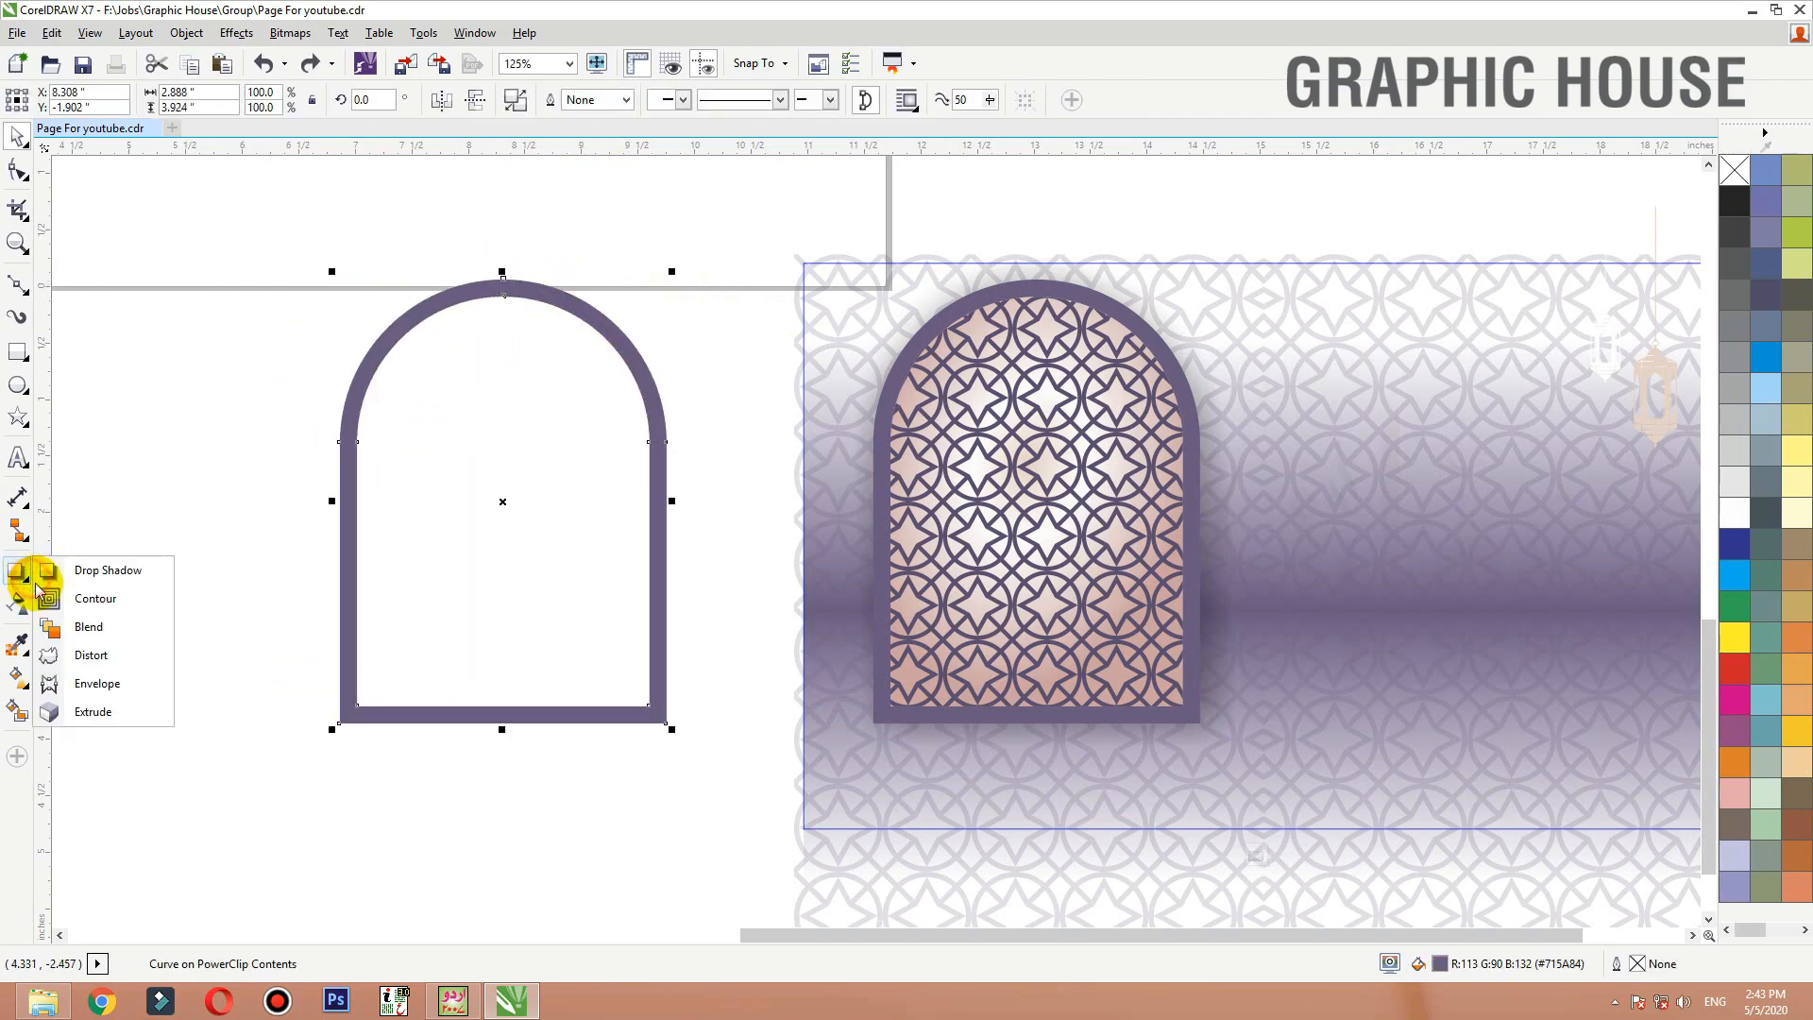
click(62, 577)
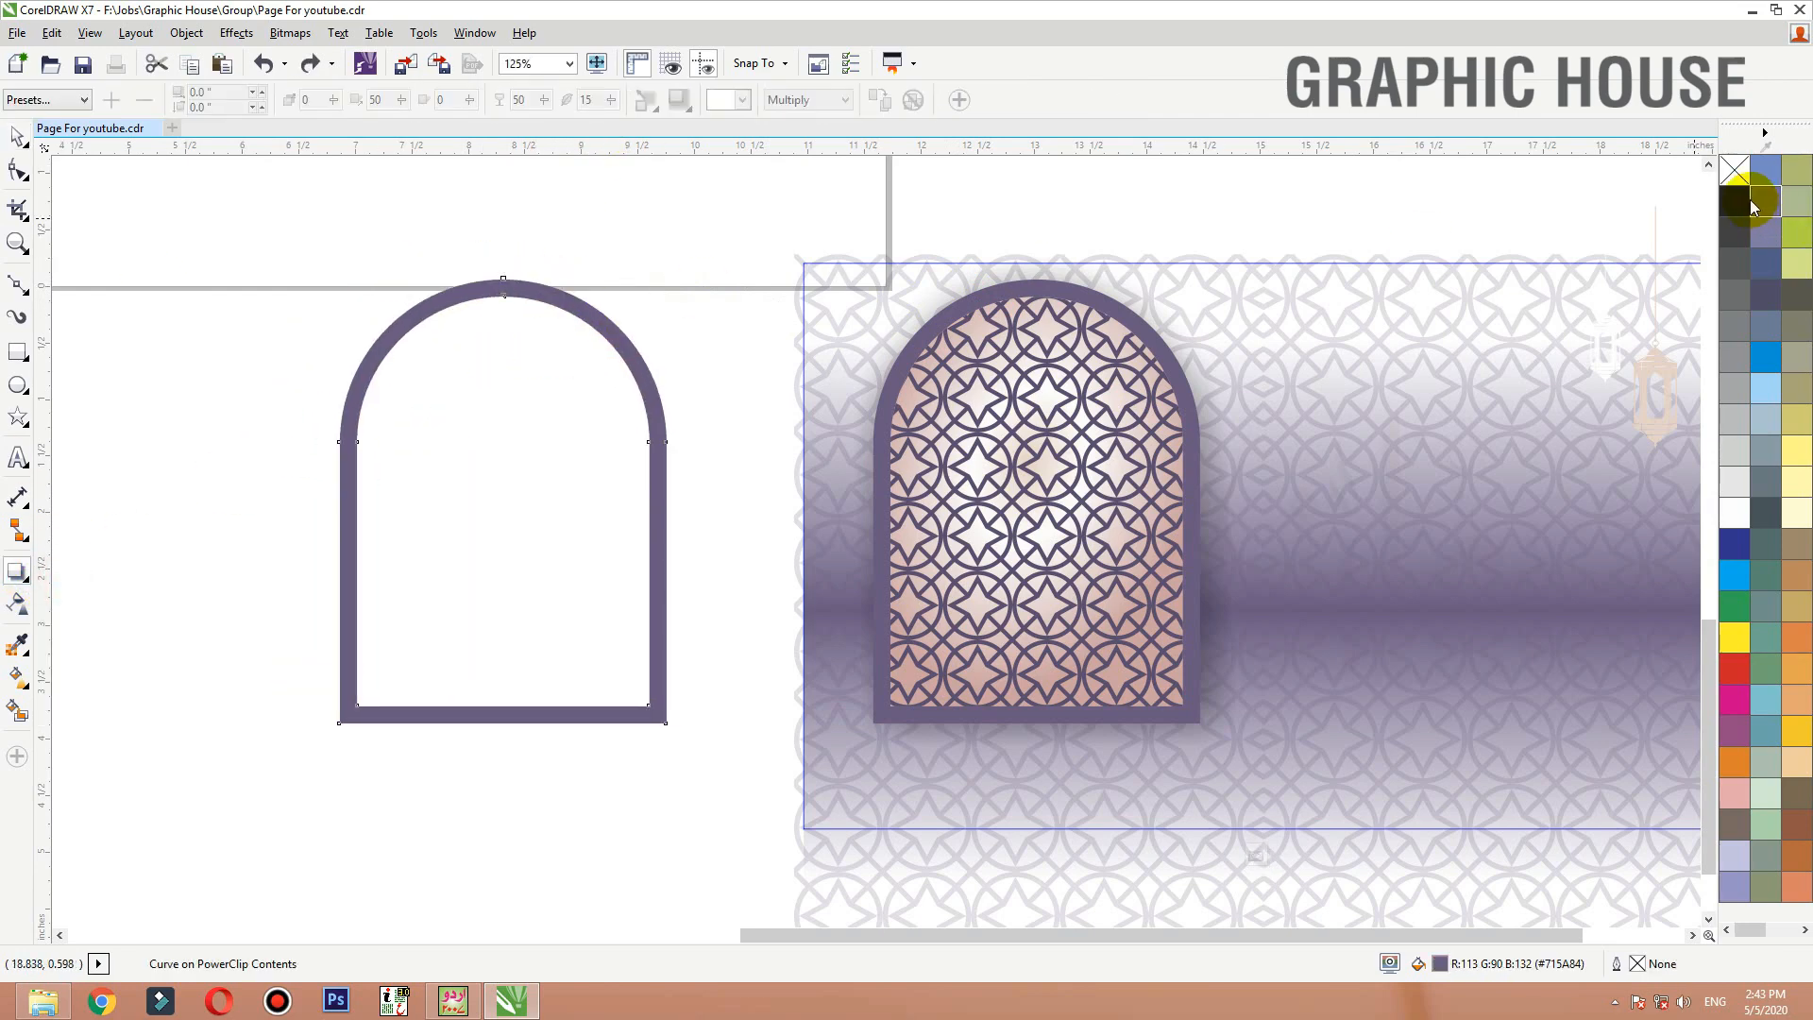
right_click(1740, 201)
click(1734, 173)
drag(481, 295, 500, 724)
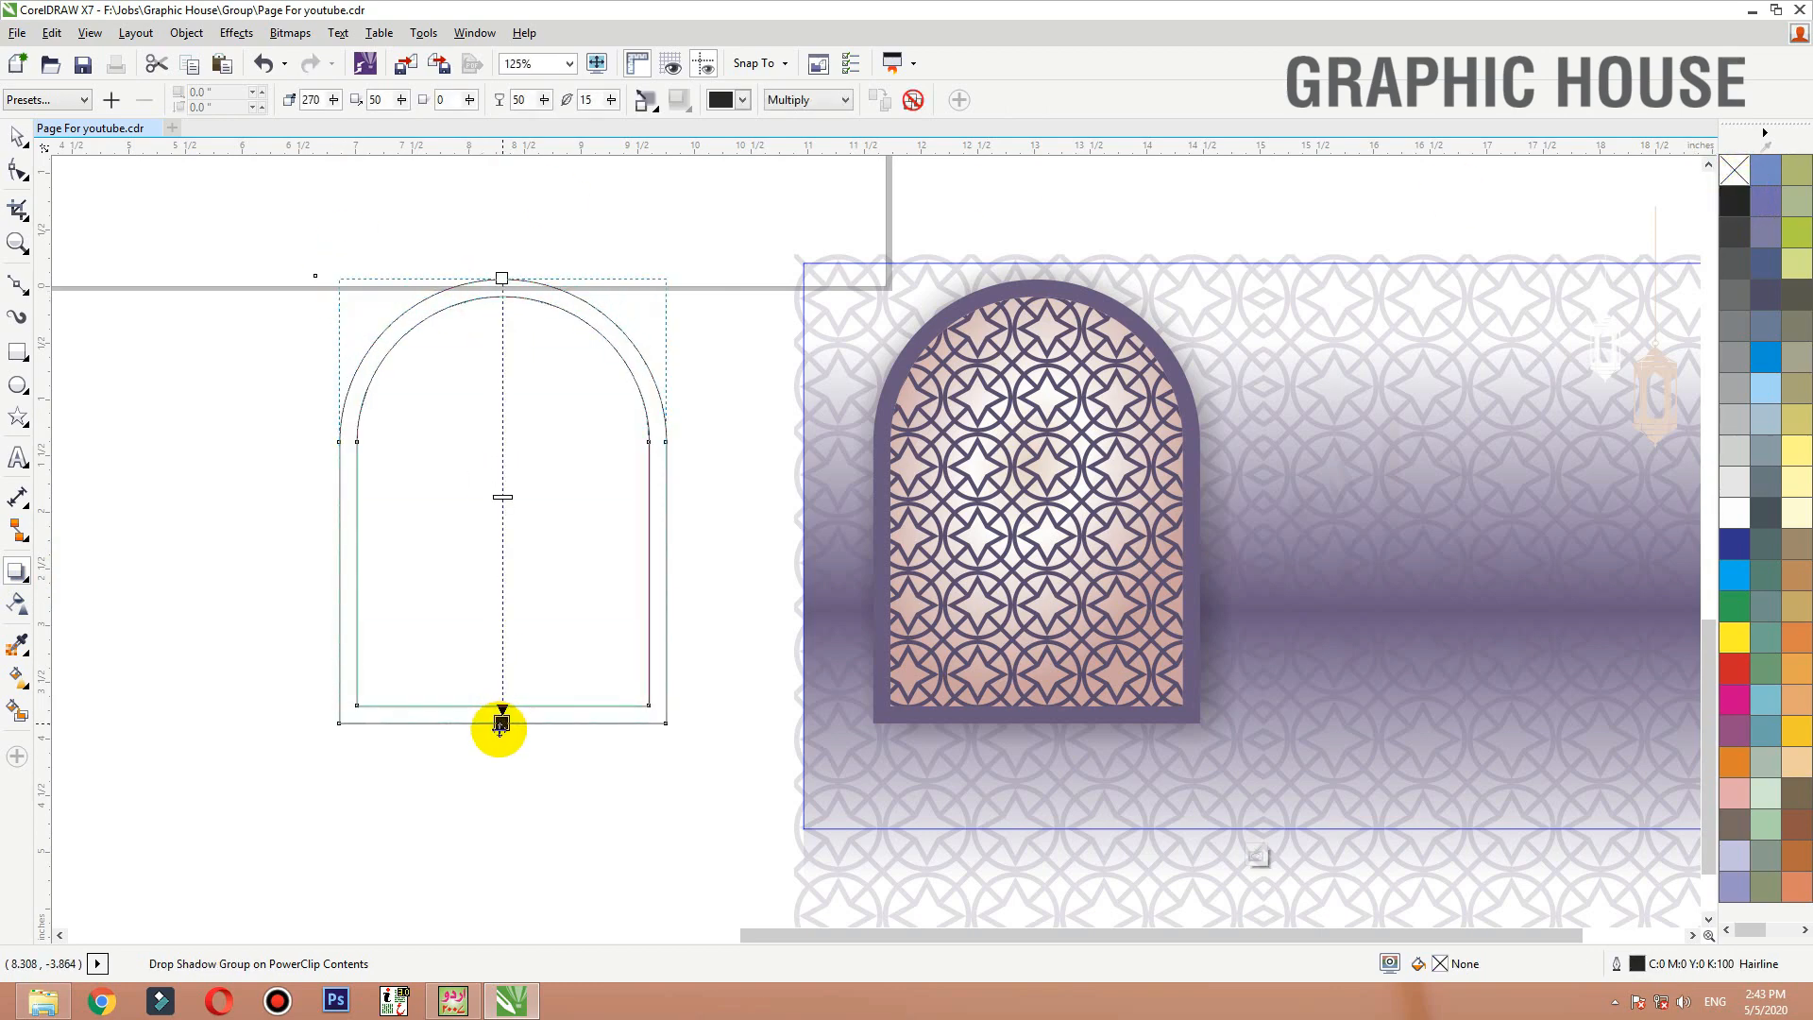
Set the frame copy's drop shadow feathering direction to Middle
click(818, 100)
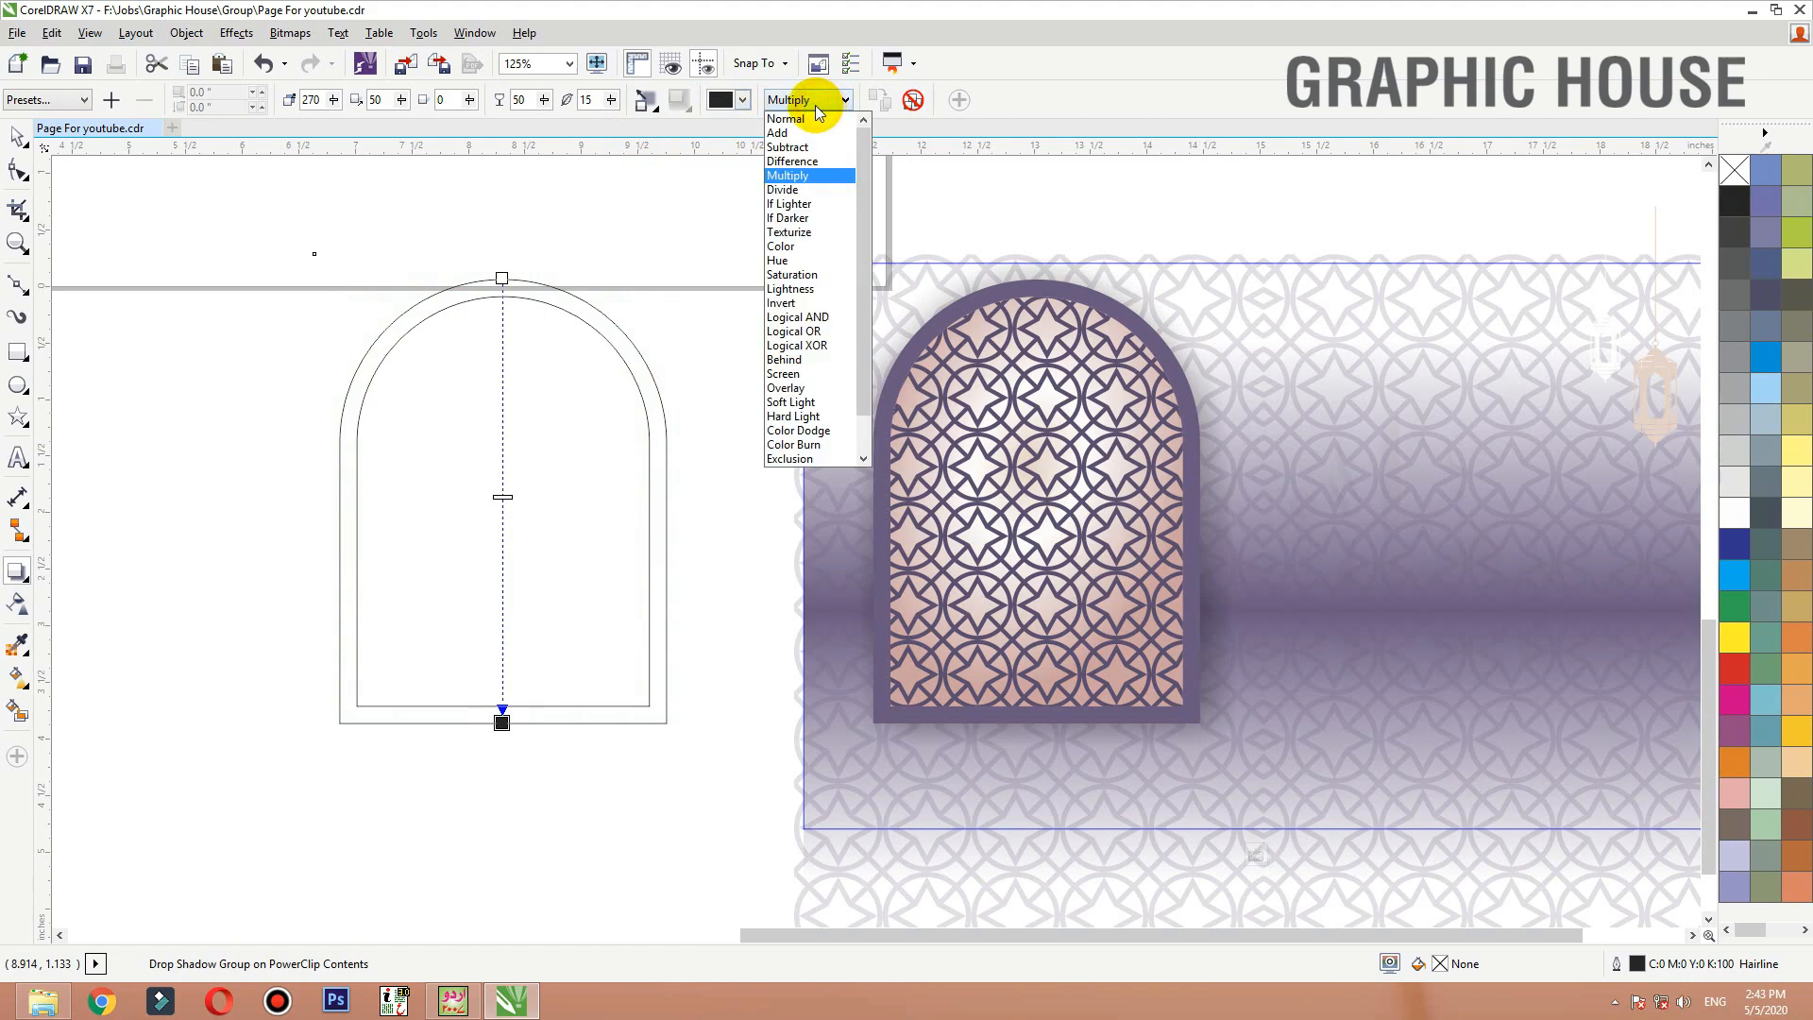
click(646, 99)
click(646, 99)
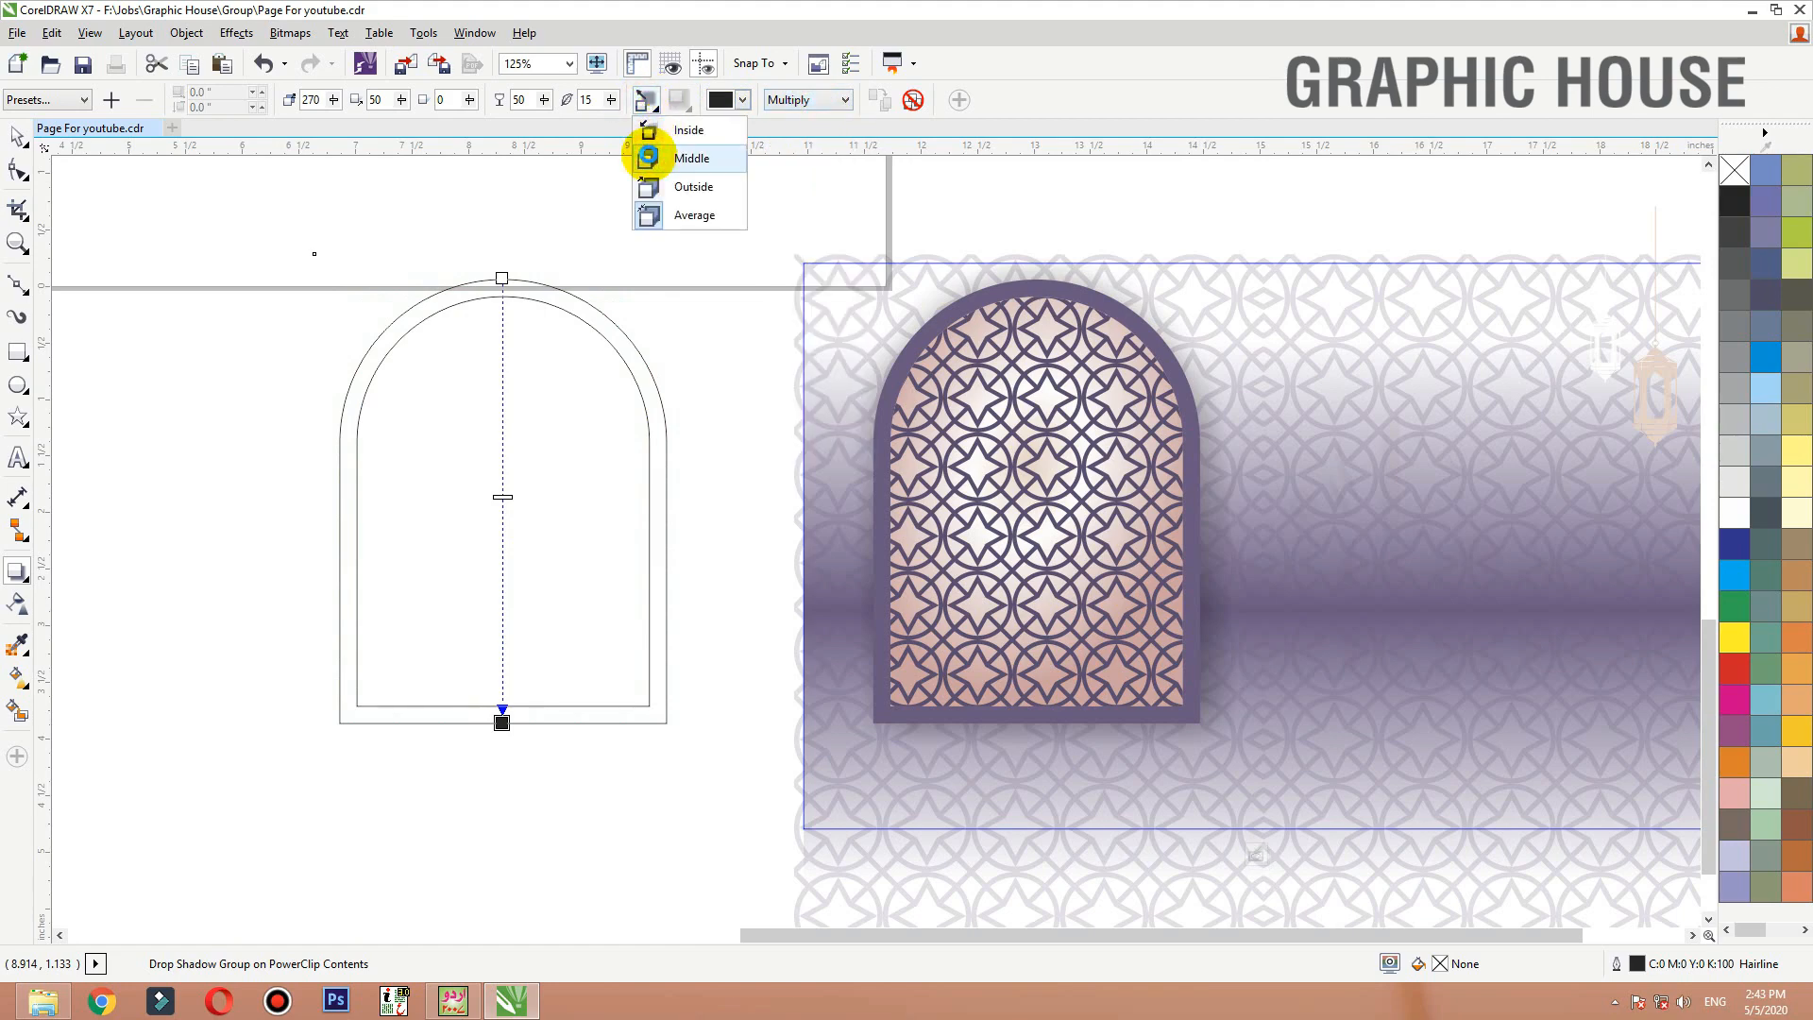
click(649, 158)
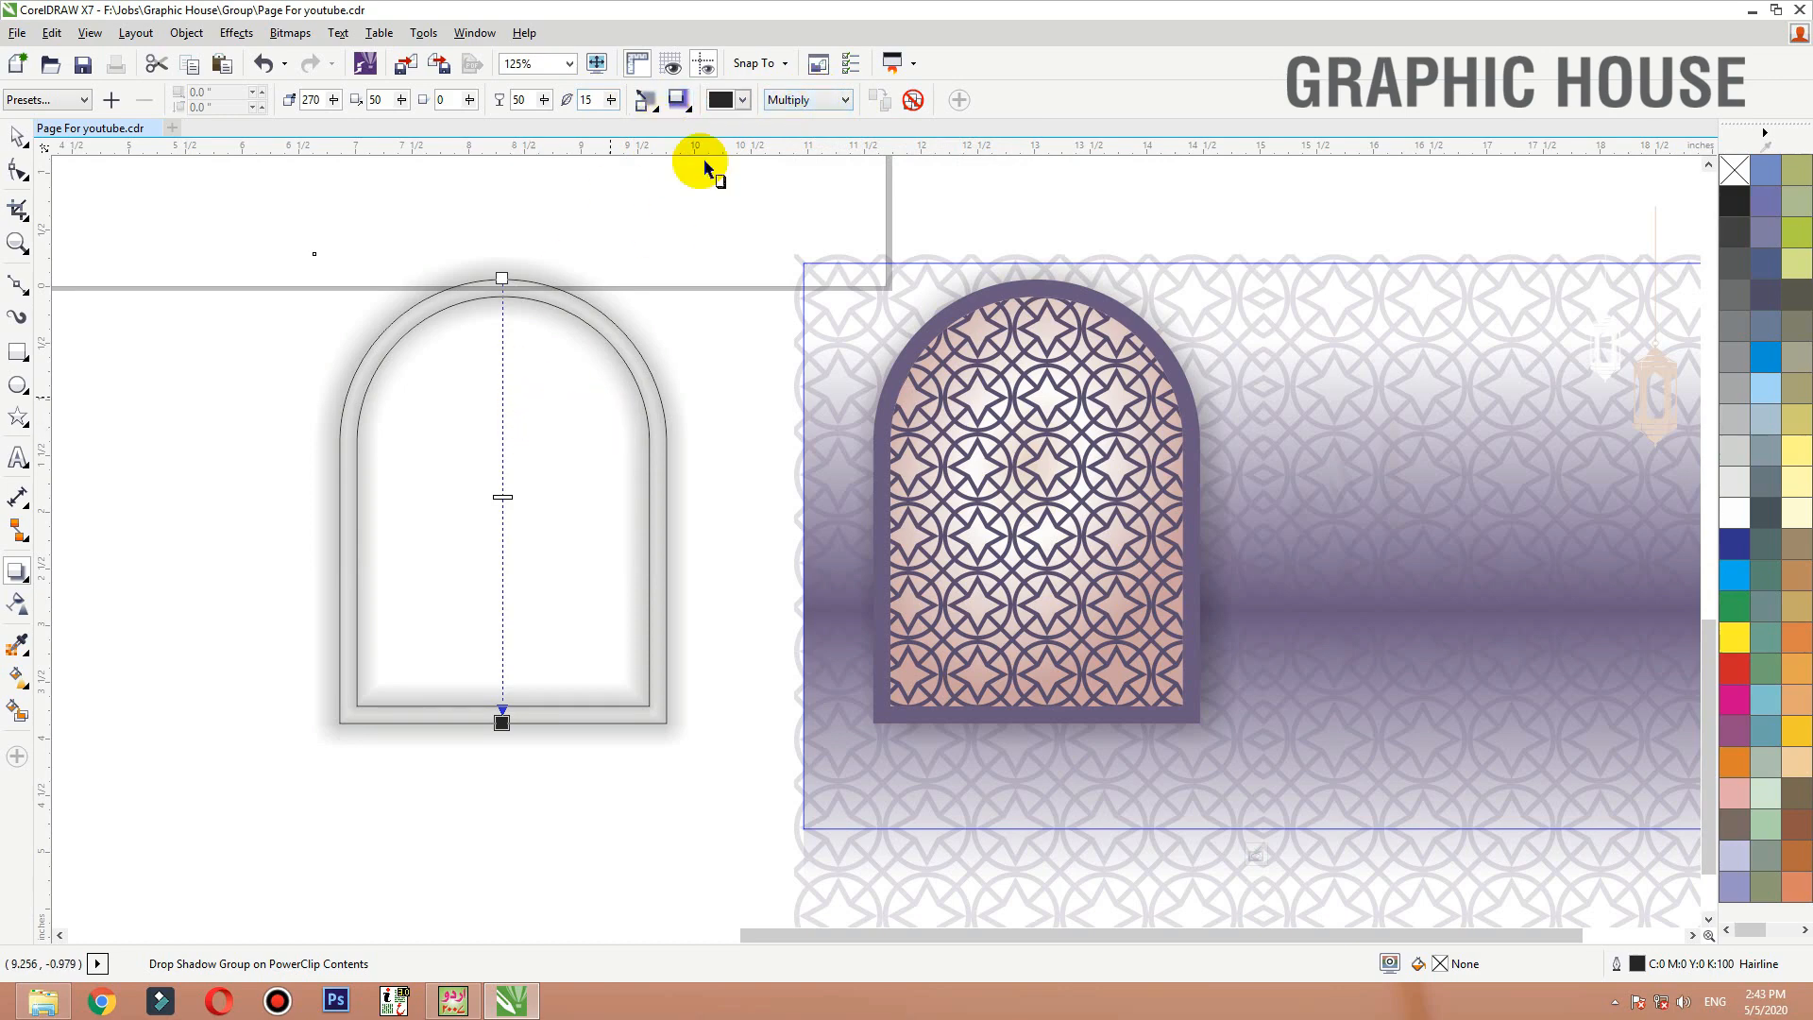
Change the shadow colour to #1D1A1F, darkened from the frame's sampled purple, and set its opacity to 88
click(726, 100)
click(712, 243)
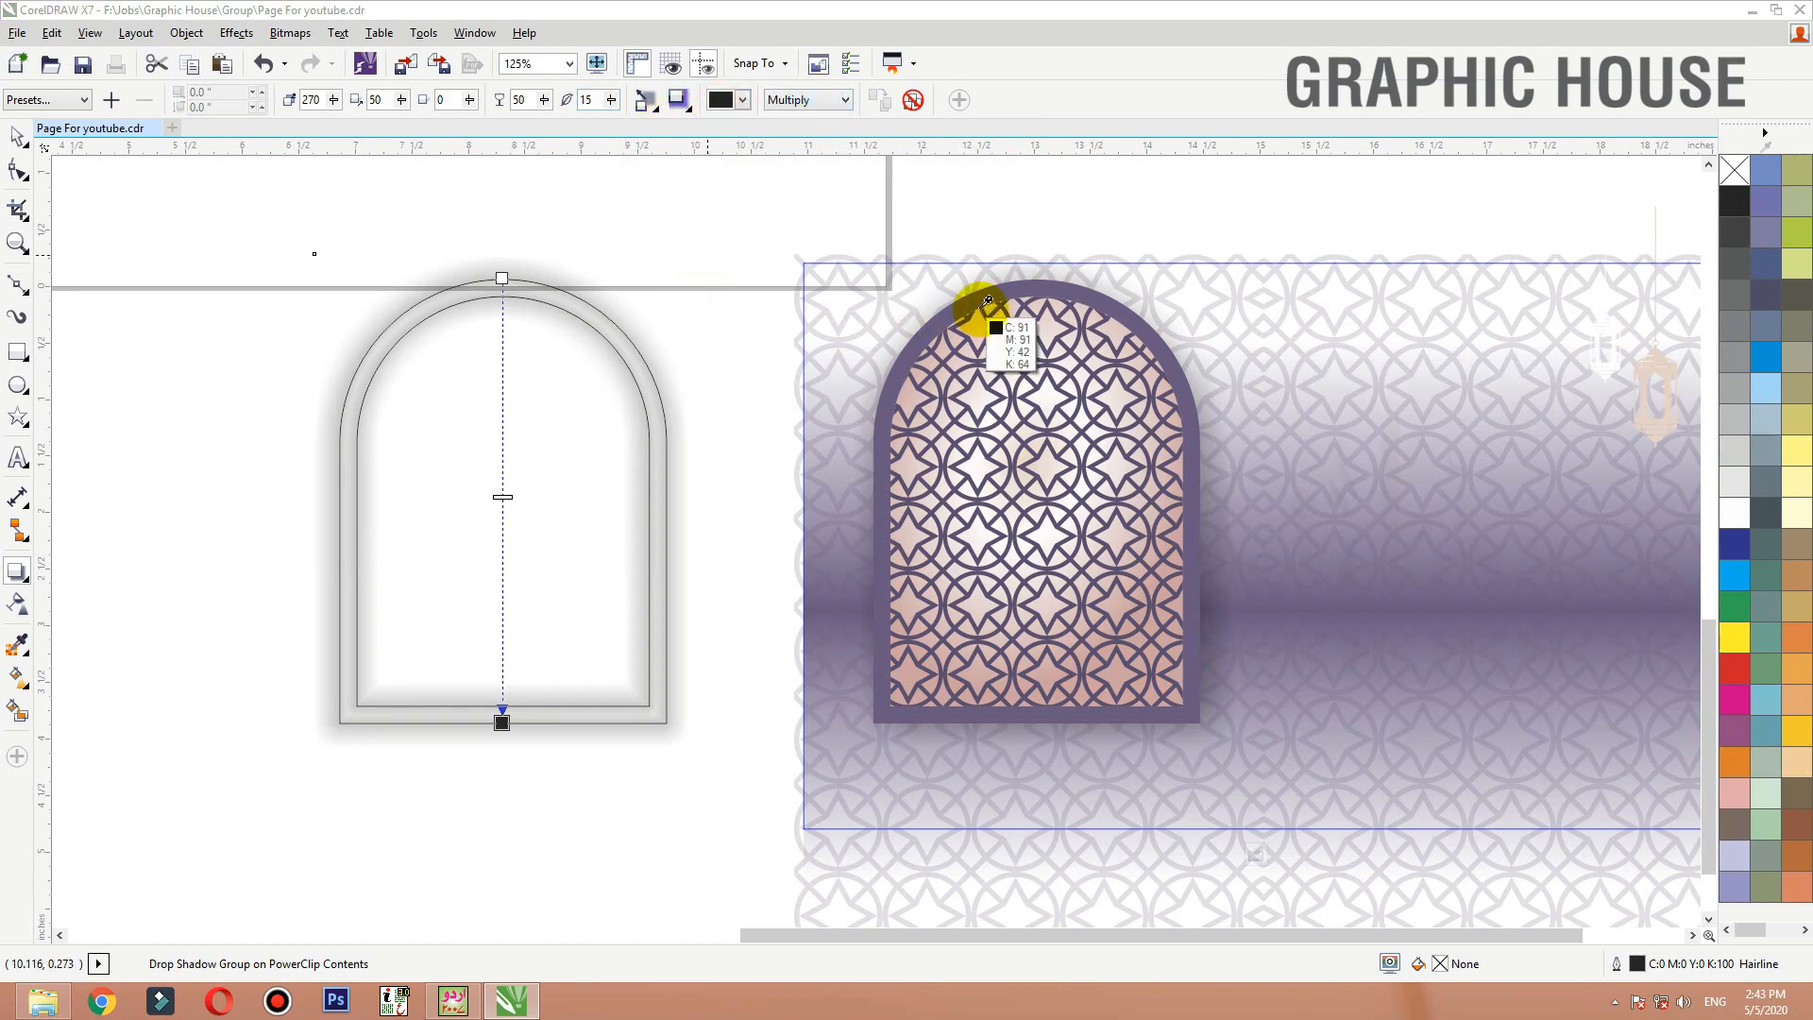
click(972, 300)
click(727, 106)
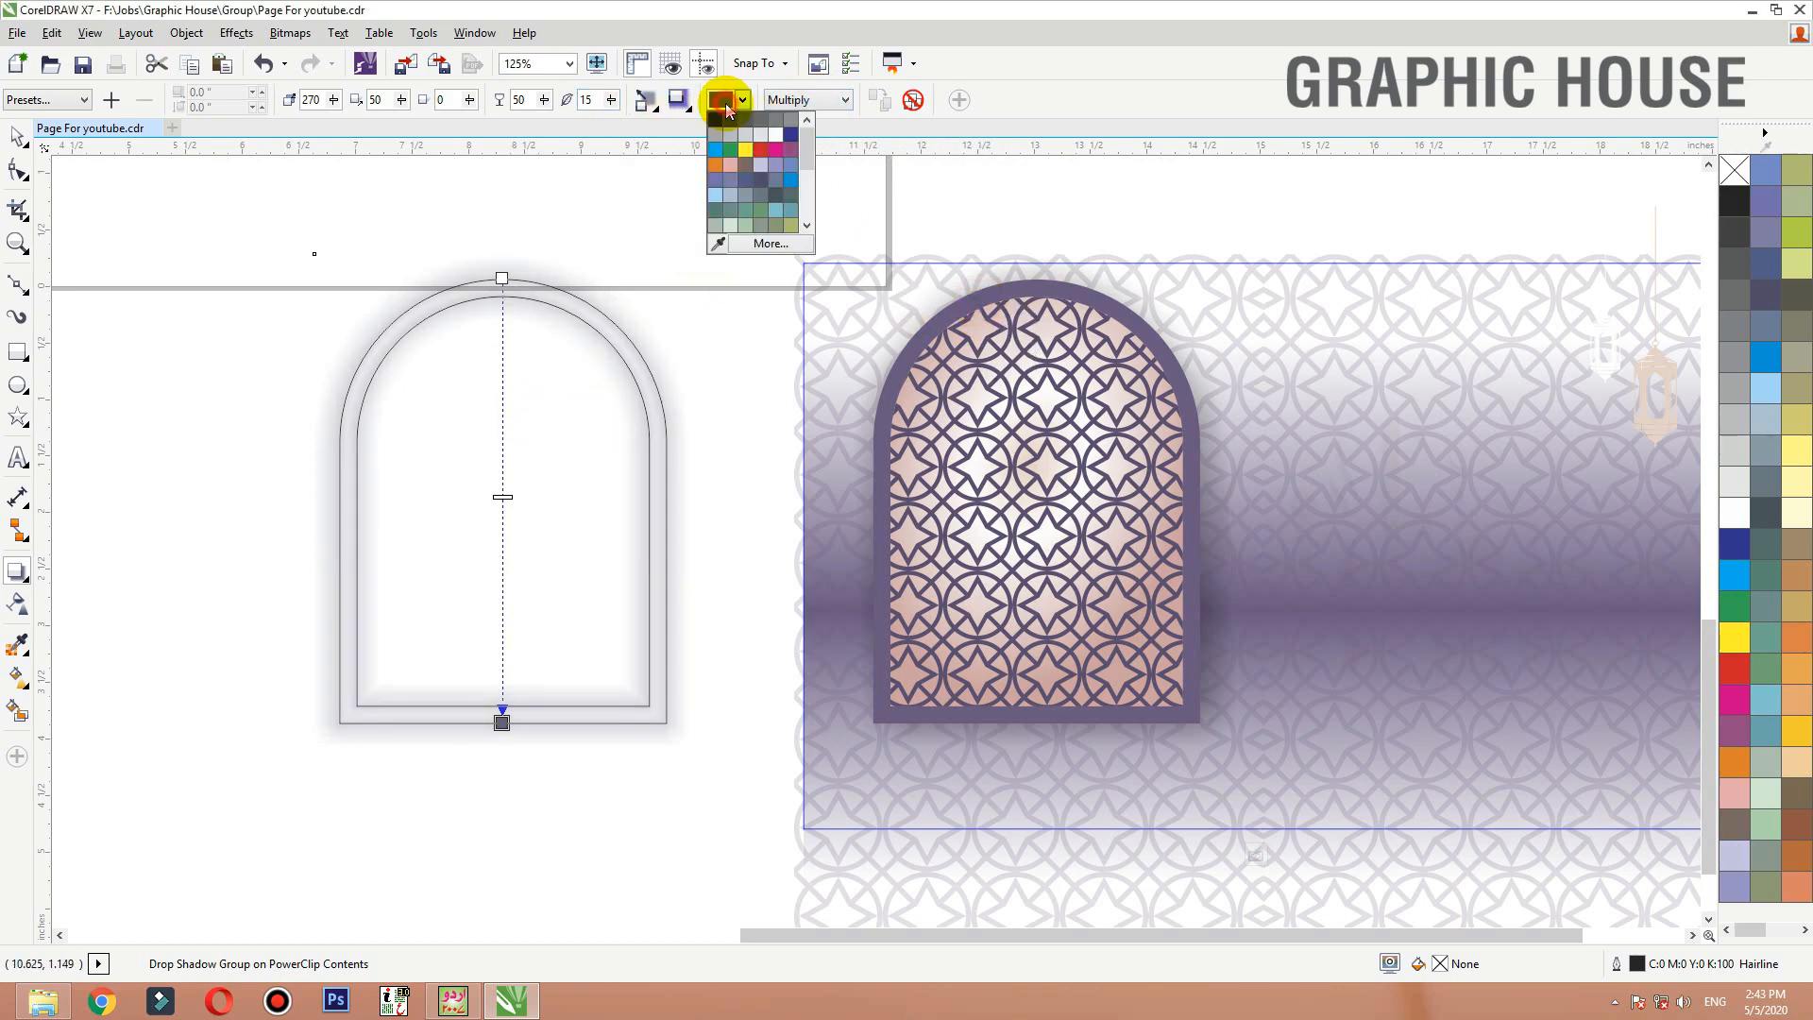
click(743, 244)
mouse_move(753, 510)
mouse_down()
mouse_move(735, 598)
mouse_move(712, 608)
mouse_up()
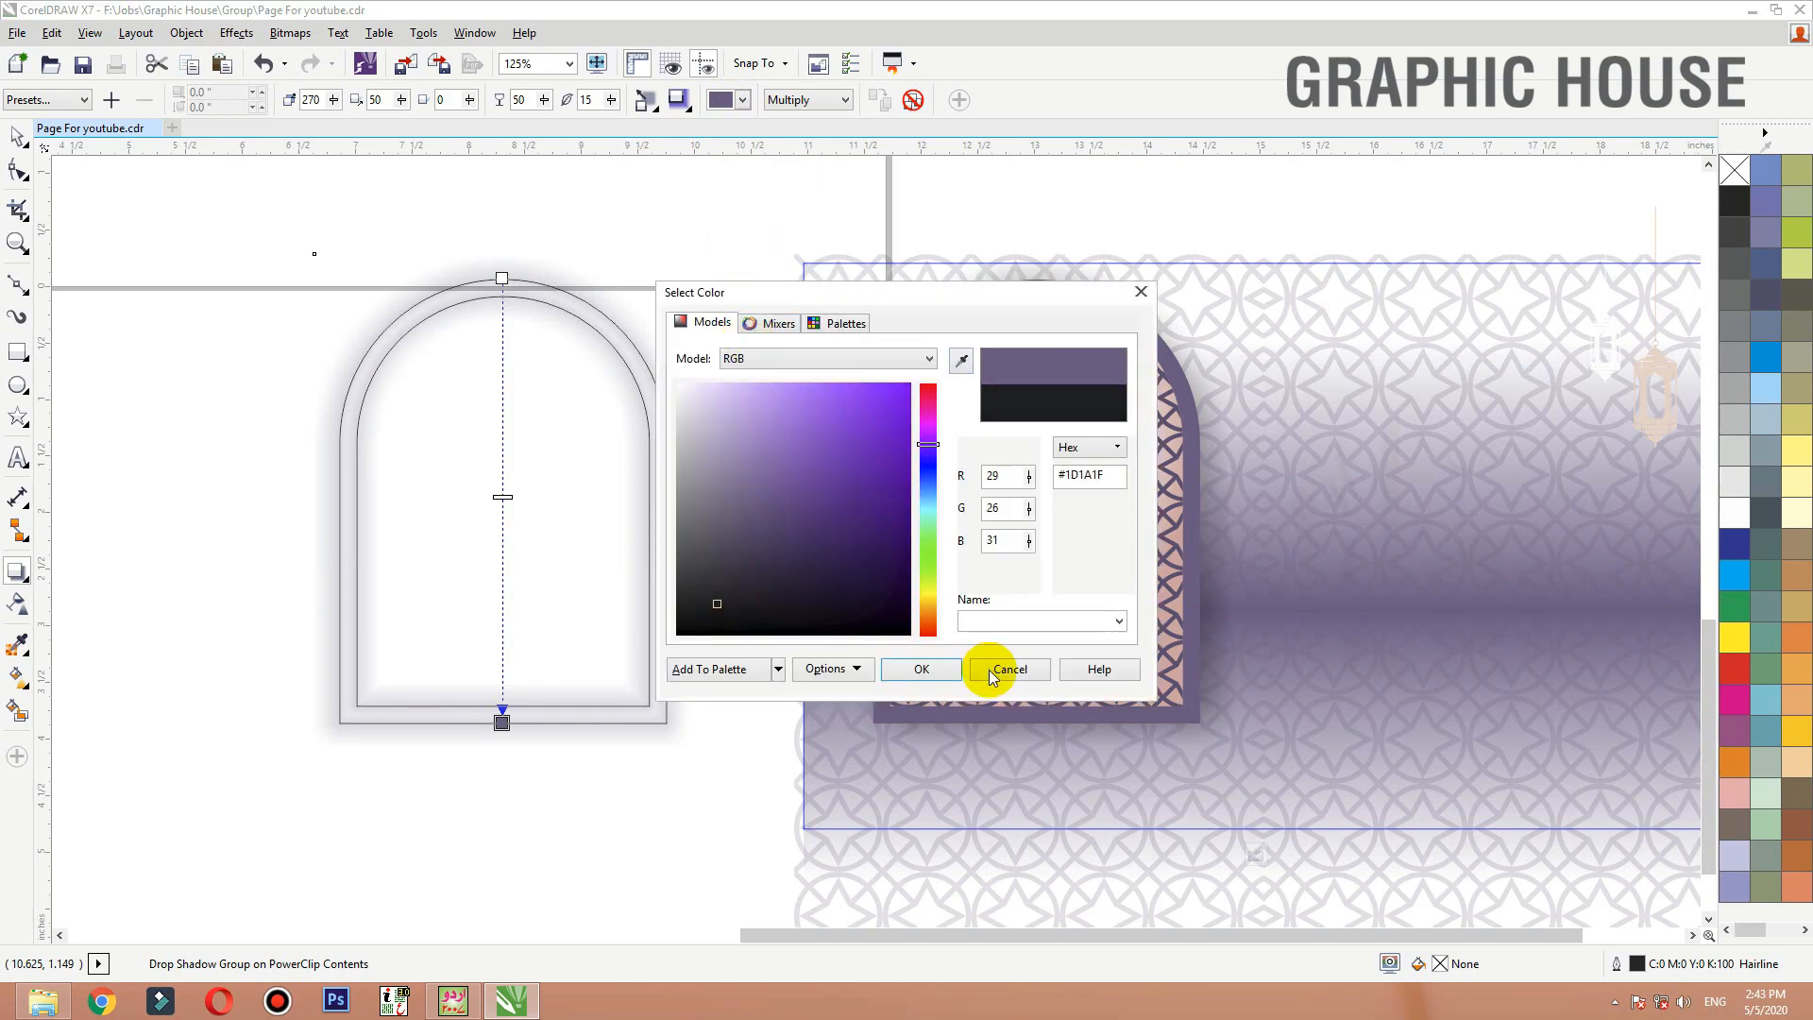
click(918, 670)
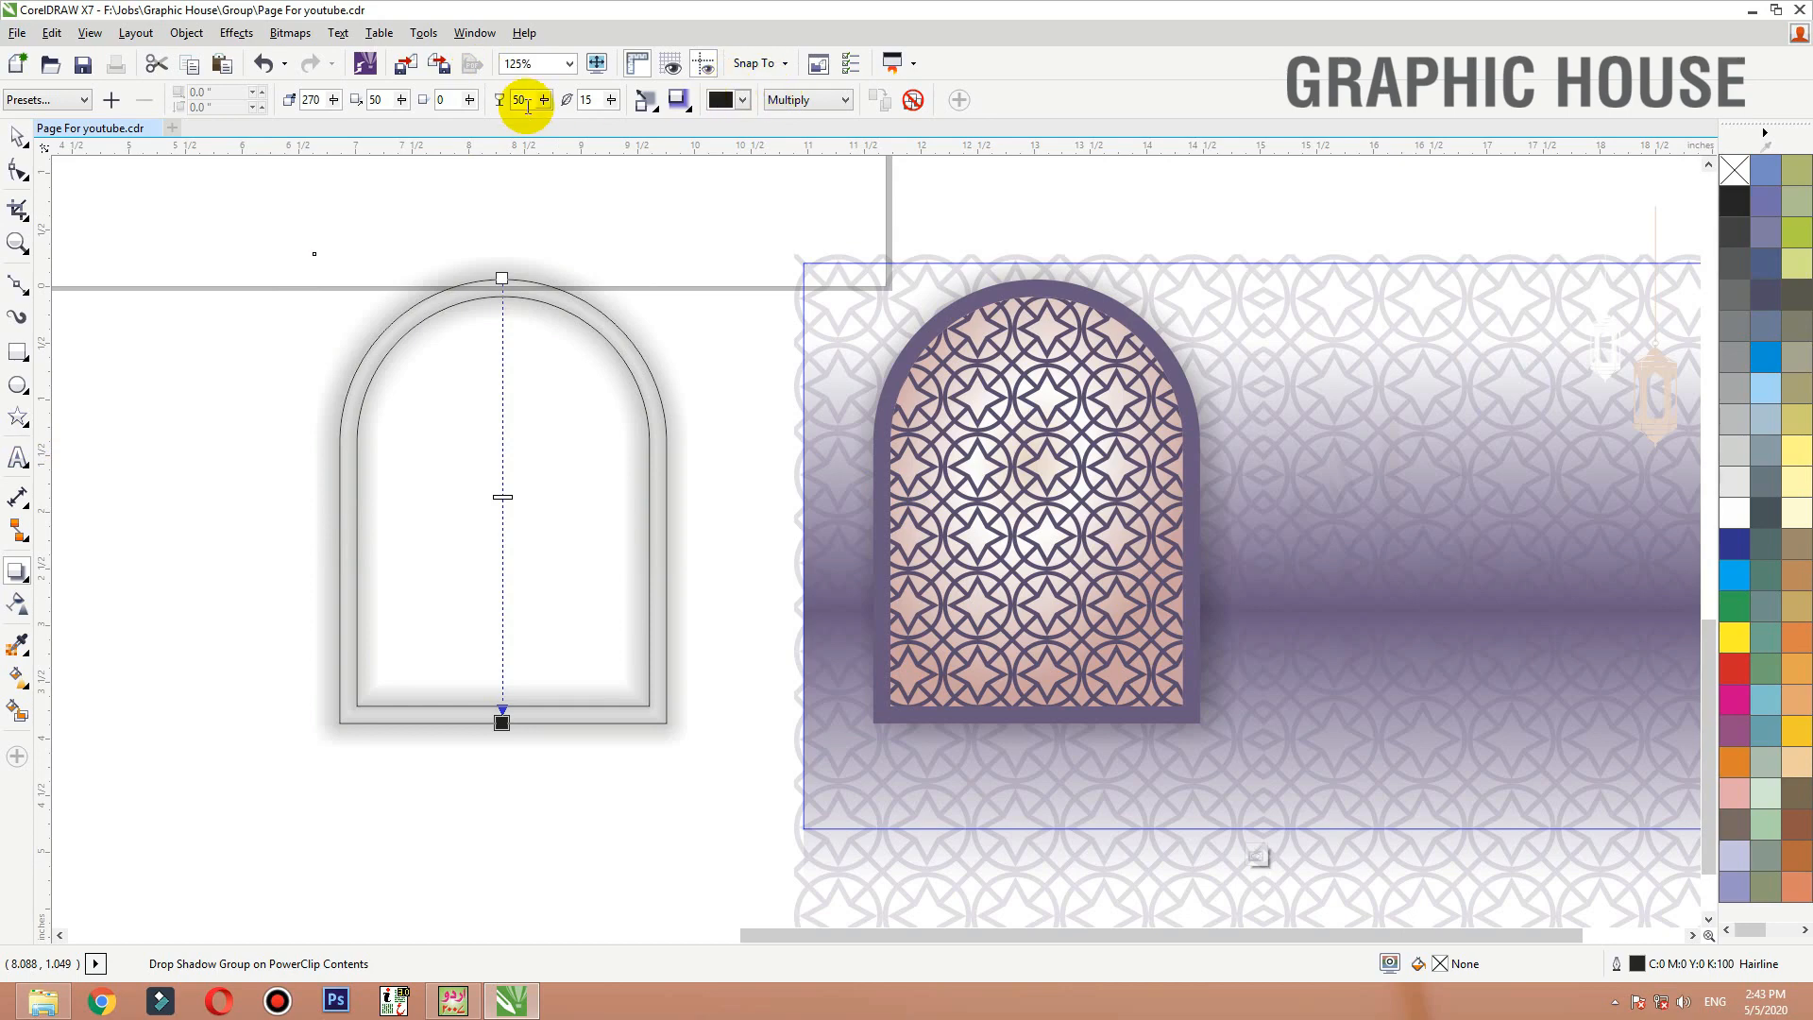
text(88)
key(Return)
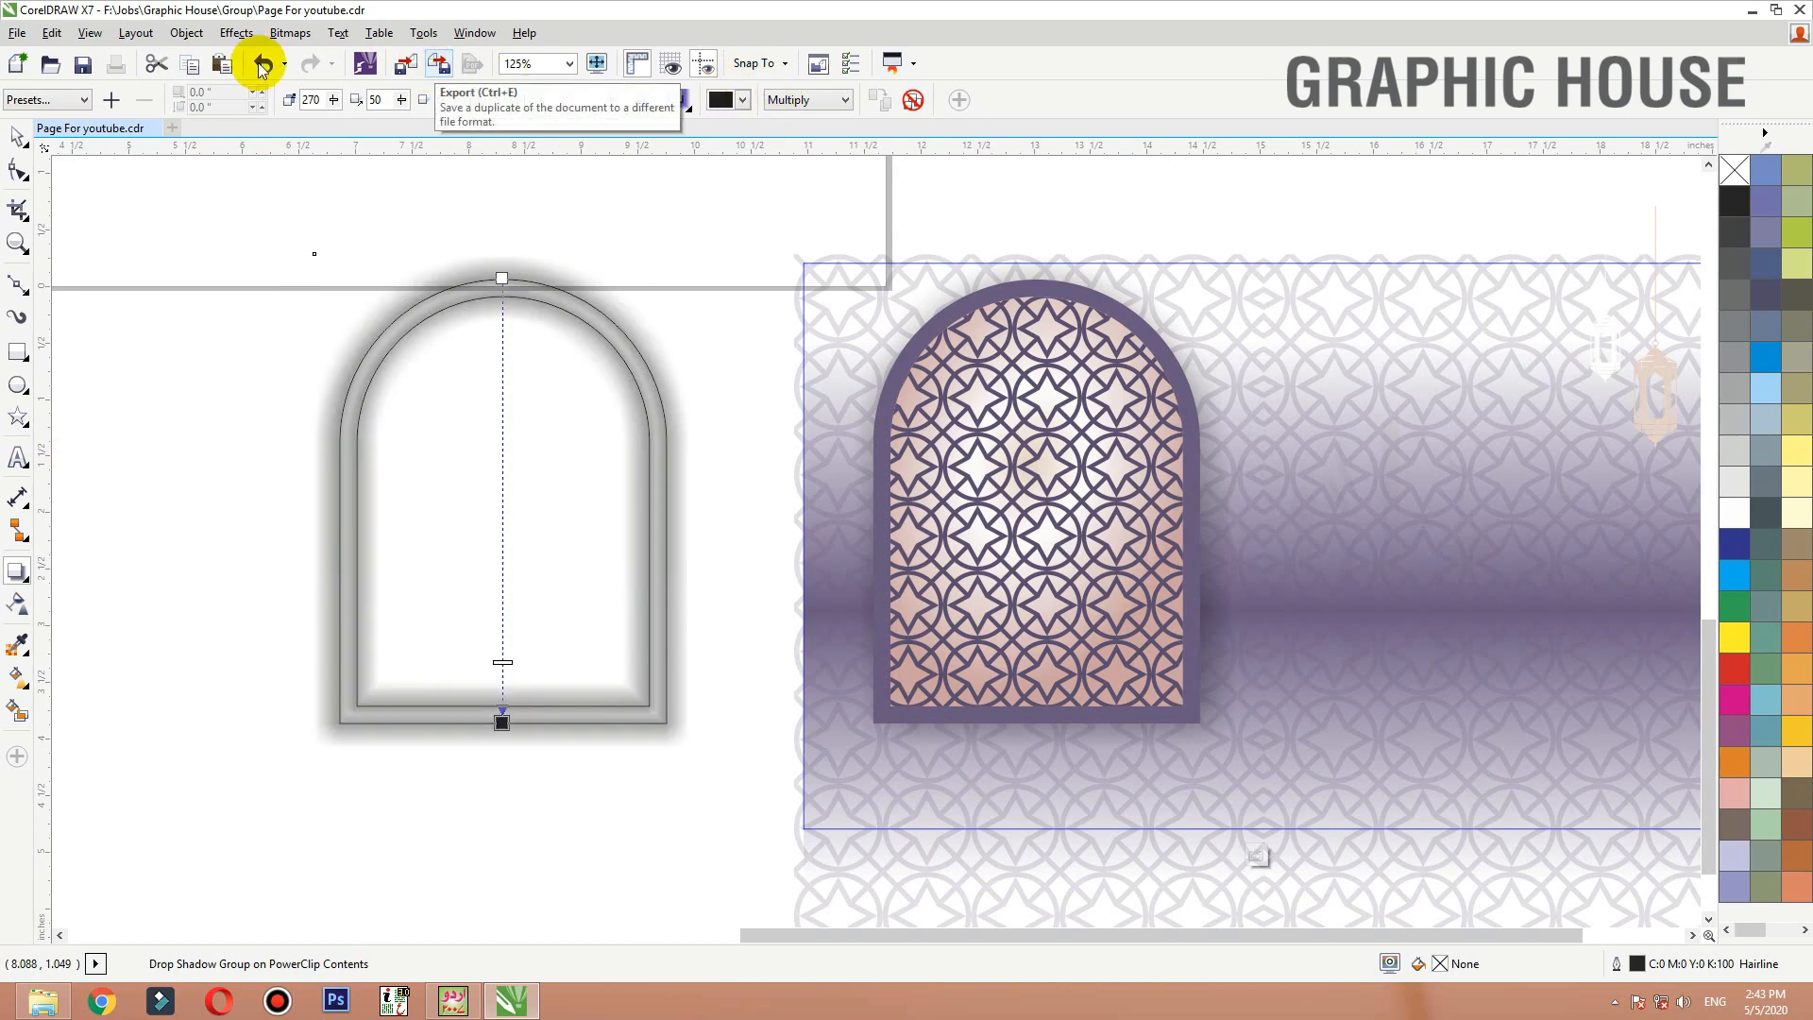
click(18, 137)
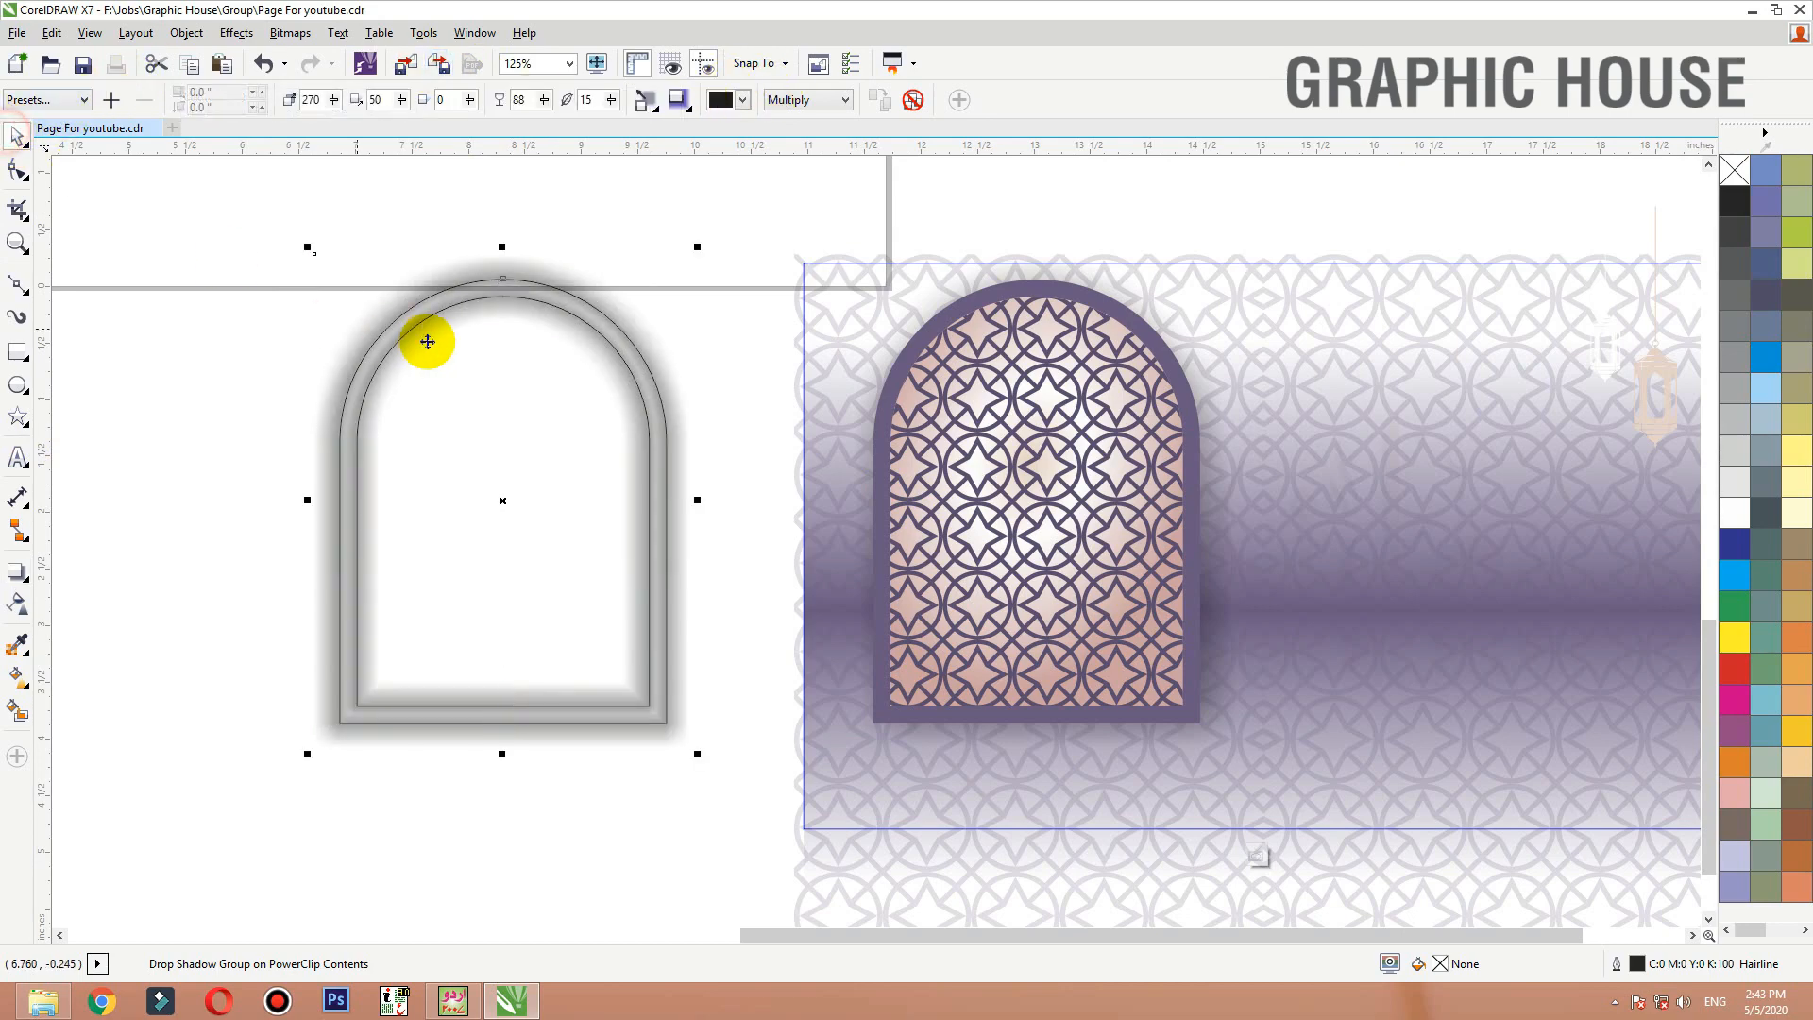
right_click(458, 300)
click(515, 317)
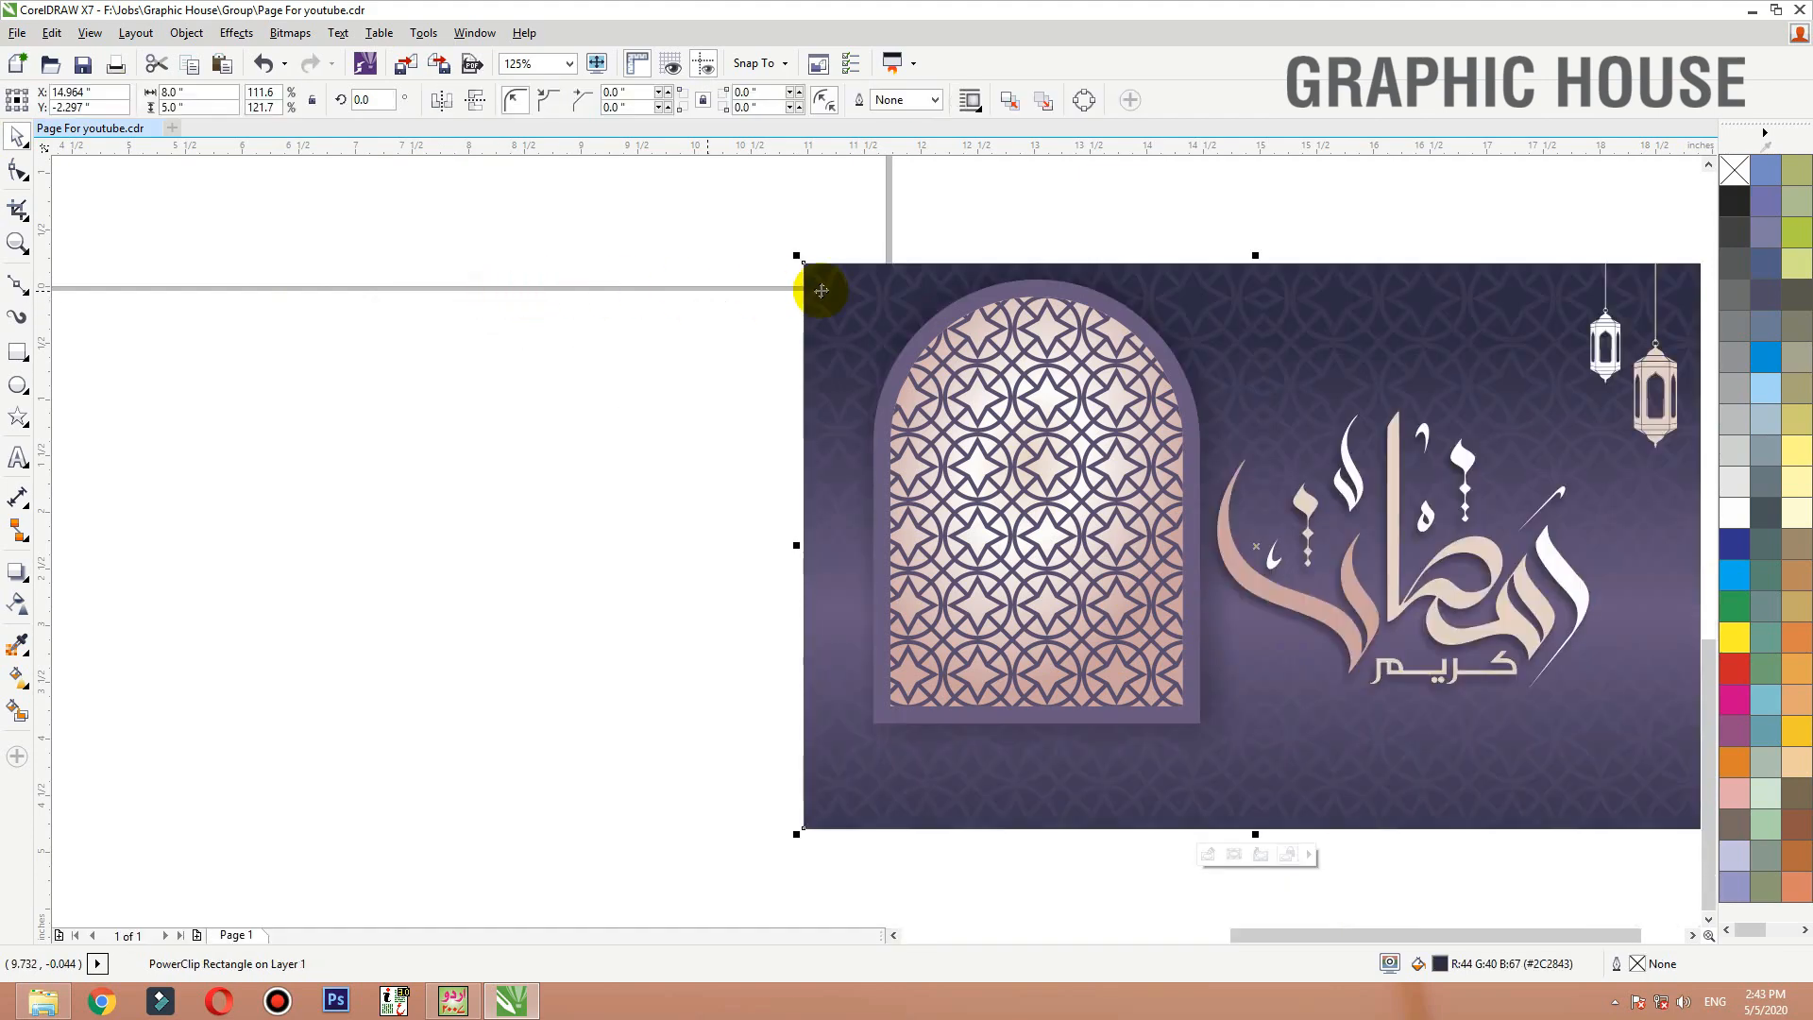
ctrl+click(817, 288)
right_click(542, 301)
click(494, 281)
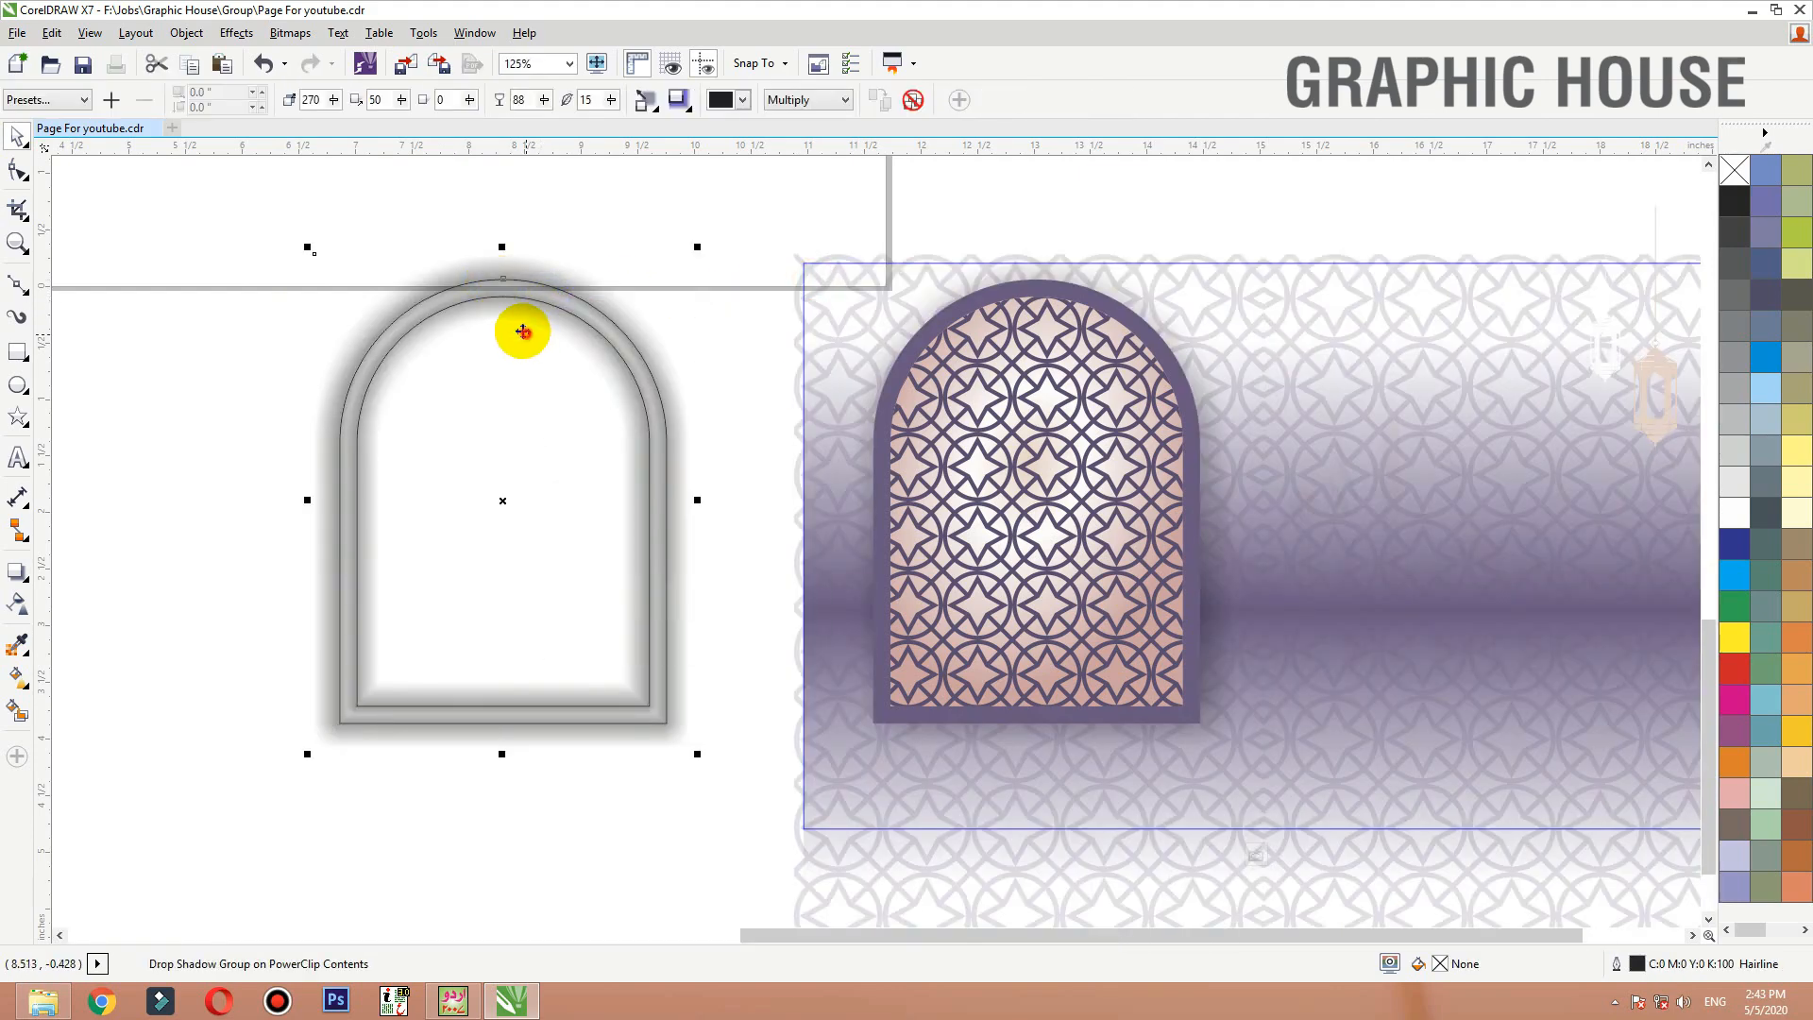
drag(522, 332, 479, 342)
key(ctrl+z)
right_click(633, 371)
click(602, 351)
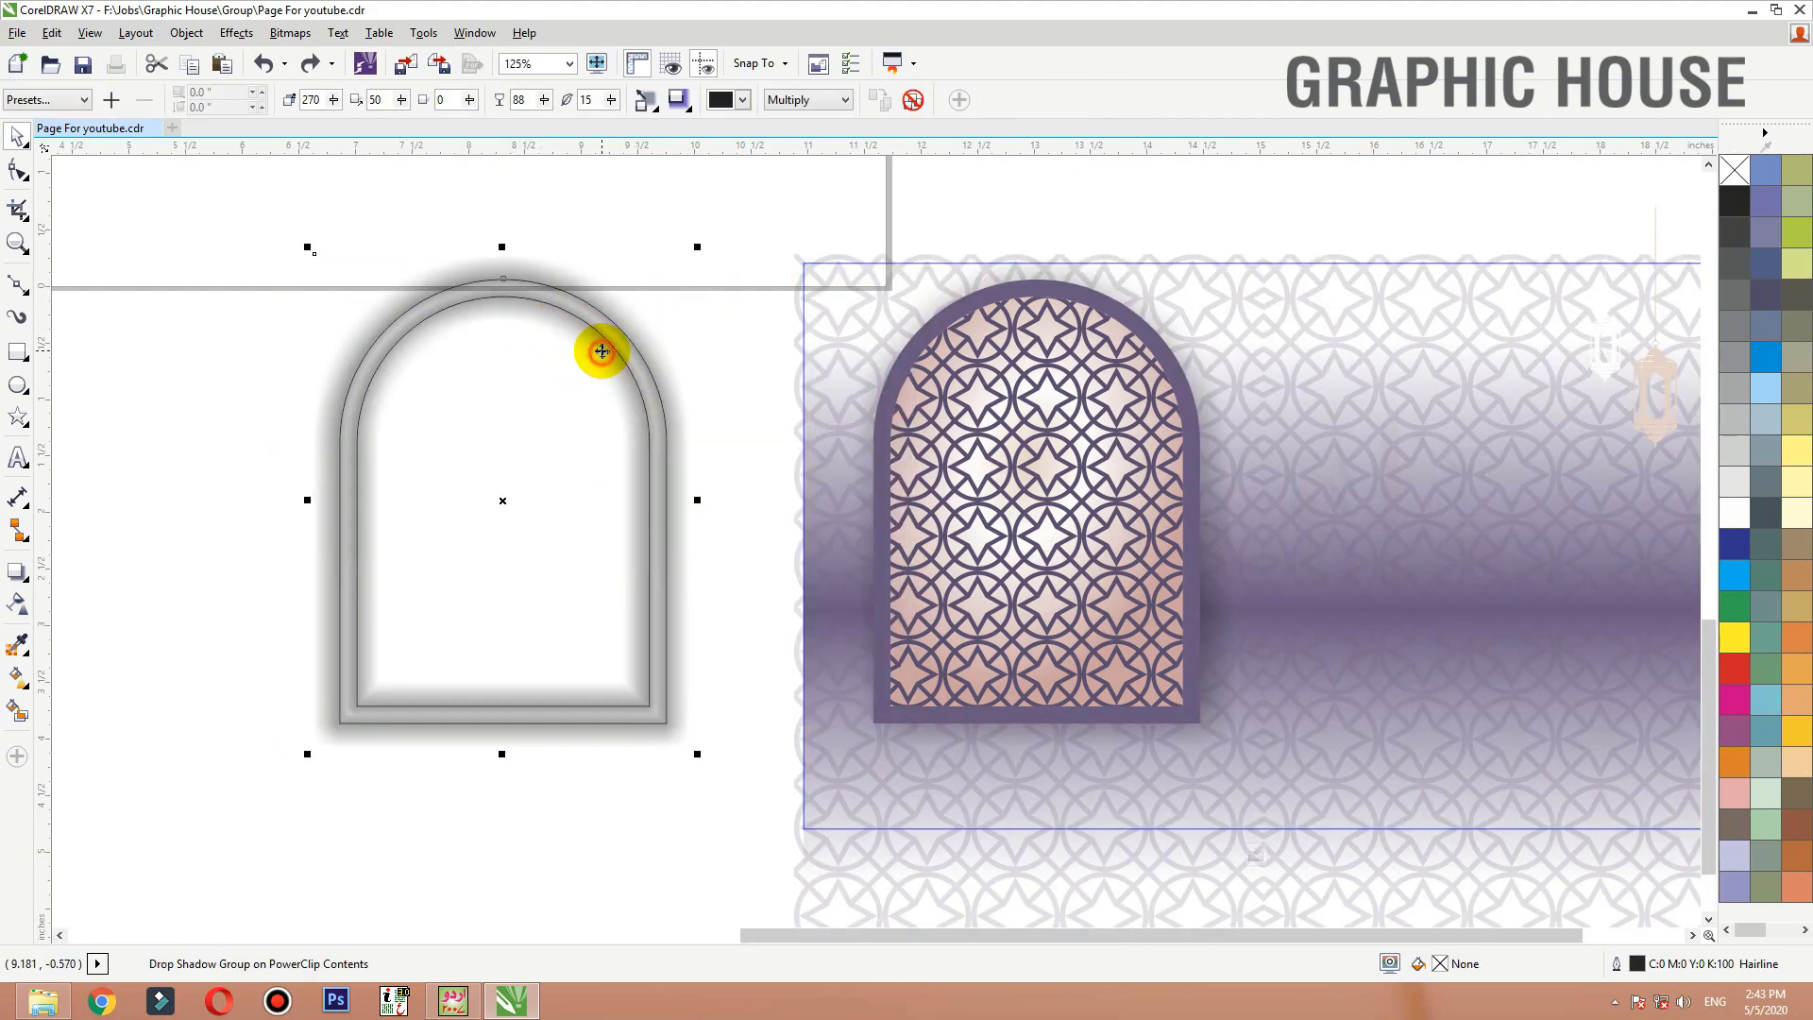
Break the drop shadow group apart and delete the outlined frame copy, keeping only the blurred shadow
key(ctrl+k)
click(736, 324)
drag(648, 366, 406, 361)
key(Delete)
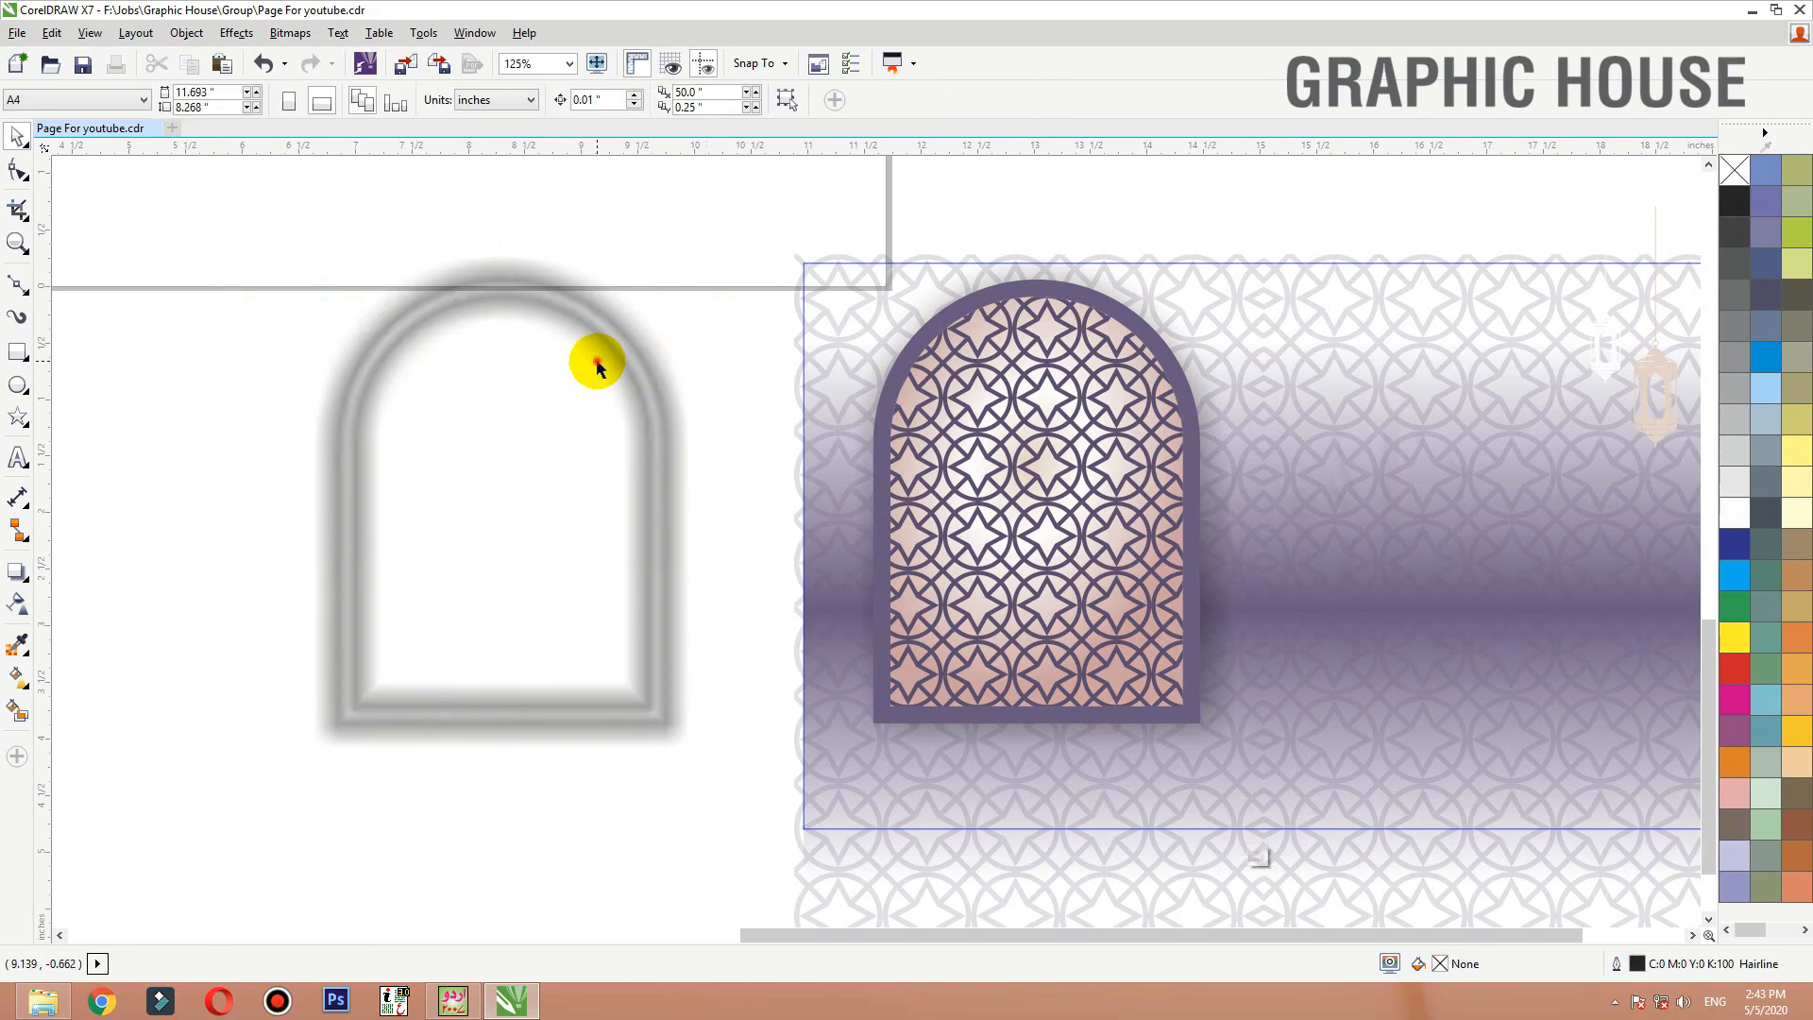
PowerClip the separated blurred shadow inside the purple arch frame on the card
right_click(606, 348)
click(651, 310)
click(939, 302)
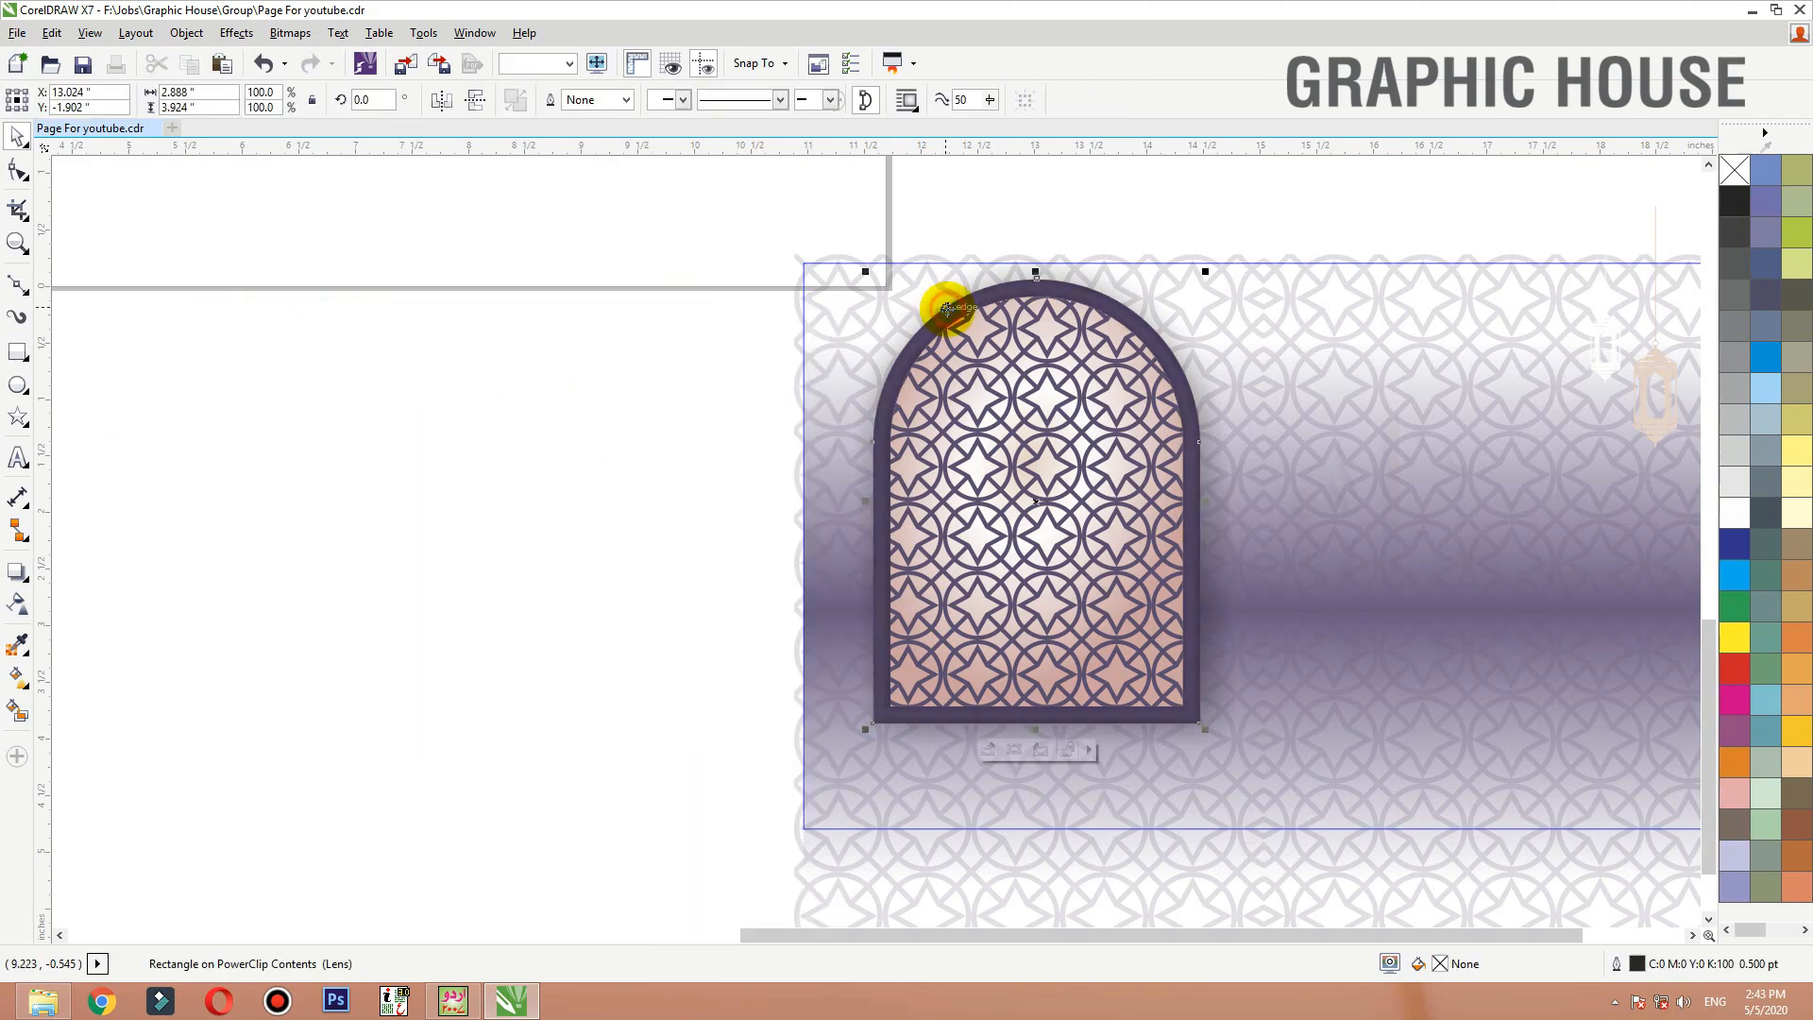
click(488, 462)
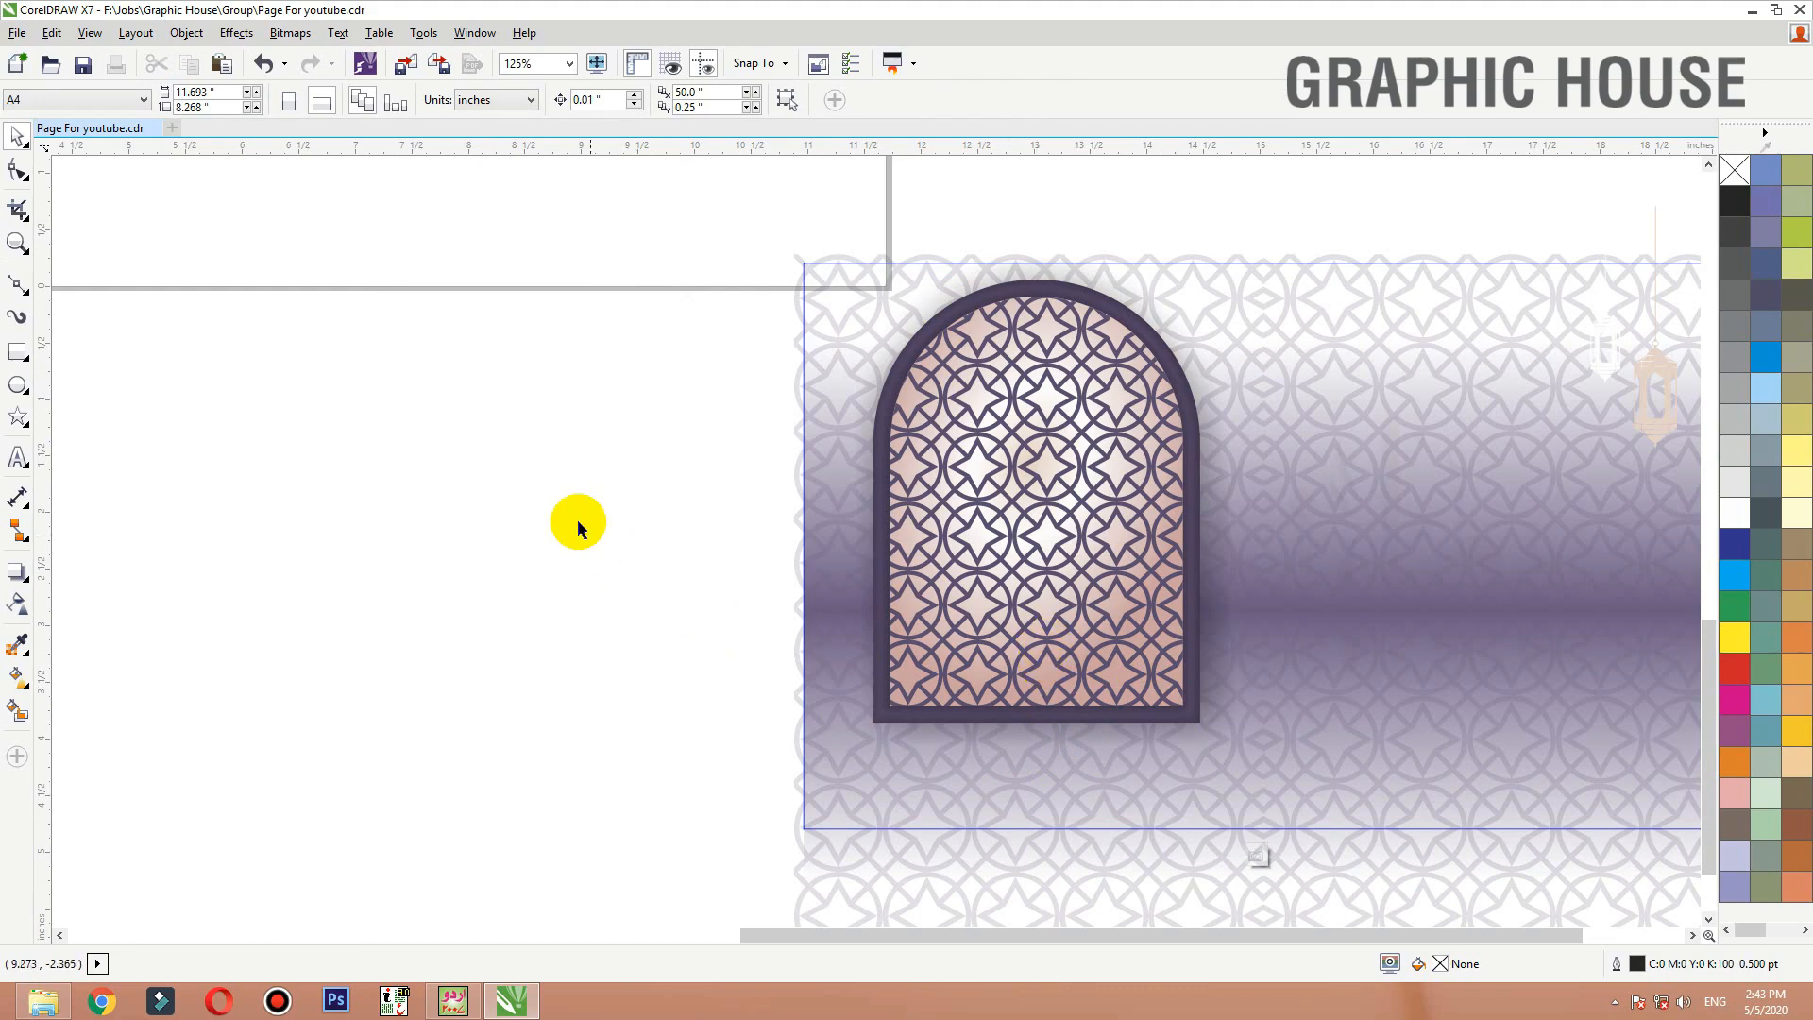
Scale the grouped arch window down to about 84%, roughly 2.91 by 3.66 inches, near the card's upper edge
scroll(552, 456, down, 1)
key(F2)
drag(536, 356, 1083, 755)
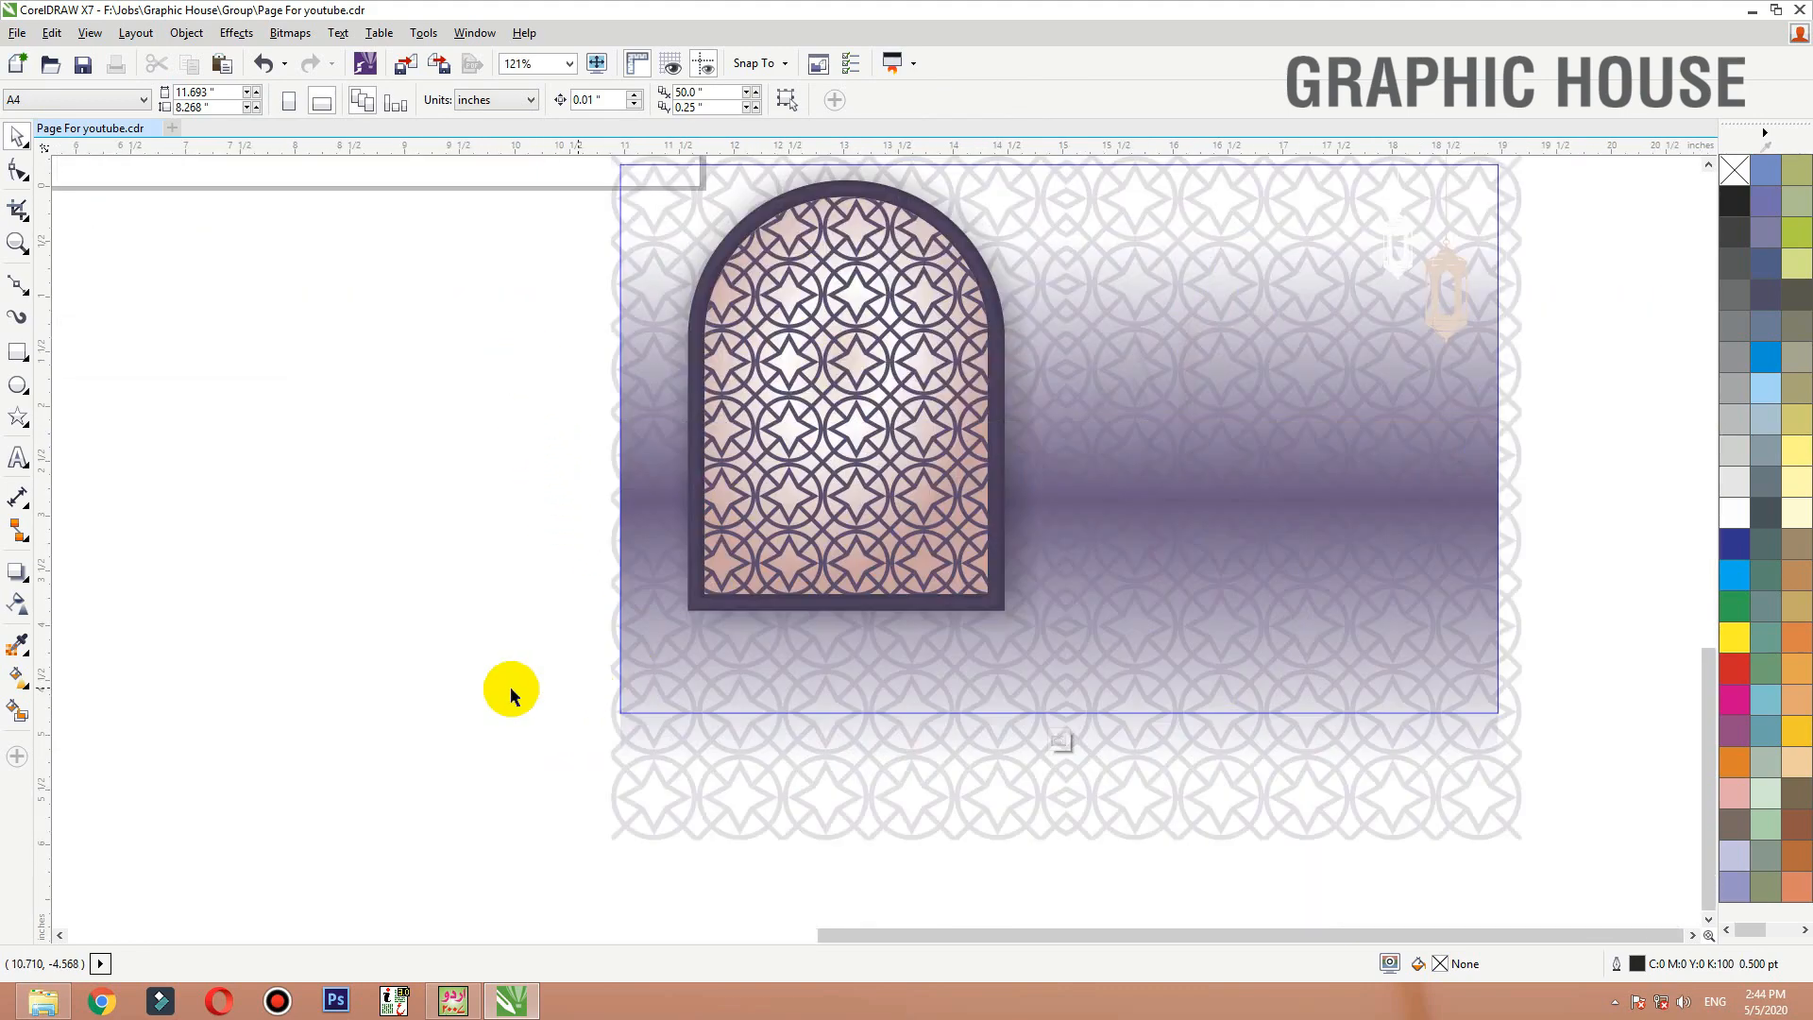
drag(445, 689, 833, 288)
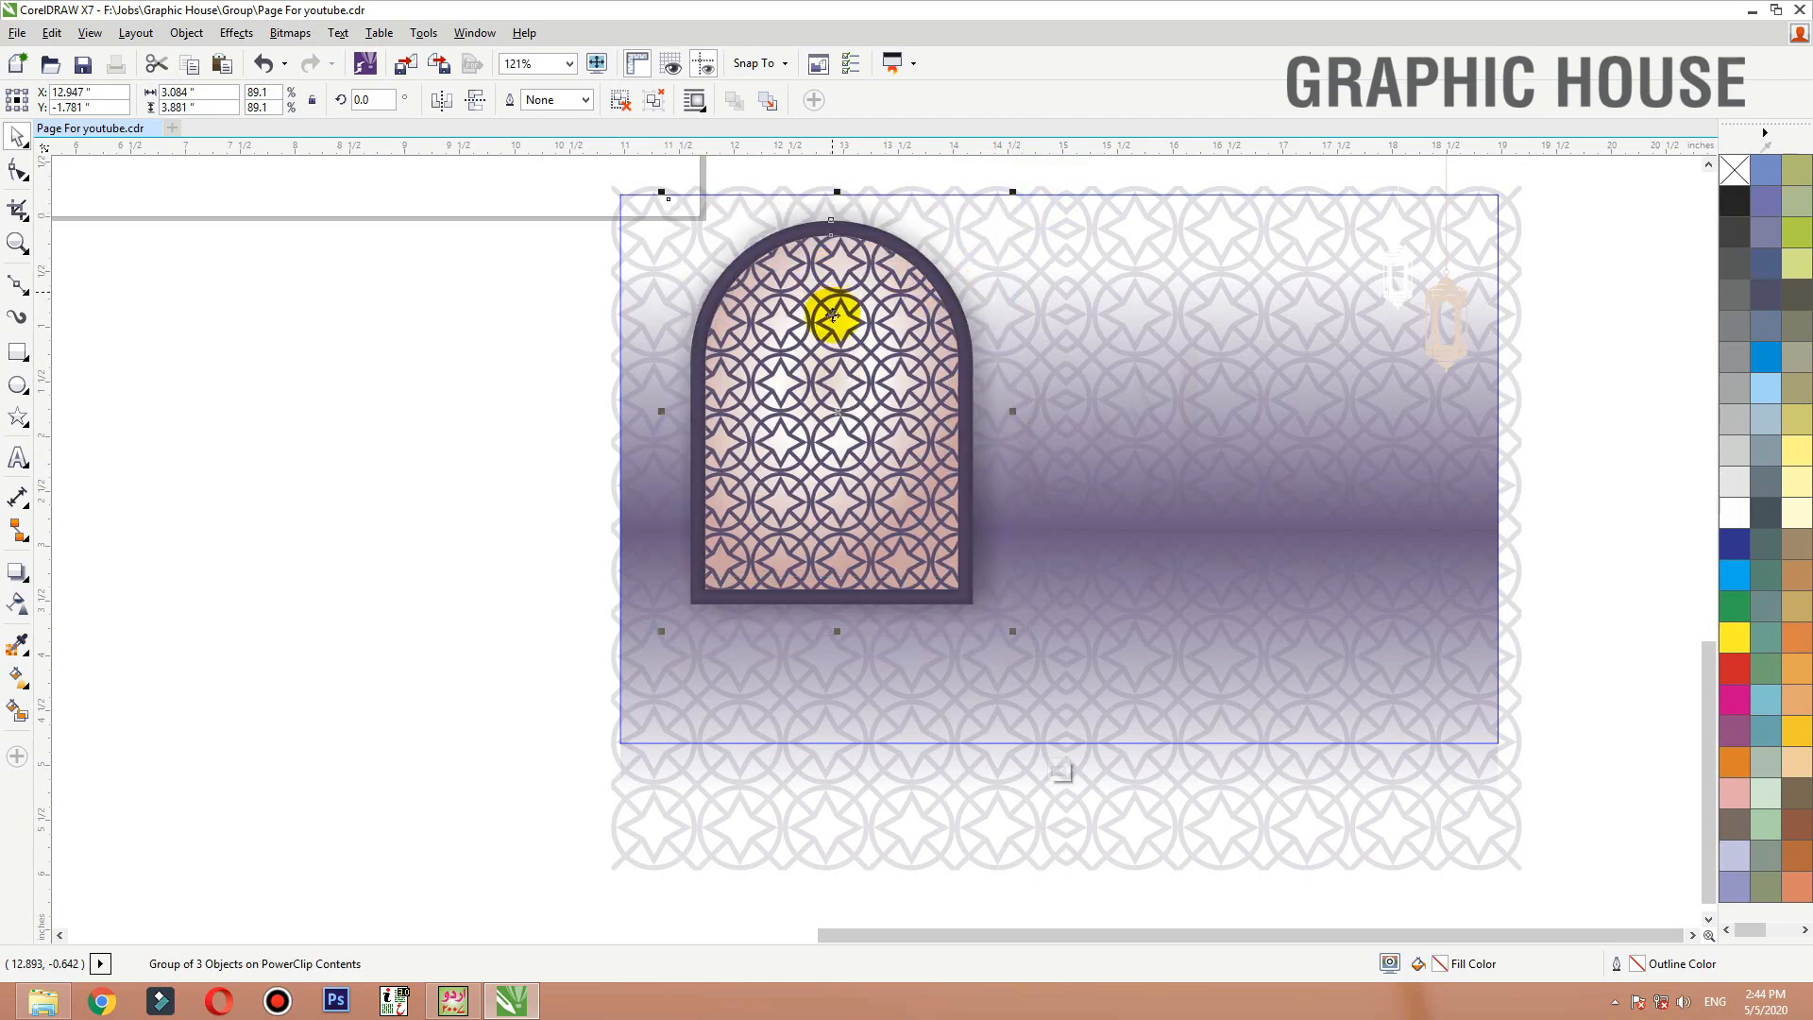
drag(1010, 190, 1001, 199)
Place a vertically mirrored copy of the arch window below the original and delete the copy's frame and blurred shadow
drag(840, 205, 837, 733)
click(397, 498)
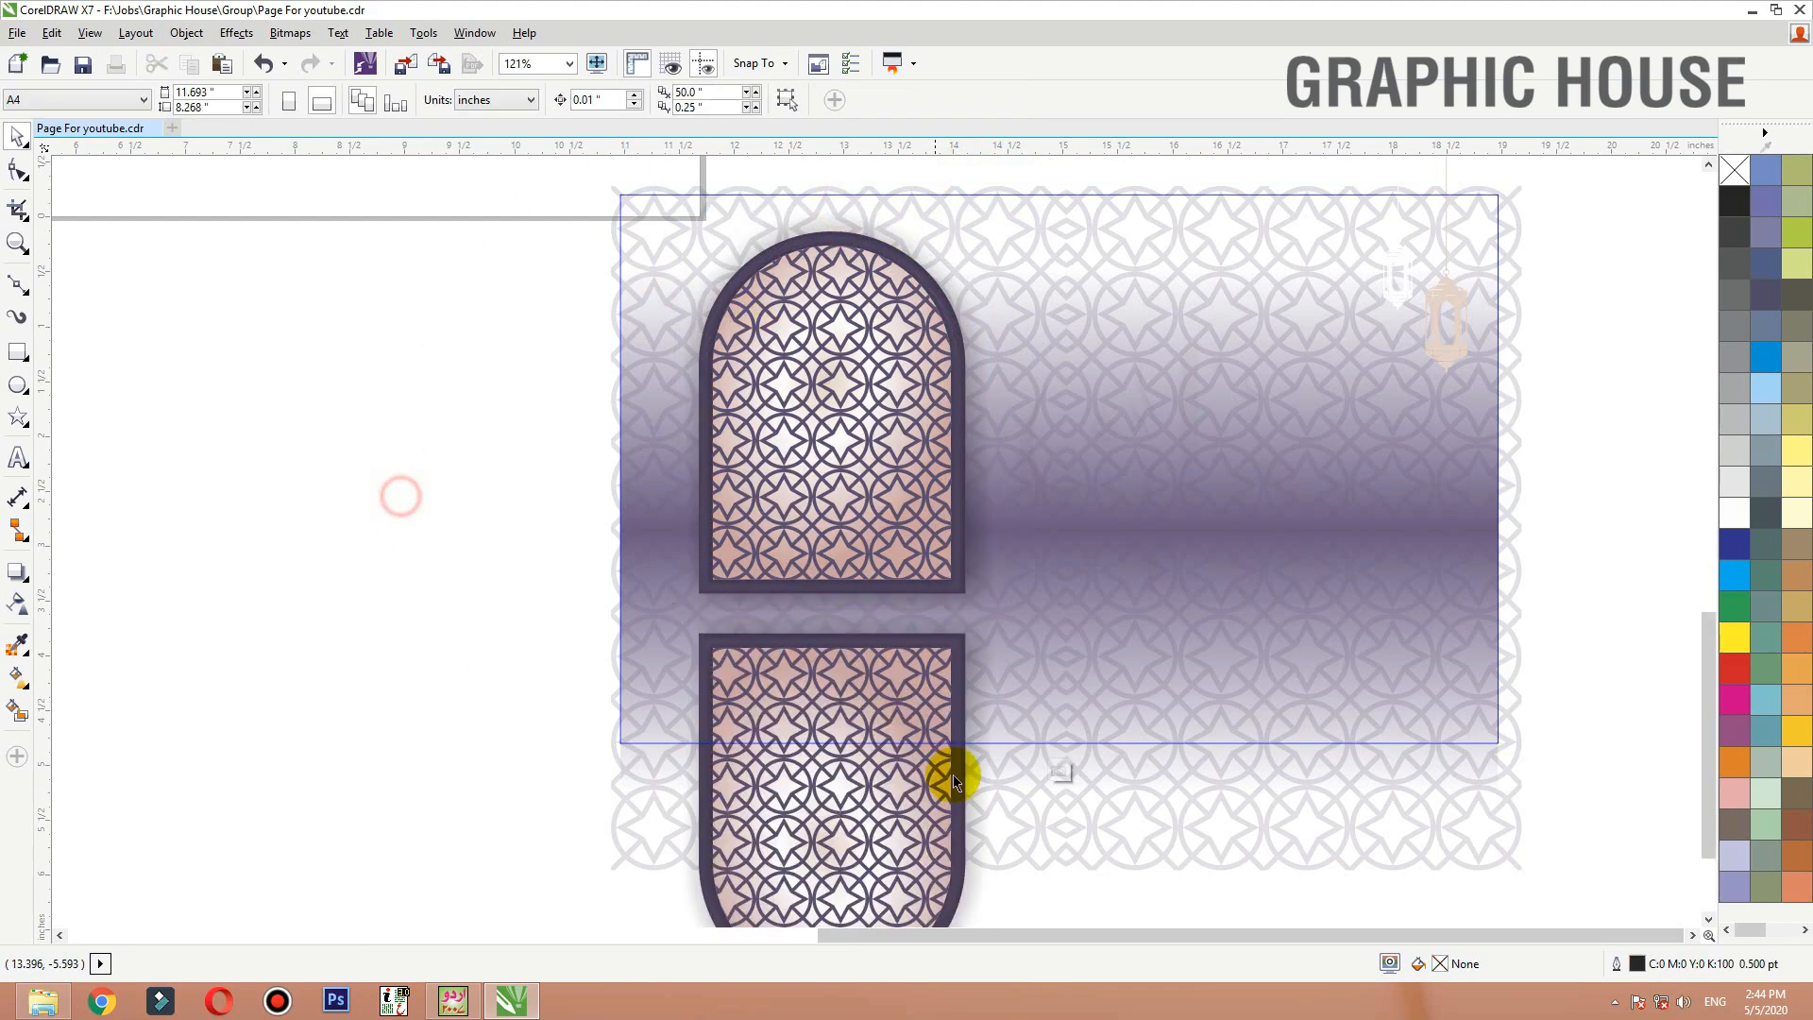
click(958, 674)
key(Delete)
click(958, 697)
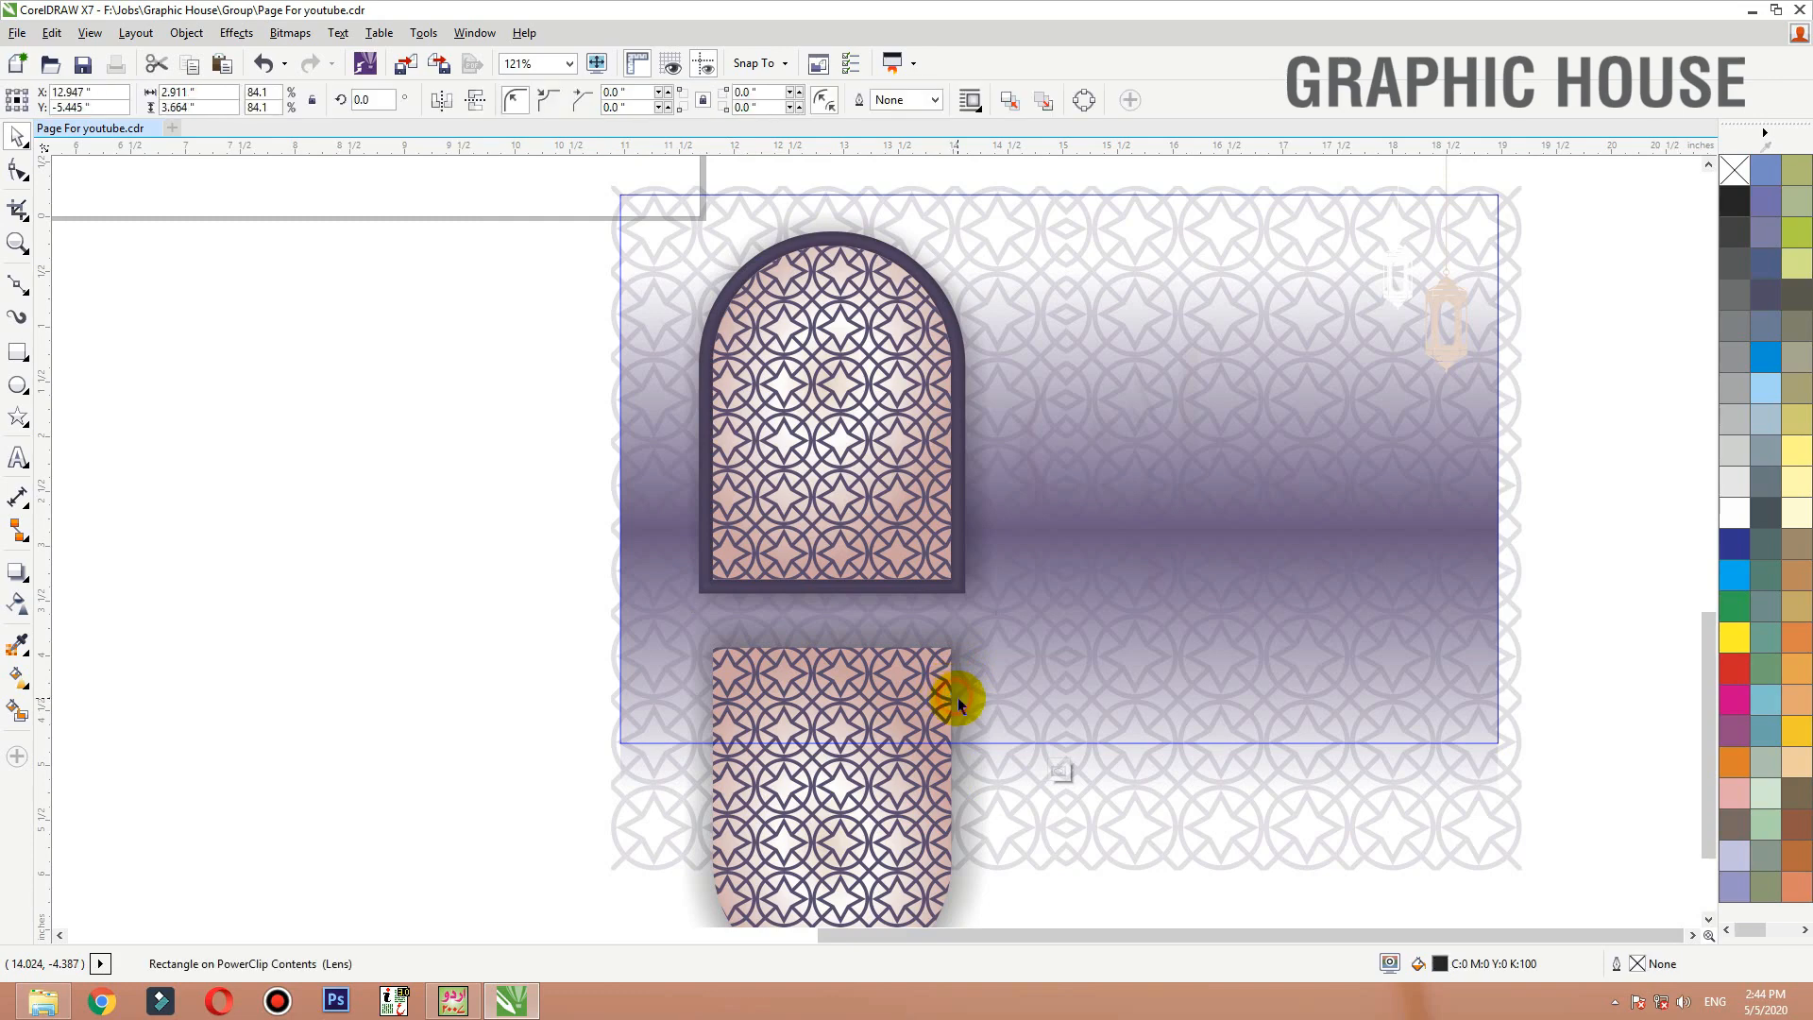
key(Delete)
Move the mirrored lattice panel up towards the window's base and convert it to curves
click(942, 706)
drag(942, 706, 939, 689)
key(ctrl+z)
key(ctrl+q)
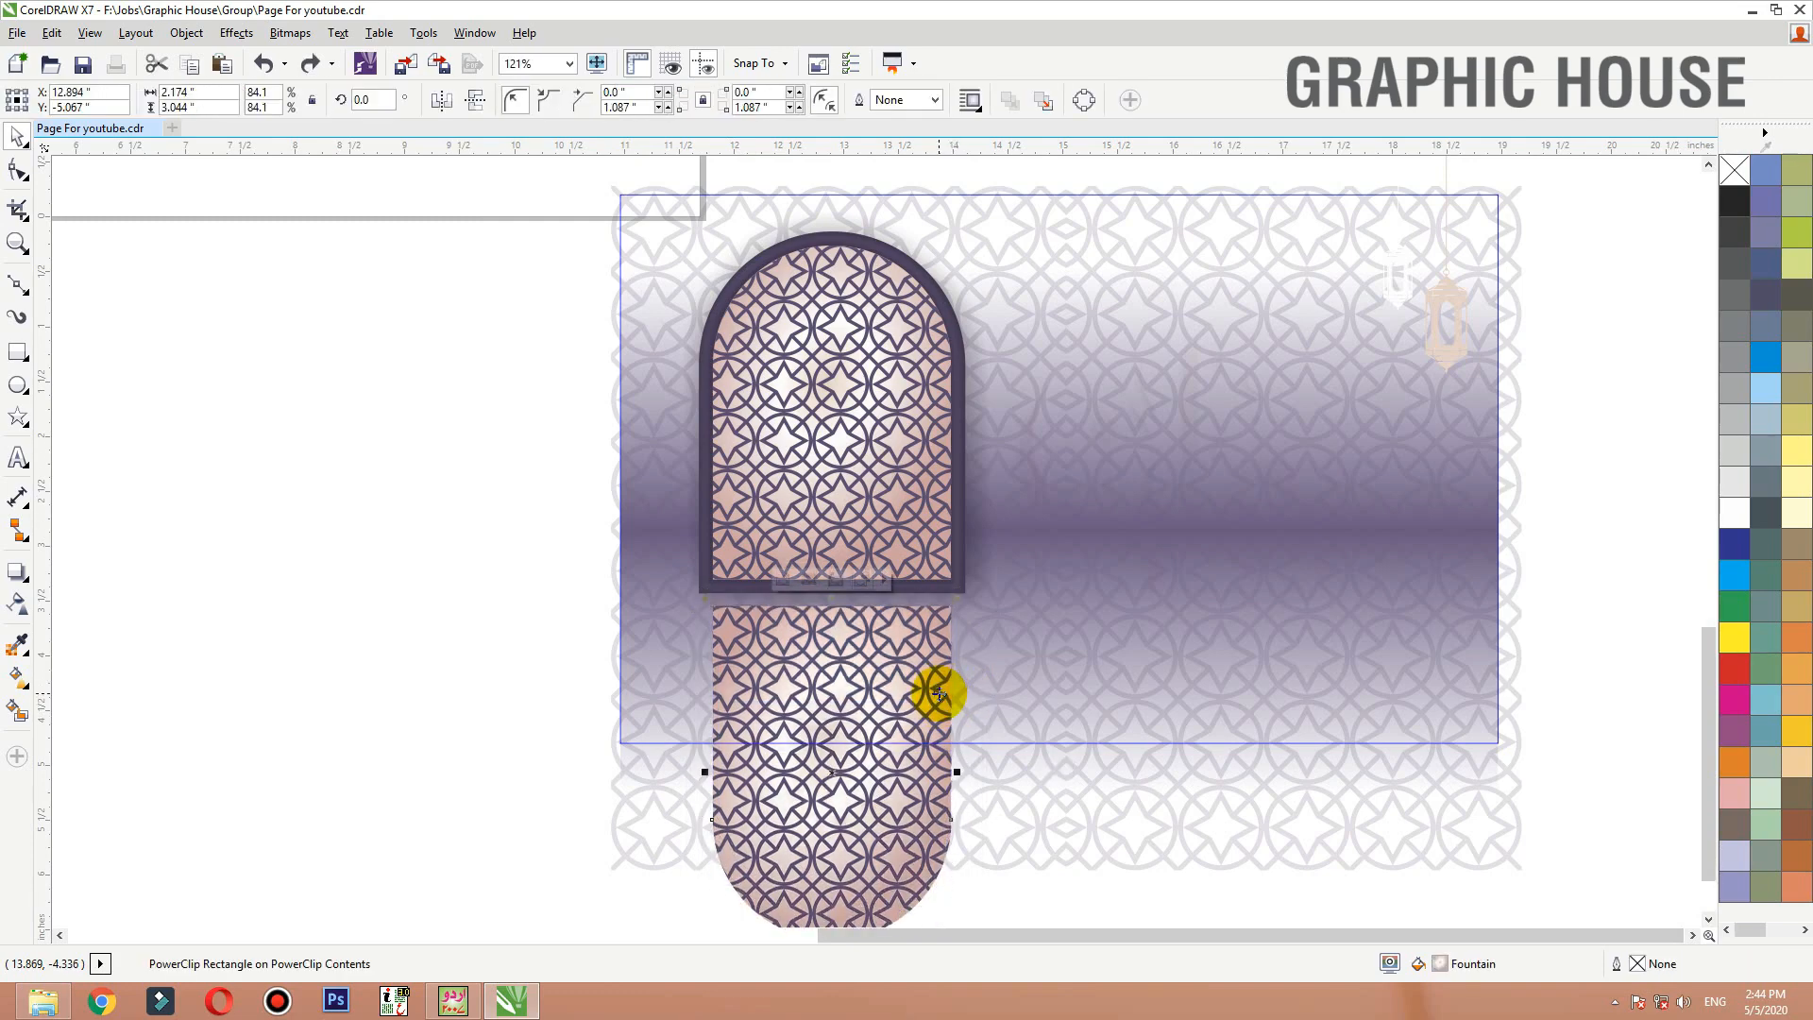
Add perspective to the mirrored lattice, spreading its lower corners far outward and narrowing its upper edge slightly
click(186, 32)
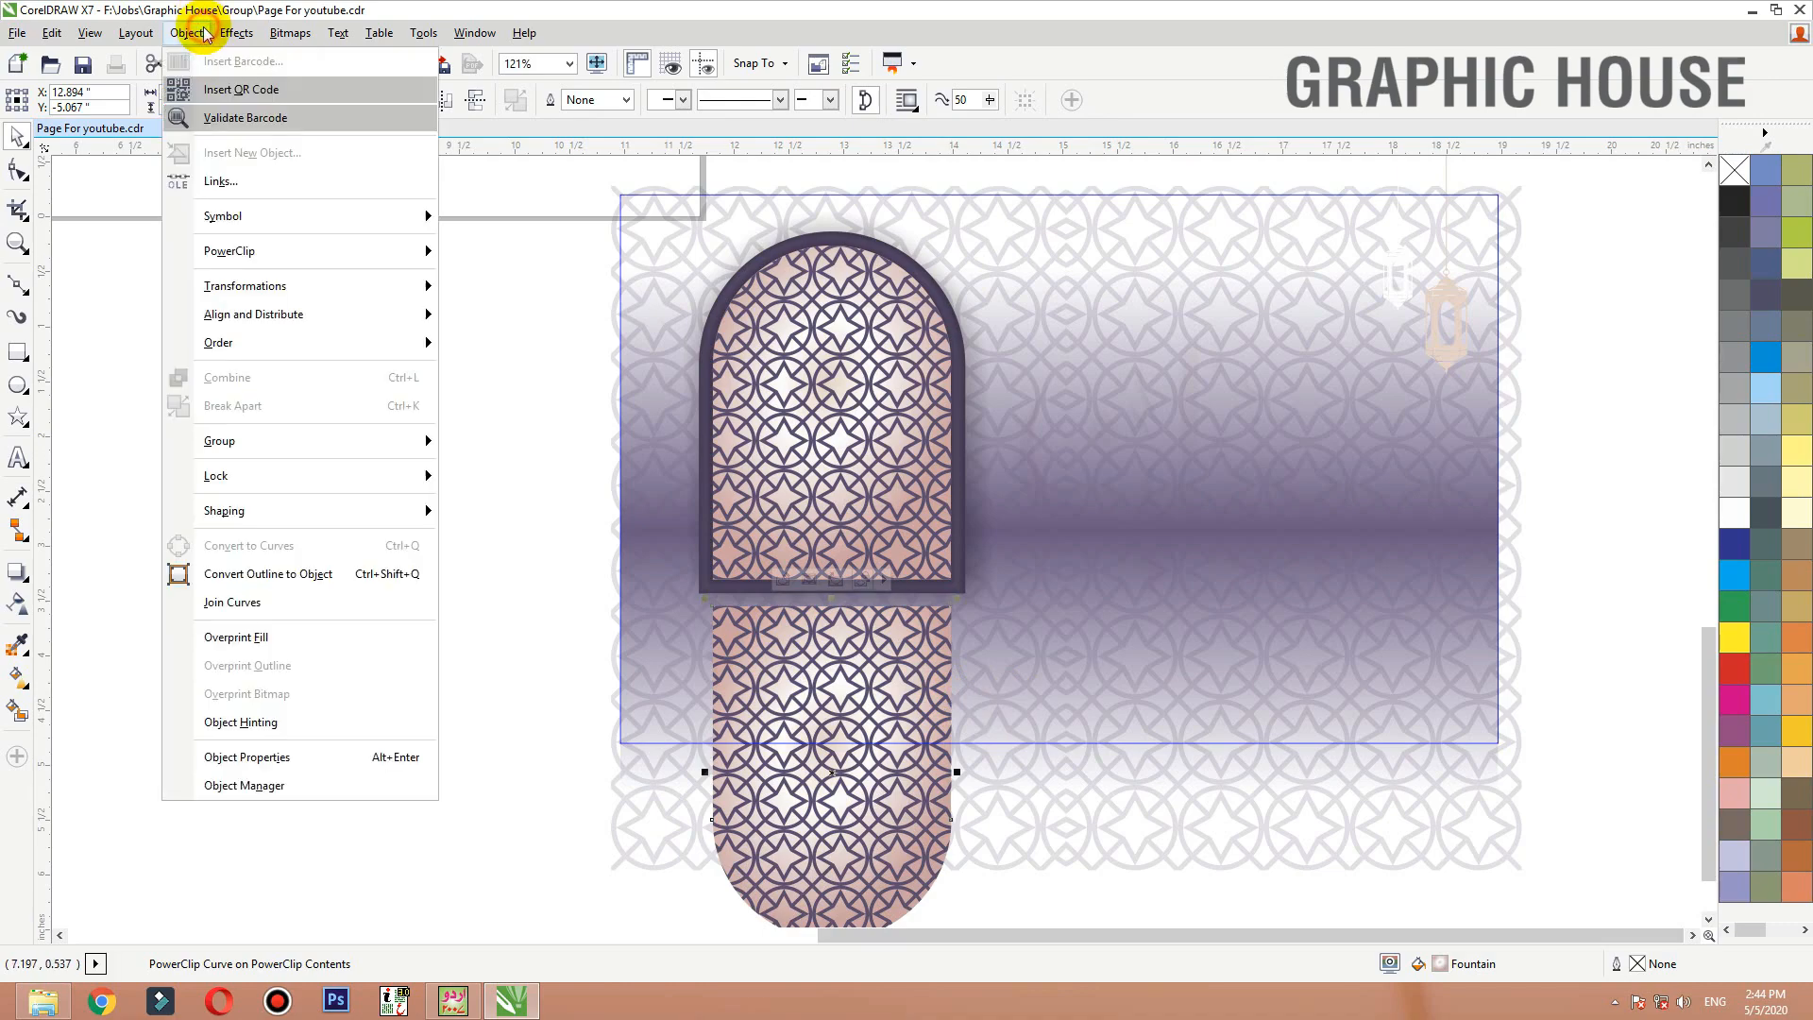
mouse_move(236, 32)
click(273, 360)
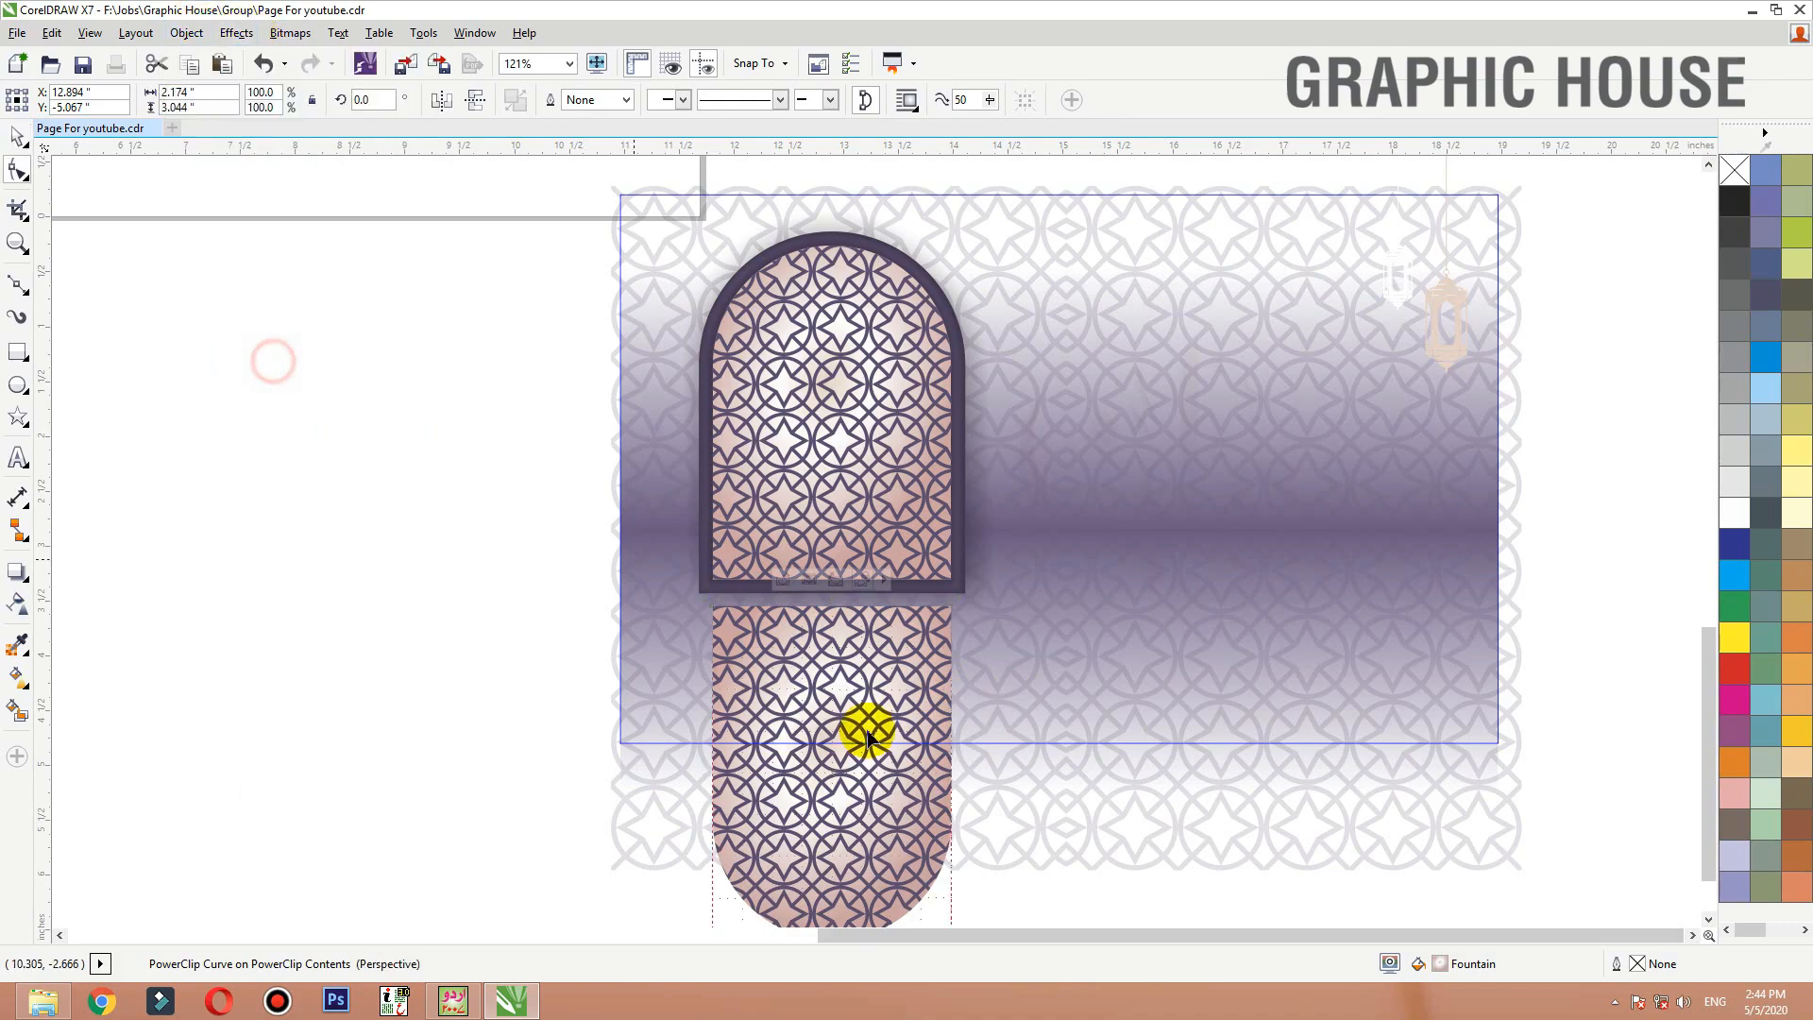
scroll(865, 489, down, 3)
key(F2)
drag(588, 470, 1093, 820)
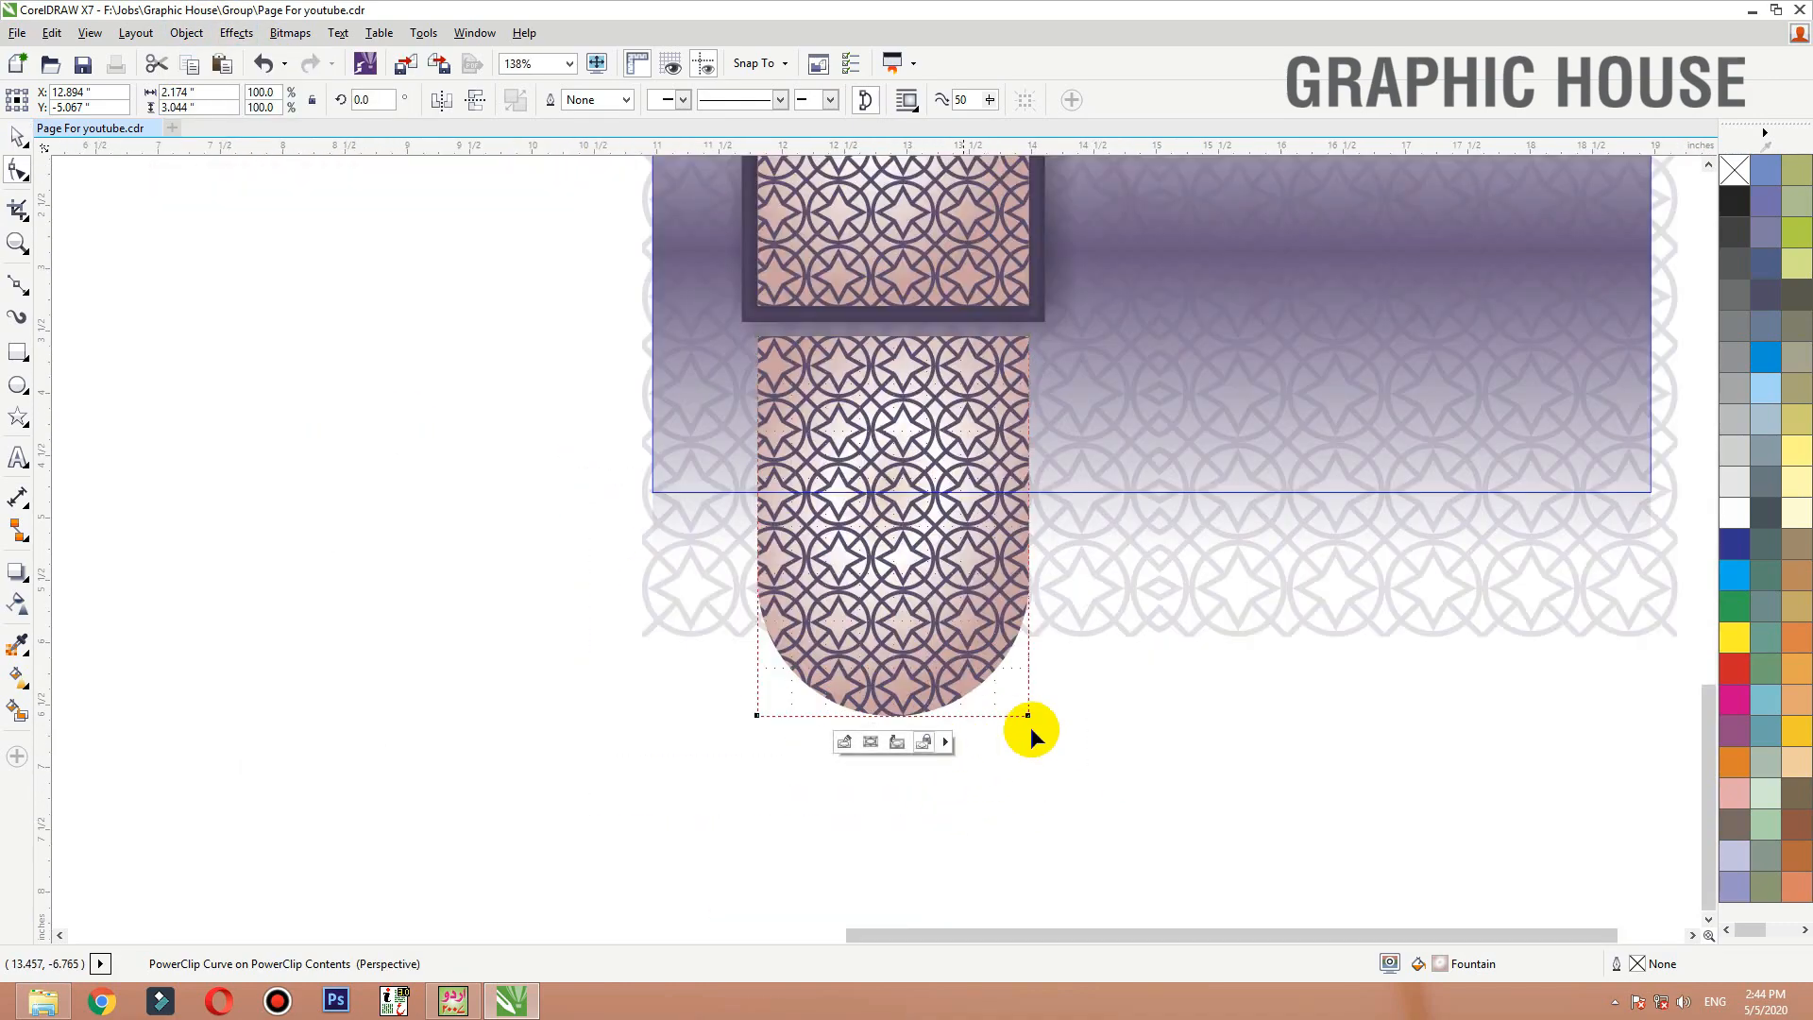
drag(1032, 717, 1267, 715)
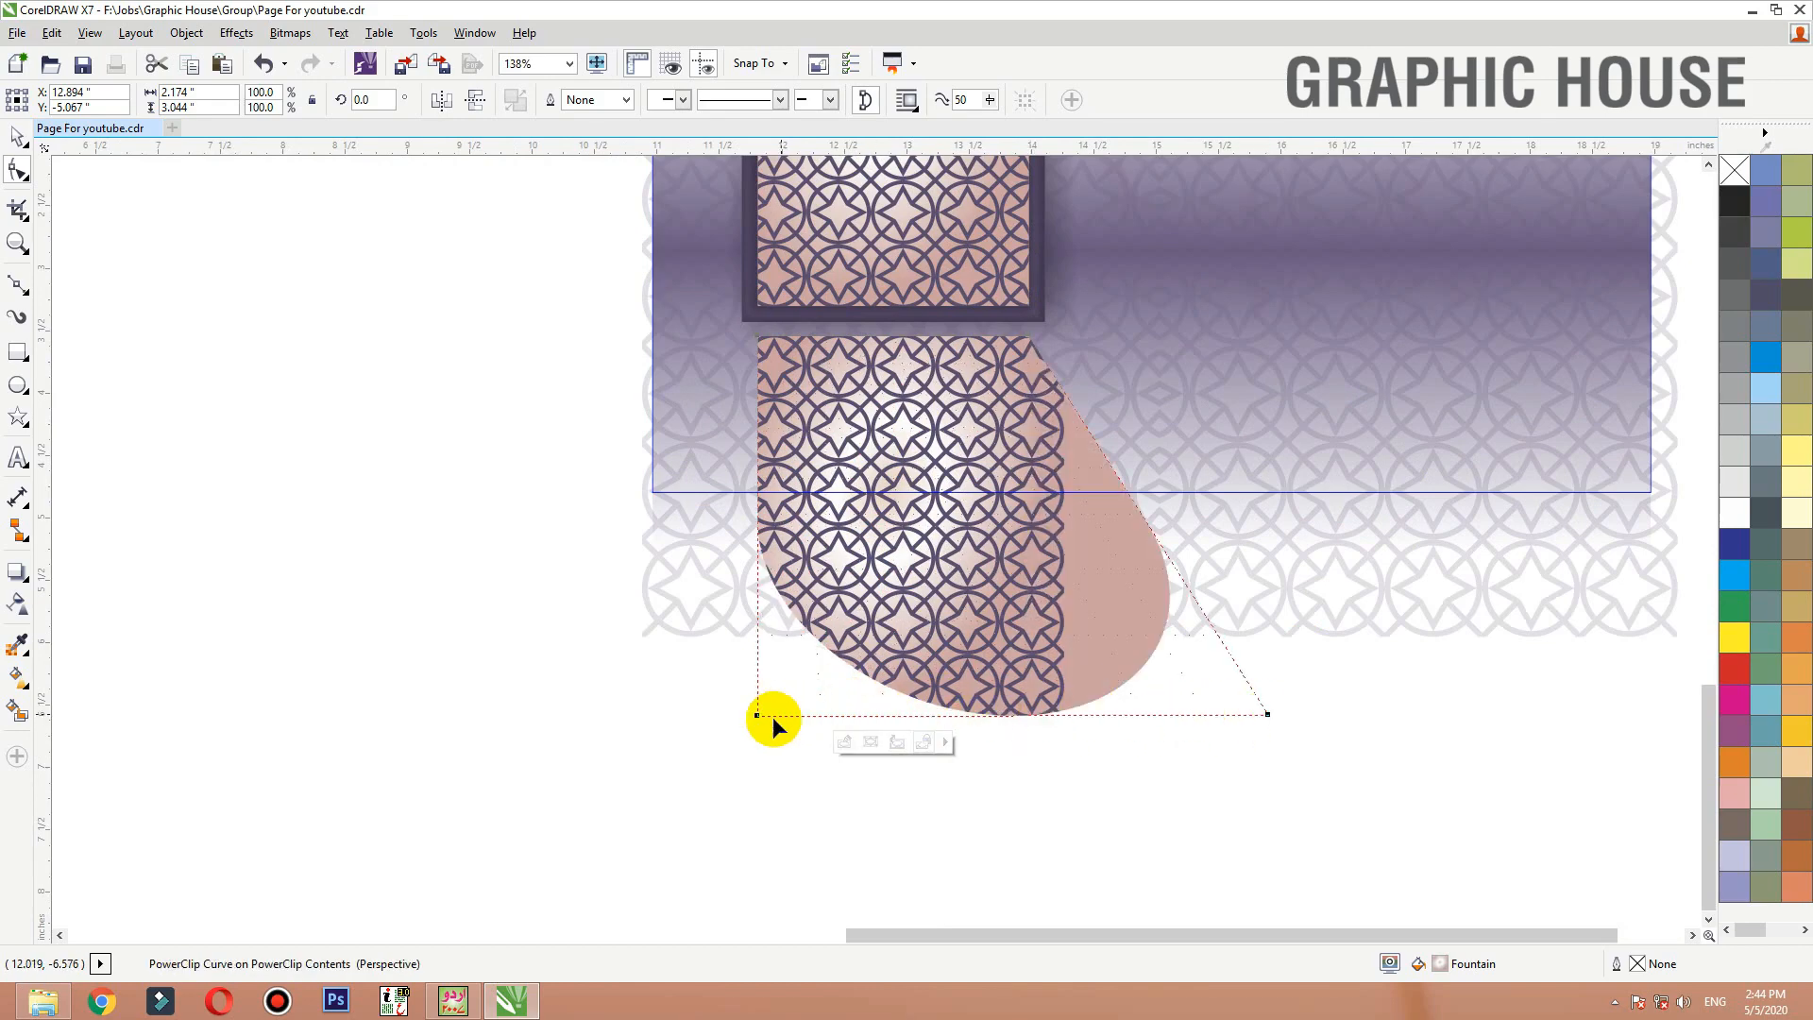
drag(726, 719, 560, 720)
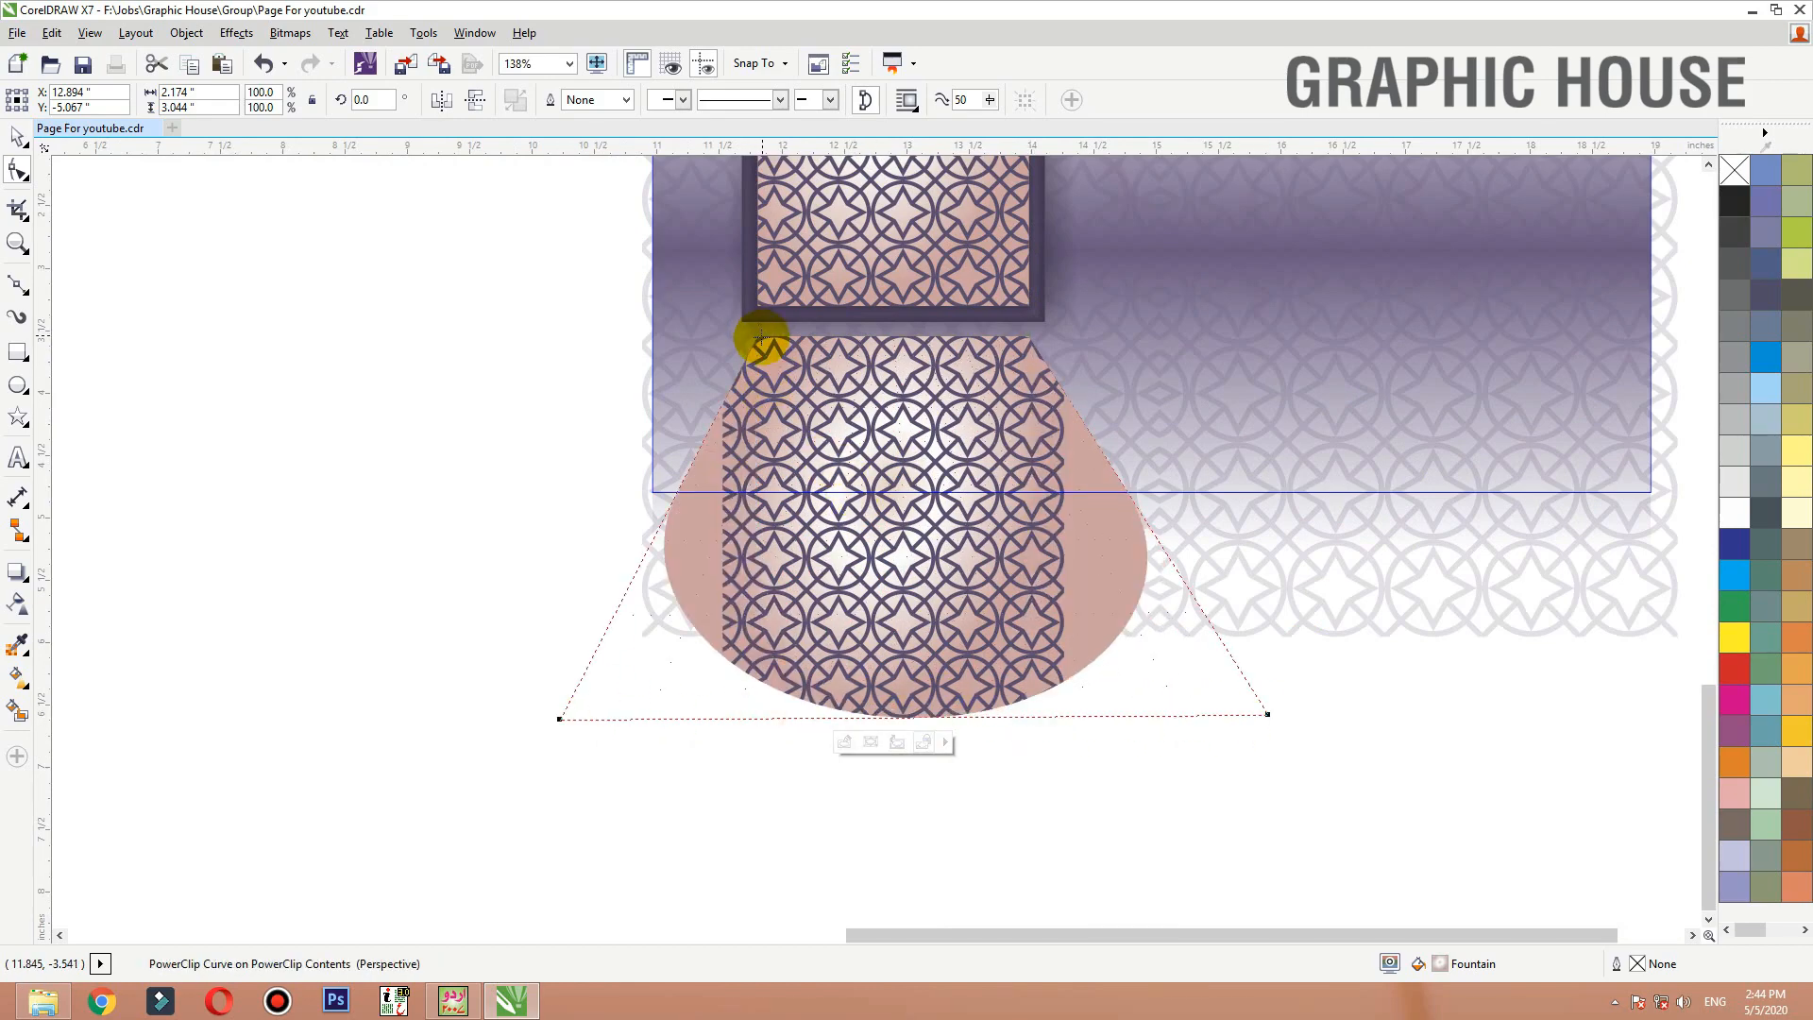
drag(761, 337, 803, 337)
drag(1033, 333, 990, 340)
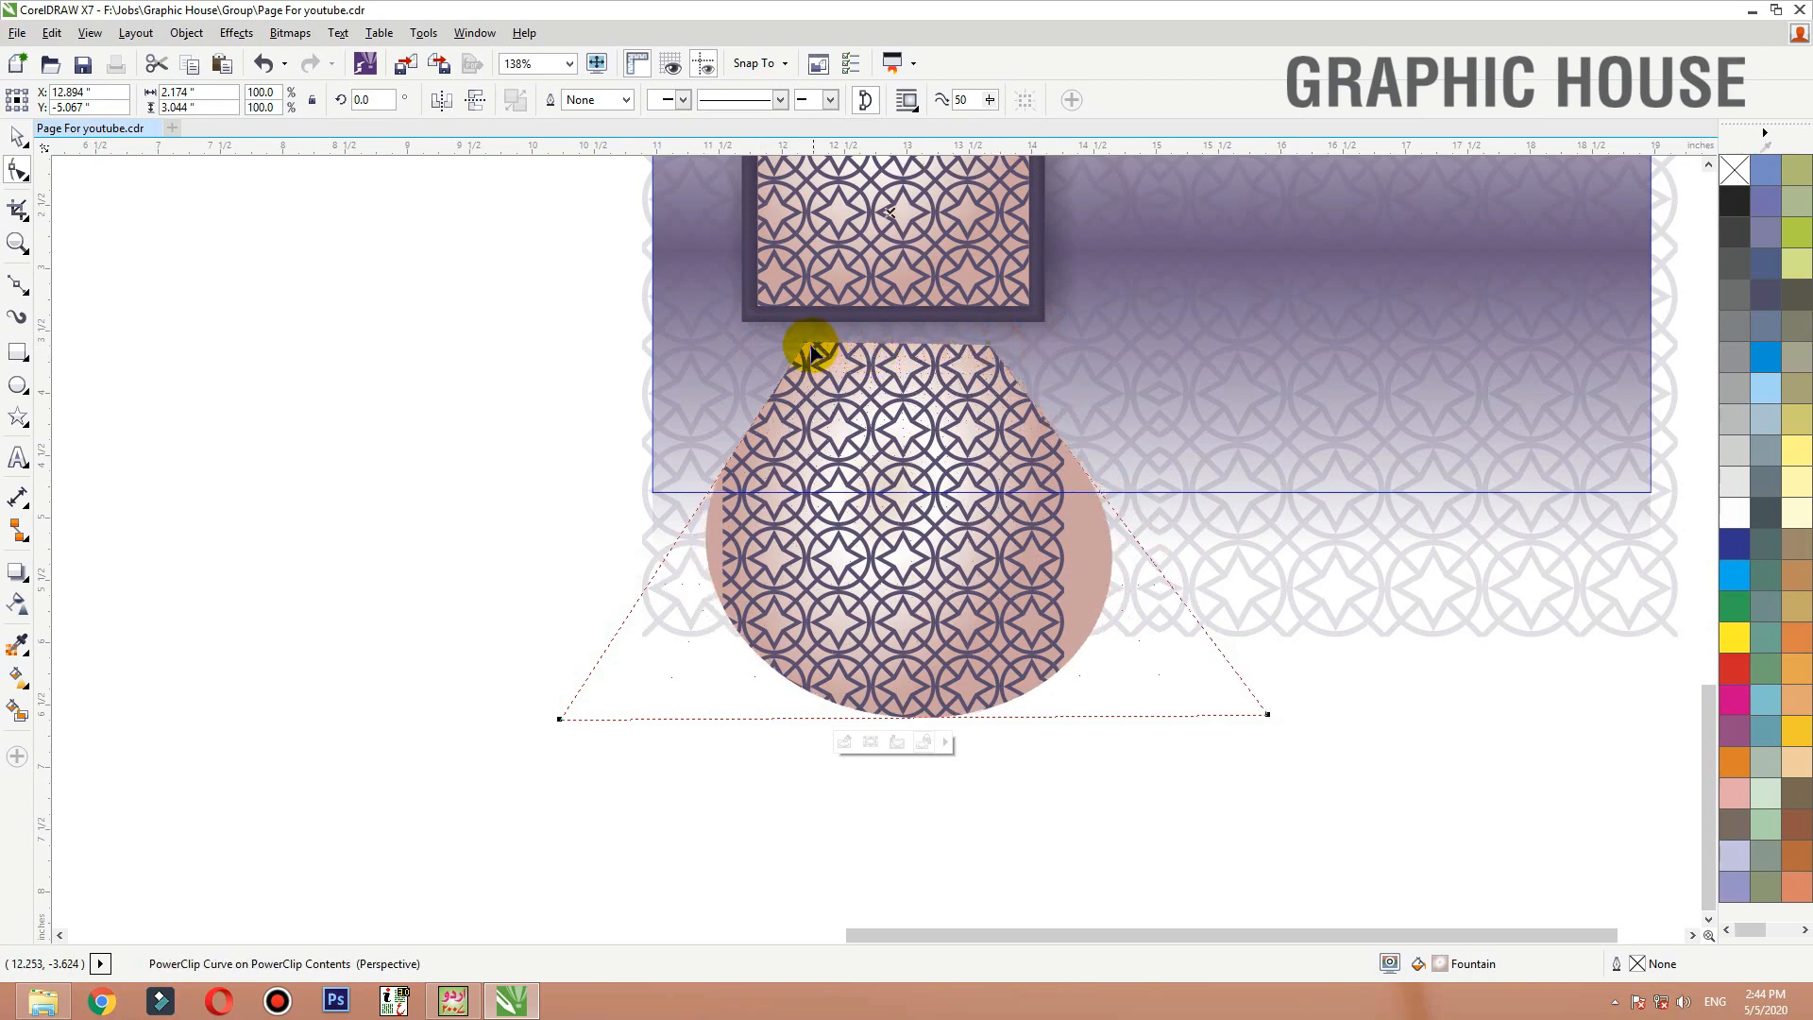
drag(806, 343, 794, 345)
key(space)
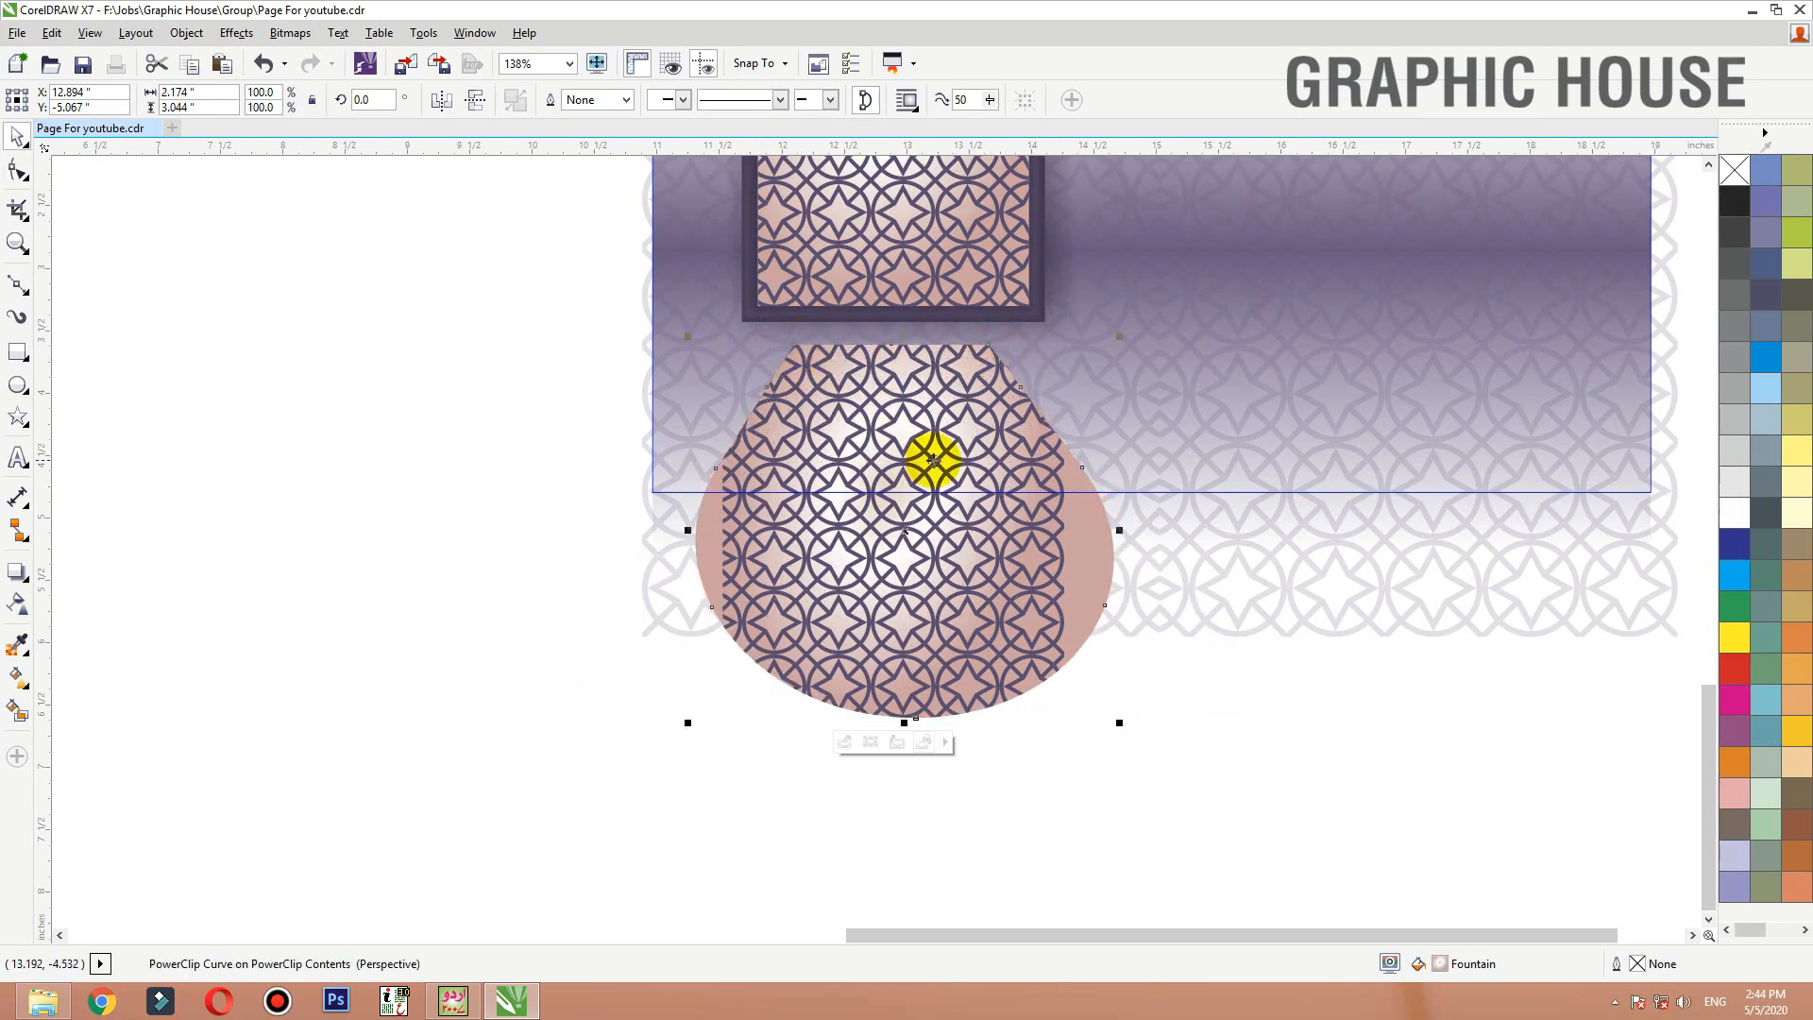
Convert the flared lattice to a 300 dpi CMYK bitmap and fade it out downward with a linear transparency
key(alt+b)
key(p)
key(Return)
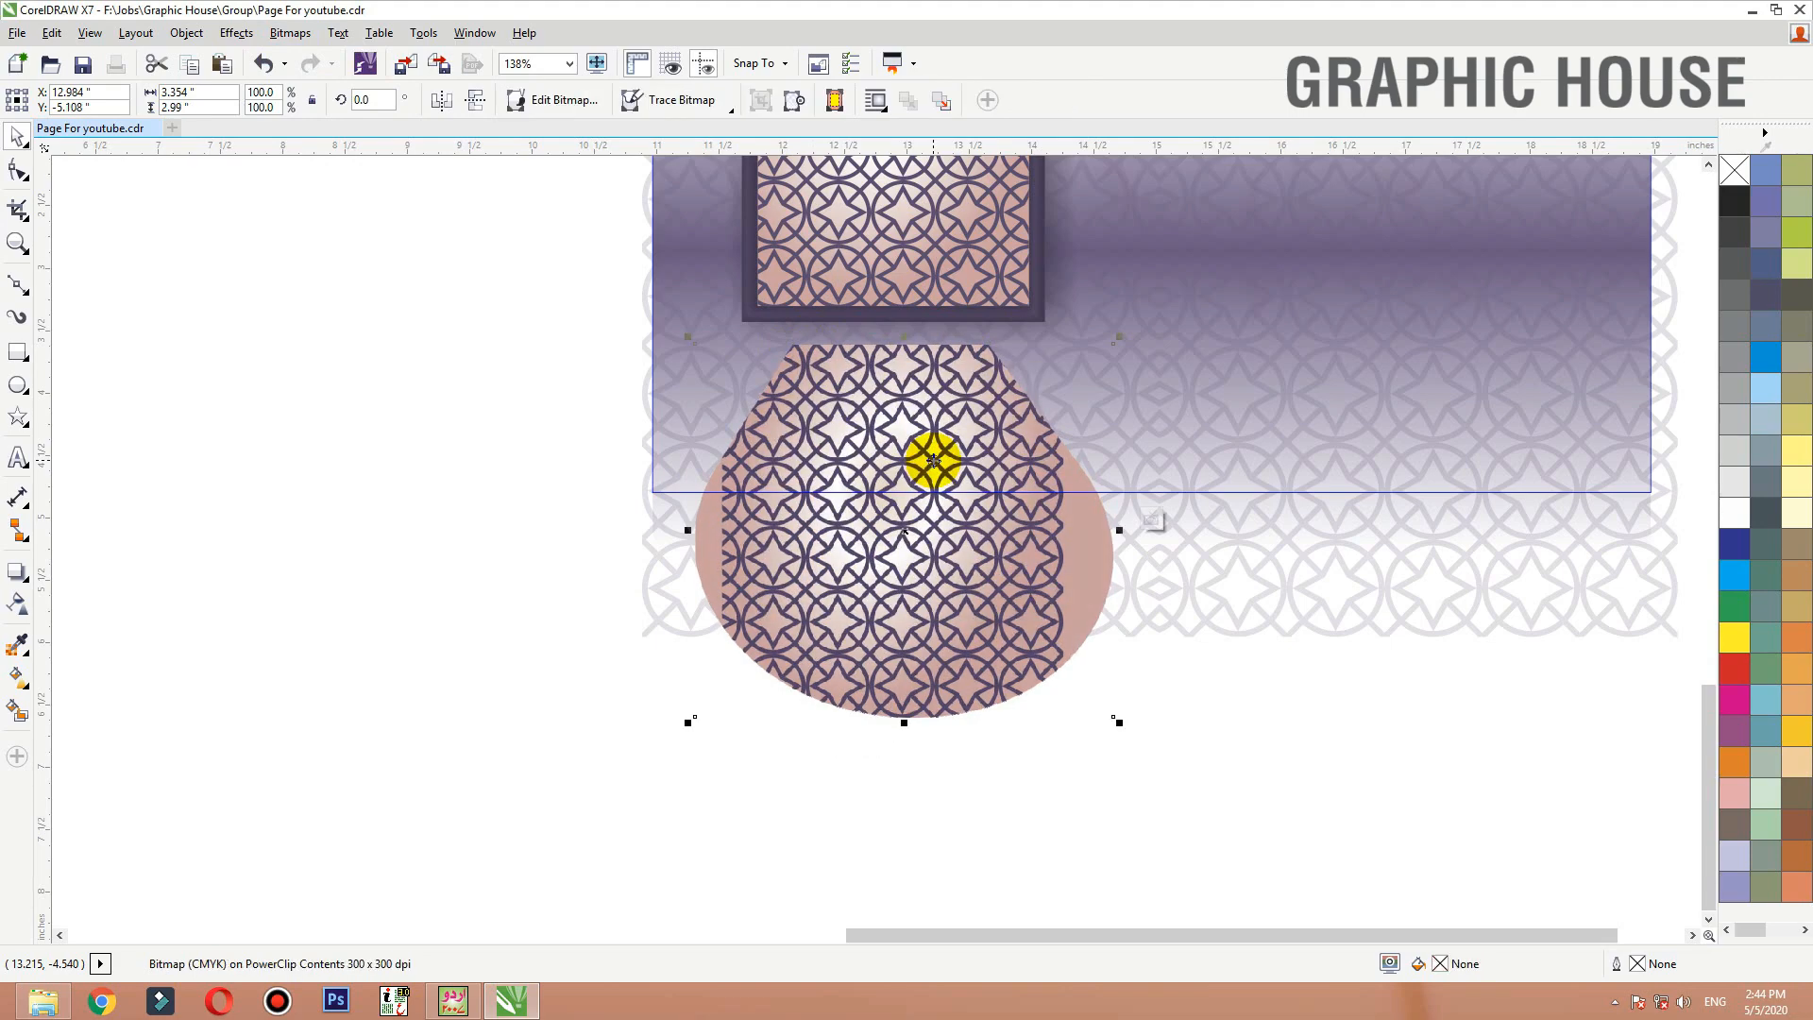
click(16, 604)
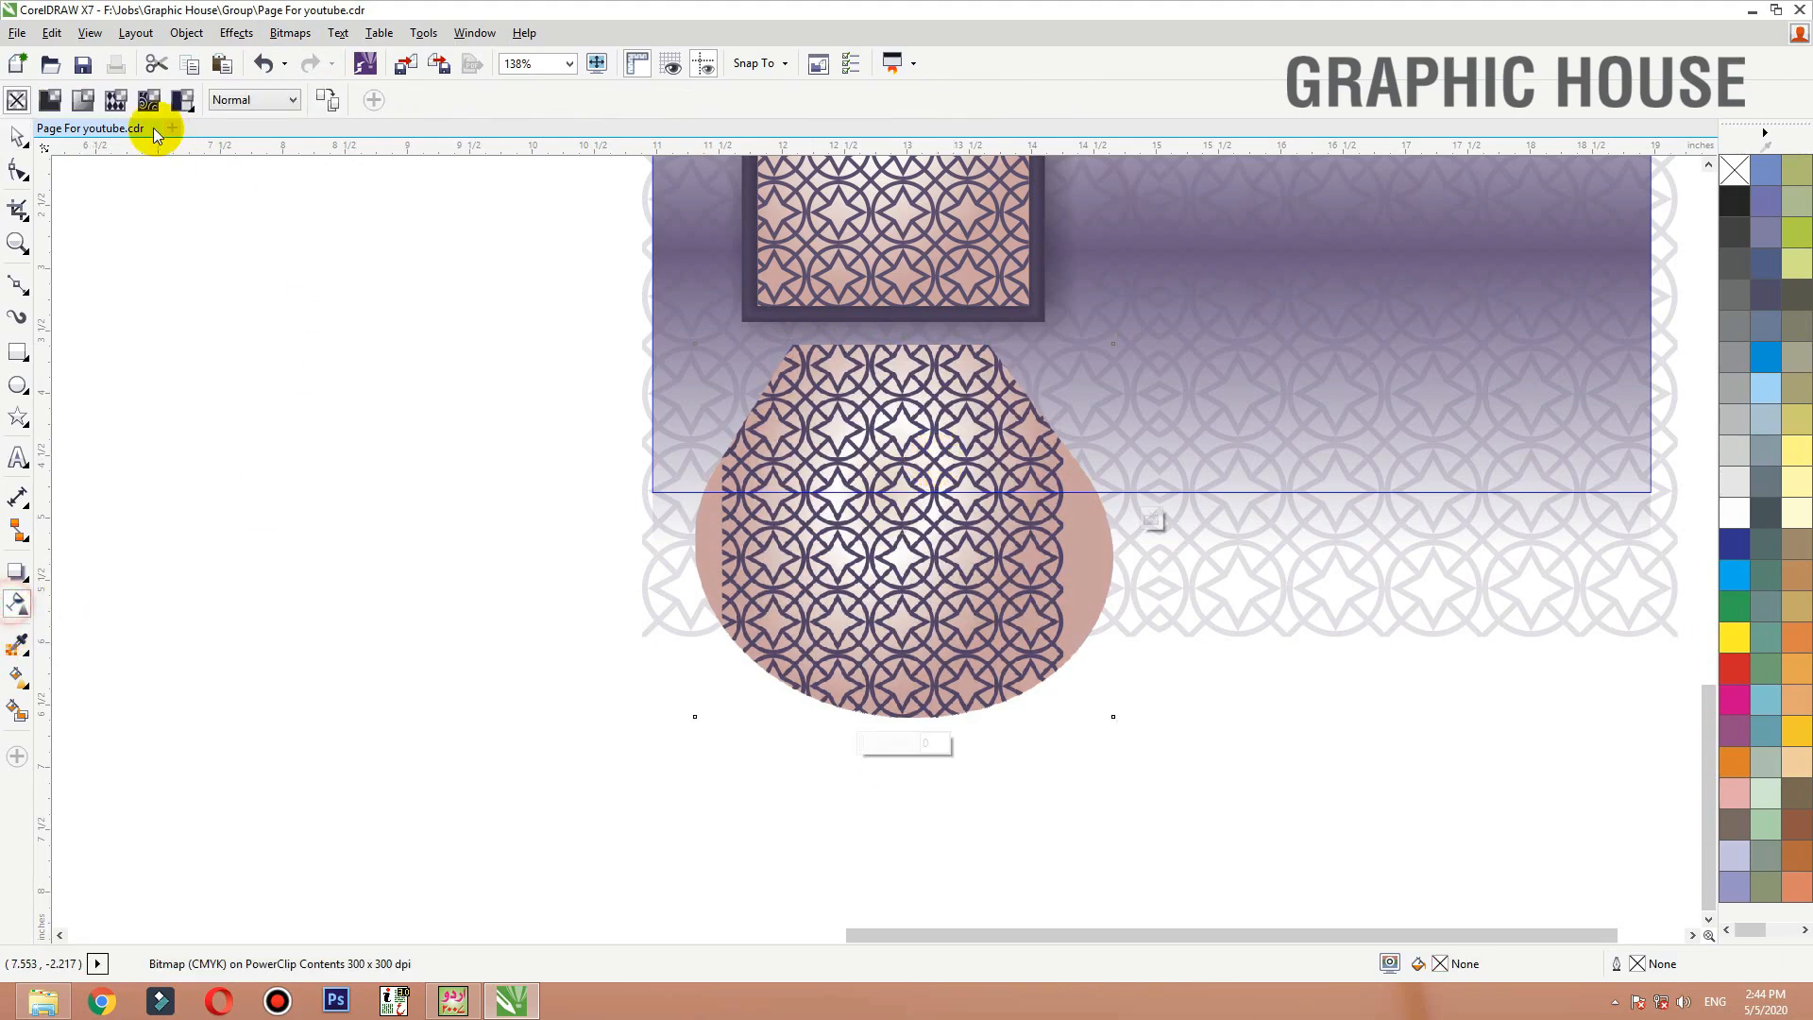
click(50, 99)
drag(891, 337, 885, 590)
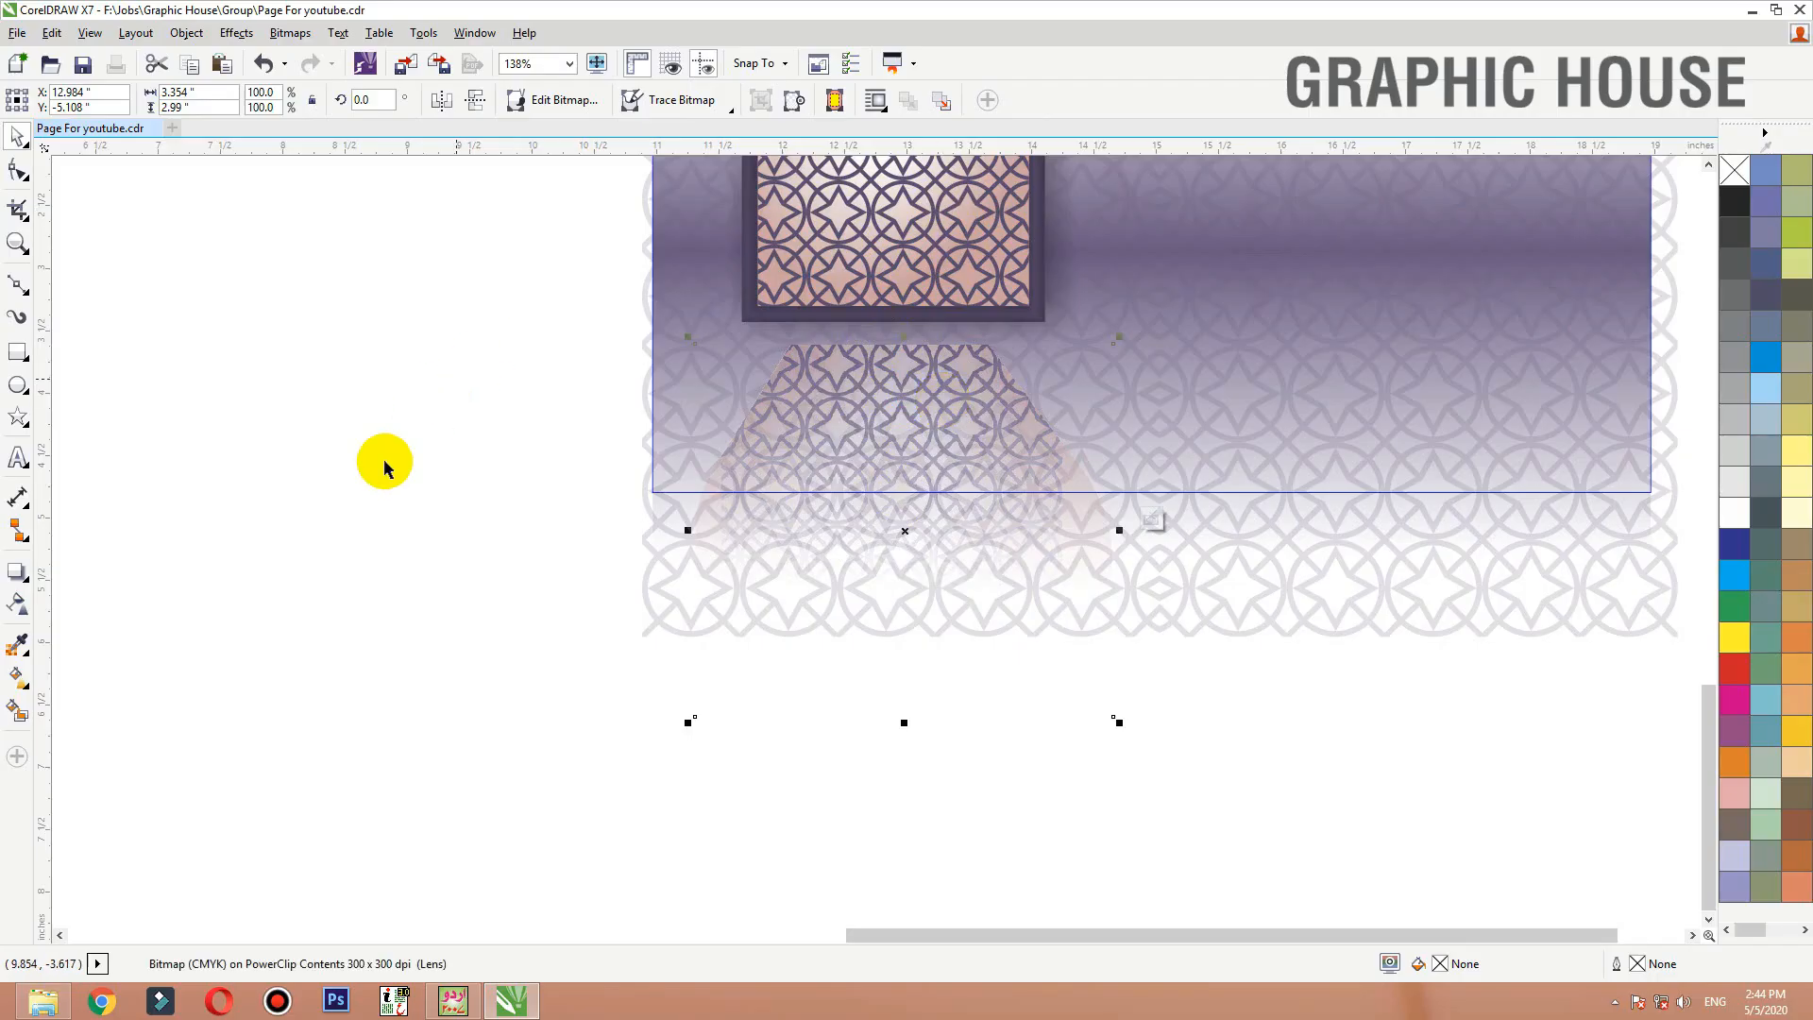
Shorten the lattice reflection's linear transparency so that it fades to fully transparent near the card's lower edge
key(ctrl+z)
key(F4)
click(475, 574)
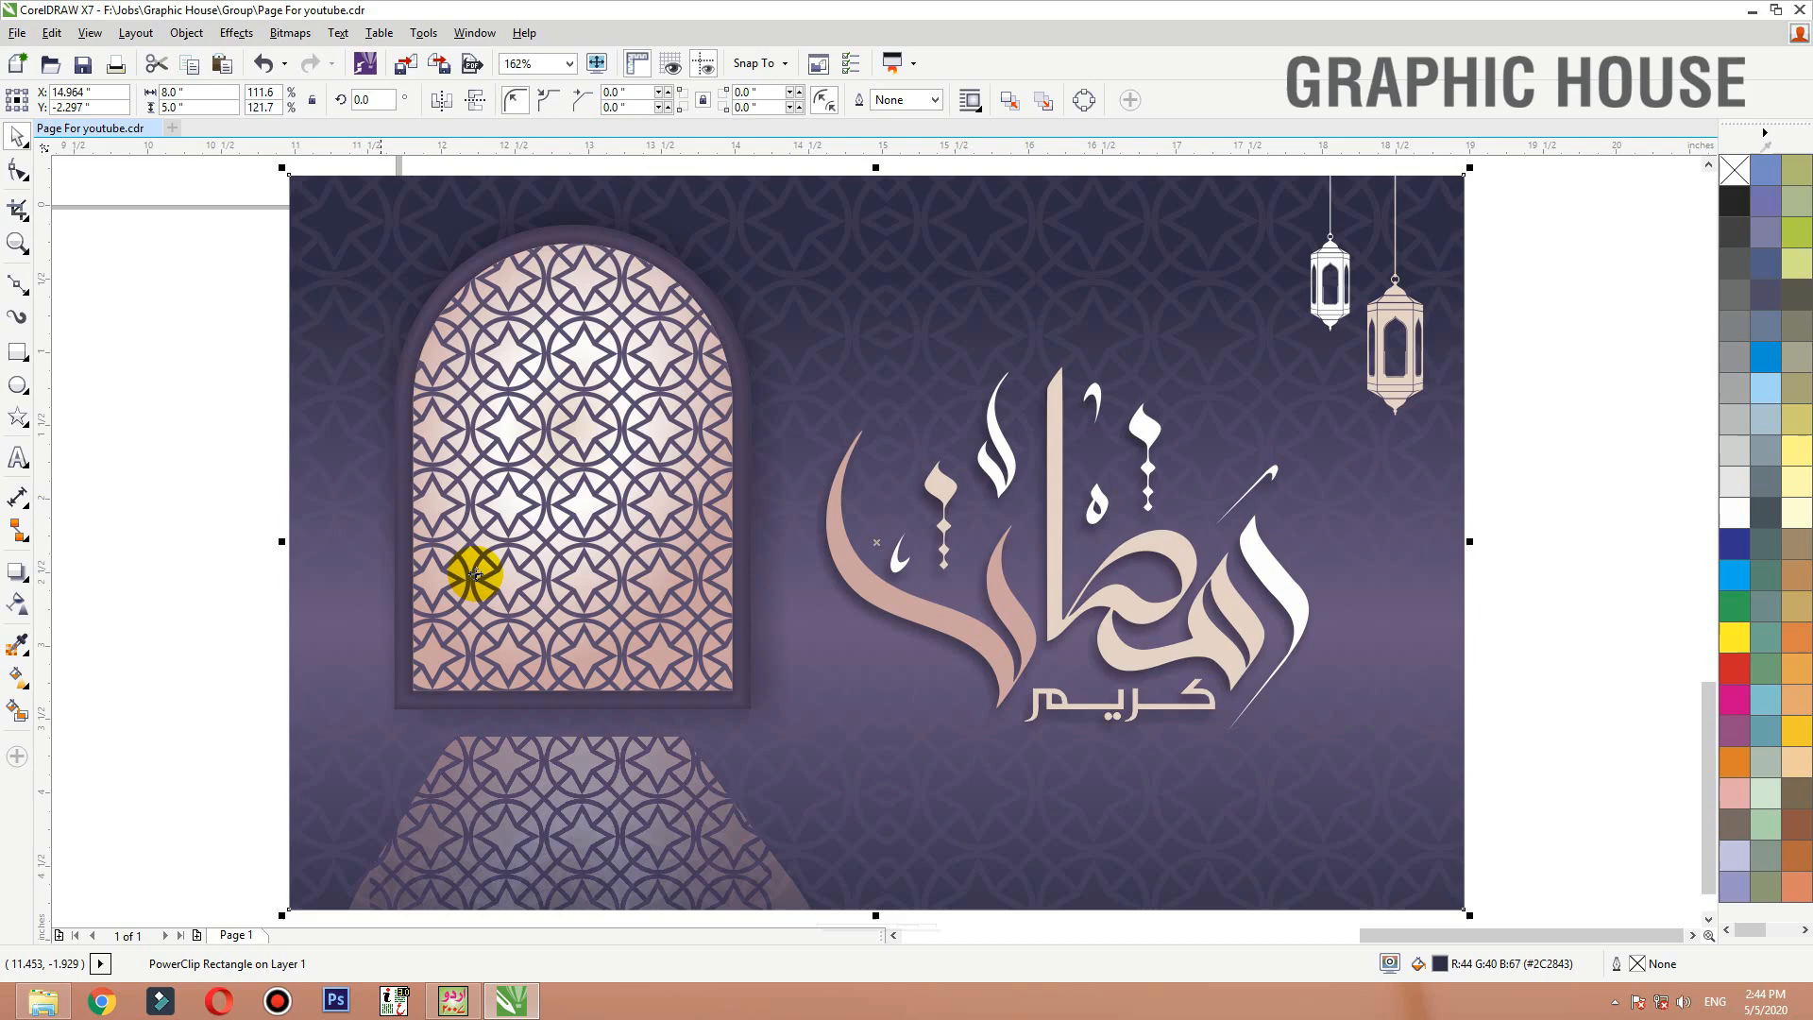
ctrl+click(583, 792)
scroll(609, 770, down, 2)
key(space)
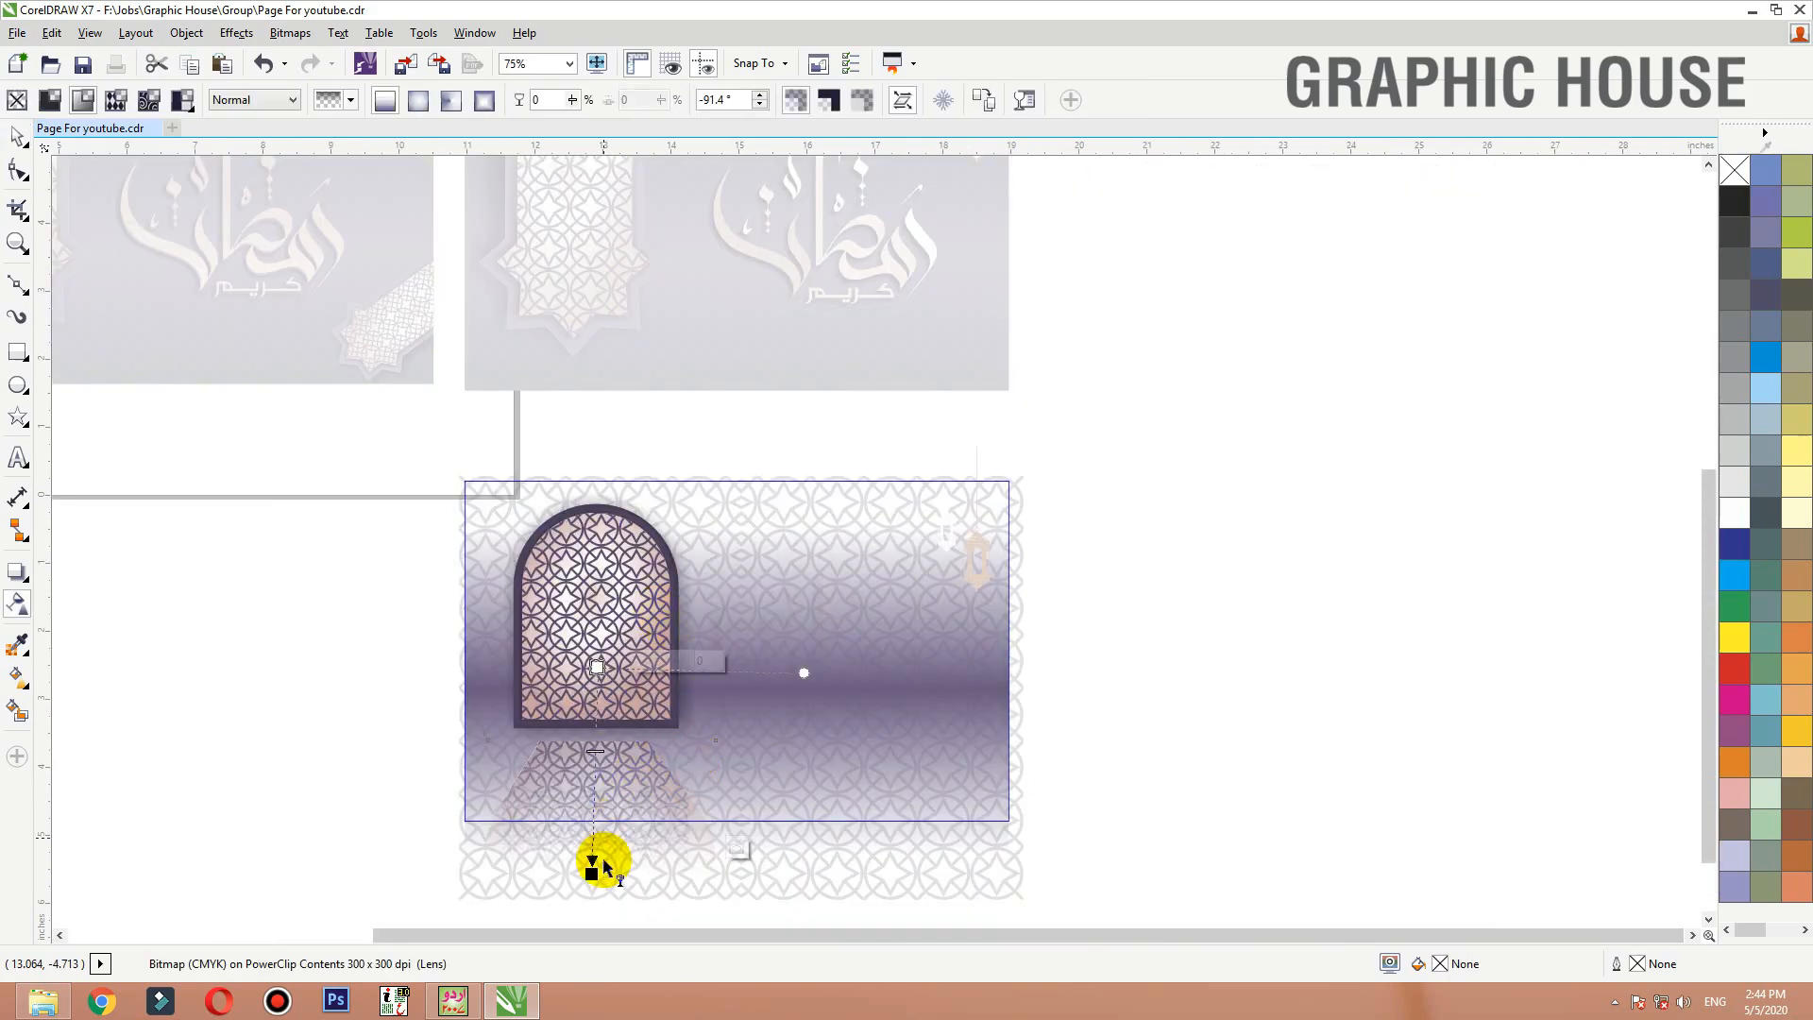
drag(589, 872, 586, 812)
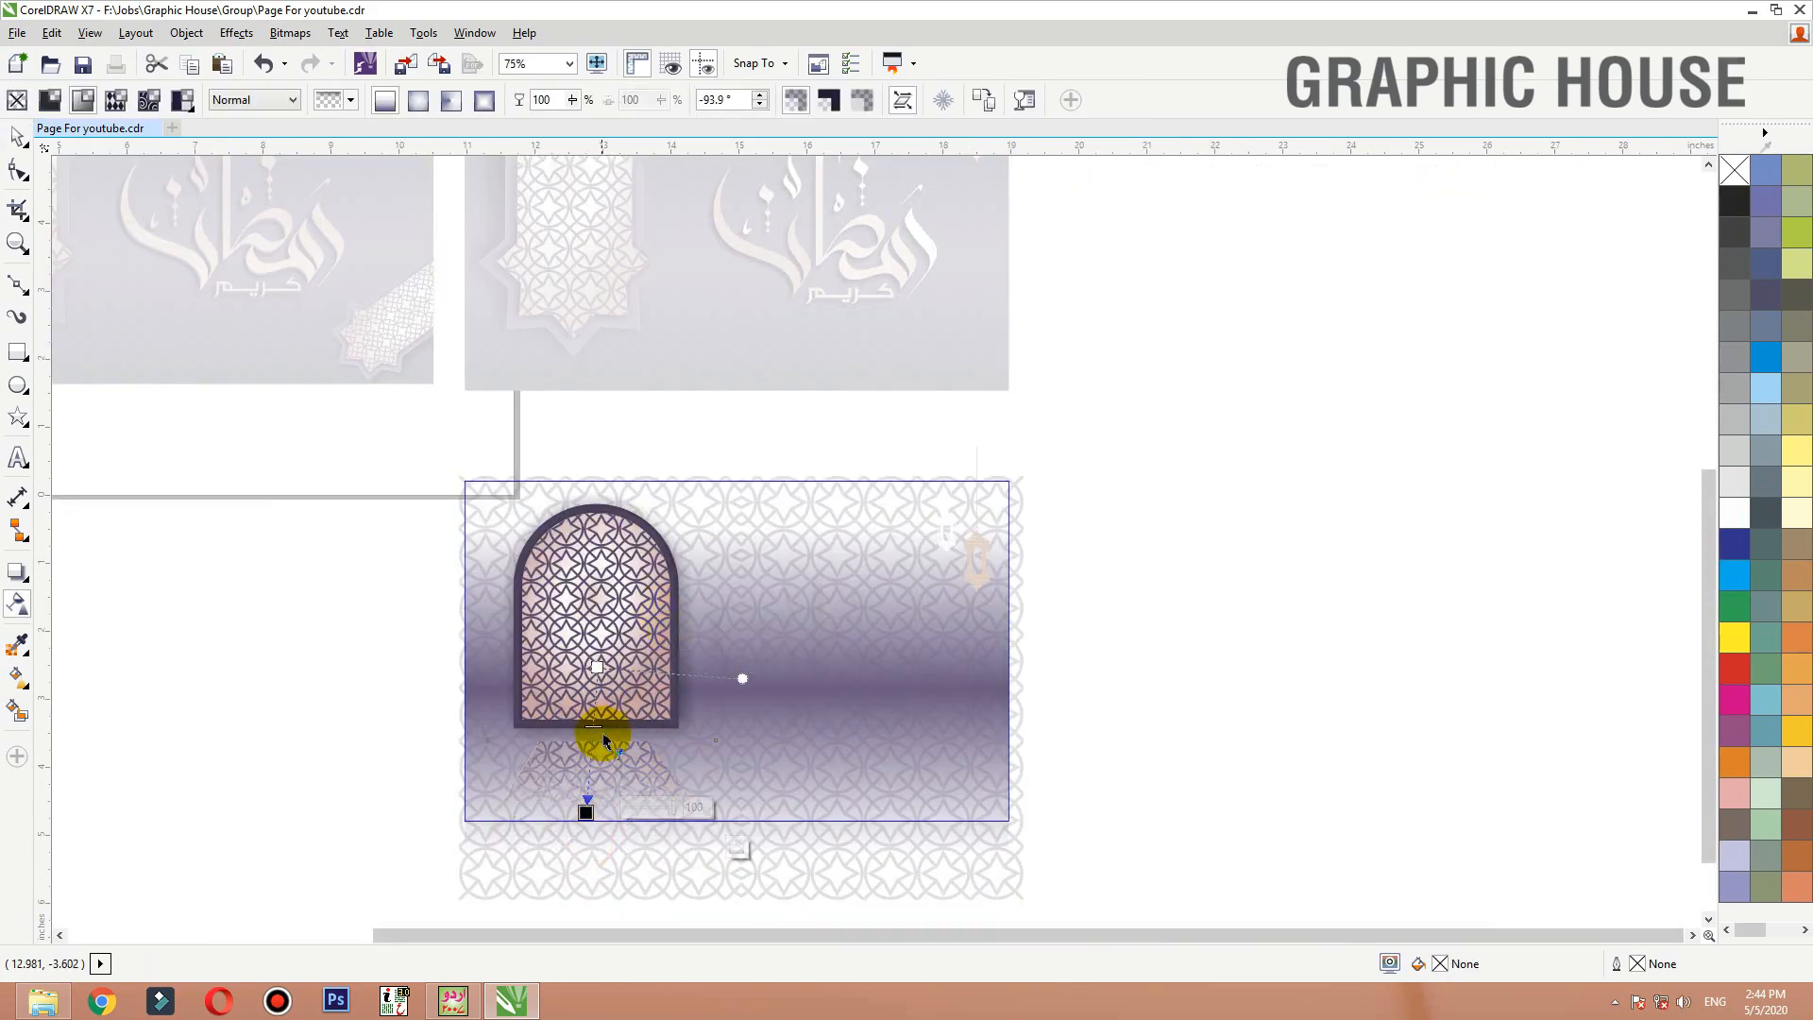
key(space)
Move the lattice reflection up against the window's base and squash its height to about 1.88 inches
key(F2)
drag(346, 733, 842, 854)
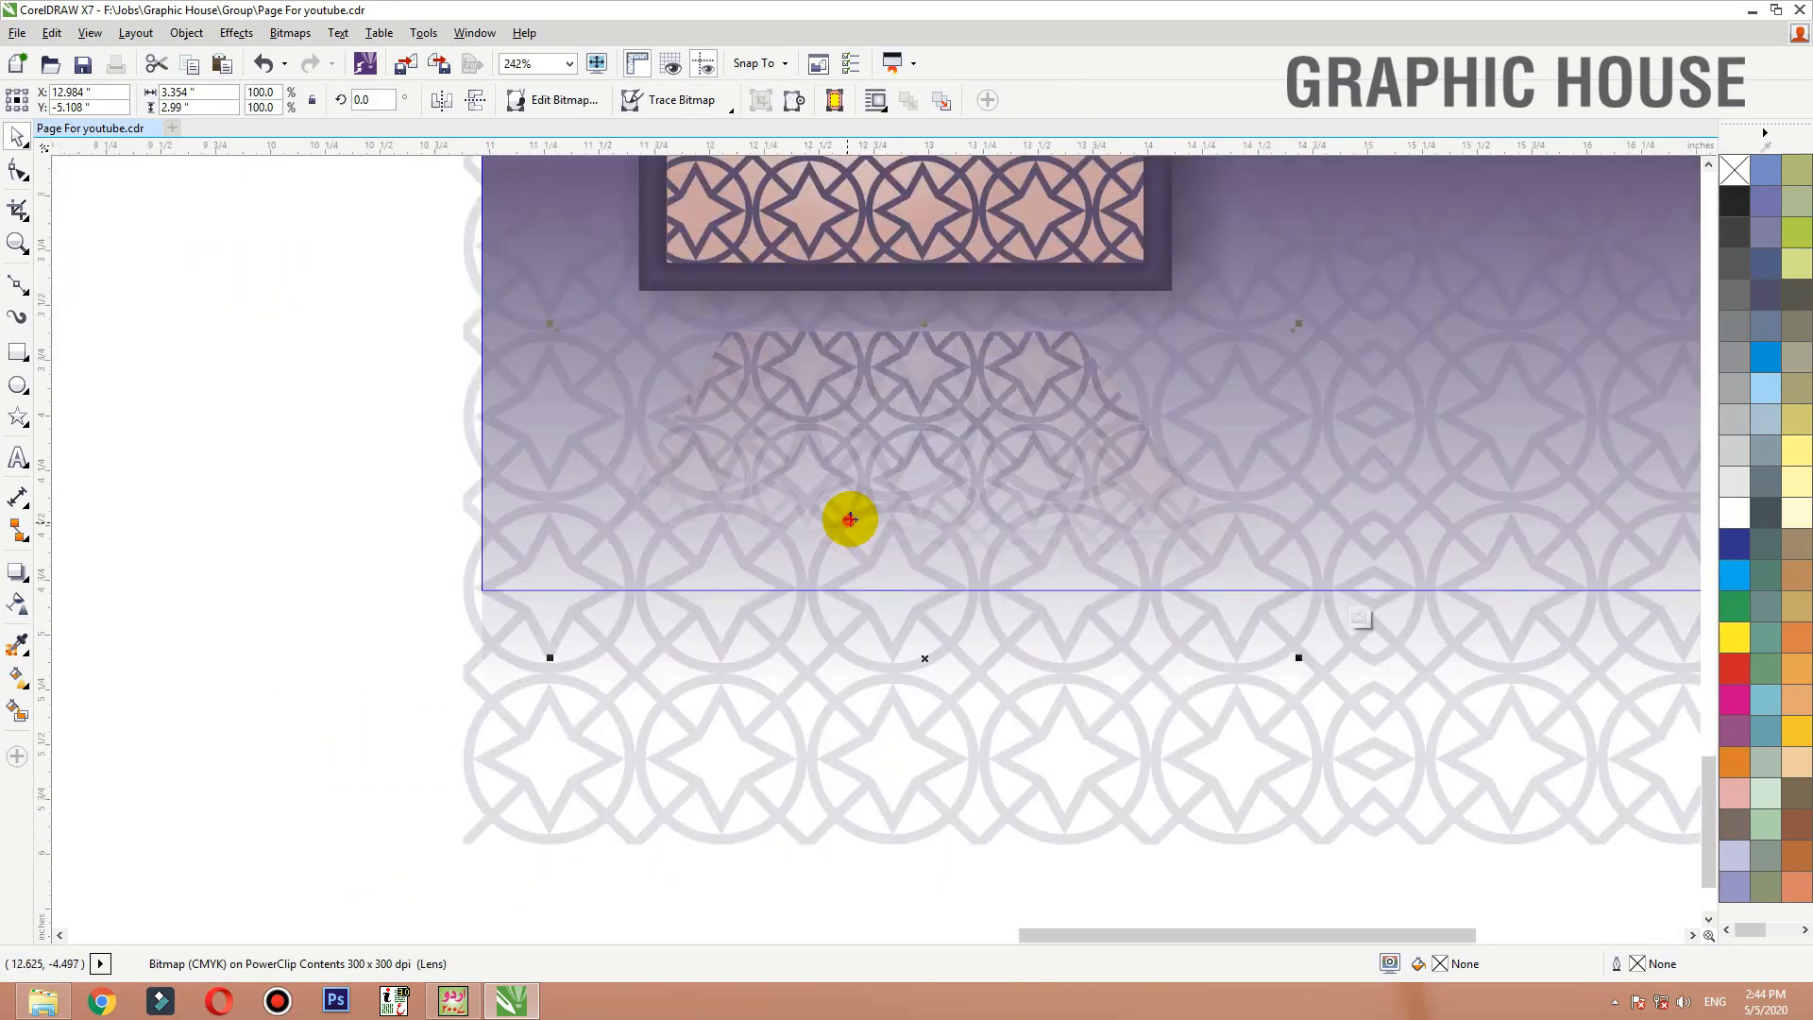
mouse_move(851, 517)
mouse_down()
mouse_move(851, 469)
mouse_move(864, 542)
mouse_up()
scroll(866, 446, down, 2)
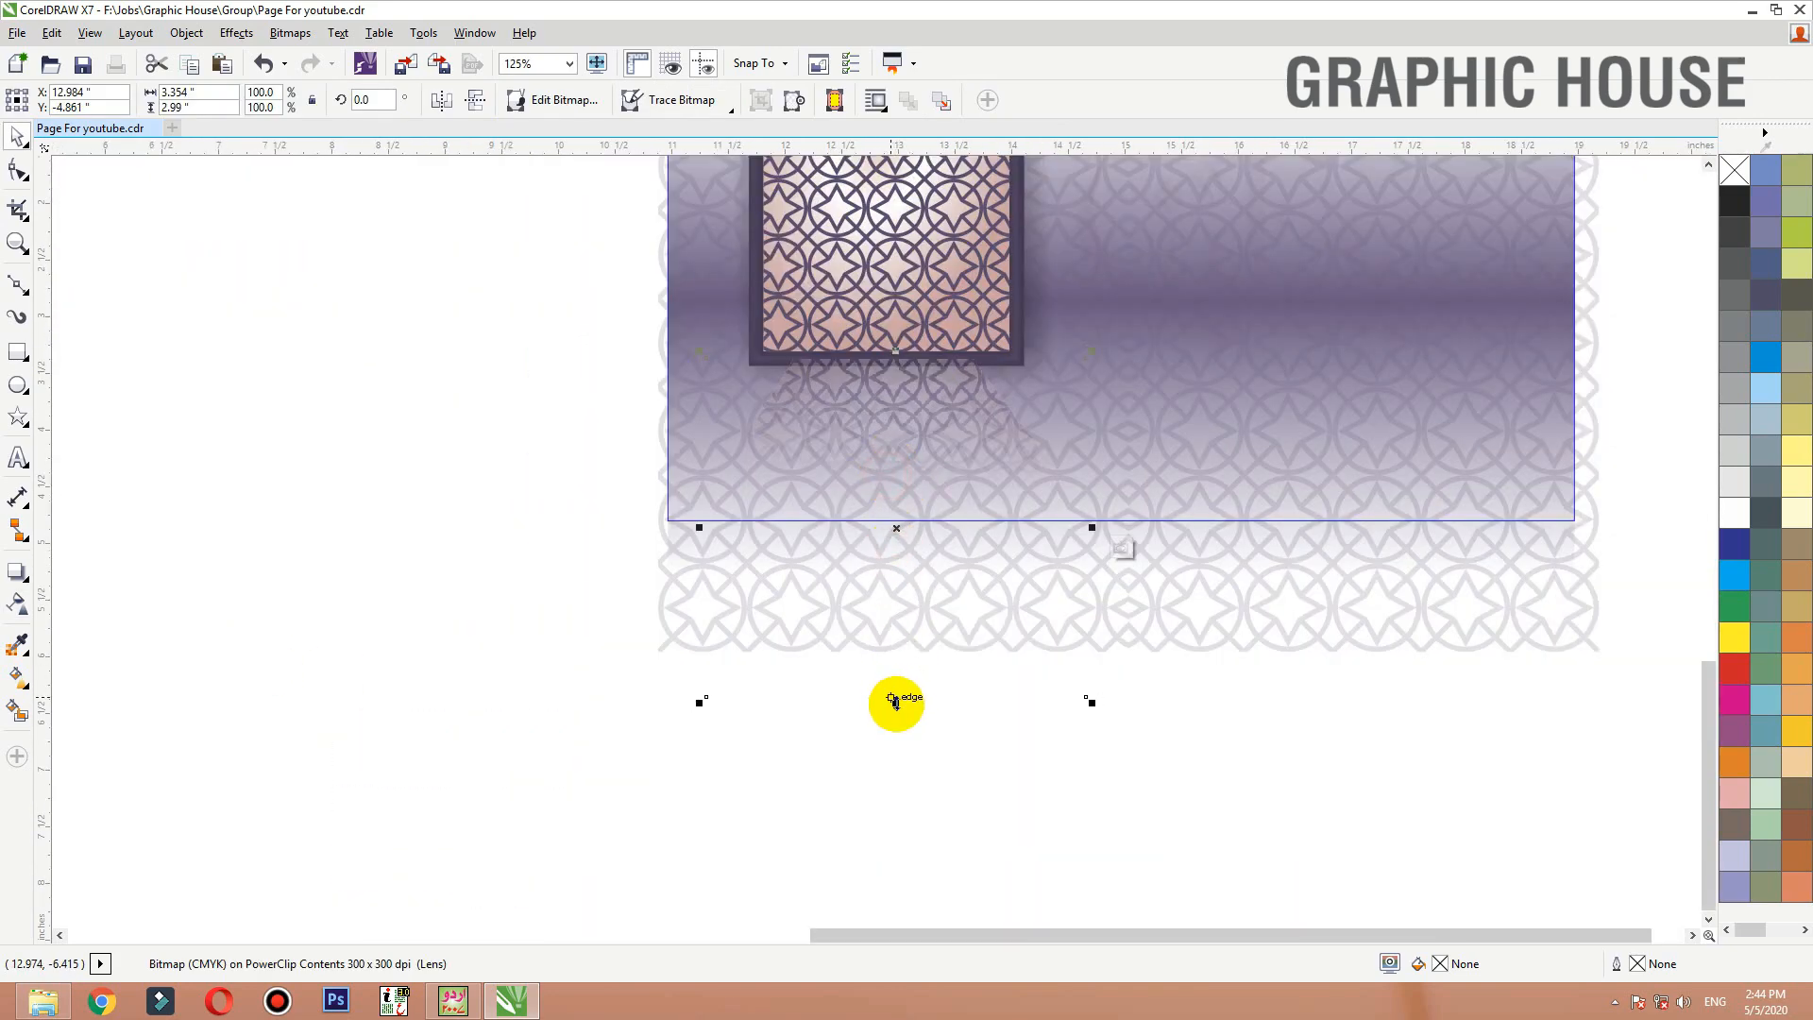
drag(896, 703, 894, 573)
drag(893, 450, 891, 456)
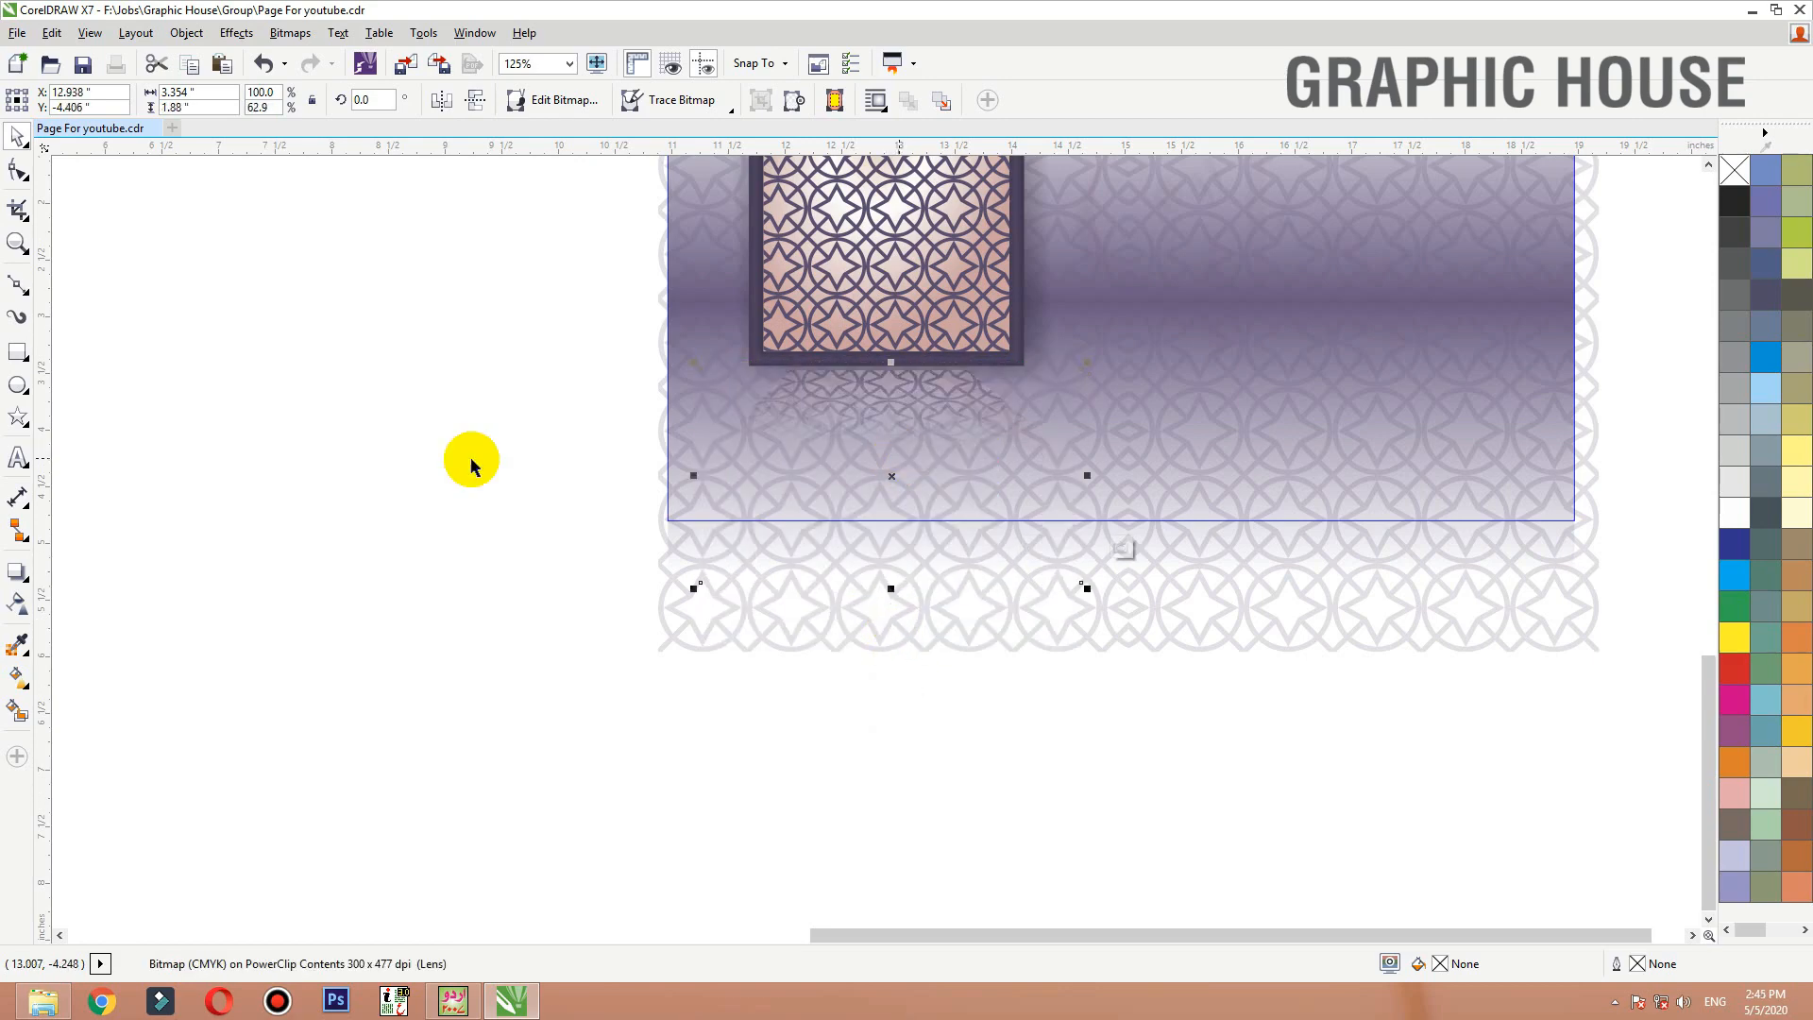
ctrl+click(294, 487)
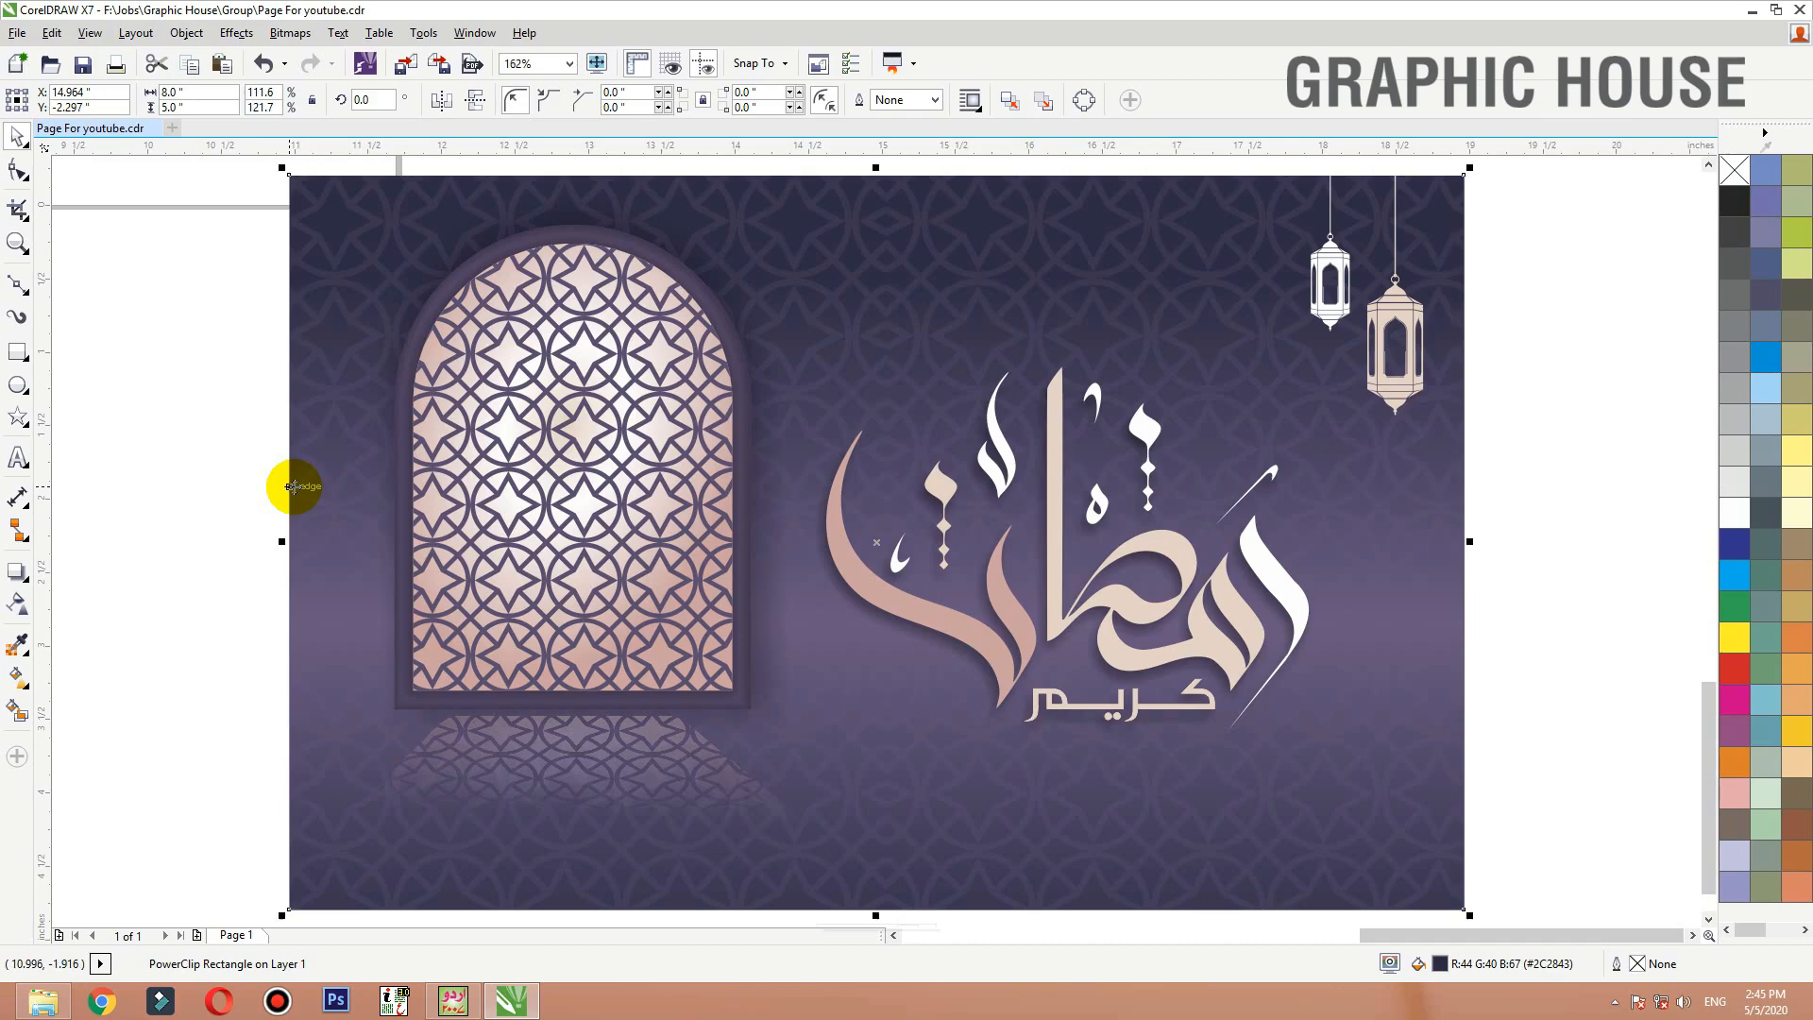
Shift the arch window together with its reflection slightly lower on the card
scroll(627, 520, down, 2)
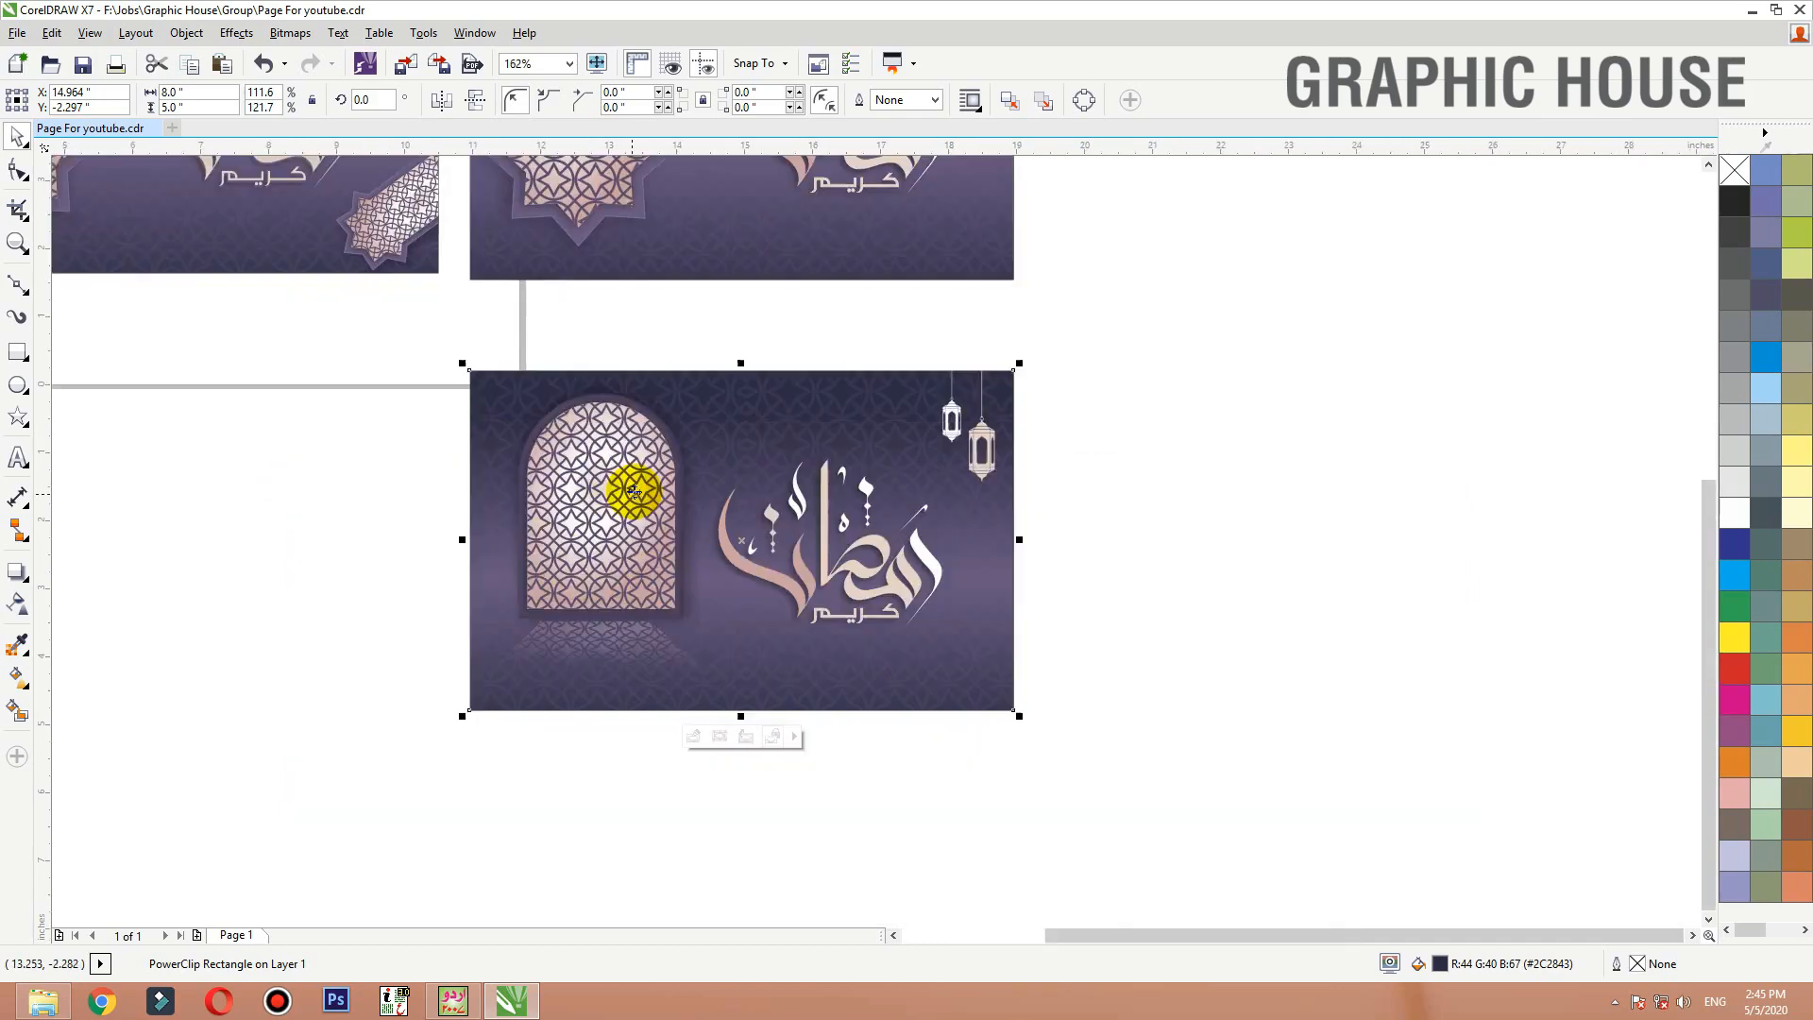
ctrl+click(635, 492)
click(385, 848)
drag(755, 367, 754, 367)
drag(636, 469, 636, 487)
ctrl+click(280, 591)
click(288, 632)
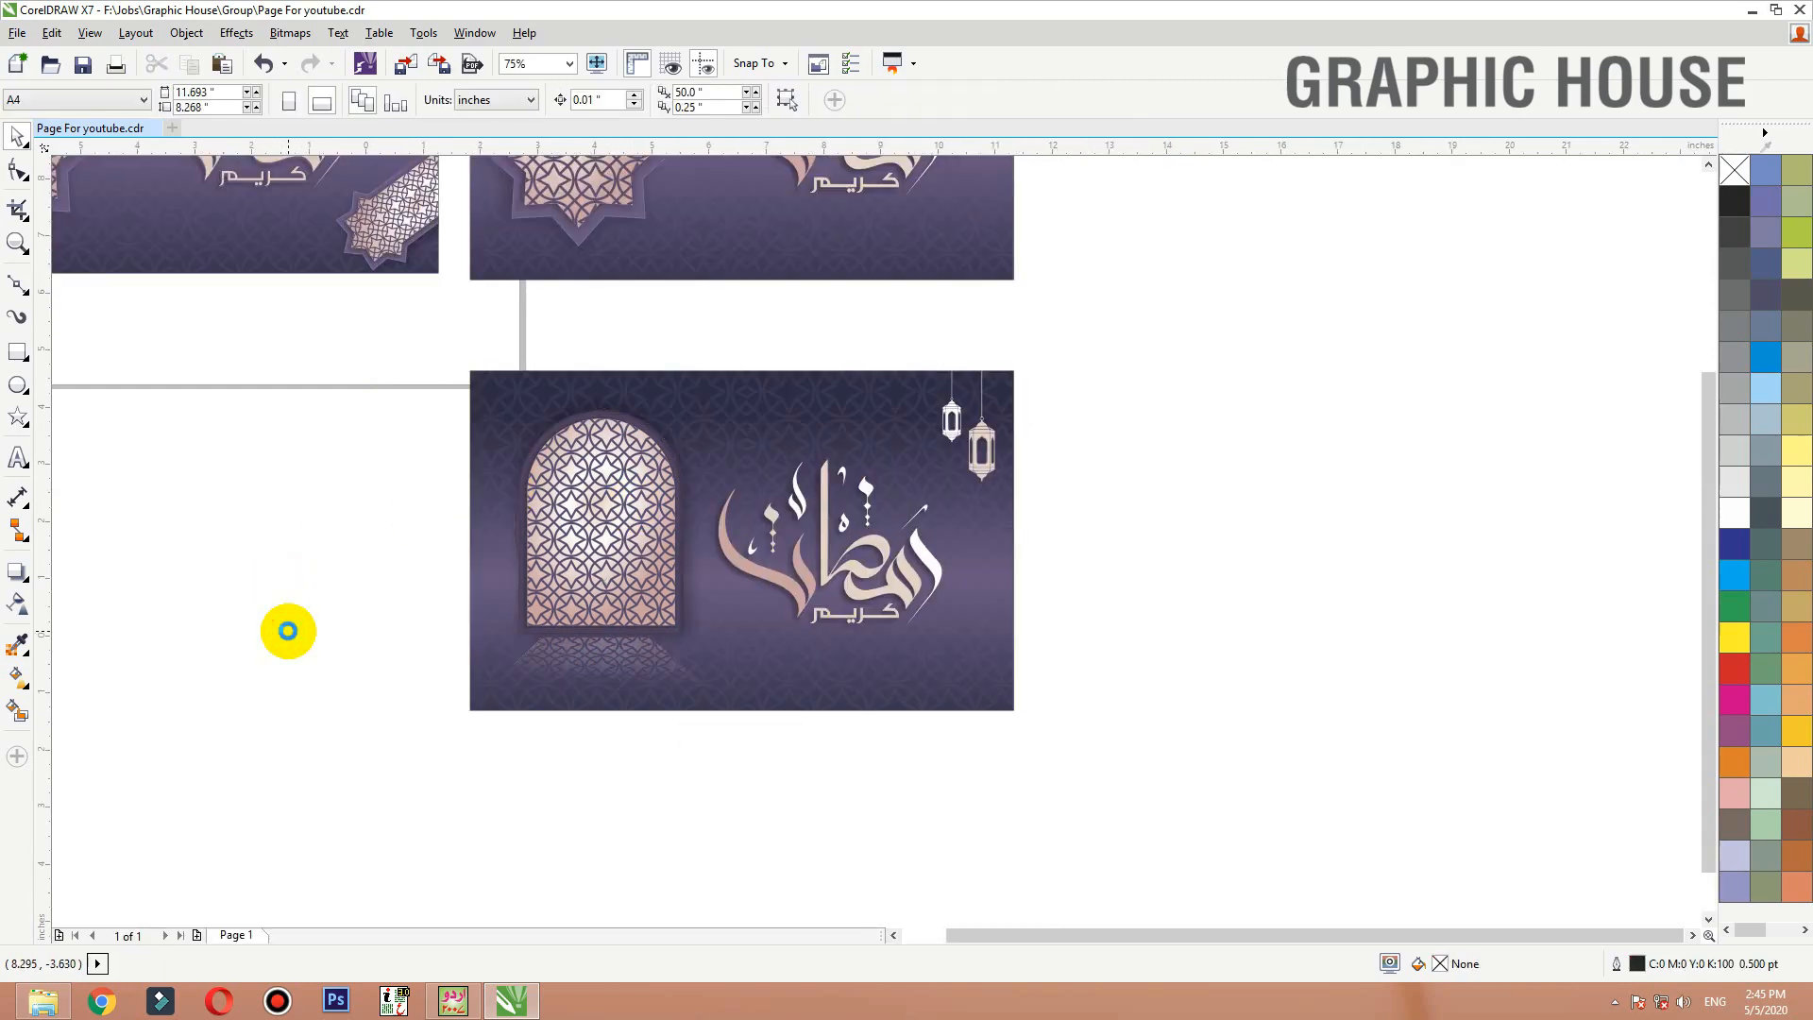
key(F4)
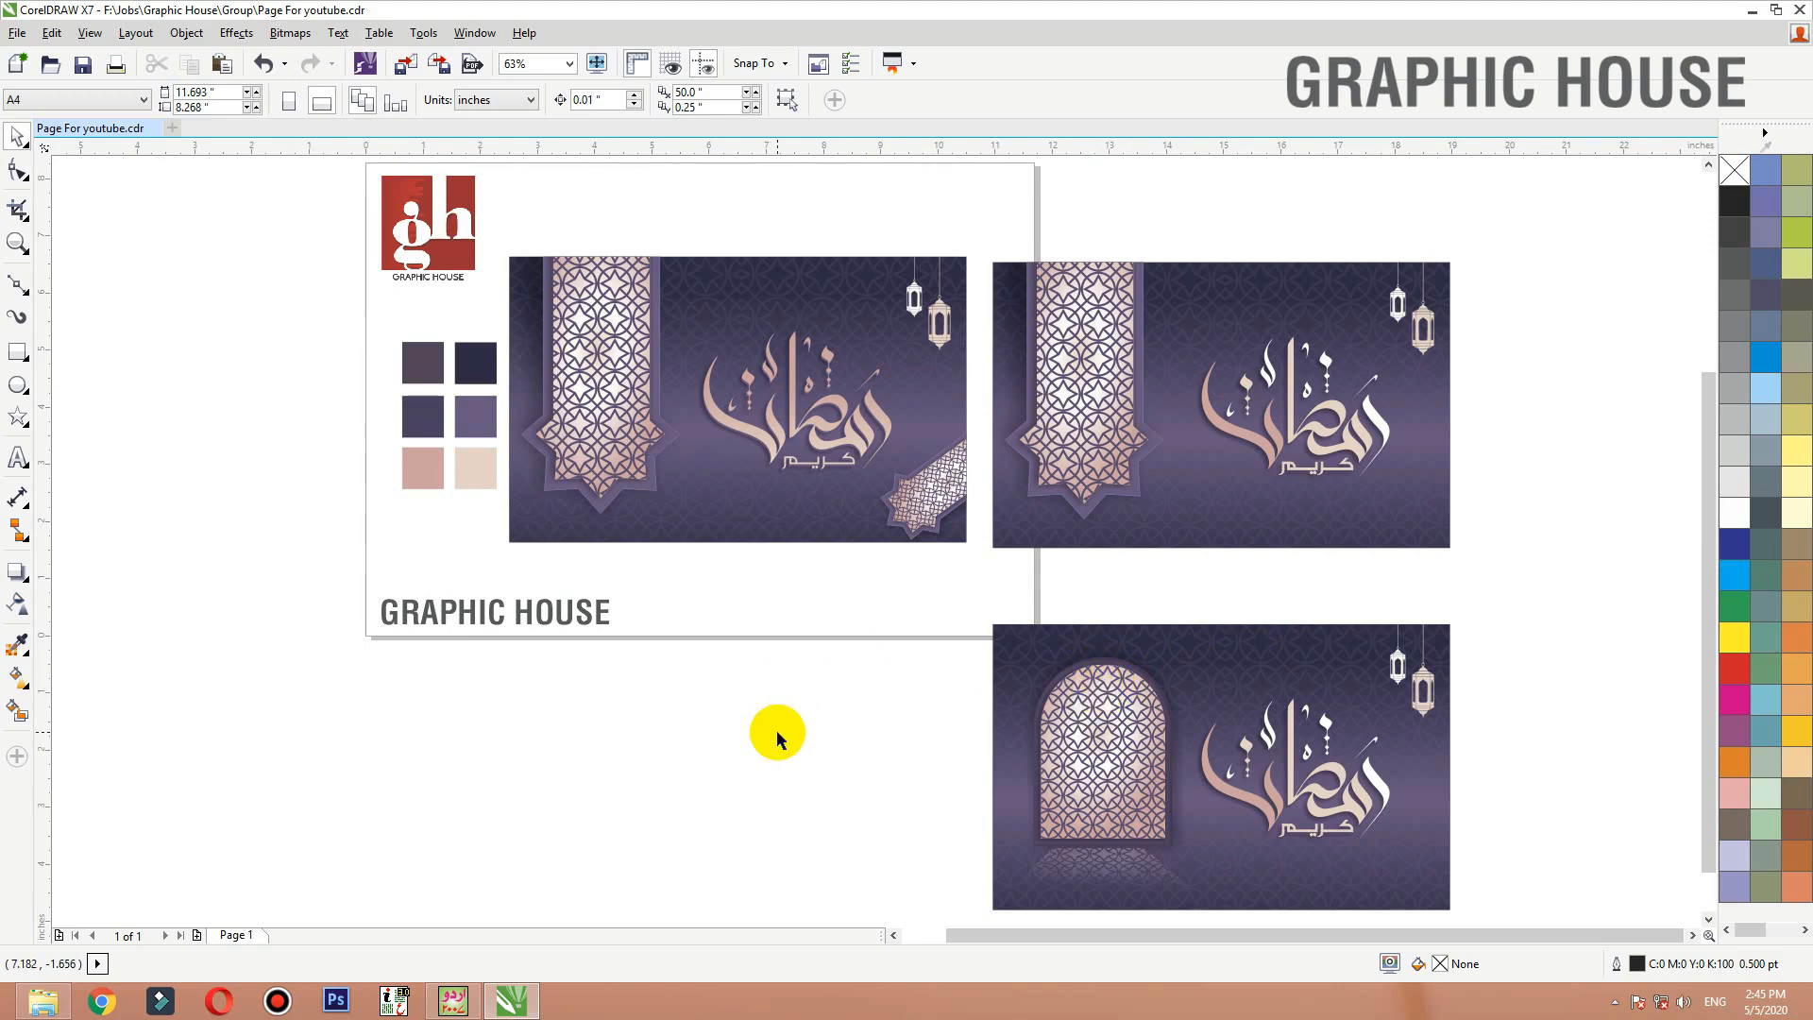
Duplicate the framed arch window inside the card's PowerClip and place the copy over the lower right corner
ctrl+click(1083, 689)
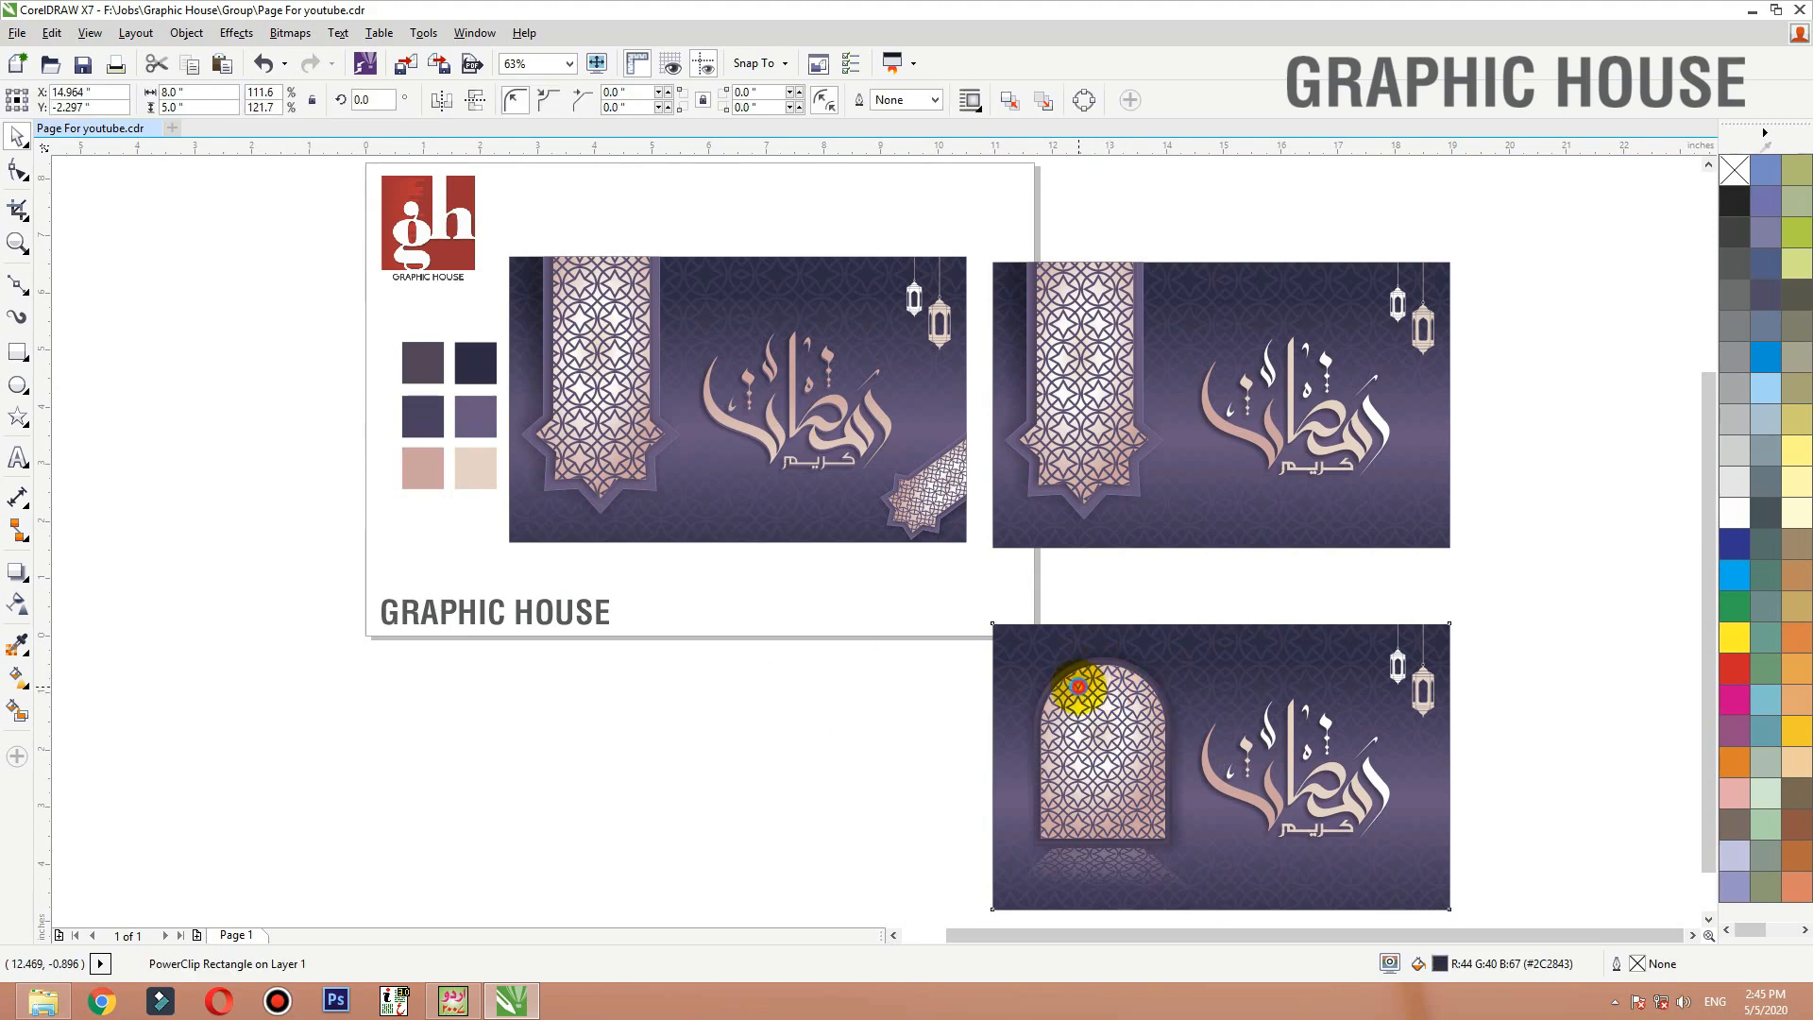
drag(899, 575, 1481, 862)
click(1116, 792)
drag(1236, 979, 1112, 1001)
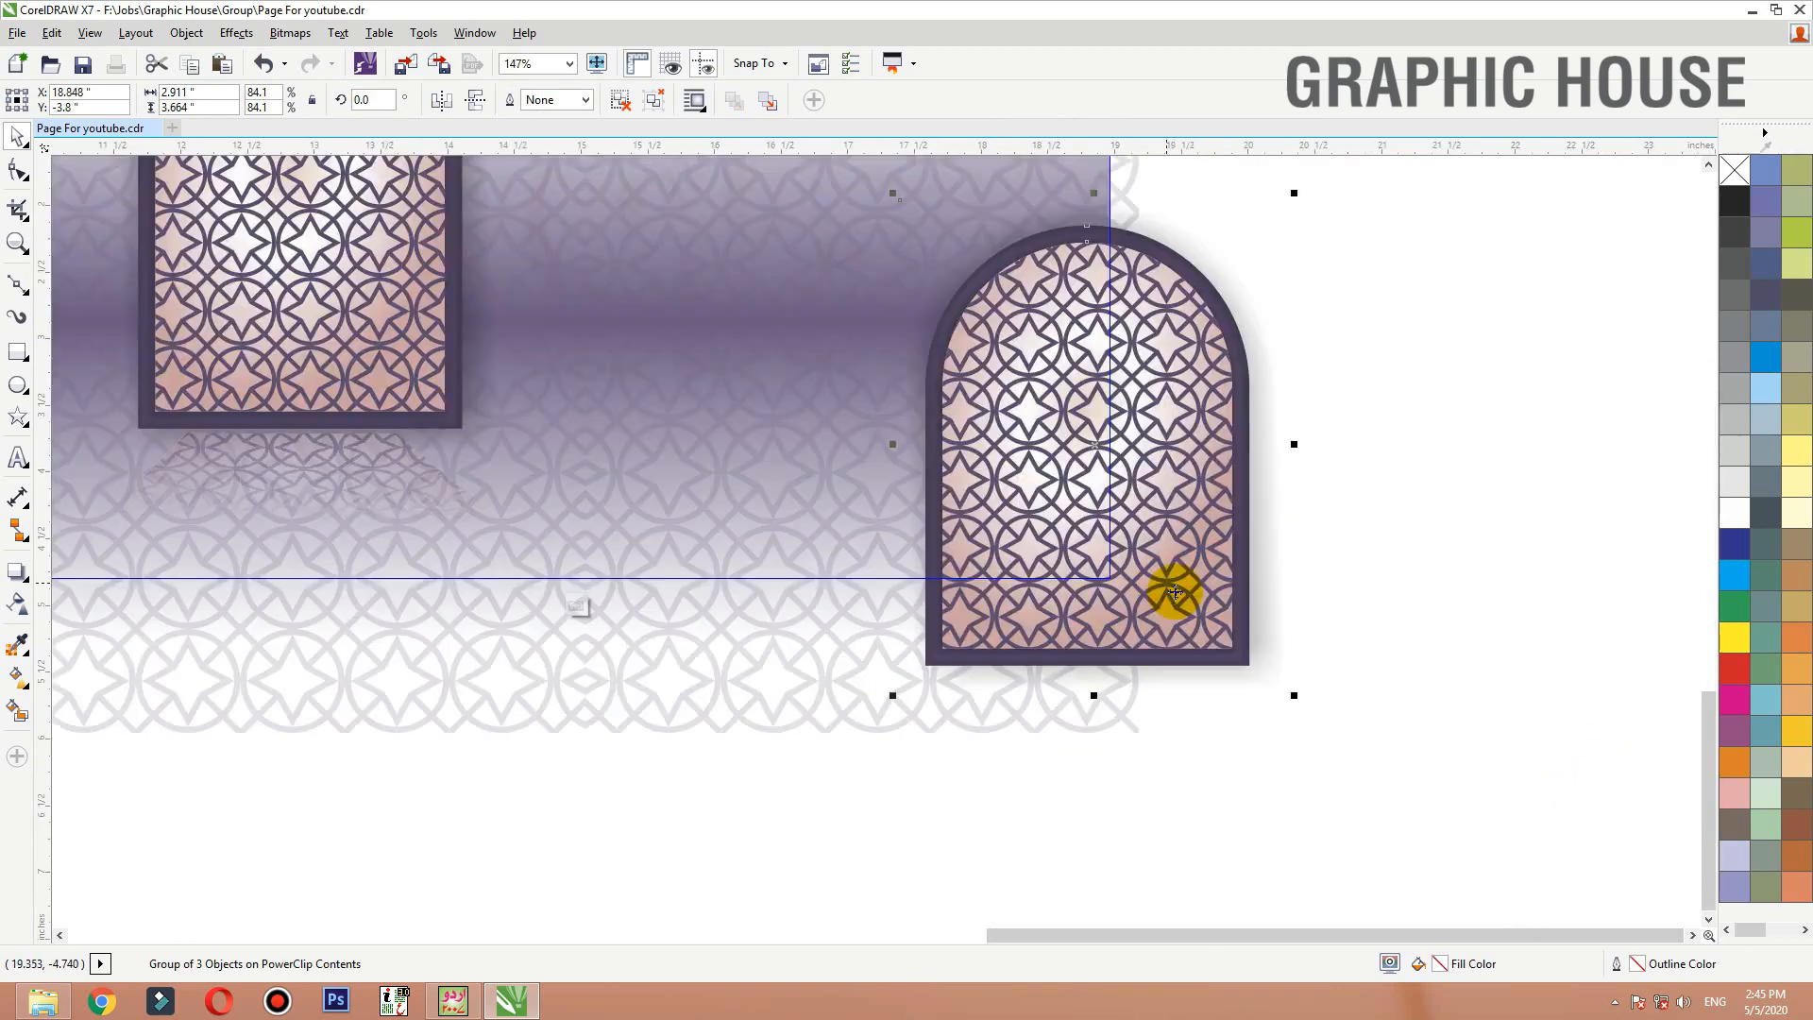
Rotate the copied arch window to about 314.3 degrees and lower it so it is cropped by the card's corner
click(1172, 584)
drag(1298, 196, 1392, 405)
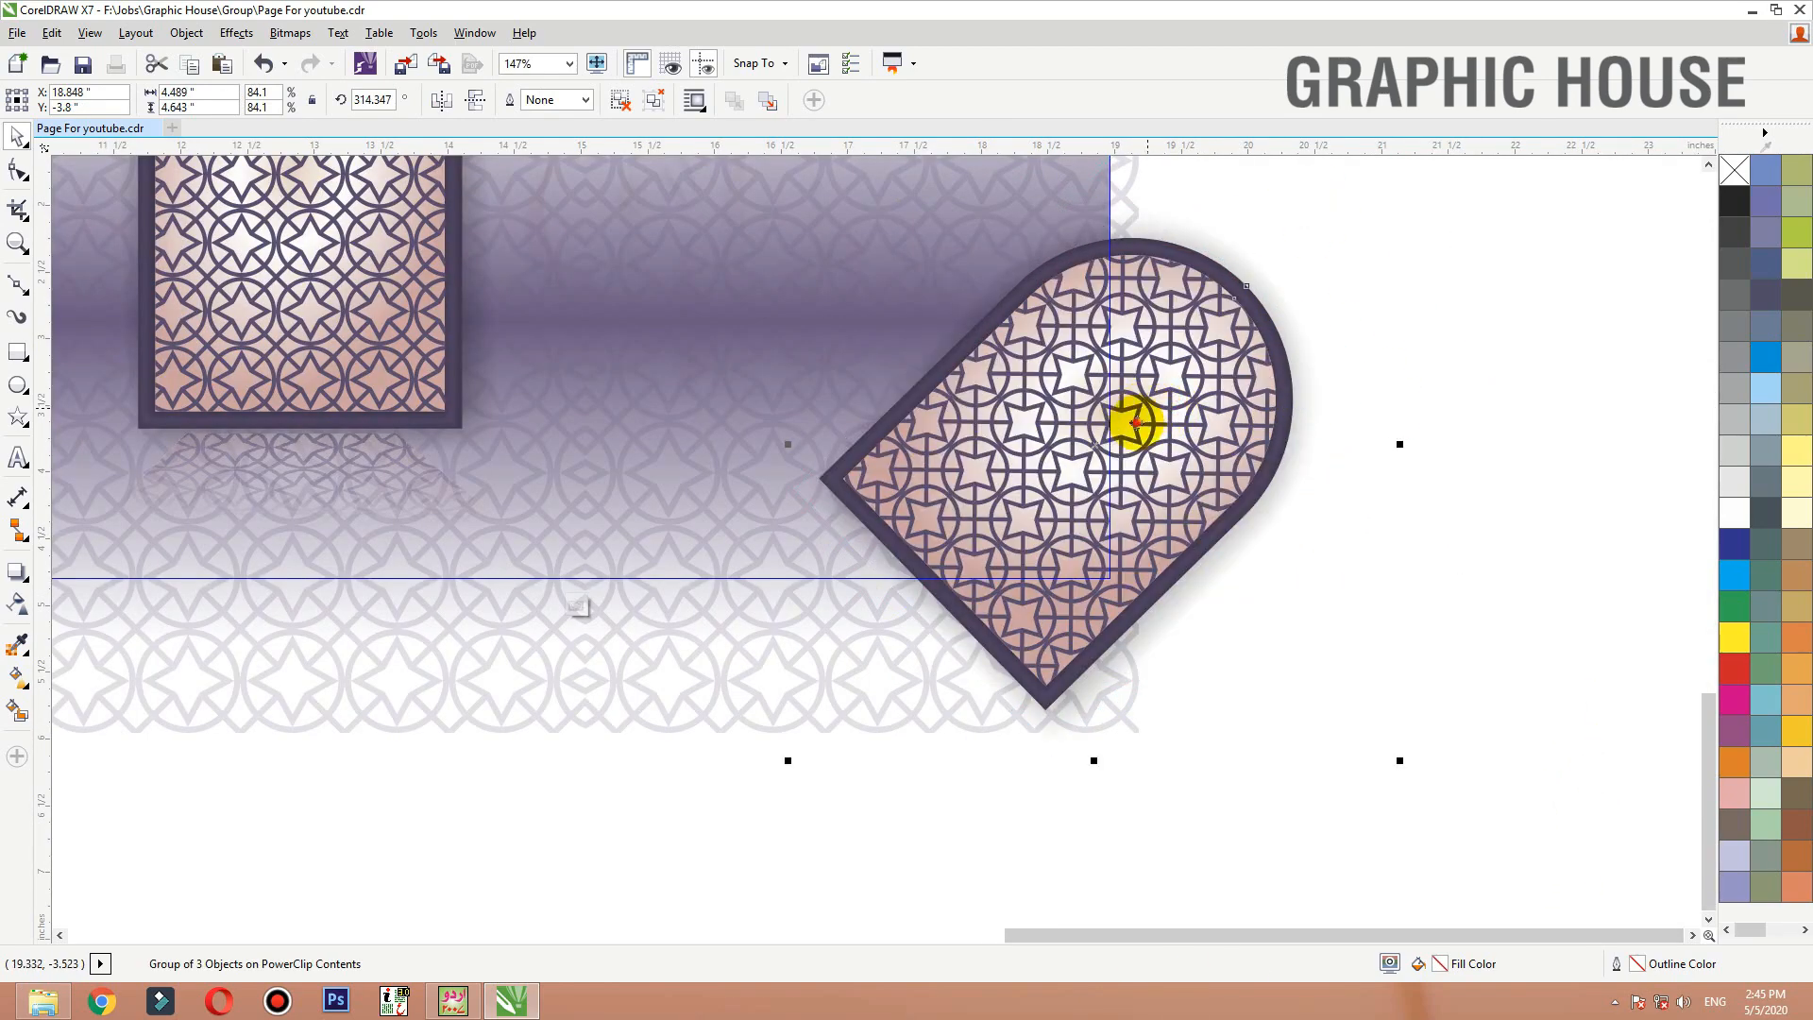
drag(1137, 417, 1114, 597)
ctrl+click(1448, 438)
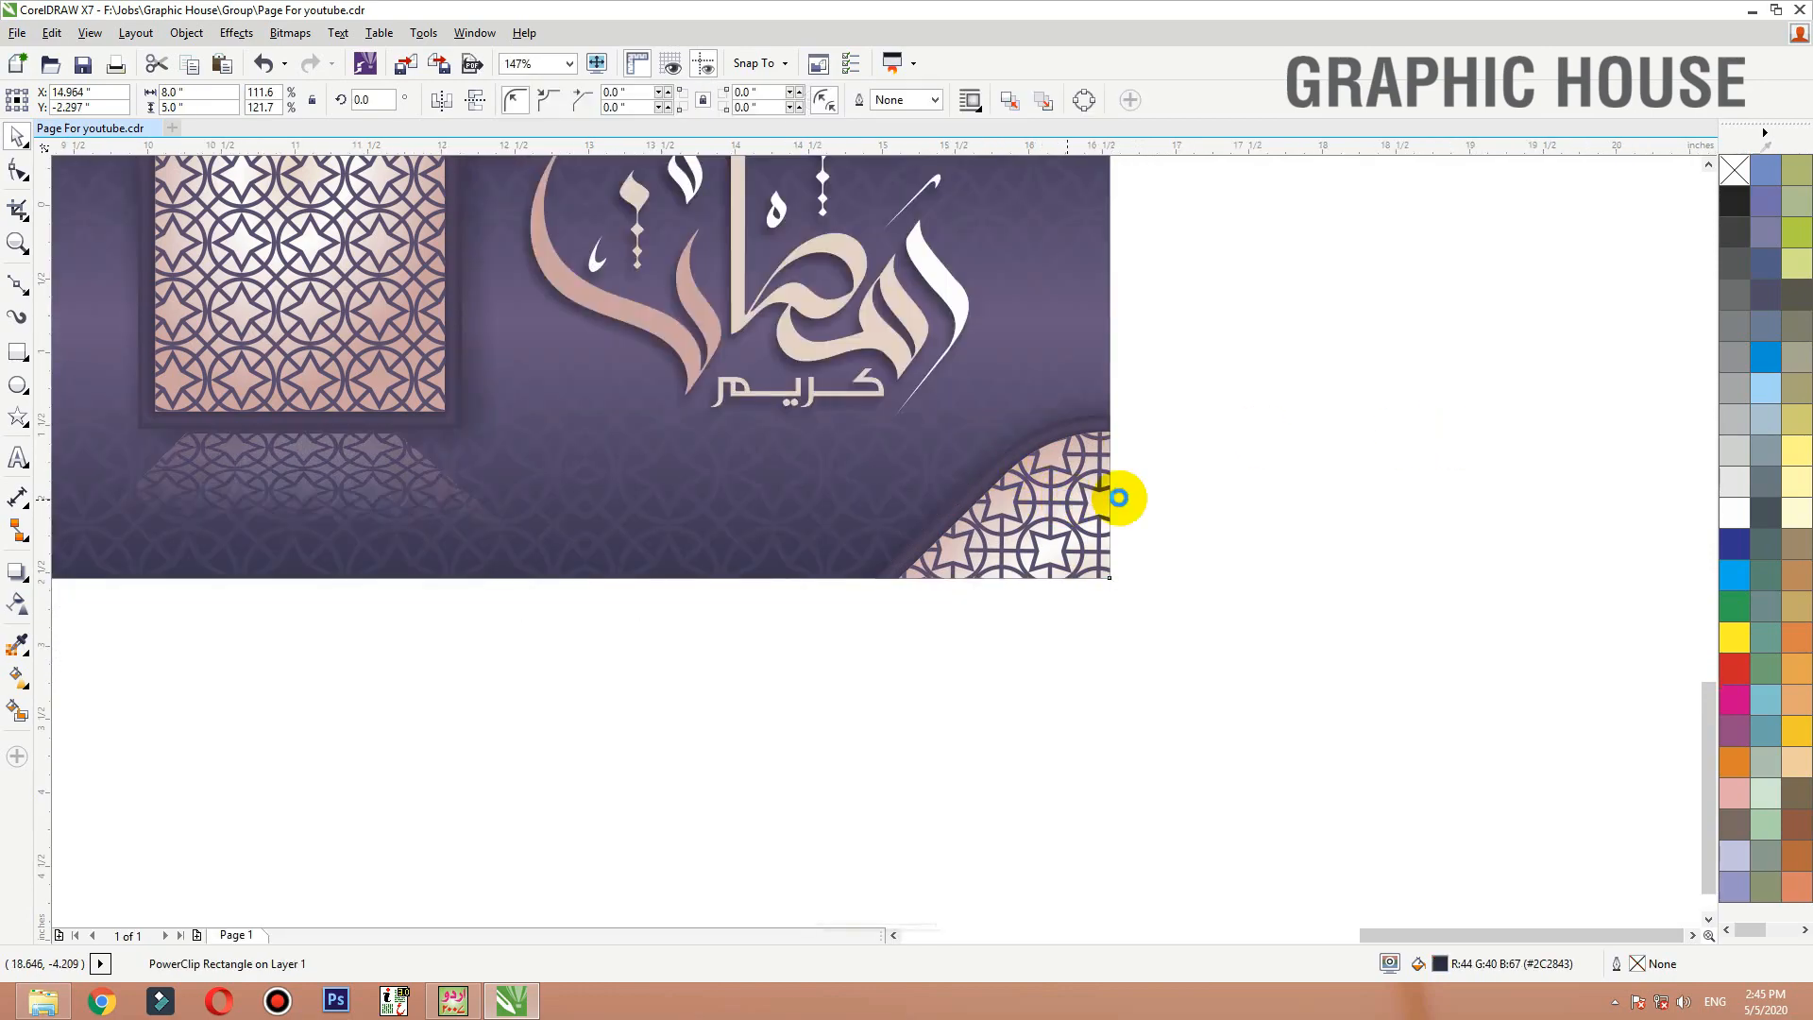
key(shift+F2)
click(1534, 477)
key(F4)
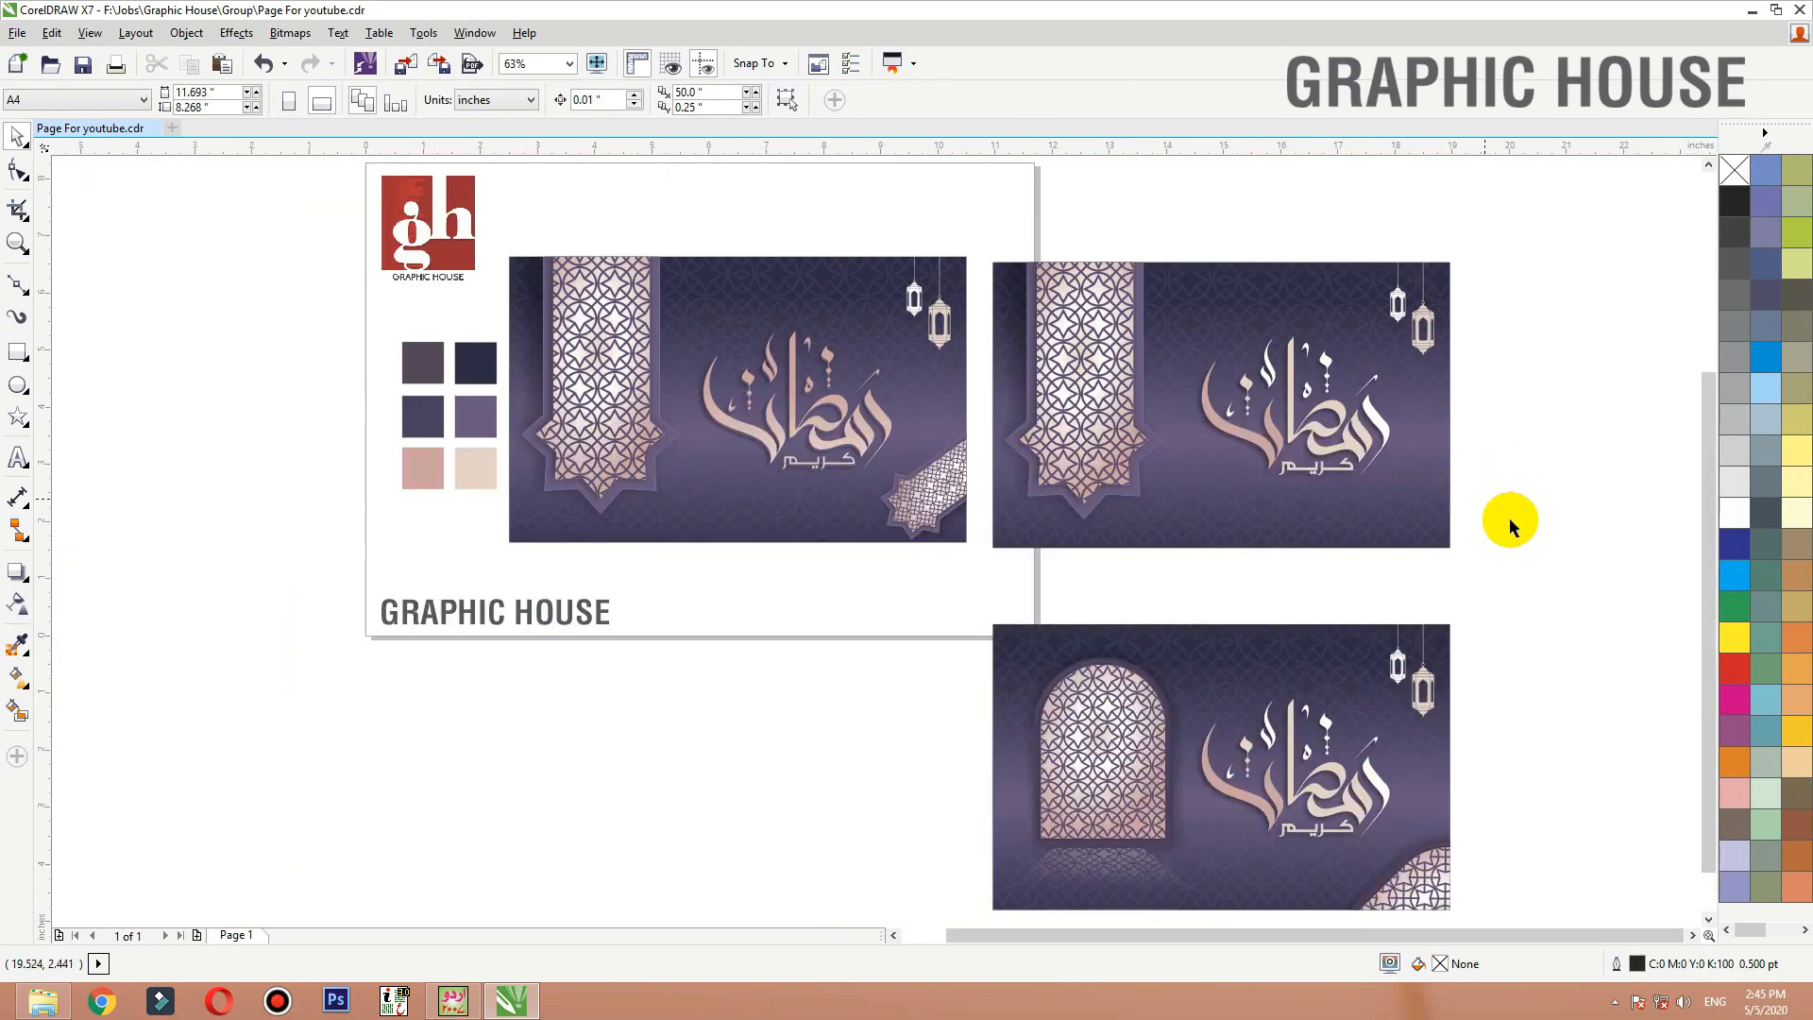